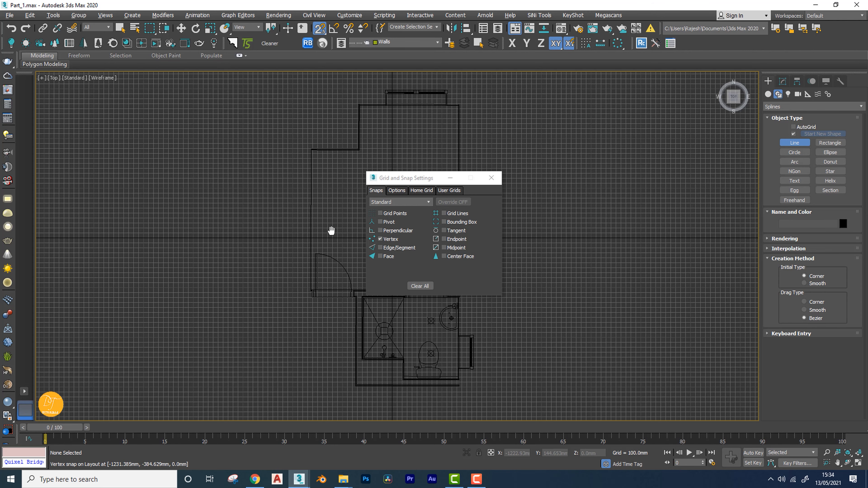
Keep Vertex as the only active snap type and hide the viewport grid.
{"action": "key", "text": "g"}
{"action": "left_click", "coordinate": [380, 213]}
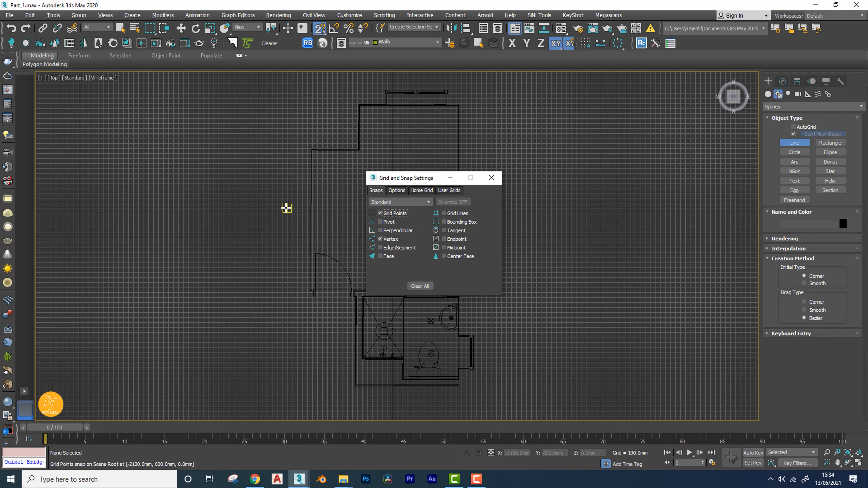
{"action": "left_click", "coordinate": [380, 213]}
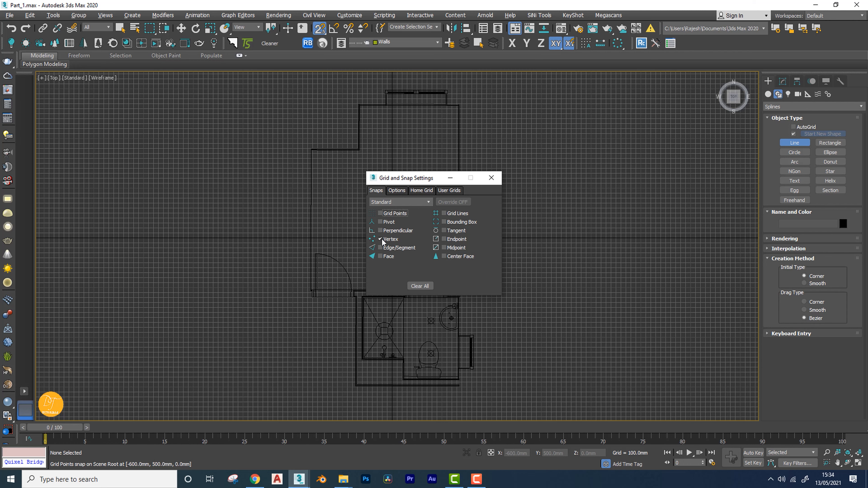
{"action": "left_click", "coordinate": [491, 178]}
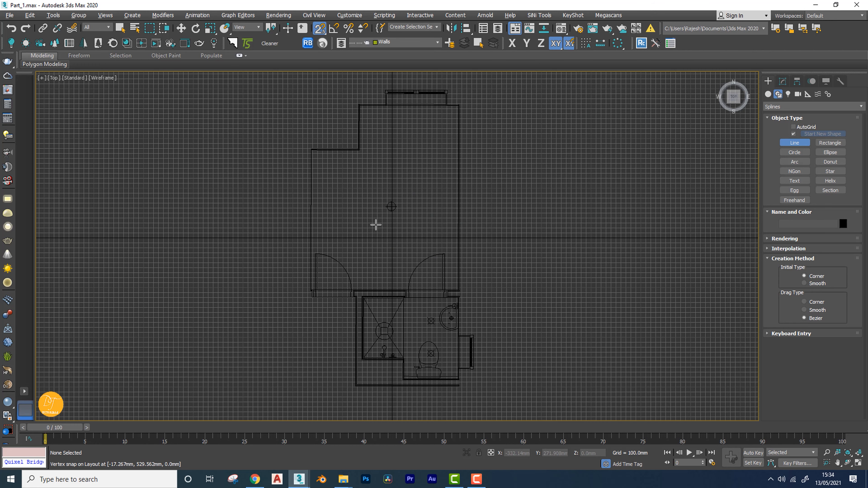
{"action": "key", "text": "g"}
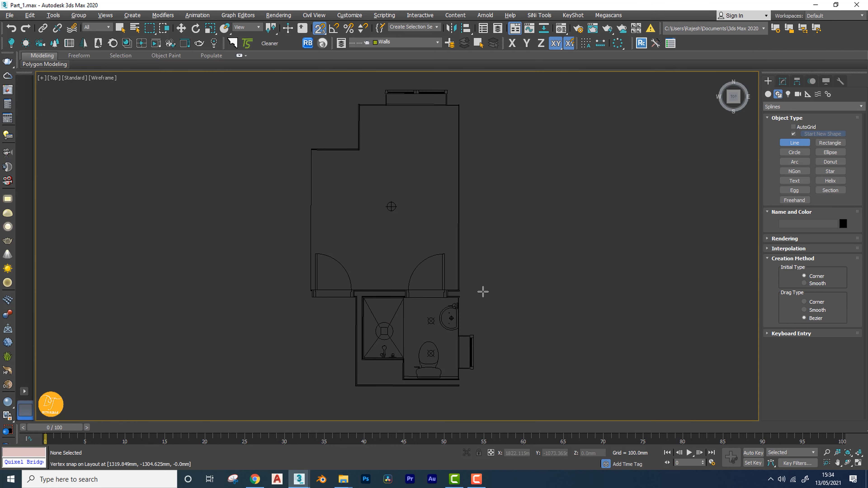
Start a line at the lower end of the room's right wall and snap its second vertex to the upper-right room corner.
{"action": "scroll", "coordinate": [480, 290], "scroll_direction": "up", "scroll_amount": 8}
{"action": "scroll", "coordinate": [441, 282], "scroll_direction": "up", "scroll_amount": 6}
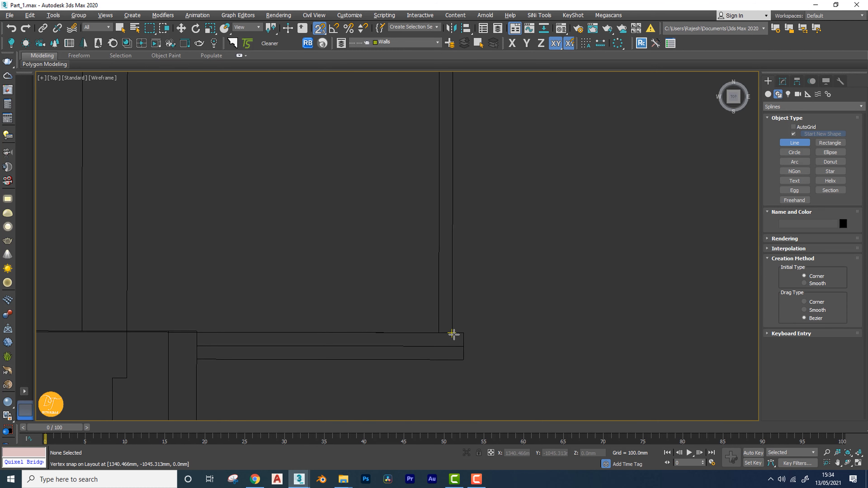
{"action": "left_click", "coordinate": [455, 334]}
{"action": "scroll", "coordinate": [482, 282], "scroll_direction": "down", "scroll_amount": 6}
{"action": "middle_click_drag", "start_coordinate": [498, 215], "coordinate": [504, 260]}
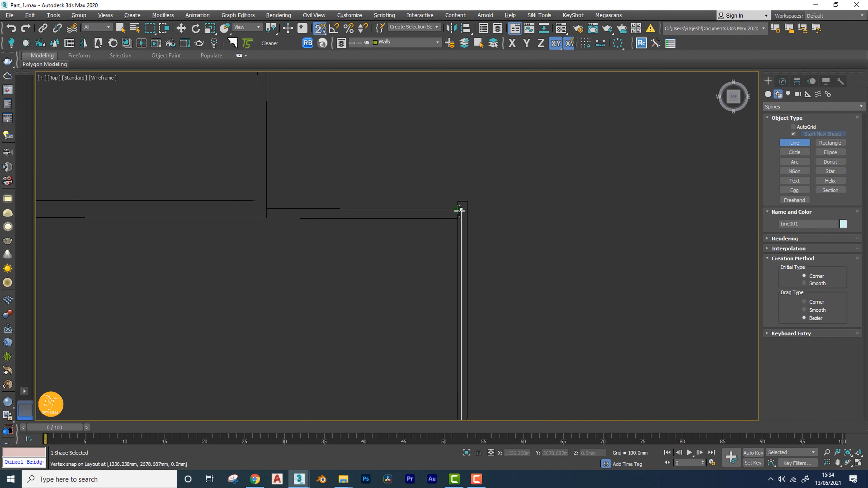
{"action": "scroll", "coordinate": [474, 239], "scroll_direction": "down", "scroll_amount": 8}
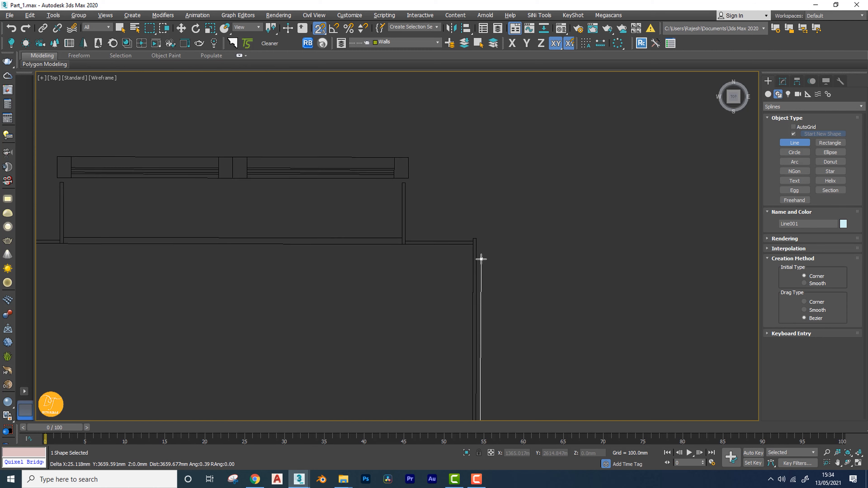
{"action": "middle_click_drag", "start_coordinate": [484, 294], "coordinate": [500, 258]}
{"action": "scroll", "coordinate": [410, 254], "scroll_direction": "up", "scroll_amount": 8}
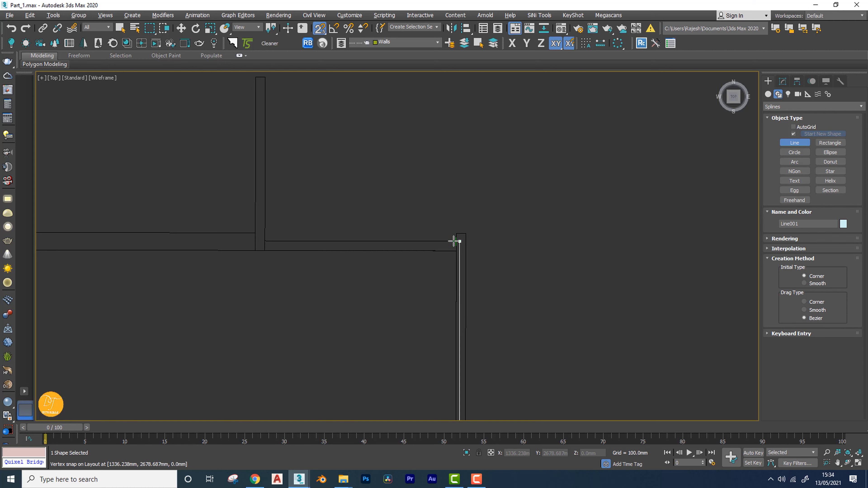
{"action": "left_click", "coordinate": [449, 242]}
Continue the line around the window recess, snapping to its four corners.
{"action": "middle_click_drag", "start_coordinate": [280, 186], "coordinate": [584, 233]}
{"action": "left_click", "coordinate": [383, 305]}
{"action": "scroll", "coordinate": [393, 273], "scroll_direction": "down", "scroll_amount": 2}
{"action": "scroll", "coordinate": [584, 233], "scroll_direction": "down", "scroll_amount": 2}
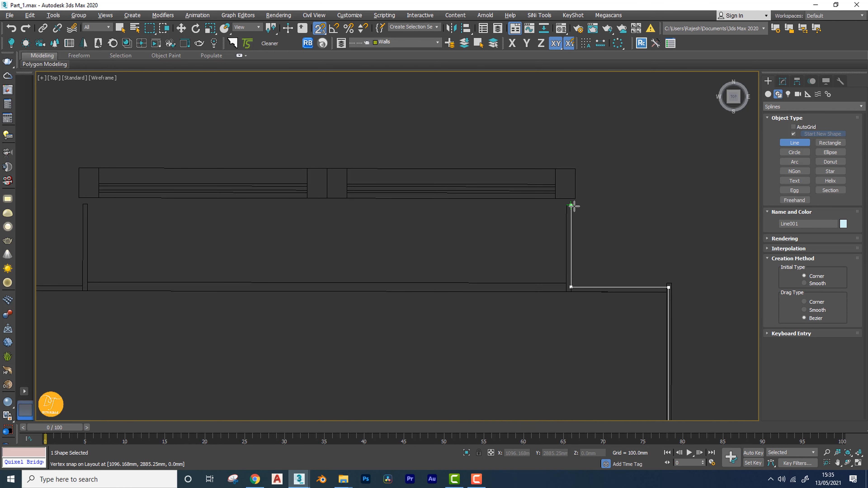
{"action": "left_click", "coordinate": [571, 206]}
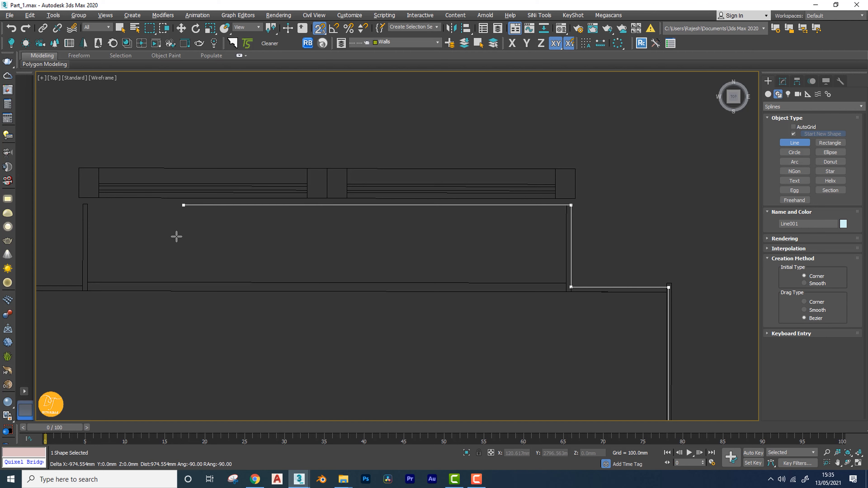
{"action": "left_click", "coordinate": [82, 205]}
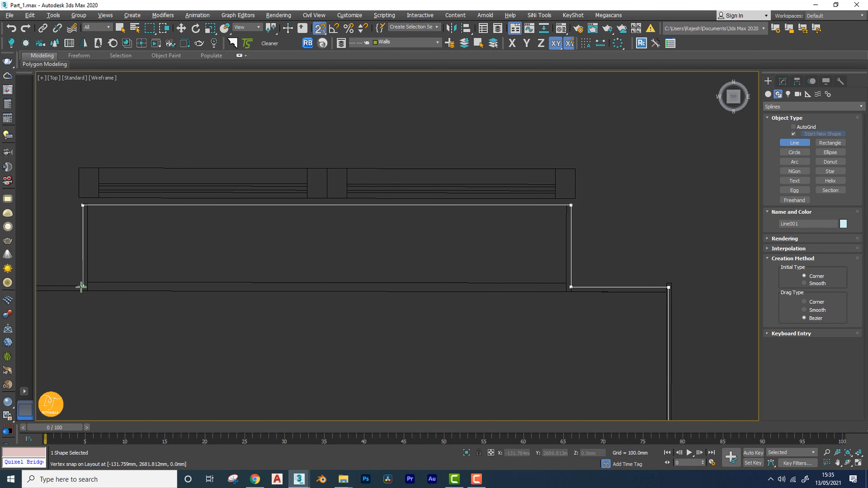
{"action": "left_click", "coordinate": [83, 287]}
Continue the line along the stepped upper-left part of the room, snapping to its three wall corners.
{"action": "middle_click_drag", "start_coordinate": [54, 325], "coordinate": [365, 254]}
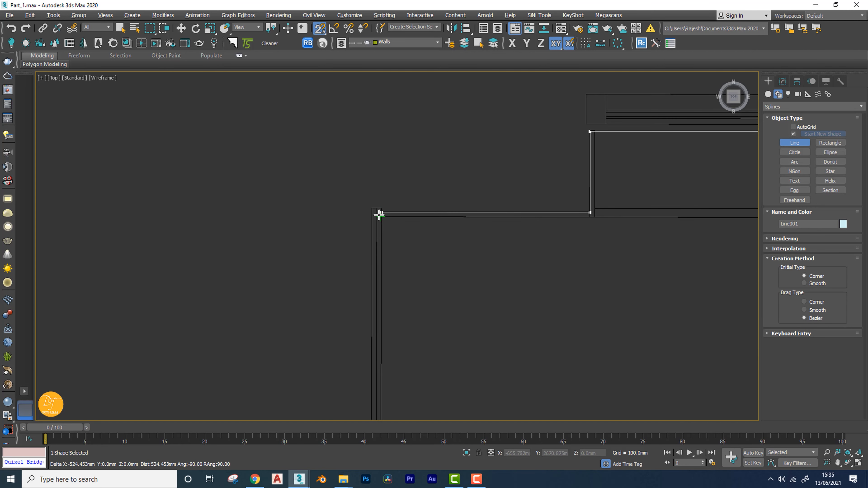
{"action": "left_click", "coordinate": [371, 210]}
{"action": "middle_click_drag", "start_coordinate": [407, 283], "coordinate": [397, 184]}
{"action": "scroll", "coordinate": [383, 215], "scroll_direction": "up", "scroll_amount": 3}
{"action": "left_click", "coordinate": [383, 207]}
{"action": "middle_click_drag", "start_coordinate": [290, 228], "coordinate": [439, 237]}
{"action": "left_click", "coordinate": [315, 220]}
Extend the line down the left wall to its lower end by the door and finish it as an open shape.
{"action": "scroll", "coordinate": [341, 273], "scroll_direction": "down", "scroll_amount": 4}
{"action": "middle_click_drag", "start_coordinate": [379, 345], "coordinate": [371, 137]}
{"action": "middle_click_drag", "start_coordinate": [373, 311], "coordinate": [388, 159]}
{"action": "middle_click_drag", "start_coordinate": [404, 272], "coordinate": [403, 216]}
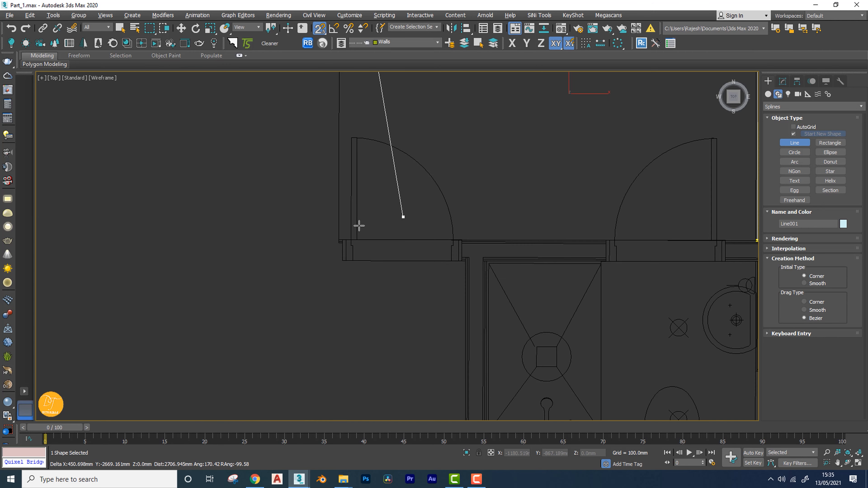
{"action": "scroll", "coordinate": [337, 232], "scroll_direction": "up", "scroll_amount": 3}
{"action": "scroll", "coordinate": [354, 260], "scroll_direction": "up", "scroll_amount": 2}
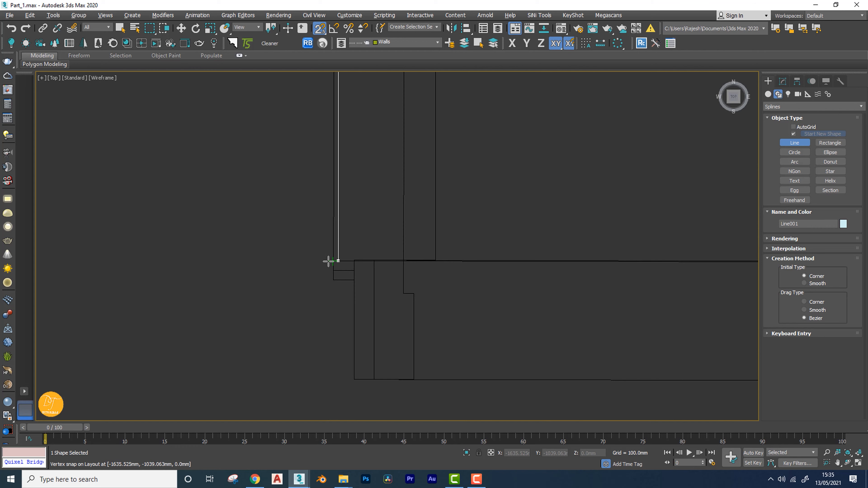
{"action": "left_click", "coordinate": [338, 261]}
{"action": "scroll", "coordinate": [393, 304], "scroll_direction": "down", "scroll_amount": 6}
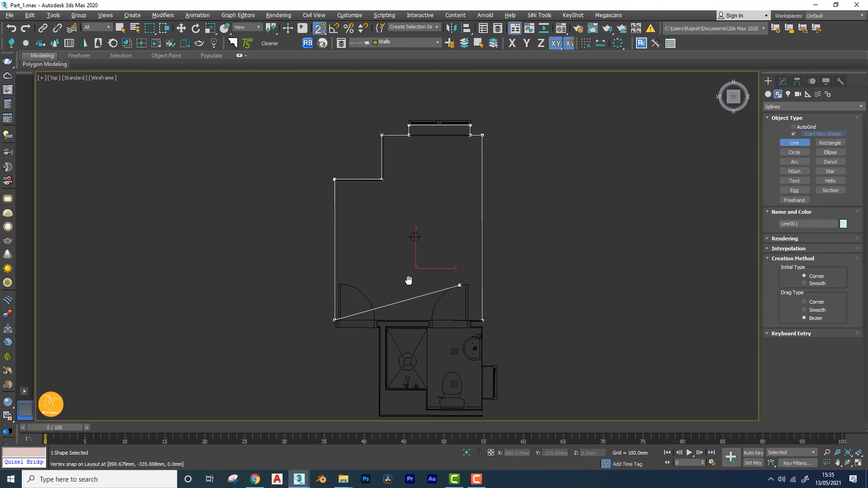
{"action": "right_click", "coordinate": [540, 243]}
{"action": "right_click", "coordinate": [540, 242]}
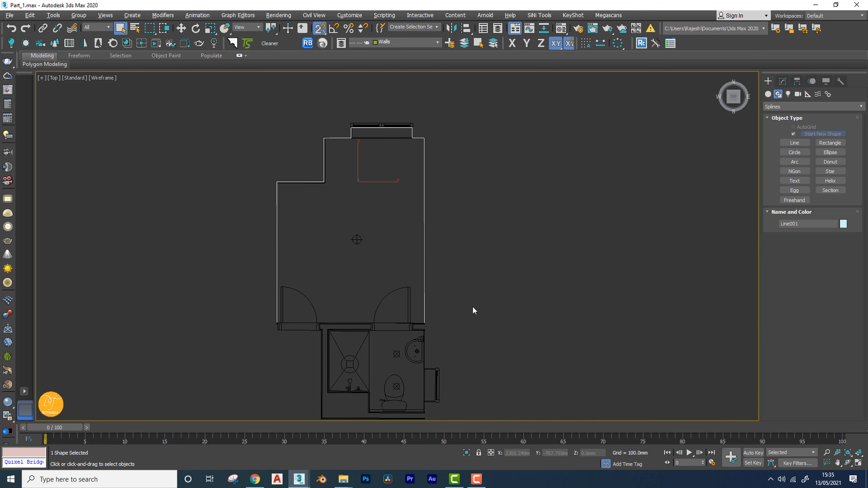
Inspect the traced room outline in the Perspective view and return to the Top view.
{"action": "key", "text": "p"}
{"action": "middle_click_drag", "start_coordinate": [451, 313], "coordinate": [385, 273], "text": "alt"}
{"action": "scroll", "coordinate": [385, 270], "scroll_direction": "up", "scroll_amount": 5}
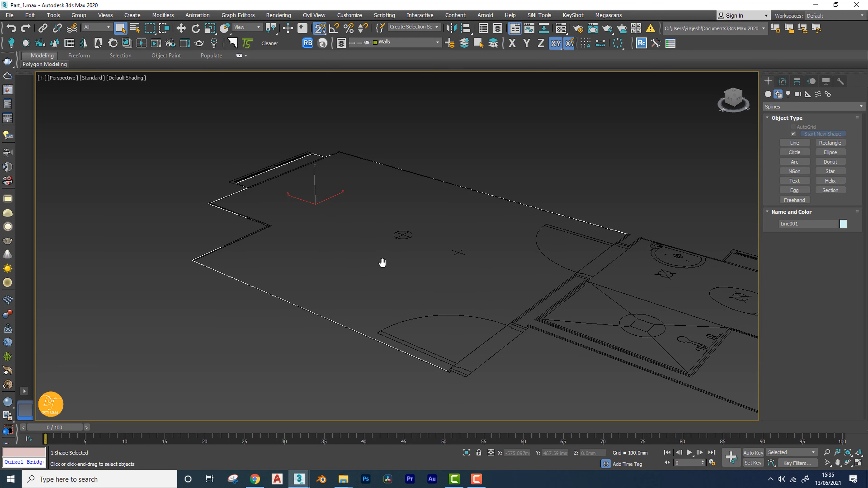
{"action": "left_click", "coordinate": [783, 81]}
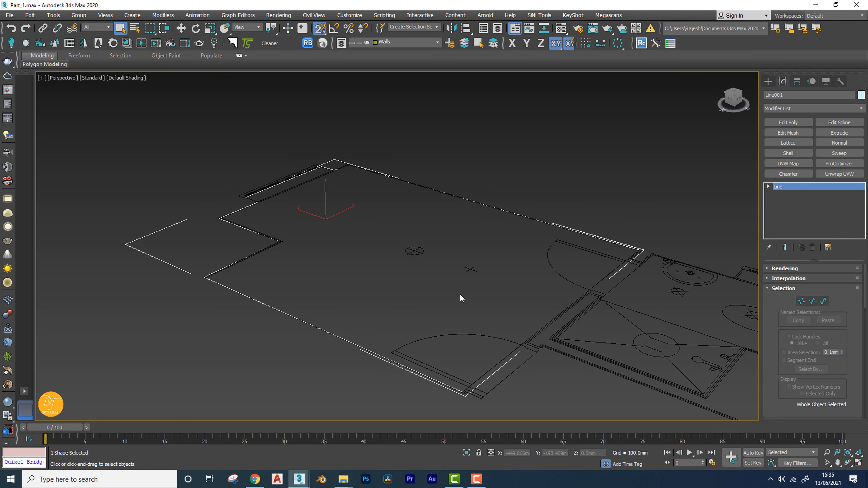
{"action": "key", "text": "t"}
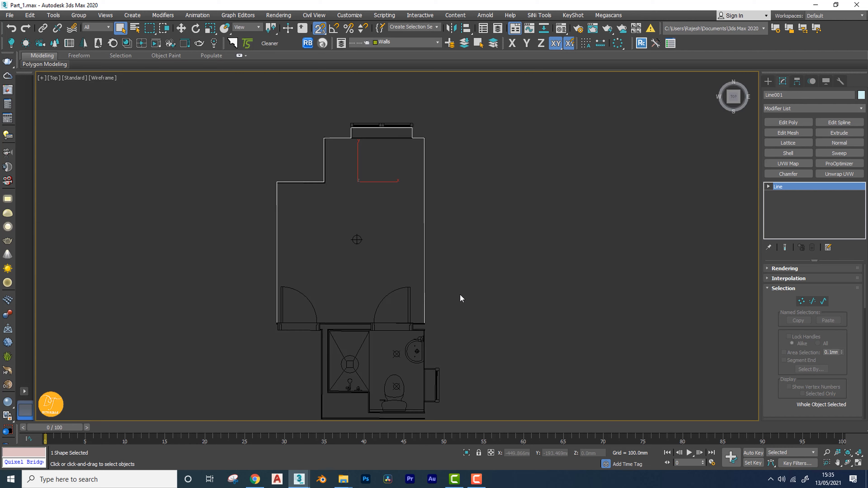
Select the entire traced room line at Spline sub-object level and bring up its Outline option.
{"action": "left_click", "coordinate": [823, 301]}
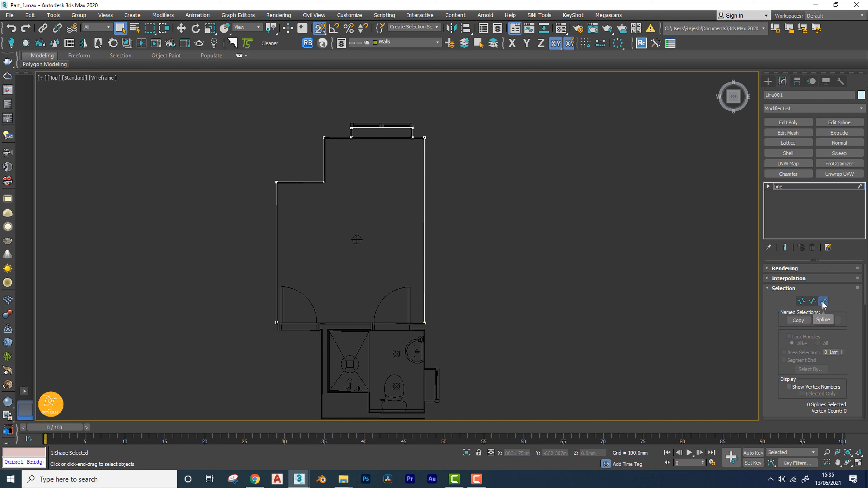
{"action": "left_click_drag", "start_coordinate": [458, 111], "coordinate": [210, 281]}
{"action": "scroll", "coordinate": [771, 370], "scroll_direction": "down", "scroll_amount": 5}
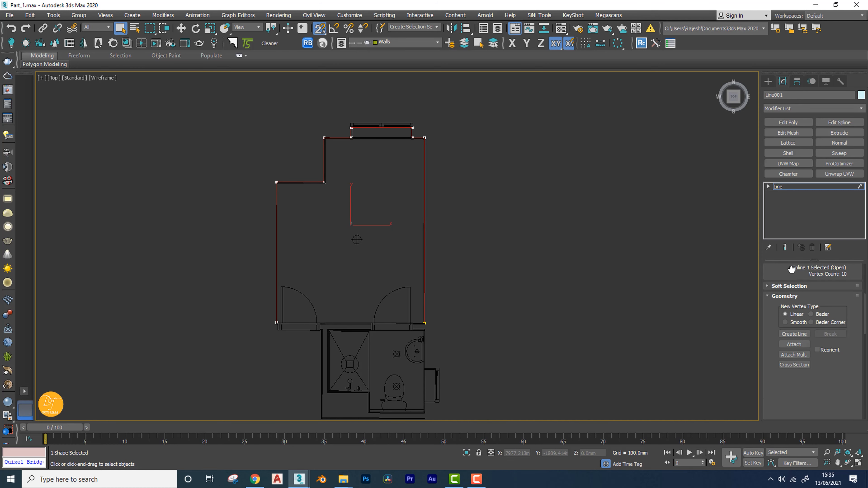
{"action": "scroll", "coordinate": [767, 363], "scroll_direction": "down", "scroll_amount": 3}
{"action": "scroll", "coordinate": [768, 350], "scroll_direction": "down", "scroll_amount": 2}
{"action": "scroll", "coordinate": [769, 304], "scroll_direction": "up", "scroll_amount": 5}
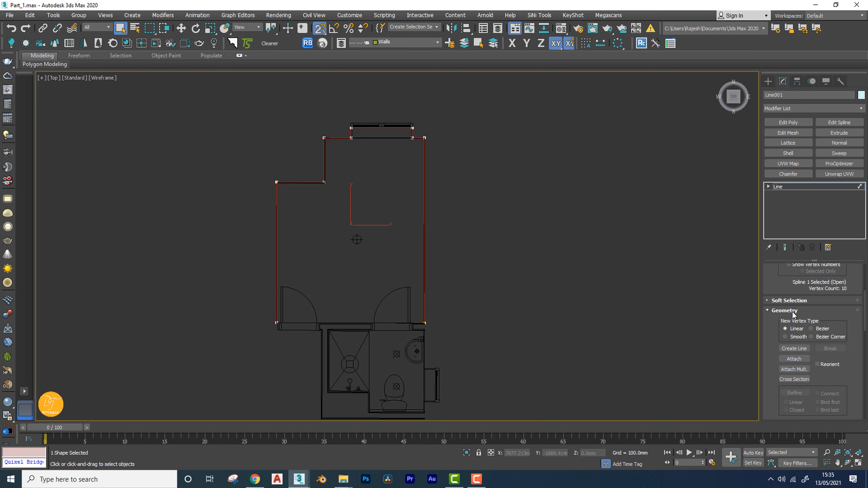
{"action": "scroll", "coordinate": [854, 306], "scroll_direction": "down", "scroll_amount": 5}
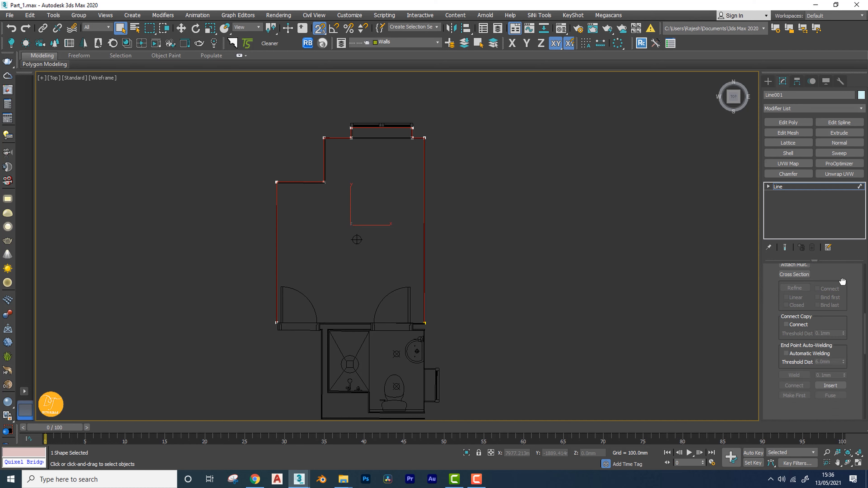
{"action": "scroll", "coordinate": [854, 307], "scroll_direction": "down", "scroll_amount": 1}
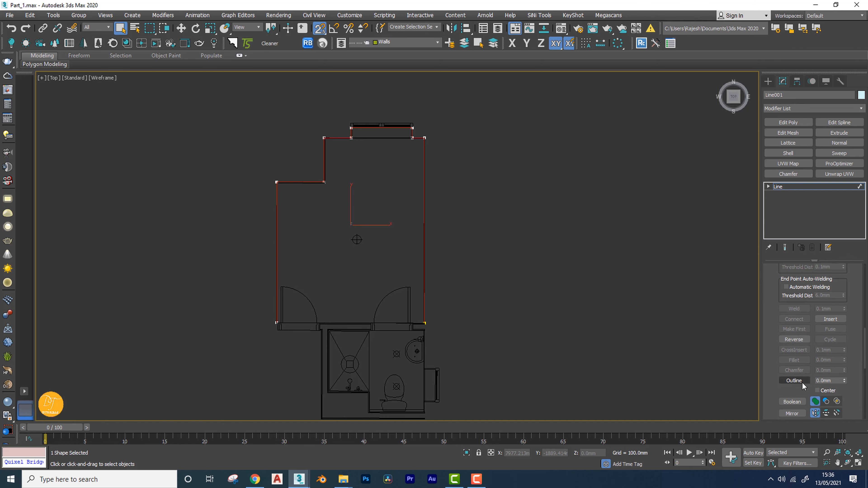
Try outlining the selected spline freehand, undo the result and leave the Outline tool.
{"action": "left_click", "coordinate": [794, 380]}
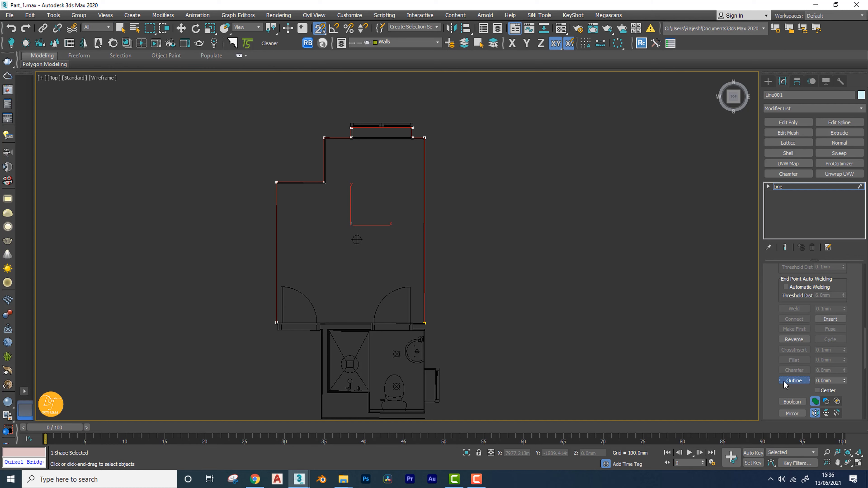
{"action": "left_click_drag", "start_coordinate": [424, 322], "coordinate": [397, 330]}
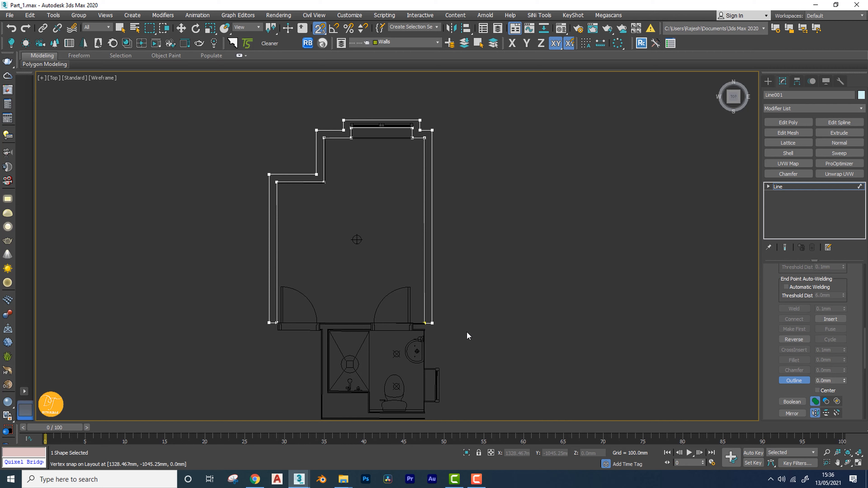
{"action": "key", "text": "ctrl+z"}
{"action": "scroll", "coordinate": [412, 328], "scroll_direction": "up", "scroll_amount": 5}
{"action": "scroll", "coordinate": [476, 353], "scroll_direction": "down", "scroll_amount": 5}
{"action": "scroll", "coordinate": [477, 354], "scroll_direction": "up", "scroll_amount": 4}
{"action": "middle_click_drag", "start_coordinate": [485, 379], "coordinate": [500, 346]}
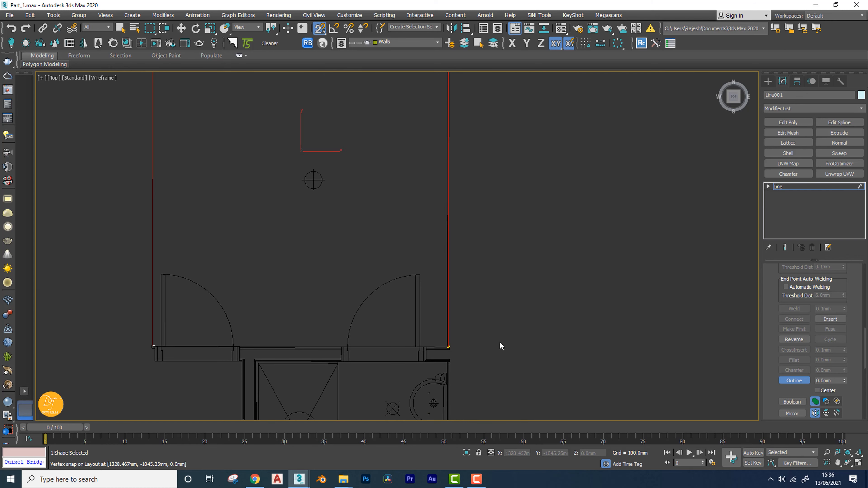
{"action": "left_click", "coordinate": [834, 381]}
{"action": "right_click", "coordinate": [669, 369]}
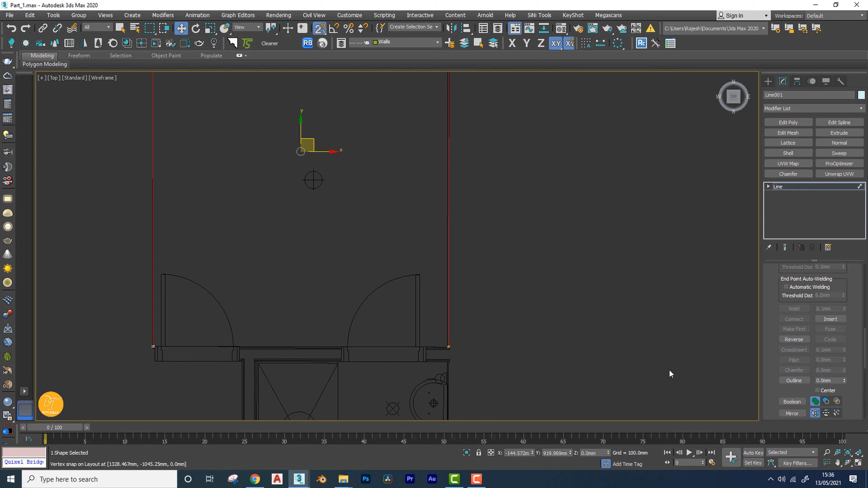
Try outlining the selected spline with a value of 150 mm and undo the result.
{"action": "left_click", "coordinate": [789, 380]}
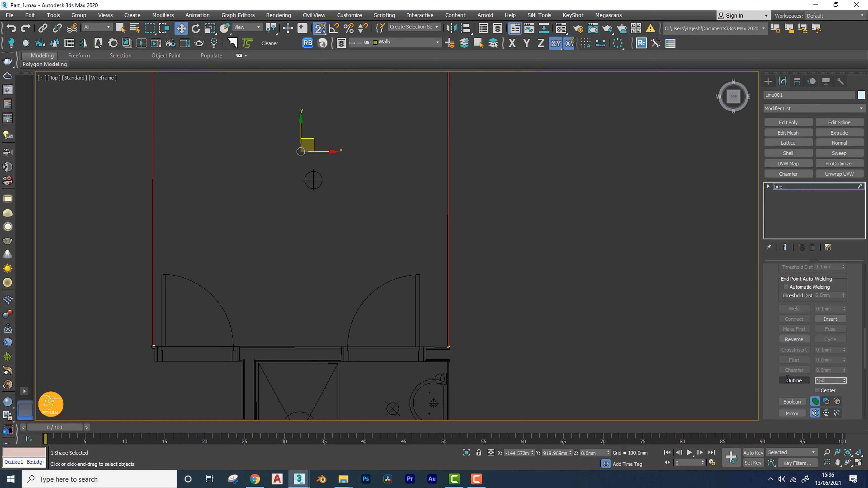
{"action": "type", "text": "150"}
{"action": "key", "text": "Return"}
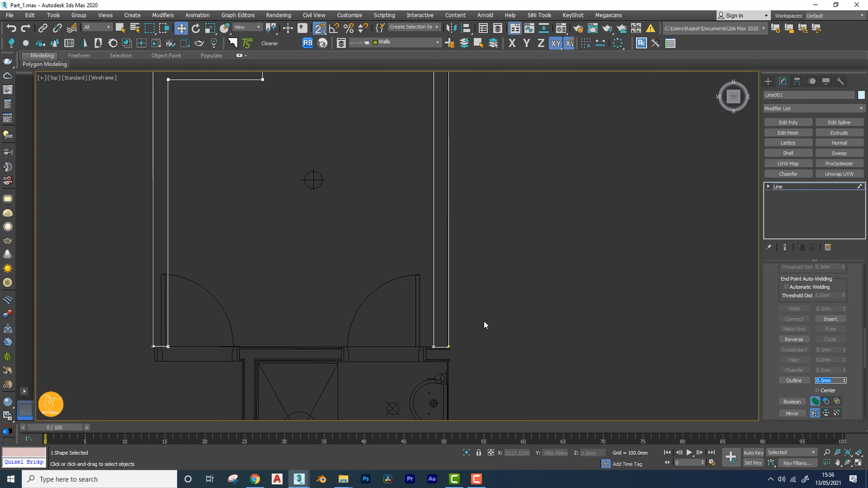
{"action": "middle_click_drag", "start_coordinate": [495, 252], "coordinate": [501, 304]}
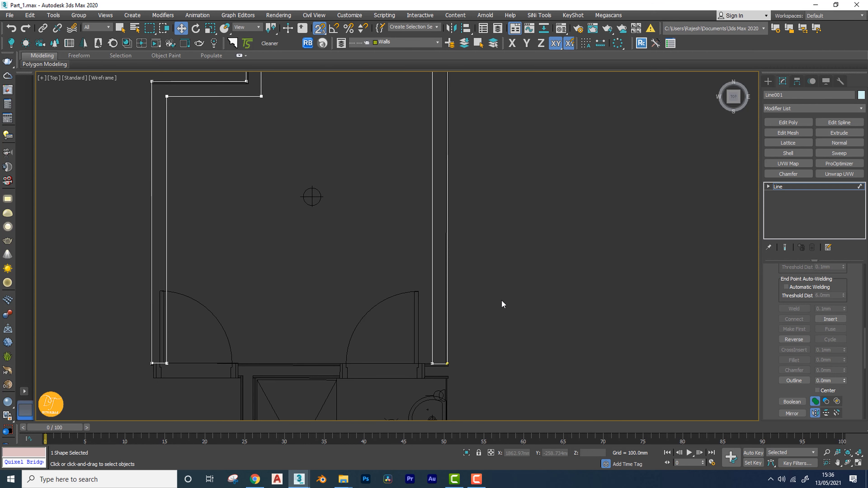
{"action": "key", "text": "ctrl+z"}
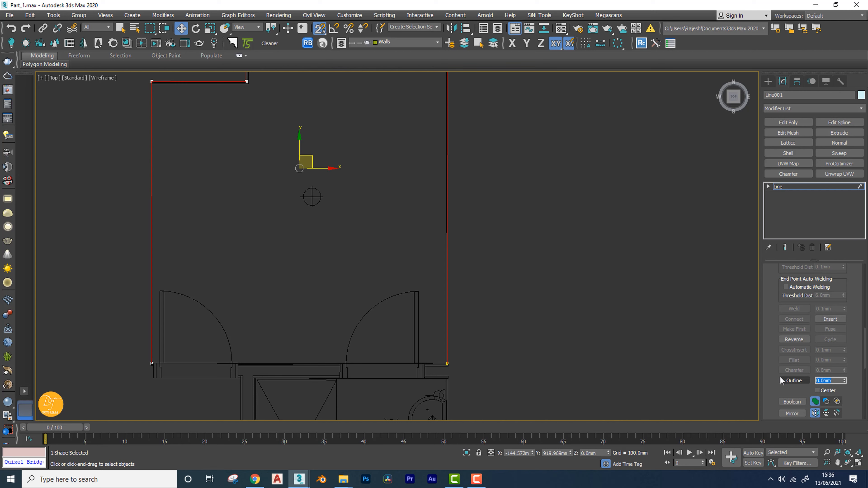
Outline the selected spline by -150 mm to give the room walls their thickness on the outer side.
{"action": "type", "text": "-150"}
{"action": "key", "text": "Return"}
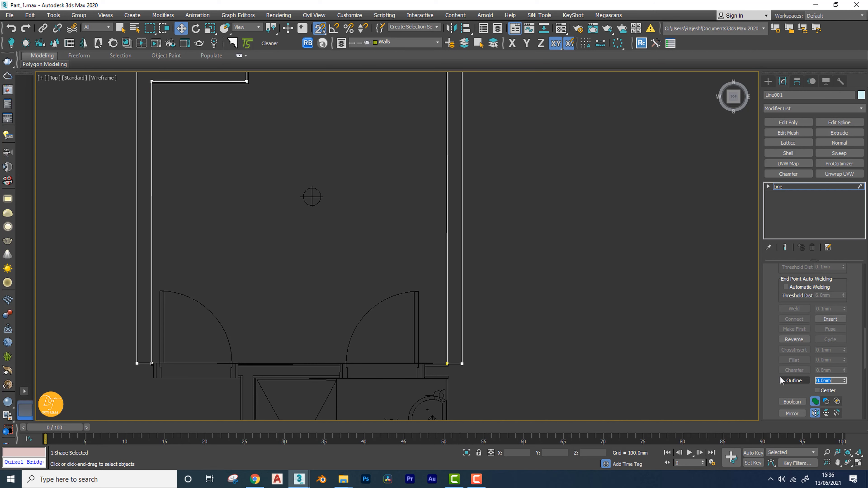
{"action": "middle_click_drag", "start_coordinate": [557, 240], "coordinate": [575, 369]}
{"action": "scroll", "coordinate": [333, 130], "scroll_direction": "down", "scroll_amount": 4}
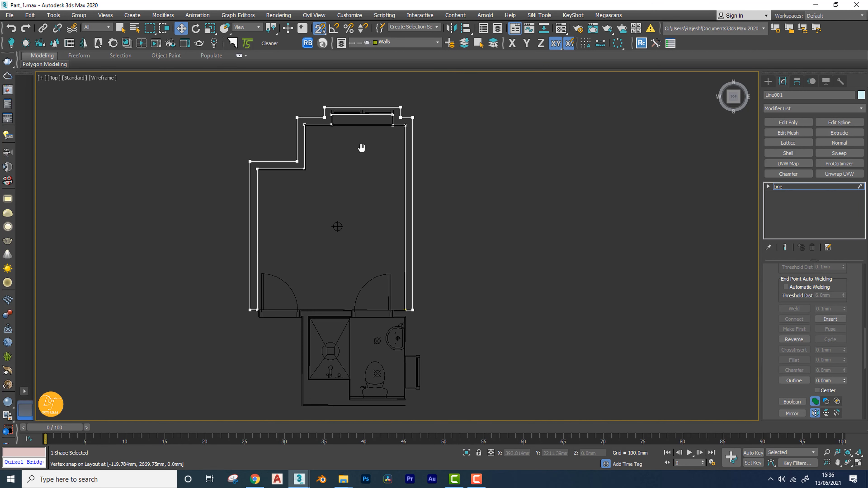
{"action": "middle_click_drag", "start_coordinate": [299, 239], "coordinate": [315, 171]}
{"action": "middle_click_drag", "start_coordinate": [318, 133], "coordinate": [321, 182]}
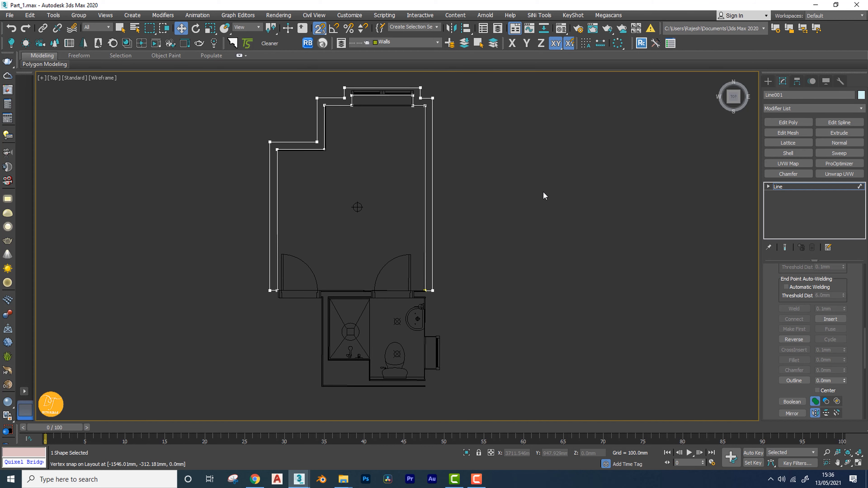
Extrude the outlined room walls to a height of 2500 mm.
{"action": "key", "text": "p"}
{"action": "middle_click_drag", "start_coordinate": [688, 279], "coordinate": [680, 263]}
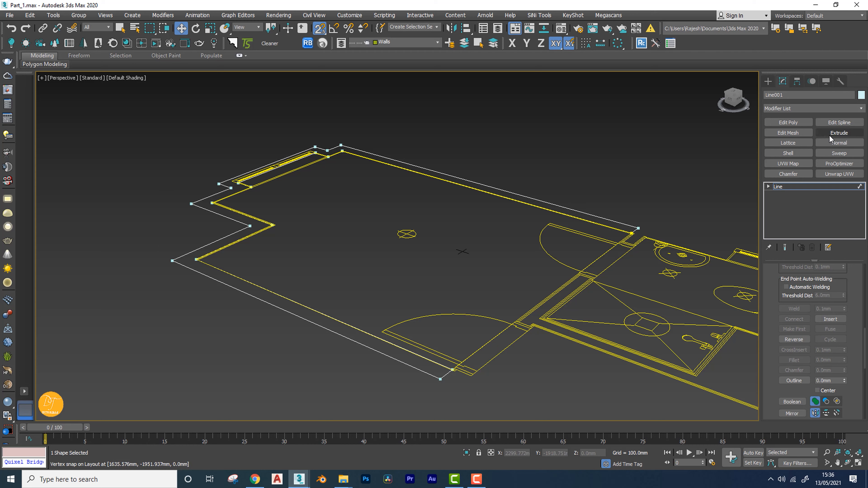
{"action": "left_click", "coordinate": [838, 133]}
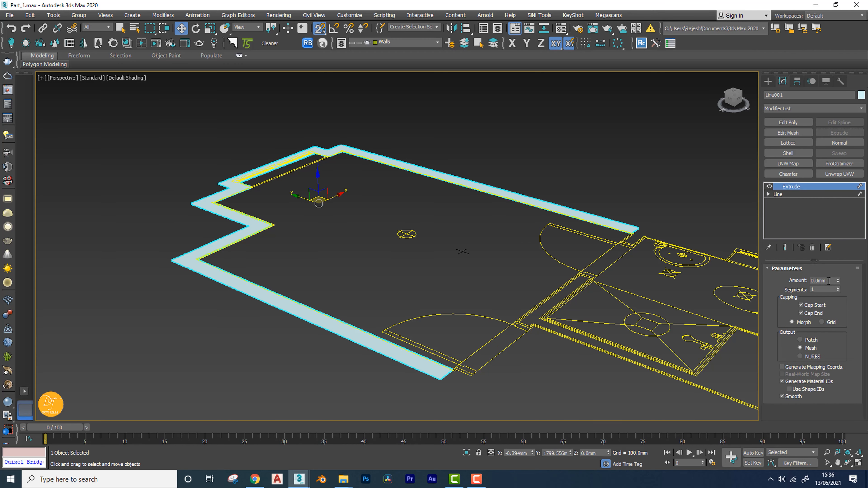
{"action": "left_click_drag", "start_coordinate": [829, 281], "coordinate": [774, 279]}
{"action": "type", "text": "2500"}
{"action": "key", "text": "Return"}
{"action": "middle_click_drag", "start_coordinate": [653, 243], "coordinate": [467, 280], "text": "alt"}
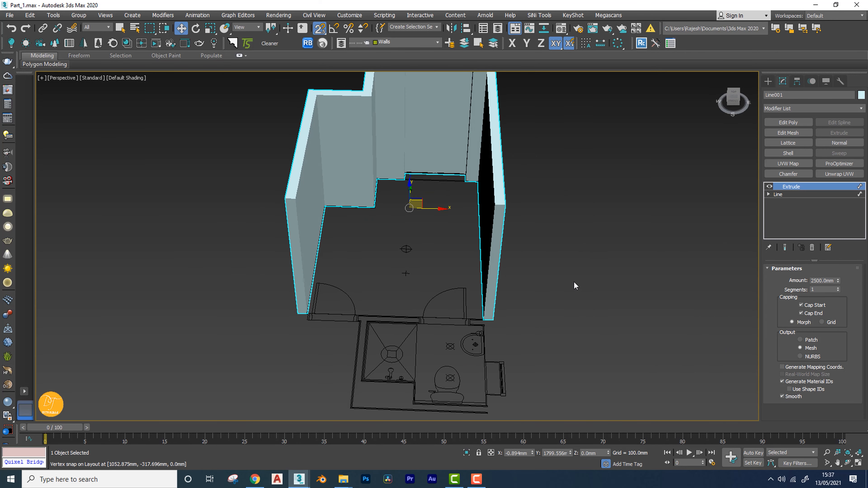
Draw a snapped rectangle about 1020 by 151 mm over the left doorway, from the far frame edge to the outer wall corner.
{"action": "key", "text": "t"}
{"action": "scroll", "coordinate": [514, 285], "scroll_direction": "up", "scroll_amount": 2}
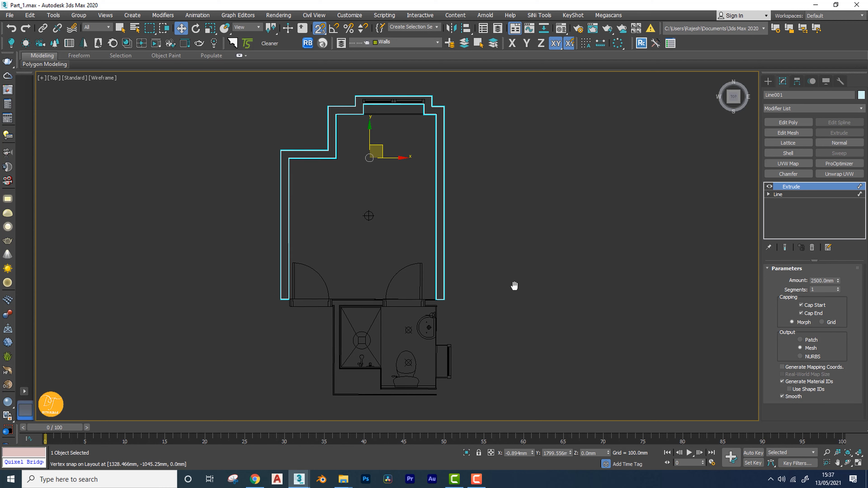
{"action": "scroll", "coordinate": [514, 285], "scroll_direction": "down", "scroll_amount": 1}
{"action": "scroll", "coordinate": [355, 320], "scroll_direction": "up", "scroll_amount": 4}
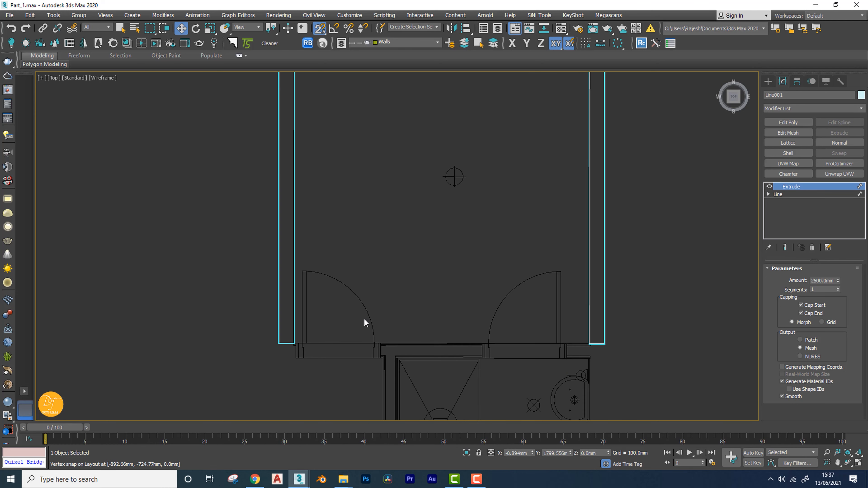
{"action": "scroll", "coordinate": [382, 309], "scroll_direction": "down", "scroll_amount": 5}
{"action": "scroll", "coordinate": [400, 298], "scroll_direction": "up", "scroll_amount": 5}
{"action": "scroll", "coordinate": [468, 302], "scroll_direction": "up", "scroll_amount": 1}
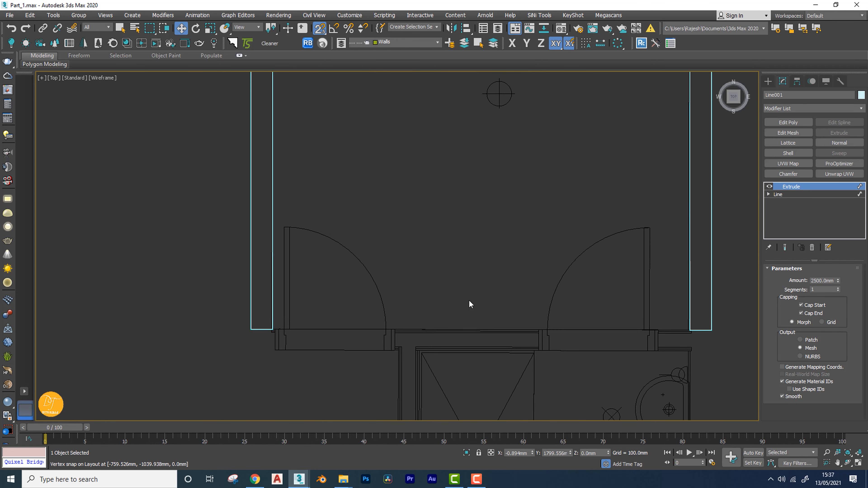
{"action": "left_click", "coordinate": [768, 81]}
{"action": "left_click", "coordinate": [830, 143]}
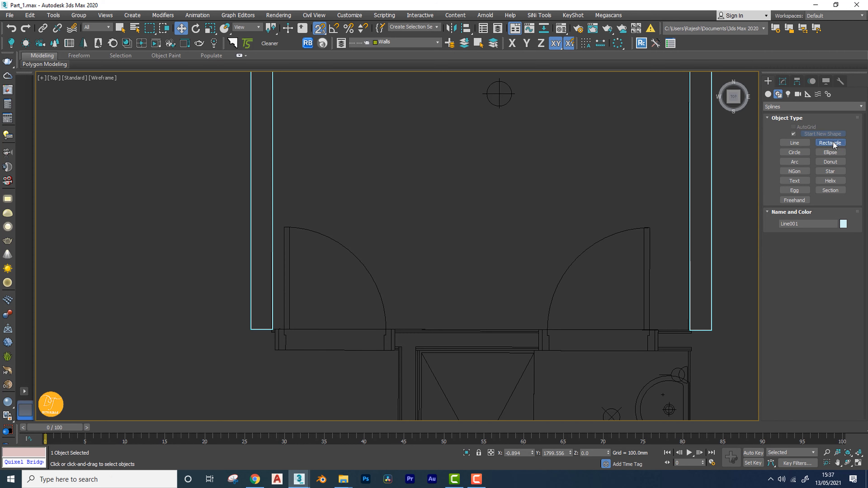
{"action": "middle_click_drag", "start_coordinate": [344, 339], "coordinate": [366, 300]}
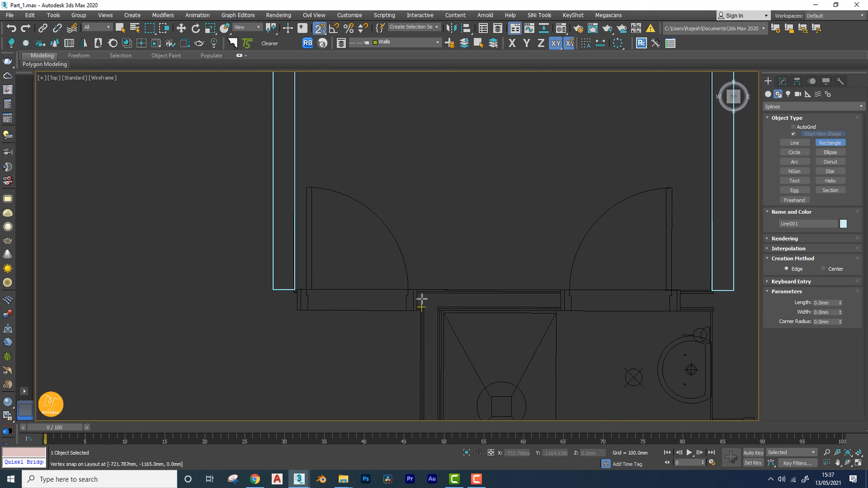
{"action": "scroll", "coordinate": [416, 304], "scroll_direction": "up", "scroll_amount": 4}
{"action": "left_click_drag", "start_coordinate": [416, 317], "coordinate": [130, 276]}
{"action": "key", "text": "w"}
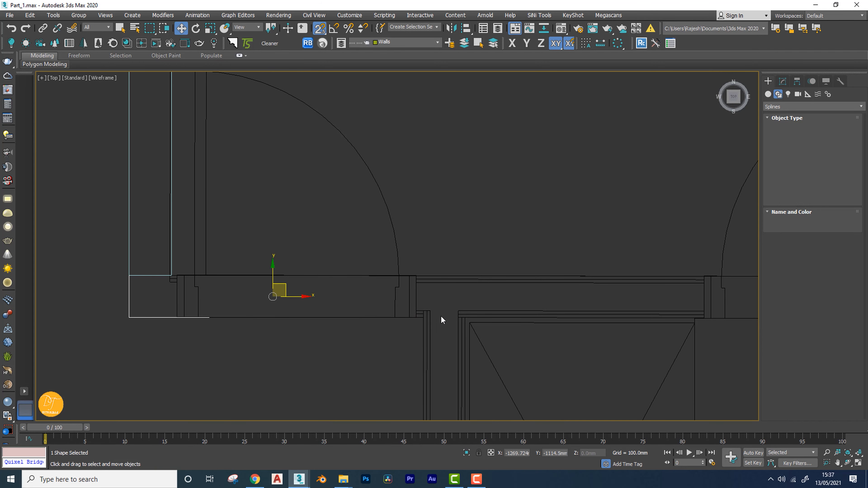
Extrude the rectangle over the left doorway by 450 mm as a door header.
{"action": "key", "text": "p"}
{"action": "scroll", "coordinate": [373, 272], "scroll_direction": "down", "scroll_amount": 5}
{"action": "middle_click_drag", "start_coordinate": [373, 273], "coordinate": [466, 268], "text": "alt"}
{"action": "scroll", "coordinate": [329, 280], "scroll_direction": "up", "scroll_amount": 5}
{"action": "left_click", "coordinate": [783, 81]}
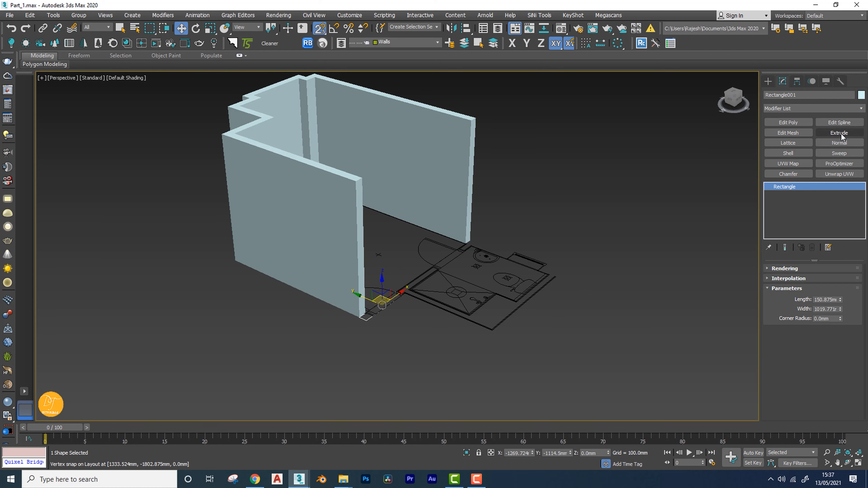
{"action": "left_click", "coordinate": [846, 137]}
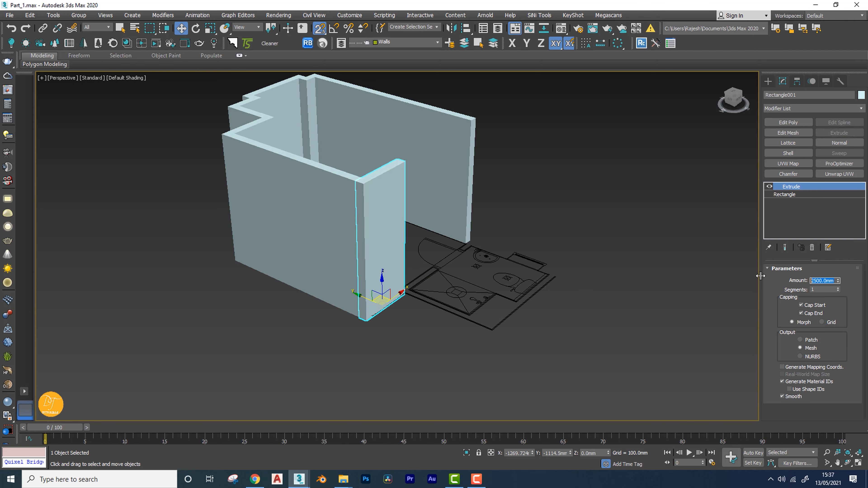
{"action": "key", "text": "Return"}
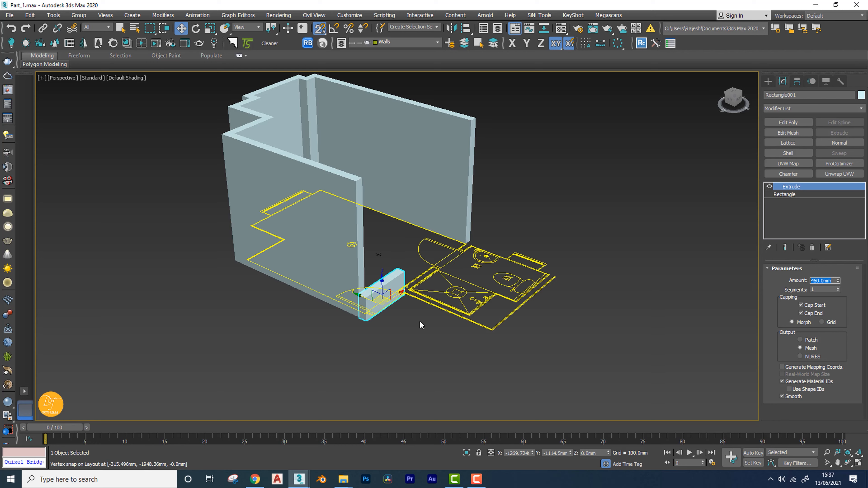
Using 3D vertex snapping without axis constraints, move the door header up to the wall's top corner and lower it flush with the wall top.
{"action": "scroll", "coordinate": [440, 341], "scroll_direction": "up", "scroll_amount": 6}
{"action": "scroll", "coordinate": [439, 342], "scroll_direction": "down", "scroll_amount": 6}
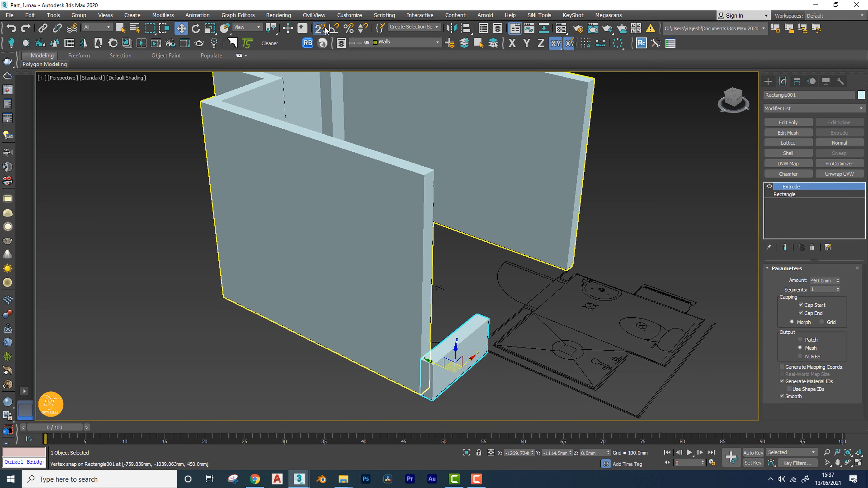
{"action": "left_click_drag", "start_coordinate": [325, 30], "coordinate": [322, 71]}
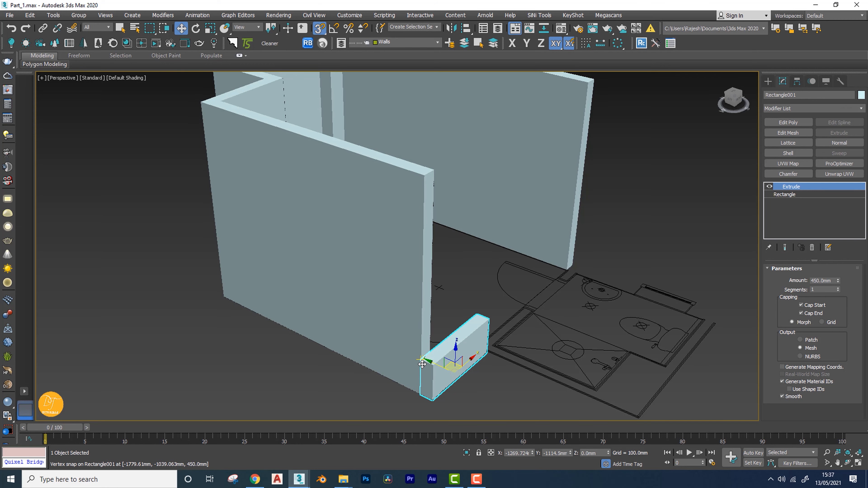
{"action": "left_click_drag", "start_coordinate": [422, 364], "coordinate": [421, 176]}
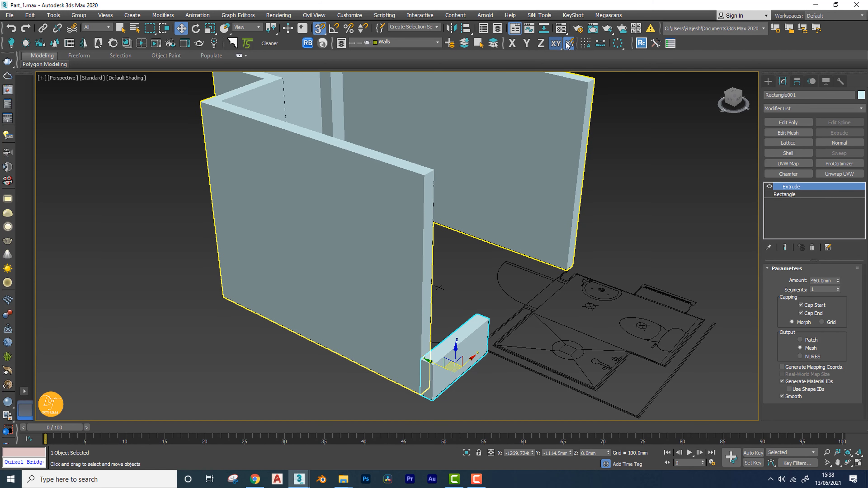
{"action": "left_click", "coordinate": [570, 46]}
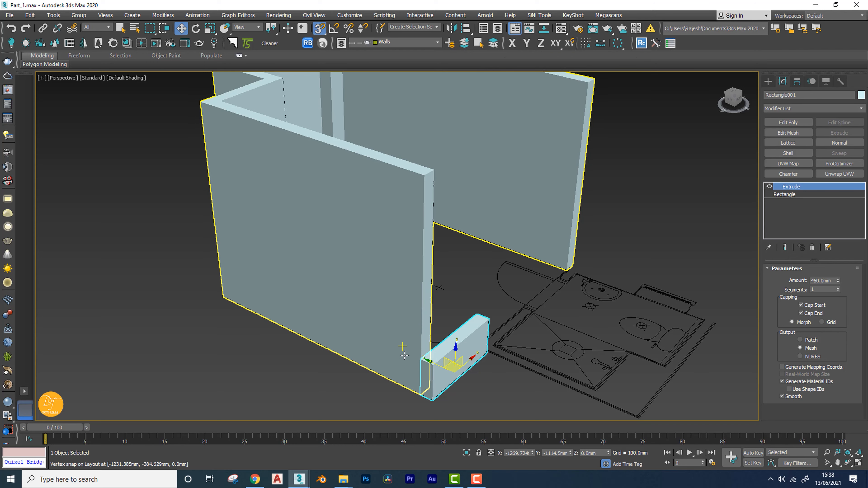
{"action": "left_click_drag", "start_coordinate": [419, 394], "coordinate": [428, 171]}
{"action": "middle_click_drag", "start_coordinate": [428, 171], "coordinate": [430, 271], "text": "alt"}
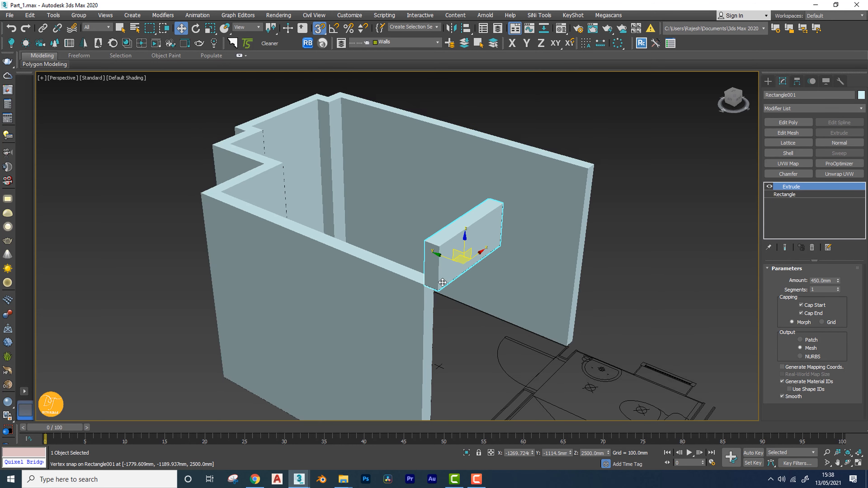
{"action": "scroll", "coordinate": [424, 284], "scroll_direction": "up", "scroll_amount": 6}
{"action": "left_click_drag", "start_coordinate": [414, 181], "coordinate": [416, 280]}
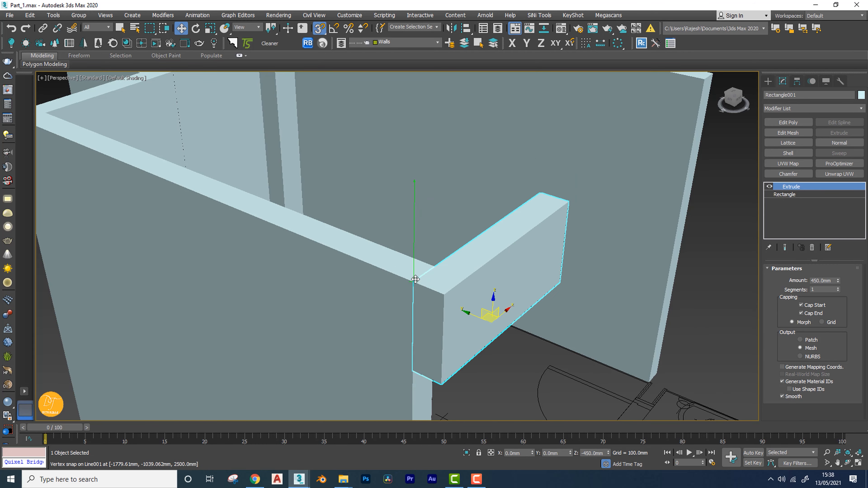
Examine the placed door header and the extruded walls from several angles.
{"action": "scroll", "coordinate": [475, 292], "scroll_direction": "down", "scroll_amount": 5}
{"action": "middle_click_drag", "start_coordinate": [499, 300], "coordinate": [496, 323], "text": "alt"}
{"action": "scroll", "coordinate": [492, 301], "scroll_direction": "down", "scroll_amount": 4}
{"action": "mouse_move", "coordinate": [488, 277]}
{"action": "middle_mouse_down", "text": "alt"}
{"action": "mouse_move", "coordinate": [504, 271]}
{"action": "mouse_move", "coordinate": [478, 282]}
{"action": "middle_mouse_up", "text": "alt"}
{"action": "scroll", "coordinate": [477, 282], "scroll_direction": "up", "scroll_amount": 5}
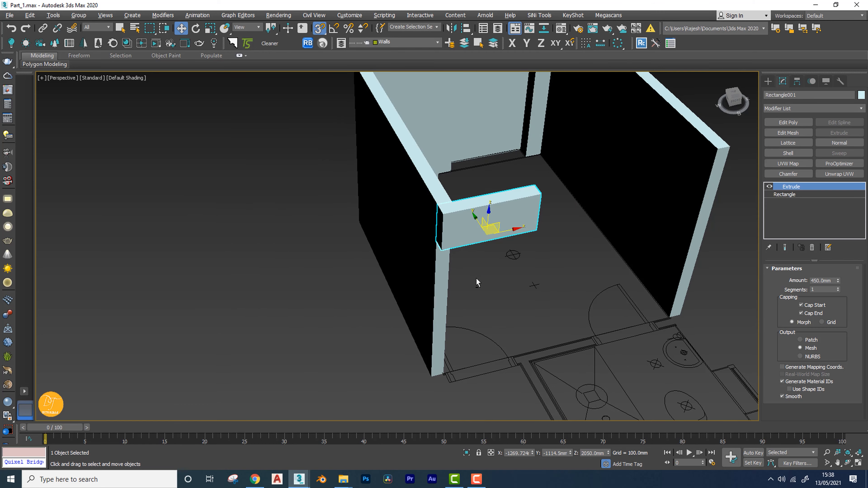
{"action": "scroll", "coordinate": [489, 277], "scroll_direction": "down", "scroll_amount": 3}
{"action": "middle_click_drag", "start_coordinate": [475, 326], "coordinate": [454, 340], "text": "alt"}
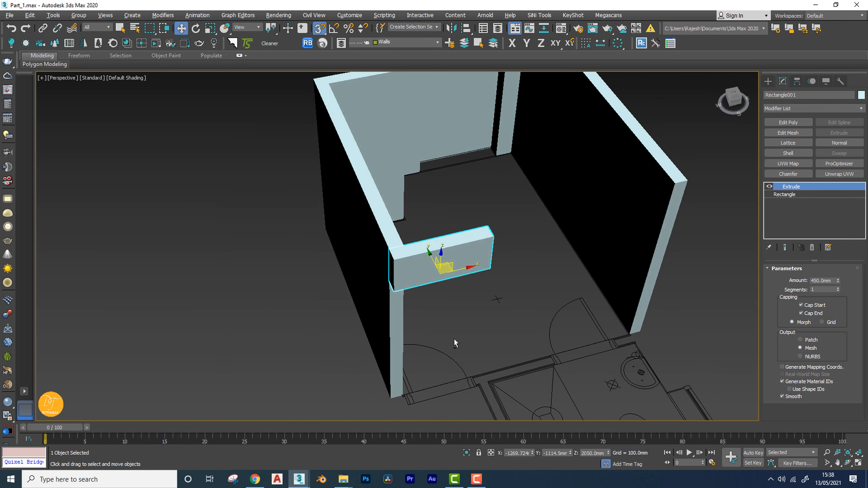
{"action": "scroll", "coordinate": [474, 303], "scroll_direction": "up", "scroll_amount": 4}
{"action": "scroll", "coordinate": [474, 307], "scroll_direction": "down", "scroll_amount": 4}
{"action": "middle_click_drag", "start_coordinate": [474, 307], "coordinate": [468, 316], "text": "alt"}
{"action": "scroll", "coordinate": [482, 295], "scroll_direction": "down", "scroll_amount": 2}
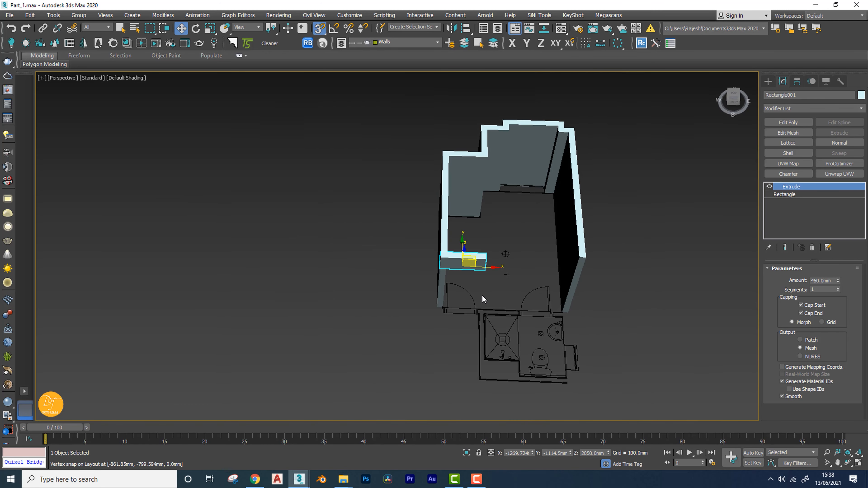
Clone the door header along X over the right doorway in the plan, using the Copy option.
{"action": "key", "text": "t"}
{"action": "scroll", "coordinate": [366, 324], "scroll_direction": "up", "scroll_amount": 8}
{"action": "scroll", "coordinate": [384, 319], "scroll_direction": "down", "scroll_amount": 4}
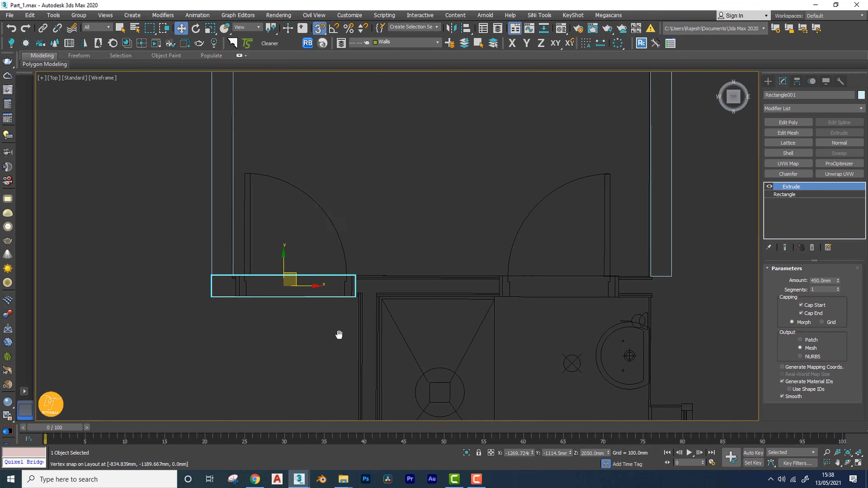
{"action": "left_click_drag", "start_coordinate": [308, 286], "coordinate": [582, 286], "text": "shift"}
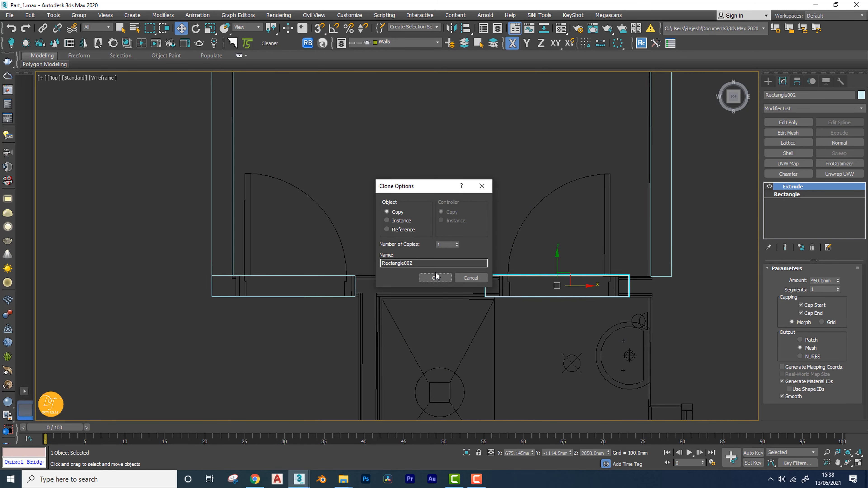
{"action": "left_click", "coordinate": [436, 277]}
Enable 2.5D vertex snapping with axis constraints and try to move the copied header along X to the right doorway's frame edge.
{"action": "scroll", "coordinate": [526, 296], "scroll_direction": "up", "scroll_amount": 4}
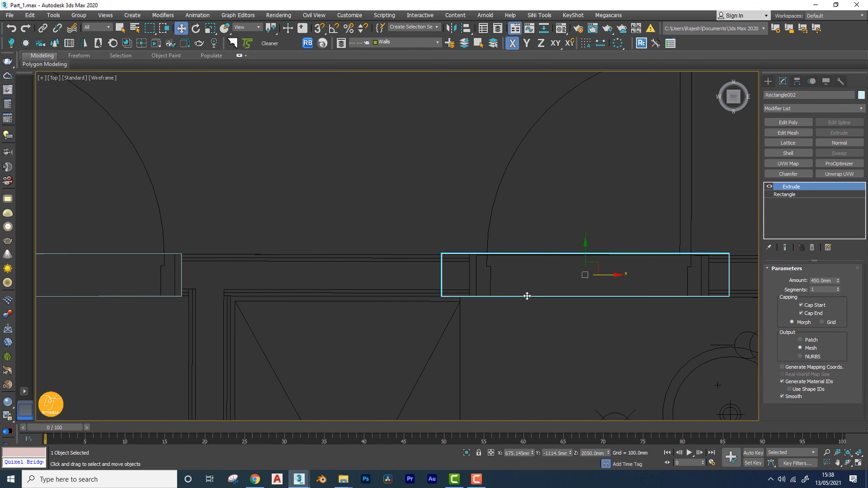
{"action": "scroll", "coordinate": [388, 304], "scroll_direction": "up", "scroll_amount": 6}
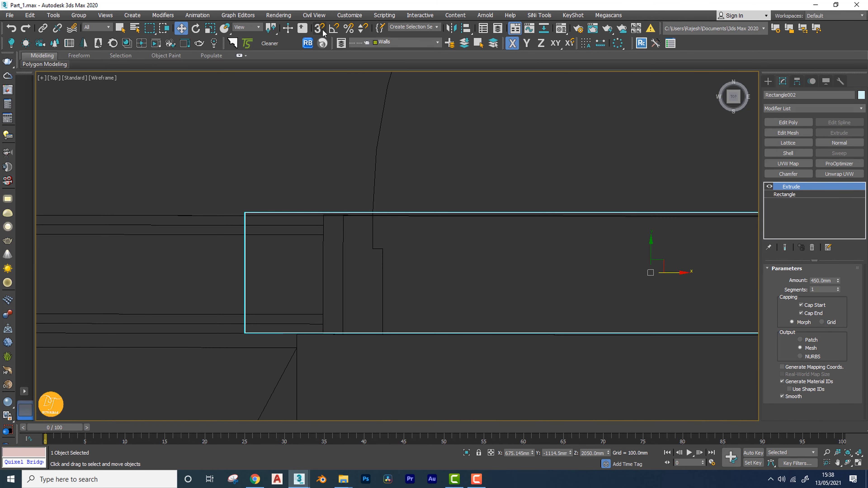
{"action": "left_click", "coordinate": [320, 60]}
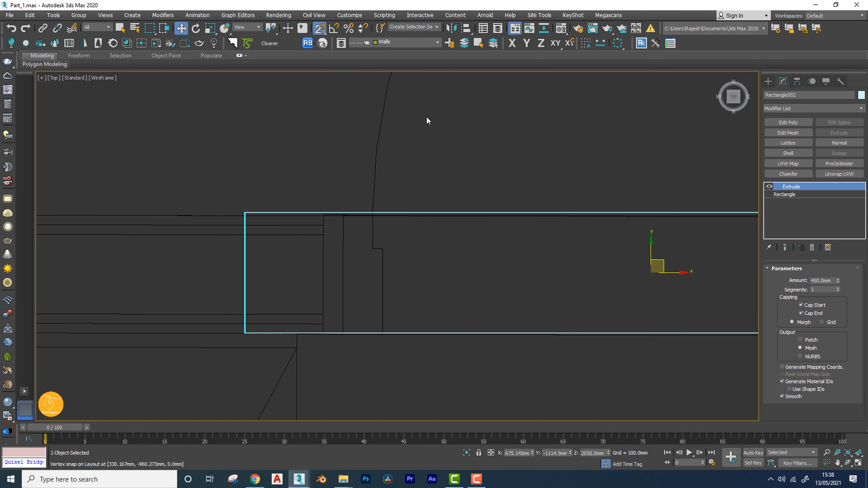
{"action": "middle_click_drag", "start_coordinate": [427, 120], "coordinate": [547, 85]}
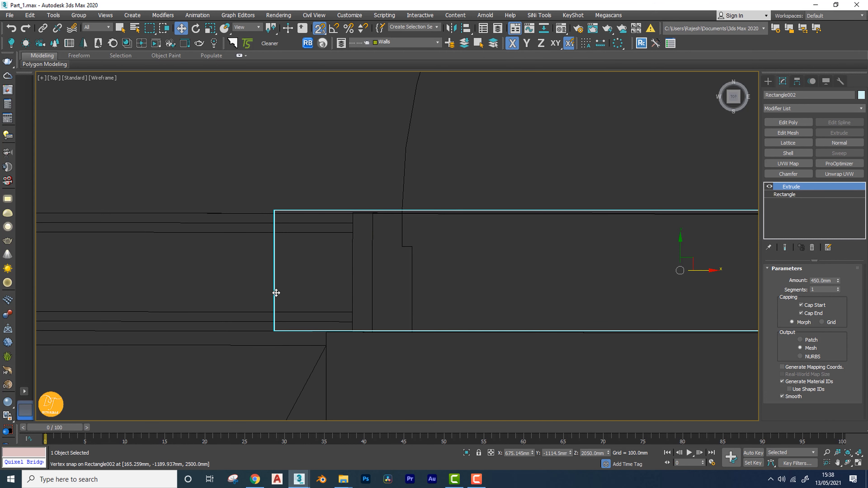
{"action": "left_click_drag", "start_coordinate": [274, 282], "coordinate": [529, 291]}
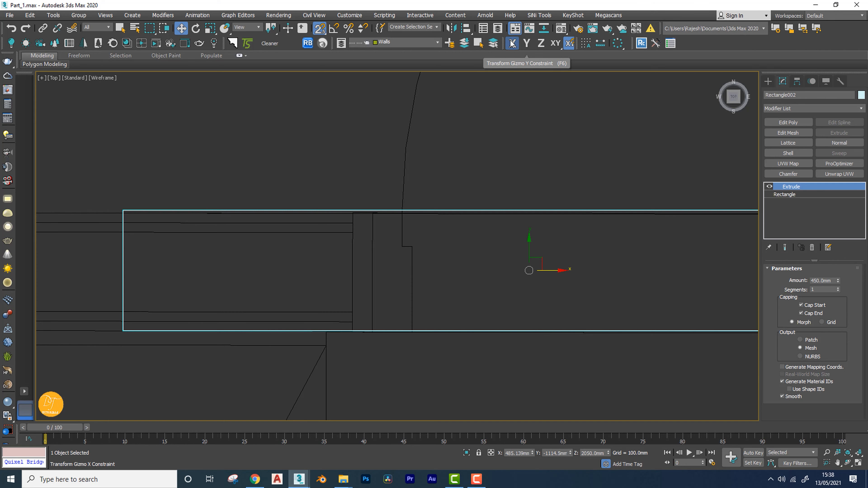
Try moving the copied header along Y away from the doorway, and undo the move.
{"action": "left_click", "coordinate": [527, 43]}
{"action": "scroll", "coordinate": [456, 308], "scroll_direction": "down", "scroll_amount": 6}
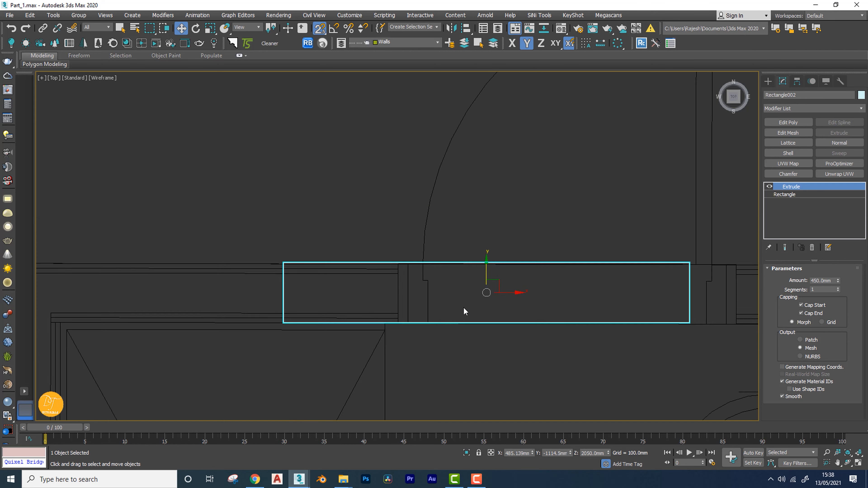
{"action": "left_click_drag", "start_coordinate": [330, 302], "coordinate": [368, 191]}
{"action": "left_click", "coordinate": [512, 43]}
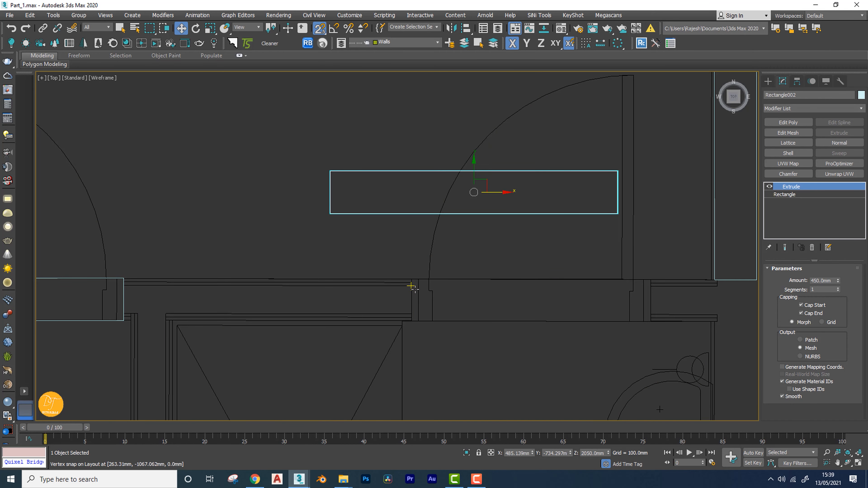
{"action": "key", "text": "ctrl+z"}
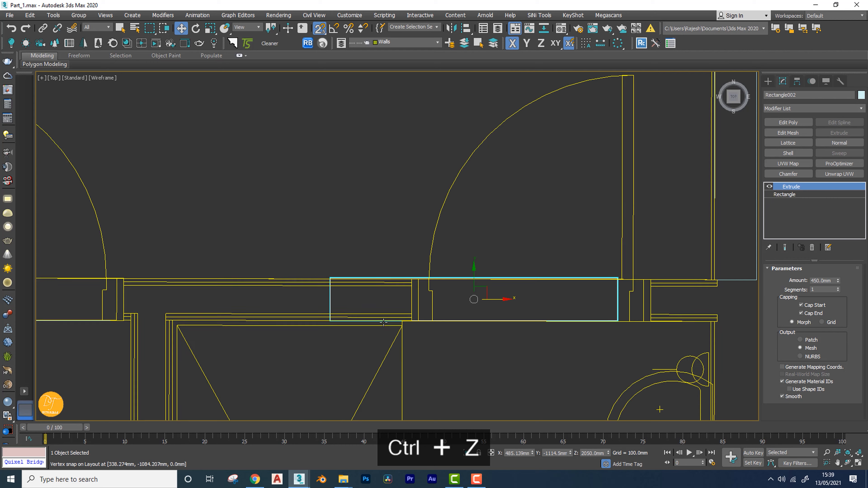
Move the copied header along X so its left end snaps to the left frame edge of the right doorway.
{"action": "scroll", "coordinate": [451, 300], "scroll_direction": "up", "scroll_amount": 5}
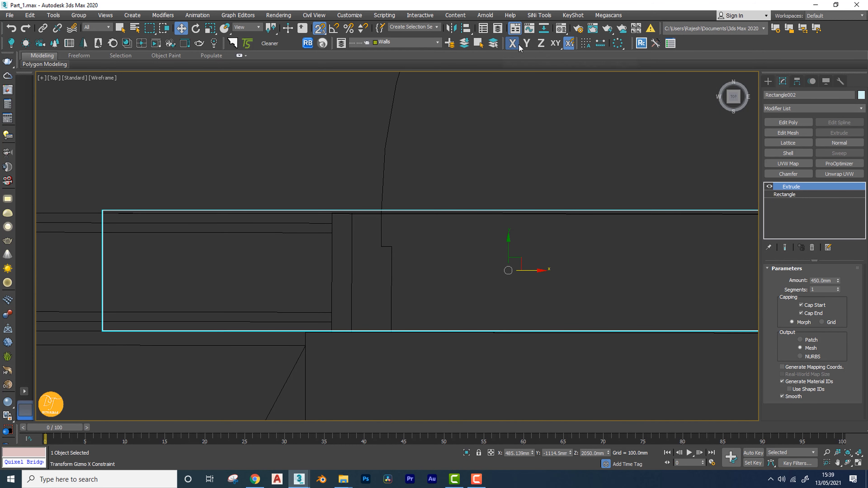
{"action": "left_click_drag", "start_coordinate": [102, 330], "coordinate": [331, 338]}
{"action": "scroll", "coordinate": [409, 325], "scroll_direction": "down", "scroll_amount": 3}
{"action": "middle_click_drag", "start_coordinate": [564, 354], "coordinate": [466, 309]}
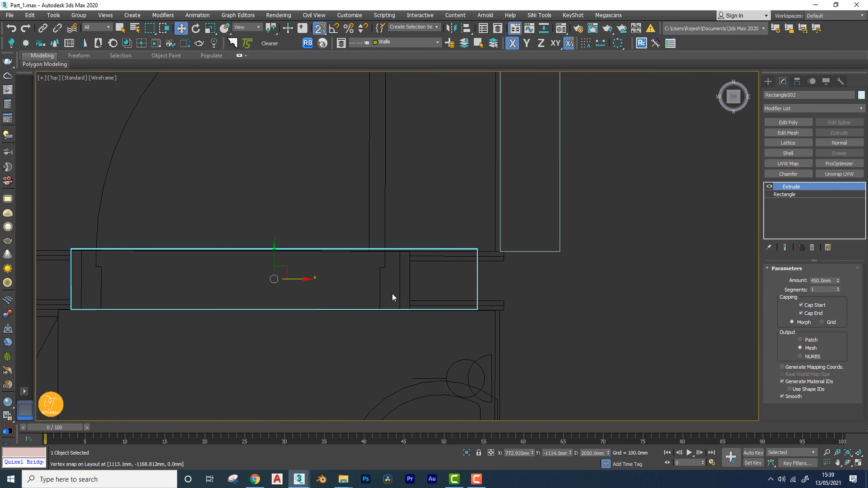
Add an Edit Poly modifier to the copied header and snap its right-end vertices along X to the doorway's right frame edge.
{"action": "left_click", "coordinate": [788, 122]}
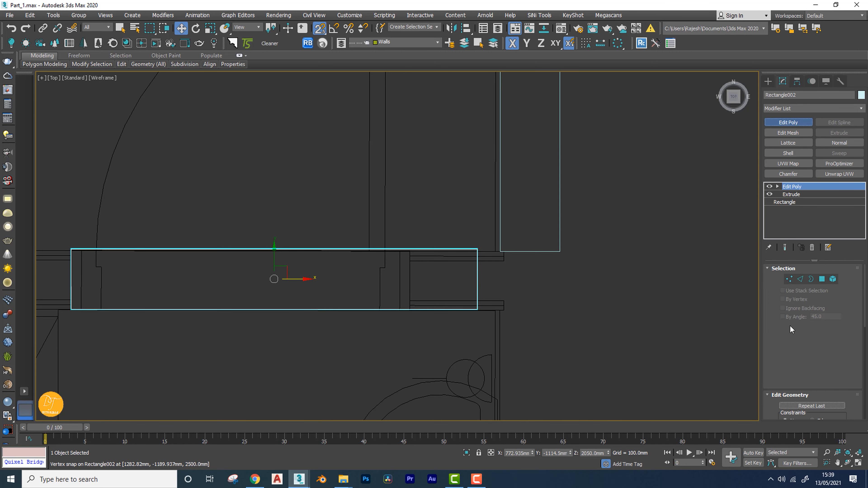
{"action": "left_click", "coordinate": [789, 279]}
{"action": "left_click_drag", "start_coordinate": [453, 209], "coordinate": [527, 401]}
{"action": "middle_click_drag", "start_coordinate": [422, 327], "coordinate": [533, 330]}
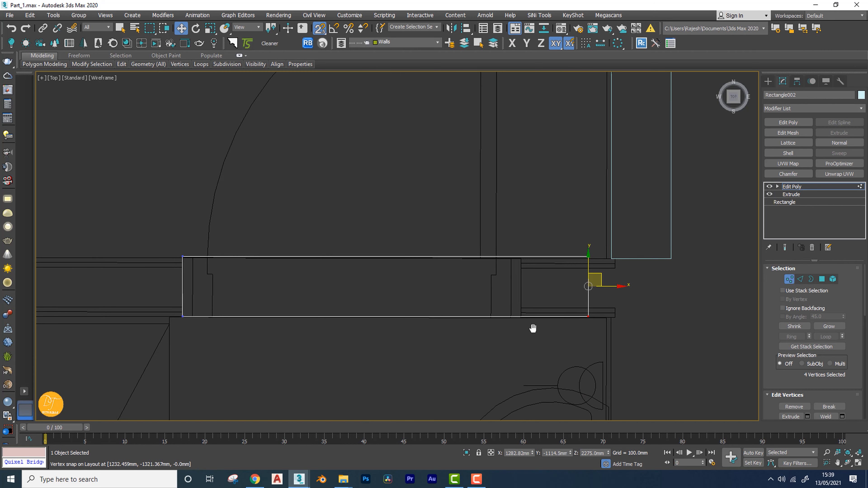
{"action": "scroll", "coordinate": [533, 330], "scroll_direction": "up", "scroll_amount": 4}
{"action": "left_click_drag", "start_coordinate": [652, 260], "coordinate": [492, 326]}
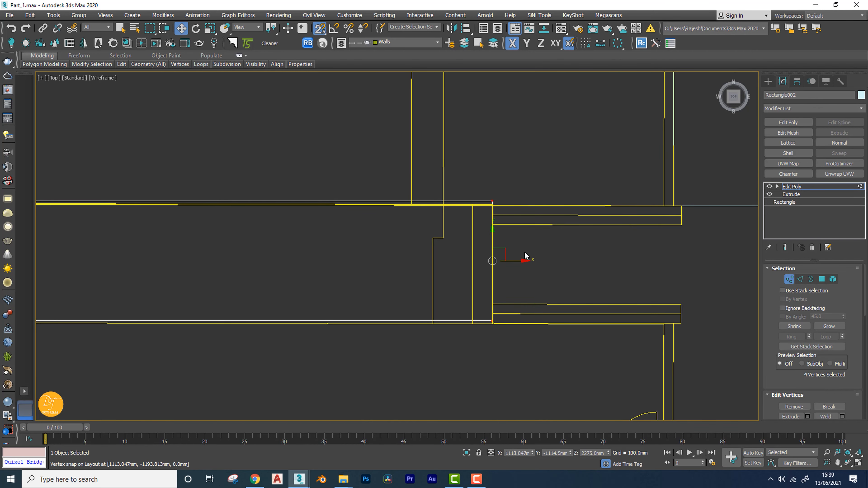
Examine in plan how the headers fit the frame edges of both doorways, and leave vertex editing.
{"action": "scroll", "coordinate": [427, 276], "scroll_direction": "down", "scroll_amount": 3}
{"action": "middle_click_drag", "start_coordinate": [393, 282], "coordinate": [578, 287]}
{"action": "scroll", "coordinate": [324, 228], "scroll_direction": "up", "scroll_amount": 6}
{"action": "scroll", "coordinate": [336, 301], "scroll_direction": "down", "scroll_amount": 6}
{"action": "middle_click_drag", "start_coordinate": [335, 303], "coordinate": [487, 296]}
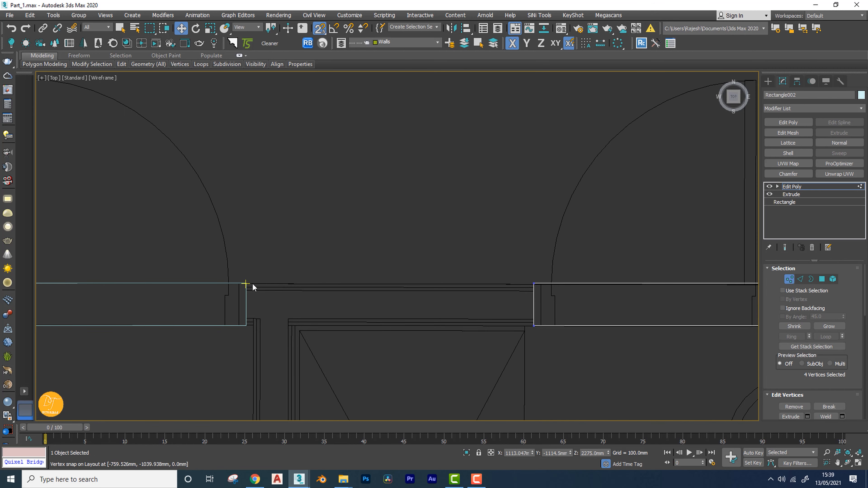
{"action": "scroll", "coordinate": [519, 299], "scroll_direction": "down", "scroll_amount": 5}
{"action": "scroll", "coordinate": [368, 276], "scroll_direction": "up", "scroll_amount": 2}
{"action": "middle_click_drag", "start_coordinate": [568, 311], "coordinate": [508, 226]}
{"action": "scroll", "coordinate": [395, 277], "scroll_direction": "up", "scroll_amount": 2}
{"action": "scroll", "coordinate": [400, 270], "scroll_direction": "up", "scroll_amount": 3}
{"action": "scroll", "coordinate": [401, 267], "scroll_direction": "down", "scroll_amount": 4}
{"action": "scroll", "coordinate": [491, 287], "scroll_direction": "down", "scroll_amount": 2}
{"action": "middle_click_drag", "start_coordinate": [491, 286], "coordinate": [490, 297]}
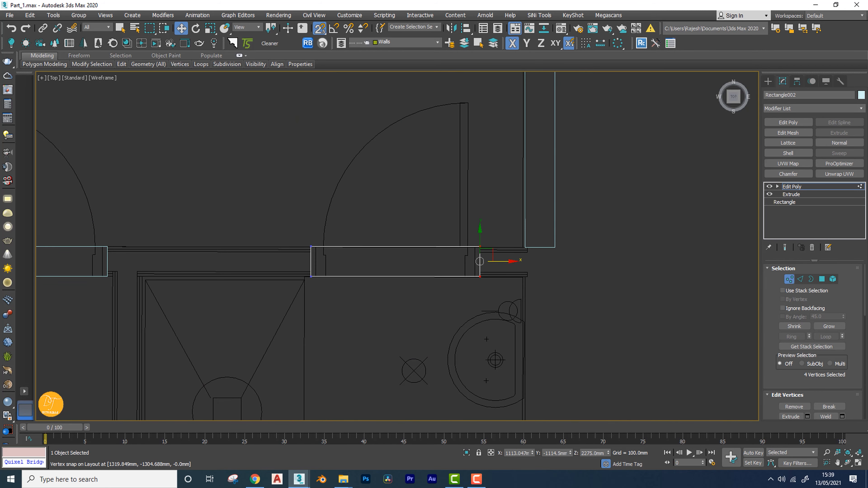
{"action": "left_click", "coordinate": [792, 187]}
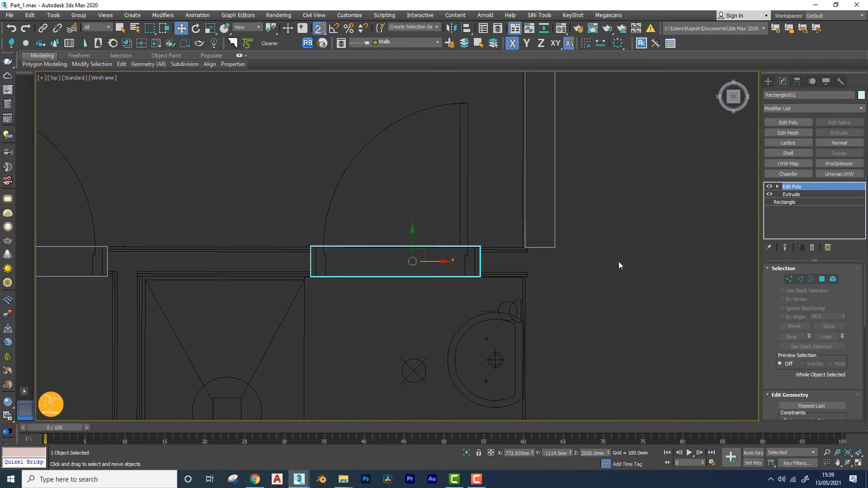
Inspect the fitted header in perspective and return to a wireframe top view showing the bathroom plan.
{"action": "key", "text": "p"}
{"action": "scroll", "coordinate": [533, 274], "scroll_direction": "down", "scroll_amount": 5}
{"action": "mouse_move", "coordinate": [566, 304]}
{"action": "middle_mouse_down", "text": "alt"}
{"action": "mouse_move", "coordinate": [575, 253]}
{"action": "mouse_move", "coordinate": [578, 301]}
{"action": "middle_mouse_up", "text": "alt"}
{"action": "key", "text": "t"}
{"action": "key", "text": "z"}
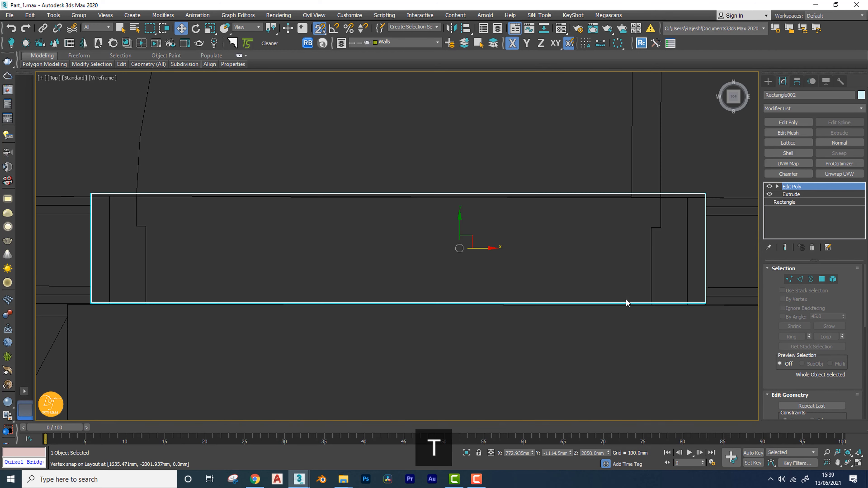
{"action": "scroll", "coordinate": [433, 277], "scroll_direction": "down", "scroll_amount": 3}
{"action": "key", "text": "F3"}
{"action": "mouse_move", "coordinate": [452, 294]}
{"action": "middle_mouse_down"}
{"action": "mouse_move", "coordinate": [657, 219]}
{"action": "mouse_move", "coordinate": [530, 168]}
{"action": "mouse_move", "coordinate": [540, 213]}
{"action": "middle_mouse_up"}
{"action": "scroll", "coordinate": [531, 169], "scroll_direction": "down", "scroll_amount": 2}
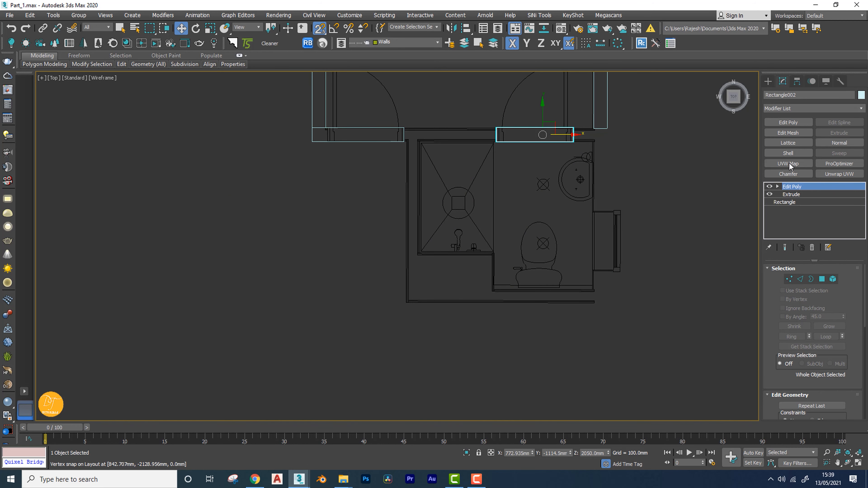
Start a line at the right header's upper-left corner and trace along the wall to the left header's end and the bathroom's outer corner.
{"action": "left_click", "coordinate": [665, 153]}
{"action": "middle_click_drag", "start_coordinate": [703, 123], "coordinate": [650, 151]}
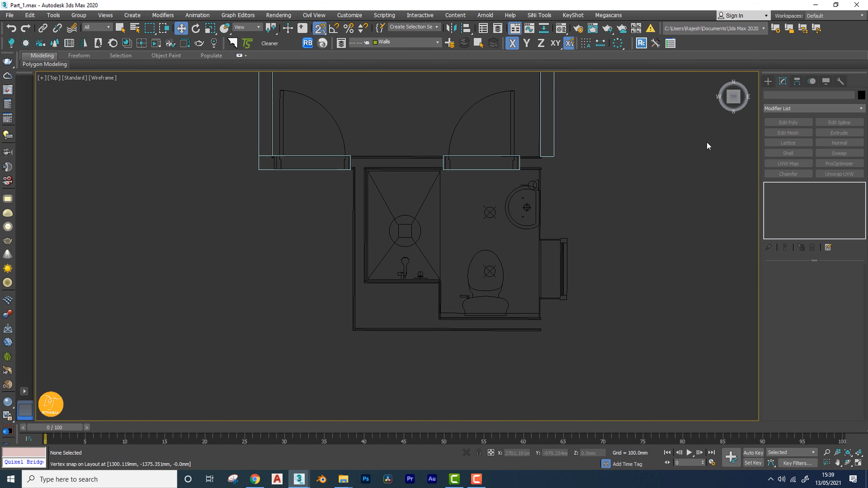
{"action": "left_click", "coordinate": [768, 81]}
{"action": "left_click", "coordinate": [799, 152]}
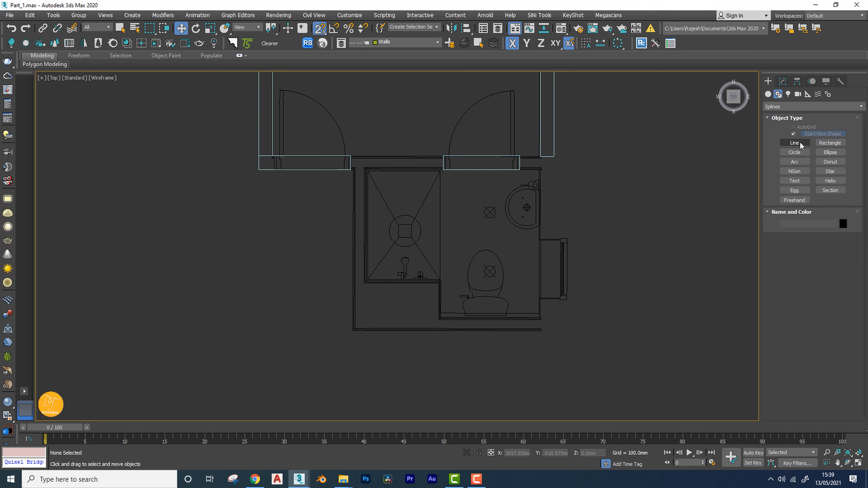
{"action": "left_click", "coordinate": [795, 143]}
{"action": "scroll", "coordinate": [382, 168], "scroll_direction": "up", "scroll_amount": 8}
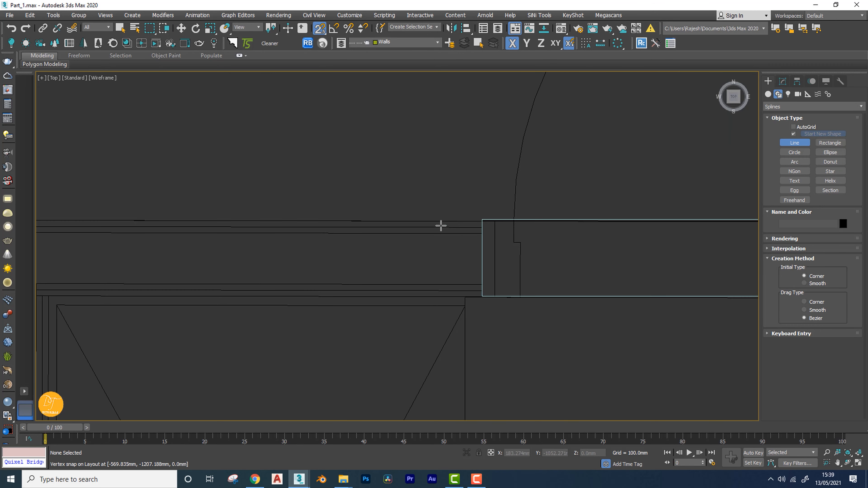
{"action": "scroll", "coordinate": [482, 229], "scroll_direction": "up", "scroll_amount": 5}
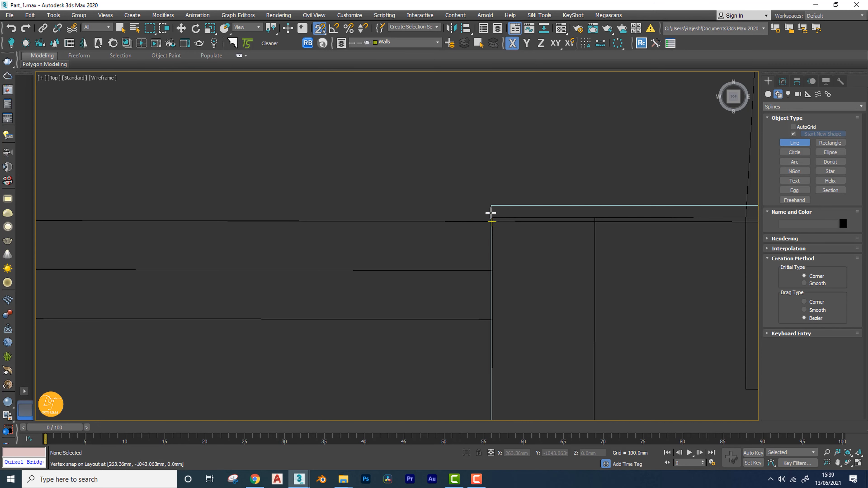
{"action": "left_click", "coordinate": [490, 206]}
{"action": "scroll", "coordinate": [287, 173], "scroll_direction": "down", "scroll_amount": 6}
{"action": "middle_click_drag", "start_coordinate": [207, 165], "coordinate": [576, 194]}
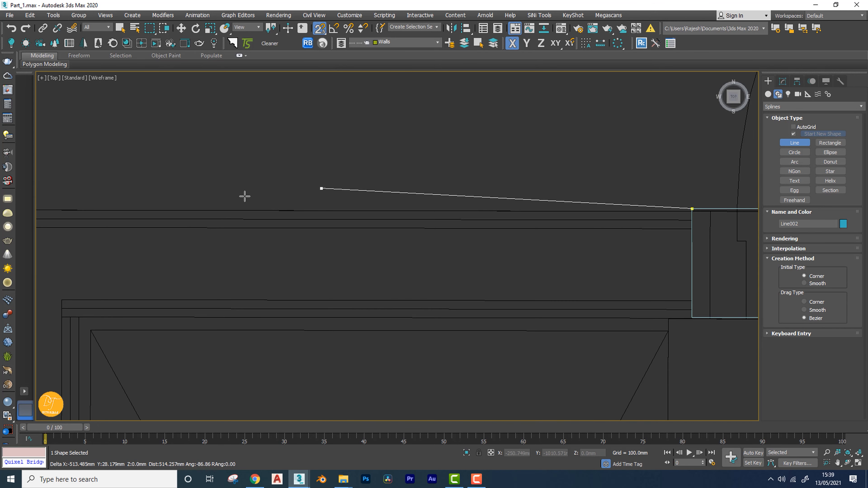
{"action": "middle_click_drag", "start_coordinate": [79, 195], "coordinate": [429, 219]}
{"action": "left_click", "coordinate": [302, 231]}
{"action": "middle_click_drag", "start_coordinate": [362, 304], "coordinate": [385, 185]}
{"action": "left_click", "coordinate": [330, 230]}
{"action": "left_click", "coordinate": [348, 232]}
Continue the line down the bathroom's outer left wall, along its lower wall to the right end, and up to the inner face.
{"action": "scroll", "coordinate": [389, 255], "scroll_direction": "down", "scroll_amount": 3}
{"action": "middle_click_drag", "start_coordinate": [389, 311], "coordinate": [383, 107]}
{"action": "middle_click_drag", "start_coordinate": [380, 280], "coordinate": [412, 229]}
{"action": "scroll", "coordinate": [436, 188], "scroll_direction": "up", "scroll_amount": 3}
{"action": "middle_click_drag", "start_coordinate": [647, 287], "coordinate": [285, 341]}
{"action": "middle_click_drag", "start_coordinate": [524, 337], "coordinate": [186, 350]}
{"action": "middle_click_drag", "start_coordinate": [523, 353], "coordinate": [471, 360]}
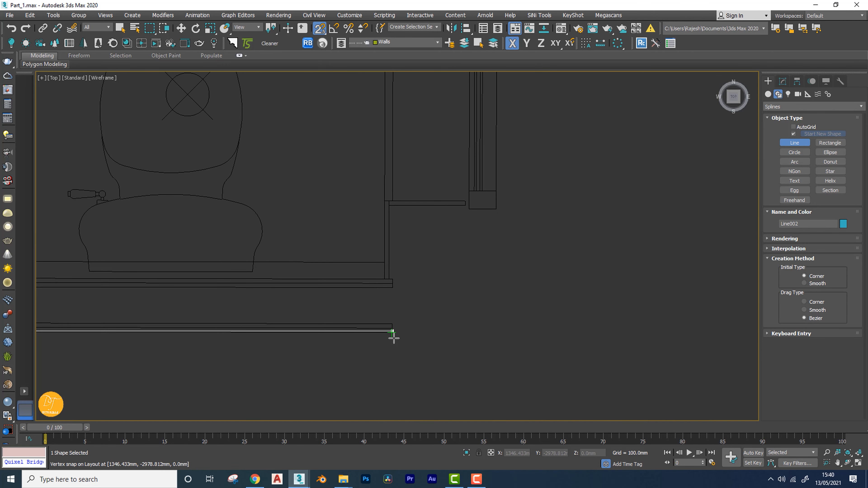
{"action": "left_click", "coordinate": [392, 330]}
{"action": "left_click", "coordinate": [395, 278]}
Trace the inner faces of the bathroom walls around the shower back to the right header and close the spline.
{"action": "middle_click_drag", "start_coordinate": [297, 298], "coordinate": [627, 318]}
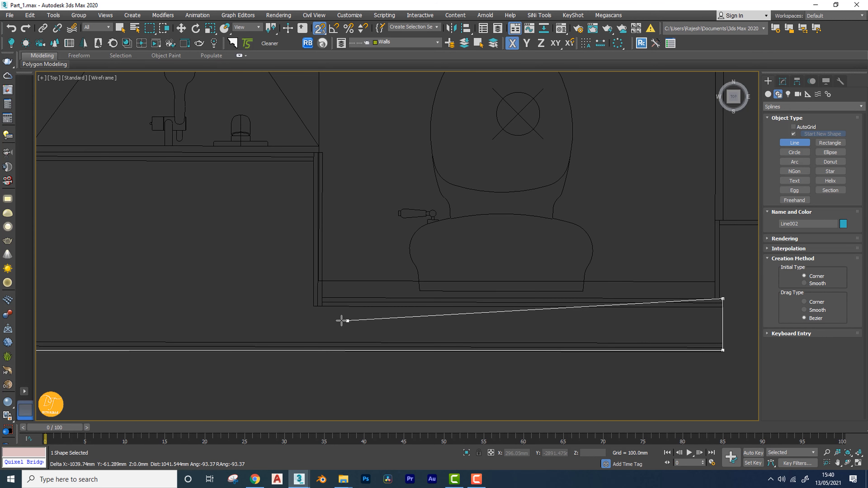
{"action": "left_click", "coordinate": [322, 296]}
{"action": "middle_click_drag", "start_coordinate": [346, 171], "coordinate": [501, 279]}
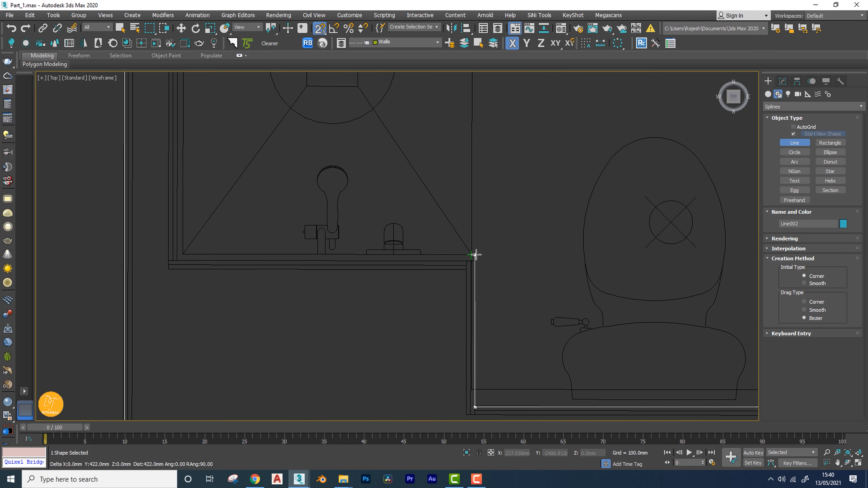
{"action": "left_click", "coordinate": [462, 261]}
{"action": "left_click", "coordinate": [176, 262]}
{"action": "middle_click_drag", "start_coordinate": [177, 262], "coordinate": [267, 300]}
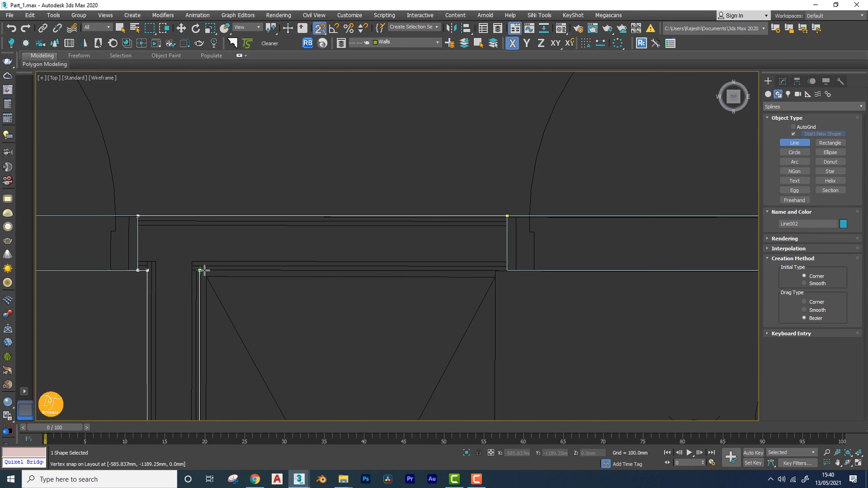
{"action": "left_click", "coordinate": [249, 275]}
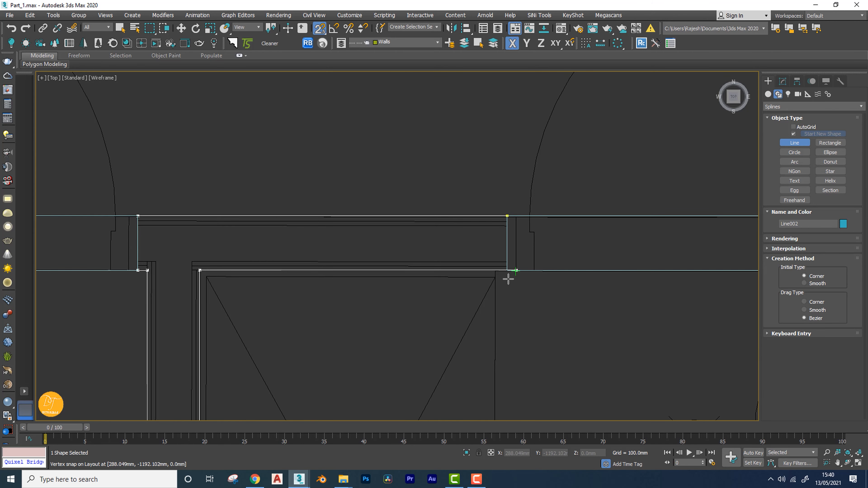
{"action": "left_click", "coordinate": [505, 210]}
{"action": "left_click", "coordinate": [422, 270]}
{"action": "scroll", "coordinate": [504, 349], "scroll_direction": "down", "scroll_amount": 8}
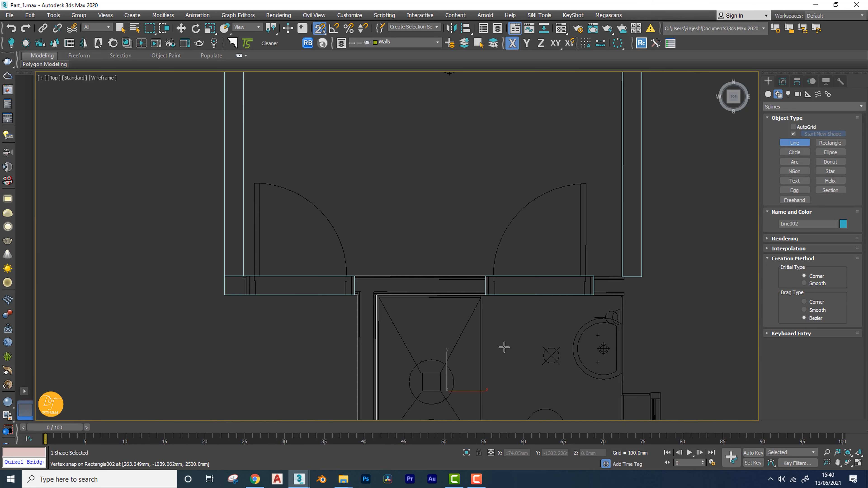
{"action": "right_click", "coordinate": [424, 314]}
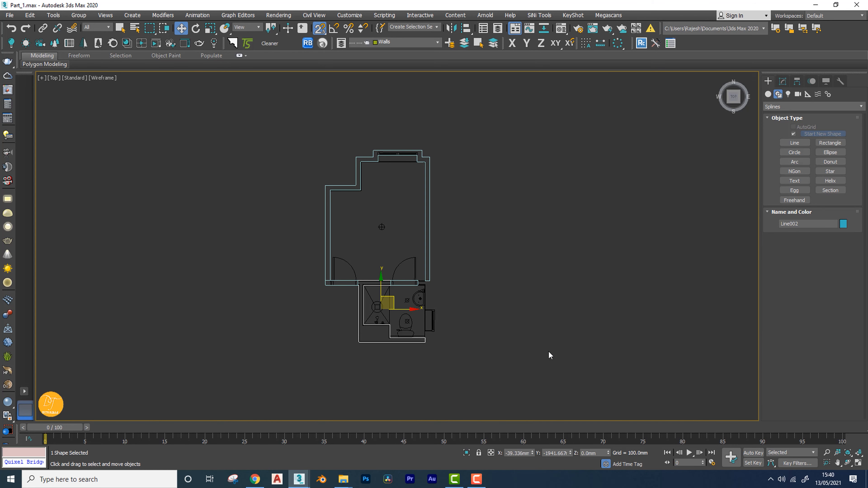
Extrude the closed bathroom wall outline 2500 mm and check it in perspective.
{"action": "key", "text": "p"}
{"action": "scroll", "coordinate": [493, 367], "scroll_direction": "up", "scroll_amount": 10}
{"action": "middle_click_drag", "start_coordinate": [496, 364], "coordinate": [545, 310], "text": "alt"}
{"action": "left_click", "coordinate": [782, 81]}
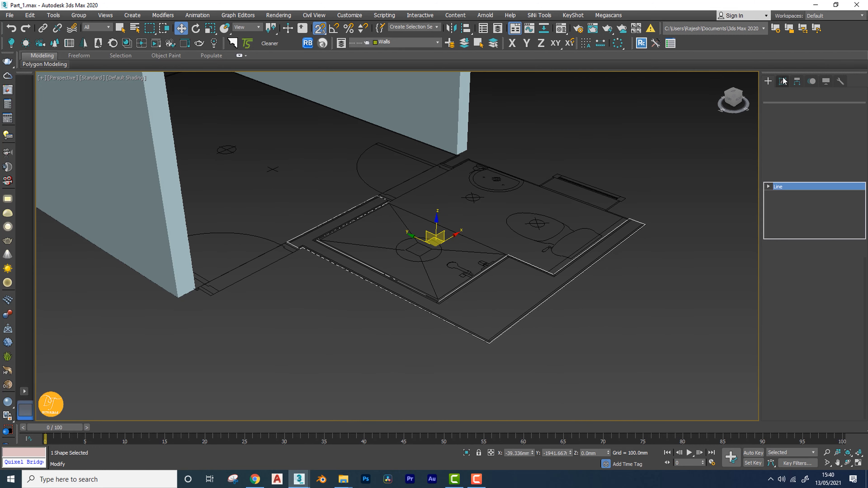
{"action": "left_click", "coordinate": [838, 134]}
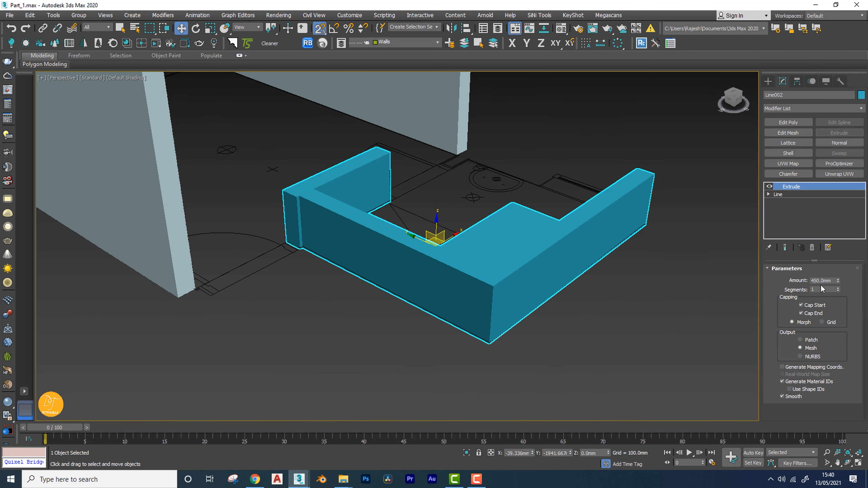
{"action": "type", "text": "2500"}
{"action": "key", "text": "Return"}
{"action": "scroll", "coordinate": [300, 209], "scroll_direction": "down", "scroll_amount": 5}
{"action": "middle_click_drag", "start_coordinate": [300, 209], "coordinate": [307, 184], "text": "alt"}
{"action": "scroll", "coordinate": [273, 184], "scroll_direction": "up", "scroll_amount": 8}
{"action": "scroll", "coordinate": [302, 180], "scroll_direction": "down", "scroll_amount": 6}
{"action": "middle_click_drag", "start_coordinate": [345, 213], "coordinate": [509, 232], "text": "alt"}
In the top view, start a new line at the room's right wall corner and trace around the header's right end to the bathroom's inner corner.
{"action": "key", "text": "t"}
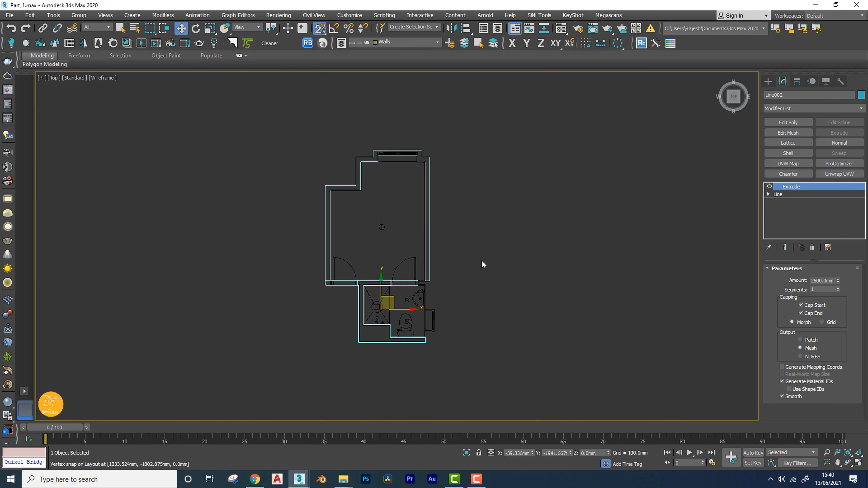
{"action": "scroll", "coordinate": [430, 338], "scroll_direction": "up", "scroll_amount": 4}
{"action": "scroll", "coordinate": [397, 303], "scroll_direction": "up", "scroll_amount": 3}
{"action": "scroll", "coordinate": [535, 258], "scroll_direction": "up", "scroll_amount": 2}
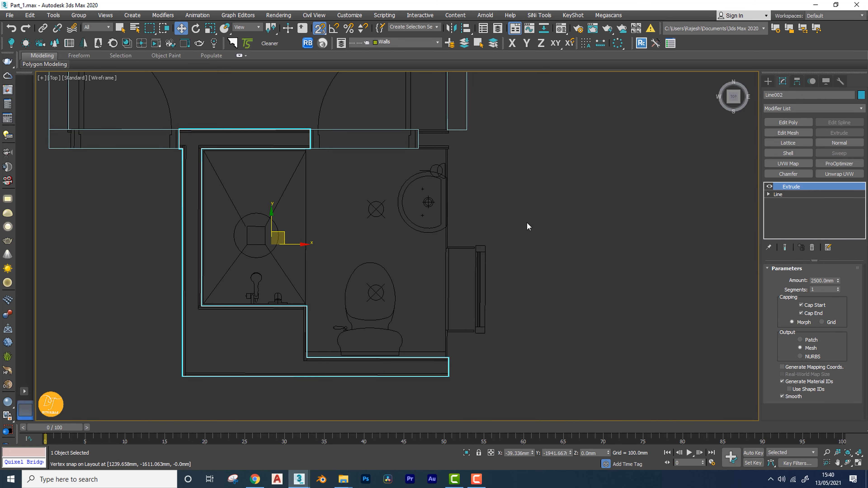
{"action": "left_click", "coordinate": [769, 83]}
{"action": "left_click", "coordinate": [795, 143]}
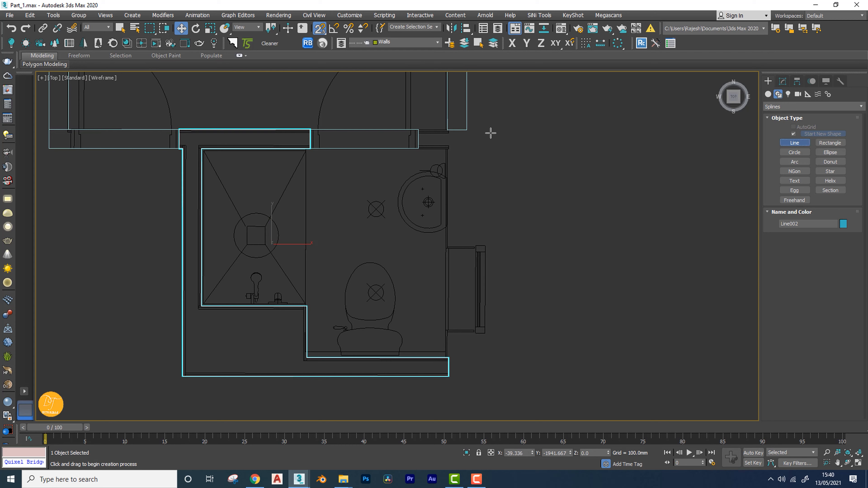
{"action": "scroll", "coordinate": [430, 130], "scroll_direction": "up", "scroll_amount": 4}
{"action": "middle_click_drag", "start_coordinate": [494, 150], "coordinate": [476, 200]}
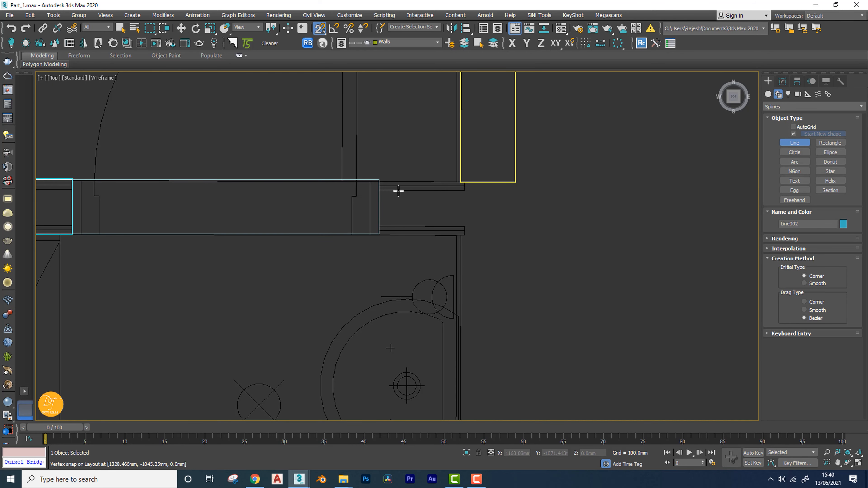
{"action": "middle_click_drag", "start_coordinate": [537, 230], "coordinate": [534, 196]}
{"action": "scroll", "coordinate": [535, 182], "scroll_direction": "down", "scroll_amount": 6}
{"action": "scroll", "coordinate": [538, 188], "scroll_direction": "up", "scroll_amount": 5}
{"action": "middle_click_drag", "start_coordinate": [526, 405], "coordinate": [527, 272]}
{"action": "scroll", "coordinate": [512, 239], "scroll_direction": "down", "scroll_amount": 5}
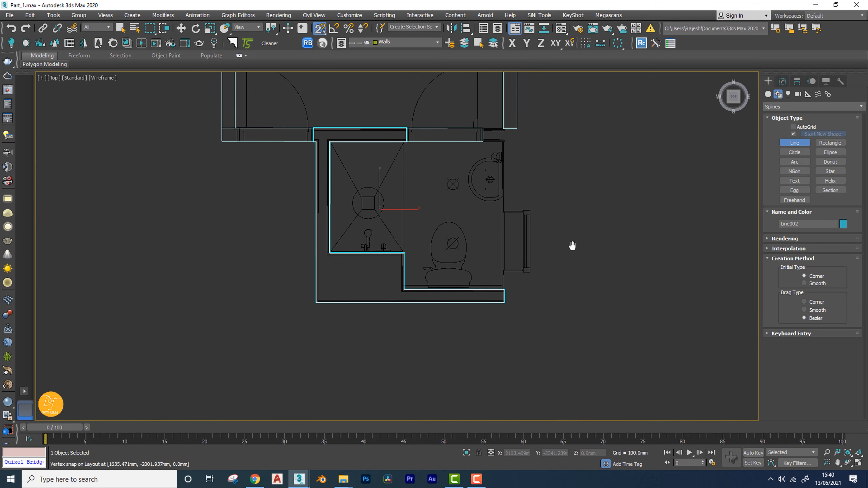
{"action": "scroll", "coordinate": [523, 291], "scroll_direction": "up", "scroll_amount": 6}
{"action": "scroll", "coordinate": [570, 323], "scroll_direction": "down", "scroll_amount": 4}
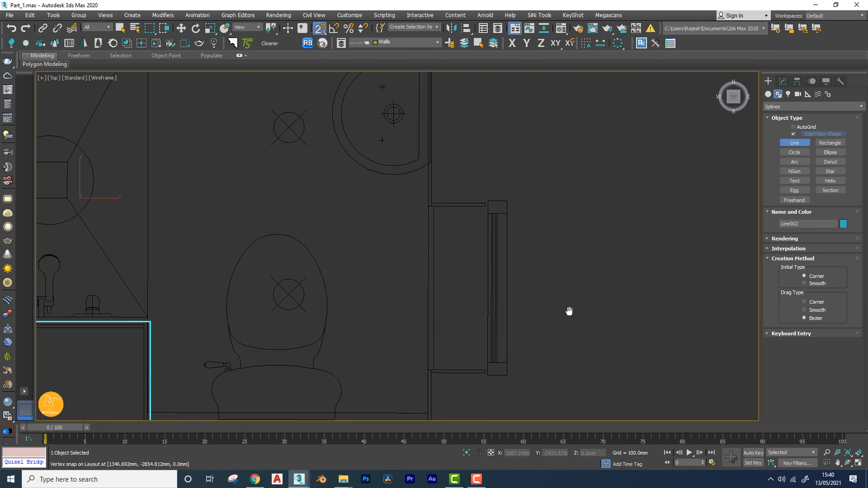
{"action": "middle_click_drag", "start_coordinate": [524, 214], "coordinate": [528, 227]}
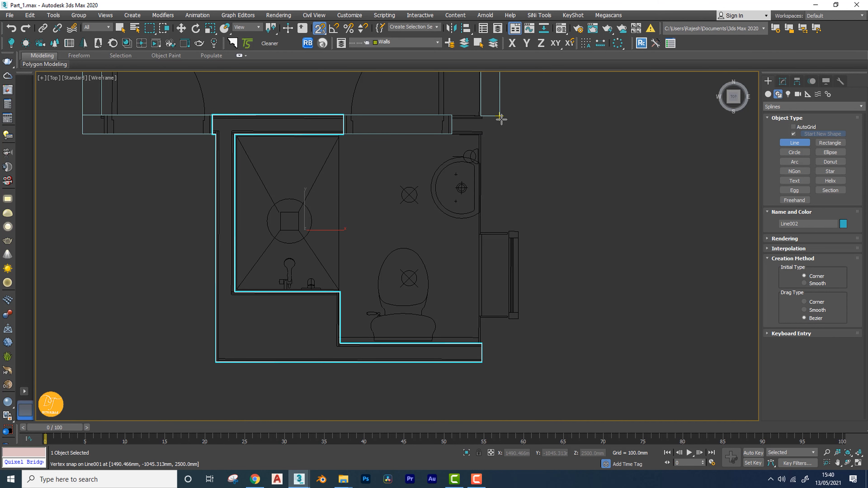
{"action": "middle_click_drag", "start_coordinate": [518, 141], "coordinate": [536, 191]}
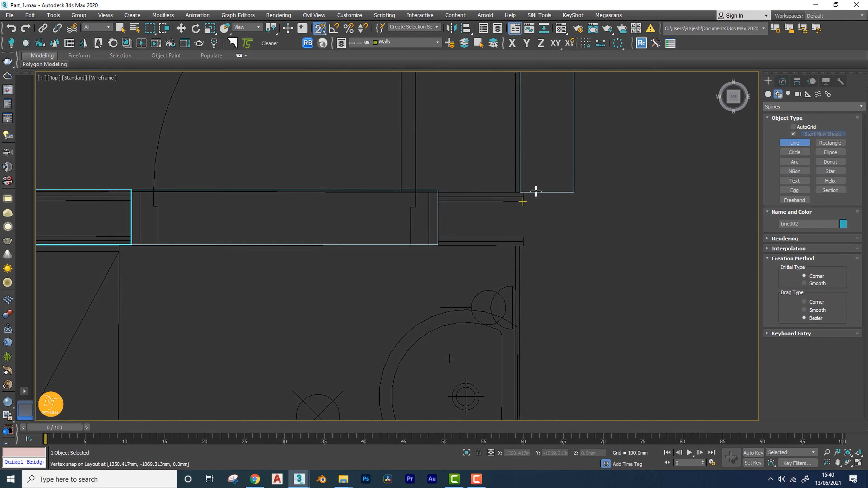
{"action": "left_click", "coordinate": [520, 193]}
{"action": "left_click", "coordinate": [438, 193]}
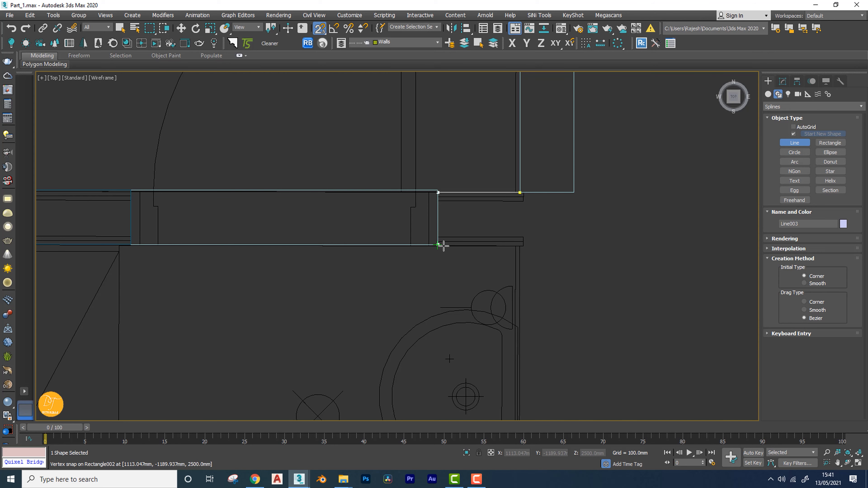
{"action": "left_click", "coordinate": [515, 250], "text": "shift"}
Continue the line down the bathroom's inner right wall and around the window recess to its lower outer corner.
{"action": "scroll", "coordinate": [557, 252], "scroll_direction": "down", "scroll_amount": 3}
{"action": "middle_click_drag", "start_coordinate": [574, 337], "coordinate": [553, 141]}
{"action": "scroll", "coordinate": [541, 191], "scroll_direction": "up", "scroll_amount": 5}
{"action": "middle_click_drag", "start_coordinate": [538, 176], "coordinate": [501, 227]}
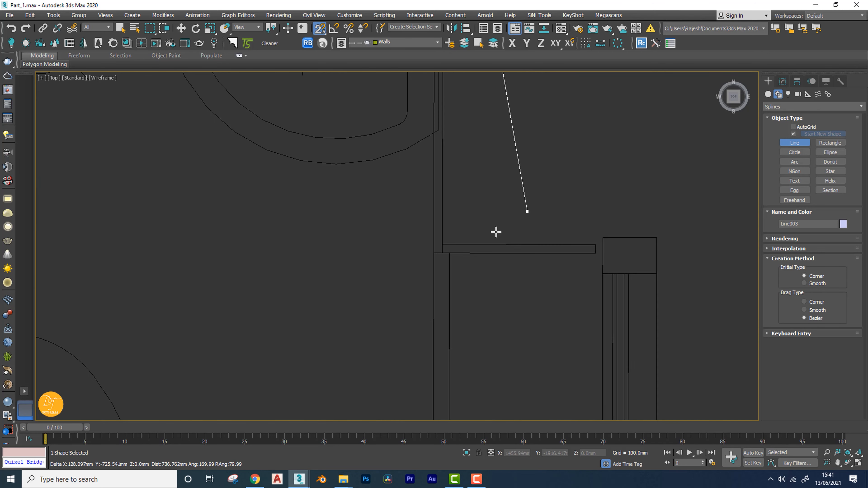
{"action": "left_click", "coordinate": [435, 253]}
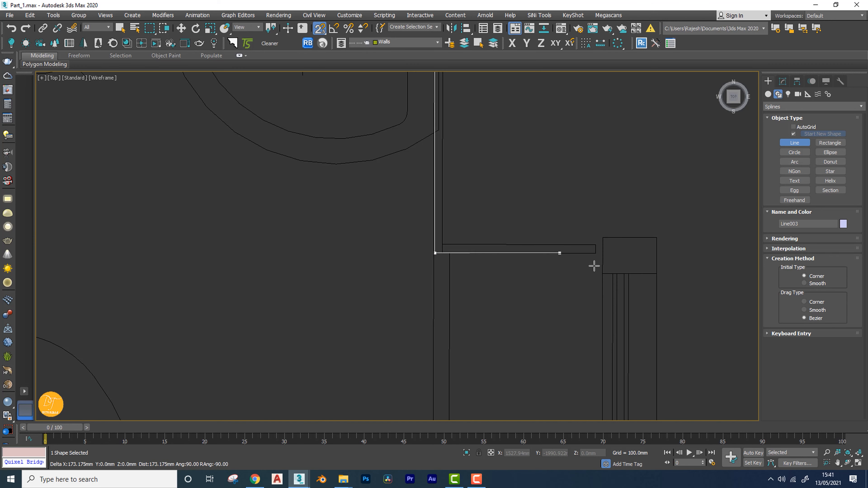
{"action": "scroll", "coordinate": [567, 259], "scroll_direction": "down", "scroll_amount": 5}
{"action": "middle_click_drag", "start_coordinate": [558, 260], "coordinate": [561, 192]}
{"action": "scroll", "coordinate": [570, 196], "scroll_direction": "up", "scroll_amount": 5}
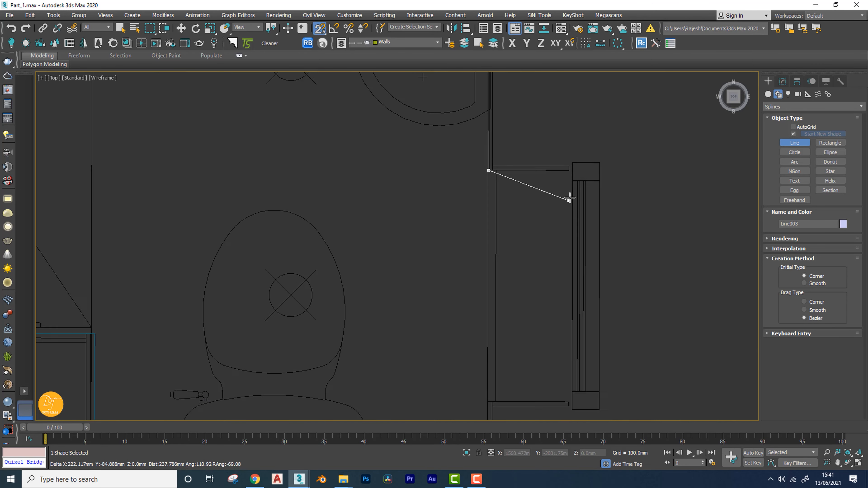
{"action": "left_click", "coordinate": [570, 159]}
{"action": "middle_click_drag", "start_coordinate": [564, 299], "coordinate": [566, 161]}
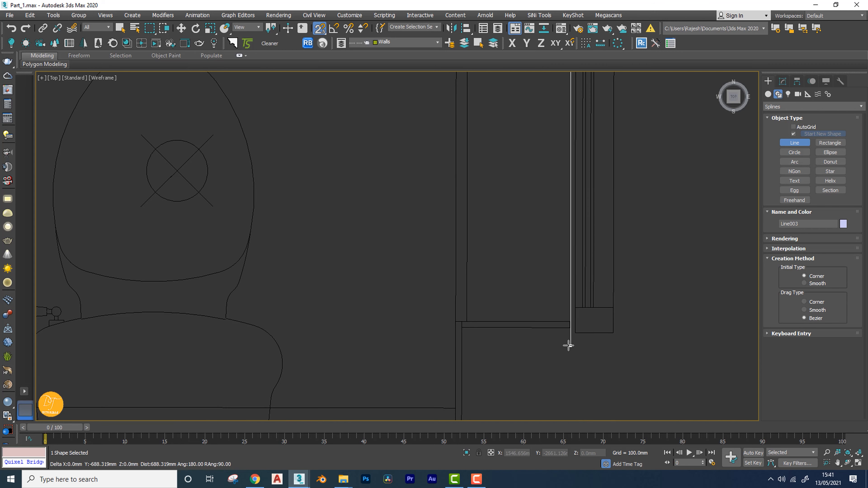
{"action": "left_click", "coordinate": [570, 322]}
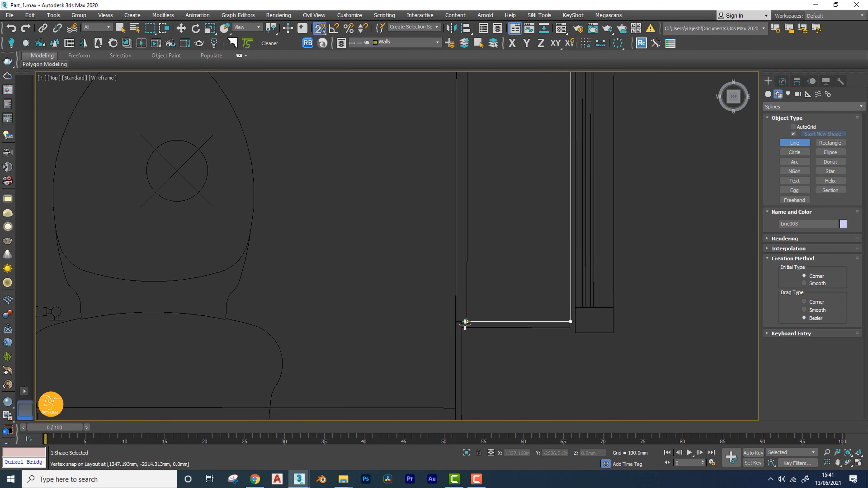
Trace the line back to the inner wall face and down to the lower bathroom wall's corner, ending it as an open spline.
{"action": "left_click", "coordinate": [461, 322]}
{"action": "scroll", "coordinate": [501, 335], "scroll_direction": "down", "scroll_amount": 3}
{"action": "scroll", "coordinate": [516, 236], "scroll_direction": "down", "scroll_amount": 2}
{"action": "scroll", "coordinate": [525, 227], "scroll_direction": "up", "scroll_amount": 6}
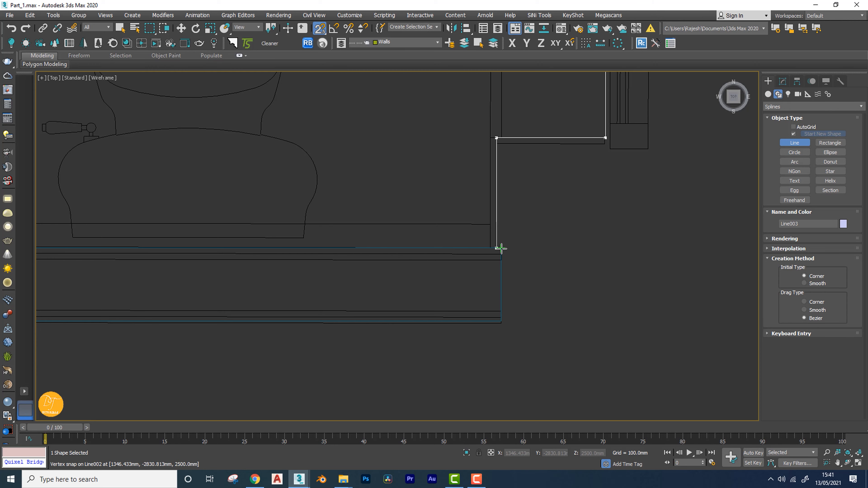
{"action": "left_click", "coordinate": [501, 248]}
{"action": "scroll", "coordinate": [573, 243], "scroll_direction": "down", "scroll_amount": 5}
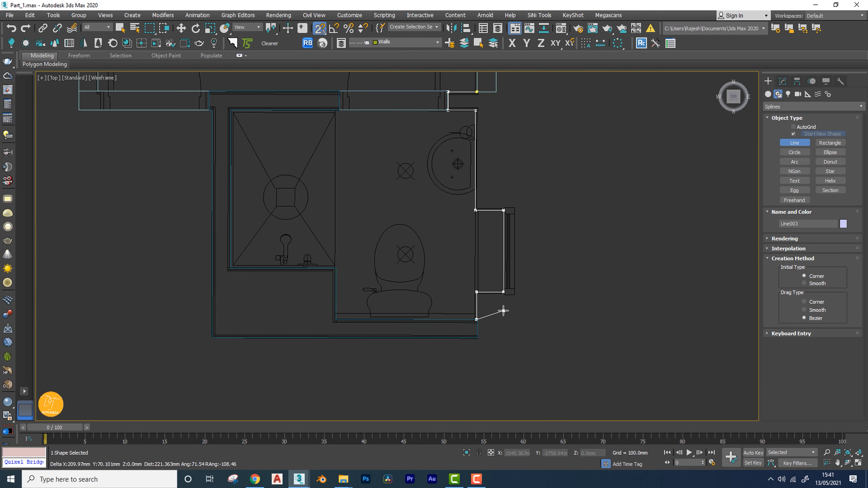
{"action": "middle_click_drag", "start_coordinate": [503, 310], "coordinate": [461, 336]}
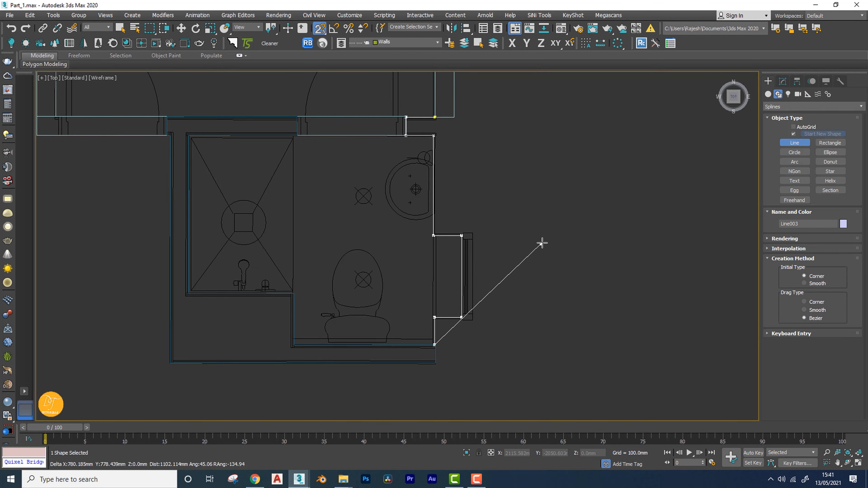
{"action": "right_click", "coordinate": [550, 316]}
{"action": "key", "text": "w"}
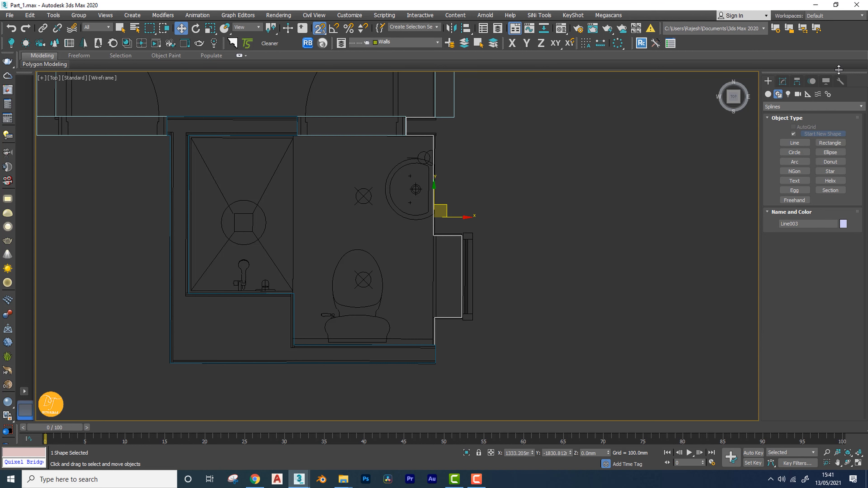
Select the whole spline of the right bathroom wall line and outline it by 150 mm.
{"action": "left_click", "coordinate": [783, 80]}
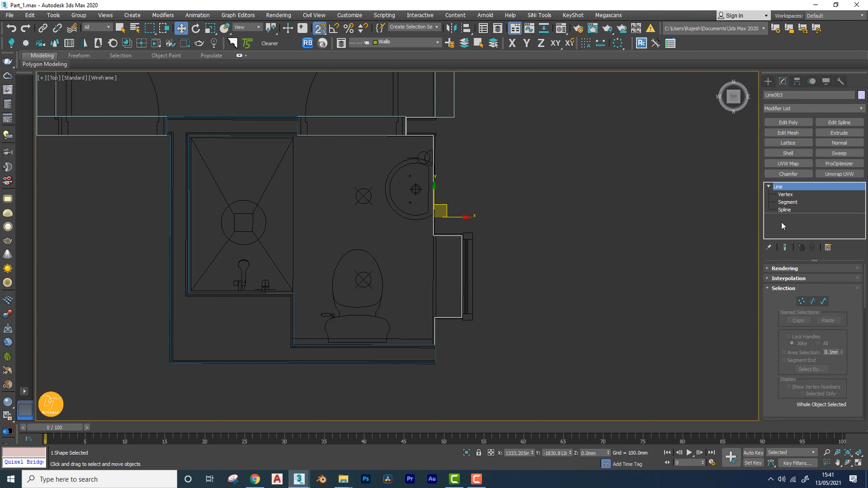
{"action": "left_click", "coordinate": [785, 210]}
{"action": "left_click_drag", "start_coordinate": [547, 185], "coordinate": [324, 378]}
{"action": "scroll", "coordinate": [834, 346], "scroll_direction": "down", "scroll_amount": 8}
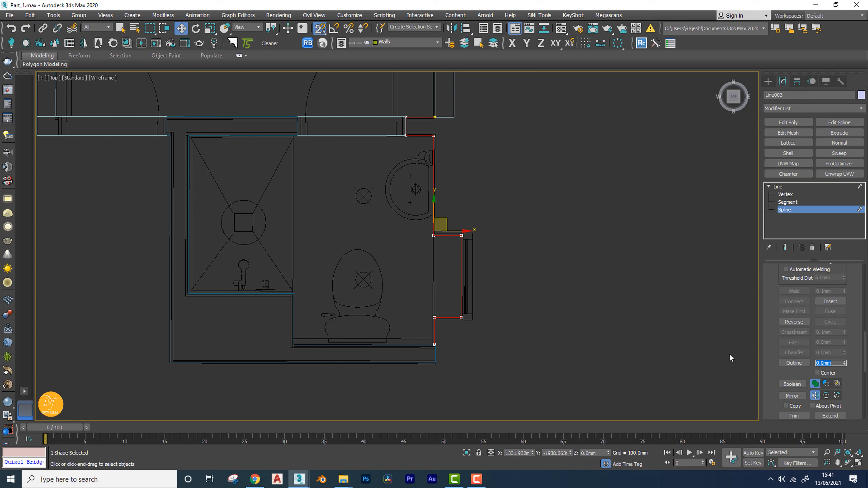
{"action": "type", "text": "150"}
{"action": "key", "text": "Return"}
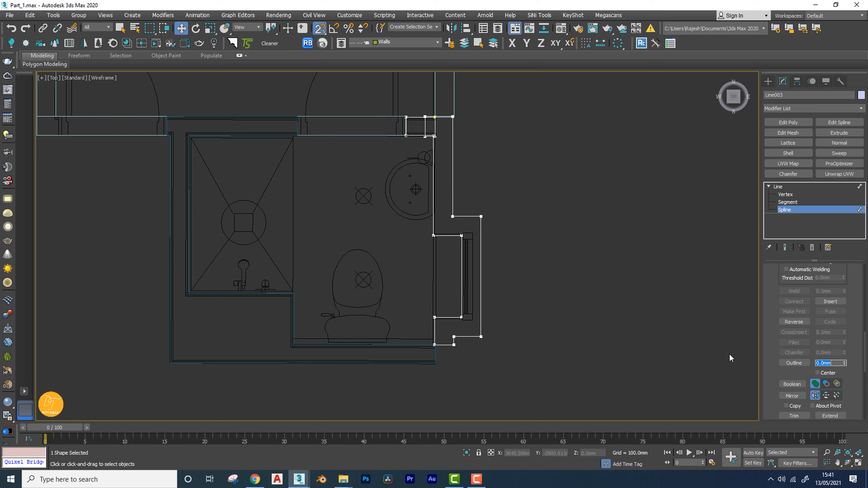
Switch the right wall outline to vertex editing and isolate it from the rest of the scene.
{"action": "scroll", "coordinate": [458, 337], "scroll_direction": "up", "scroll_amount": 5}
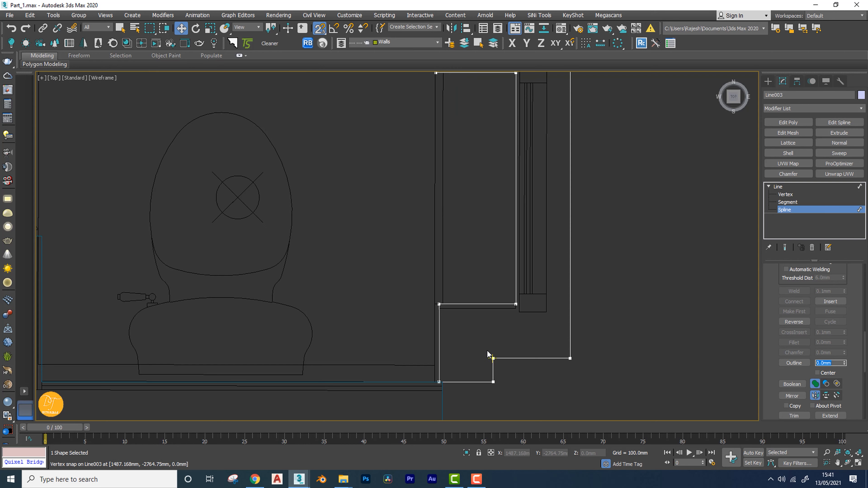
{"action": "scroll", "coordinate": [458, 330], "scroll_direction": "down", "scroll_amount": 5}
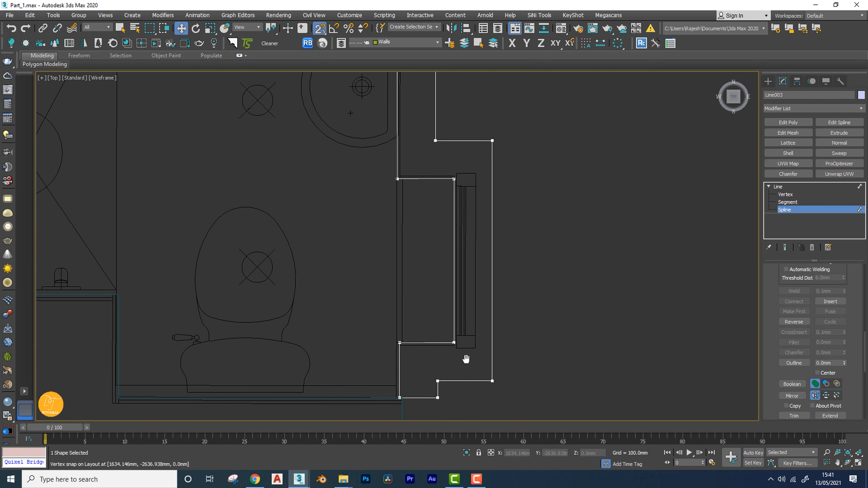
{"action": "scroll", "coordinate": [444, 191], "scroll_direction": "up", "scroll_amount": 5}
{"action": "mouse_move", "coordinate": [479, 152]}
{"action": "middle_mouse_down"}
{"action": "mouse_move", "coordinate": [493, 291]}
{"action": "mouse_move", "coordinate": [496, 197]}
{"action": "mouse_move", "coordinate": [484, 226]}
{"action": "middle_mouse_up"}
{"action": "left_click", "coordinate": [786, 196]}
{"action": "scroll", "coordinate": [370, 235], "scroll_direction": "up", "scroll_amount": 3}
{"action": "scroll", "coordinate": [474, 221], "scroll_direction": "down", "scroll_amount": 2}
{"action": "scroll", "coordinate": [489, 266], "scroll_direction": "down", "scroll_amount": 2}
{"action": "key", "text": "alt+q"}
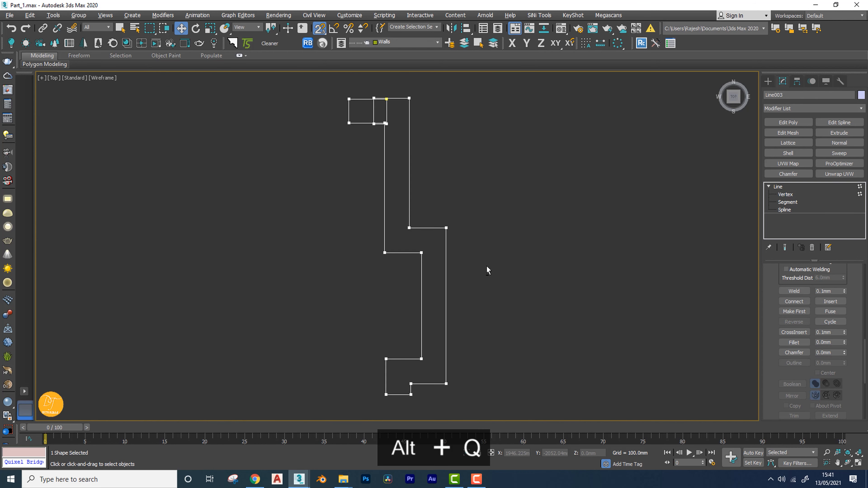
Delete the two overlapping outline vertices where the right wall meets the short return beside the header.
{"action": "middle_click_drag", "start_coordinate": [486, 266], "coordinate": [262, 202], "text": "alt"}
{"action": "scroll", "coordinate": [278, 189], "scroll_direction": "up", "scroll_amount": 4}
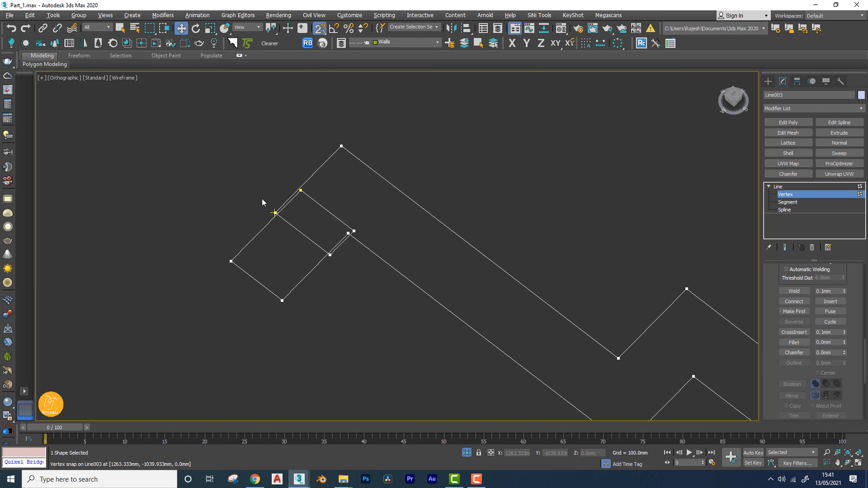
{"action": "middle_click_drag", "start_coordinate": [283, 246], "coordinate": [289, 246]}
{"action": "left_click_drag", "start_coordinate": [294, 218], "coordinate": [297, 223]}
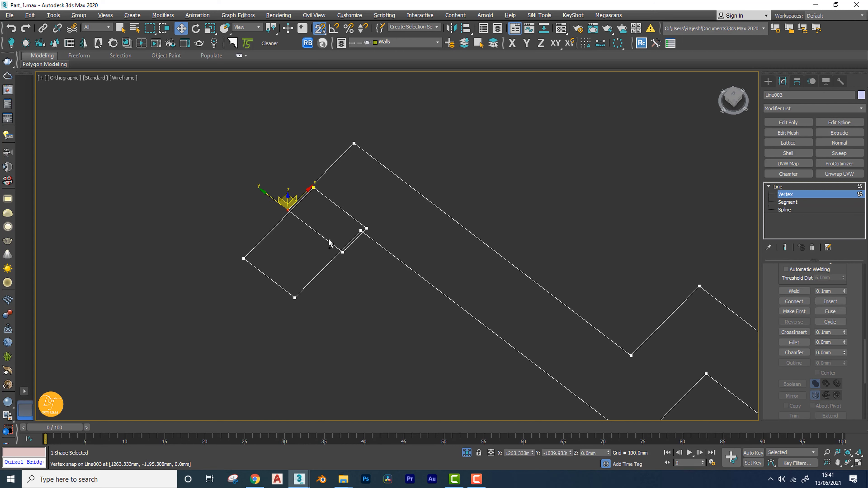
{"action": "mouse_move", "coordinate": [321, 225]}
{"action": "middle_mouse_down", "text": "alt"}
{"action": "mouse_move", "coordinate": [313, 225]}
{"action": "mouse_move", "coordinate": [323, 226]}
{"action": "middle_mouse_up", "text": "alt"}
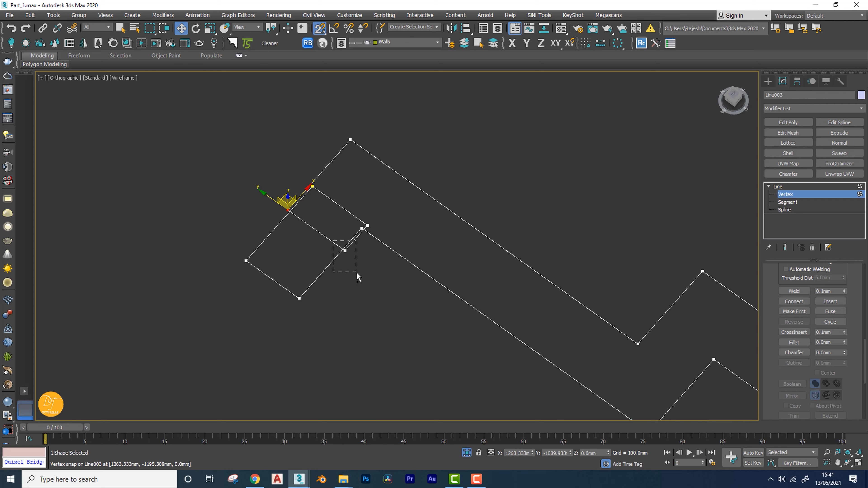
{"action": "left_click_drag", "start_coordinate": [354, 277], "coordinate": [355, 279], "text": "ctrl"}
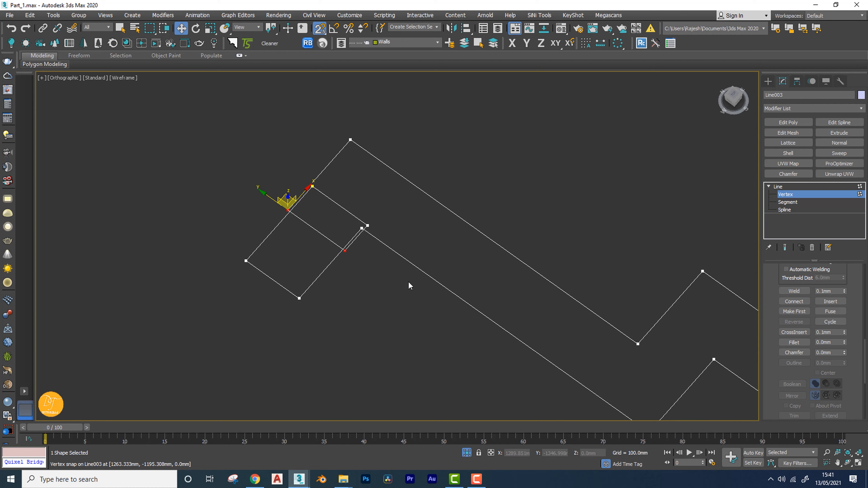
{"action": "key", "text": "Delete"}
Clean up the remaining overlapping vertex at the wall's inner corner and return to the top view.
{"action": "middle_click_drag", "start_coordinate": [371, 242], "coordinate": [376, 265]}
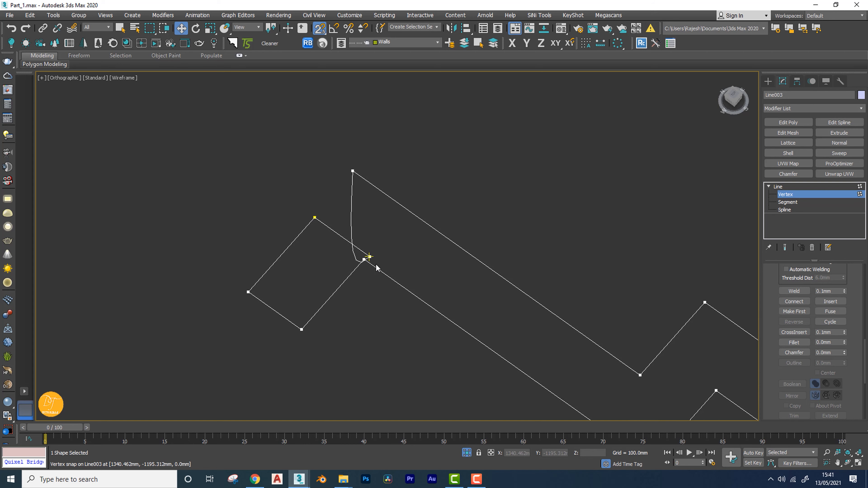
{"action": "scroll", "coordinate": [376, 263], "scroll_direction": "up", "scroll_amount": 2}
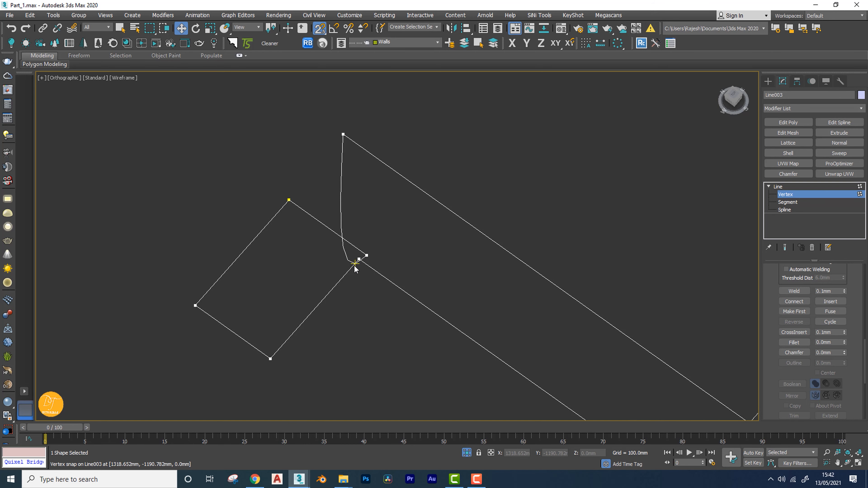
{"action": "scroll", "coordinate": [354, 264], "scroll_direction": "up", "scroll_amount": 3}
{"action": "left_click_drag", "start_coordinate": [363, 244], "coordinate": [377, 271]}
{"action": "middle_click_drag", "start_coordinate": [378, 272], "coordinate": [398, 266], "text": "alt"}
{"action": "key", "text": "ctrl+z"}
{"action": "key", "text": "ctrl+z"}
{"action": "scroll", "coordinate": [392, 244], "scroll_direction": "down", "scroll_amount": 4}
{"action": "scroll", "coordinate": [420, 253], "scroll_direction": "down", "scroll_amount": 5}
{"action": "key", "text": "t"}
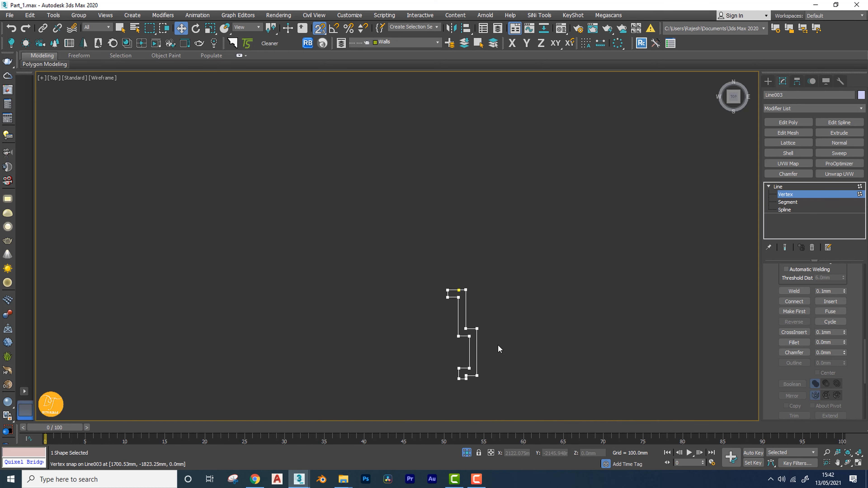
Convert all vertices of the right wall outline to Corner type.
{"action": "scroll", "coordinate": [498, 345], "scroll_direction": "up", "scroll_amount": 2}
{"action": "middle_click_drag", "start_coordinate": [498, 336], "coordinate": [479, 280]}
{"action": "scroll", "coordinate": [439, 280], "scroll_direction": "up", "scroll_amount": 2}
{"action": "scroll", "coordinate": [461, 277], "scroll_direction": "down", "scroll_amount": 2}
{"action": "left_click", "coordinate": [402, 167]}
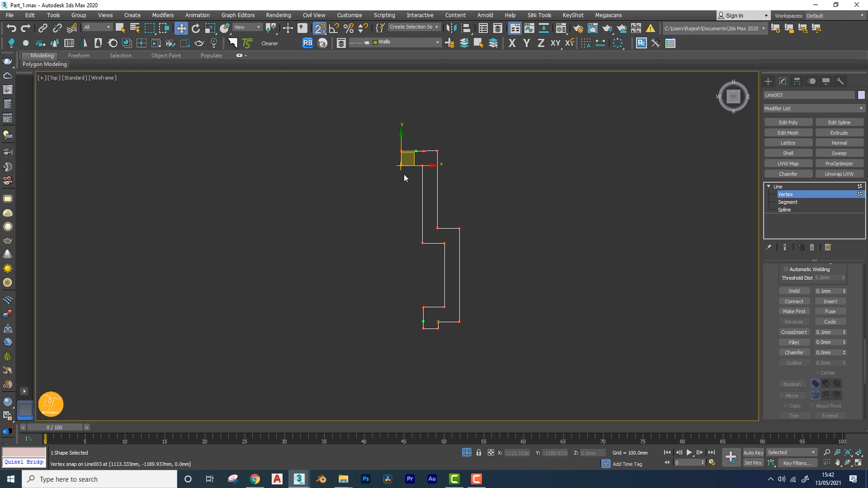
{"action": "right_click", "coordinate": [403, 166]}
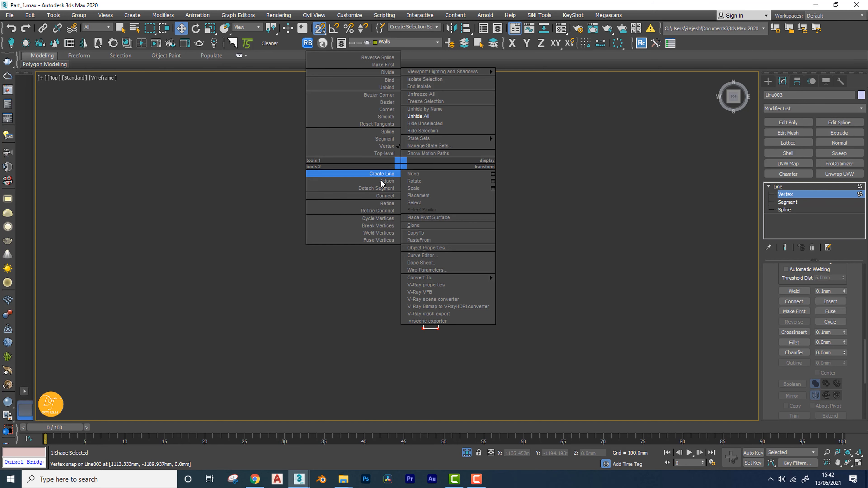
{"action": "left_click", "coordinate": [387, 109]}
Move the wall outline's upper right vertex along Y, snapping it level with the other top edge vertices.
{"action": "scroll", "coordinate": [465, 184], "scroll_direction": "up", "scroll_amount": 6}
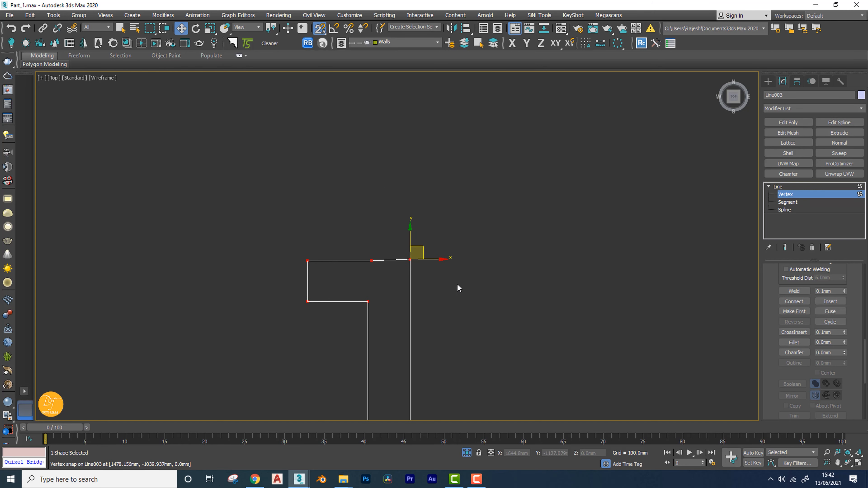
{"action": "scroll", "coordinate": [377, 272], "scroll_direction": "up", "scroll_amount": 3}
{"action": "middle_click_drag", "start_coordinate": [378, 271], "coordinate": [405, 291]}
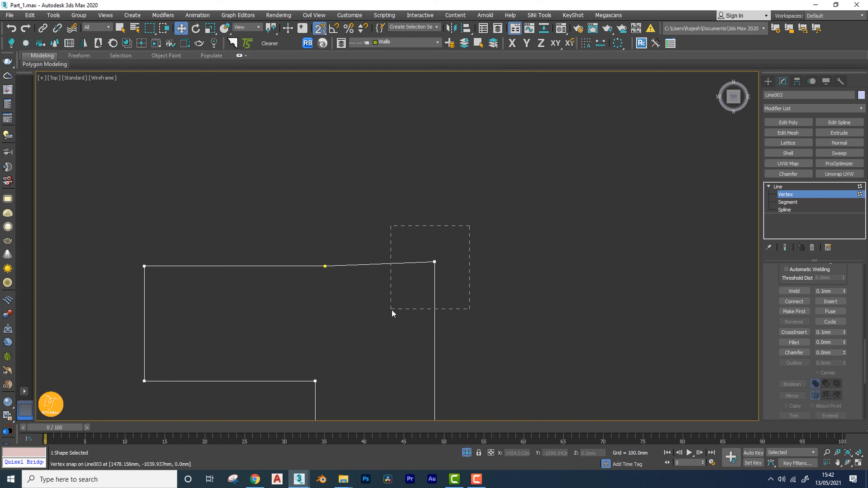
{"action": "left_click_drag", "start_coordinate": [391, 309], "coordinate": [392, 310]}
{"action": "left_click_drag", "start_coordinate": [436, 239], "coordinate": [331, 270]}
{"action": "key", "text": "ctrl+z"}
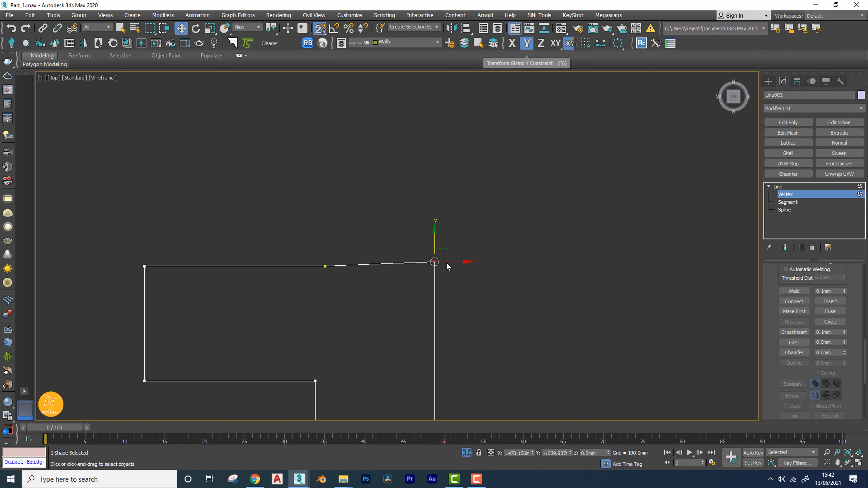
{"action": "left_click_drag", "start_coordinate": [435, 238], "coordinate": [326, 266]}
Delete the redundant middle vertex on the wall outline's top edge.
{"action": "scroll", "coordinate": [483, 250], "scroll_direction": "down", "scroll_amount": 3}
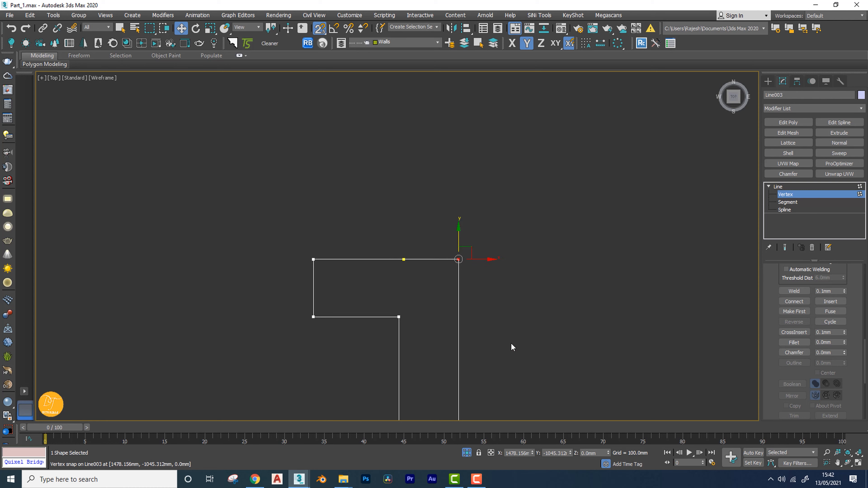
{"action": "middle_click_drag", "start_coordinate": [510, 343], "coordinate": [510, 218]}
{"action": "scroll", "coordinate": [500, 192], "scroll_direction": "down", "scroll_amount": 3}
{"action": "middle_click_drag", "start_coordinate": [510, 268], "coordinate": [508, 244]}
{"action": "left_click", "coordinate": [480, 169]}
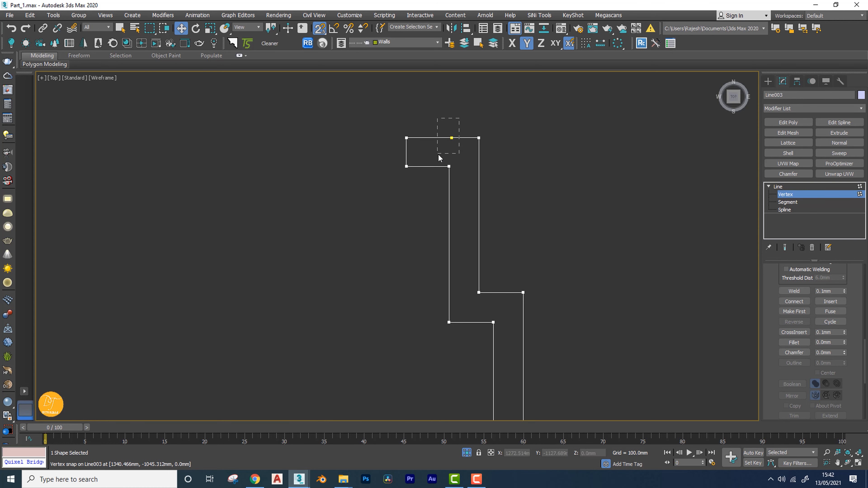
{"action": "left_click_drag", "start_coordinate": [438, 154], "coordinate": [438, 154]}
{"action": "key", "text": "Delete"}
Leave vertex editing and end isolation to bring back the floor plan and other walls.
{"action": "middle_click_drag", "start_coordinate": [441, 158], "coordinate": [507, 116]}
{"action": "left_click", "coordinate": [768, 186]}
{"action": "key", "text": "z"}
{"action": "left_click", "coordinate": [467, 453]}
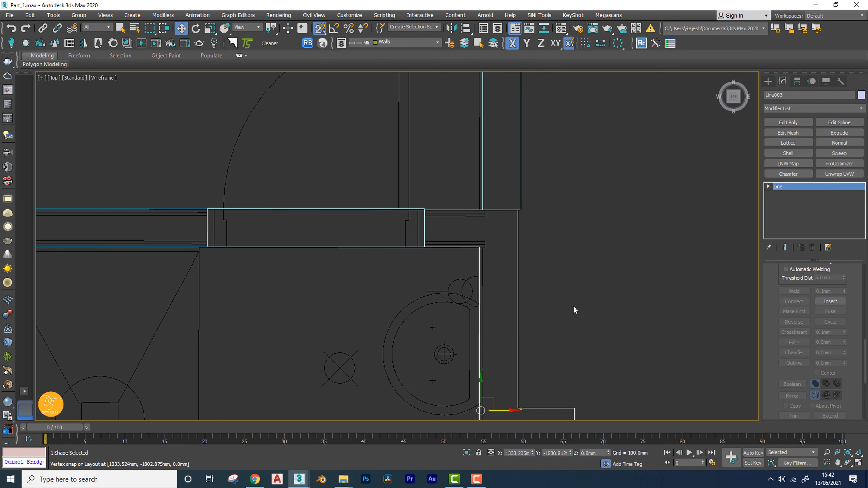
Select the vertices along the wall outline's outer face and snap them along X to the room wall's outer corner.
{"action": "scroll", "coordinate": [557, 302], "scroll_direction": "down", "scroll_amount": 2}
{"action": "middle_click_drag", "start_coordinate": [552, 300], "coordinate": [554, 225]}
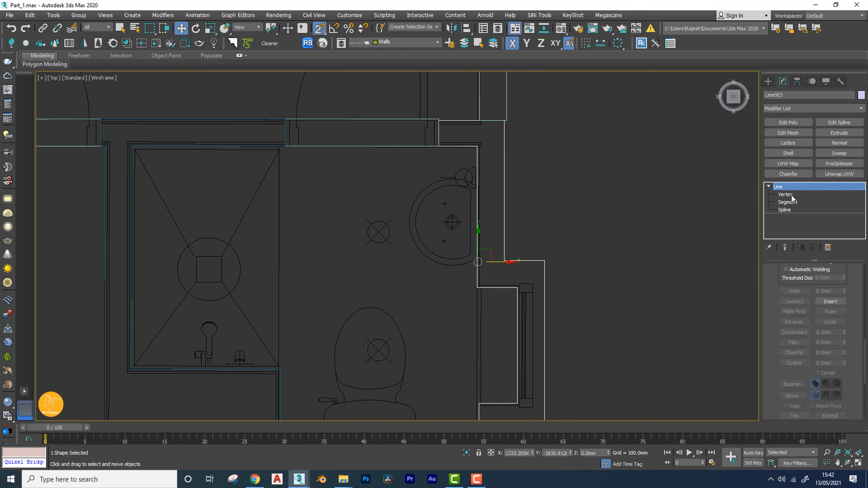
{"action": "left_click", "coordinate": [792, 195]}
{"action": "left_click_drag", "start_coordinate": [496, 276], "coordinate": [495, 275]}
{"action": "middle_click_drag", "start_coordinate": [529, 287], "coordinate": [514, 158]}
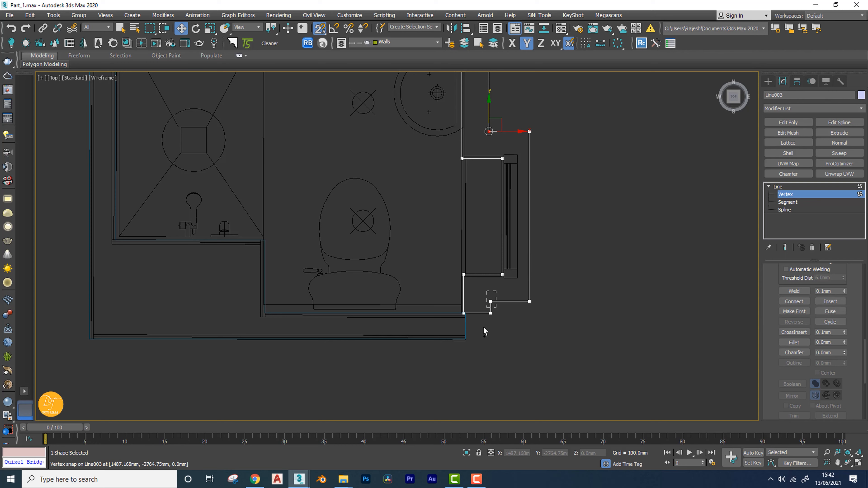
{"action": "left_click_drag", "start_coordinate": [484, 327], "coordinate": [483, 329]}
{"action": "middle_click_drag", "start_coordinate": [516, 147], "coordinate": [492, 352]}
{"action": "scroll", "coordinate": [474, 221], "scroll_direction": "up", "scroll_amount": 5}
{"action": "left_click", "coordinate": [437, 140]}
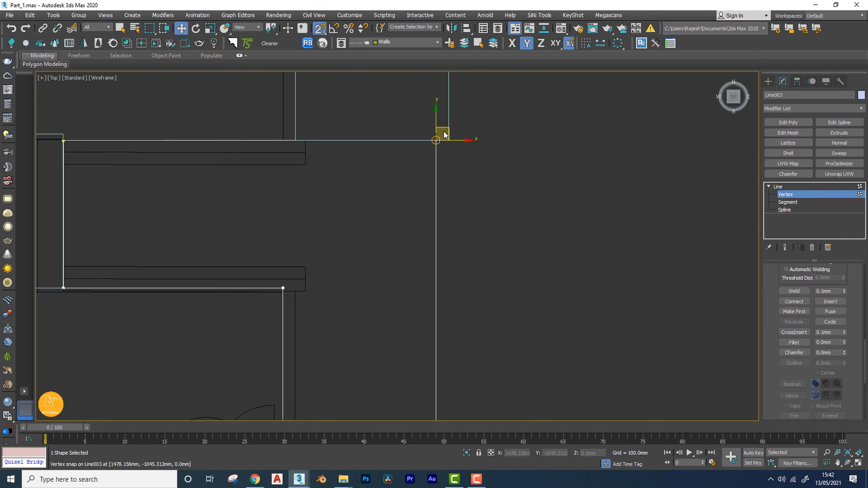
{"action": "middle_click_drag", "start_coordinate": [445, 135], "coordinate": [447, 208]}
{"action": "scroll", "coordinate": [454, 214], "scroll_direction": "up", "scroll_amount": 2}
{"action": "left_click_drag", "start_coordinate": [456, 213], "coordinate": [449, 214]}
{"action": "scroll", "coordinate": [494, 254], "scroll_direction": "down", "scroll_amount": 5}
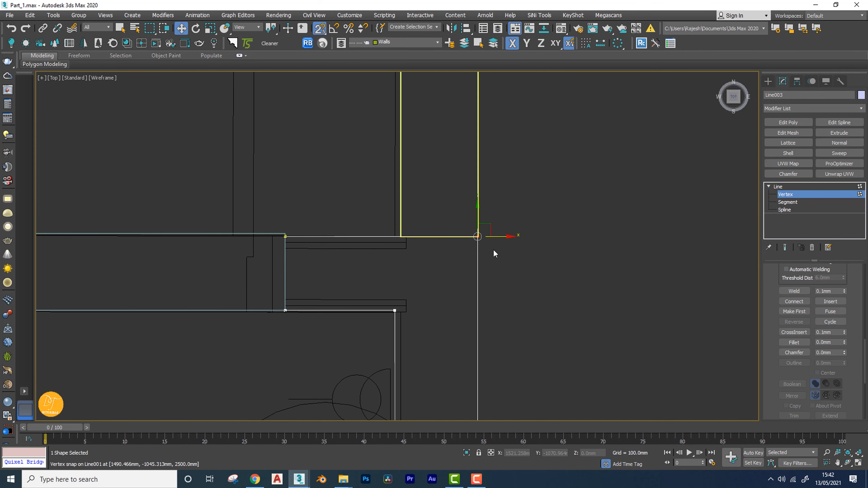
{"action": "scroll", "coordinate": [426, 244], "scroll_direction": "up", "scroll_amount": 3}
{"action": "scroll", "coordinate": [432, 245], "scroll_direction": "up", "scroll_amount": 4}
{"action": "scroll", "coordinate": [432, 245], "scroll_direction": "down", "scroll_amount": 6}
Snap the wall outline's upper vertices beside the bathroom doorway along Y, level with the door header's upper edge.
{"action": "middle_click_drag", "start_coordinate": [620, 246], "coordinate": [568, 247]}
{"action": "left_click_drag", "start_coordinate": [337, 271], "coordinate": [337, 271]}
{"action": "scroll", "coordinate": [310, 253], "scroll_direction": "up", "scroll_amount": 3}
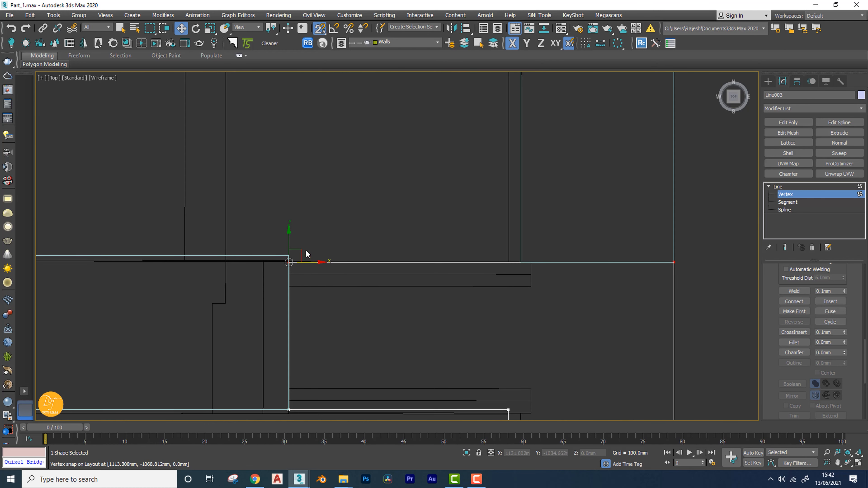
{"action": "left_click_drag", "start_coordinate": [290, 238], "coordinate": [290, 231]}
Snap the outline's lower vertex beside the bathroom doorway along X to the end of the door header.
{"action": "middle_click_drag", "start_coordinate": [477, 342], "coordinate": [497, 157]}
{"action": "scroll", "coordinate": [309, 220], "scroll_direction": "up", "scroll_amount": 4}
{"action": "scroll", "coordinate": [326, 236], "scroll_direction": "down", "scroll_amount": 2}
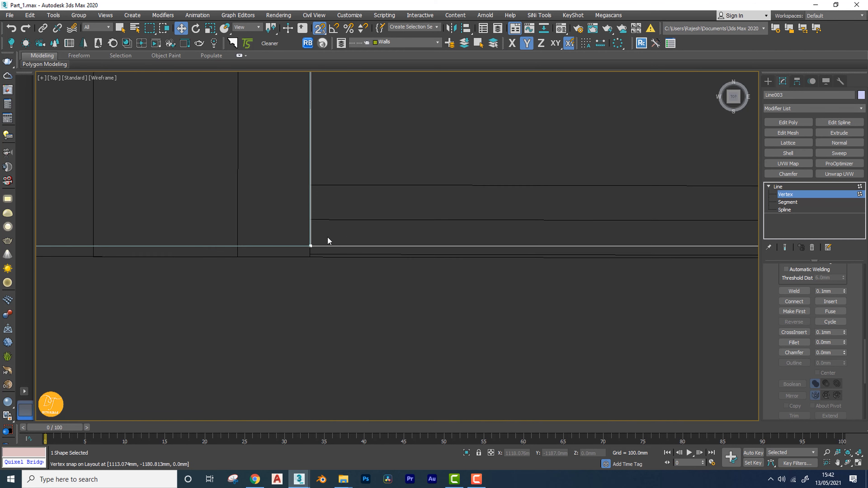
{"action": "middle_click_drag", "start_coordinate": [329, 231], "coordinate": [414, 283]}
{"action": "scroll", "coordinate": [395, 281], "scroll_direction": "up", "scroll_amount": 5}
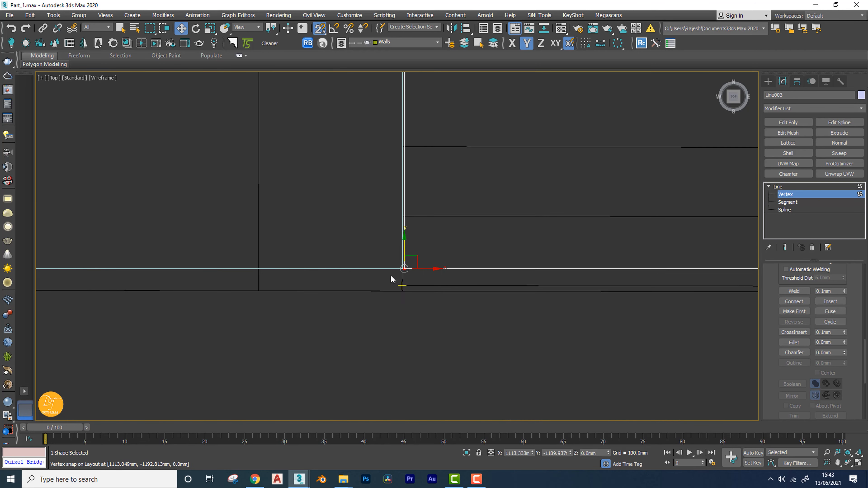
{"action": "left_click_drag", "start_coordinate": [474, 256], "coordinate": [443, 256]}
Snap the outline's upper vertex beside the bathroom doorway along X to the door header's end corner.
{"action": "scroll", "coordinate": [471, 288], "scroll_direction": "down", "scroll_amount": 6}
{"action": "middle_click_drag", "start_coordinate": [509, 137], "coordinate": [461, 334]}
{"action": "middle_click_drag", "start_coordinate": [470, 147], "coordinate": [470, 337]}
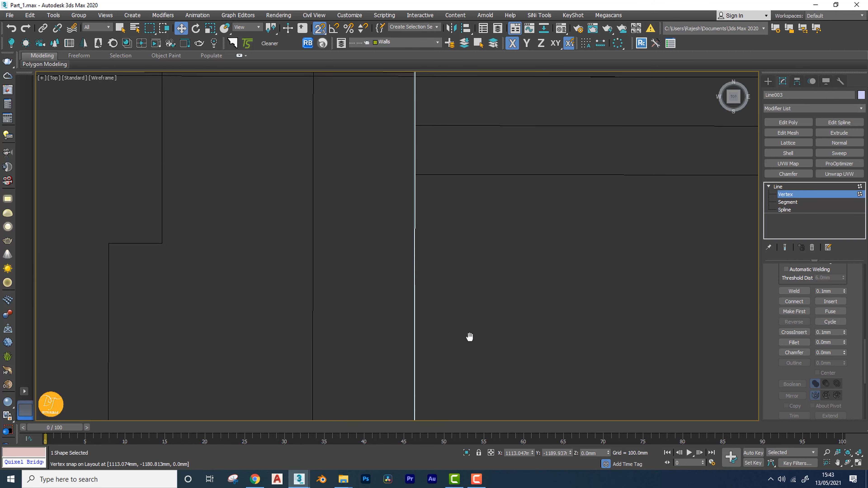
{"action": "middle_click_drag", "start_coordinate": [474, 87], "coordinate": [454, 295]}
{"action": "scroll", "coordinate": [384, 265], "scroll_direction": "up", "scroll_amount": 6}
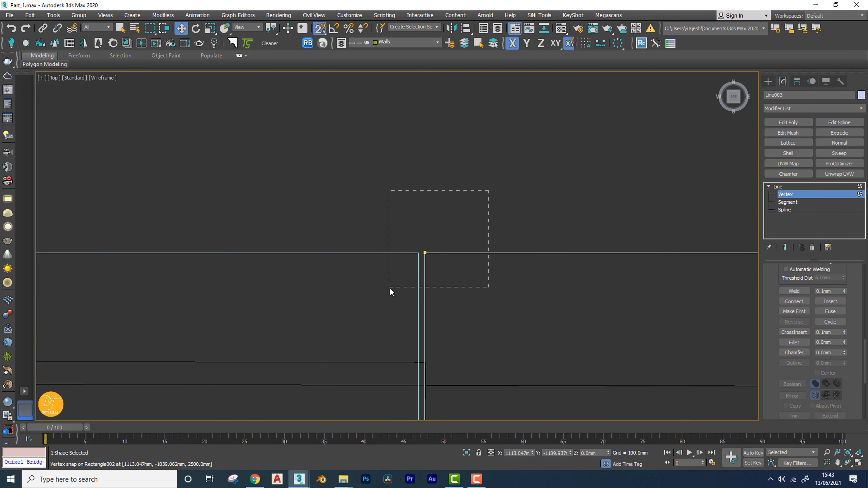
{"action": "left_click_drag", "start_coordinate": [451, 251], "coordinate": [444, 253]}
{"action": "scroll", "coordinate": [515, 329], "scroll_direction": "down", "scroll_amount": 4}
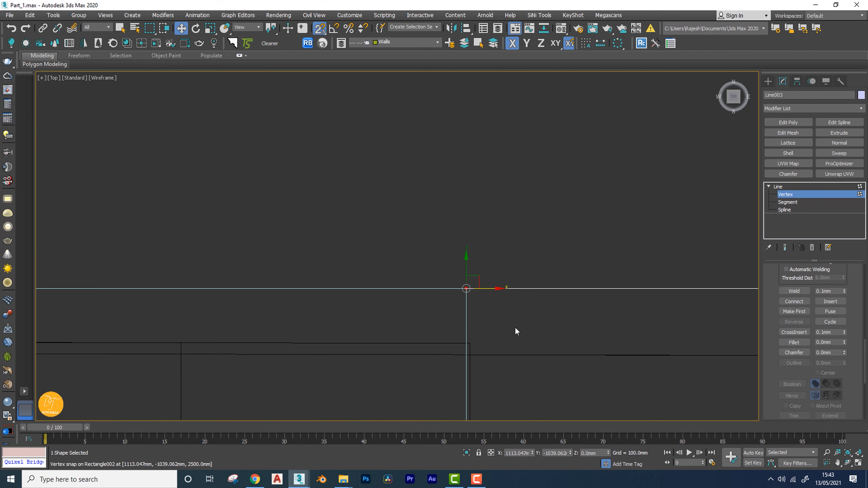
Examine the rest of the wall outline's vertices against the floor plan, down to the window recess and lower end.
{"action": "scroll", "coordinate": [511, 342], "scroll_direction": "down", "scroll_amount": 4}
{"action": "middle_click_drag", "start_coordinate": [504, 325], "coordinate": [352, 54]}
{"action": "scroll", "coordinate": [458, 262], "scroll_direction": "down", "scroll_amount": 6}
{"action": "middle_click_drag", "start_coordinate": [515, 303], "coordinate": [503, 227]}
{"action": "middle_click_drag", "start_coordinate": [502, 290], "coordinate": [479, 104]}
{"action": "middle_click_drag", "start_coordinate": [505, 258], "coordinate": [487, 224]}
{"action": "scroll", "coordinate": [513, 220], "scroll_direction": "up", "scroll_amount": 4}
{"action": "scroll", "coordinate": [513, 220], "scroll_direction": "down", "scroll_amount": 8}
{"action": "scroll", "coordinate": [519, 266], "scroll_direction": "down", "scroll_amount": 4}
{"action": "scroll", "coordinate": [507, 203], "scroll_direction": "up", "scroll_amount": 5}
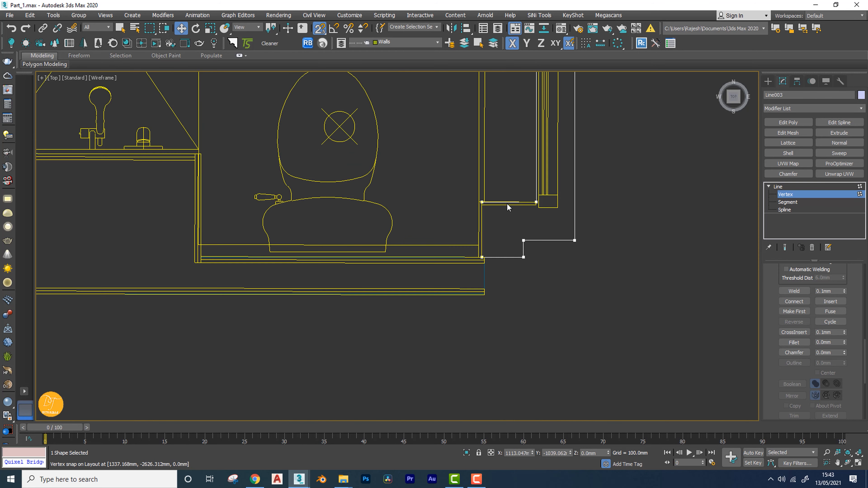
{"action": "scroll", "coordinate": [552, 230], "scroll_direction": "up", "scroll_amount": 5}
{"action": "scroll", "coordinate": [430, 201], "scroll_direction": "up", "scroll_amount": 6}
{"action": "middle_click_drag", "start_coordinate": [583, 246], "coordinate": [379, 218]}
{"action": "scroll", "coordinate": [380, 218], "scroll_direction": "down", "scroll_amount": 12}
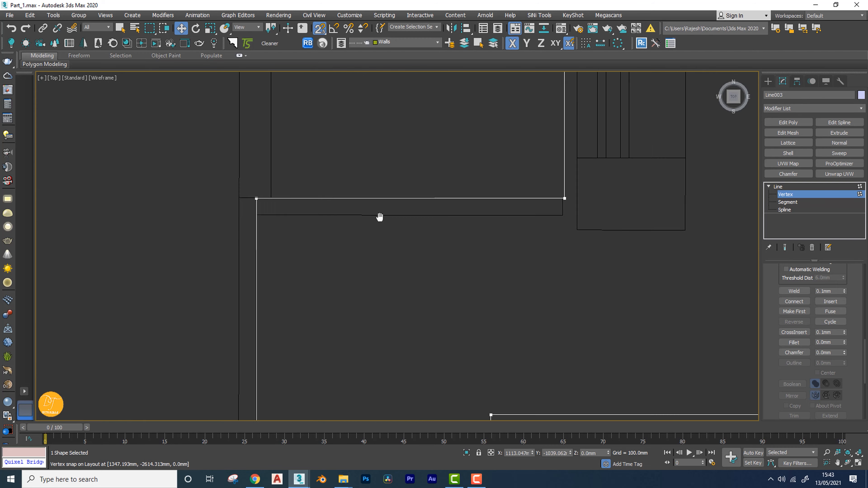
Leave vertex editing and extrude the bathroom window wall outline 2500 mm.
{"action": "key", "text": "p"}
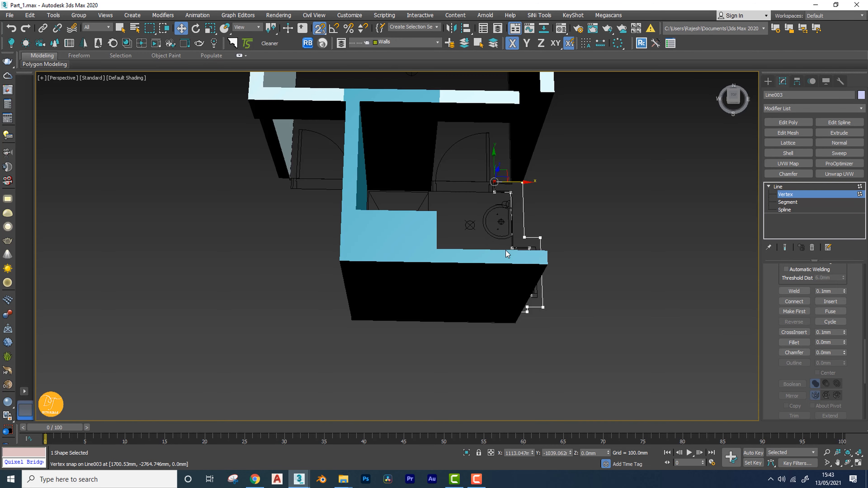
{"action": "mouse_move", "coordinate": [535, 294]}
{"action": "middle_mouse_down", "text": "alt"}
{"action": "mouse_move", "coordinate": [483, 269]}
{"action": "mouse_move", "coordinate": [724, 204]}
{"action": "middle_mouse_up", "text": "alt"}
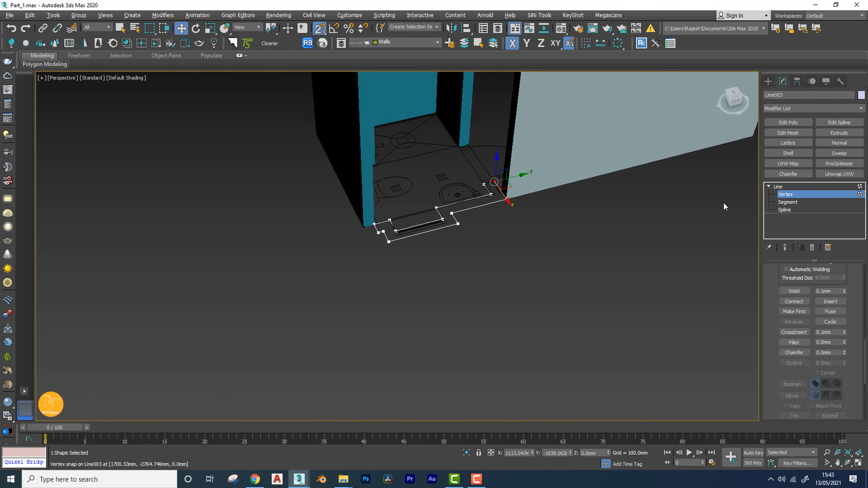
{"action": "left_click", "coordinate": [779, 186]}
{"action": "left_click", "coordinate": [768, 186]}
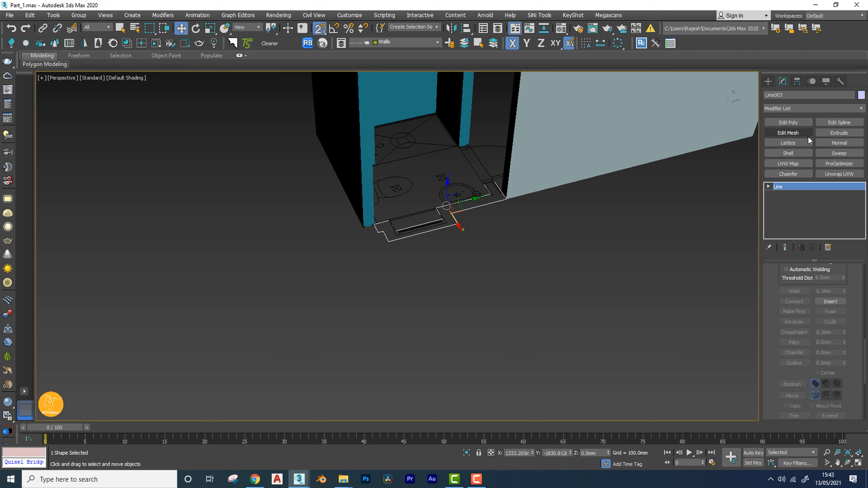
{"action": "left_click", "coordinate": [839, 132]}
{"action": "scroll", "coordinate": [516, 301], "scroll_direction": "down", "scroll_amount": 3}
{"action": "mouse_move", "coordinate": [515, 301]}
{"action": "middle_mouse_down", "text": "alt"}
{"action": "mouse_move", "coordinate": [527, 293]}
{"action": "mouse_move", "coordinate": [517, 302]}
{"action": "middle_mouse_up", "text": "alt"}
{"action": "scroll", "coordinate": [450, 268], "scroll_direction": "up", "scroll_amount": 5}
{"action": "middle_click_drag", "start_coordinate": [450, 268], "coordinate": [449, 248], "text": "alt"}
In the wireframe top view, reopen the extruded wall's base line for vertex editing.
{"action": "key", "text": "t"}
{"action": "key", "text": "z"}
{"action": "key", "text": "F3"}
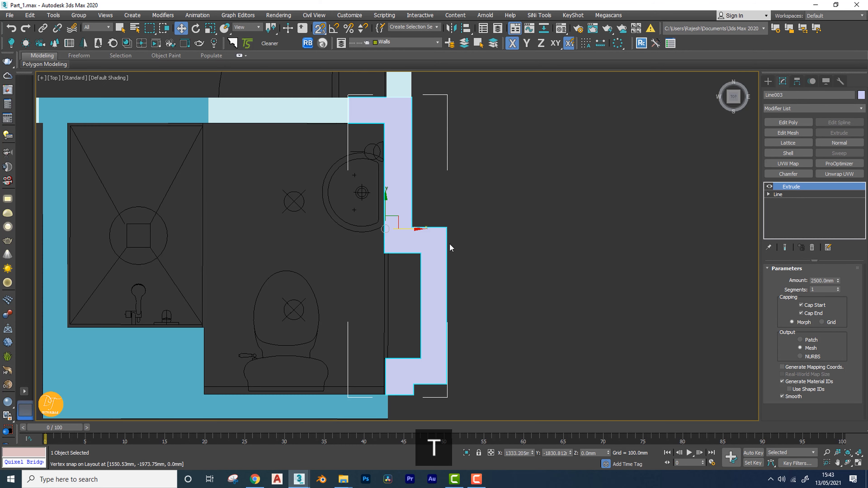
{"action": "middle_click_drag", "start_coordinate": [448, 328], "coordinate": [462, 234]}
{"action": "key", "text": "F3"}
{"action": "scroll", "coordinate": [422, 306], "scroll_direction": "up", "scroll_amount": 3}
{"action": "middle_click_drag", "start_coordinate": [430, 277], "coordinate": [453, 227]}
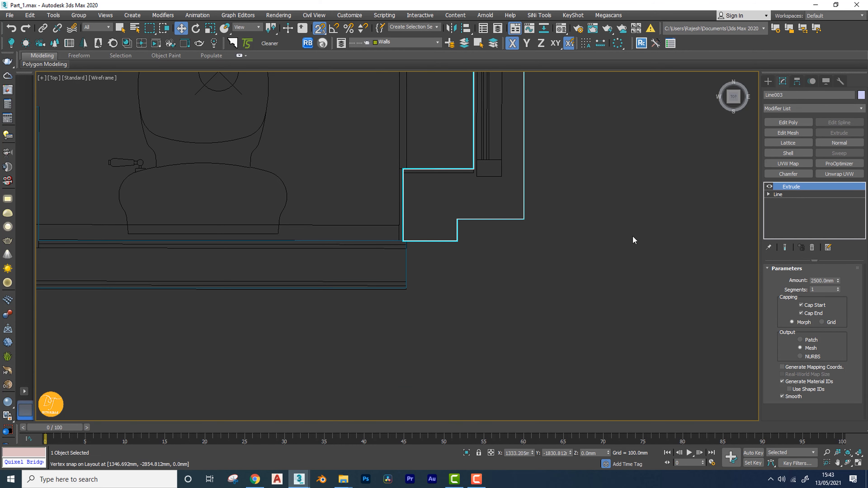
{"action": "left_click", "coordinate": [768, 194]}
{"action": "left_click", "coordinate": [785, 202]}
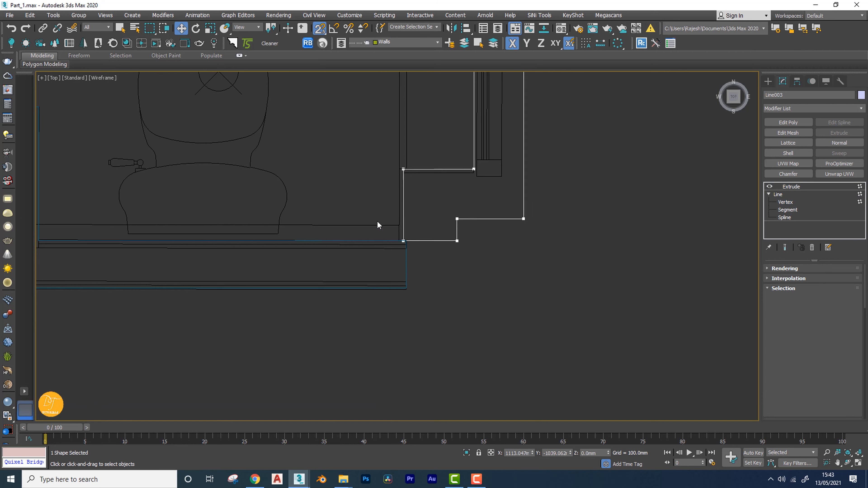
Select the two vertices at the wall's lower end and snap them along Y to the adjoining bathroom wall's outer edge.
{"action": "left_click_drag", "start_coordinate": [375, 218], "coordinate": [501, 272]}
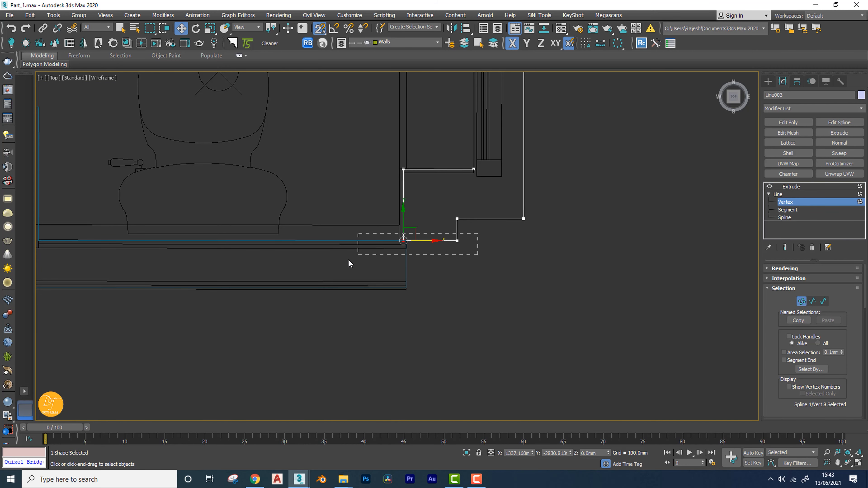
{"action": "left_click_drag", "start_coordinate": [348, 260], "coordinate": [348, 261]}
{"action": "scroll", "coordinate": [396, 253], "scroll_direction": "up", "scroll_amount": 3}
{"action": "middle_click_drag", "start_coordinate": [434, 254], "coordinate": [439, 234]}
{"action": "left_click_drag", "start_coordinate": [416, 178], "coordinate": [421, 302]}
{"action": "scroll", "coordinate": [636, 290], "scroll_direction": "down", "scroll_amount": 3}
{"action": "scroll", "coordinate": [504, 280], "scroll_direction": "up", "scroll_amount": 4}
{"action": "scroll", "coordinate": [485, 286], "scroll_direction": "down", "scroll_amount": 3}
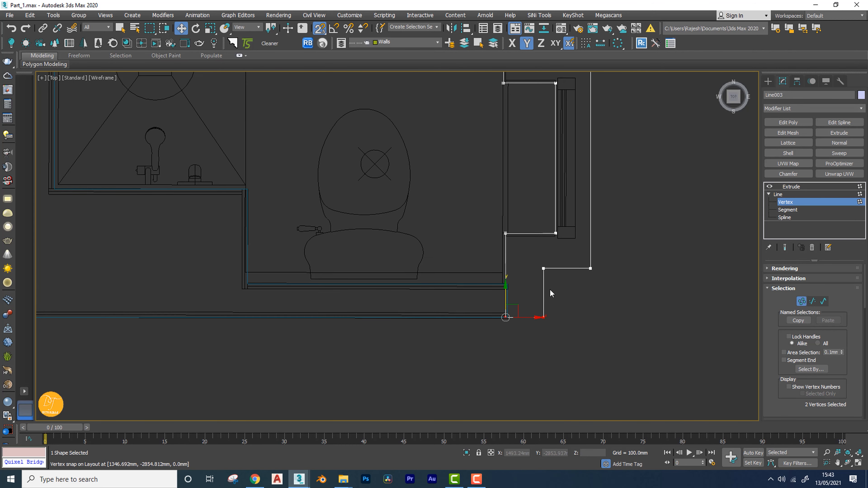
Leave vertex editing and return to the wall's Extrude modifier in the perspective view.
{"action": "left_click", "coordinate": [767, 194]}
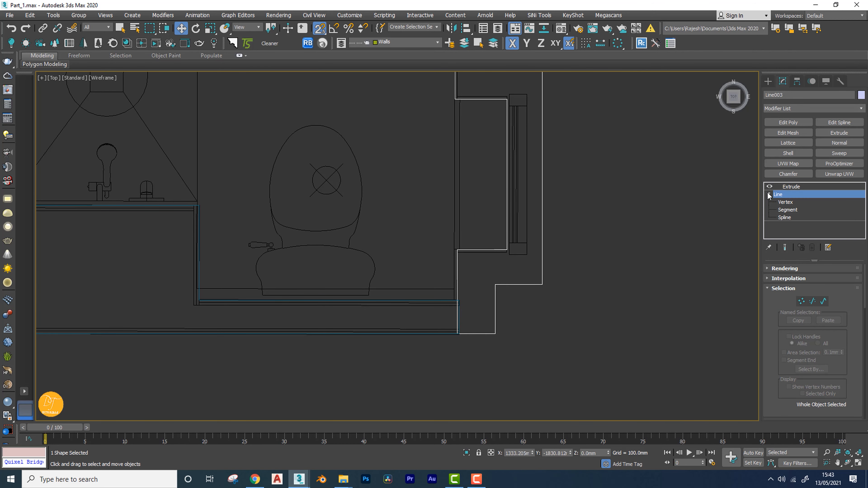
{"action": "scroll", "coordinate": [618, 253], "scroll_direction": "down", "scroll_amount": 3}
{"action": "mouse_move", "coordinate": [589, 236]}
{"action": "middle_mouse_down"}
{"action": "mouse_move", "coordinate": [519, 348]}
{"action": "mouse_move", "coordinate": [687, 273]}
{"action": "middle_mouse_up"}
{"action": "key", "text": "p"}
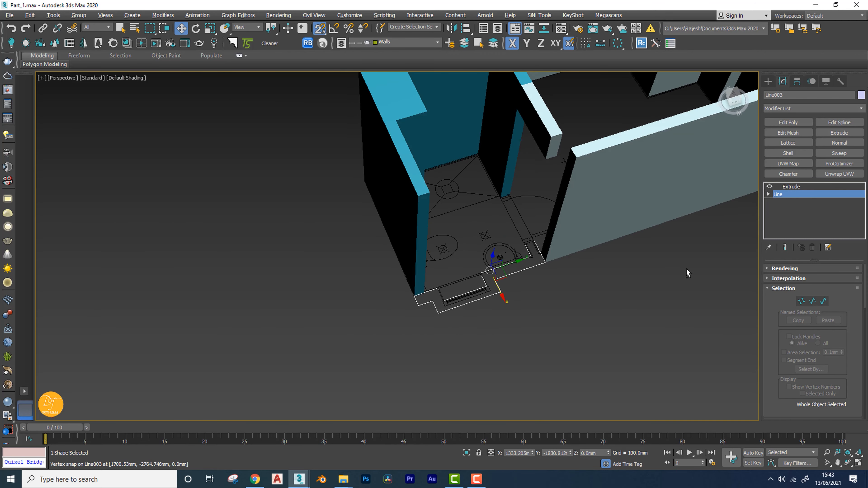
{"action": "left_click", "coordinate": [791, 187]}
Deselect the wall and examine the complete room and bathroom walls from several angles.
{"action": "scroll", "coordinate": [533, 301], "scroll_direction": "down", "scroll_amount": 10}
{"action": "left_click", "coordinate": [549, 292]}
{"action": "middle_click_drag", "start_coordinate": [548, 293], "coordinate": [493, 330], "text": "alt"}
{"action": "scroll", "coordinate": [374, 311], "scroll_direction": "up", "scroll_amount": 3}
{"action": "middle_click_drag", "start_coordinate": [374, 310], "coordinate": [395, 285], "text": "alt"}
{"action": "scroll", "coordinate": [395, 285], "scroll_direction": "down", "scroll_amount": 5}
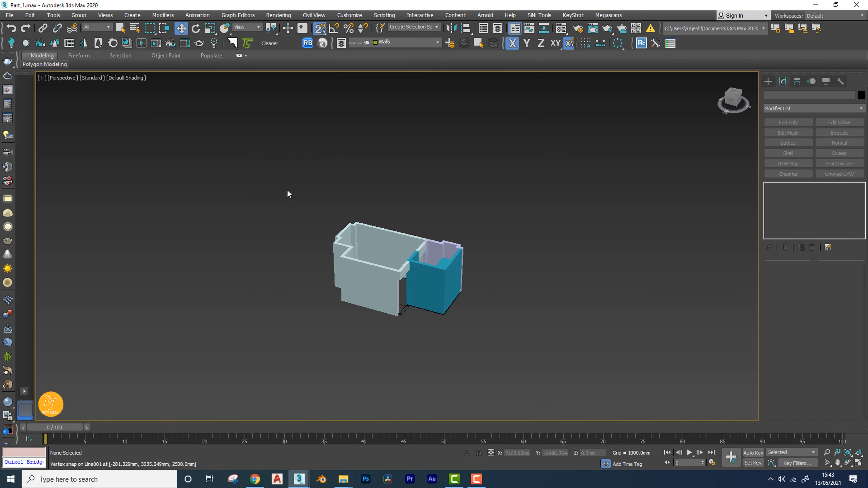
{"action": "middle_click_drag", "start_coordinate": [287, 194], "coordinate": [389, 298], "text": "alt"}
{"action": "scroll", "coordinate": [390, 298], "scroll_direction": "up", "scroll_amount": 3}
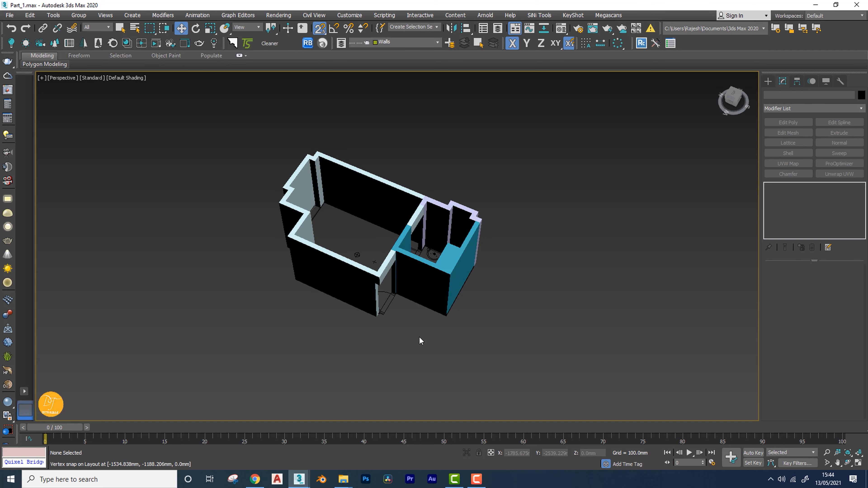
Hide the imported floor plan in the wireframe top view so only the walls are shown.
{"action": "key", "text": "t"}
{"action": "key", "text": "F3"}
{"action": "scroll", "coordinate": [581, 276], "scroll_direction": "down", "scroll_amount": 3}
{"action": "middle_click_drag", "start_coordinate": [581, 275], "coordinate": [581, 304]}
{"action": "scroll", "coordinate": [397, 314], "scroll_direction": "down", "scroll_amount": 2}
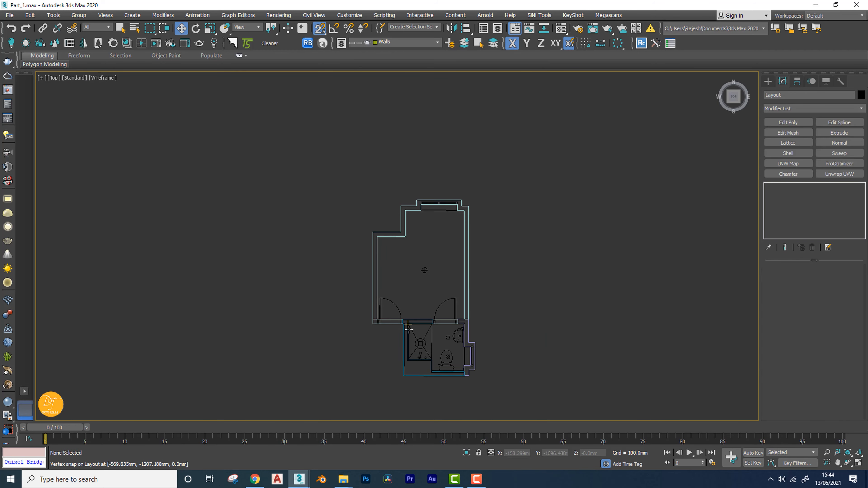
{"action": "scroll", "coordinate": [398, 314], "scroll_direction": "up", "scroll_amount": 1}
{"action": "scroll", "coordinate": [397, 314], "scroll_direction": "up", "scroll_amount": 2}
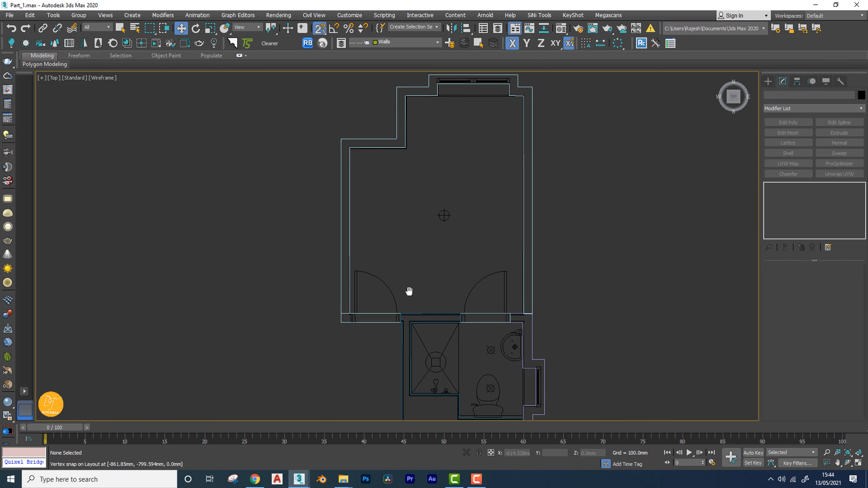
{"action": "left_click", "coordinate": [389, 290]}
{"action": "right_click", "coordinate": [387, 287]}
{"action": "left_click", "coordinate": [441, 249]}
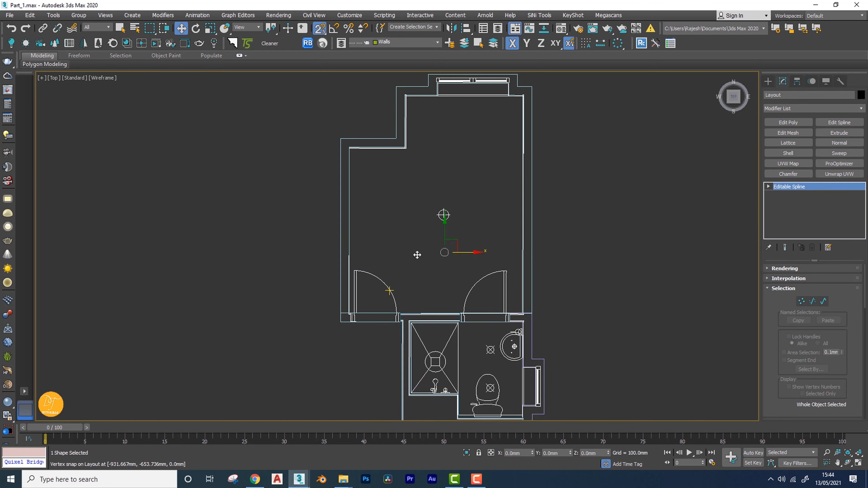
{"action": "scroll", "coordinate": [573, 276], "scroll_direction": "down", "scroll_amount": 2}
{"action": "middle_click_drag", "start_coordinate": [573, 276], "coordinate": [562, 276]}
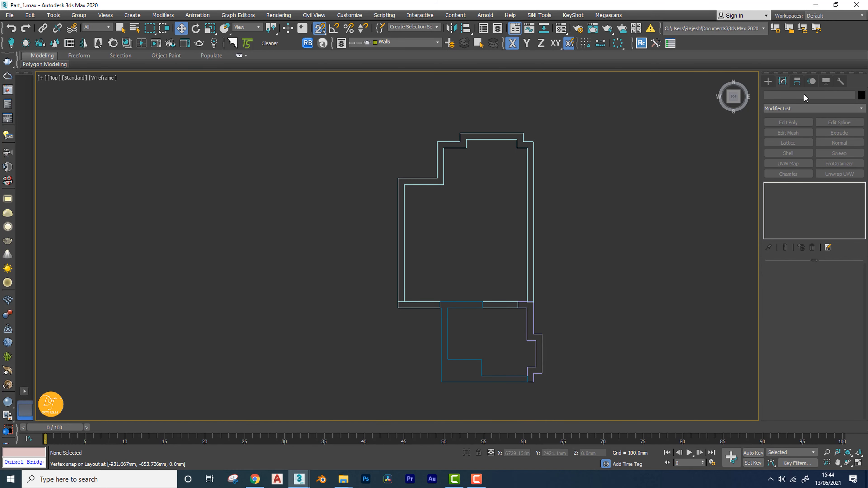
Create a new layer named Floor and move the layer explorer clear of the walls.
{"action": "left_click", "coordinate": [768, 82]}
{"action": "left_click", "coordinate": [795, 143]}
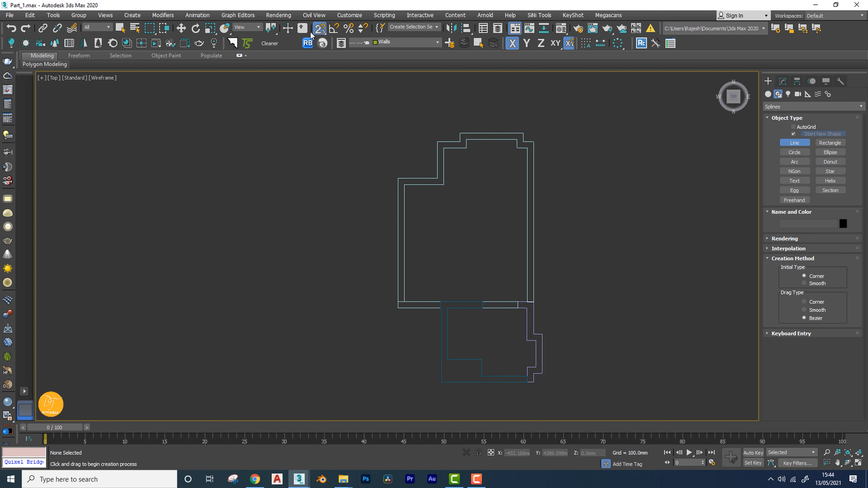
{"action": "left_click", "coordinate": [321, 31]}
{"action": "left_click", "coordinate": [498, 30]}
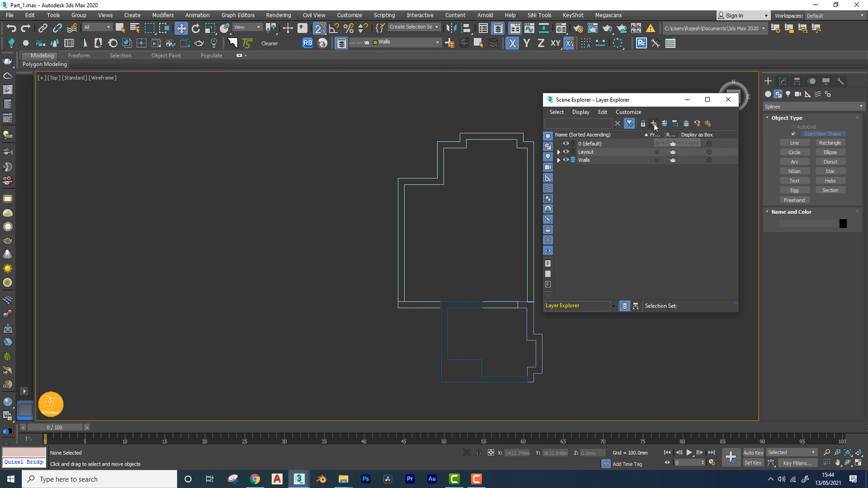
{"action": "left_click", "coordinate": [653, 123]}
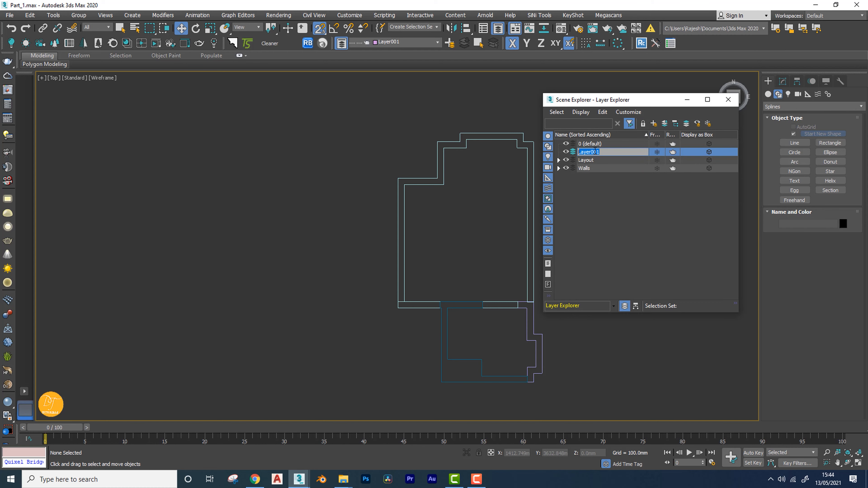
{"action": "type", "text": "Floor"}
{"action": "left_click_drag", "start_coordinate": [648, 104], "coordinate": [168, 114]}
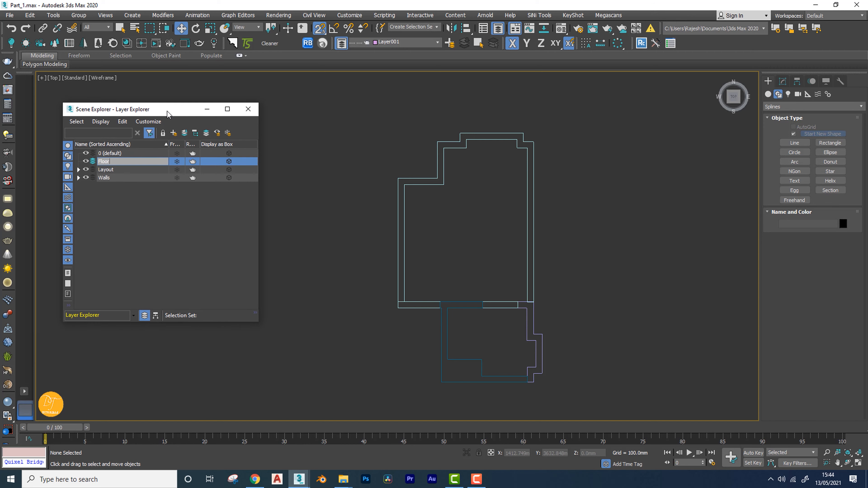
Trace a closed line around the outer corners of the room and bathroom walls, snapping to each vertex.
{"action": "middle_click_drag", "start_coordinate": [595, 307], "coordinate": [597, 279]}
{"action": "left_click", "coordinate": [791, 143]}
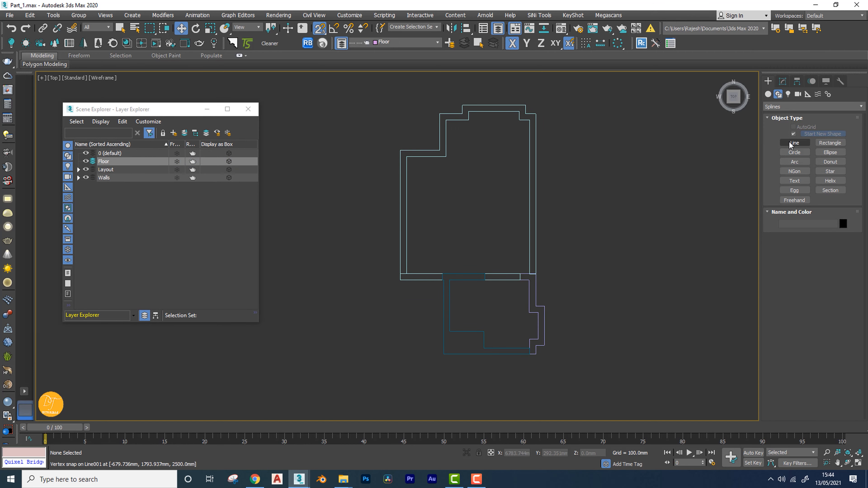
{"action": "left_click", "coordinate": [536, 354]}
{"action": "left_click", "coordinate": [536, 345]}
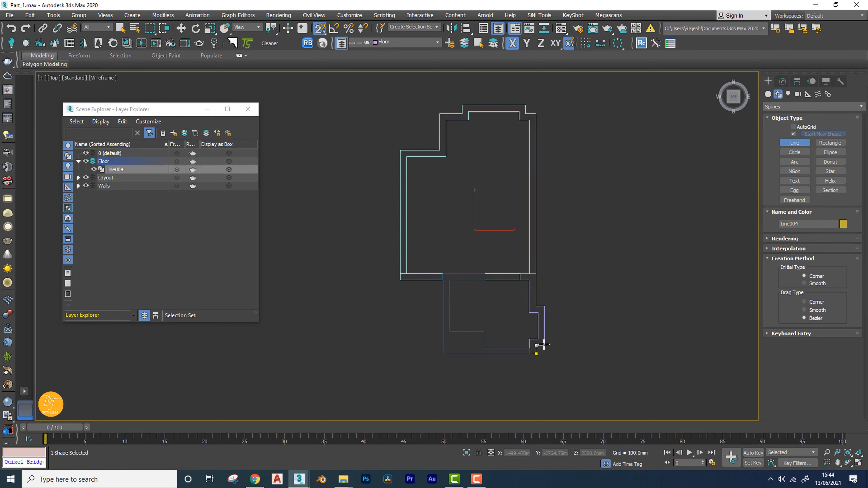
{"action": "left_click", "coordinate": [544, 345]}
{"action": "left_click", "coordinate": [544, 306]}
{"action": "left_click", "coordinate": [535, 306]}
{"action": "left_click", "coordinate": [536, 273]}
{"action": "middle_click_drag", "start_coordinate": [571, 233], "coordinate": [568, 284]}
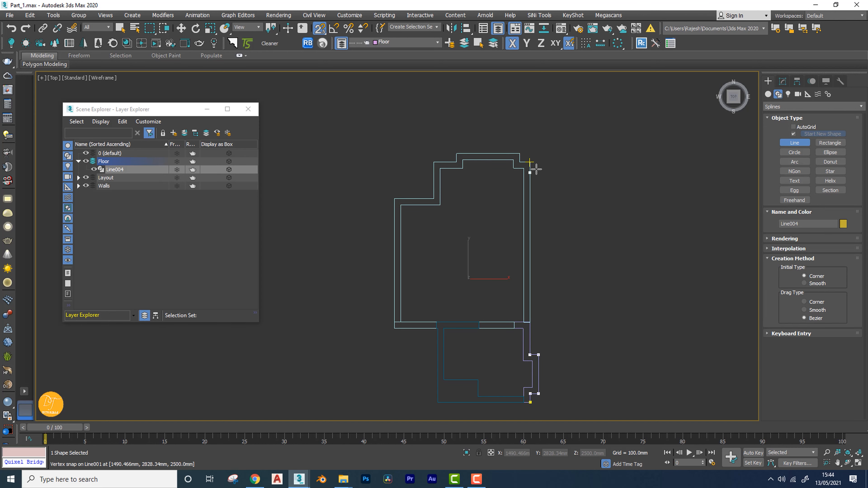
{"action": "left_click", "coordinate": [530, 162]}
{"action": "left_click", "coordinate": [520, 162]}
{"action": "left_click", "coordinate": [519, 154]}
{"action": "left_click", "coordinate": [457, 153]}
{"action": "left_click", "coordinate": [456, 161]}
{"action": "left_click", "coordinate": [434, 162]}
{"action": "left_click", "coordinate": [434, 198]}
{"action": "left_click", "coordinate": [395, 198]}
{"action": "left_click", "coordinate": [395, 328]}
{"action": "left_click", "coordinate": [437, 329]}
{"action": "left_click", "coordinate": [437, 402]}
{"action": "left_click", "coordinate": [530, 403]}
{"action": "left_click", "coordinate": [417, 270]}
{"action": "right_click", "coordinate": [625, 238]}
{"action": "middle_click_drag", "start_coordinate": [624, 324], "coordinate": [634, 301]}
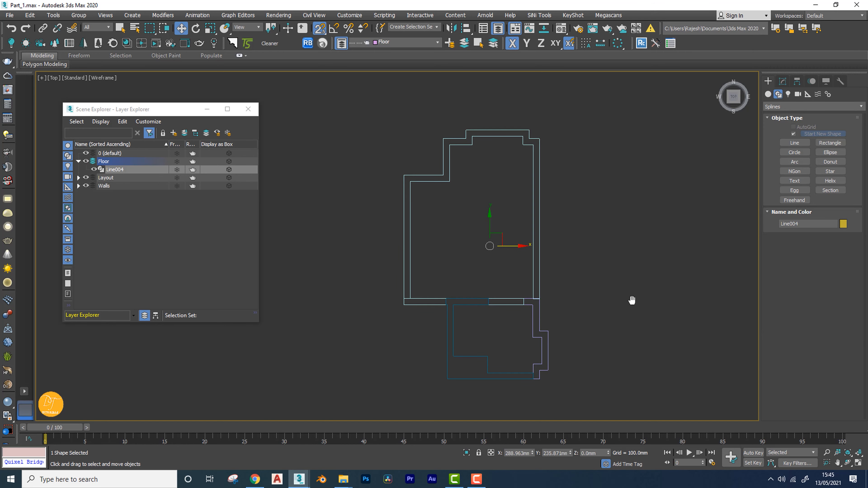
Extrude the closed floor outline beneath the room and bathroom walls by -100 mm.
{"action": "left_click", "coordinate": [782, 81]}
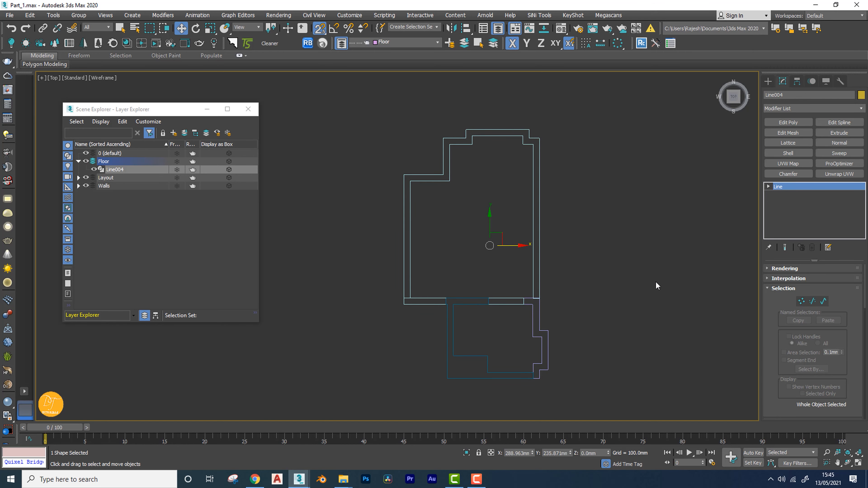
{"action": "key", "text": "p"}
{"action": "scroll", "coordinate": [655, 283], "scroll_direction": "up", "scroll_amount": 5}
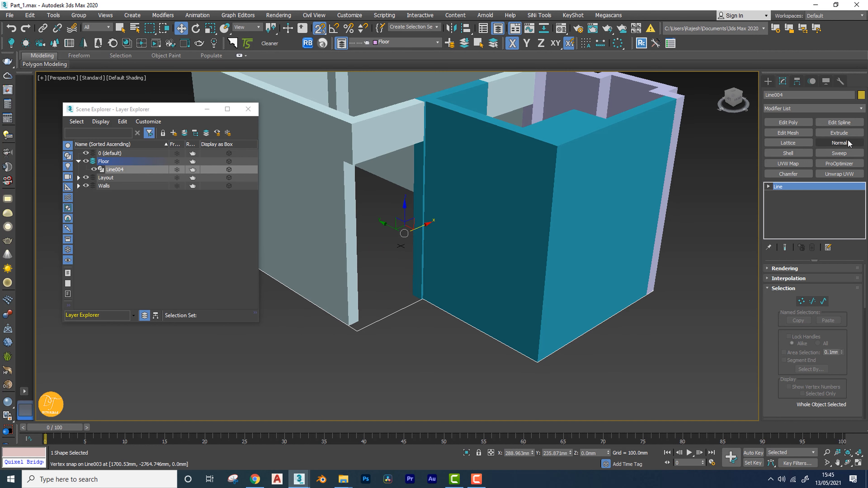
{"action": "left_click", "coordinate": [839, 133]}
{"action": "double_click", "coordinate": [833, 280]}
{"action": "key", "text": "BackSpace"}
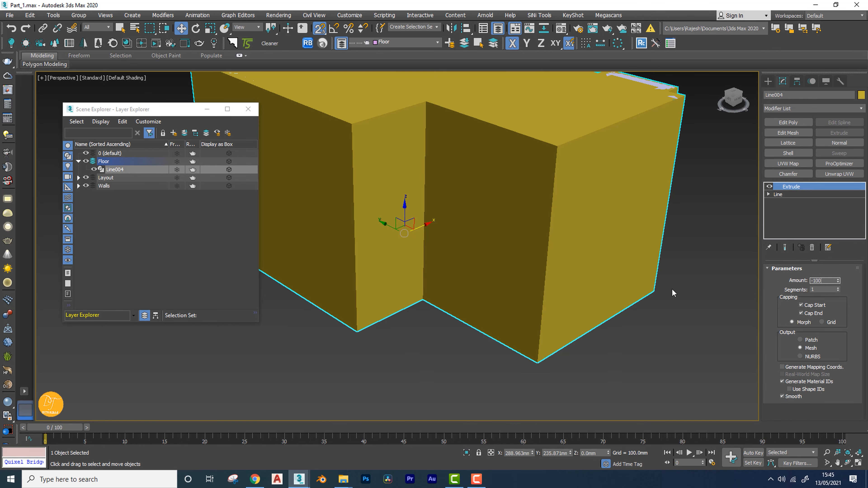
{"action": "type", "text": "-100"}
{"action": "key", "text": "Return"}
{"action": "scroll", "coordinate": [383, 359], "scroll_direction": "down", "scroll_amount": 5}
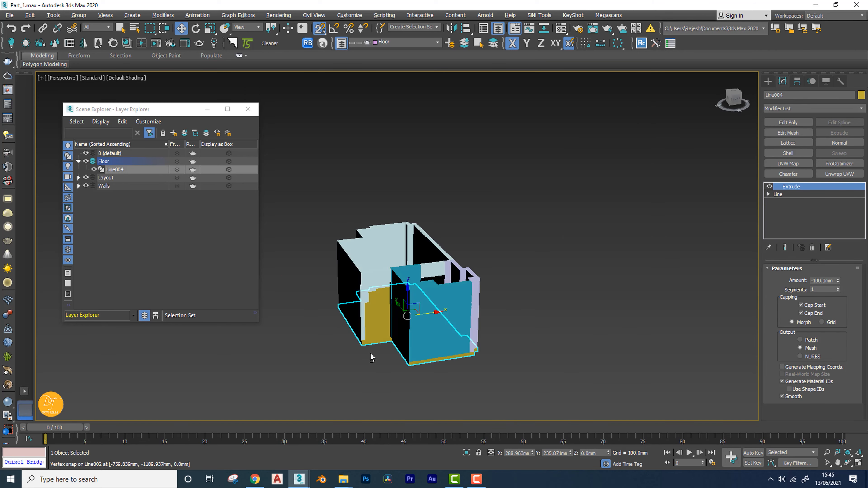
{"action": "scroll", "coordinate": [396, 366], "scroll_direction": "up", "scroll_amount": 4}
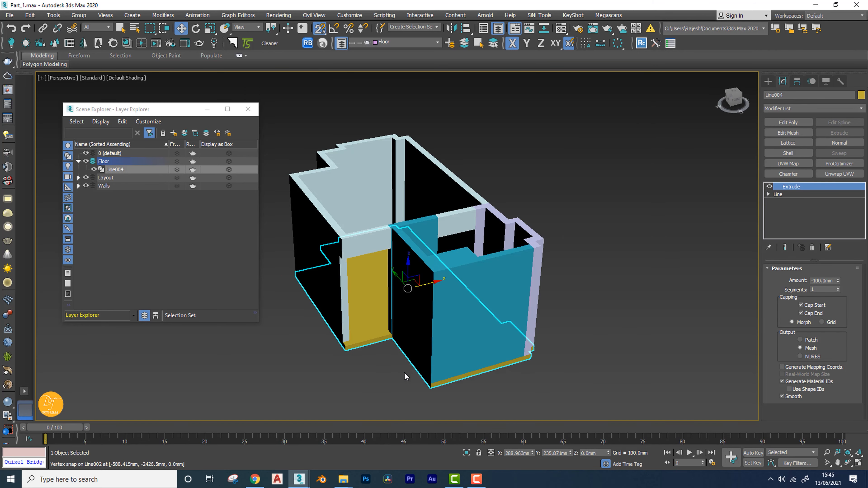
Rename the extruded slab object as Floor.
{"action": "key", "text": "t"}
{"action": "scroll", "coordinate": [412, 328], "scroll_direction": "down", "scroll_amount": 4}
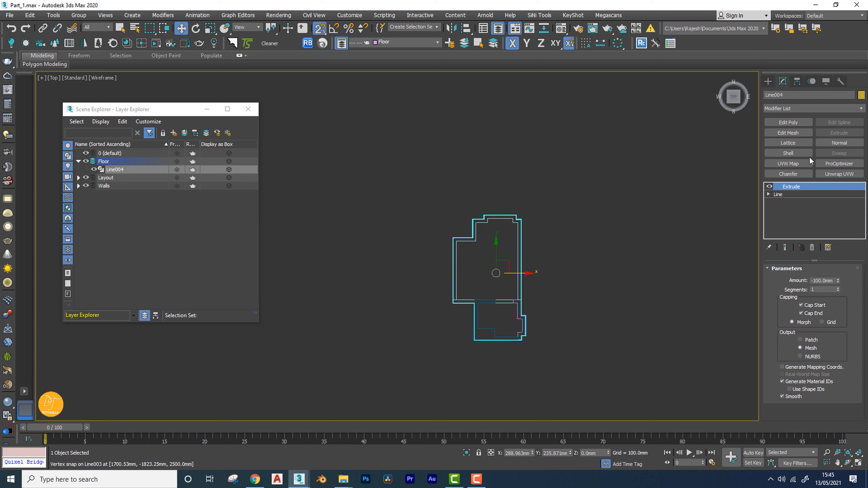
{"action": "left_click", "coordinate": [793, 96]}
{"action": "type", "text": "Floor"}
{"action": "key", "text": "Return"}
Examine the floor slab beneath the walls in wireframe and shaded views from several angles.
{"action": "middle_click_drag", "start_coordinate": [624, 144], "coordinate": [655, 222], "text": "alt"}
{"action": "left_click", "coordinate": [654, 224]}
{"action": "middle_click_drag", "start_coordinate": [577, 268], "coordinate": [573, 268], "text": "alt"}
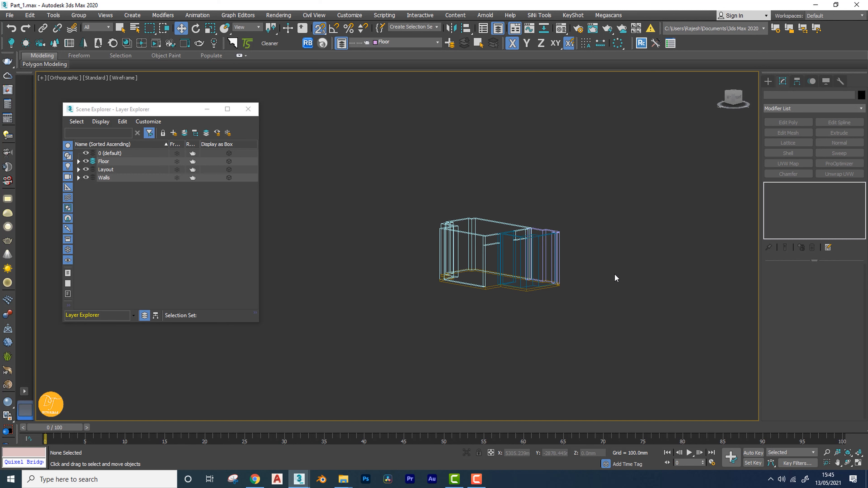
{"action": "left_click_drag", "start_coordinate": [620, 259], "coordinate": [621, 260]}
{"action": "middle_click_drag", "start_coordinate": [620, 260], "coordinate": [520, 273], "text": "alt"}
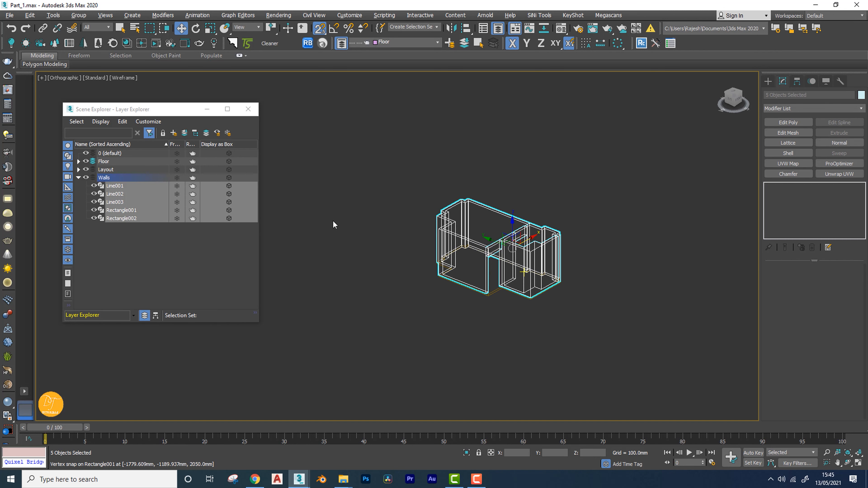
{"action": "middle_click_drag", "start_coordinate": [656, 301], "coordinate": [648, 264], "text": "alt"}
{"action": "left_click", "coordinate": [587, 304]}
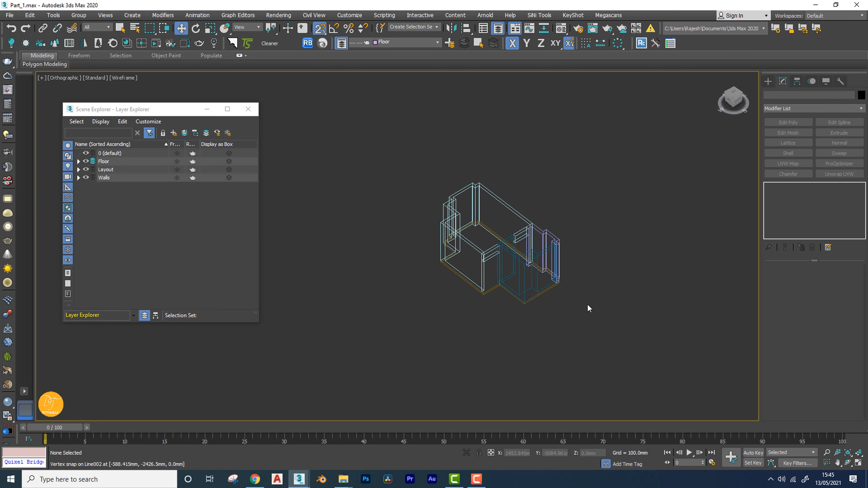
{"action": "key", "text": "t"}
{"action": "key", "text": "p"}
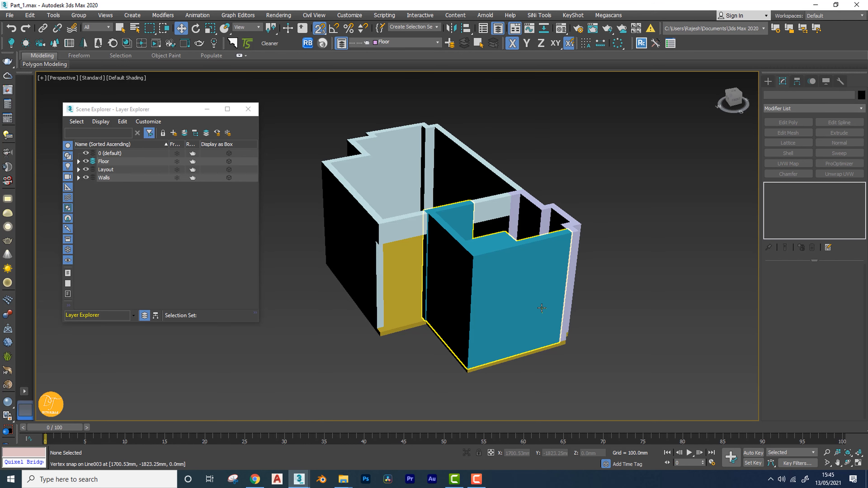
Select the floor slab in an angled wireframe view of the model.
{"action": "key", "text": "t"}
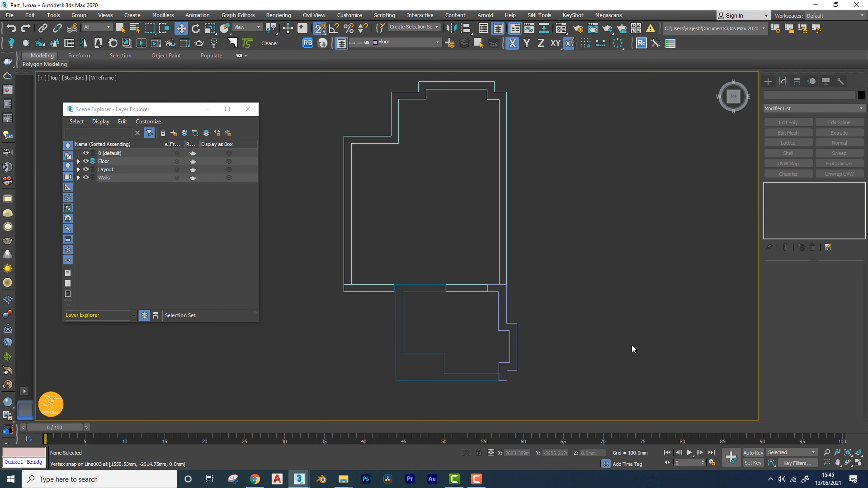
{"action": "scroll", "coordinate": [585, 303], "scroll_direction": "down", "scroll_amount": 2}
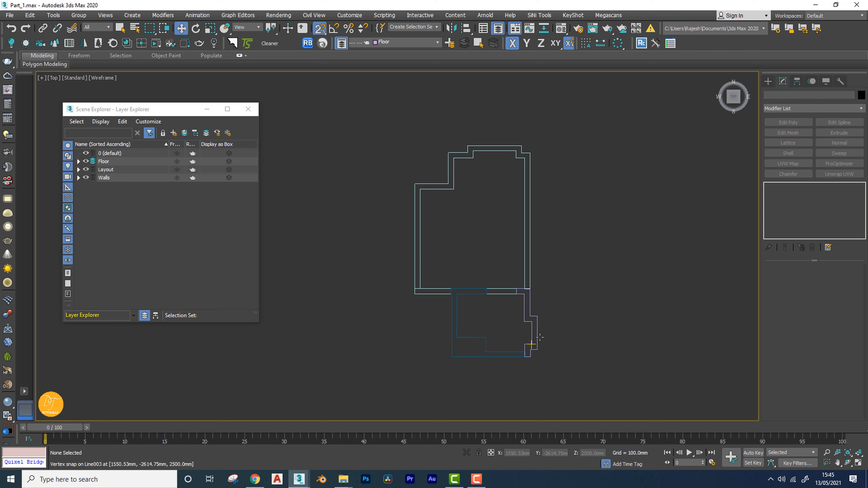
{"action": "middle_click_drag", "start_coordinate": [612, 337], "coordinate": [647, 274], "text": "alt"}
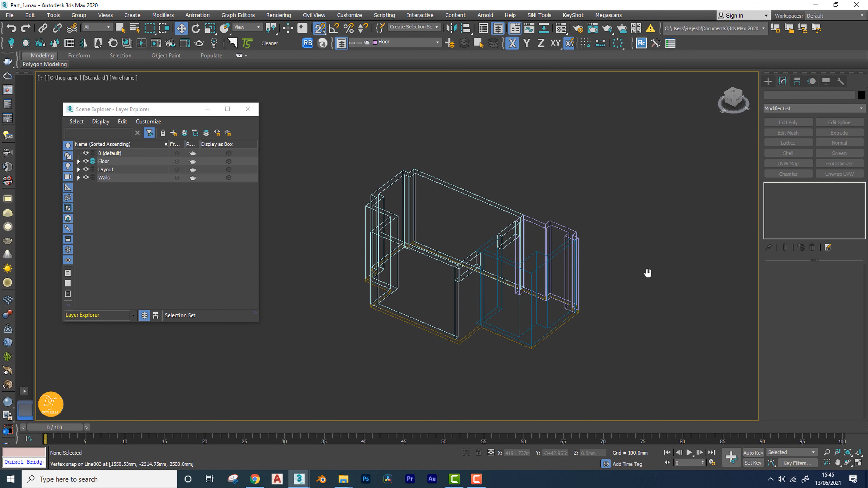
{"action": "left_click", "coordinate": [464, 332]}
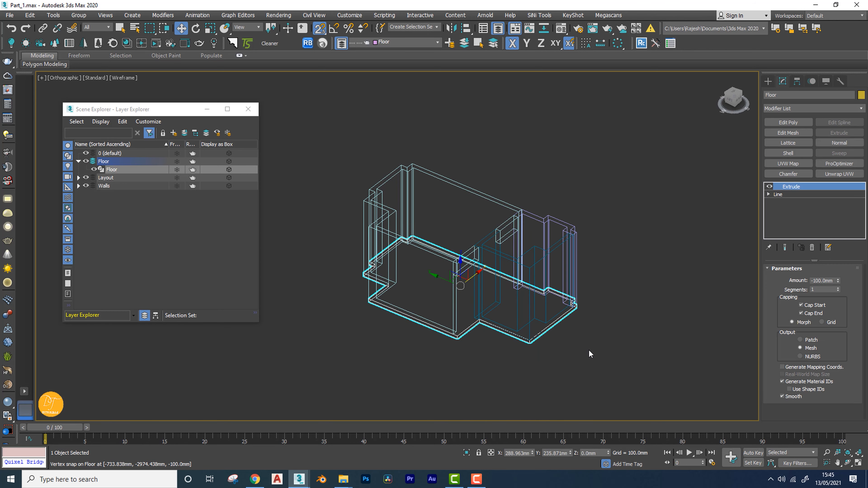
{"action": "key", "text": "ctrl+v"}
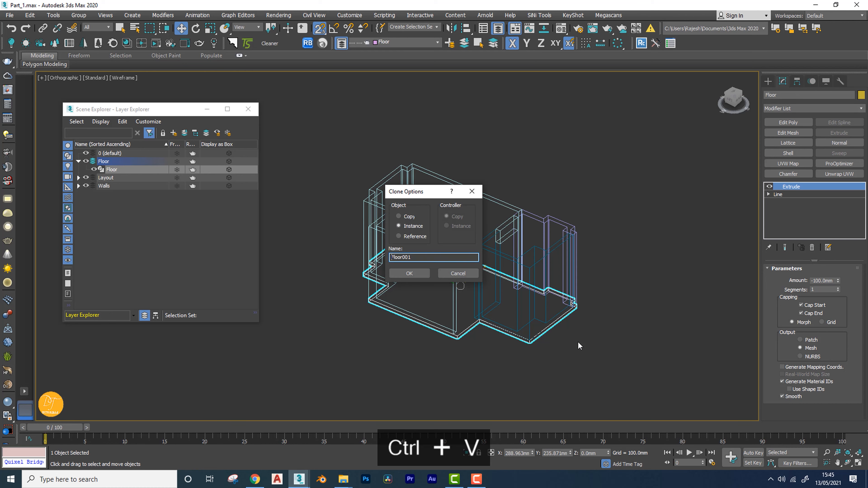
{"action": "left_click", "coordinate": [409, 226]}
{"action": "left_click", "coordinate": [465, 274]}
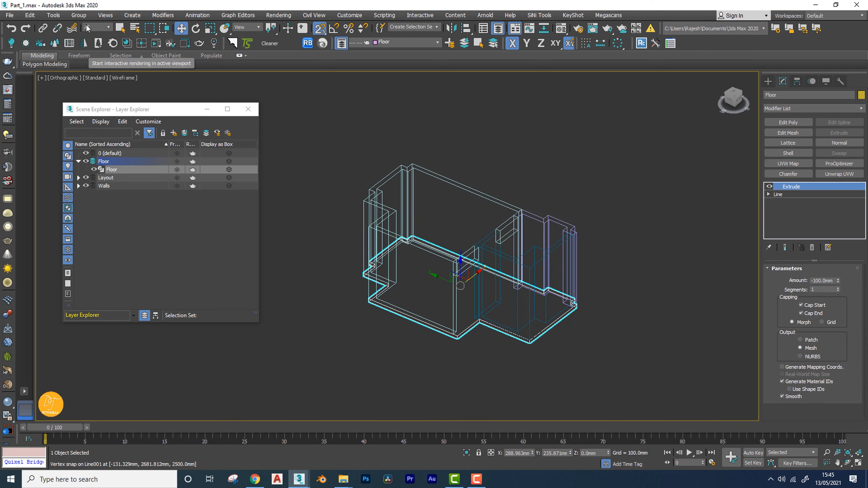
Clone the floor slab in place as an independent Copy, keeping the name Floor001.
{"action": "left_click", "coordinate": [53, 15]}
{"action": "mouse_move", "coordinate": [30, 15]}
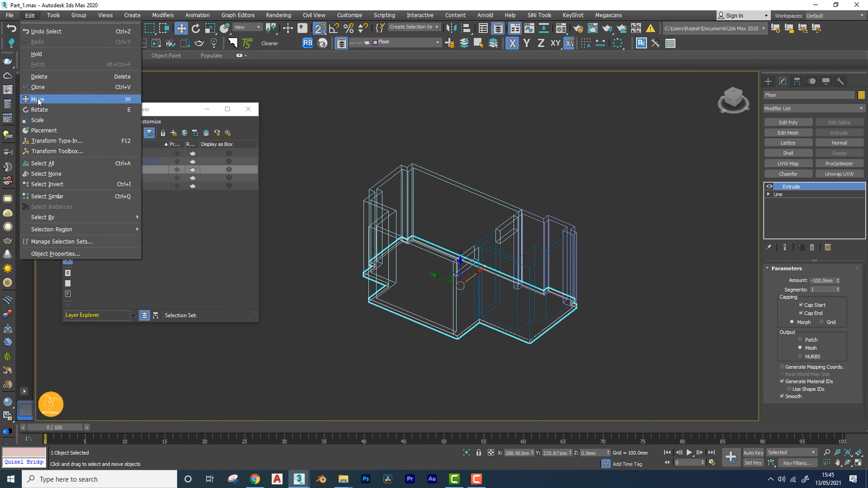
{"action": "left_click", "coordinate": [37, 88]}
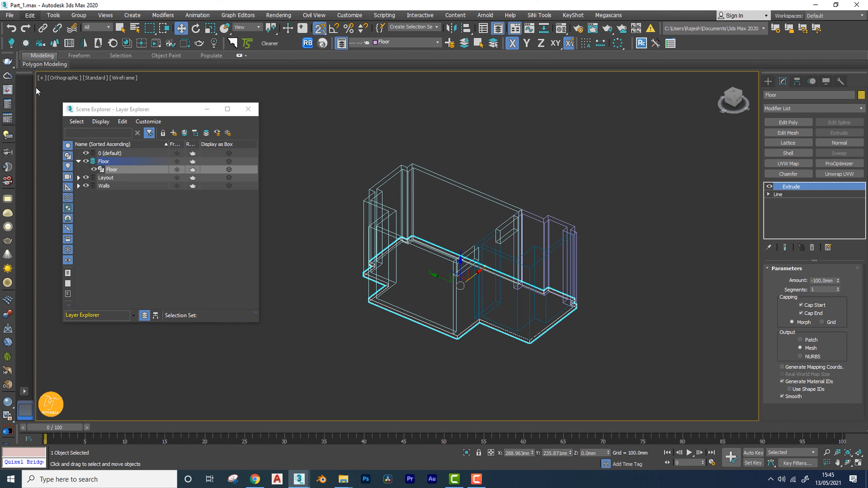
{"action": "left_click", "coordinate": [398, 216]}
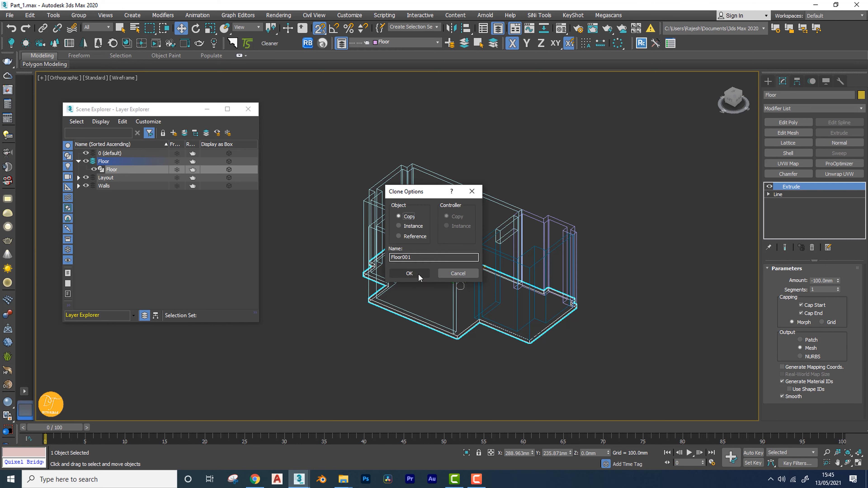
{"action": "left_click", "coordinate": [412, 274]}
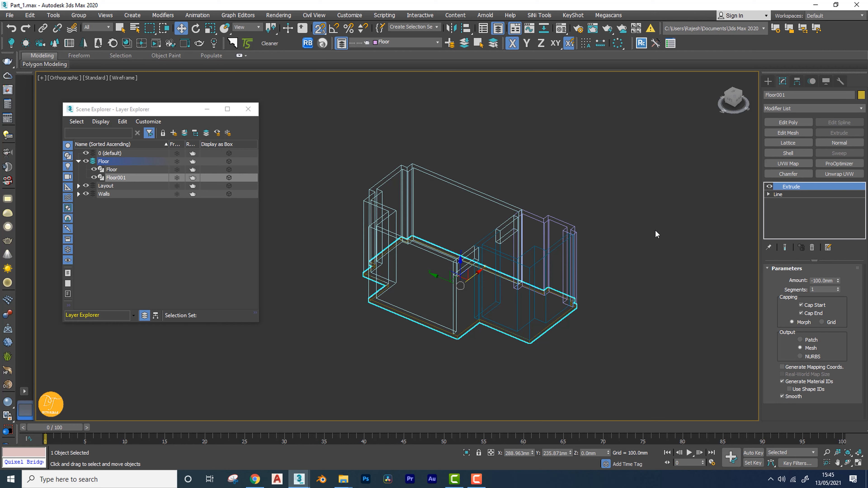
Start aligning the cloned slab in the shaded perspective view, with the blue bathroom wall as the target.
{"action": "key", "text": "F3"}
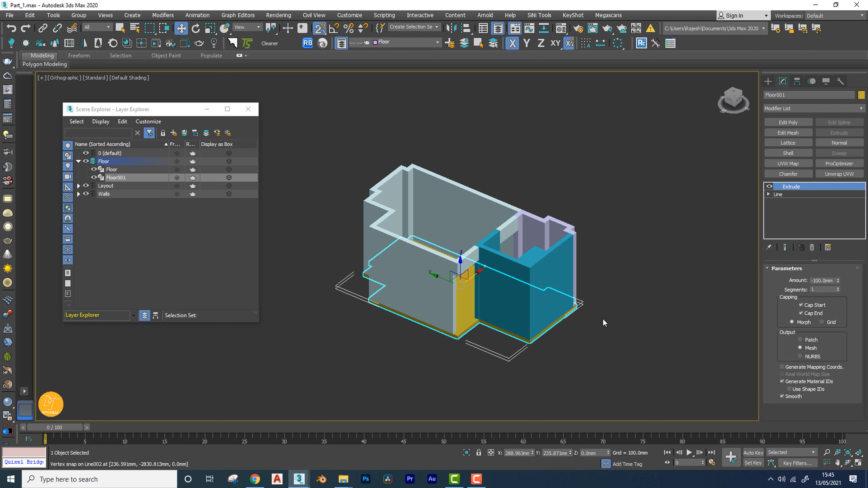
{"action": "middle_click_drag", "start_coordinate": [620, 315], "coordinate": [621, 322]}
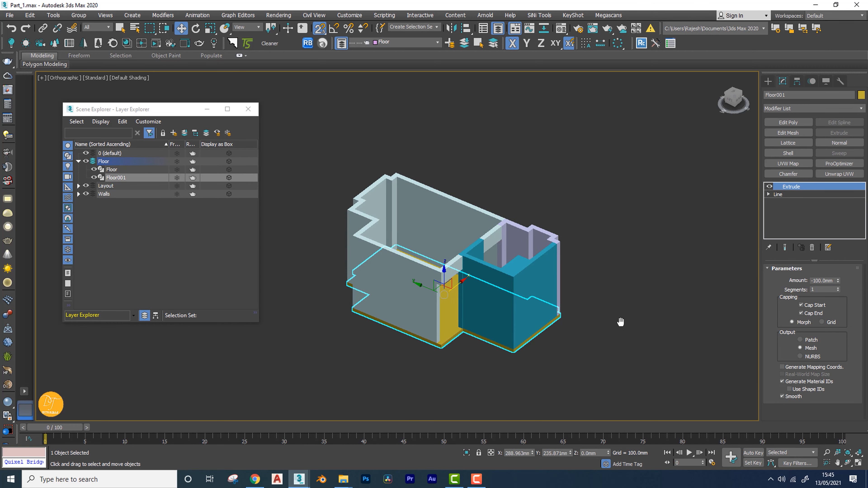
{"action": "key", "text": "p"}
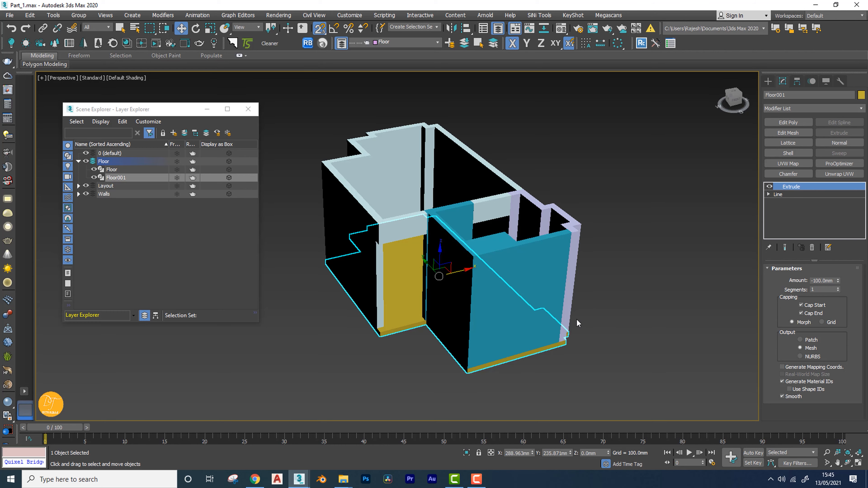
{"action": "middle_click_drag", "start_coordinate": [576, 319], "coordinate": [567, 324], "text": "alt"}
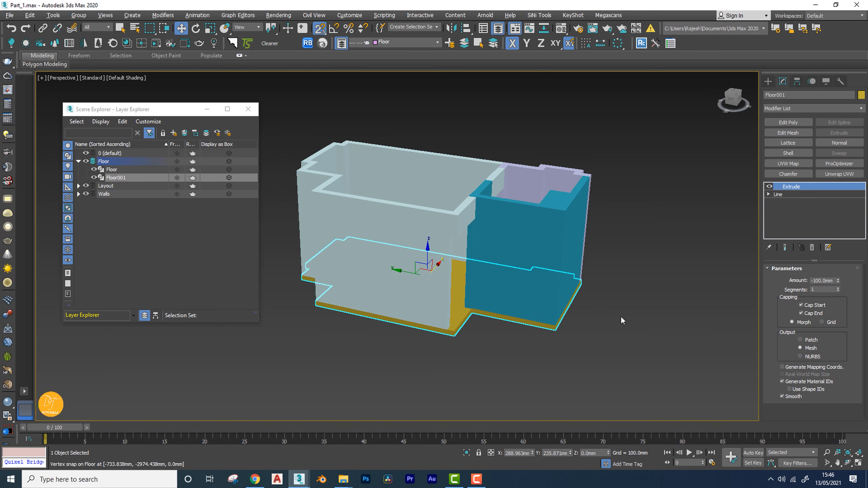
{"action": "key", "text": "alt+a"}
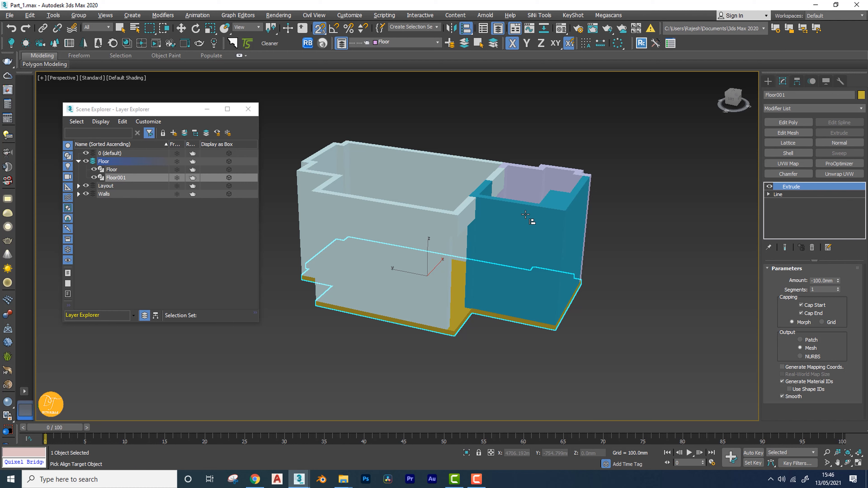
{"action": "left_click", "coordinate": [520, 218]}
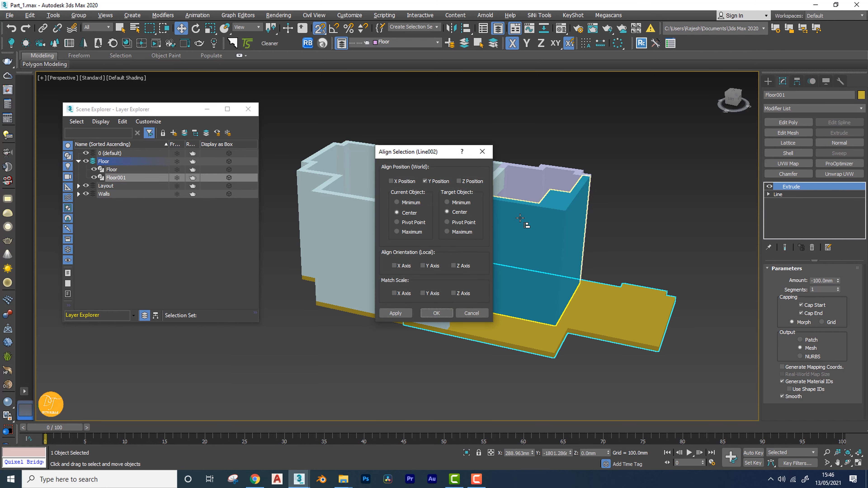
Restrict the alignment to Z Position, matching the cloned slab's minimum to the bathroom wall's maximum.
{"action": "left_click_drag", "start_coordinate": [400, 153], "coordinate": [129, 196]}
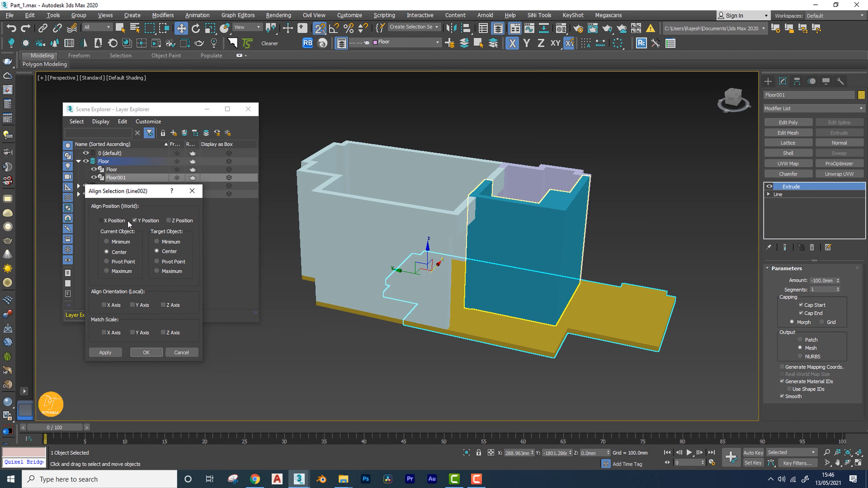
{"action": "left_click", "coordinate": [140, 221]}
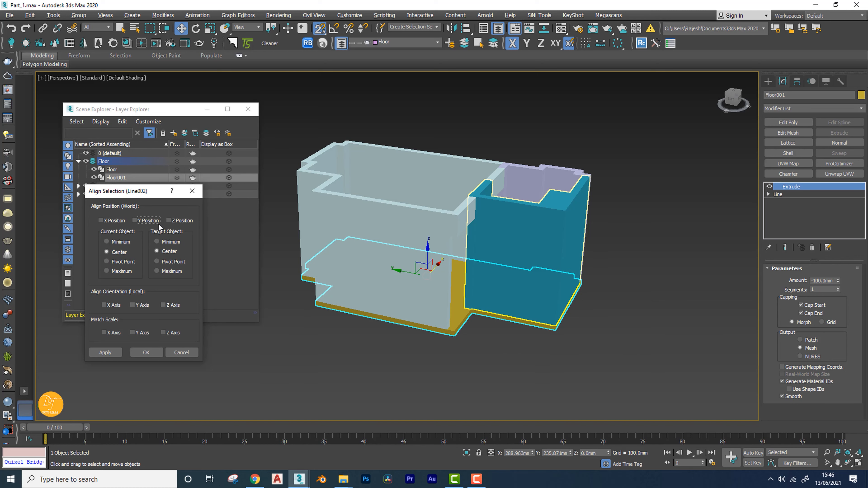
{"action": "left_click", "coordinate": [168, 221]}
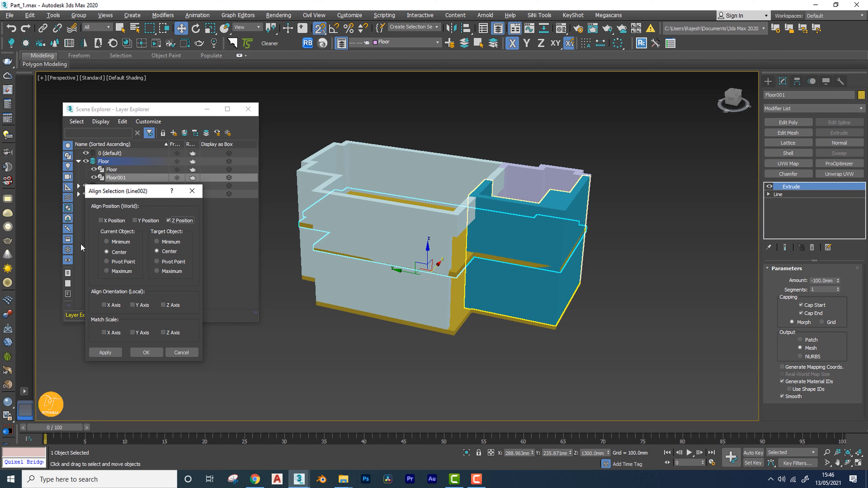
{"action": "left_click", "coordinate": [120, 242]}
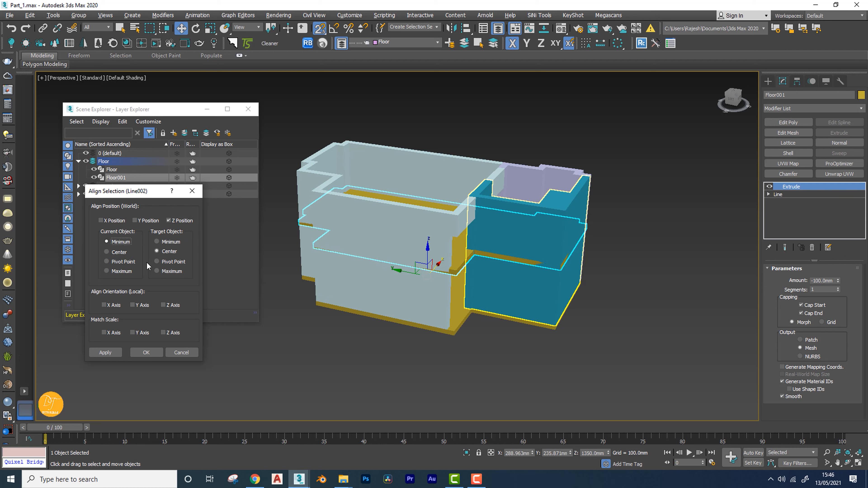
{"action": "left_click", "coordinate": [156, 271]}
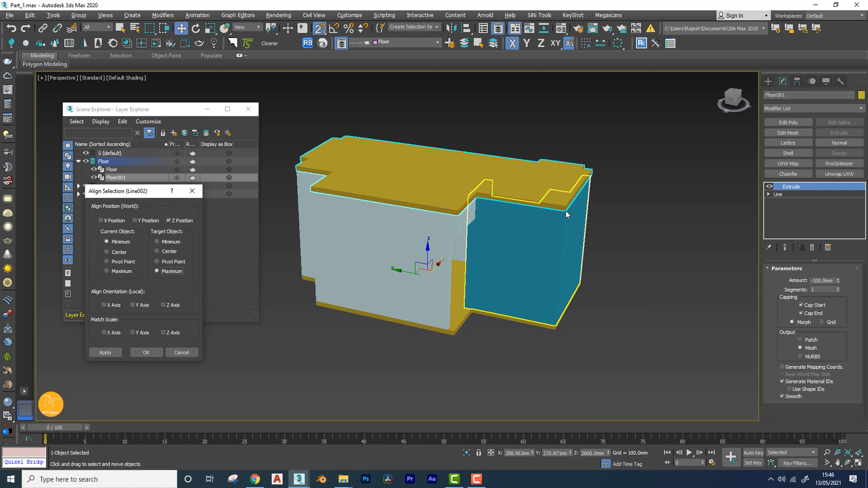
Try aligning the cloned slab maximum to maximum and minimum to minimum with the bathroom wall.
{"action": "left_click", "coordinate": [122, 272]}
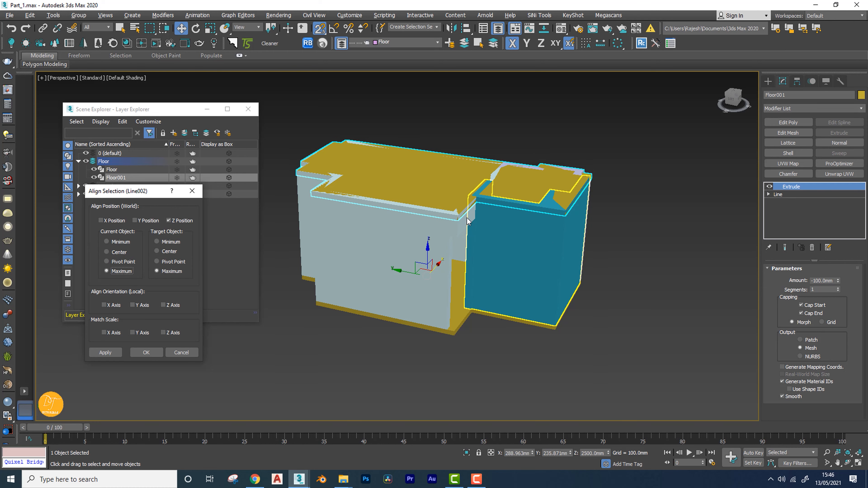
{"action": "left_click", "coordinate": [157, 241]}
{"action": "left_click", "coordinate": [107, 241]}
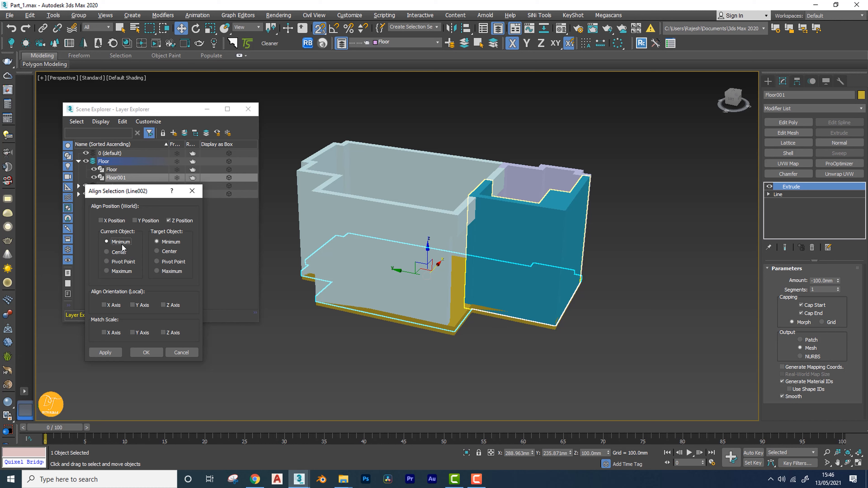
Set the target reference to Maximum so the cloned slab sits on top of the walls, and accept the alignment.
{"action": "left_click", "coordinate": [171, 272]}
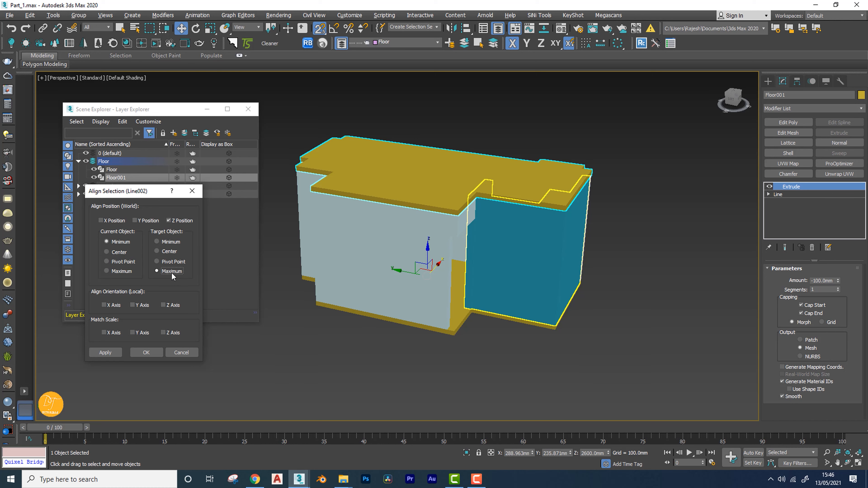
{"action": "left_click", "coordinate": [150, 355]}
{"action": "left_click", "coordinate": [144, 354]}
{"action": "middle_click_drag", "start_coordinate": [527, 331], "coordinate": [547, 274], "text": "alt"}
{"action": "scroll", "coordinate": [566, 217], "scroll_direction": "up", "scroll_amount": 10}
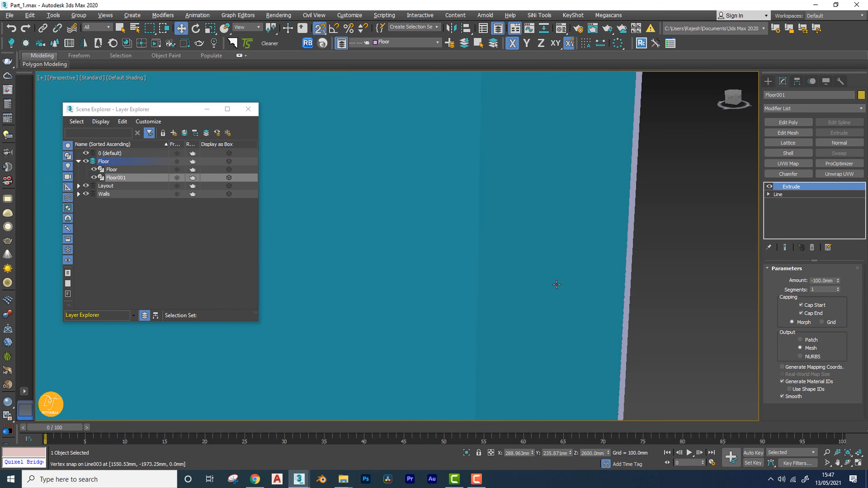
Undo the last alignment and raise the cloned slab freely along Z to about 3534 mm, above the walls.
{"action": "scroll", "coordinate": [556, 304], "scroll_direction": "down", "scroll_amount": 10}
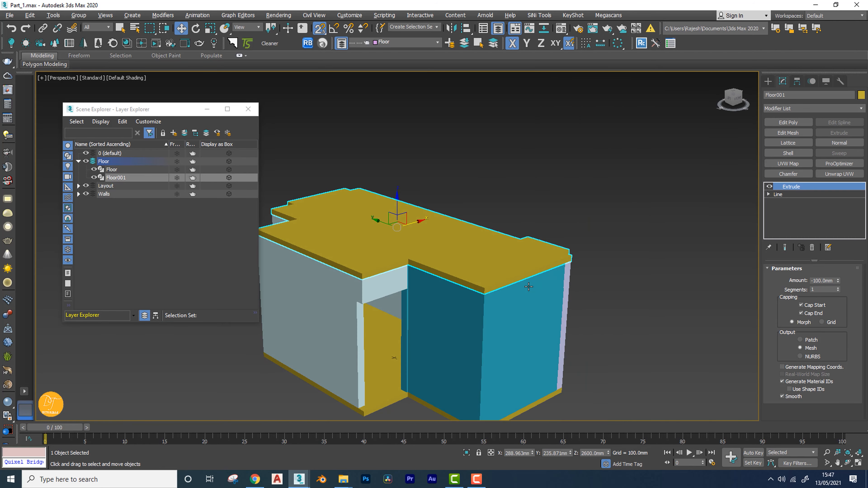
{"action": "middle_click_drag", "start_coordinate": [435, 278], "coordinate": [470, 260]}
{"action": "key", "text": "ctrl+z"}
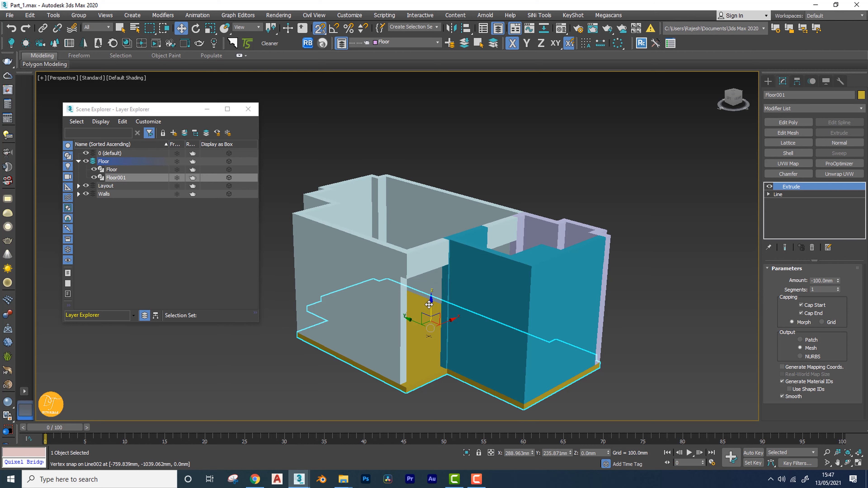
{"action": "left_click_drag", "start_coordinate": [431, 303], "coordinate": [435, 132]}
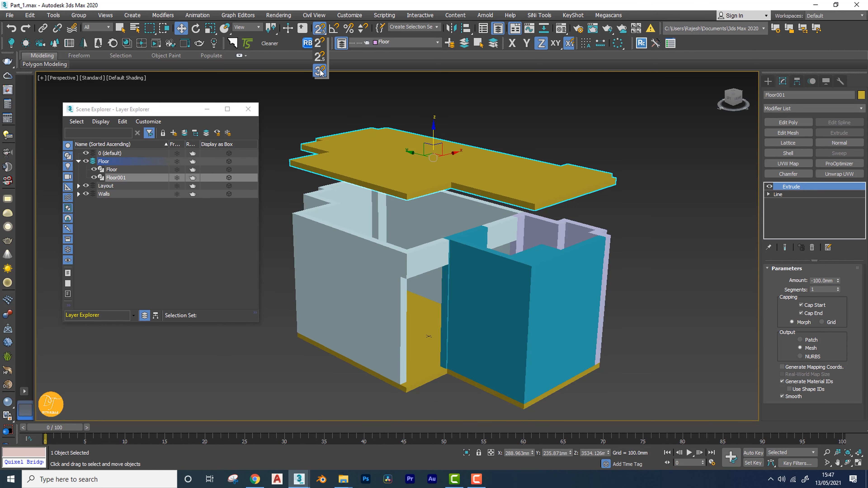
Switch to 3D snapping and snap the raised slab's lower corner vertically down onto the top of the walls.
{"action": "scroll", "coordinate": [615, 212], "scroll_direction": "up", "scroll_amount": 5}
{"action": "scroll", "coordinate": [601, 184], "scroll_direction": "down", "scroll_amount": 2}
{"action": "scroll", "coordinate": [605, 181], "scroll_direction": "down", "scroll_amount": 5}
{"action": "middle_click_drag", "start_coordinate": [626, 192], "coordinate": [644, 196], "text": "alt"}
{"action": "scroll", "coordinate": [632, 195], "scroll_direction": "up", "scroll_amount": 5}
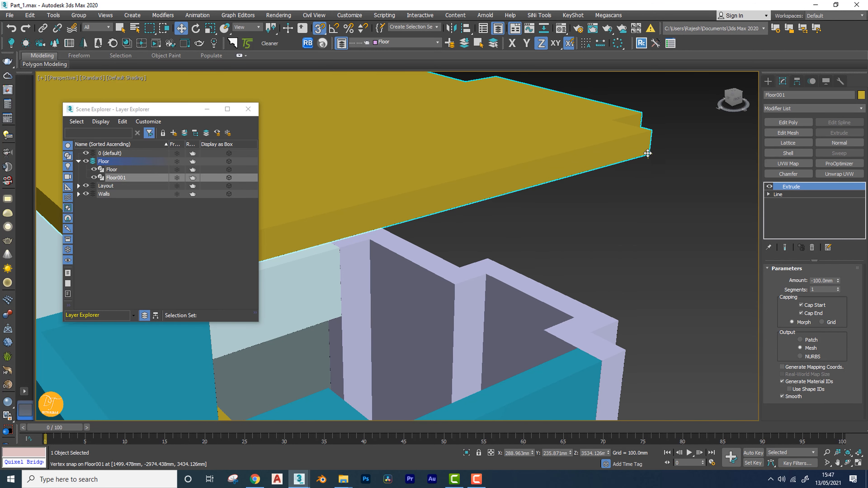
{"action": "left_click_drag", "start_coordinate": [648, 153], "coordinate": [631, 330]}
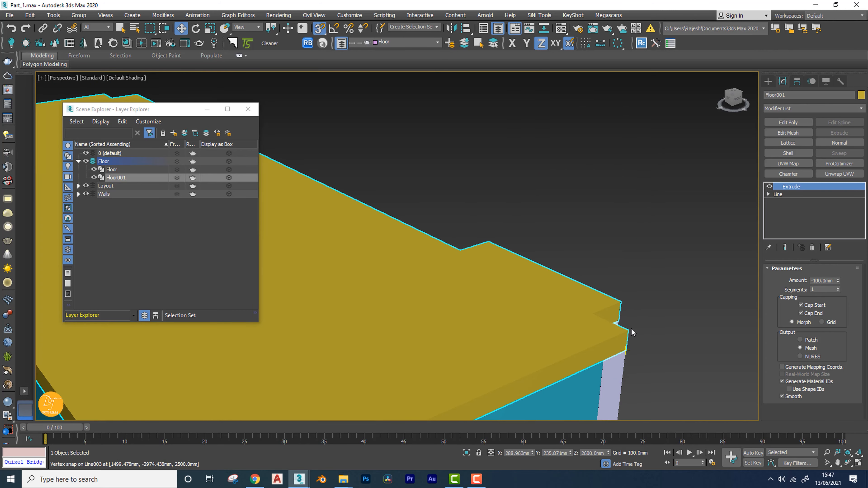
{"action": "scroll", "coordinate": [607, 293], "scroll_direction": "down", "scroll_amount": 3}
{"action": "middle_click_drag", "start_coordinate": [607, 293], "coordinate": [530, 272], "text": "alt"}
{"action": "scroll", "coordinate": [578, 270], "scroll_direction": "down", "scroll_amount": 3}
{"action": "scroll", "coordinate": [578, 270], "scroll_direction": "up", "scroll_amount": 5}
{"action": "scroll", "coordinate": [530, 272], "scroll_direction": "down", "scroll_amount": 6}
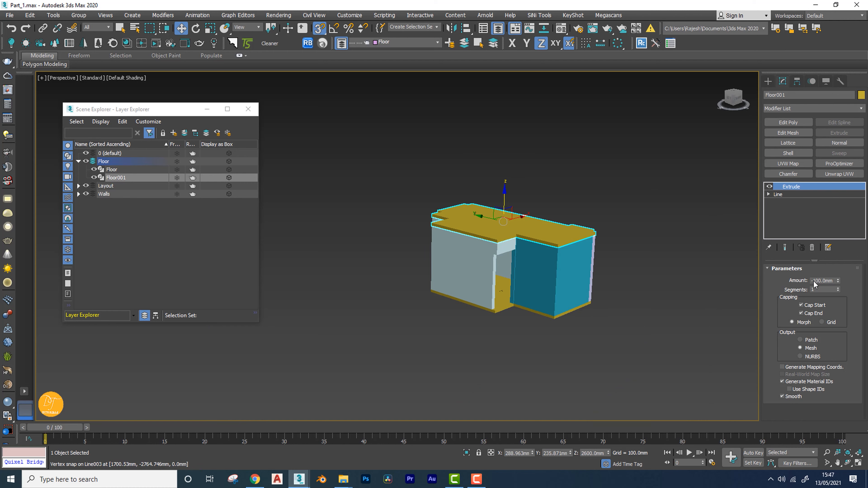
Remove the Extrude modifier from the upper slab and show the plan in a wireframe top view with the grid hidden.
{"action": "left_click", "coordinate": [812, 248]}
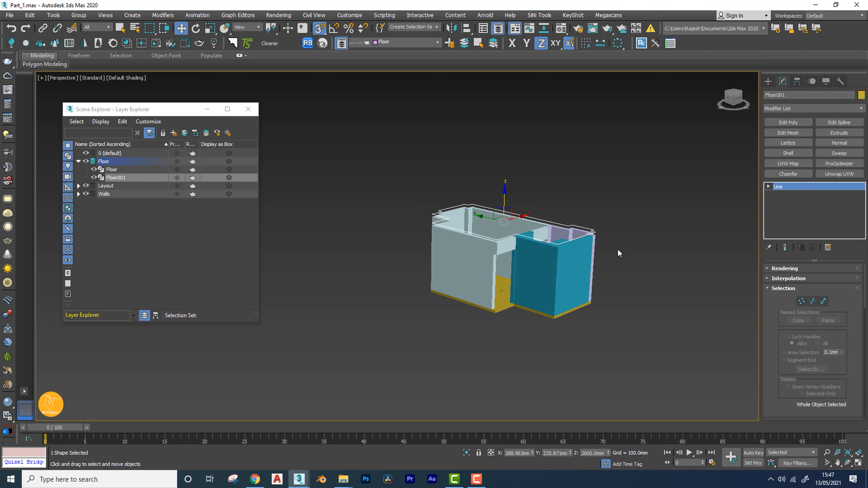
{"action": "key", "text": "t"}
{"action": "key", "text": "z"}
{"action": "scroll", "coordinate": [499, 273], "scroll_direction": "down", "scroll_amount": 3}
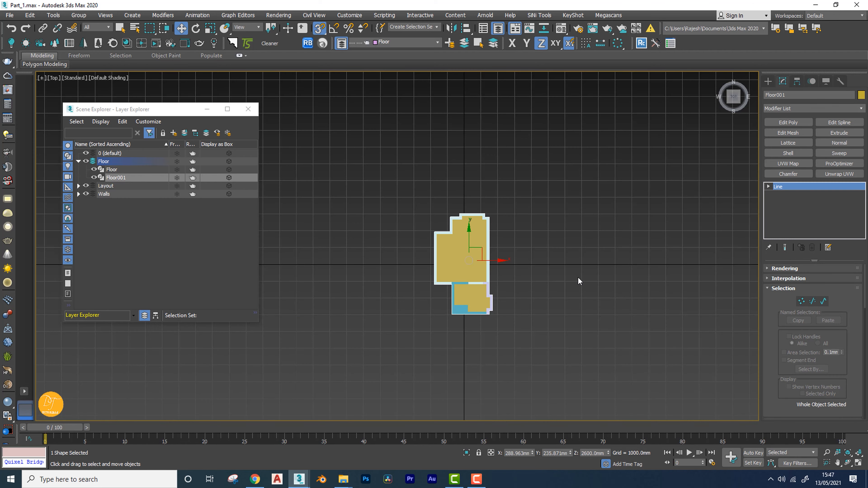
{"action": "key", "text": "F3"}
{"action": "scroll", "coordinate": [465, 254], "scroll_direction": "up", "scroll_amount": 1}
{"action": "scroll", "coordinate": [465, 254], "scroll_direction": "up", "scroll_amount": 2}
{"action": "right_click", "coordinate": [613, 266]}
{"action": "left_click", "coordinate": [632, 217]}
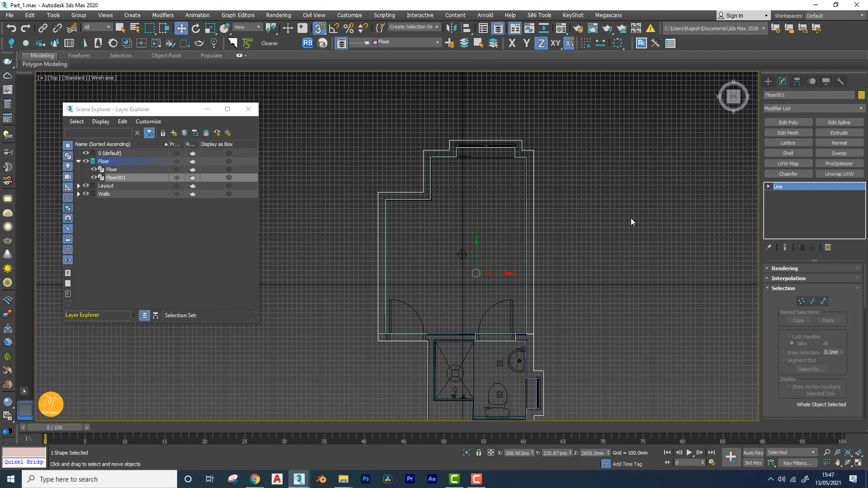
{"action": "middle_click_drag", "start_coordinate": [630, 217], "coordinate": [576, 222]}
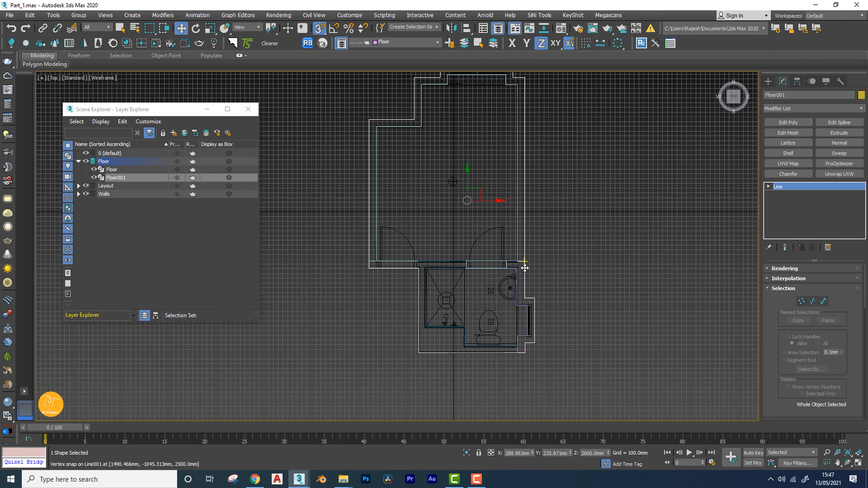
{"action": "key", "text": "g"}
{"action": "middle_click_drag", "start_coordinate": [523, 261], "coordinate": [496, 264]}
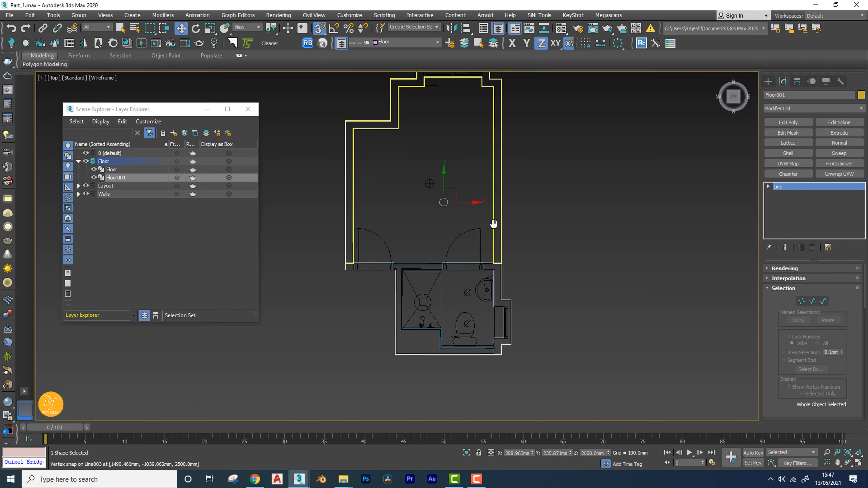
Isolate the ceiling outline together with the floor plan layout, and frame the ceiling outline in the top view.
{"action": "left_click", "coordinate": [450, 241], "text": "ctrl"}
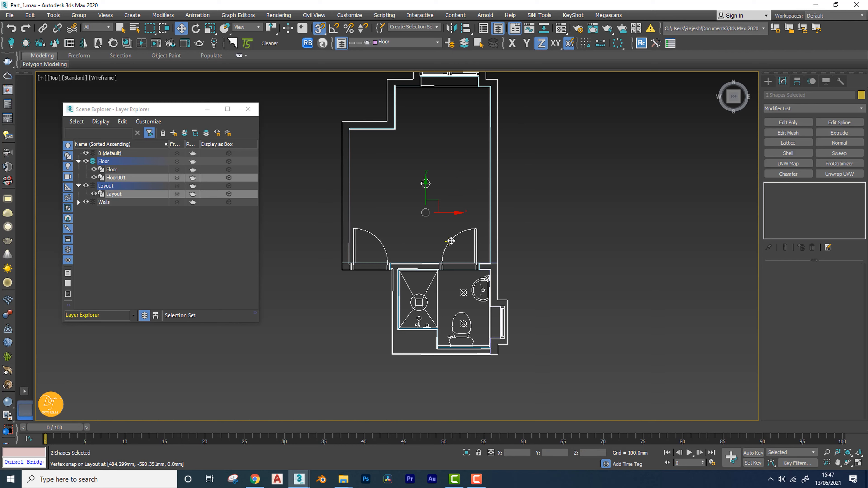
{"action": "key", "text": "alt+q"}
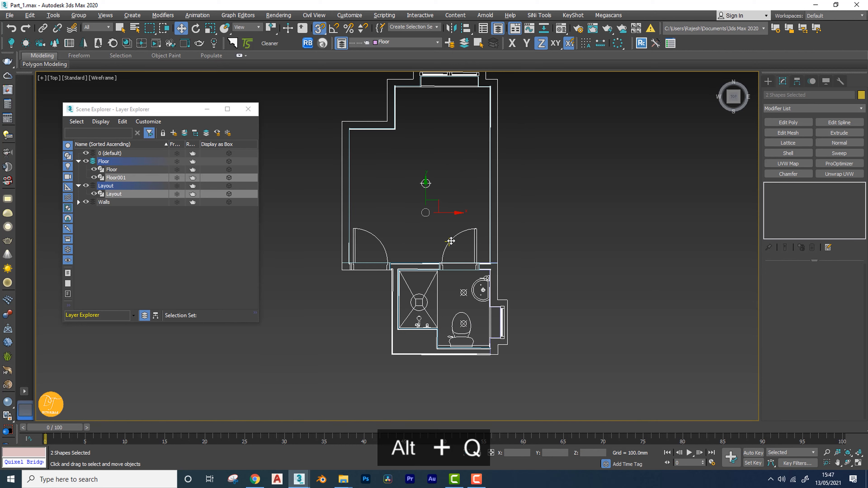
{"action": "middle_click_drag", "start_coordinate": [486, 250], "coordinate": [625, 214], "text": "alt"}
{"action": "left_click", "coordinate": [625, 215]}
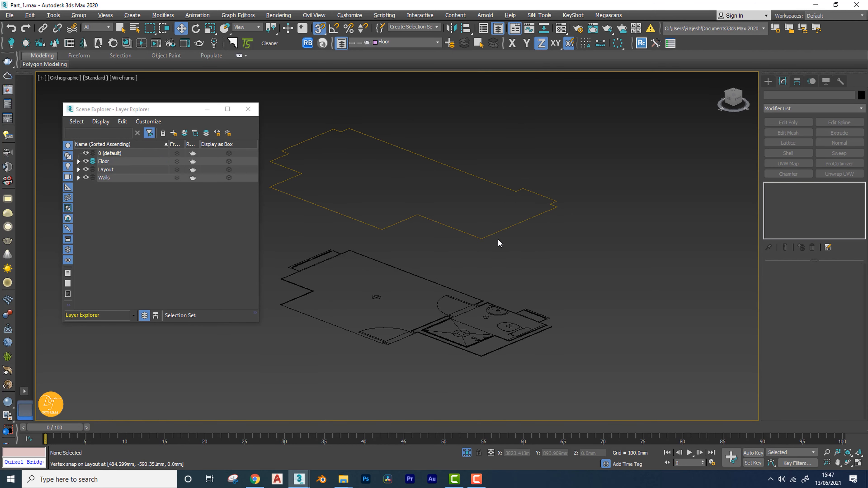
{"action": "left_click", "coordinate": [485, 238]}
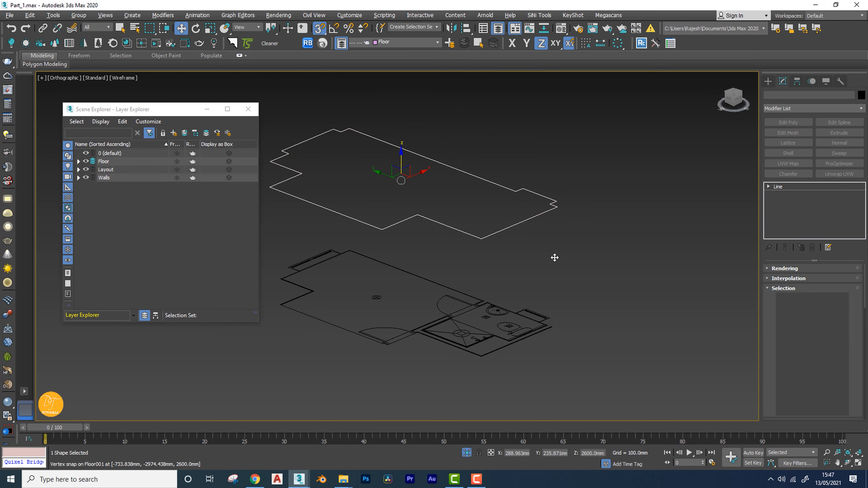
{"action": "key", "text": "t"}
{"action": "key", "text": "z"}
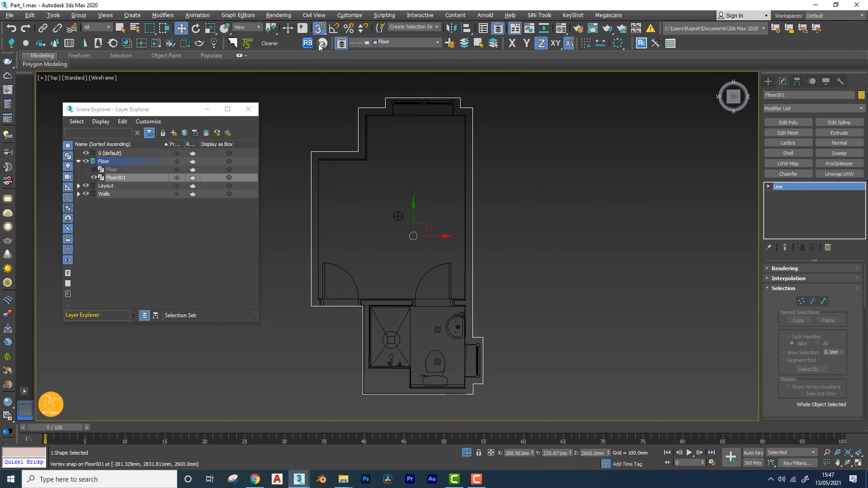
Switch to 2.5D snapping and draw a circle of about 60 mm radius over the crossed-circle symbol on the toilet.
{"action": "left_click_drag", "start_coordinate": [320, 28], "coordinate": [321, 70]}
{"action": "left_click", "coordinate": [322, 62]}
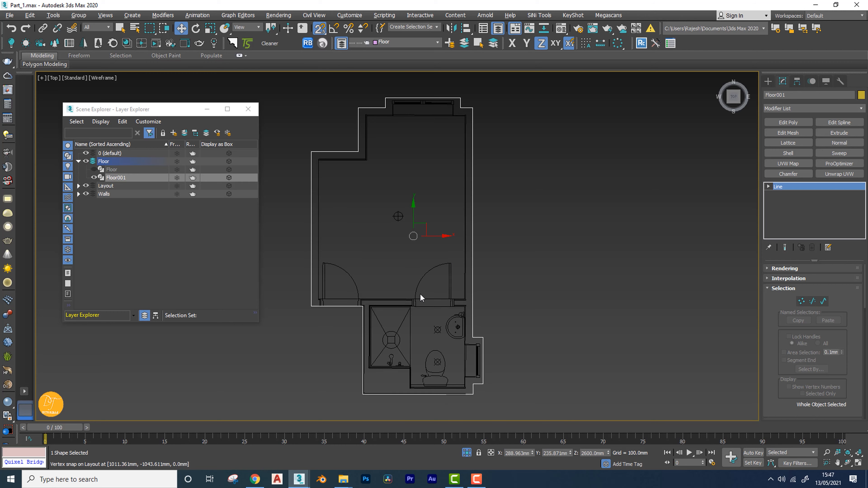
{"action": "scroll", "coordinate": [420, 292], "scroll_direction": "up", "scroll_amount": 6}
{"action": "scroll", "coordinate": [462, 296], "scroll_direction": "down", "scroll_amount": 5}
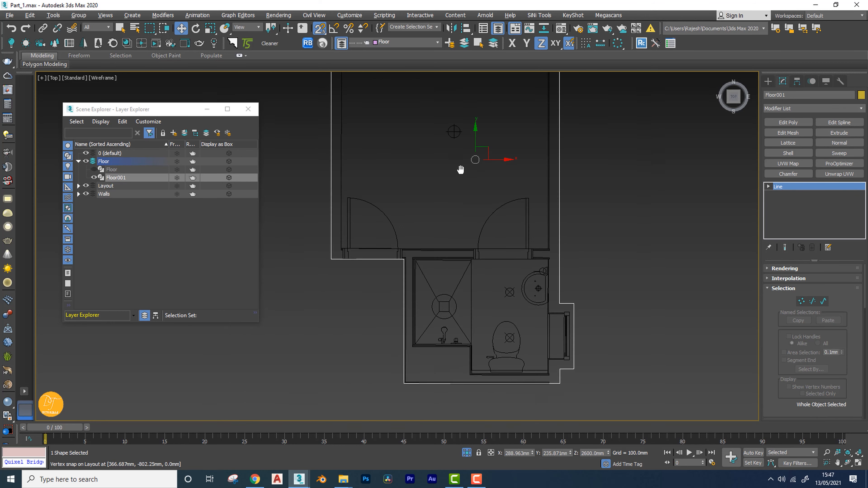
{"action": "scroll", "coordinate": [477, 283], "scroll_direction": "up", "scroll_amount": 8}
{"action": "scroll", "coordinate": [483, 265], "scroll_direction": "down", "scroll_amount": 10}
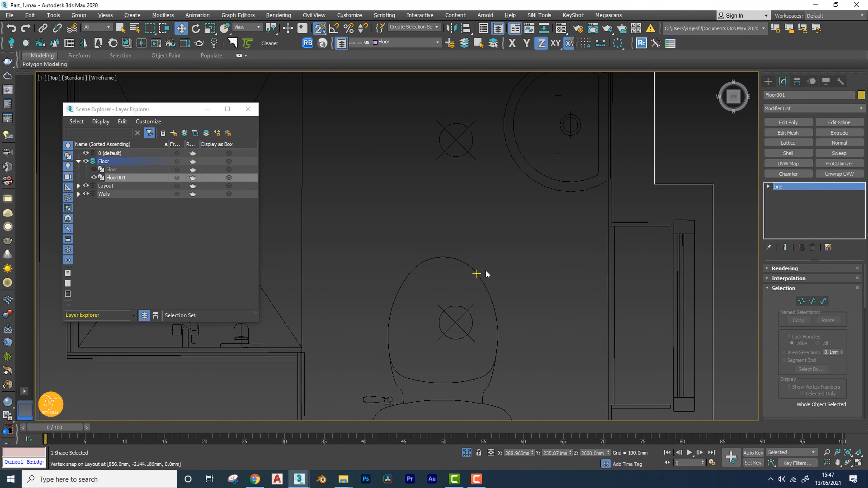
{"action": "middle_click_drag", "start_coordinate": [487, 237], "coordinate": [476, 208]}
{"action": "scroll", "coordinate": [483, 265], "scroll_direction": "up", "scroll_amount": 5}
{"action": "left_click", "coordinate": [715, 194]}
{"action": "left_click", "coordinate": [768, 81]}
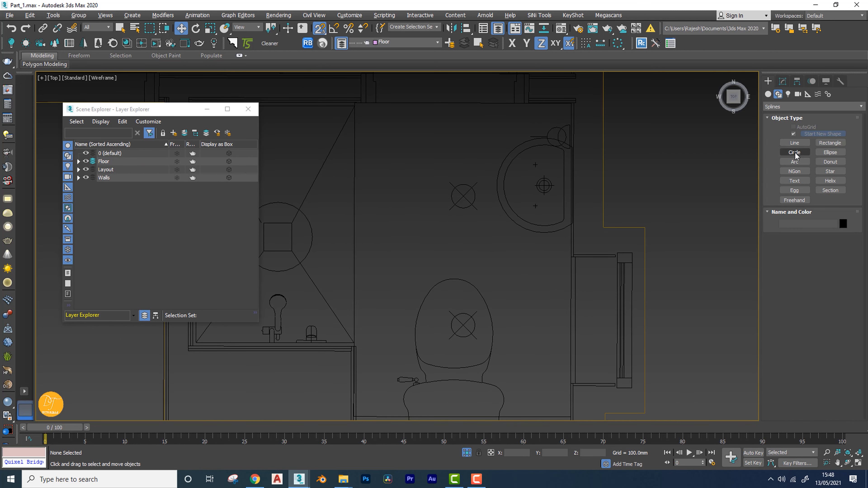
{"action": "left_click", "coordinate": [793, 154]}
{"action": "scroll", "coordinate": [467, 332], "scroll_direction": "up", "scroll_amount": 3}
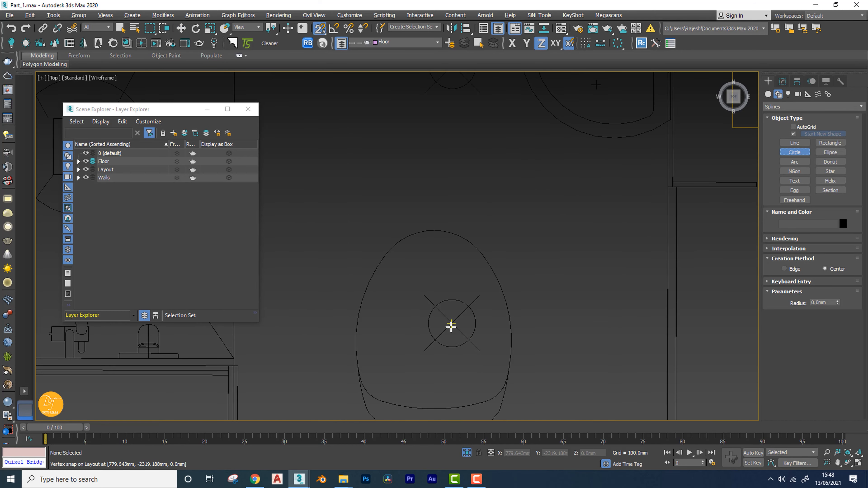
{"action": "left_click_drag", "start_coordinate": [451, 326], "coordinate": [462, 304]}
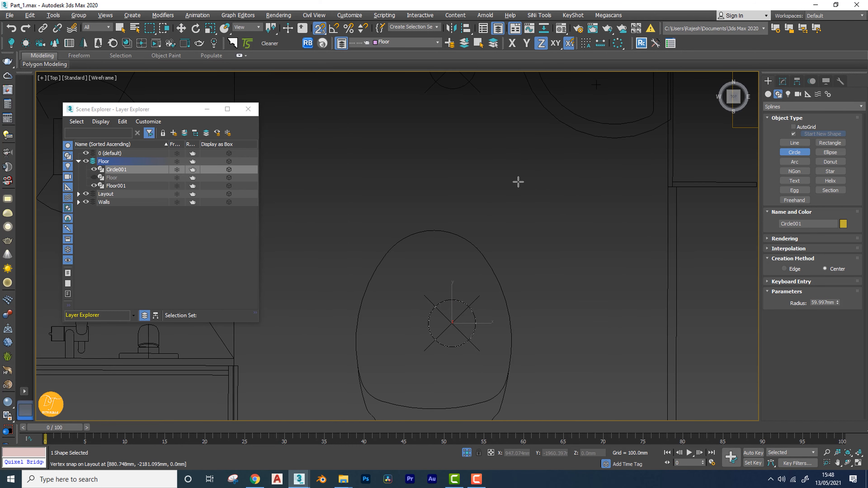
Draw a second circle of about 60 mm radius over the crossed-circle symbol beside the washbasin.
{"action": "scroll", "coordinate": [442, 179], "scroll_direction": "down", "scroll_amount": 3}
{"action": "scroll", "coordinate": [430, 202], "scroll_direction": "up", "scroll_amount": 3}
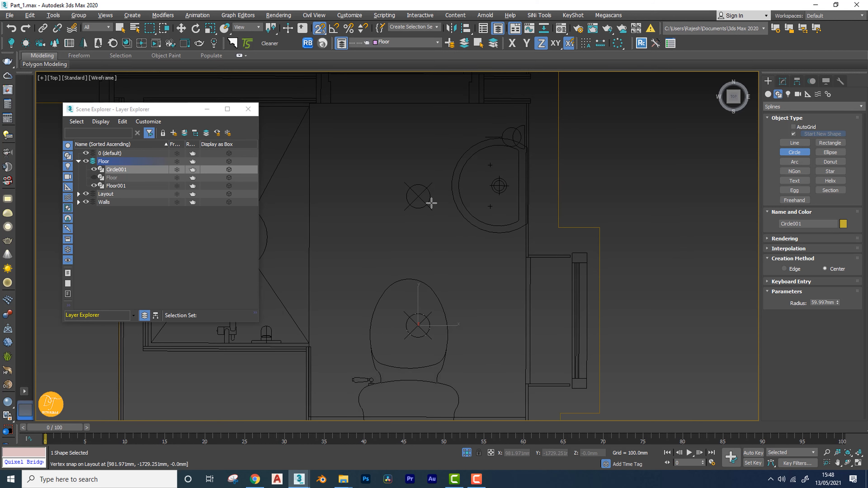
{"action": "left_click_drag", "start_coordinate": [407, 193], "coordinate": [417, 185]}
{"action": "right_click", "coordinate": [436, 229]}
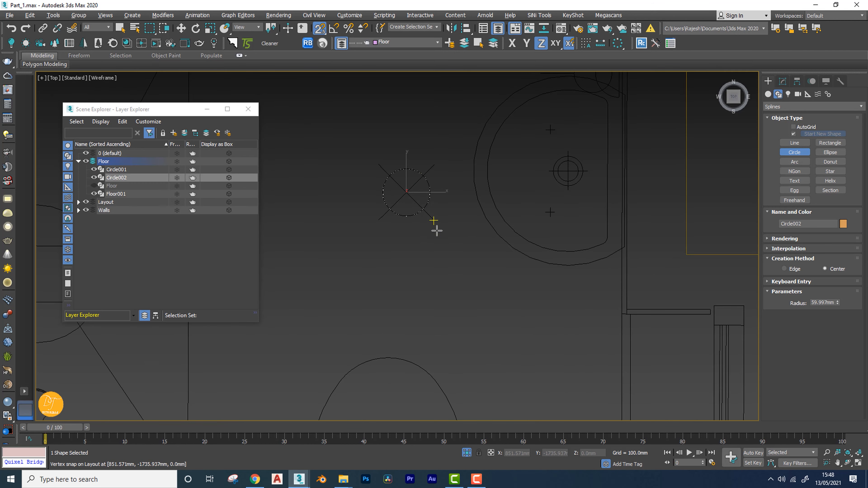
Select both circles in the perspective view and raise them about 119 mm above the layout.
{"action": "scroll", "coordinate": [477, 286], "scroll_direction": "down", "scroll_amount": 2}
{"action": "key", "text": "p"}
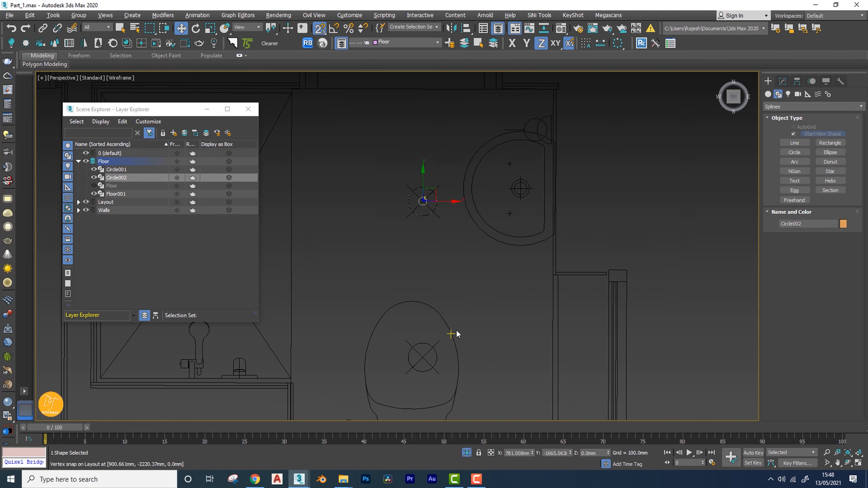
{"action": "mouse_move", "coordinate": [455, 334]}
{"action": "middle_mouse_down", "text": "alt"}
{"action": "mouse_move", "coordinate": [484, 294]}
{"action": "mouse_move", "coordinate": [520, 298]}
{"action": "middle_mouse_up", "text": "alt"}
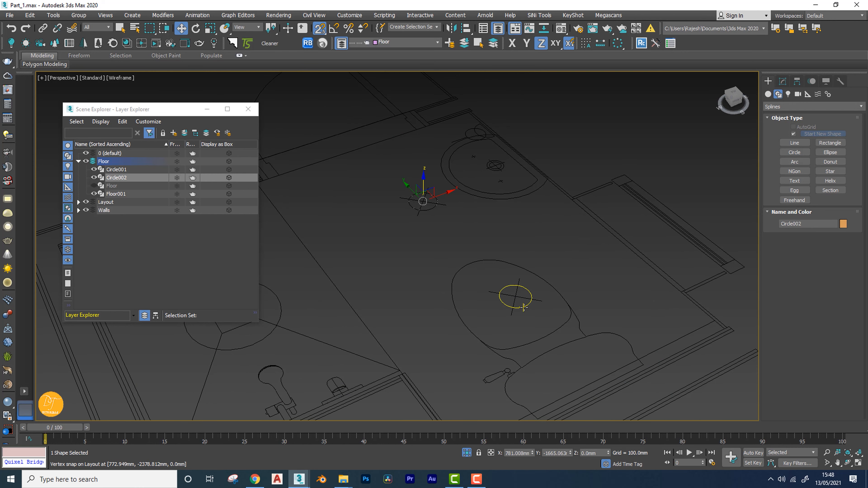
{"action": "left_click", "coordinate": [516, 287], "text": "ctrl"}
{"action": "left_click", "coordinate": [468, 223]}
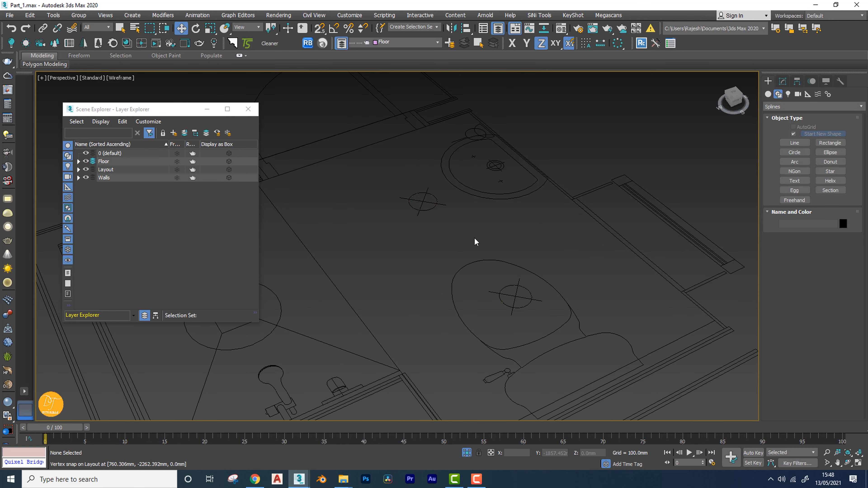
{"action": "key", "text": "ctrl+z"}
{"action": "left_click_drag", "start_coordinate": [467, 229], "coordinate": [469, 197]}
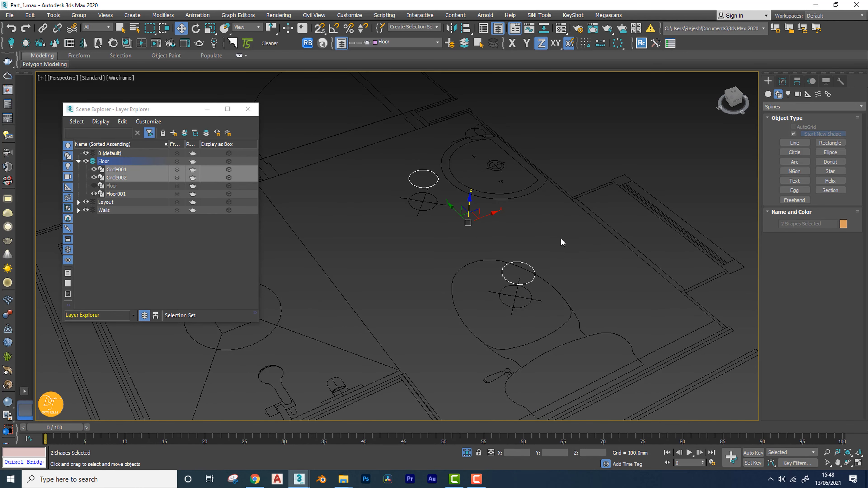
Convert the circle over the toilet to an Editable Spline.
{"action": "left_click", "coordinate": [561, 242]}
{"action": "left_click", "coordinate": [518, 284]}
{"action": "left_click", "coordinate": [783, 81]}
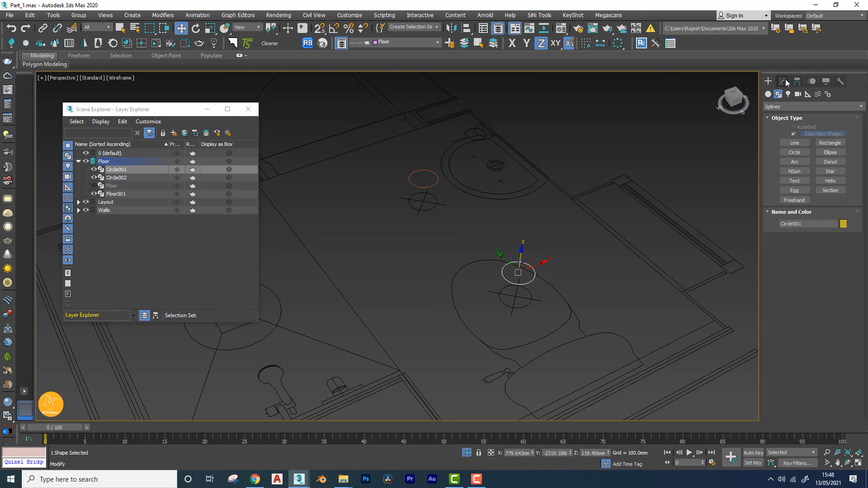
{"action": "right_click", "coordinate": [785, 193]}
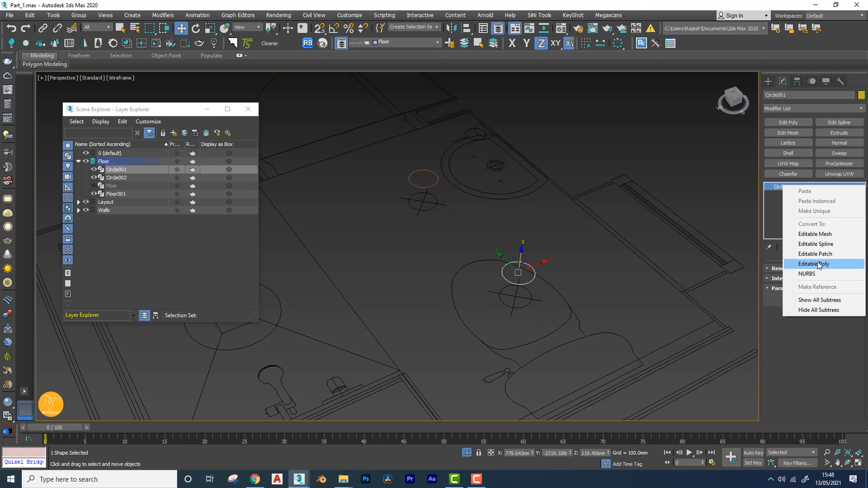
{"action": "left_click", "coordinate": [809, 244]}
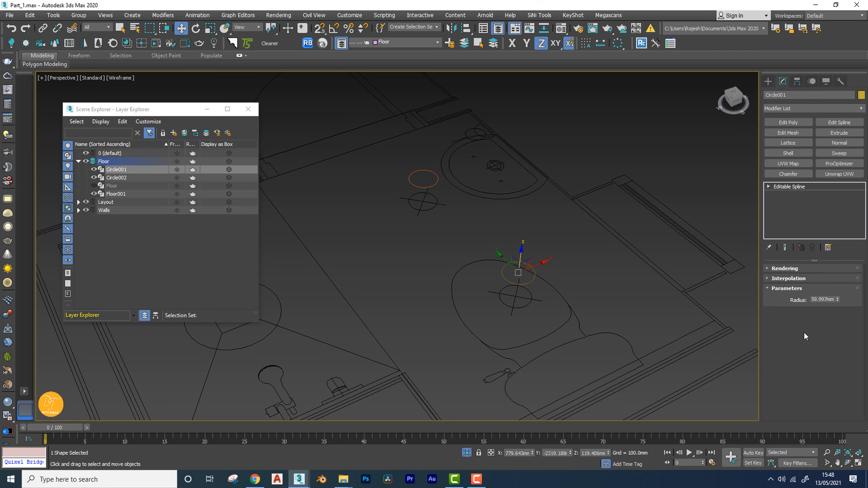
Attach the circle beside the washbasin to the converted circle so both form one shape.
{"action": "scroll", "coordinate": [788, 363], "scroll_direction": "down", "scroll_amount": 3}
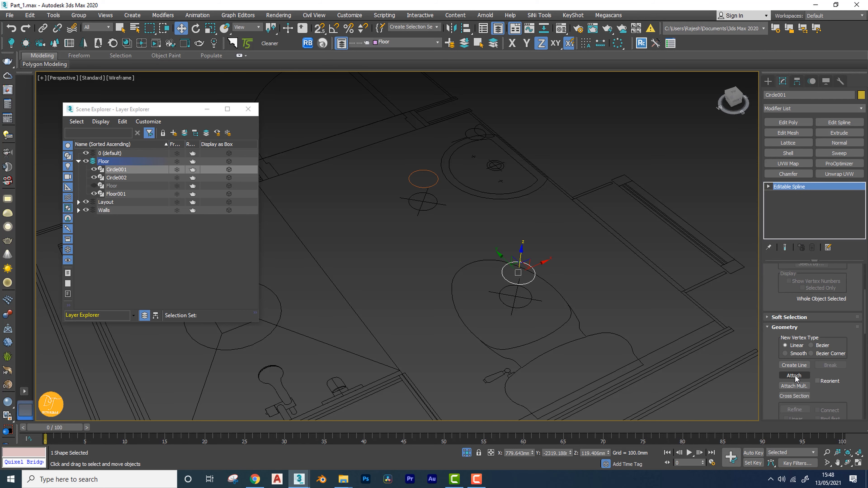
{"action": "left_click", "coordinate": [794, 375]}
{"action": "left_click", "coordinate": [437, 183]}
{"action": "key", "text": "w"}
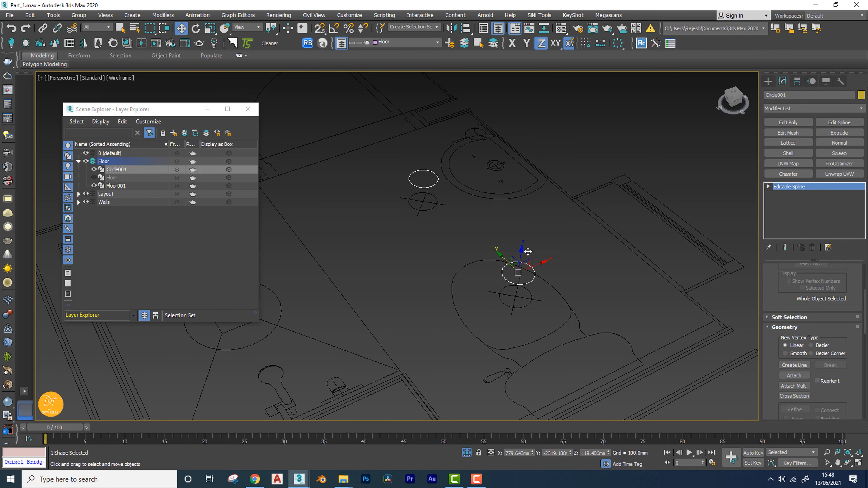
Align the circles shape to the raised floor outline in Z position only, current minimum to target maximum.
{"action": "middle_click_drag", "start_coordinate": [533, 260], "coordinate": [542, 308], "text": "alt"}
{"action": "middle_click_drag", "start_coordinate": [565, 279], "coordinate": [566, 293]}
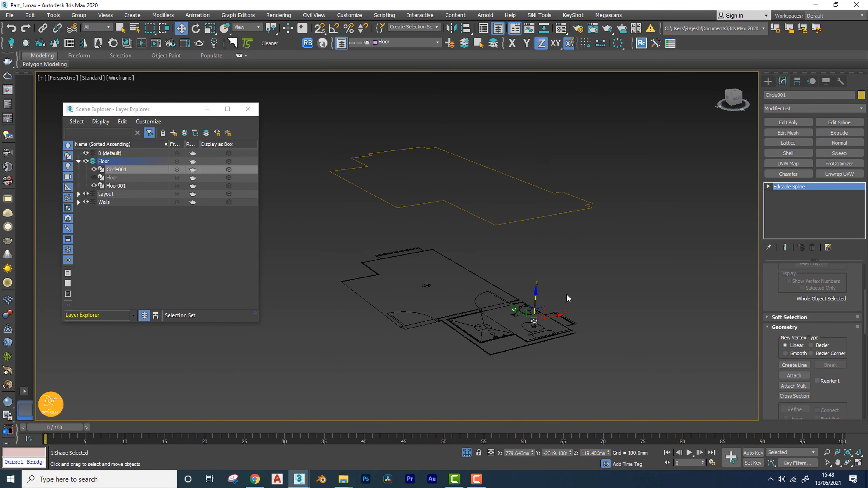
{"action": "key", "text": "alt+a"}
{"action": "left_click", "coordinate": [570, 214]}
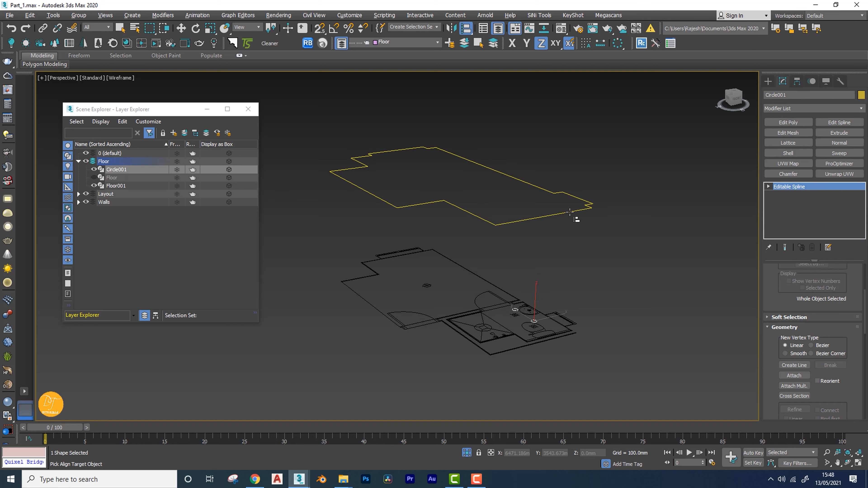
{"action": "left_click", "coordinate": [146, 353]}
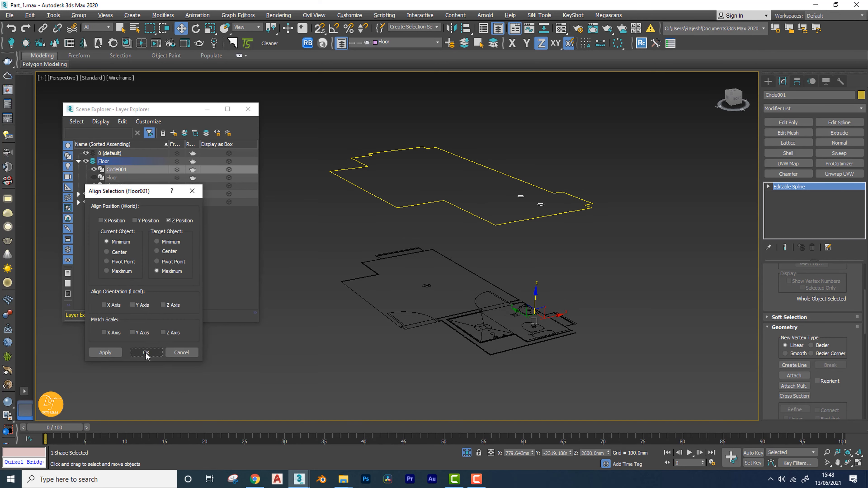
Attach the circles shape to the raised floor outline so both form one spline object.
{"action": "middle_click_drag", "start_coordinate": [428, 310], "coordinate": [490, 295], "text": "alt"}
{"action": "key", "text": "f"}
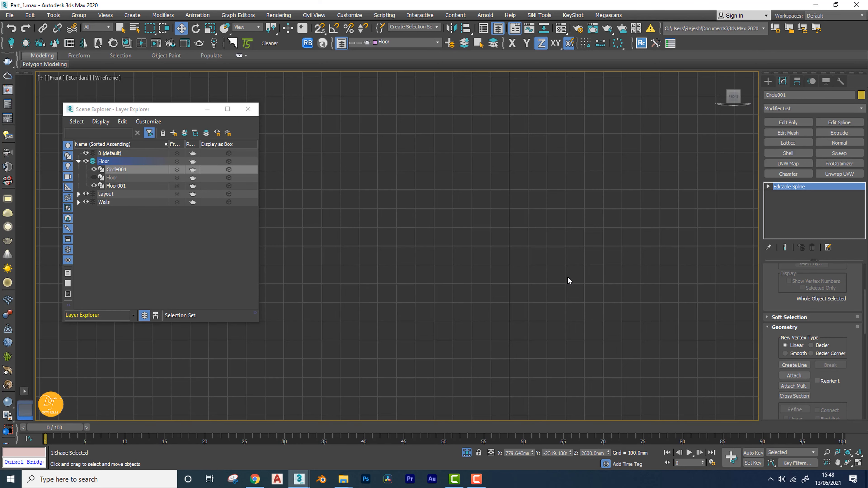
{"action": "scroll", "coordinate": [576, 281], "scroll_direction": "down", "scroll_amount": 3}
{"action": "middle_click_drag", "start_coordinate": [508, 300], "coordinate": [482, 313]}
{"action": "key", "text": "p"}
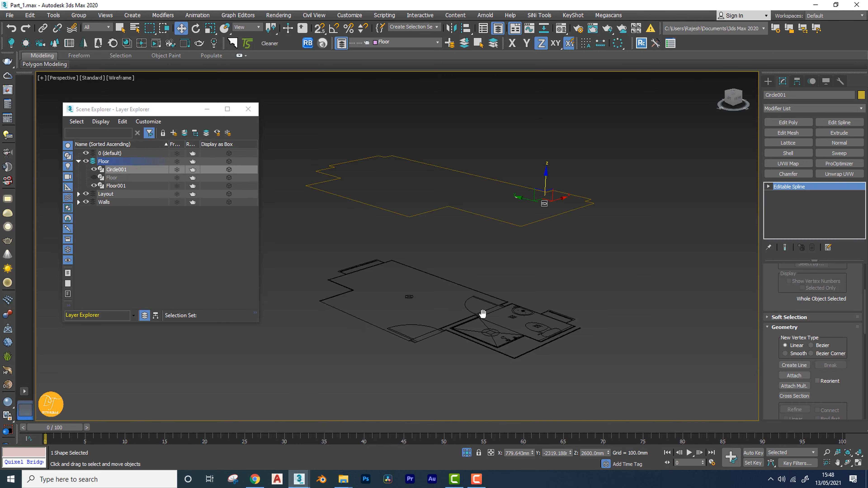
{"action": "left_click", "coordinate": [559, 220]}
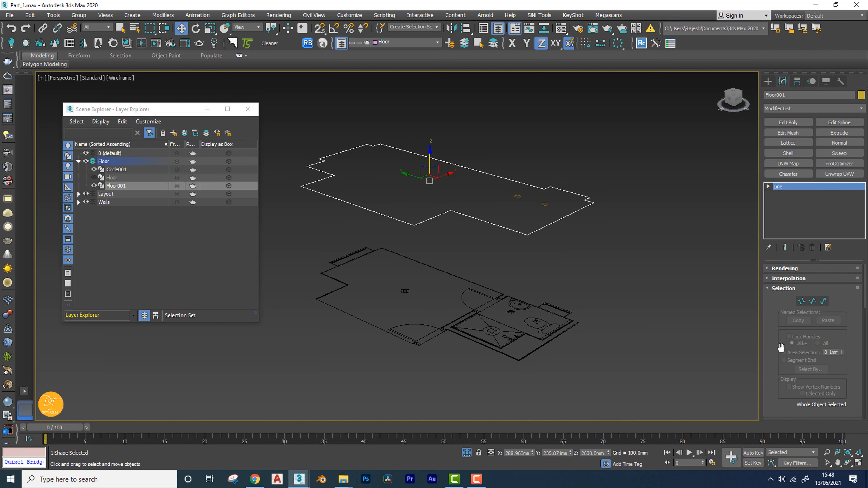
{"action": "scroll", "coordinate": [796, 348], "scroll_direction": "down", "scroll_amount": 5}
{"action": "scroll", "coordinate": [784, 305], "scroll_direction": "down", "scroll_amount": 3}
{"action": "left_click", "coordinate": [794, 330]}
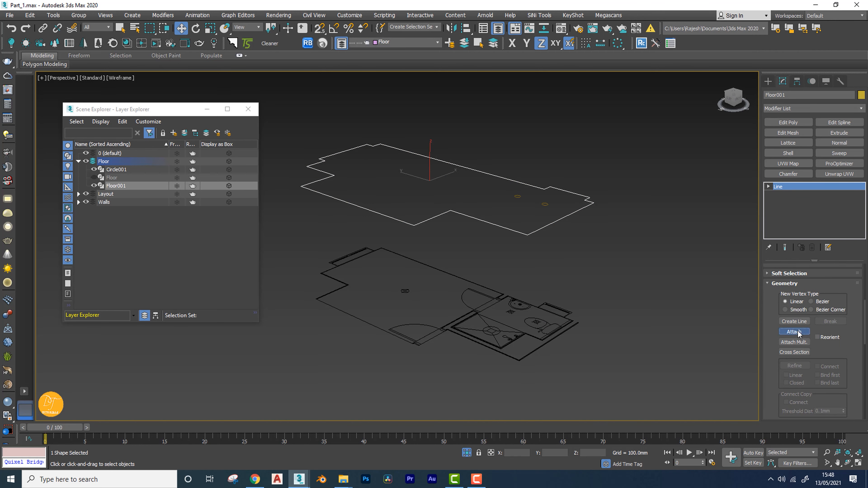
{"action": "left_click", "coordinate": [545, 205]}
{"action": "right_click", "coordinate": [656, 265]}
{"action": "key", "text": "w"}
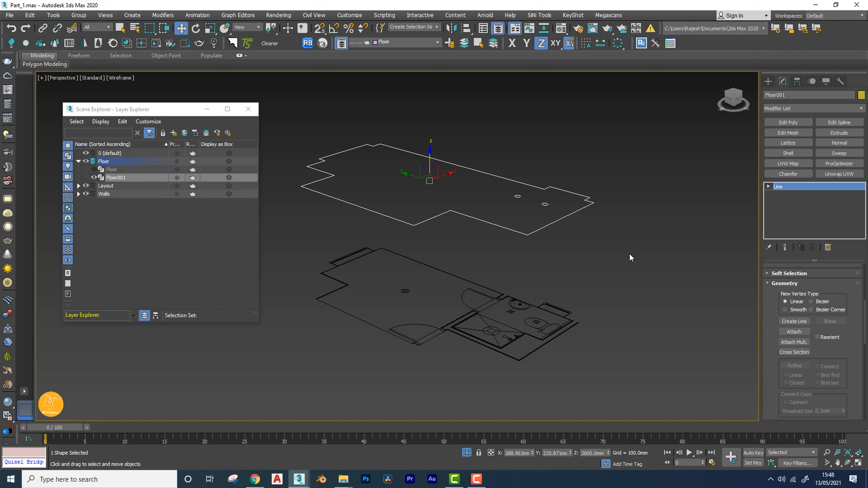
Examine the combined outline from above and check the circles' positions against the washbasin and toilet light symbols.
{"action": "middle_click_drag", "start_coordinate": [627, 254], "coordinate": [648, 259], "text": "alt"}
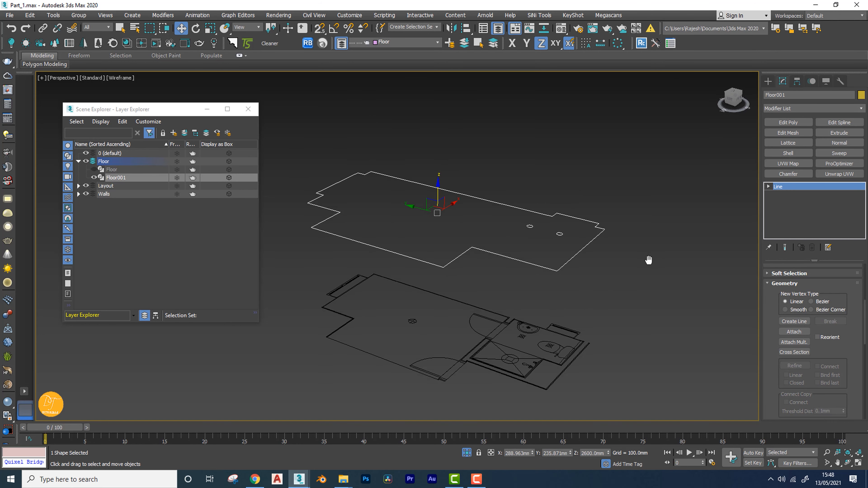
{"action": "key", "text": "t"}
{"action": "scroll", "coordinate": [502, 291], "scroll_direction": "down", "scroll_amount": 5}
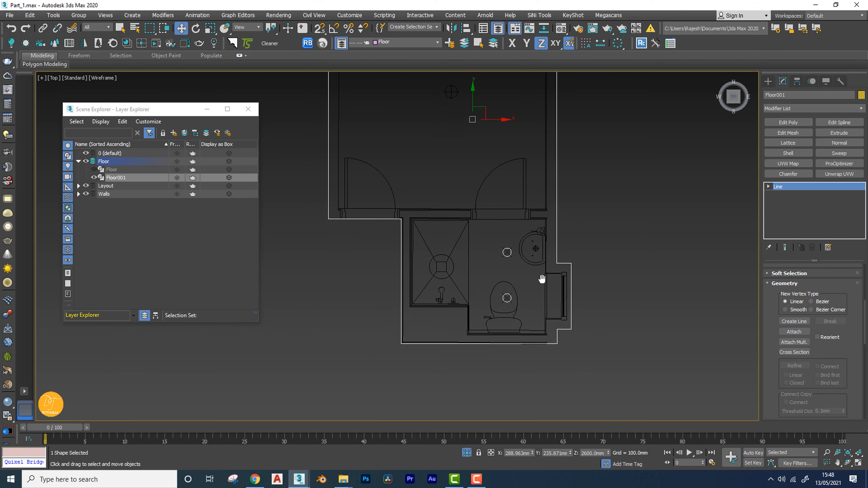
{"action": "scroll", "coordinate": [529, 259], "scroll_direction": "up", "scroll_amount": 3}
{"action": "scroll", "coordinate": [537, 288], "scroll_direction": "down", "scroll_amount": 5}
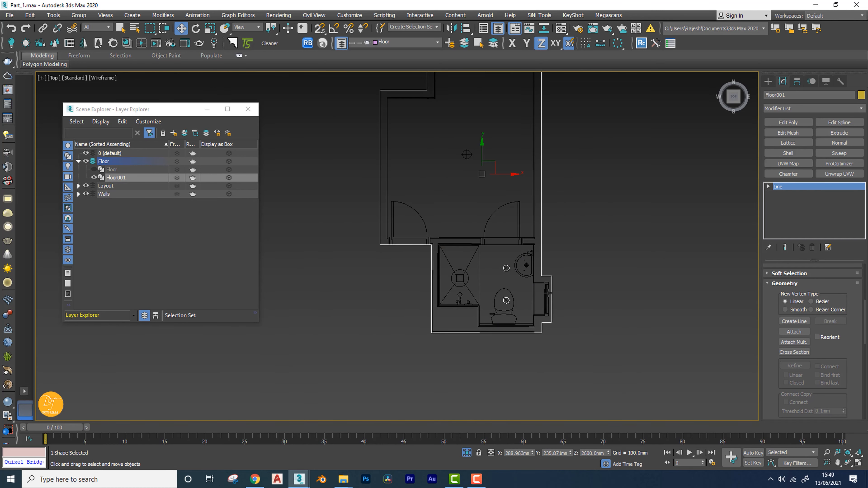
{"action": "scroll", "coordinate": [547, 293], "scroll_direction": "up", "scroll_amount": 5}
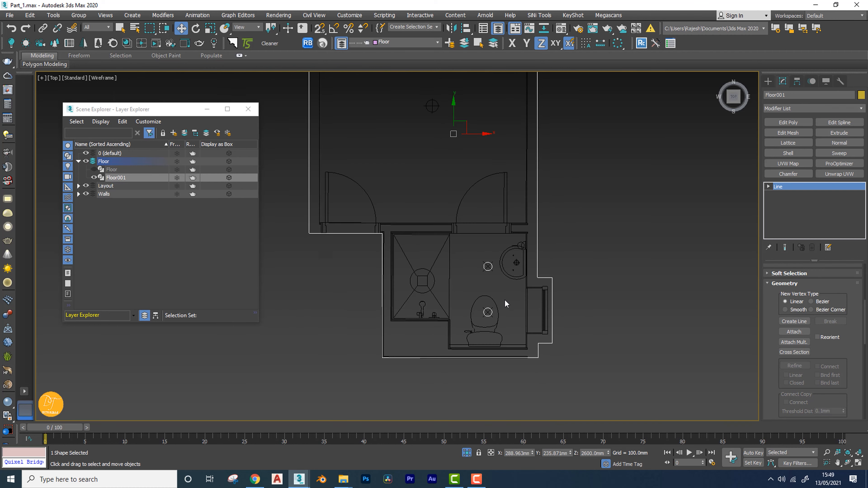
{"action": "middle_click_drag", "start_coordinate": [510, 252], "coordinate": [557, 248], "text": "alt"}
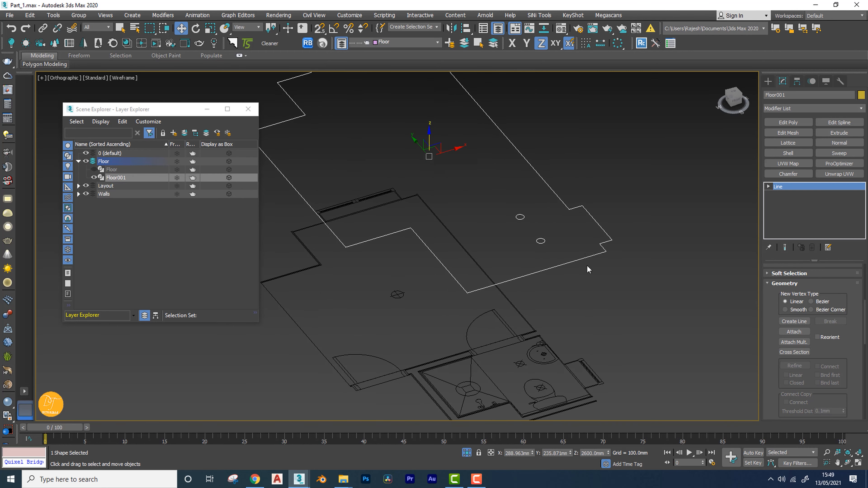
{"action": "key", "text": "p"}
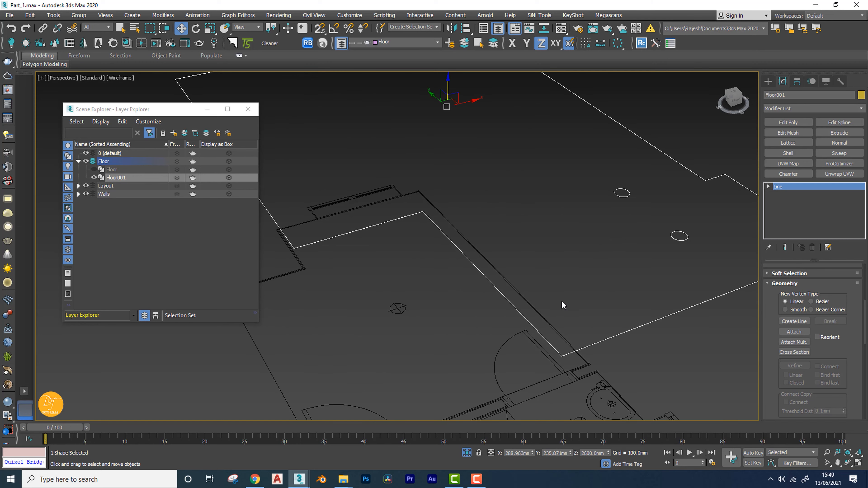
Show the perspective view shaded and extrude the raised outline with its circular cut-outs by 50 mm.
{"action": "scroll", "coordinate": [562, 300], "scroll_direction": "down", "scroll_amount": 5}
{"action": "mouse_move", "coordinate": [582, 296]}
{"action": "middle_mouse_down", "text": "alt"}
{"action": "mouse_move", "coordinate": [549, 300]}
{"action": "mouse_move", "coordinate": [552, 308]}
{"action": "middle_mouse_up", "text": "alt"}
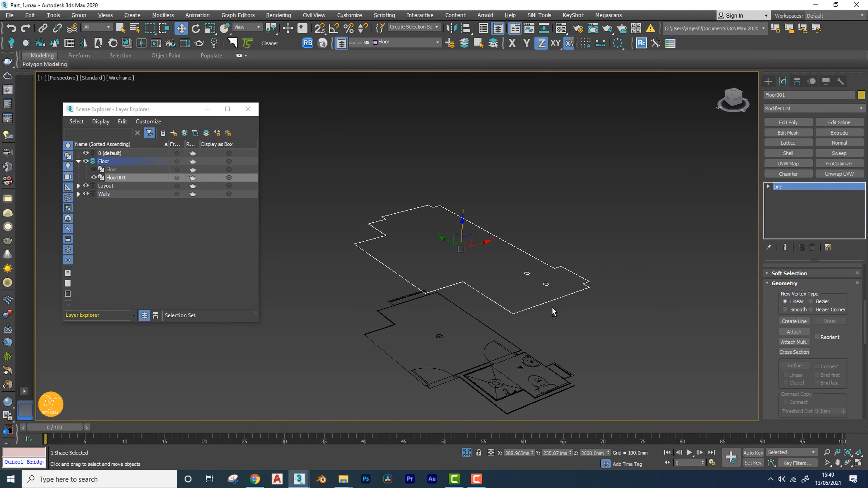
{"action": "key", "text": "F3"}
{"action": "scroll", "coordinate": [526, 280], "scroll_direction": "up", "scroll_amount": 5}
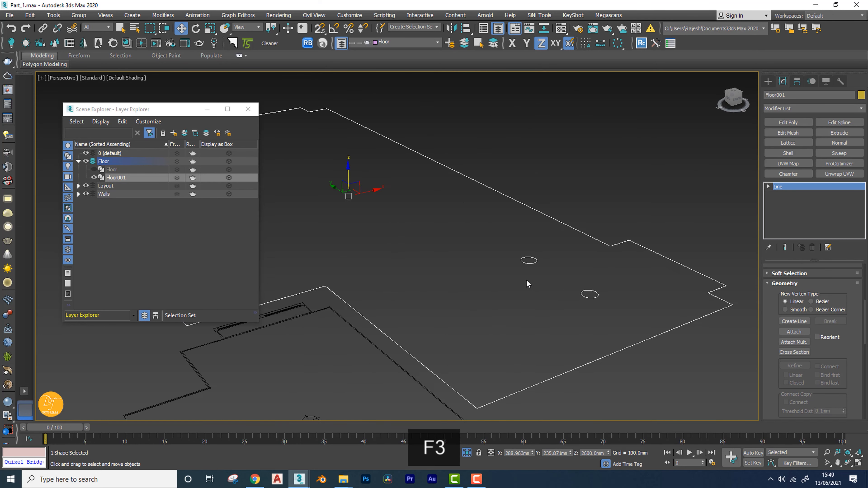
{"action": "left_click", "coordinate": [839, 132]}
{"action": "middle_click_drag", "start_coordinate": [604, 316], "coordinate": [622, 322], "text": "alt"}
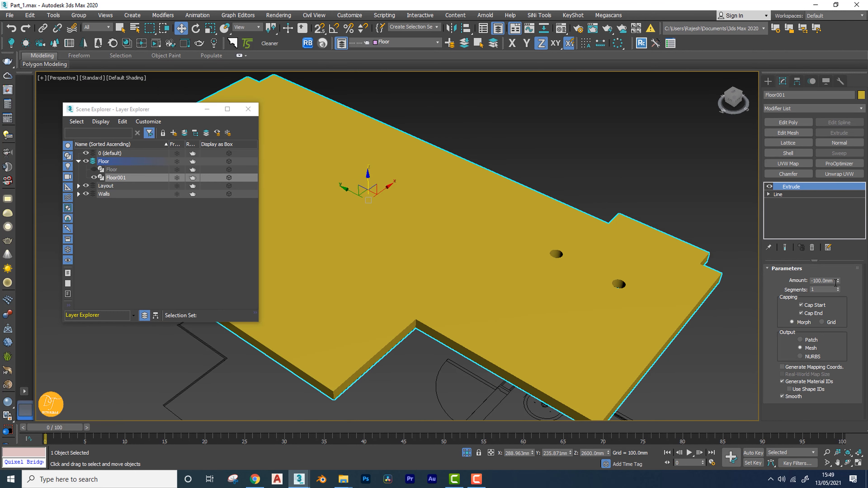
{"action": "type", "text": "50"}
{"action": "key", "text": "Return"}
Clone the ceiling slab as a copy and align it in Z so it sits directly on top of the original.
{"action": "scroll", "coordinate": [411, 254], "scroll_direction": "up", "scroll_amount": 3}
{"action": "middle_click_drag", "start_coordinate": [411, 254], "coordinate": [539, 323], "text": "alt"}
{"action": "scroll", "coordinate": [573, 230], "scroll_direction": "down", "scroll_amount": 3}
{"action": "scroll", "coordinate": [597, 323], "scroll_direction": "up", "scroll_amount": 3}
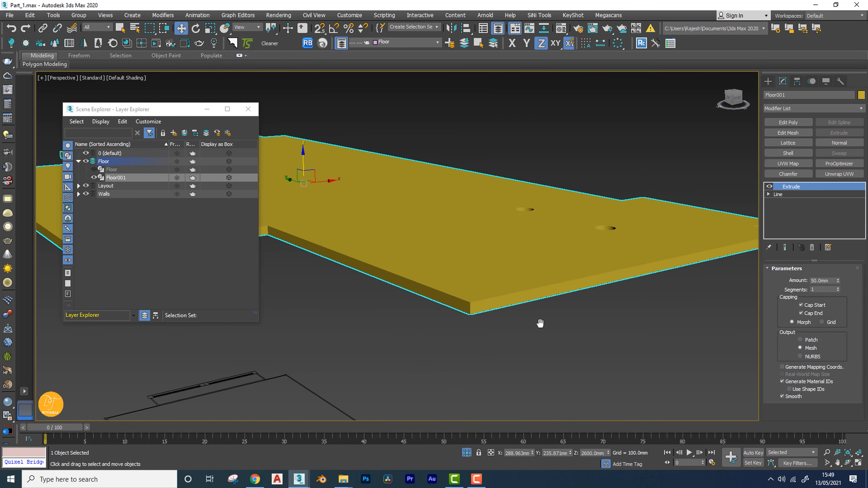
{"action": "key", "text": "ctrl+v"}
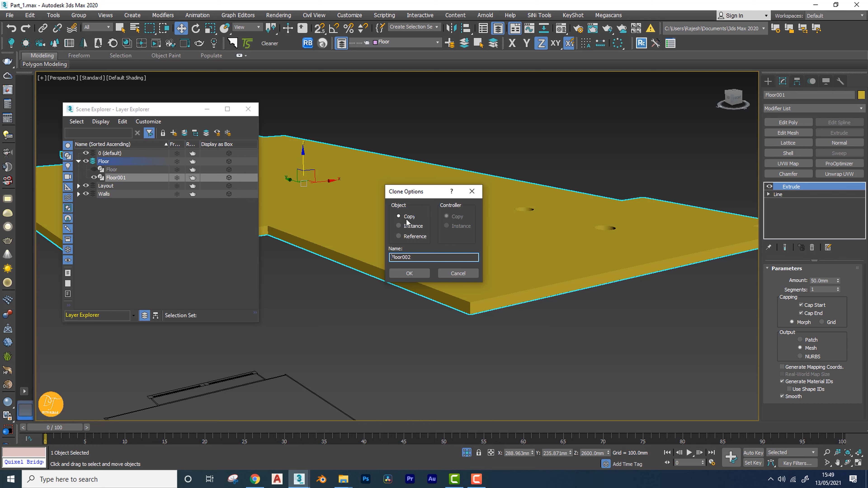
{"action": "left_click", "coordinate": [410, 274]}
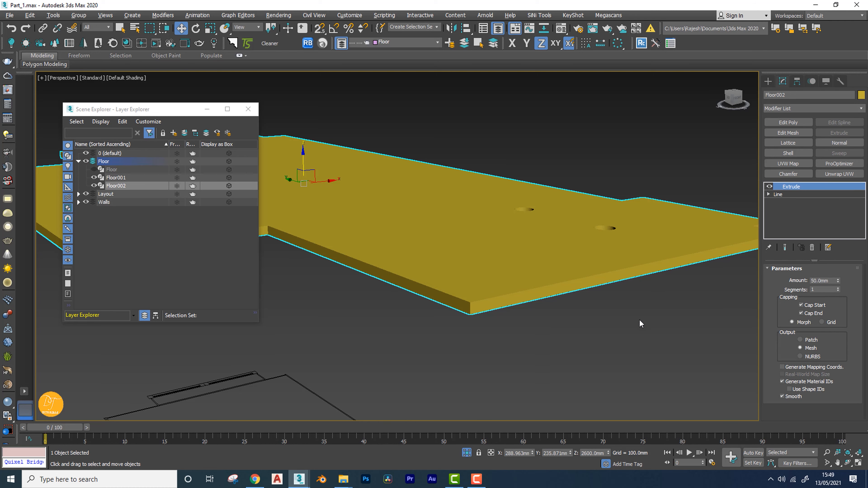
{"action": "key", "text": "alt+a"}
{"action": "left_click", "coordinate": [518, 266]}
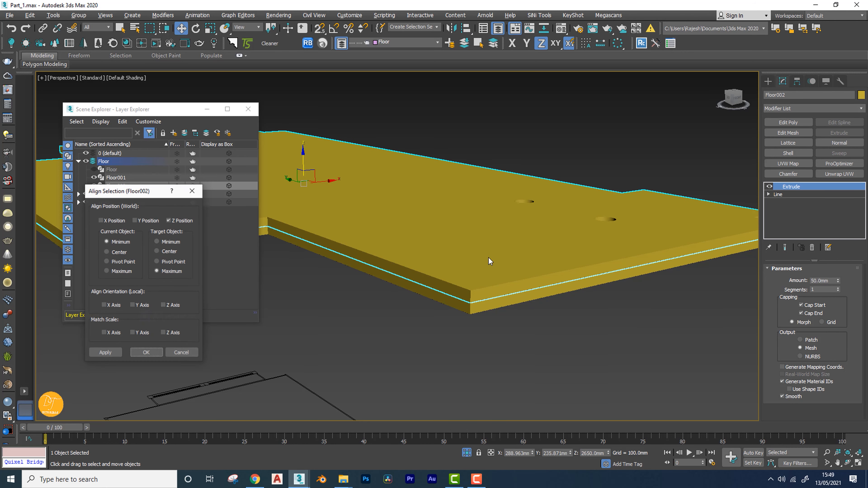
{"action": "left_click", "coordinate": [147, 353]}
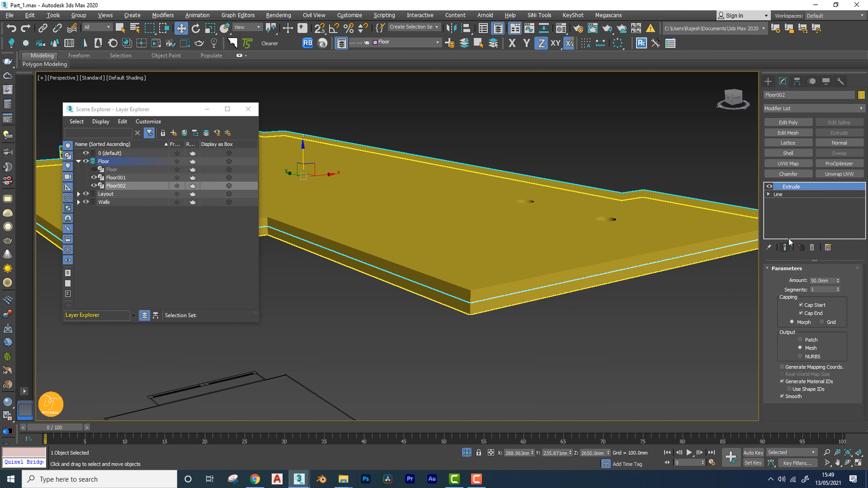
Delete the two circle splines from the upper slab's base line and return to its Extrude level.
{"action": "left_click", "coordinate": [769, 195]}
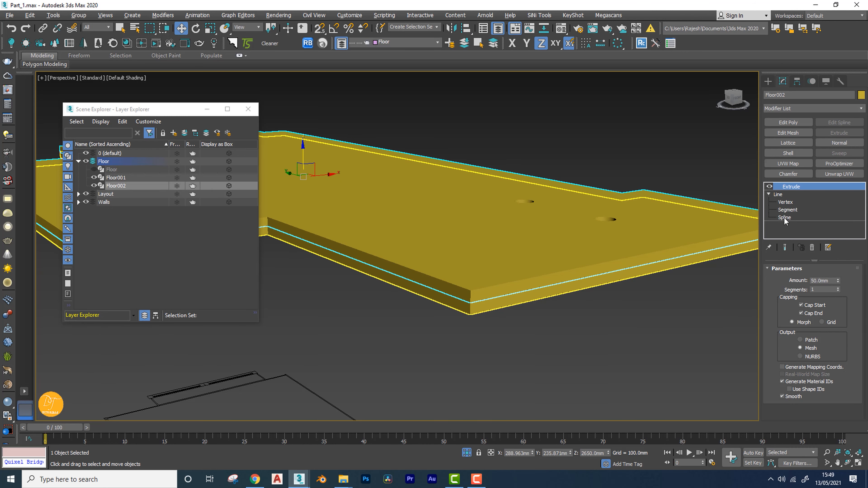
{"action": "left_click", "coordinate": [785, 218]}
{"action": "middle_click_drag", "start_coordinate": [578, 235], "coordinate": [615, 260], "text": "alt"}
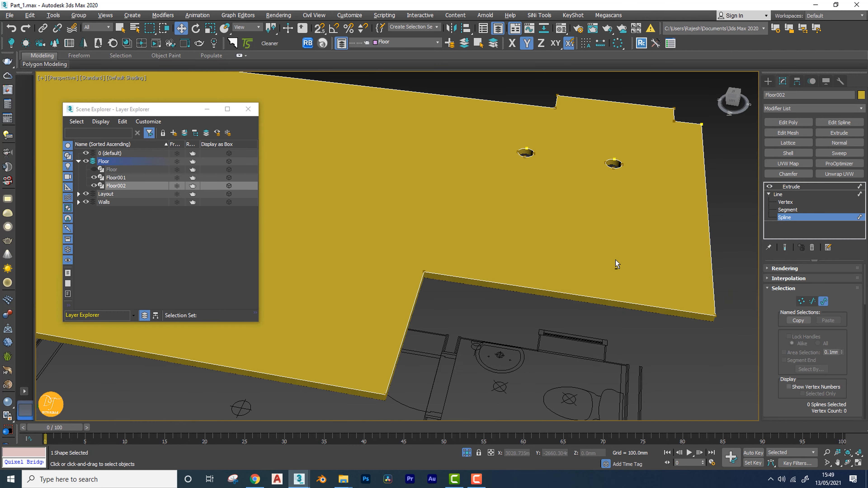
{"action": "middle_click_drag", "start_coordinate": [581, 172], "coordinate": [582, 237]}
{"action": "middle_click_drag", "start_coordinate": [507, 207], "coordinate": [558, 239], "text": "alt"}
{"action": "left_click_drag", "start_coordinate": [633, 246], "coordinate": [633, 247]}
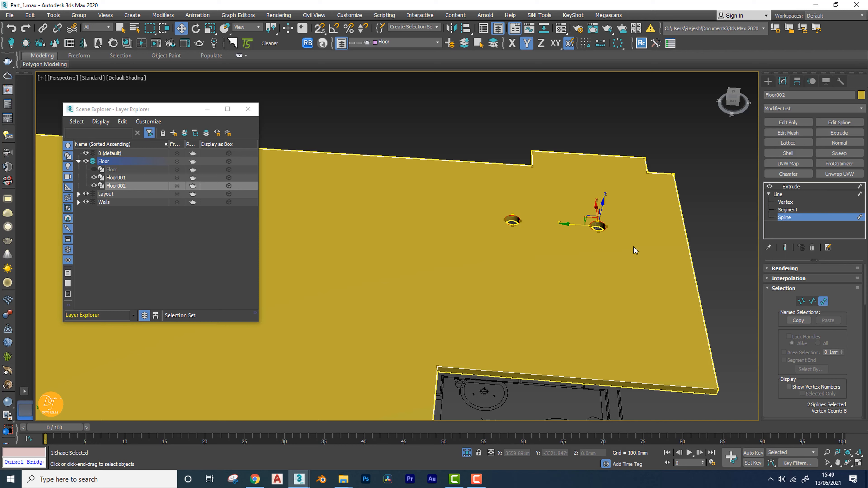
{"action": "left_click", "coordinate": [633, 247]}
{"action": "left_click", "coordinate": [784, 221]}
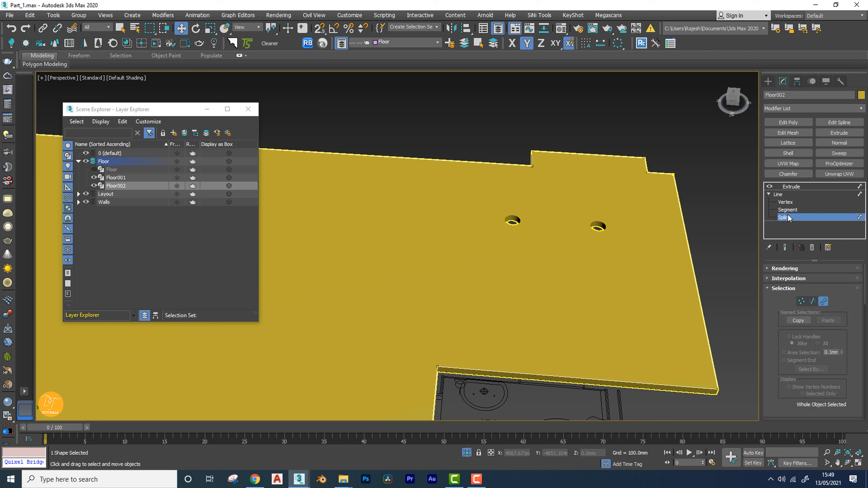
{"action": "left_click", "coordinate": [790, 188]}
Examine the two stacked ceiling slabs and their light openings from below.
{"action": "scroll", "coordinate": [616, 342], "scroll_direction": "down", "scroll_amount": 4}
{"action": "middle_click_drag", "start_coordinate": [616, 342], "coordinate": [583, 253], "text": "alt"}
{"action": "scroll", "coordinate": [583, 253], "scroll_direction": "up", "scroll_amount": 5}
{"action": "scroll", "coordinate": [584, 253], "scroll_direction": "down", "scroll_amount": 5}
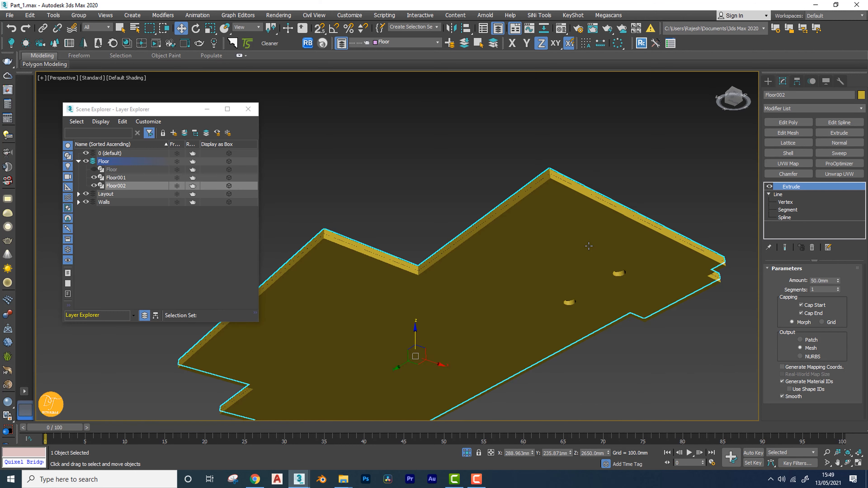
{"action": "left_click", "coordinate": [599, 122]}
{"action": "key", "text": "ctrl+a"}
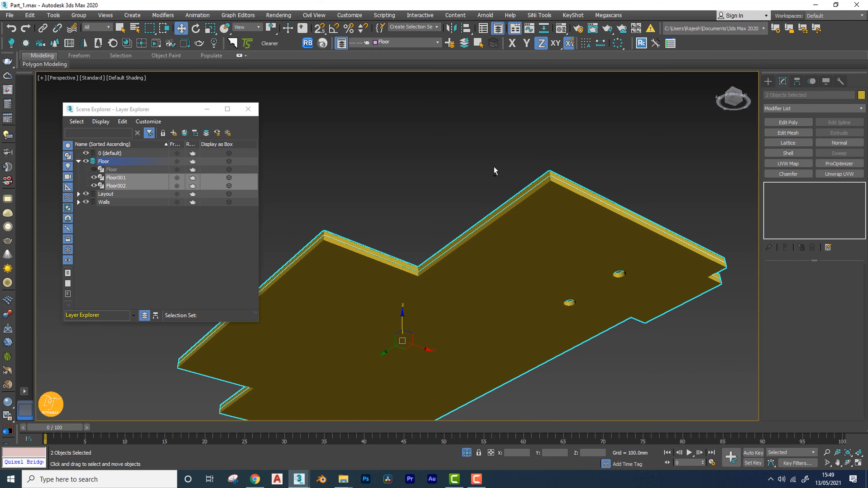
{"action": "middle_click_drag", "start_coordinate": [493, 168], "coordinate": [640, 214], "text": "alt"}
{"action": "left_click", "coordinate": [640, 213]}
{"action": "scroll", "coordinate": [641, 192], "scroll_direction": "up", "scroll_amount": 4}
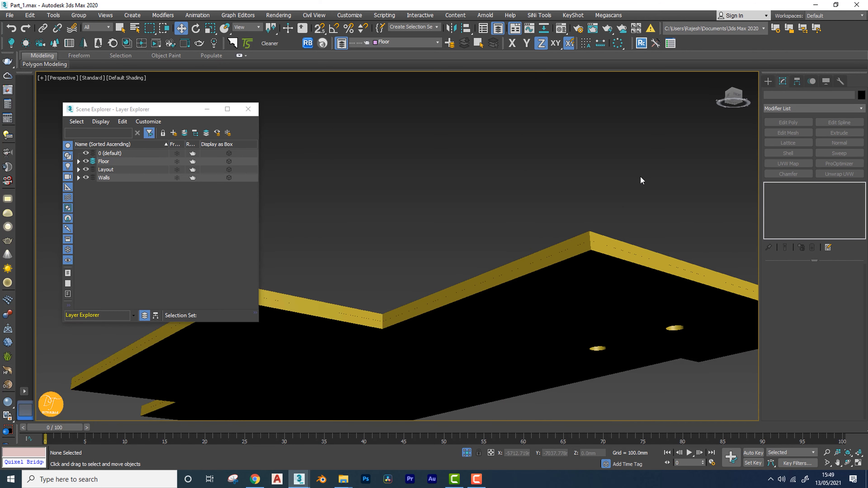
Group both ceiling slabs under the name "Ceiling".
{"action": "key", "text": "ctrl+a"}
{"action": "left_click", "coordinate": [78, 15]}
{"action": "left_click", "coordinate": [86, 24]}
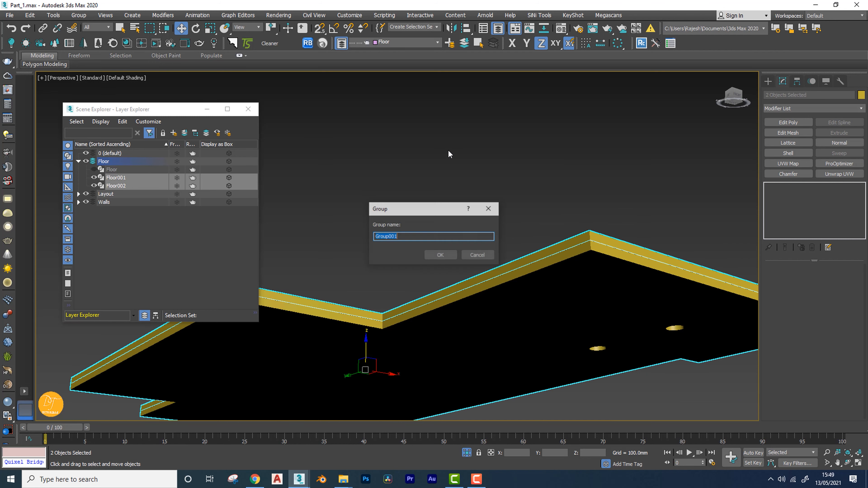
{"action": "type", "text": "Ce"}
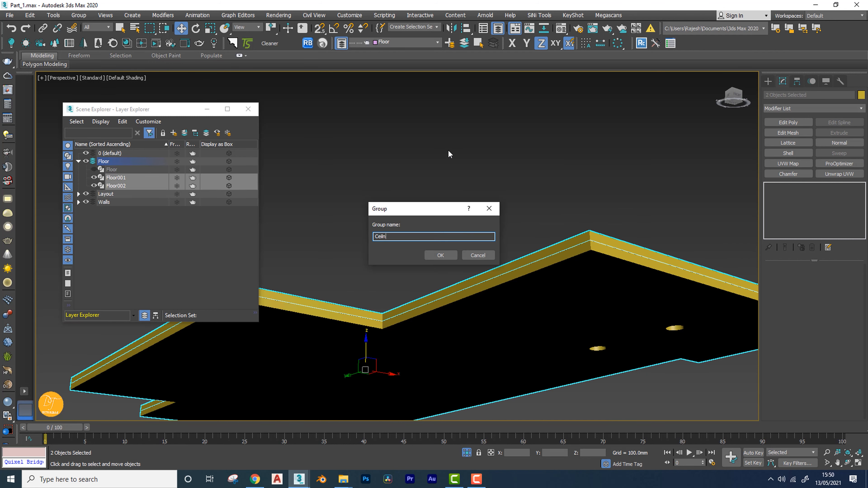
{"action": "type", "text": "iling"}
{"action": "left_click", "coordinate": [441, 255]}
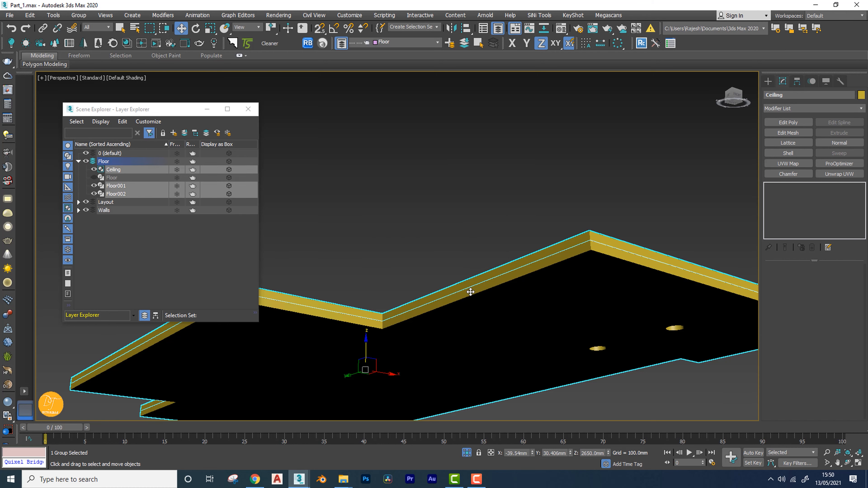
Put the ceiling group on a new layer named "Ceiling" and make layer 0 (default) active.
{"action": "left_click", "coordinate": [174, 134]}
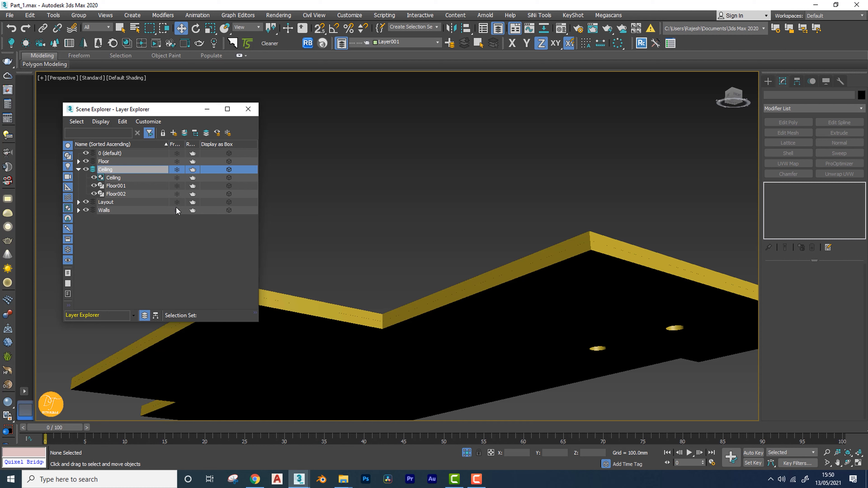
{"action": "left_click", "coordinate": [142, 249]}
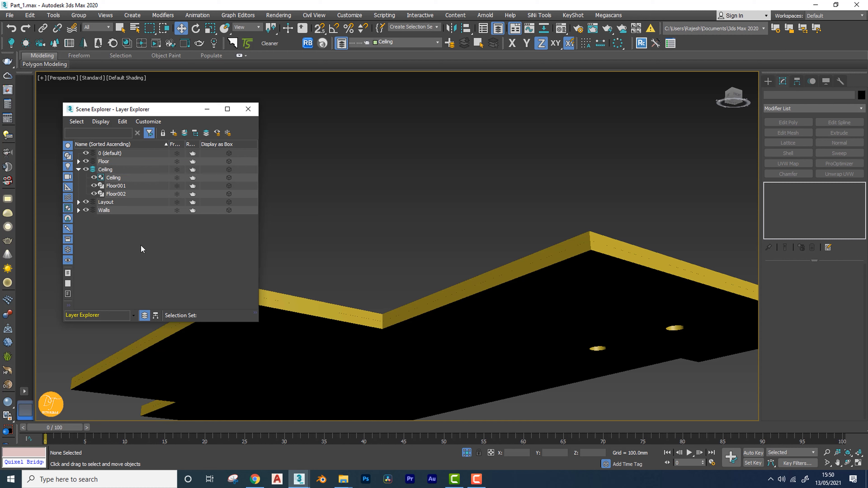
{"action": "left_click", "coordinate": [78, 170]}
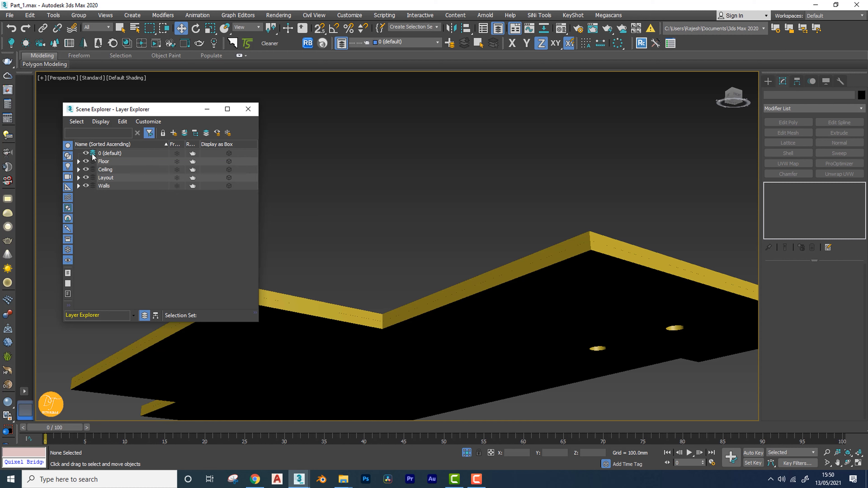
Select the ceiling group and end isolation to bring back the rest of the model.
{"action": "left_click", "coordinate": [248, 110]}
{"action": "scroll", "coordinate": [354, 233], "scroll_direction": "down", "scroll_amount": 5}
{"action": "middle_click_drag", "start_coordinate": [354, 232], "coordinate": [413, 252], "text": "alt"}
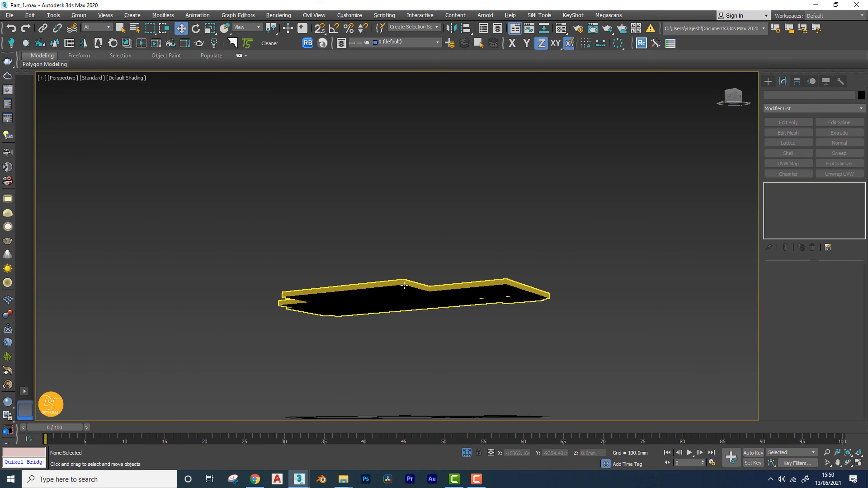
{"action": "left_click", "coordinate": [414, 248]}
{"action": "left_click", "coordinate": [466, 452]}
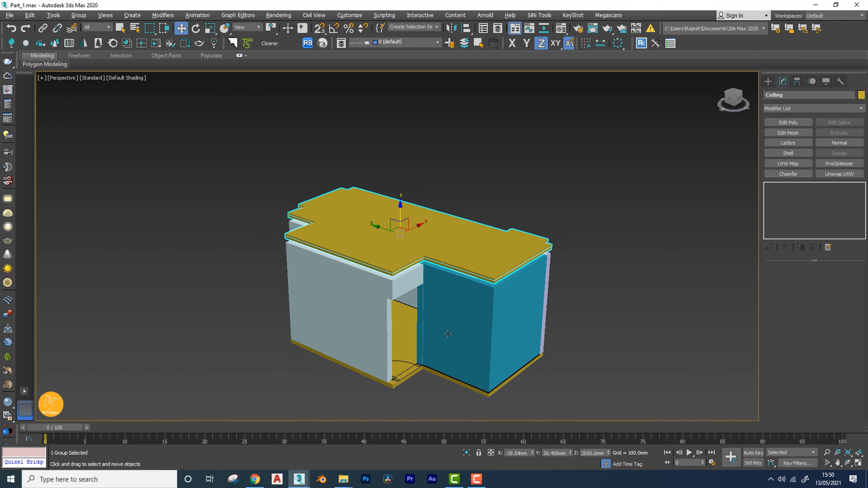
Align the ceiling group to the bathroom wall on Z position only, current object Minimum to target object Maximum.
{"action": "scroll", "coordinate": [478, 308], "scroll_direction": "up", "scroll_amount": 5}
{"action": "middle_click_drag", "start_coordinate": [478, 308], "coordinate": [523, 290], "text": "alt"}
{"action": "middle_click_drag", "start_coordinate": [523, 290], "coordinate": [543, 307]}
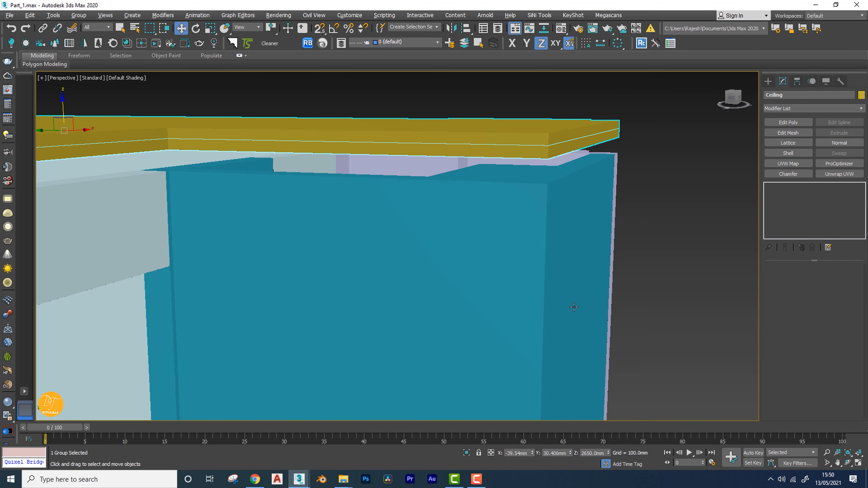
{"action": "key", "text": "alt+a"}
{"action": "left_click", "coordinate": [576, 189]}
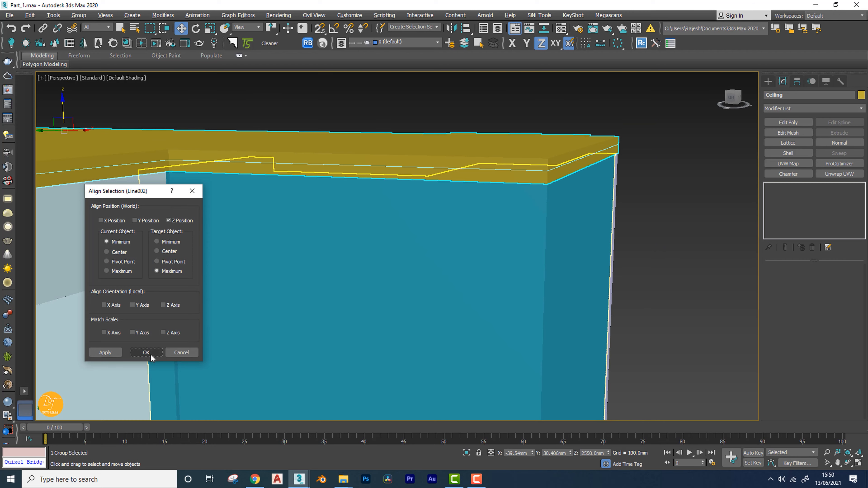
{"action": "left_click", "coordinate": [146, 353]}
{"action": "scroll", "coordinate": [406, 255], "scroll_direction": "down", "scroll_amount": 10}
{"action": "middle_click_drag", "start_coordinate": [417, 320], "coordinate": [512, 231], "text": "alt"}
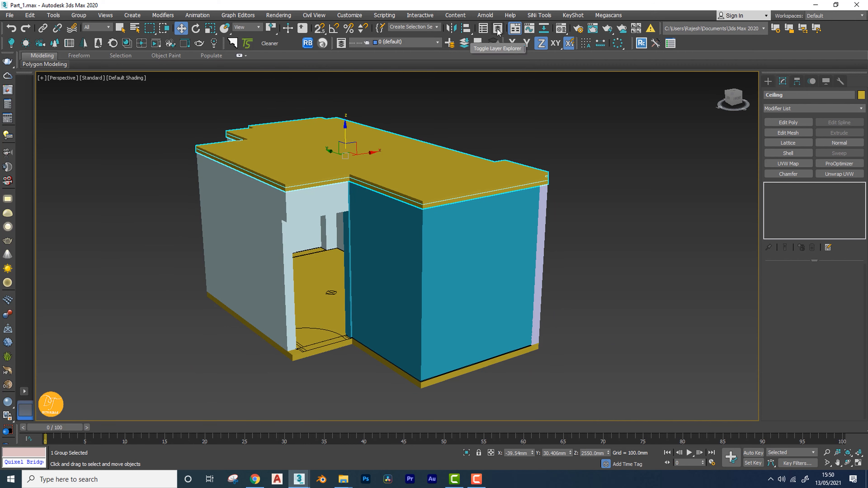
Hide the Ceiling and Floor layers and minimise the layer explorer.
{"action": "key", "text": "l"}
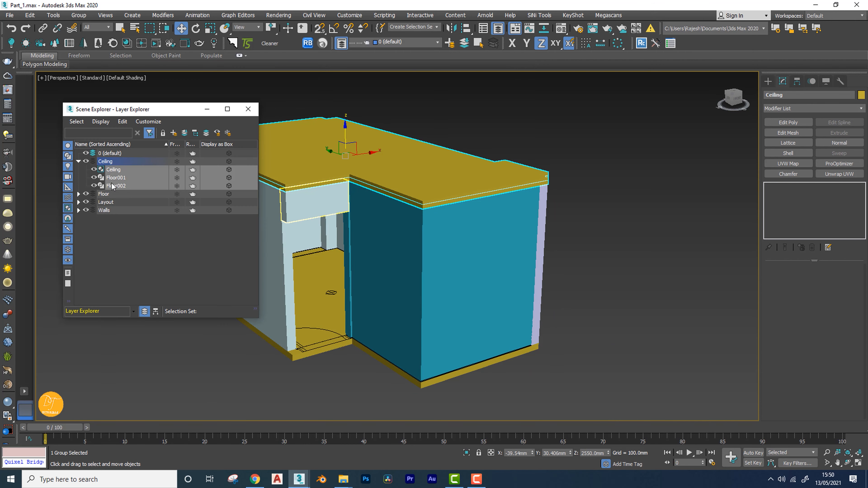
{"action": "left_click", "coordinate": [78, 161]}
{"action": "left_click", "coordinate": [86, 161]}
{"action": "left_click", "coordinate": [86, 169]}
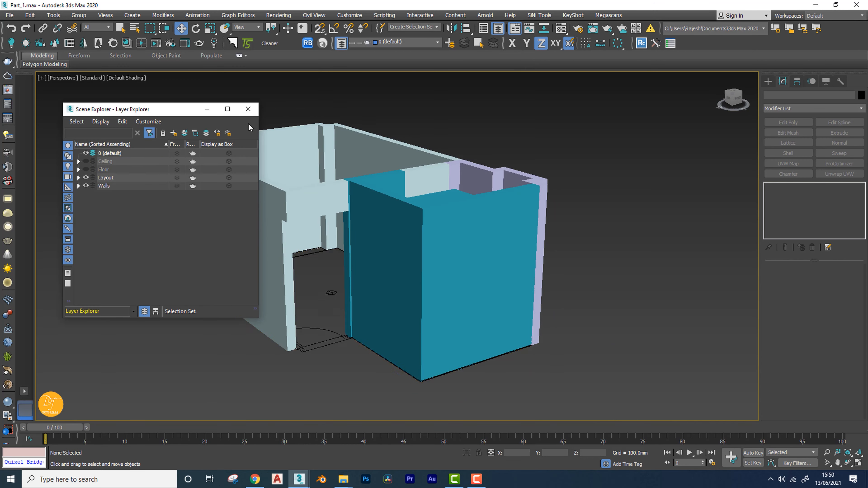
{"action": "left_click", "coordinate": [207, 109]}
Examine the room and bathroom walls from above and from the side.
{"action": "scroll", "coordinate": [373, 228], "scroll_direction": "down", "scroll_amount": 4}
{"action": "middle_click_drag", "start_coordinate": [376, 231], "coordinate": [381, 279], "text": "alt"}
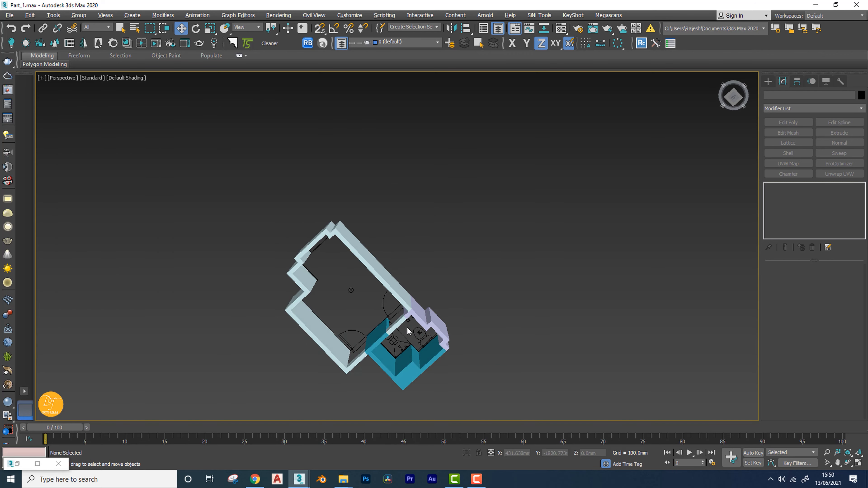
{"action": "middle_click_drag", "start_coordinate": [407, 328], "coordinate": [331, 254], "text": "alt"}
{"action": "scroll", "coordinate": [407, 308], "scroll_direction": "up", "scroll_amount": 3}
{"action": "scroll", "coordinate": [407, 307], "scroll_direction": "down", "scroll_amount": 3}
{"action": "scroll", "coordinate": [544, 231], "scroll_direction": "up", "scroll_amount": 4}
{"action": "scroll", "coordinate": [422, 273], "scroll_direction": "down", "scroll_amount": 5}
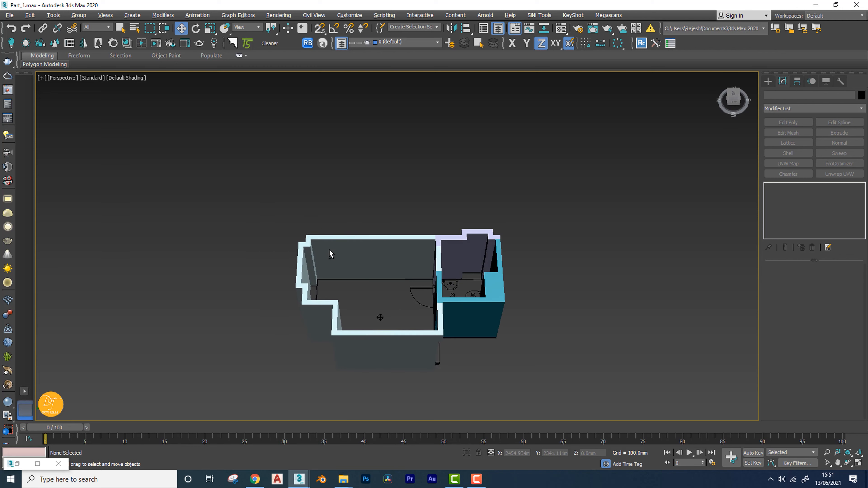
Isolate the lilac bathroom wall and inspect its niche from several angles.
{"action": "left_click", "coordinate": [483, 248]}
{"action": "mouse_move", "coordinate": [484, 248]}
{"action": "middle_mouse_down", "text": "alt"}
{"action": "mouse_move", "coordinate": [478, 260]}
{"action": "mouse_move", "coordinate": [481, 251]}
{"action": "middle_mouse_up", "text": "alt"}
{"action": "scroll", "coordinate": [480, 250], "scroll_direction": "up", "scroll_amount": 4}
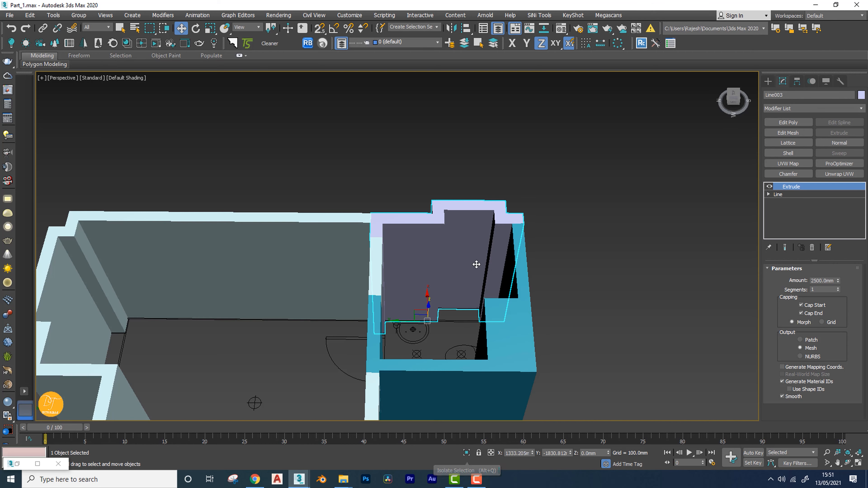
{"action": "left_click", "coordinate": [467, 453]}
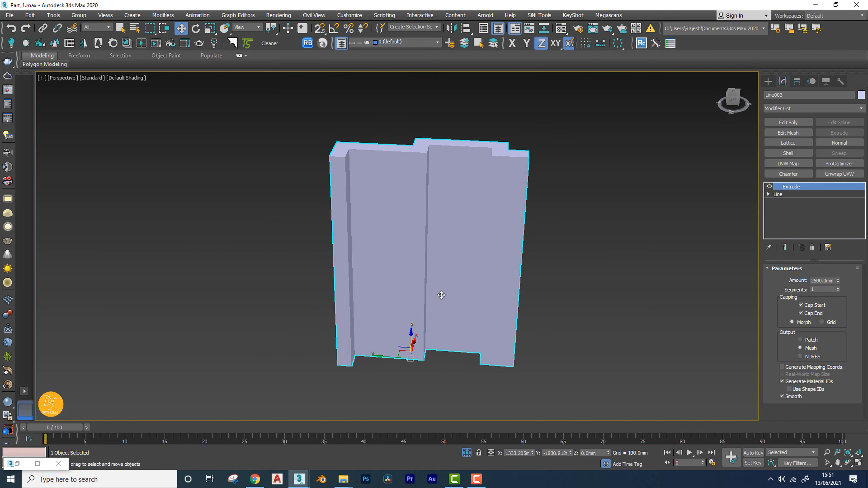
{"action": "middle_click_drag", "start_coordinate": [442, 295], "coordinate": [459, 318], "text": "alt"}
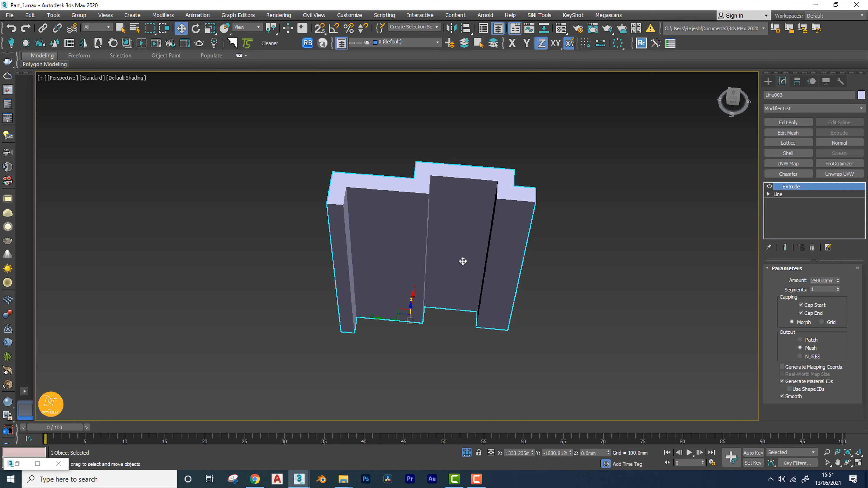
{"action": "middle_click_drag", "start_coordinate": [479, 265], "coordinate": [423, 220], "text": "alt"}
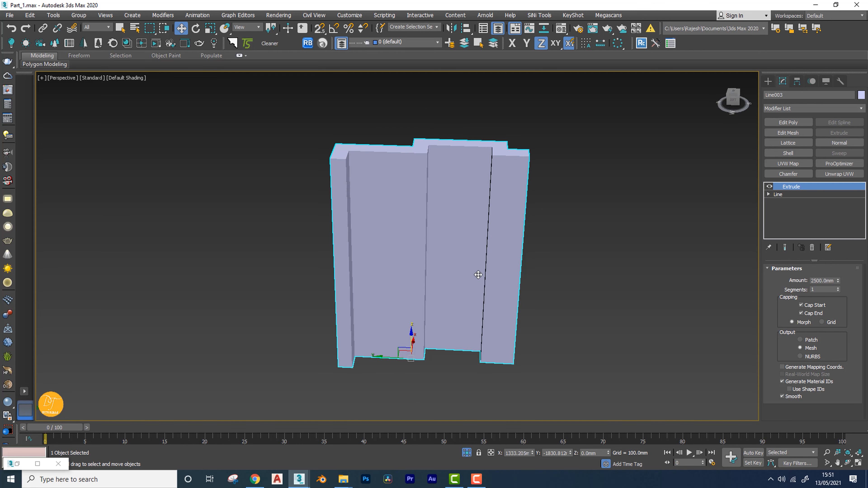
{"action": "middle_click_drag", "start_coordinate": [446, 245], "coordinate": [452, 283], "text": "alt"}
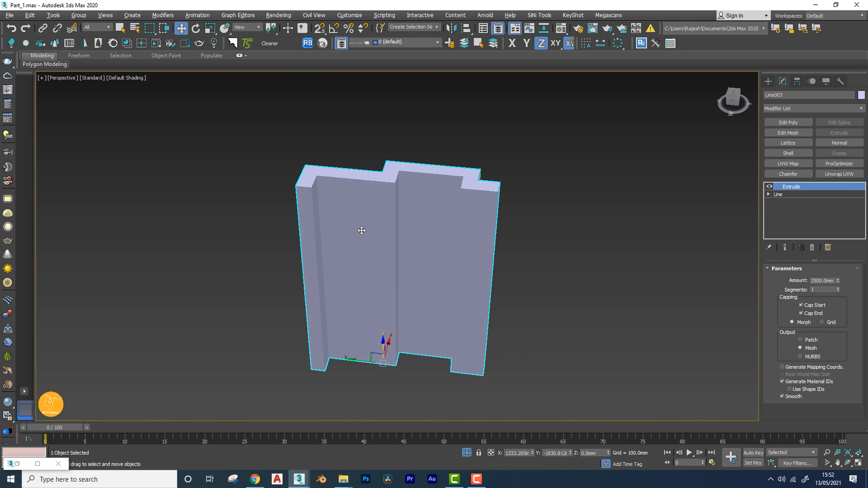
Set the perspective view's shading to Clay with edged faces and keep the isolated wall selected.
{"action": "left_click", "coordinate": [121, 78]}
{"action": "left_click", "coordinate": [140, 150]}
{"action": "key", "text": "F4"}
{"action": "middle_click_drag", "start_coordinate": [469, 267], "coordinate": [484, 244]}
{"action": "left_click", "coordinate": [509, 234]}
{"action": "left_click", "coordinate": [465, 214]}
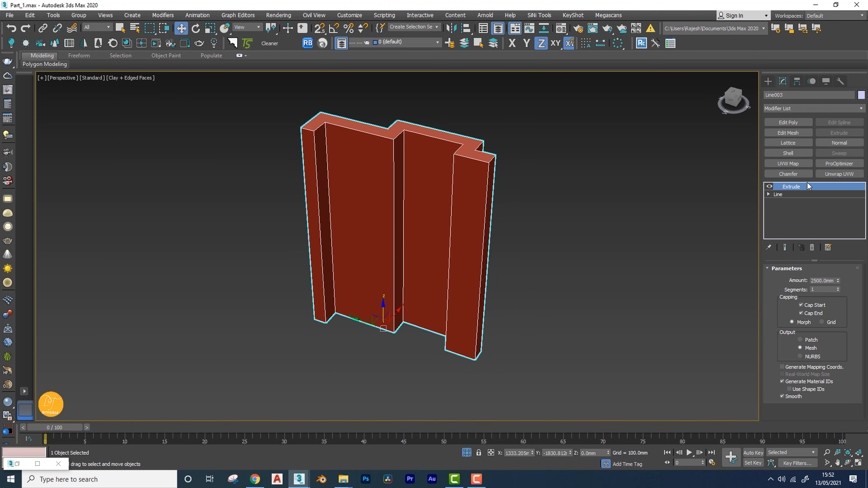
Add an Edit Poly modifier to the isolated wall and connect all its vertical edges with 2 segments.
{"action": "left_click", "coordinate": [785, 122]}
{"action": "key", "text": "2"}
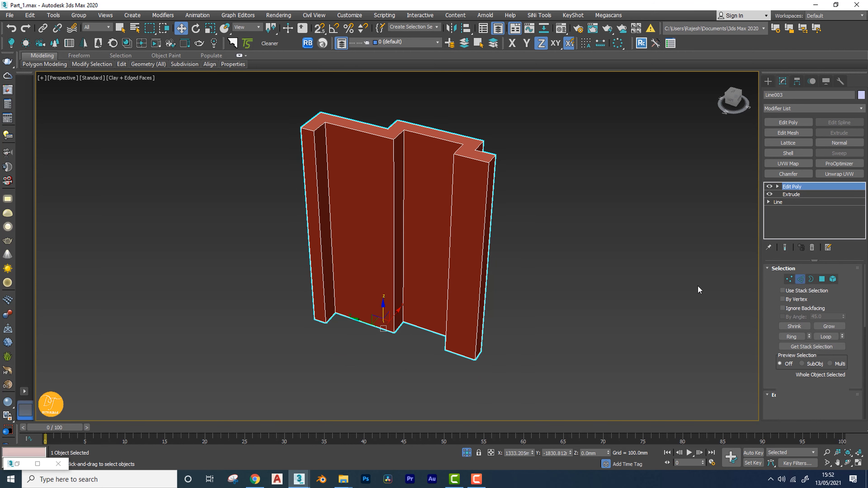
{"action": "scroll", "coordinate": [531, 265], "scroll_direction": "down", "scroll_amount": 4}
{"action": "middle_click_drag", "start_coordinate": [531, 265], "coordinate": [492, 253], "text": "alt"}
{"action": "left_click_drag", "start_coordinate": [371, 256], "coordinate": [619, 269]}
{"action": "scroll", "coordinate": [786, 381], "scroll_direction": "down", "scroll_amount": 3}
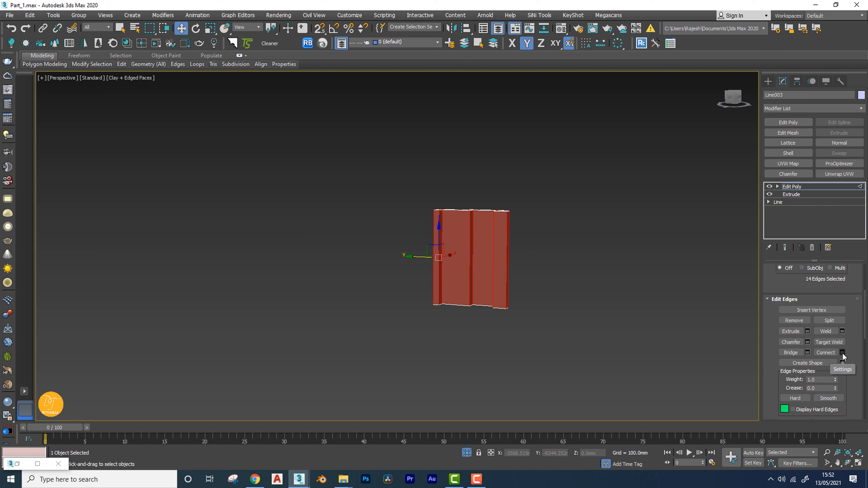
{"action": "key", "text": "ctrl+shift+e"}
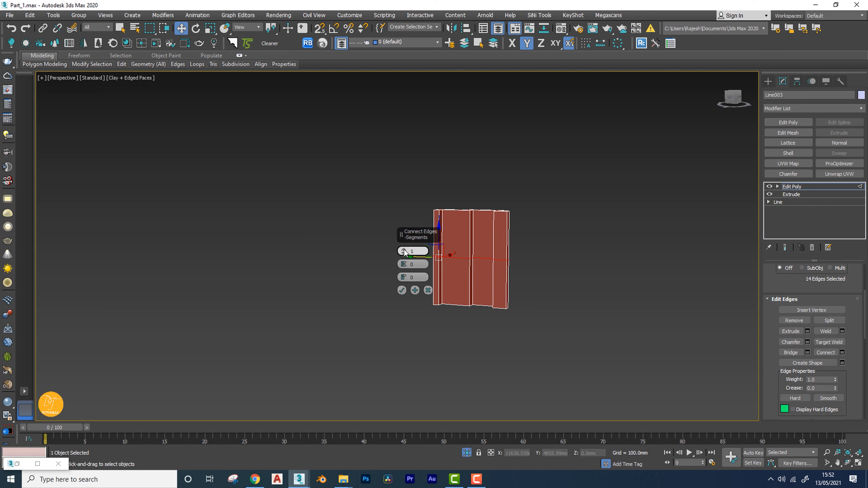
{"action": "left_click", "coordinate": [402, 290]}
{"action": "middle_click_drag", "start_coordinate": [403, 291], "coordinate": [529, 314], "text": "alt"}
{"action": "scroll", "coordinate": [513, 301], "scroll_direction": "up", "scroll_amount": 6}
{"action": "middle_click_drag", "start_coordinate": [505, 280], "coordinate": [447, 242], "text": "alt"}
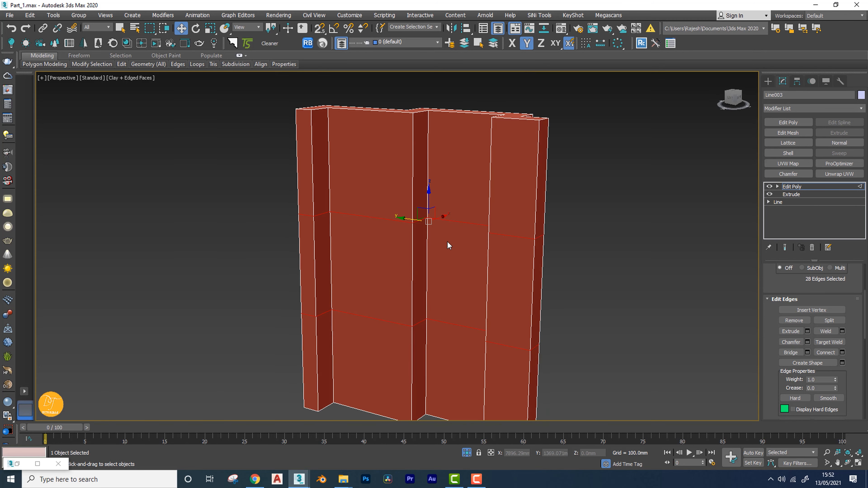
Leave edge editing and show the wall in the Left view with the grid hidden.
{"action": "left_click", "coordinate": [785, 187]}
{"action": "key", "text": "f"}
{"action": "key", "text": "z"}
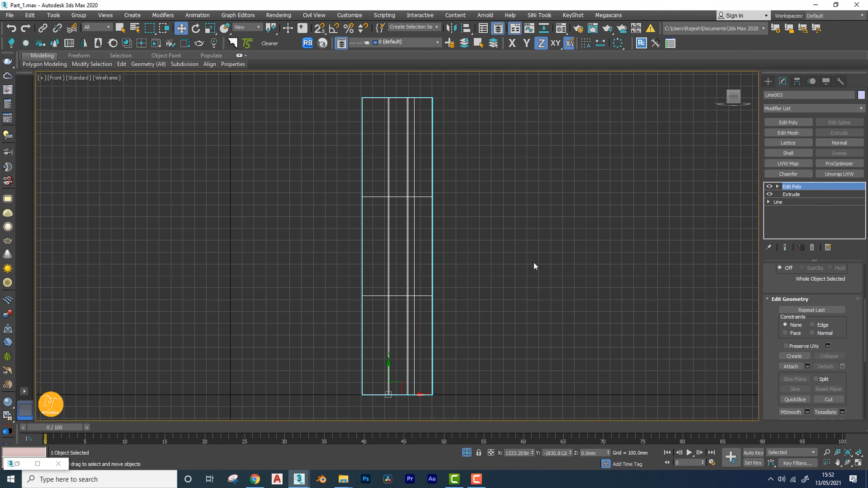
{"action": "key", "text": "l"}
{"action": "key", "text": "z"}
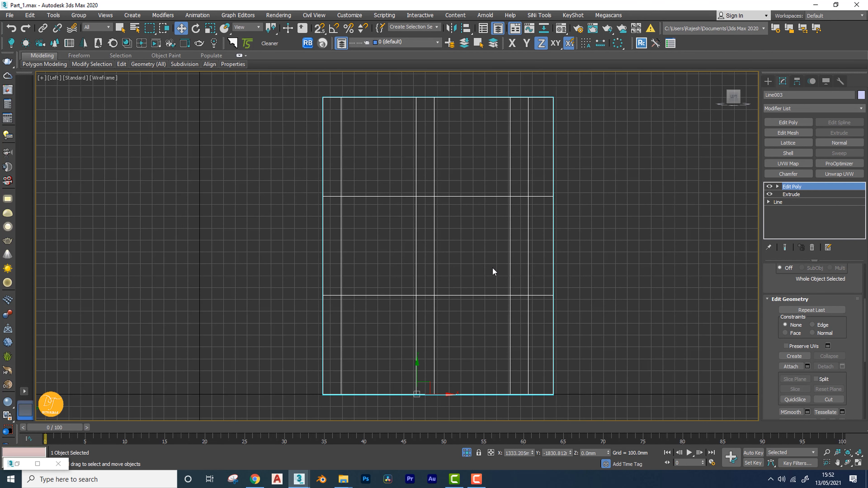
{"action": "key", "text": "g"}
{"action": "scroll", "coordinate": [531, 259], "scroll_direction": "down", "scroll_amount": 2}
{"action": "middle_click_drag", "start_coordinate": [573, 261], "coordinate": [541, 255]}
Draw a rectangle spline about 833 mm long and 642 mm wide, snapped to the corners of the niche's middle section.
{"action": "left_click", "coordinate": [768, 81]}
{"action": "left_click", "coordinate": [778, 94]}
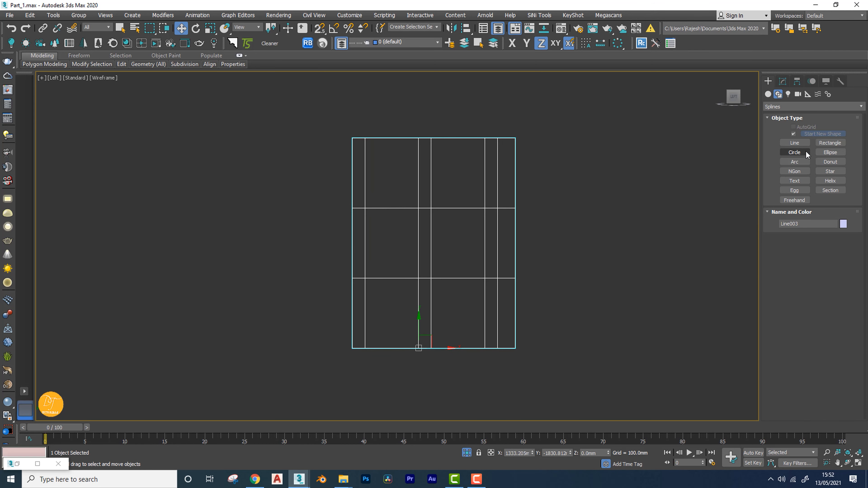
{"action": "left_click", "coordinate": [831, 142]}
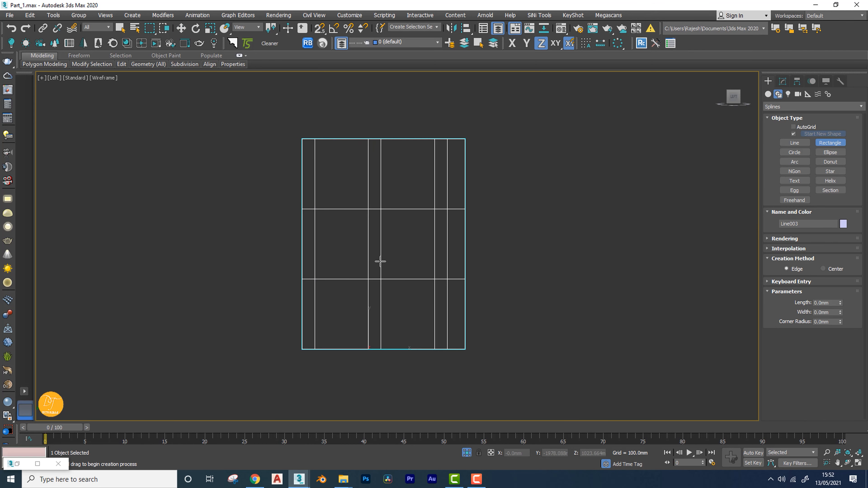
{"action": "scroll", "coordinate": [381, 255], "scroll_direction": "up", "scroll_amount": 4}
{"action": "scroll", "coordinate": [418, 213], "scroll_direction": "up", "scroll_amount": 3}
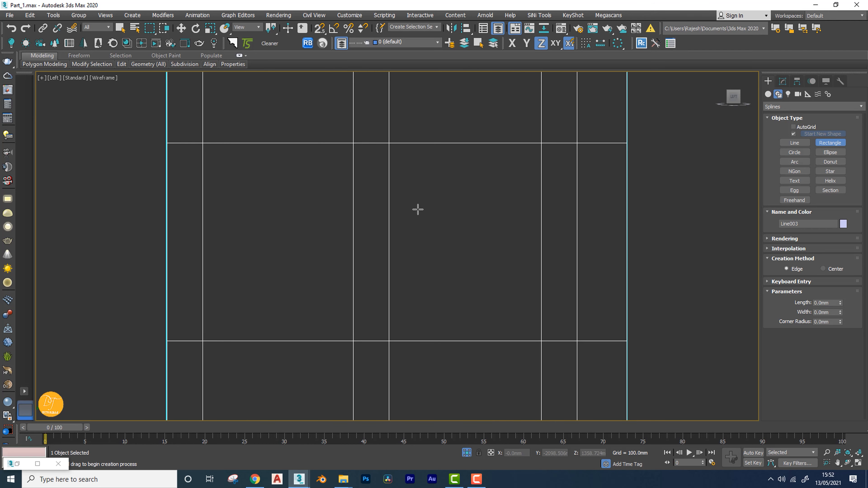
{"action": "scroll", "coordinate": [421, 213], "scroll_direction": "down", "scroll_amount": 2}
{"action": "key", "text": "s"}
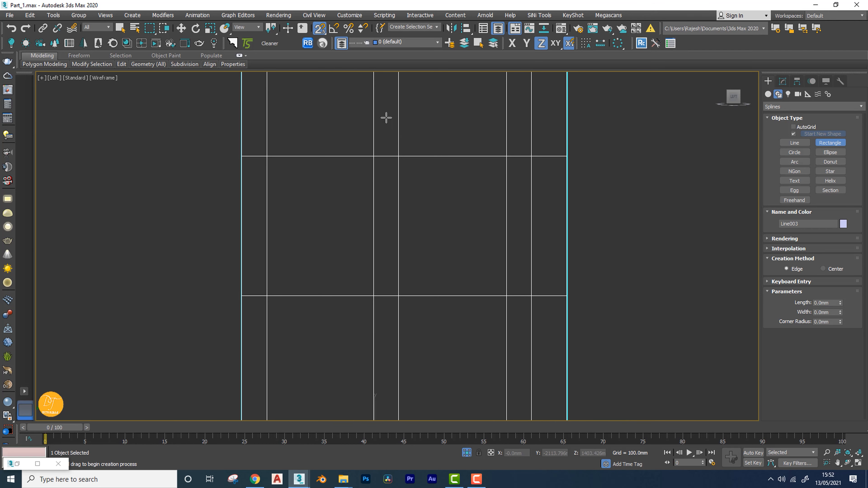
{"action": "left_click_drag", "start_coordinate": [398, 156], "coordinate": [506, 296]}
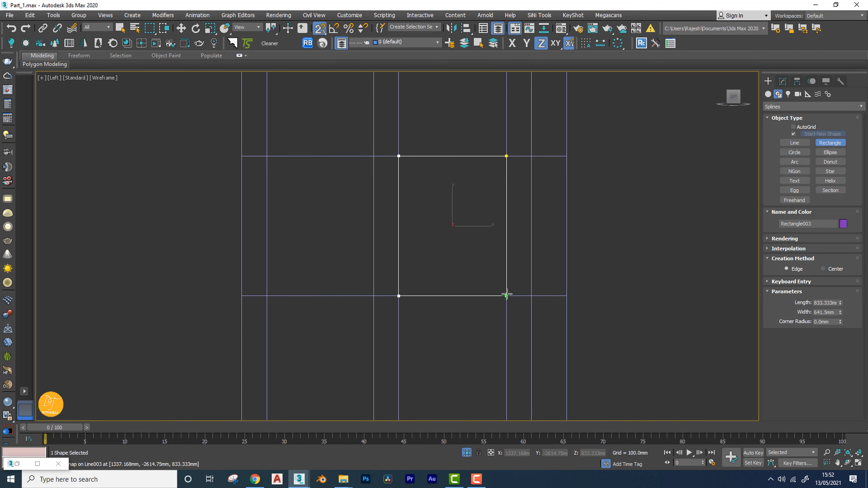
Set the length of the rectangle drawn over the wall's middle section to 1150 mm.
{"action": "left_click", "coordinate": [782, 81]}
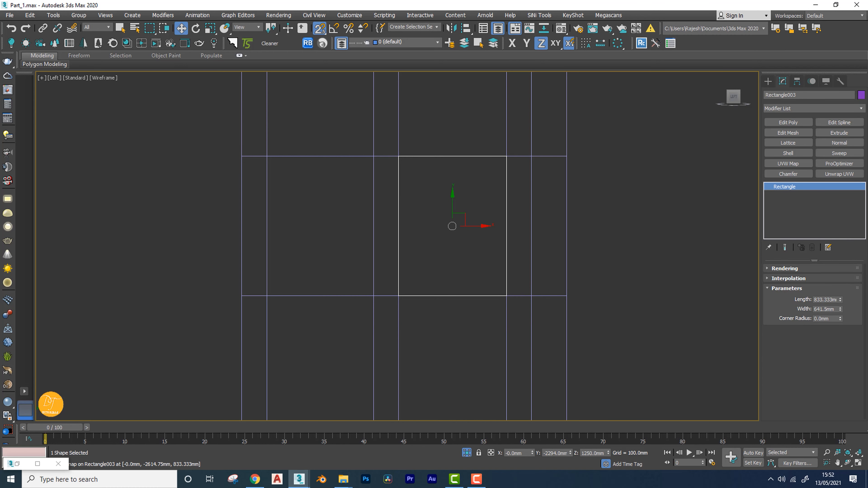
{"action": "double_click", "coordinate": [835, 300]}
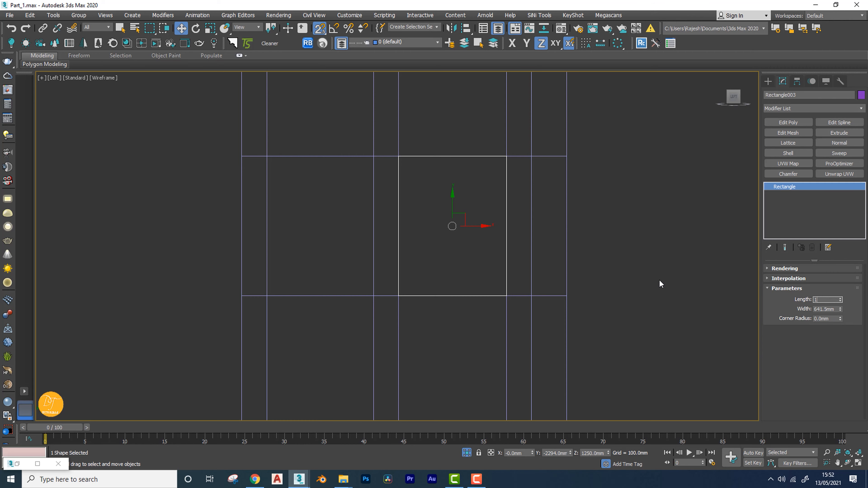
{"action": "type", "text": "1150"}
{"action": "key", "text": "Return"}
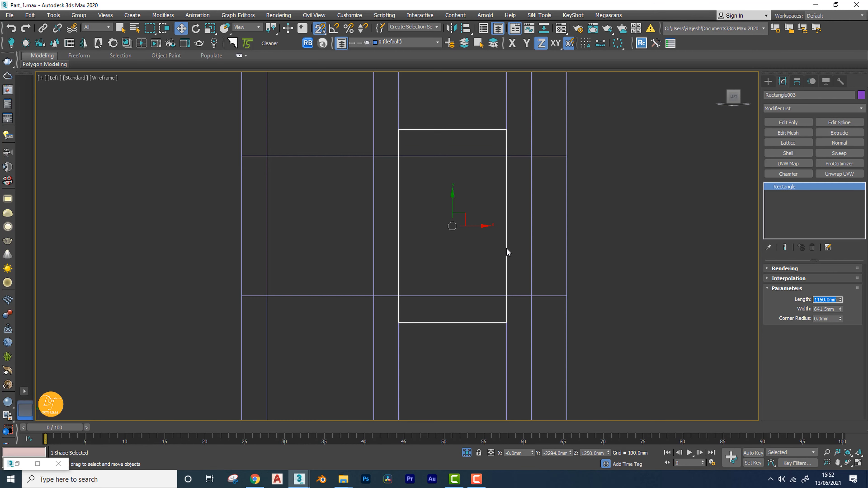
{"action": "scroll", "coordinate": [507, 252], "scroll_direction": "down", "scroll_amount": 5}
{"action": "scroll", "coordinate": [468, 272], "scroll_direction": "up", "scroll_amount": 5}
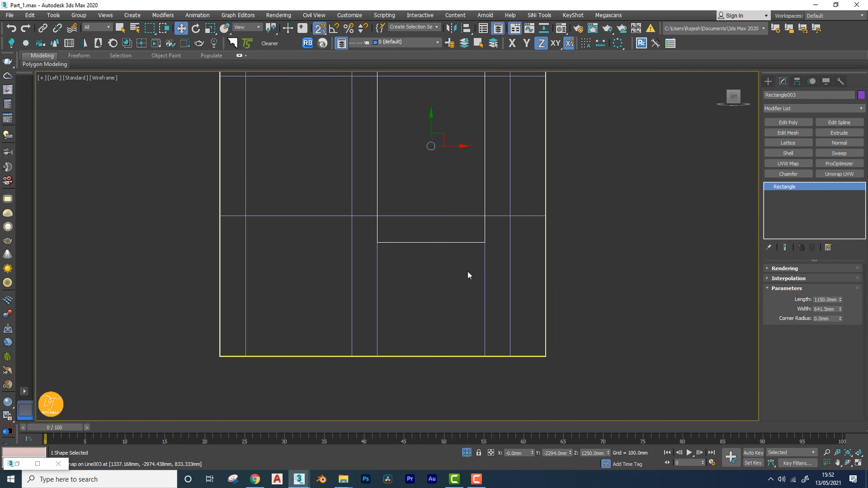
{"action": "key", "text": "ctrl+v"}
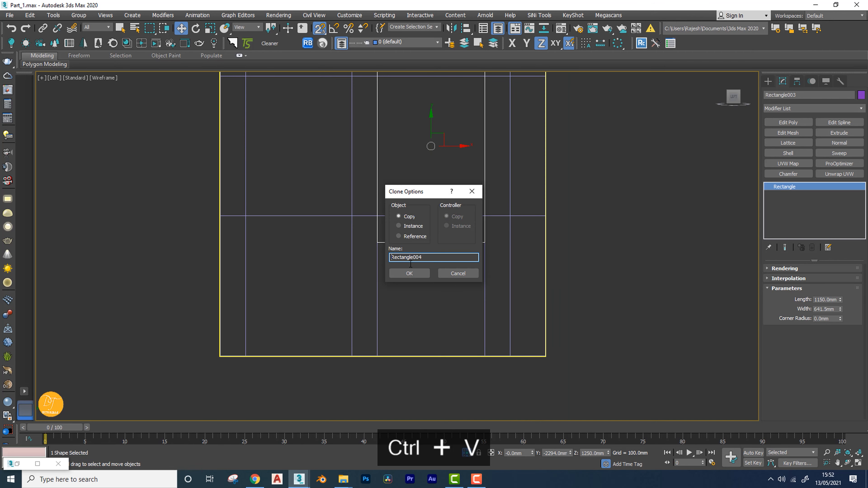
{"action": "left_click", "coordinate": [409, 273]}
{"action": "scroll", "coordinate": [436, 282], "scroll_direction": "down", "scroll_amount": 2}
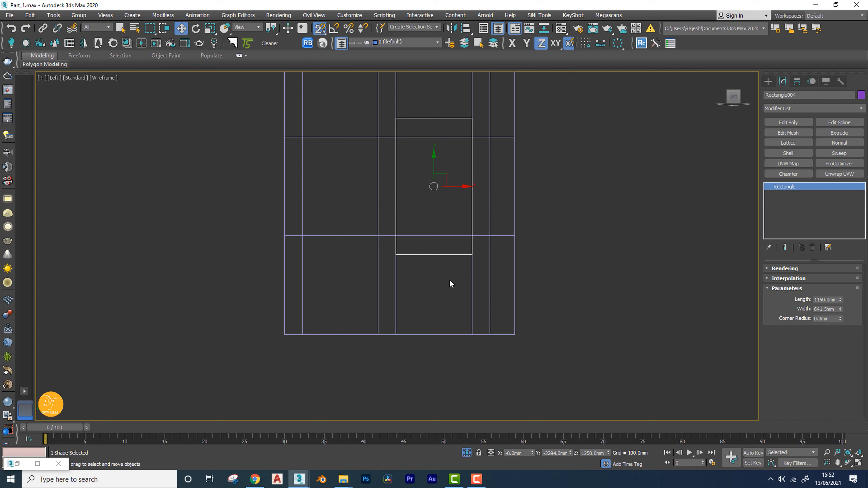
{"action": "key", "text": "s"}
{"action": "left_click_drag", "start_coordinate": [433, 164], "coordinate": [436, 322]}
{"action": "middle_click_drag", "start_coordinate": [437, 322], "coordinate": [434, 276]}
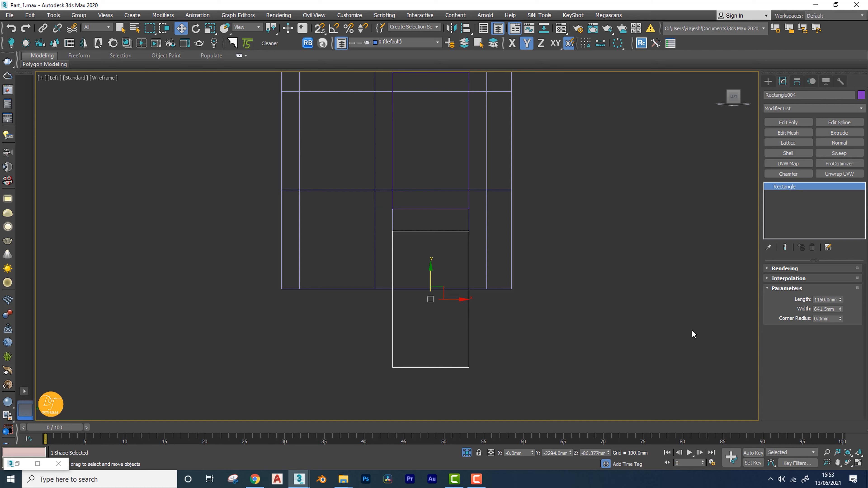
{"action": "key", "text": "Delete"}
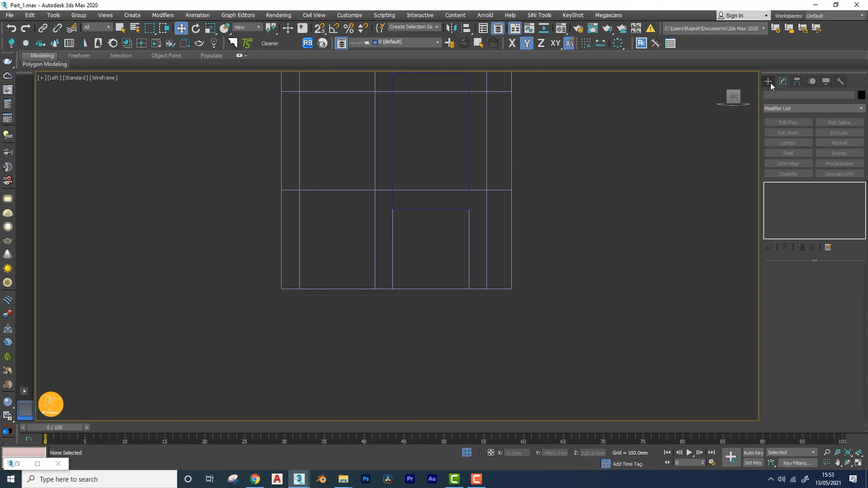
Draw a snapped rectangle about 833 mm by 210 mm over the lowest cell of the wall's outer end strip.
{"action": "left_click", "coordinate": [769, 81]}
{"action": "left_click", "coordinate": [843, 143]}
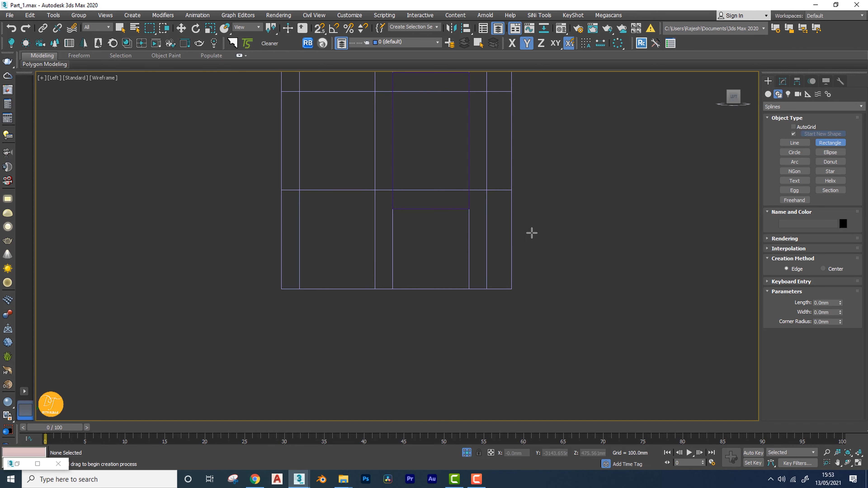
{"action": "key", "text": "s"}
{"action": "mouse_move", "coordinate": [512, 190]}
{"action": "left_mouse_down"}
{"action": "mouse_move", "coordinate": [483, 272]}
{"action": "mouse_move", "coordinate": [487, 289]}
{"action": "left_mouse_up"}
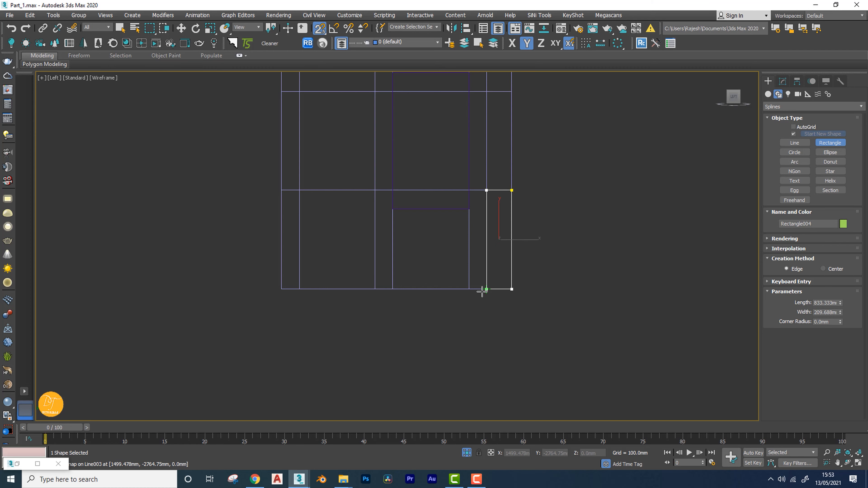
Set the new rectangle's length to 980 mm and move it up so its lower edge sits on the wall's base line.
{"action": "key", "text": "w"}
{"action": "left_click", "coordinate": [783, 81]}
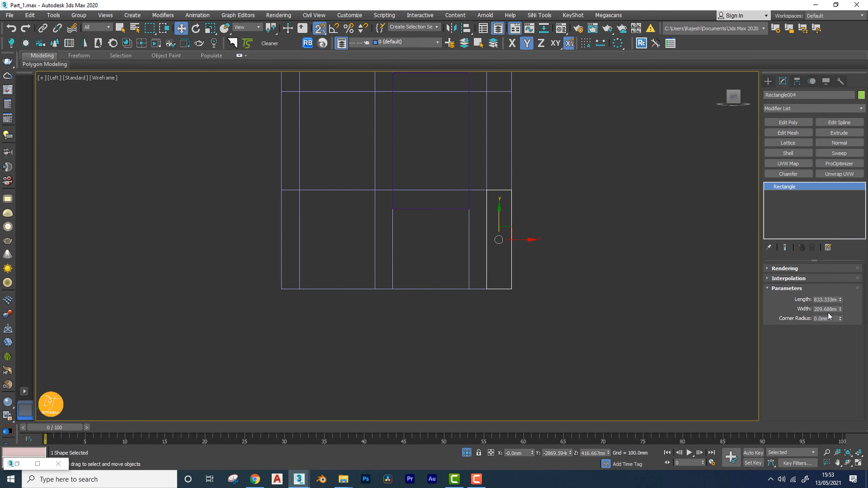
{"action": "left_click_drag", "start_coordinate": [841, 302], "coordinate": [826, 308]}
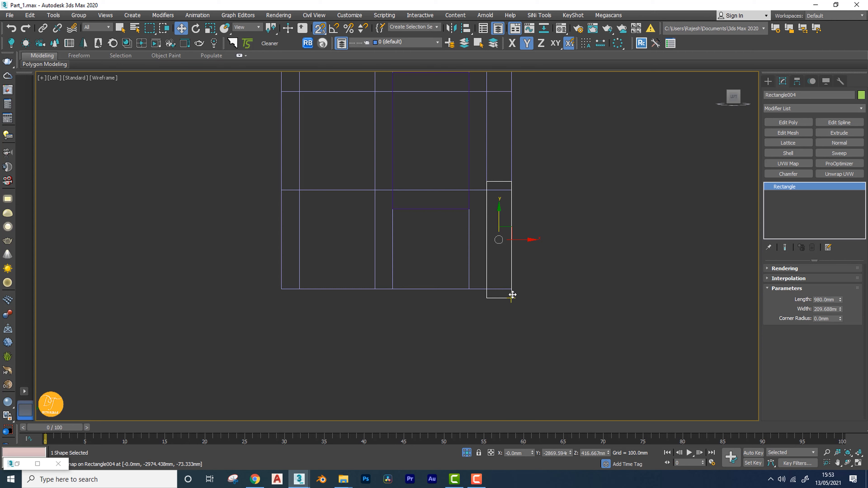
{"action": "left_click_drag", "start_coordinate": [511, 298], "coordinate": [512, 289]}
Move the 1150 mm rectangle vertically so its lower edge aligns with the upper edge of the 980 mm rectangle.
{"action": "left_click", "coordinate": [456, 208]}
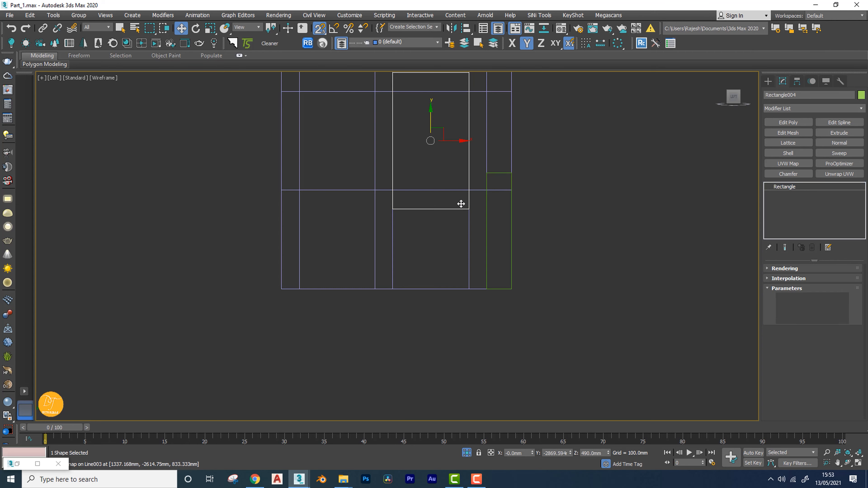
{"action": "middle_click_drag", "start_coordinate": [459, 203], "coordinate": [464, 294]}
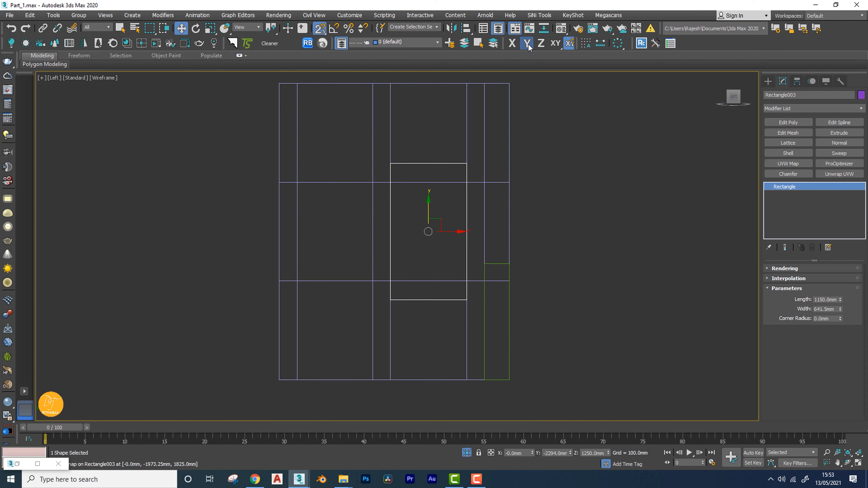
{"action": "left_click_drag", "start_coordinate": [467, 300], "coordinate": [484, 266]}
{"action": "middle_click_drag", "start_coordinate": [512, 254], "coordinate": [523, 264]}
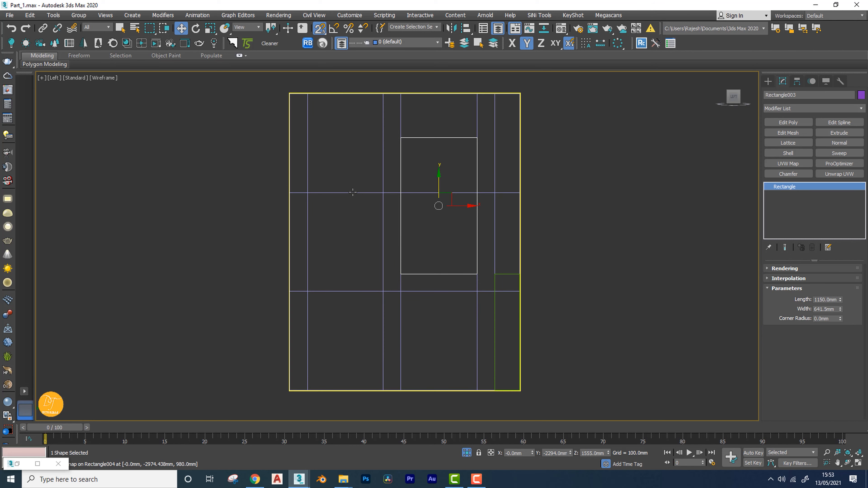
Move the wall's lower row of cut vertices up to the lower edge of the 1150 mm guide rectangle.
{"action": "left_click", "coordinate": [429, 204]}
{"action": "left_click", "coordinate": [778, 186]}
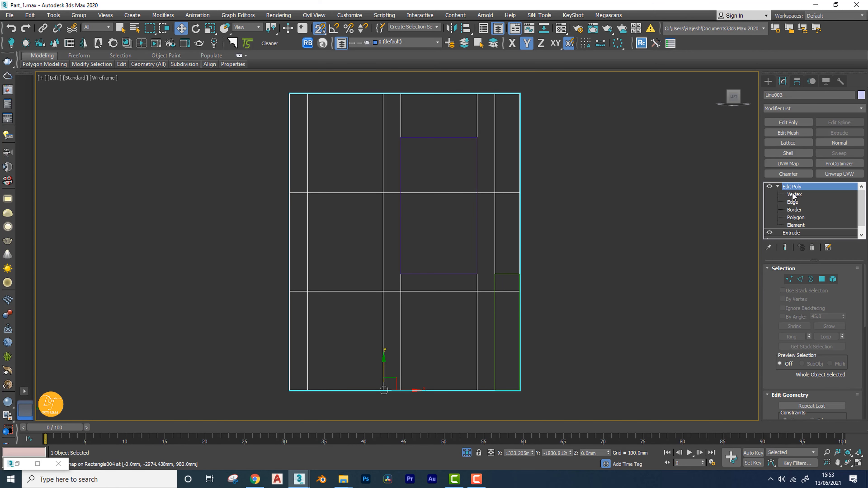
{"action": "left_click", "coordinate": [794, 194]}
{"action": "left_click_drag", "start_coordinate": [602, 322], "coordinate": [603, 322]}
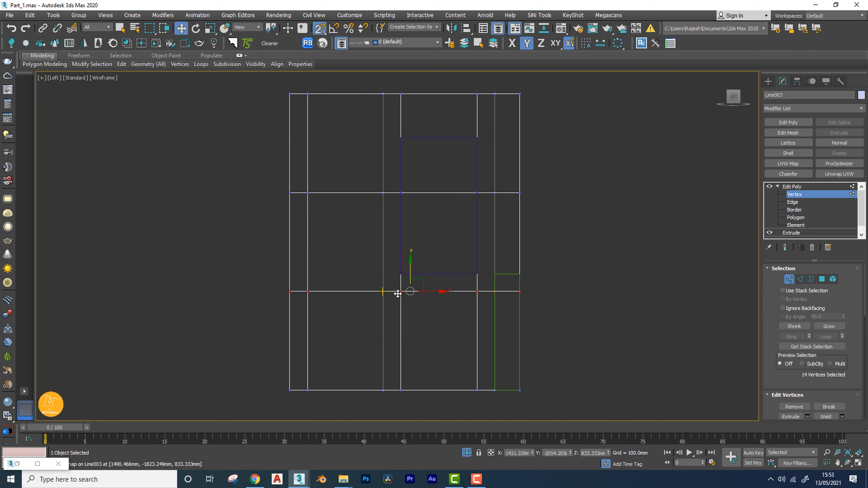
{"action": "left_click_drag", "start_coordinate": [410, 273], "coordinate": [425, 255]}
{"action": "middle_click_drag", "start_coordinate": [425, 254], "coordinate": [426, 284]}
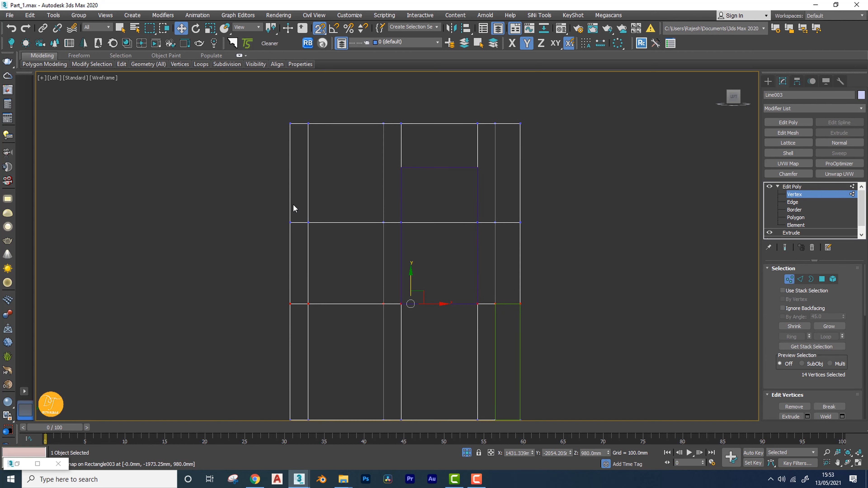
Move the wall's upper row of cut vertices up to the guide rectangle's upper edge and leave vertex editing.
{"action": "left_click_drag", "start_coordinate": [643, 241], "coordinate": [641, 238]}
{"action": "left_click_drag", "start_coordinate": [411, 205], "coordinate": [408, 151]}
{"action": "left_click", "coordinate": [799, 198]}
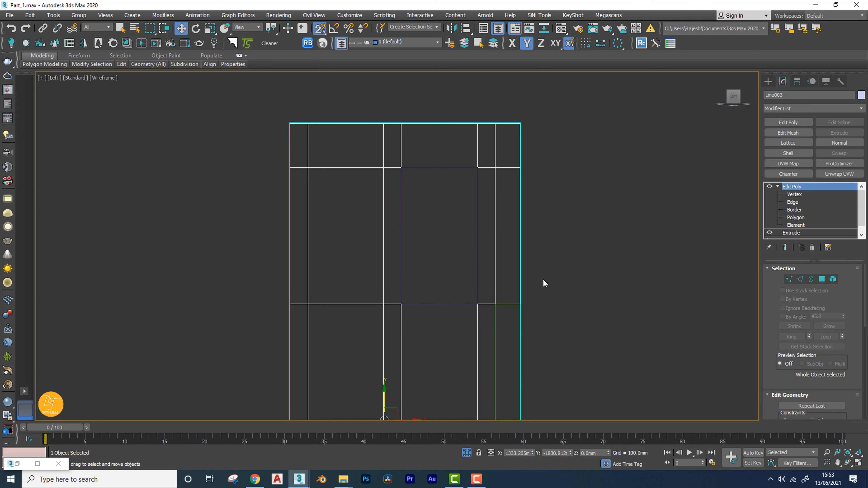
Delete the two guide rectangles from the perspective view, keeping the wall.
{"action": "key", "text": "p"}
{"action": "middle_click_drag", "start_coordinate": [527, 295], "coordinate": [610, 303], "text": "alt"}
{"action": "left_click_drag", "start_coordinate": [663, 219], "coordinate": [494, 352]}
{"action": "key", "text": "Delete"}
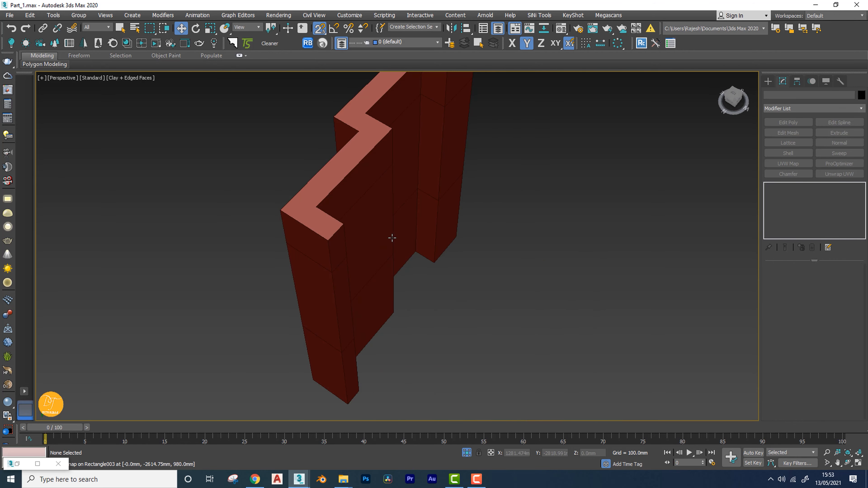
Select the wall, pick the polygon between the two horizontal cuts in its middle section, and inspect the wall from both sides.
{"action": "left_click", "coordinate": [433, 250]}
{"action": "middle_click_drag", "start_coordinate": [433, 250], "coordinate": [379, 306], "text": "alt"}
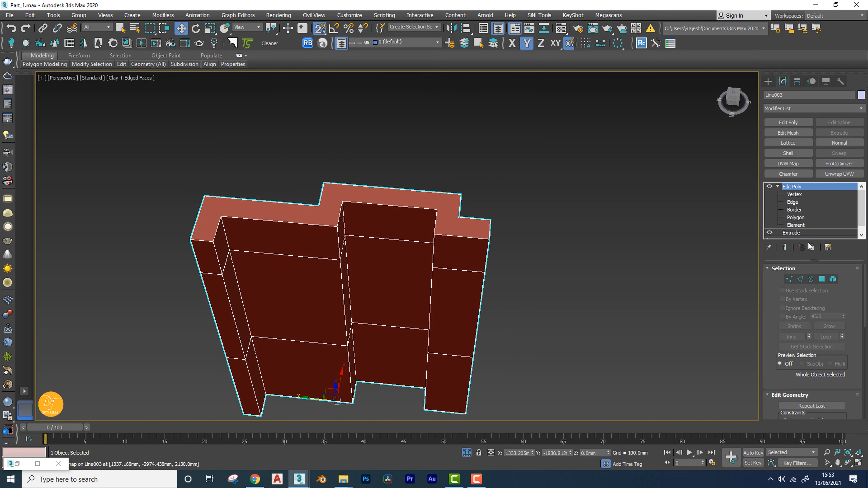
{"action": "left_click", "coordinate": [793, 202]}
{"action": "middle_click_drag", "start_coordinate": [397, 233], "coordinate": [411, 274], "text": "alt"}
{"action": "left_click", "coordinate": [791, 219]}
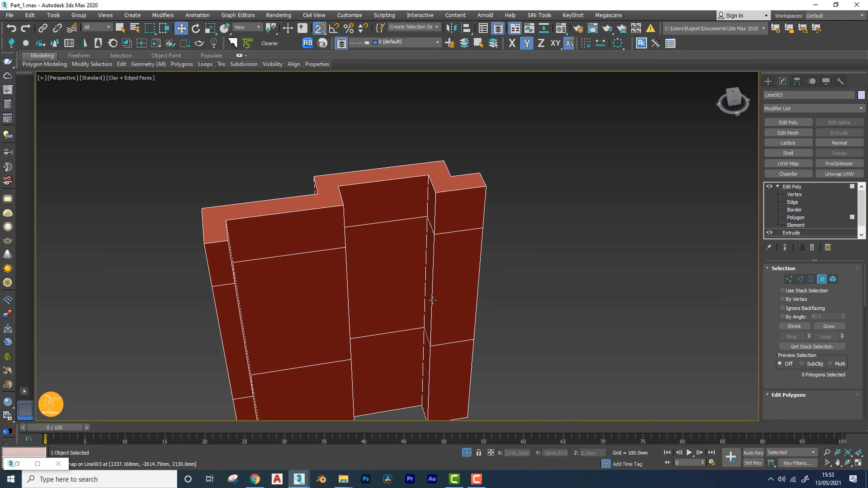
{"action": "left_click", "coordinate": [394, 281]}
{"action": "middle_click_drag", "start_coordinate": [436, 310], "coordinate": [446, 331], "text": "alt"}
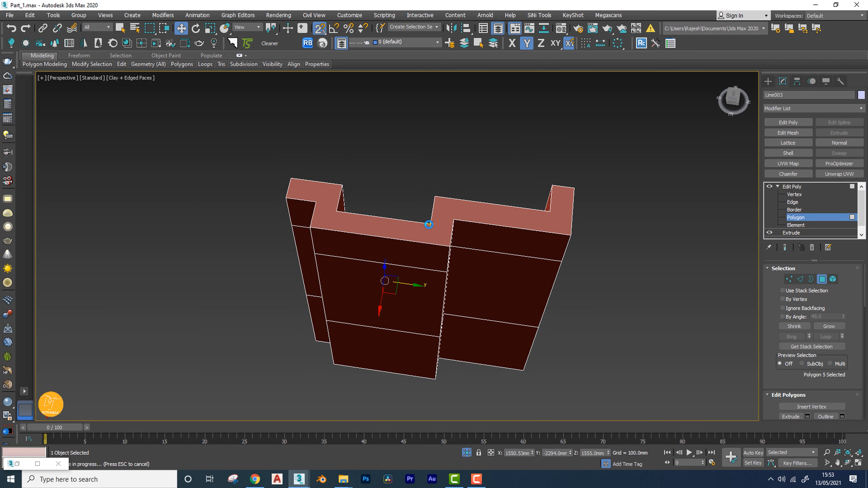
{"action": "middle_click_drag", "start_coordinate": [443, 270], "coordinate": [435, 248], "text": "alt"}
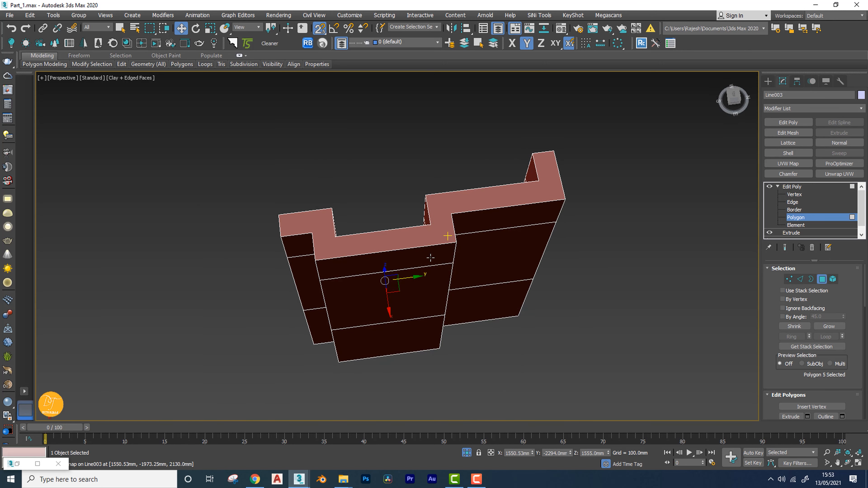
{"action": "middle_click_drag", "start_coordinate": [426, 283], "coordinate": [486, 296], "text": "alt"}
In the wireframe top view, select the middle section's long inner and outer edges and connect them with 2 segments.
{"action": "key", "text": "t"}
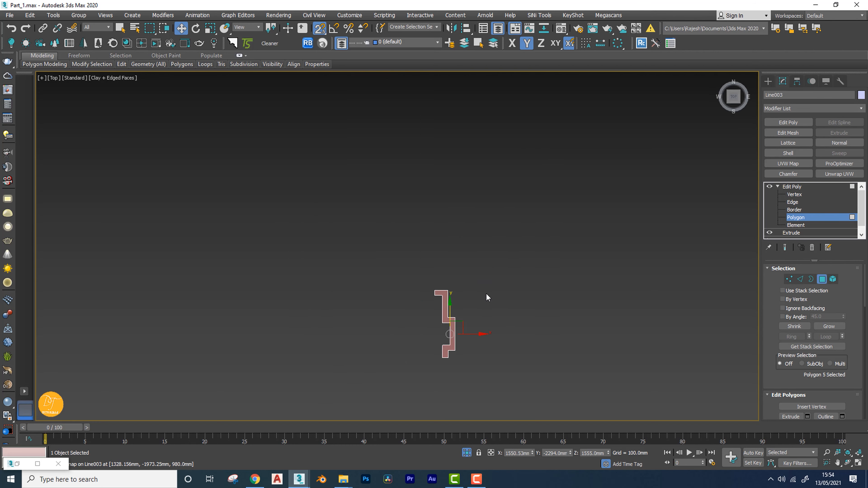
{"action": "key", "text": "F3"}
{"action": "scroll", "coordinate": [554, 312], "scroll_direction": "down", "scroll_amount": 3}
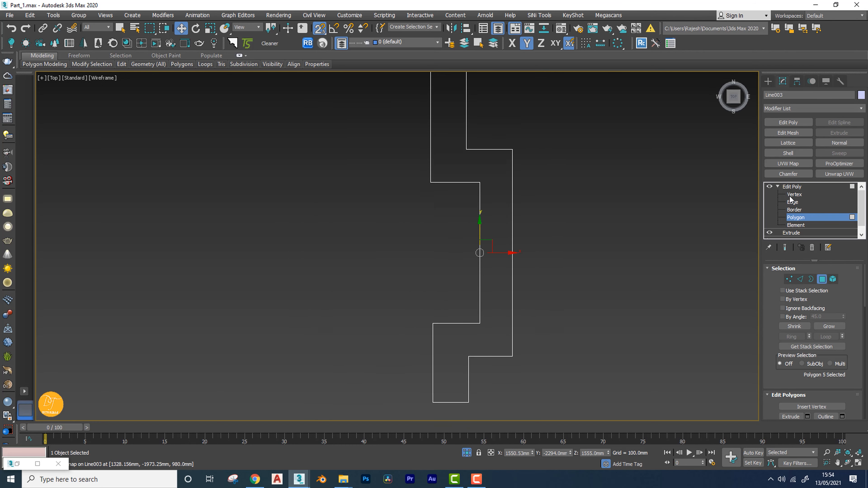
{"action": "key", "text": "2"}
{"action": "left_click_drag", "start_coordinate": [687, 262], "coordinate": [686, 261]}
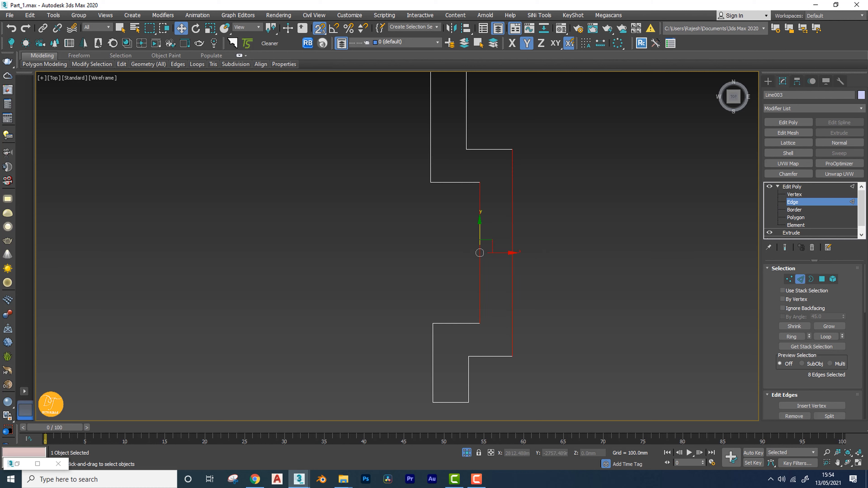
{"action": "scroll", "coordinate": [783, 383], "scroll_direction": "down", "scroll_amount": 5}
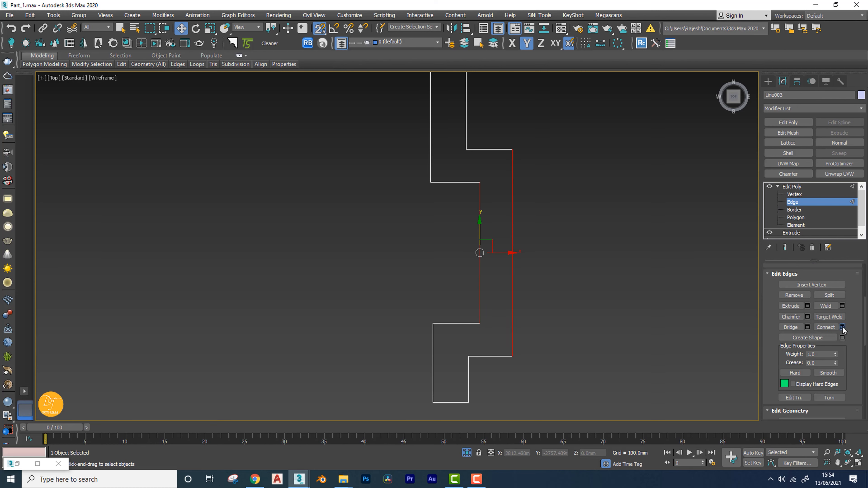
{"action": "left_click", "coordinate": [842, 327]}
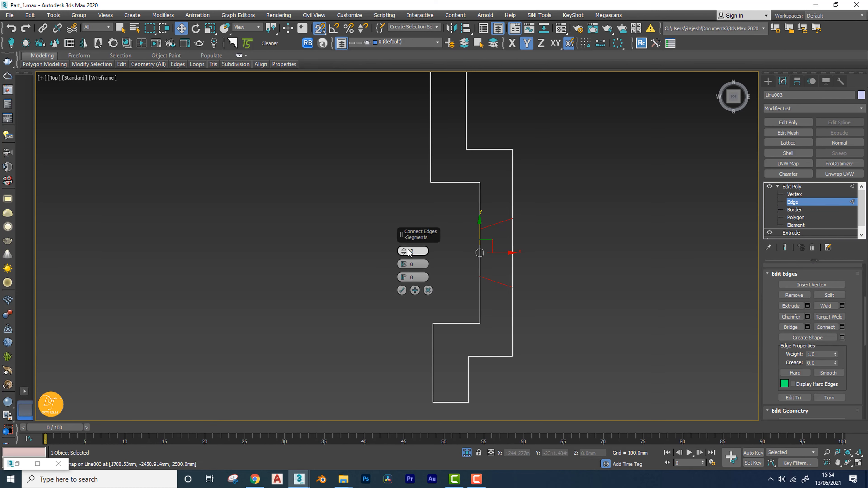
{"action": "left_click", "coordinate": [401, 290]}
Move both end vertices of the upper connecting cut in plan level with the middle section's upper inner corner.
{"action": "key", "text": "1"}
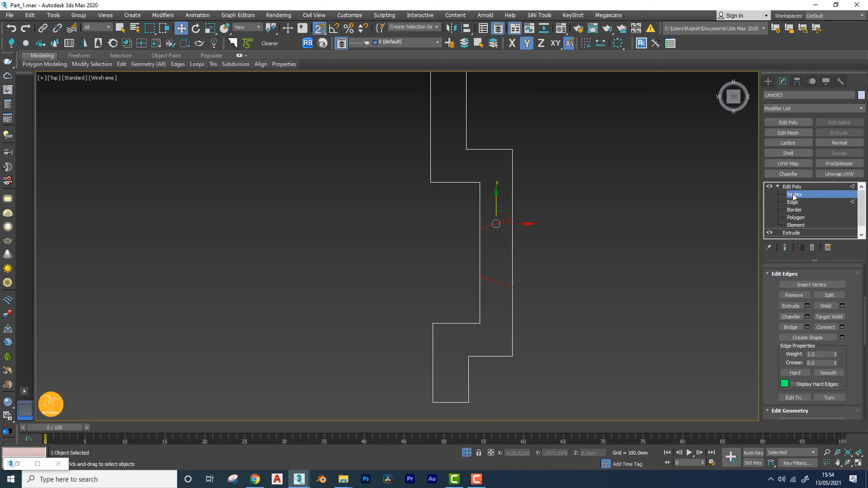
{"action": "scroll", "coordinate": [498, 269], "scroll_direction": "up", "scroll_amount": 3}
{"action": "scroll", "coordinate": [498, 265], "scroll_direction": "up", "scroll_amount": 2}
{"action": "middle_click_drag", "start_coordinate": [494, 265], "coordinate": [486, 283]}
{"action": "left_click_drag", "start_coordinate": [468, 256], "coordinate": [410, 316]}
{"action": "left_click_drag", "start_coordinate": [434, 266], "coordinate": [436, 152]}
{"action": "left_click_drag", "start_coordinate": [583, 213], "coordinate": [509, 283]}
{"action": "left_click_drag", "start_coordinate": [525, 234], "coordinate": [433, 158]}
Move both end vertices of the lower connecting cut in plan level with the middle section's lower inner corner.
{"action": "middle_click_drag", "start_coordinate": [464, 267], "coordinate": [469, 46]}
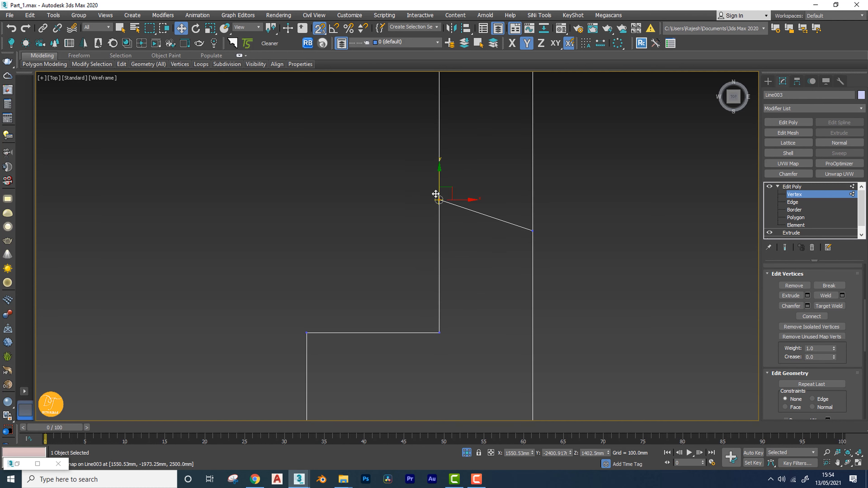
{"action": "left_click_drag", "start_coordinate": [435, 194], "coordinate": [436, 328]}
{"action": "left_click_drag", "start_coordinate": [572, 203], "coordinate": [499, 262]}
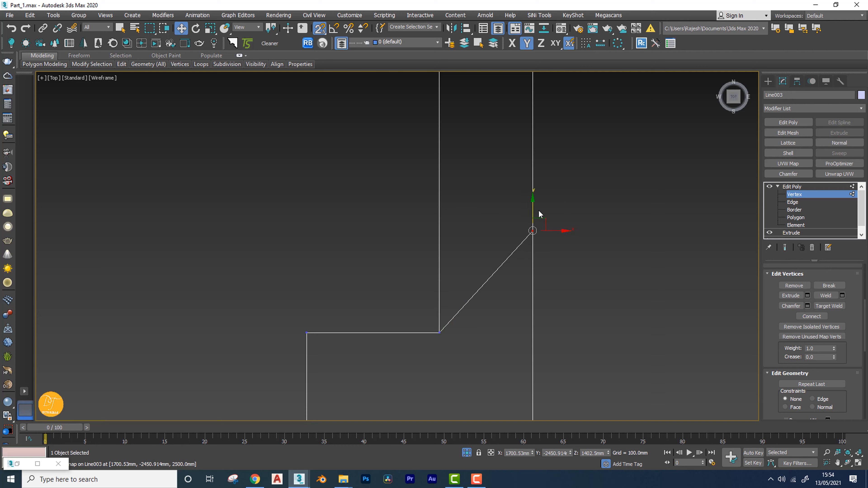
{"action": "left_click_drag", "start_coordinate": [532, 207], "coordinate": [437, 332]}
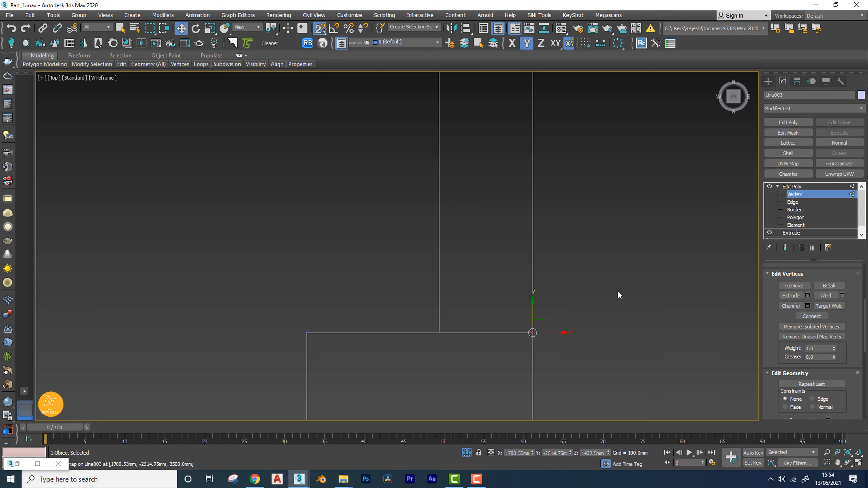
Examine the wall's new vertical cuts and middle section faces in the shaded perspective view.
{"action": "middle_click_drag", "start_coordinate": [618, 295], "coordinate": [612, 322]}
{"action": "key", "text": "p"}
{"action": "middle_click_drag", "start_coordinate": [537, 297], "coordinate": [601, 293], "text": "alt"}
{"action": "key", "text": "F3"}
{"action": "middle_click_drag", "start_coordinate": [594, 345], "coordinate": [523, 219], "text": "alt"}
{"action": "scroll", "coordinate": [533, 233], "scroll_direction": "up", "scroll_amount": 3}
{"action": "scroll", "coordinate": [528, 264], "scroll_direction": "down", "scroll_amount": 2}
{"action": "scroll", "coordinate": [528, 263], "scroll_direction": "down", "scroll_amount": 2}
{"action": "middle_click_drag", "start_coordinate": [467, 209], "coordinate": [455, 183], "text": "alt"}
{"action": "scroll", "coordinate": [451, 179], "scroll_direction": "up", "scroll_amount": 4}
{"action": "scroll", "coordinate": [448, 178], "scroll_direction": "down", "scroll_amount": 5}
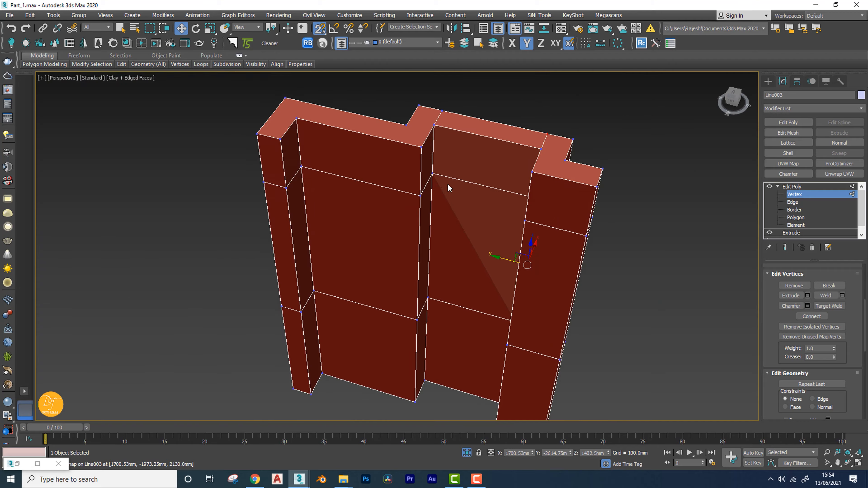
{"action": "scroll", "coordinate": [448, 183], "scroll_direction": "down", "scroll_amount": 3}
{"action": "middle_click_drag", "start_coordinate": [477, 188], "coordinate": [472, 209], "text": "alt"}
{"action": "scroll", "coordinate": [447, 179], "scroll_direction": "down", "scroll_amount": 2}
{"action": "scroll", "coordinate": [447, 185], "scroll_direction": "up", "scroll_amount": 4}
{"action": "scroll", "coordinate": [449, 184], "scroll_direction": "down", "scroll_amount": 4}
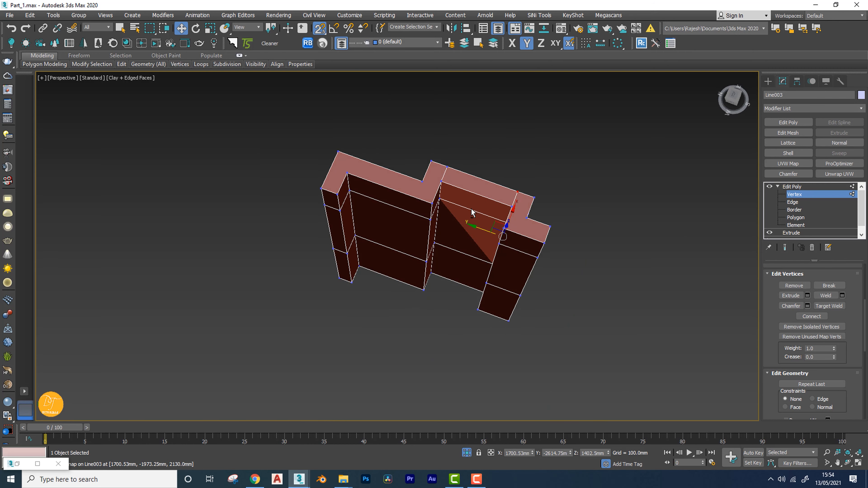
Select the middle section's cut vertices in the wireframe top view and weld them with a 0.1 mm threshold.
{"action": "key", "text": "t"}
{"action": "scroll", "coordinate": [546, 239], "scroll_direction": "up", "scroll_amount": 1}
{"action": "key", "text": "F3"}
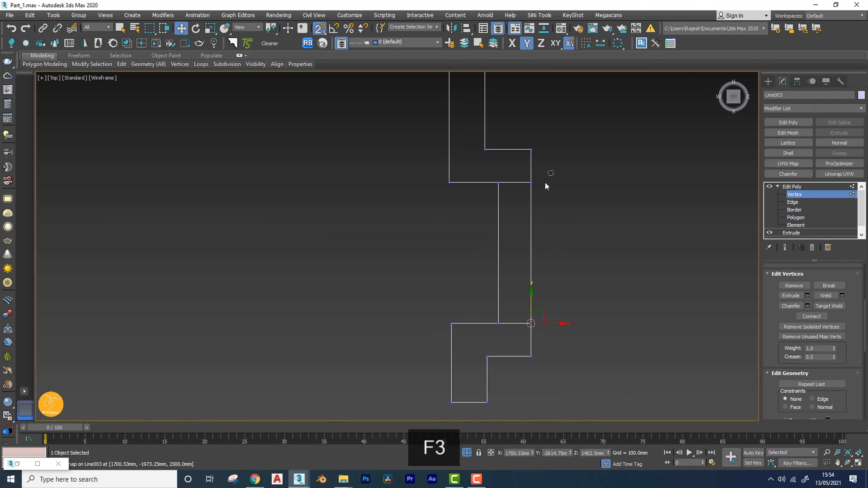
{"action": "left_click_drag", "start_coordinate": [553, 171], "coordinate": [489, 336]}
{"action": "key", "text": "p"}
{"action": "key", "text": "F3"}
{"action": "mouse_move", "coordinate": [550, 304]}
{"action": "middle_mouse_down", "text": "alt"}
{"action": "mouse_move", "coordinate": [662, 247]}
{"action": "mouse_move", "coordinate": [553, 281]}
{"action": "mouse_move", "coordinate": [632, 294]}
{"action": "middle_mouse_up", "text": "alt"}
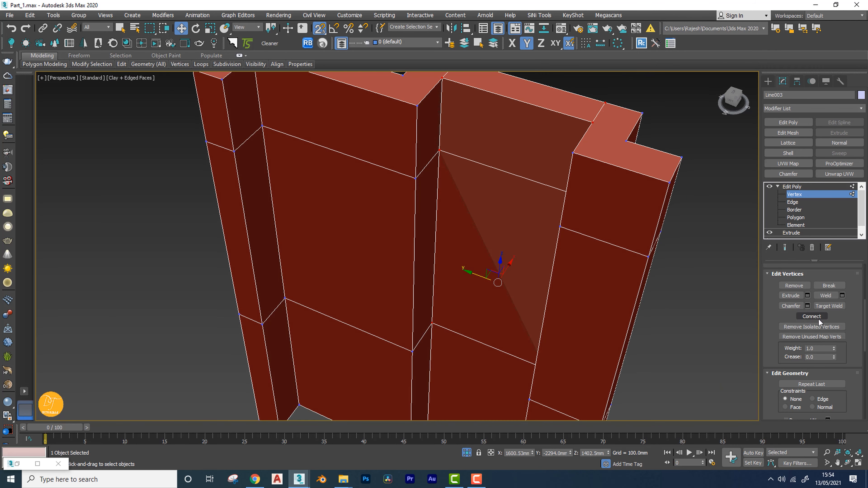
{"action": "left_click", "coordinate": [843, 296]}
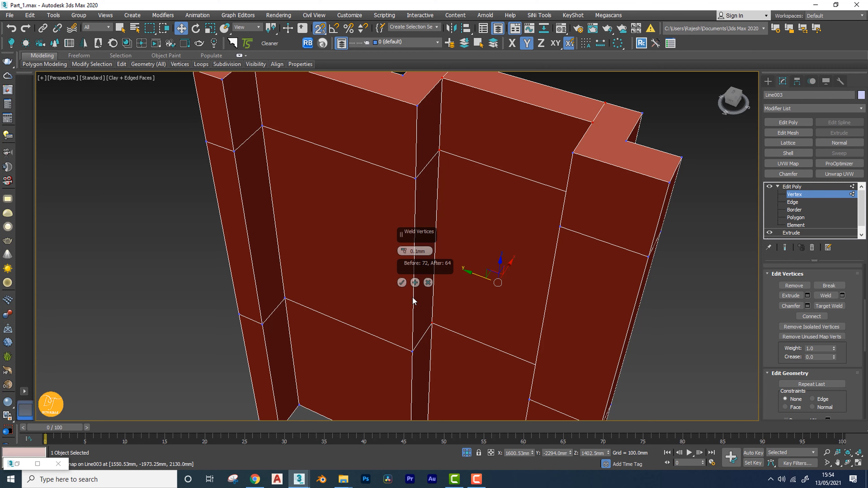
{"action": "left_click", "coordinate": [402, 282]}
{"action": "scroll", "coordinate": [484, 278], "scroll_direction": "down", "scroll_amount": 5}
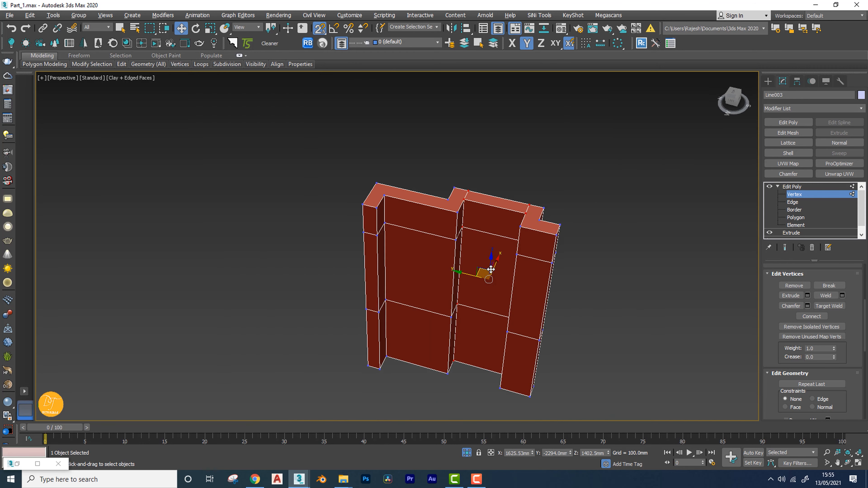
Bridge the middle section's inner and outer faces between the horizontal cuts to form the window opening, and leave polygon editing.
{"action": "left_click", "coordinate": [796, 218]}
{"action": "left_click", "coordinate": [482, 291]}
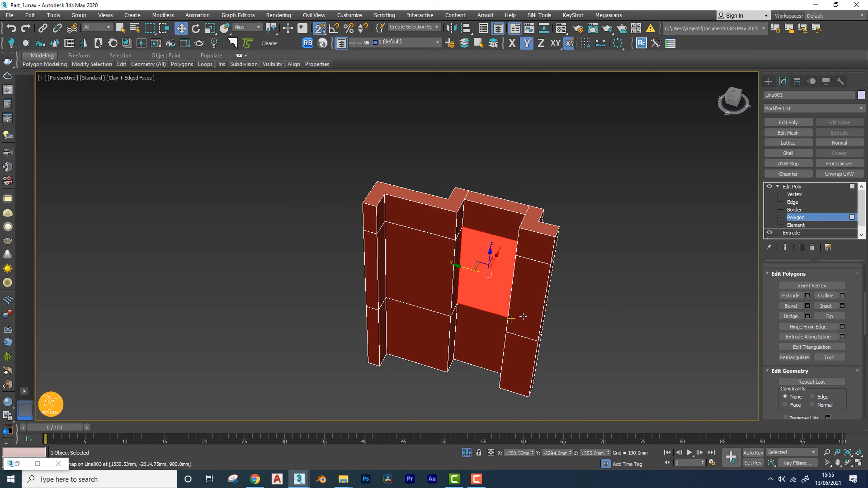
{"action": "middle_click_drag", "start_coordinate": [482, 291], "coordinate": [382, 324], "text": "alt"}
{"action": "left_click", "coordinate": [470, 303]}
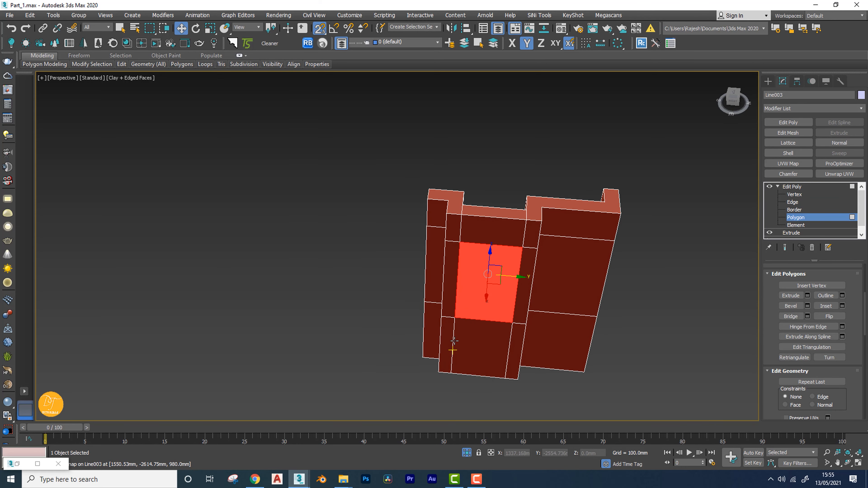
{"action": "middle_click_drag", "start_coordinate": [470, 303], "coordinate": [505, 328], "text": "alt"}
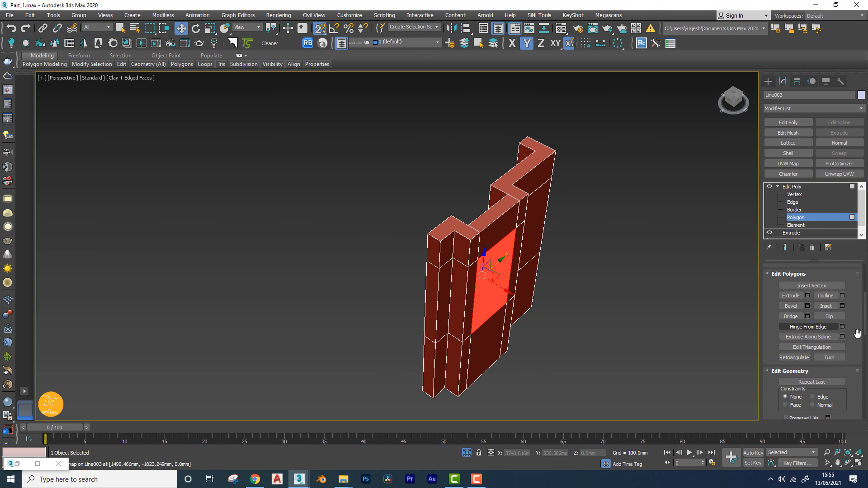
{"action": "left_click", "coordinate": [807, 317]}
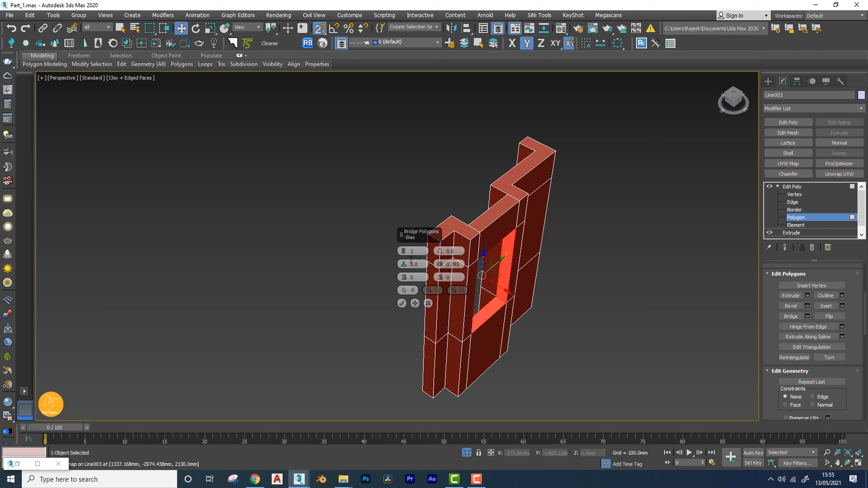
{"action": "left_click", "coordinate": [401, 303]}
{"action": "middle_click_drag", "start_coordinate": [401, 306], "coordinate": [781, 249], "text": "alt"}
{"action": "left_click", "coordinate": [791, 186]}
{"action": "left_click", "coordinate": [777, 186]}
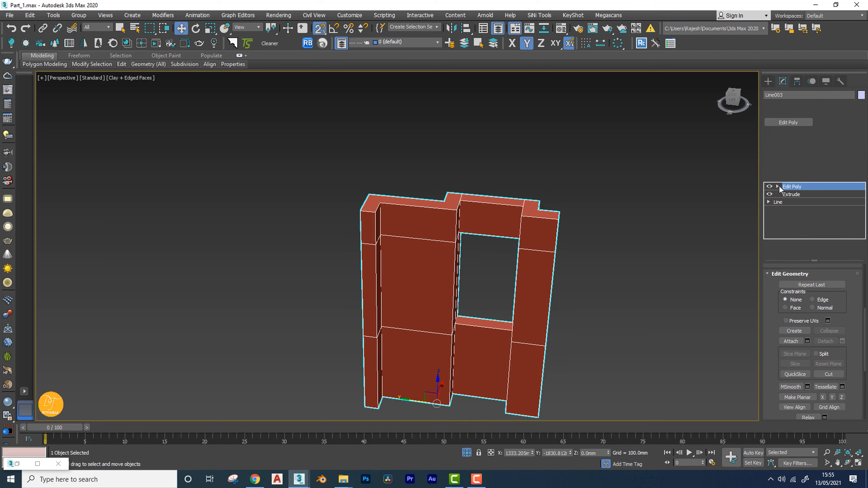
End the isolation, select the larger room's extruded wall and isolate it.
{"action": "middle_click_drag", "start_coordinate": [581, 308], "coordinate": [416, 316], "text": "alt"}
{"action": "left_click", "coordinate": [467, 453]}
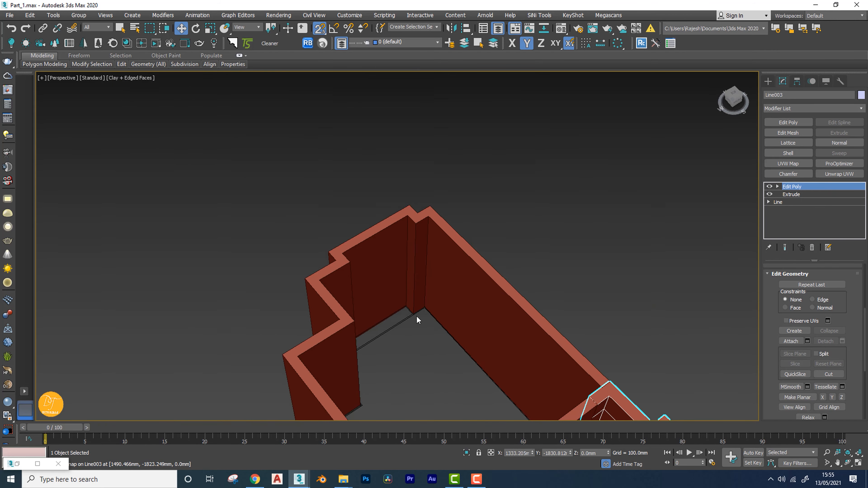
{"action": "left_click", "coordinate": [382, 265]}
{"action": "scroll", "coordinate": [382, 270], "scroll_direction": "down", "scroll_amount": 6}
{"action": "middle_click_drag", "start_coordinate": [388, 277], "coordinate": [367, 281], "text": "alt"}
{"action": "scroll", "coordinate": [417, 287], "scroll_direction": "up", "scroll_amount": 5}
{"action": "key", "text": "alt+q"}
{"action": "middle_click_drag", "start_coordinate": [430, 304], "coordinate": [476, 312], "text": "alt"}
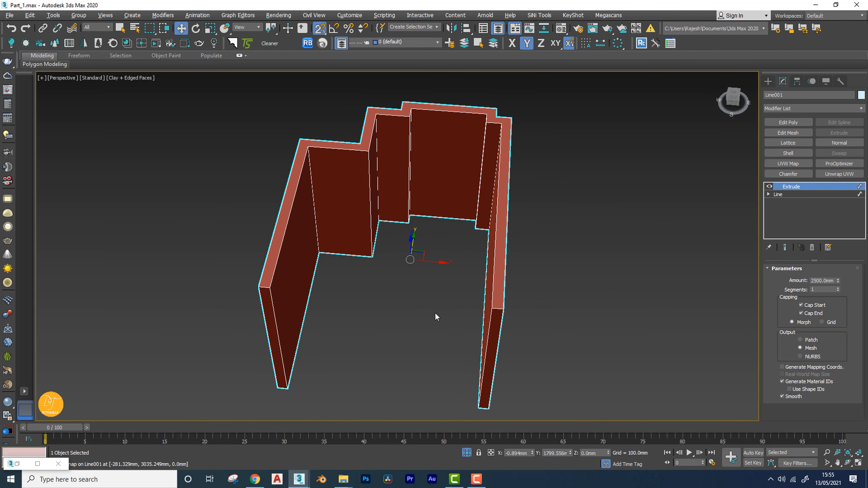
Add Edit Poly to the wall and connect the protruding end section's long inner and outer edges with 2 segments in top view.
{"action": "key", "text": "t"}
{"action": "key", "text": "F3"}
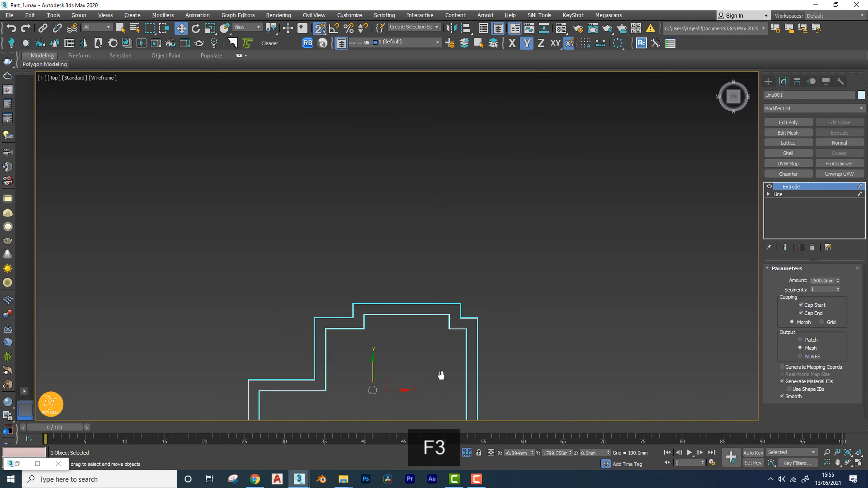
{"action": "scroll", "coordinate": [411, 354], "scroll_direction": "up", "scroll_amount": 3}
{"action": "scroll", "coordinate": [445, 237], "scroll_direction": "up", "scroll_amount": 3}
{"action": "left_click", "coordinate": [445, 237]}
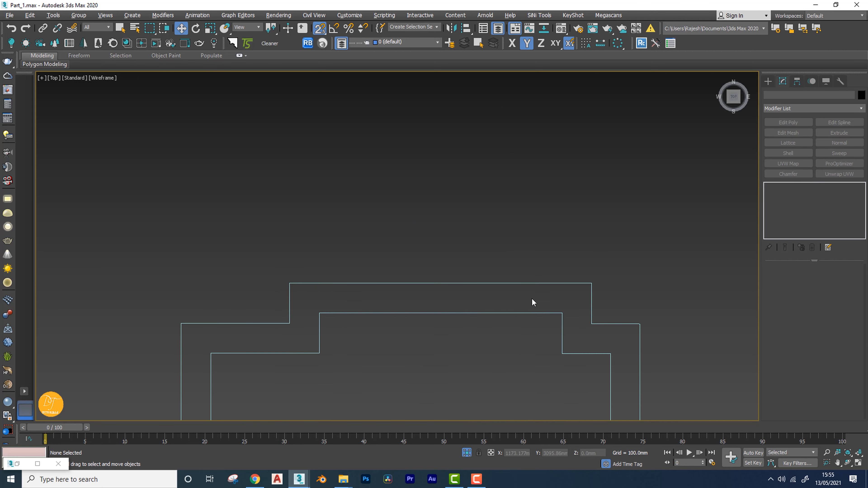
{"action": "left_click_drag", "start_coordinate": [485, 261], "coordinate": [499, 341]}
{"action": "key", "text": "2"}
{"action": "scroll", "coordinate": [850, 363], "scroll_direction": "down", "scroll_amount": 3}
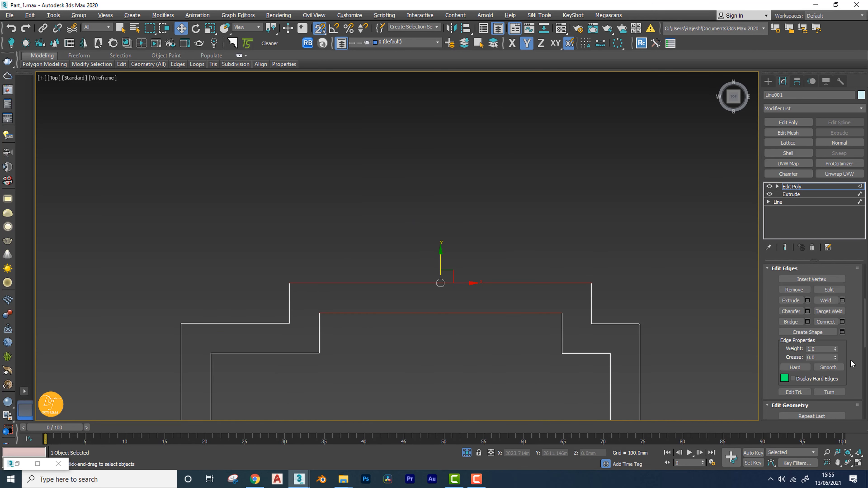
{"action": "left_click", "coordinate": [842, 322]}
{"action": "left_click", "coordinate": [403, 291]}
{"action": "left_click", "coordinate": [396, 296]}
Snap the end vertices of both new cuts in line with the end section's two inner corners.
{"action": "scroll", "coordinate": [396, 297], "scroll_direction": "up", "scroll_amount": 4}
{"action": "left_click", "coordinate": [794, 194]}
{"action": "left_click_drag", "start_coordinate": [540, 242], "coordinate": [391, 254]}
{"action": "left_click_drag", "start_coordinate": [519, 183], "coordinate": [391, 254]}
{"action": "middle_click_drag", "start_coordinate": [700, 240], "coordinate": [428, 239]}
{"action": "left_click_drag", "start_coordinate": [428, 239], "coordinate": [602, 254]}
{"action": "left_click_drag", "start_coordinate": [446, 181], "coordinate": [602, 254]}
Select the vertices of both cuts and weld them to the adjoining corner vertices.
{"action": "scroll", "coordinate": [526, 262], "scroll_direction": "down", "scroll_amount": 3}
{"action": "left_click_drag", "start_coordinate": [314, 217], "coordinate": [580, 272]}
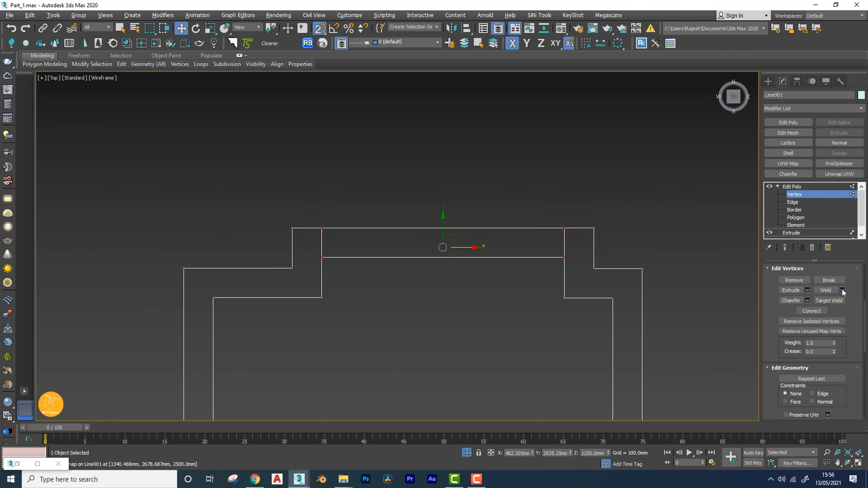
{"action": "key", "text": "p"}
{"action": "key", "text": "1"}
Draw a full-height guide rectangle over the window section in the front view, with the grid hidden.
{"action": "key", "text": "f"}
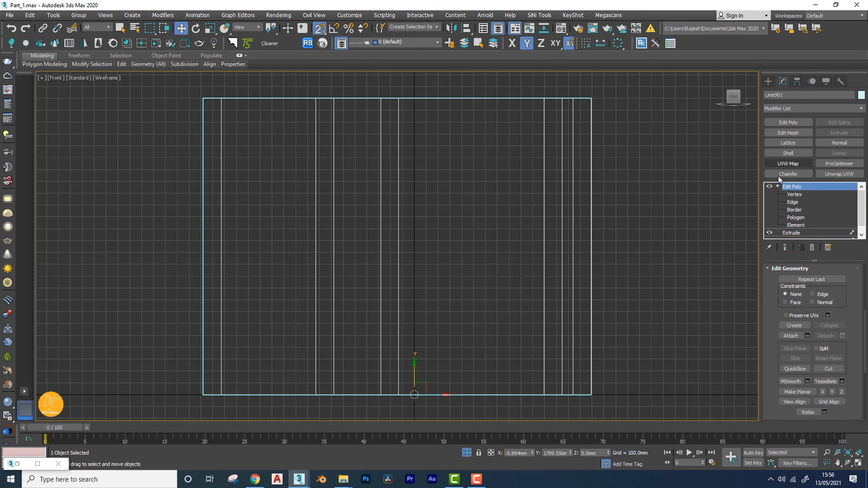
{"action": "key", "text": "l"}
{"action": "key", "text": "f"}
{"action": "key", "text": "g"}
{"action": "left_click", "coordinate": [768, 82]}
{"action": "left_click", "coordinate": [830, 143]}
{"action": "left_click_drag", "start_coordinate": [398, 99], "coordinate": [544, 394]}
{"action": "right_click", "coordinate": [543, 394]}
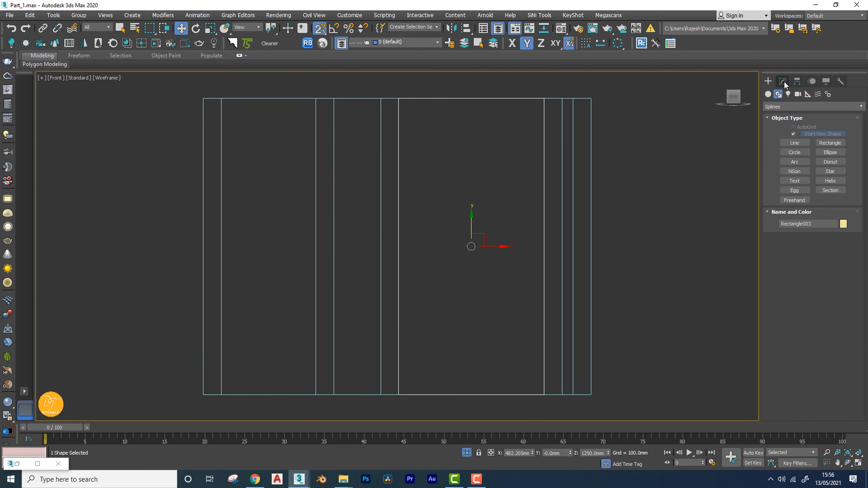
Select all the wall's vertical edges and connect them with two horizontal cuts.
{"action": "left_click", "coordinate": [591, 273]}
{"action": "left_click", "coordinate": [782, 82]}
{"action": "left_click", "coordinate": [810, 202]}
{"action": "left_click_drag", "start_coordinate": [632, 233], "coordinate": [164, 270]}
{"action": "left_click", "coordinate": [841, 322]}
{"action": "left_click", "coordinate": [401, 277]}
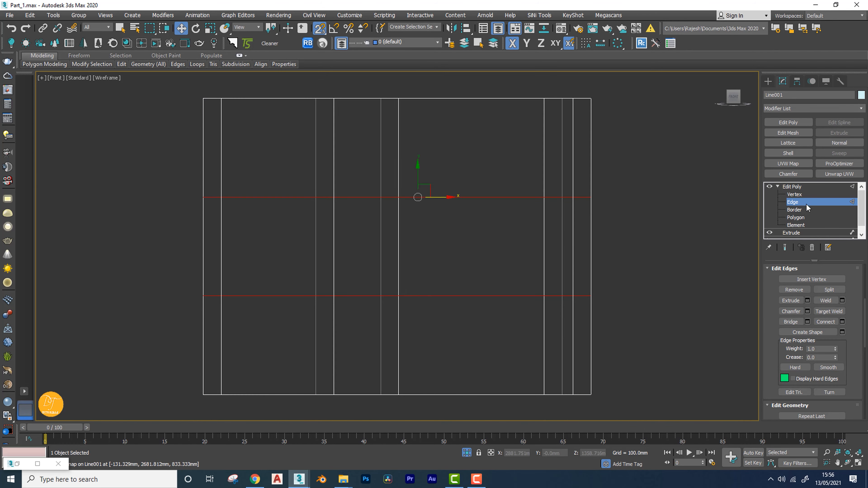
Draw a guide rectangle between the horizontal cuts across the window section and set the guide length to 1150 mm.
{"action": "left_click", "coordinate": [818, 202]}
{"action": "left_click", "coordinate": [768, 81]}
{"action": "left_click", "coordinate": [830, 143]}
{"action": "left_click_drag", "start_coordinate": [399, 197], "coordinate": [544, 296]}
{"action": "right_click", "coordinate": [544, 295]}
{"action": "left_click", "coordinate": [782, 82]}
{"action": "left_click_drag", "start_coordinate": [836, 300], "coordinate": [719, 273]}
{"action": "key", "text": "BackSpace"}
{"action": "type", "text": "1150"}
{"action": "key", "text": "Return"}
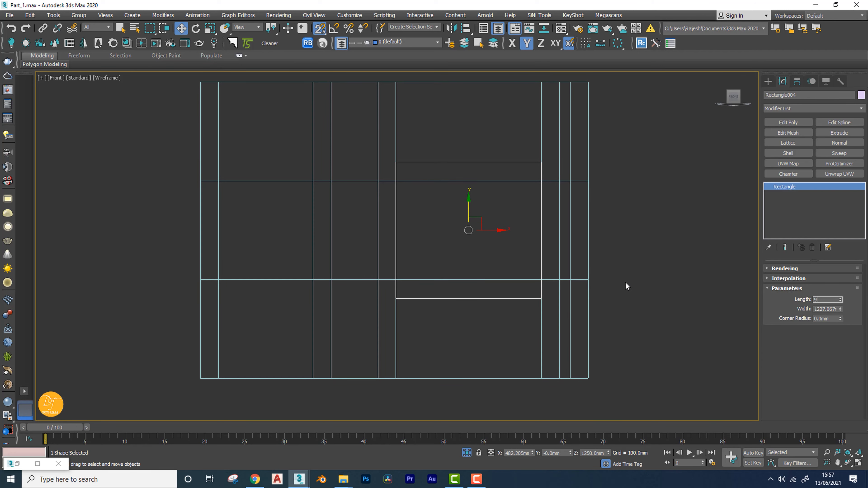
Set the other guide rectangle's length to 980 mm and stack the 1150 mm guide above it from the wall's base.
{"action": "type", "text": "80"}
{"action": "key", "text": "Return"}
{"action": "left_click", "coordinate": [403, 299]}
{"action": "left_click_drag", "start_coordinate": [396, 288], "coordinate": [395, 262]}
Snap the wall's lower and upper rows of cut vertices to the bottom and top of the 1150 mm guide.
{"action": "left_click", "coordinate": [378, 265]}
{"action": "left_click", "coordinate": [794, 194]}
{"action": "left_click_drag", "start_coordinate": [625, 264], "coordinate": [171, 294]}
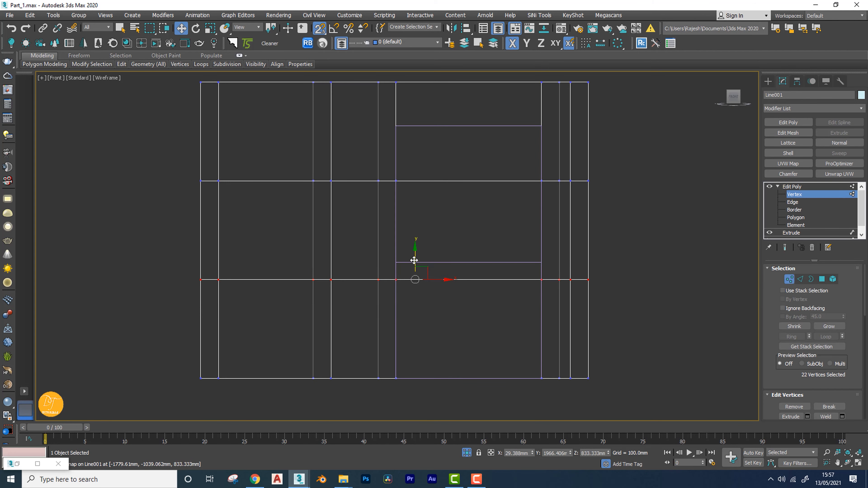
{"action": "left_click_drag", "start_coordinate": [414, 260], "coordinate": [395, 262]}
{"action": "left_click_drag", "start_coordinate": [615, 164], "coordinate": [178, 198]}
{"action": "left_click_drag", "start_coordinate": [414, 156], "coordinate": [396, 125]}
Delete the guide rectangles and show the wall shaded in the perspective view.
{"action": "key", "text": "p"}
{"action": "middle_click_drag", "start_coordinate": [466, 202], "coordinate": [459, 392], "text": "alt"}
{"action": "left_click_drag", "start_coordinate": [459, 391], "coordinate": [433, 290]}
{"action": "key", "text": "Delete"}
{"action": "key", "text": "F3"}
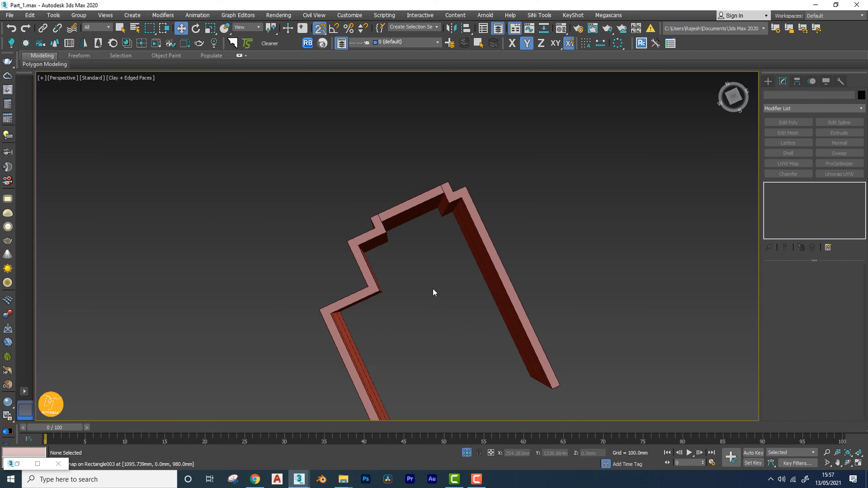
Bridge the end section's inner and outer window faces to cut the opening, and leave polygon editing.
{"action": "left_click", "coordinate": [424, 239]}
{"action": "middle_click_drag", "start_coordinate": [432, 290], "coordinate": [580, 270], "text": "alt"}
{"action": "left_click", "coordinate": [796, 218]}
{"action": "left_click", "coordinate": [424, 284]}
{"action": "left_click", "coordinate": [427, 282], "text": "ctrl"}
{"action": "scroll", "coordinate": [794, 347], "scroll_direction": "down", "scroll_amount": 5}
{"action": "left_click", "coordinate": [791, 346]}
{"action": "left_click", "coordinate": [797, 219]}
{"action": "left_click", "coordinate": [560, 260]}
End the isolation to show all the walls and inspect both window openings.
{"action": "left_click", "coordinate": [467, 453]}
{"action": "middle_click_drag", "start_coordinate": [444, 335], "coordinate": [459, 312], "text": "alt"}
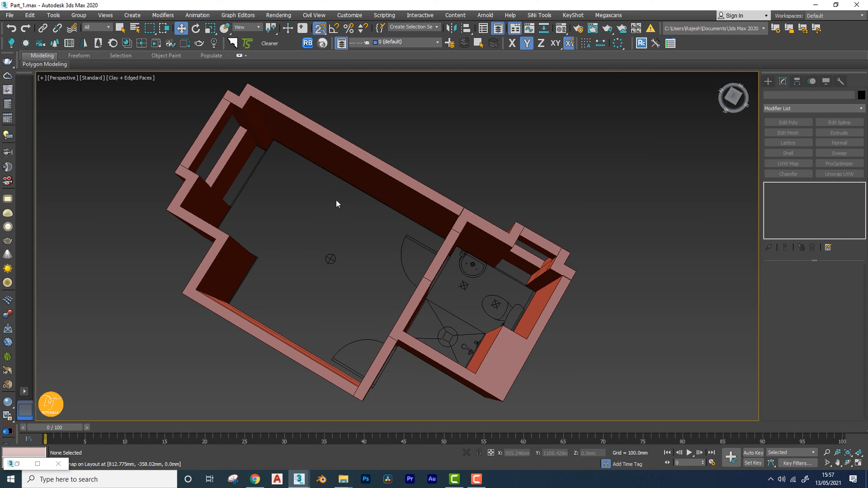
{"action": "middle_click_drag", "start_coordinate": [270, 181], "coordinate": [436, 247]}
{"action": "scroll", "coordinate": [480, 186], "scroll_direction": "up", "scroll_amount": 5}
{"action": "scroll", "coordinate": [488, 181], "scroll_direction": "up", "scroll_amount": 3}
{"action": "scroll", "coordinate": [406, 210], "scroll_direction": "down", "scroll_amount": 10}
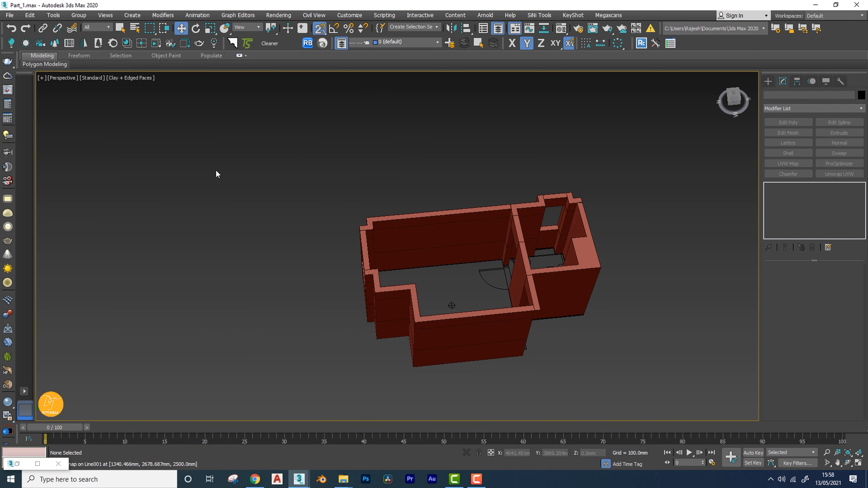
Save the scene as Part_2 Modeling in the Bathroom project's 3D folder on the desktop.
{"action": "left_click", "coordinate": [7, 15]}
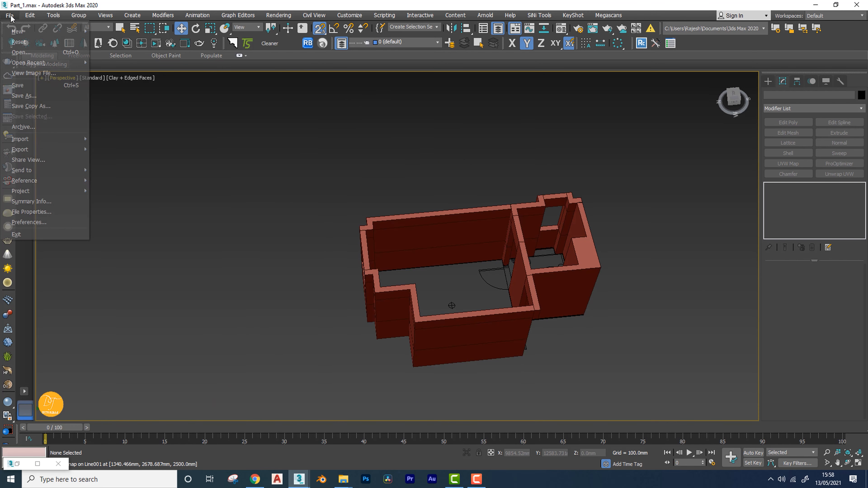
{"action": "left_click", "coordinate": [24, 96]}
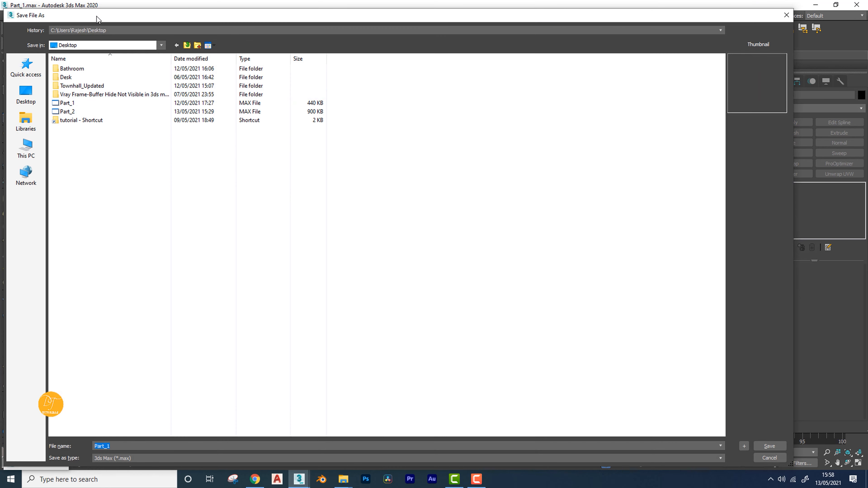
{"action": "left_click", "coordinate": [26, 95]}
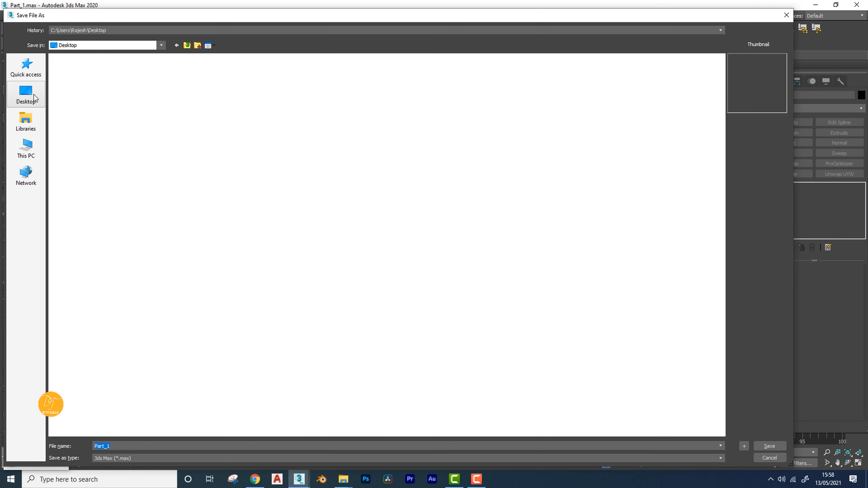
{"action": "double_click", "coordinate": [101, 95]}
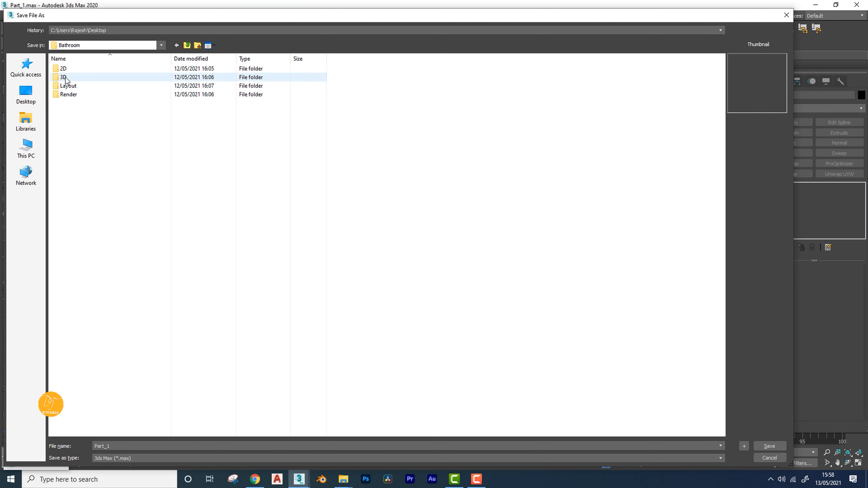
{"action": "double_click", "coordinate": [66, 83]}
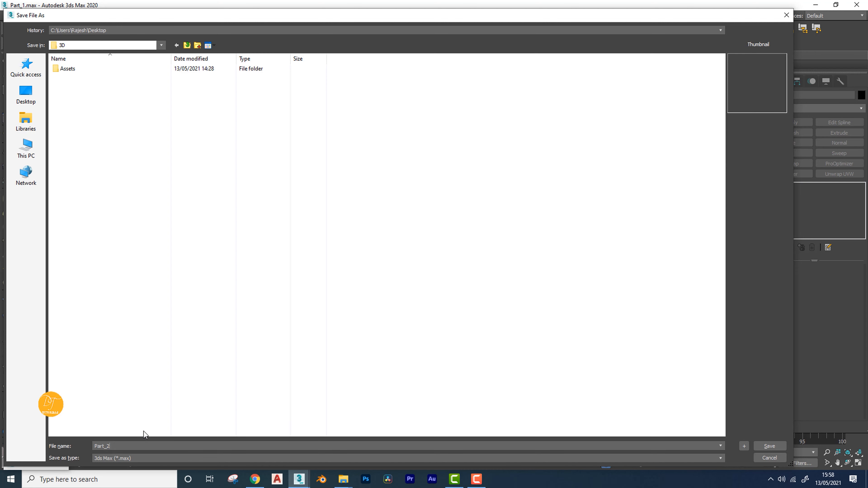
{"action": "type", "text": "Modeling"}
{"action": "left_click", "coordinate": [769, 446]}
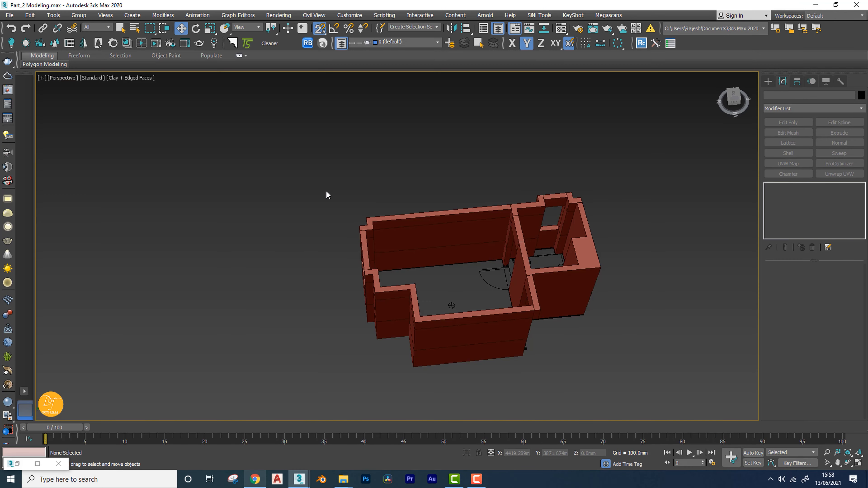
Close the minimized floating explorer window and bring the whole wall model into view.
{"action": "middle_click_drag", "start_coordinate": [424, 180], "coordinate": [502, 208], "text": "alt"}
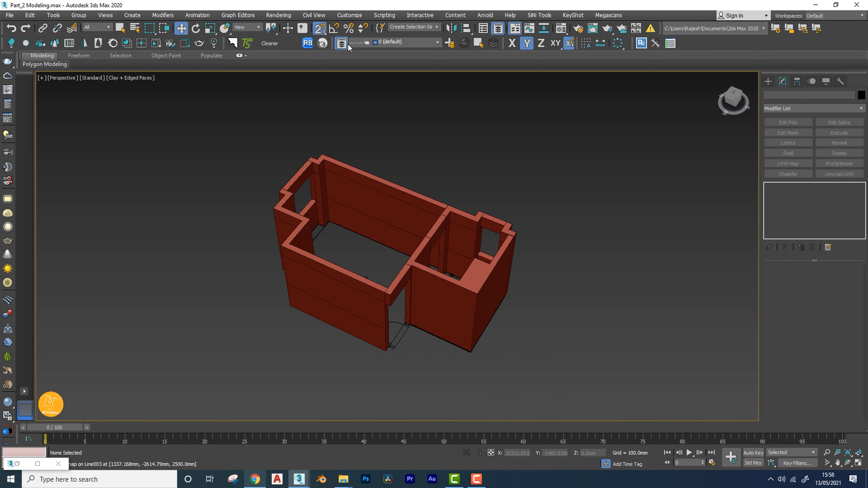
{"action": "left_click", "coordinate": [17, 464]}
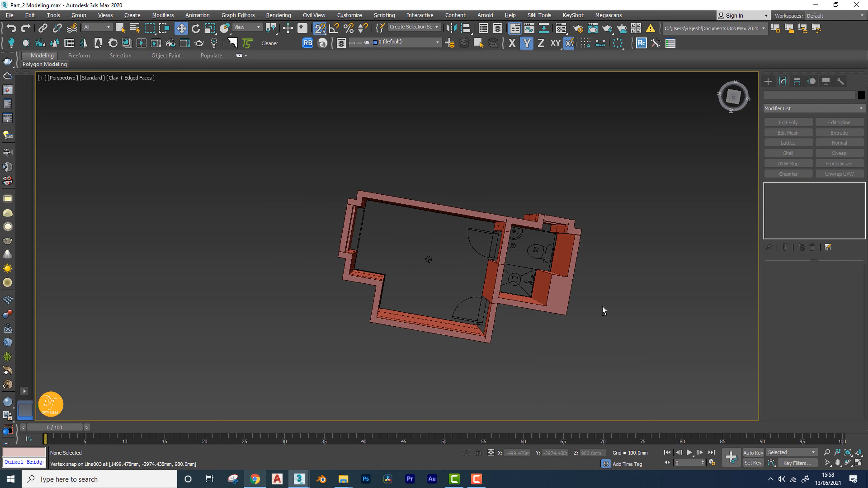
{"action": "middle_click_drag", "start_coordinate": [602, 307], "coordinate": [492, 148], "text": "alt"}
Examine the bathroom's walls, window and fixture layout in the top view.
{"action": "key", "text": "t"}
{"action": "scroll", "coordinate": [498, 347], "scroll_direction": "down", "scroll_amount": 3}
{"action": "scroll", "coordinate": [475, 342], "scroll_direction": "down", "scroll_amount": 3}
{"action": "middle_click_drag", "start_coordinate": [483, 394], "coordinate": [475, 308]}
{"action": "scroll", "coordinate": [482, 326], "scroll_direction": "up", "scroll_amount": 5}
{"action": "scroll", "coordinate": [505, 310], "scroll_direction": "down", "scroll_amount": 2}
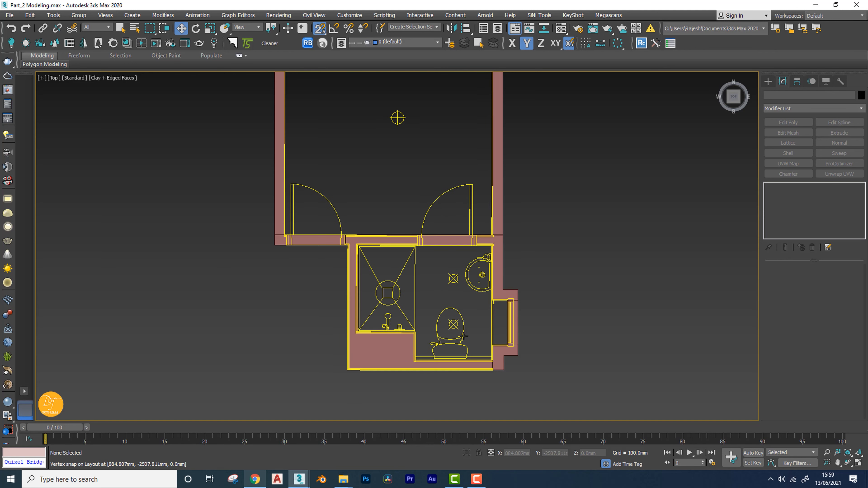
{"action": "middle_click_drag", "start_coordinate": [478, 311], "coordinate": [480, 340]}
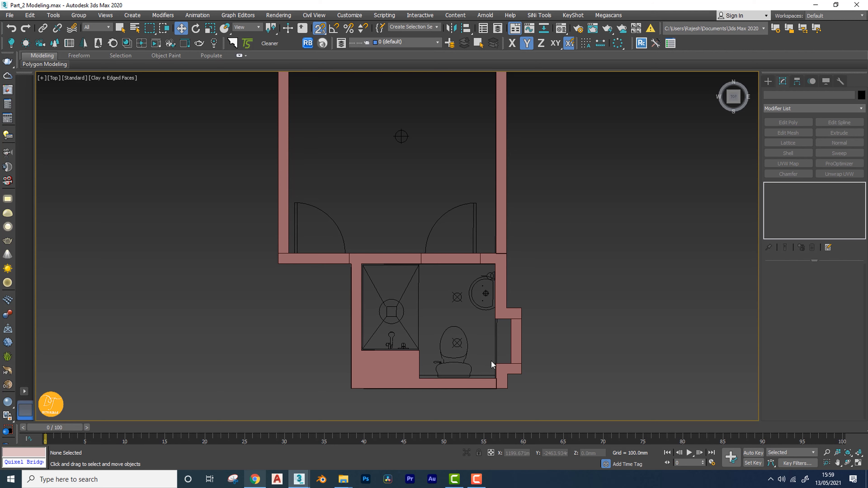
{"action": "scroll", "coordinate": [485, 366], "scroll_direction": "up", "scroll_amount": 5}
{"action": "scroll", "coordinate": [474, 371], "scroll_direction": "down", "scroll_amount": 3}
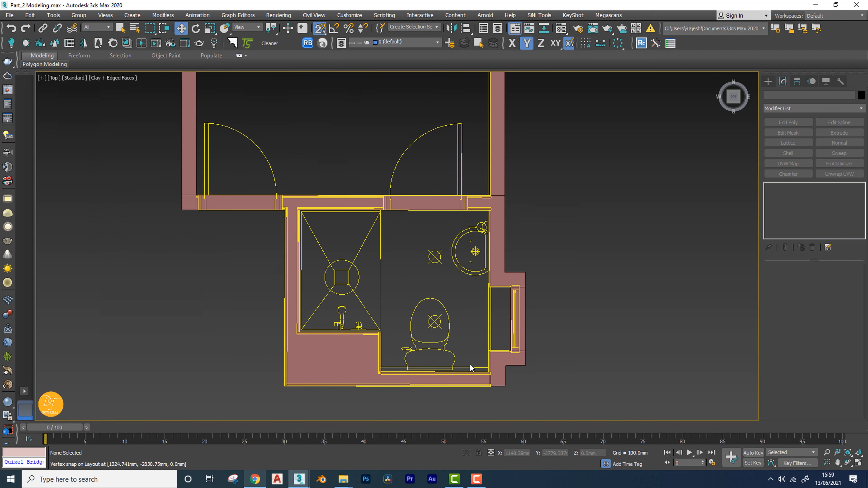
{"action": "mouse_move", "coordinate": [465, 316]}
{"action": "middle_mouse_down"}
{"action": "mouse_move", "coordinate": [471, 348]}
{"action": "mouse_move", "coordinate": [466, 317]}
{"action": "middle_mouse_up"}
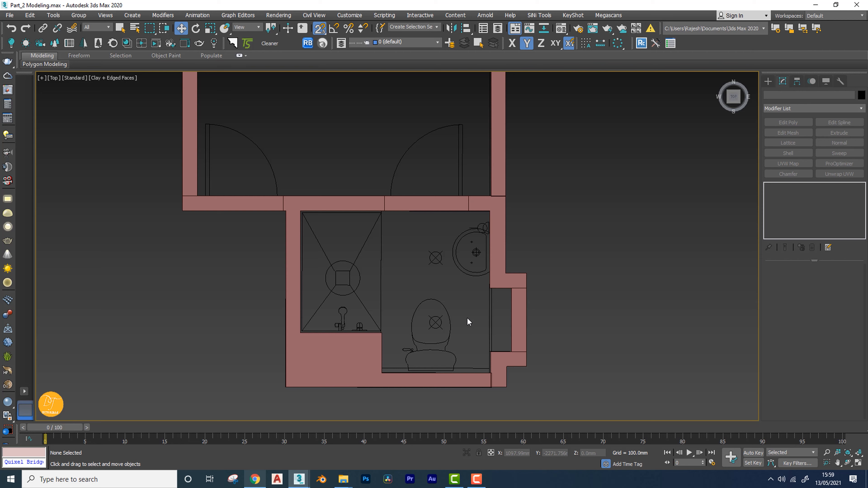
{"action": "middle_click_drag", "start_coordinate": [467, 318], "coordinate": [469, 311]}
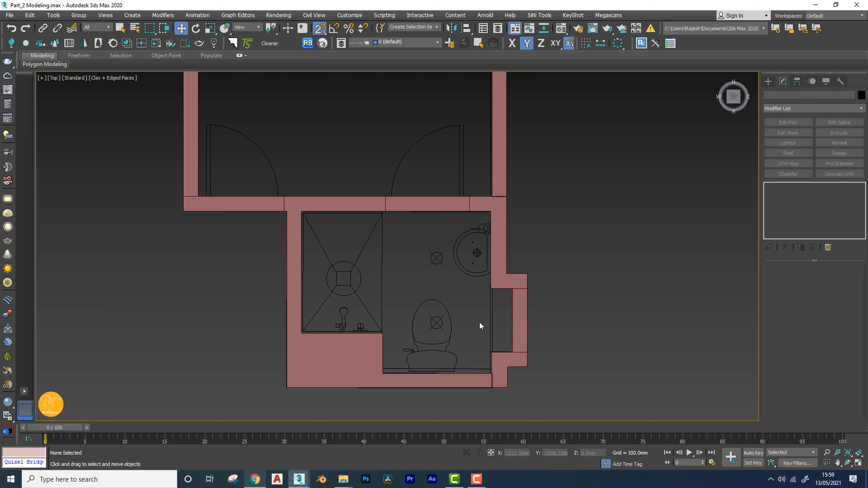
{"action": "middle_click_drag", "start_coordinate": [471, 324], "coordinate": [465, 323]}
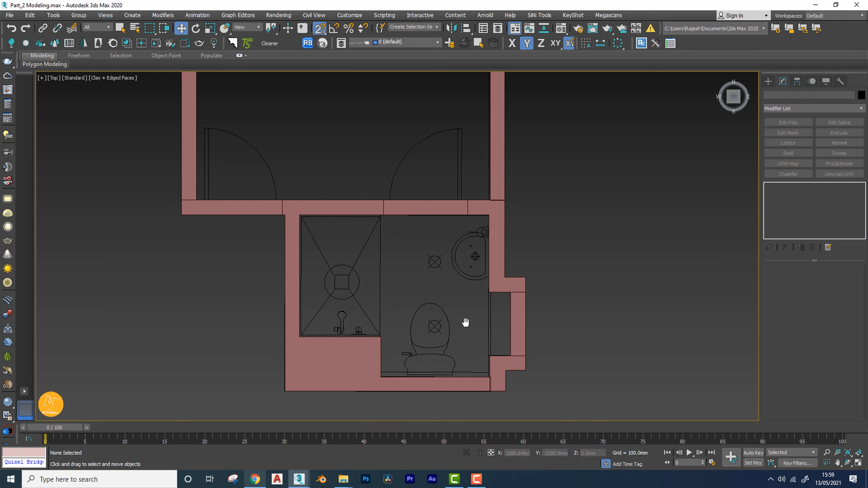
{"action": "scroll", "coordinate": [501, 322], "scroll_direction": "down", "scroll_amount": 3}
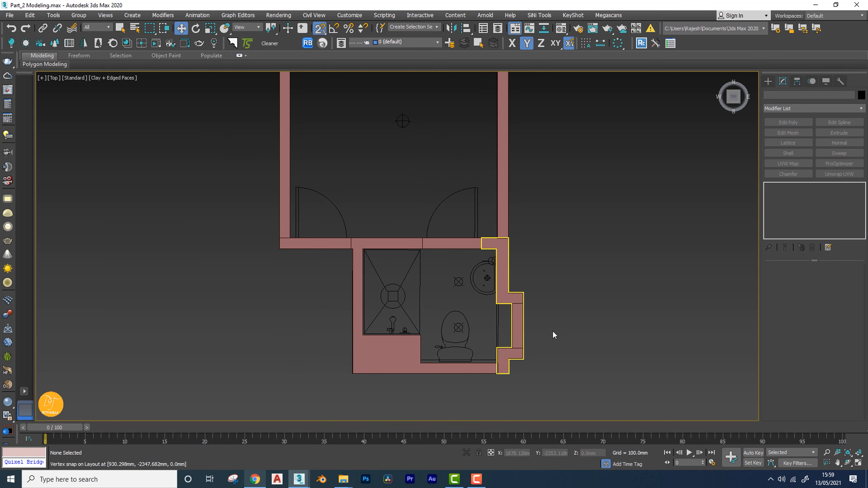
{"action": "middle_click_drag", "start_coordinate": [536, 332], "coordinate": [565, 338]}
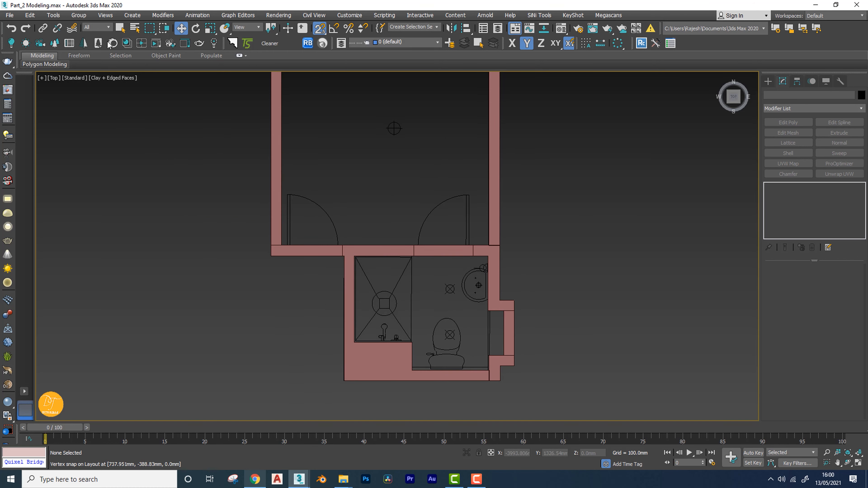
Start merging a file into the scene and open the Assets folder in the Bathroom project's 3D folder on the desktop.
{"action": "left_click", "coordinate": [10, 17]}
{"action": "mouse_move", "coordinate": [31, 139]}
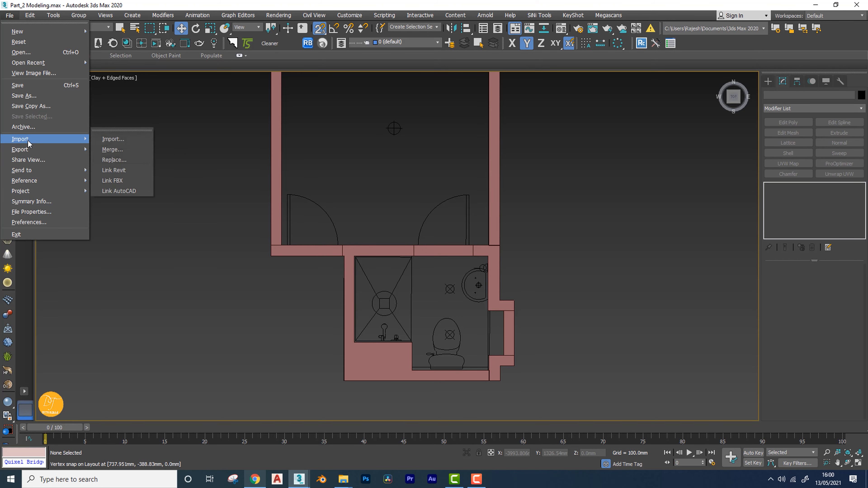
{"action": "left_click", "coordinate": [108, 149]}
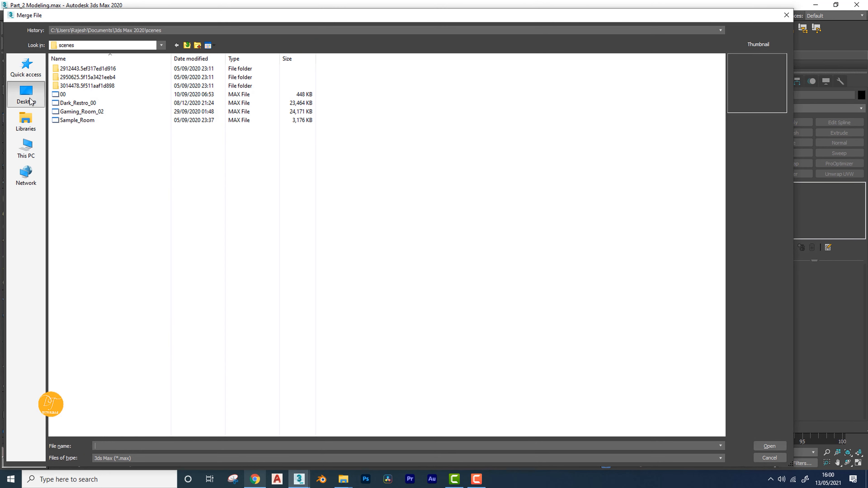
{"action": "left_click", "coordinate": [30, 101]}
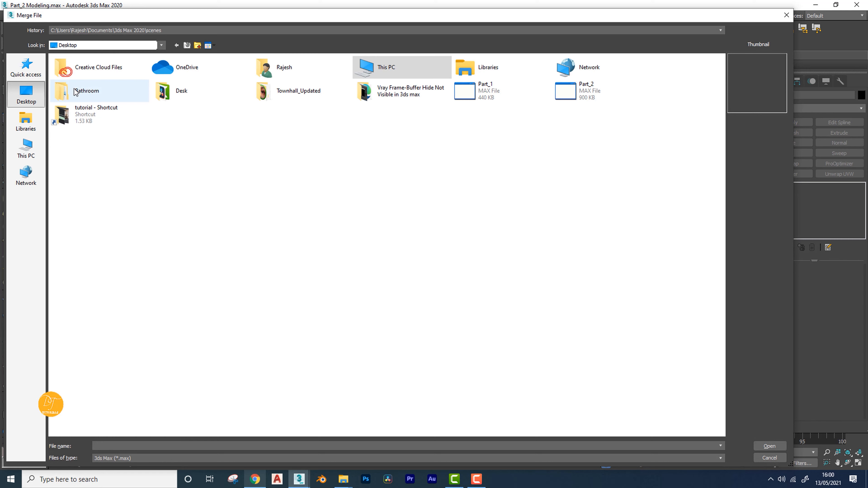
{"action": "double_click", "coordinate": [95, 95]}
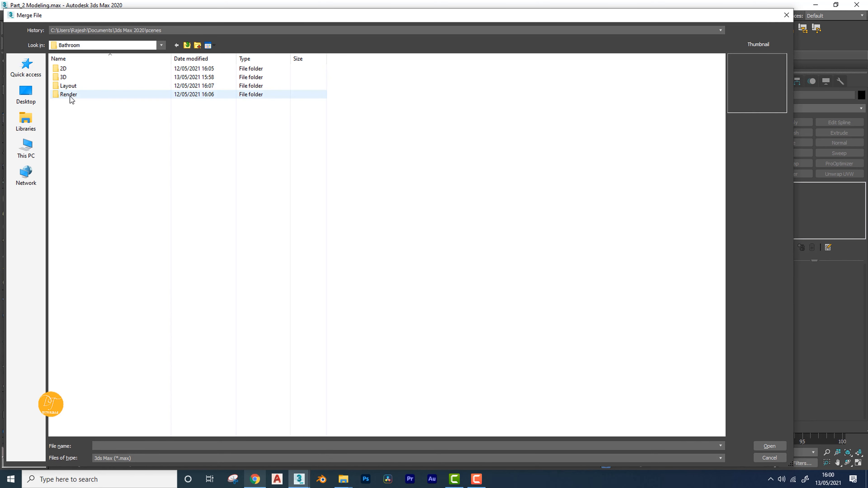
{"action": "double_click", "coordinate": [64, 78]}
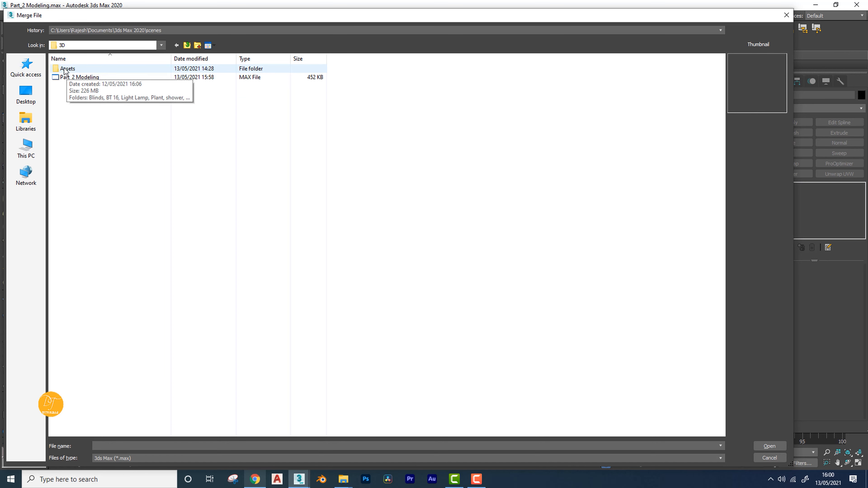
{"action": "double_click", "coordinate": [65, 70]}
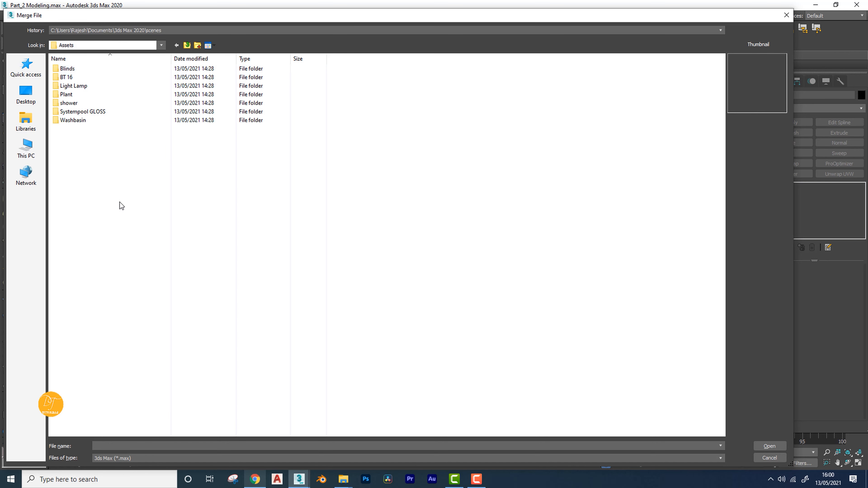
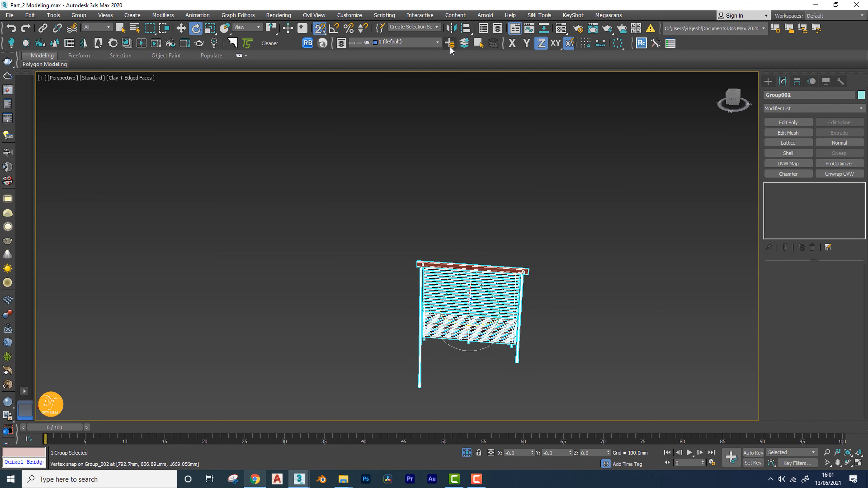
Create a layer named Assets holding the selected window blind and close the layer explorer.
{"action": "left_click", "coordinate": [499, 27]}
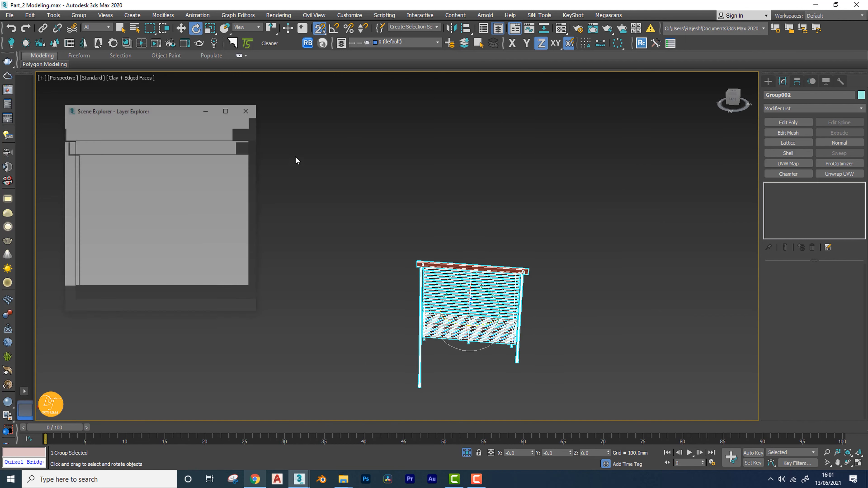
{"action": "left_click", "coordinate": [79, 187]}
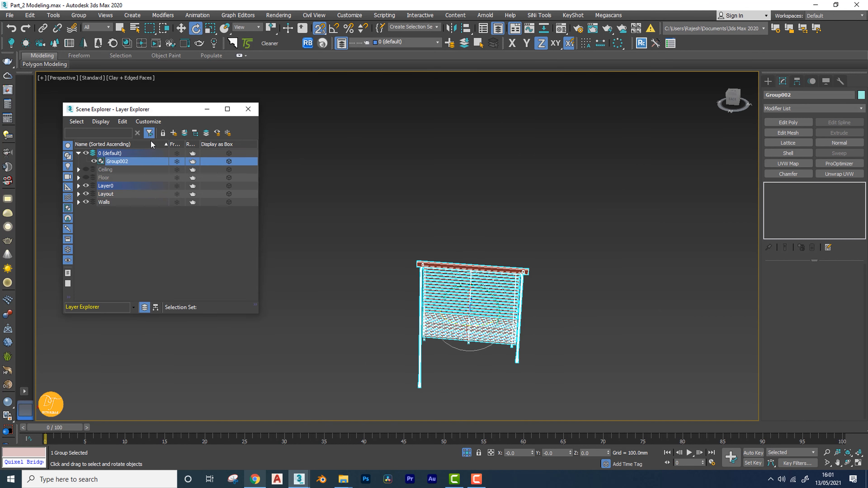
{"action": "left_click", "coordinate": [174, 134]}
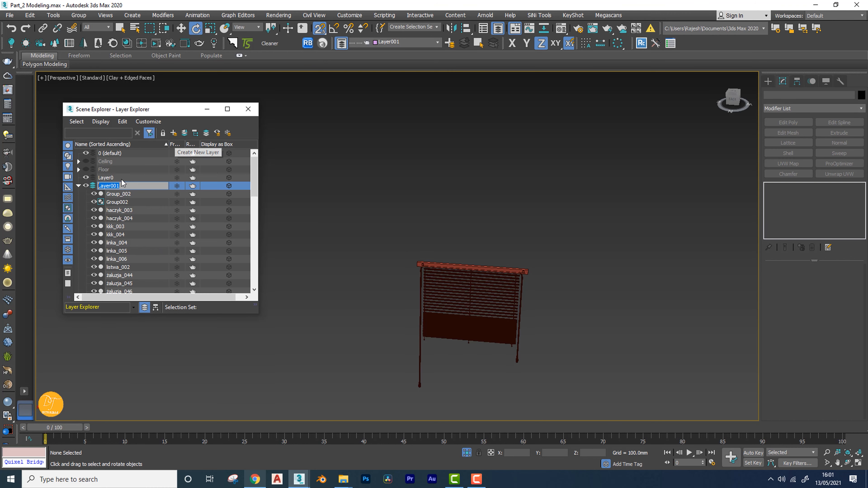
{"action": "type", "text": "As"}
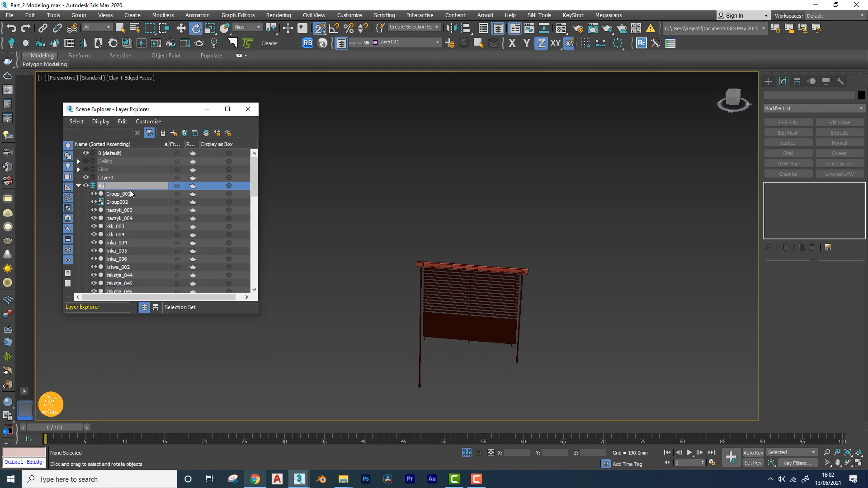
{"action": "type", "text": "sets"}
{"action": "key", "text": "Return"}
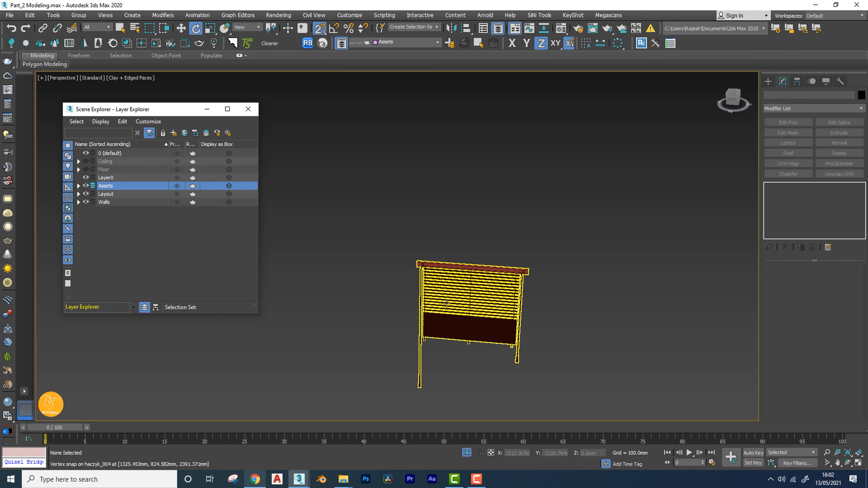
{"action": "scroll", "coordinate": [465, 325], "scroll_direction": "down", "scroll_amount": 3}
{"action": "middle_click_drag", "start_coordinate": [458, 318], "coordinate": [461, 322], "text": "alt"}
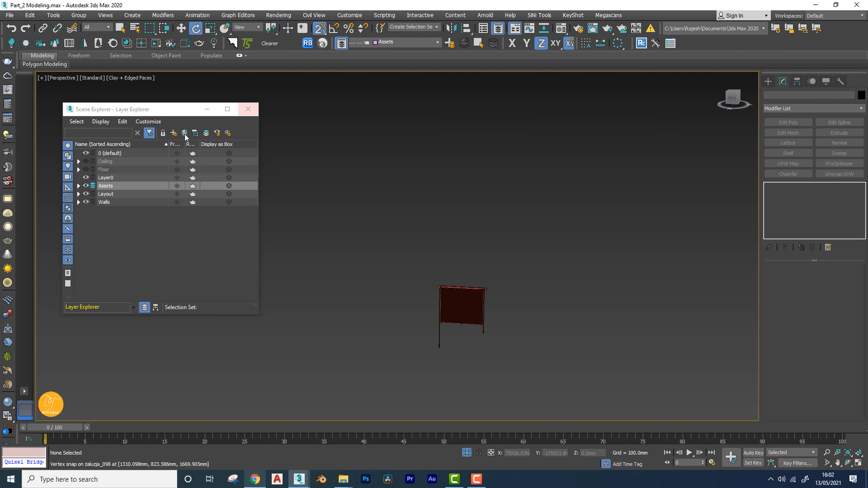
{"action": "left_click", "coordinate": [248, 109]}
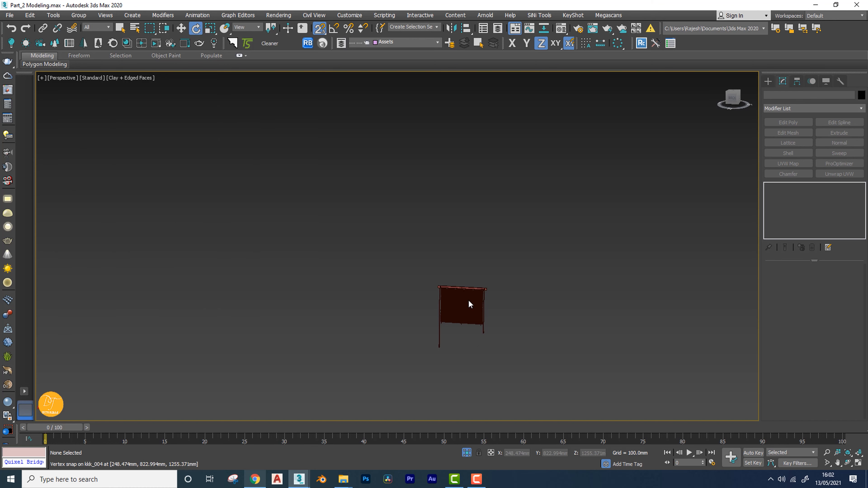
Move the blind along X in the top view, out of the room to about X 4457 mm.
{"action": "left_click", "coordinate": [468, 306]}
{"action": "middle_click_drag", "start_coordinate": [467, 341], "coordinate": [458, 300]}
{"action": "key", "text": "f"}
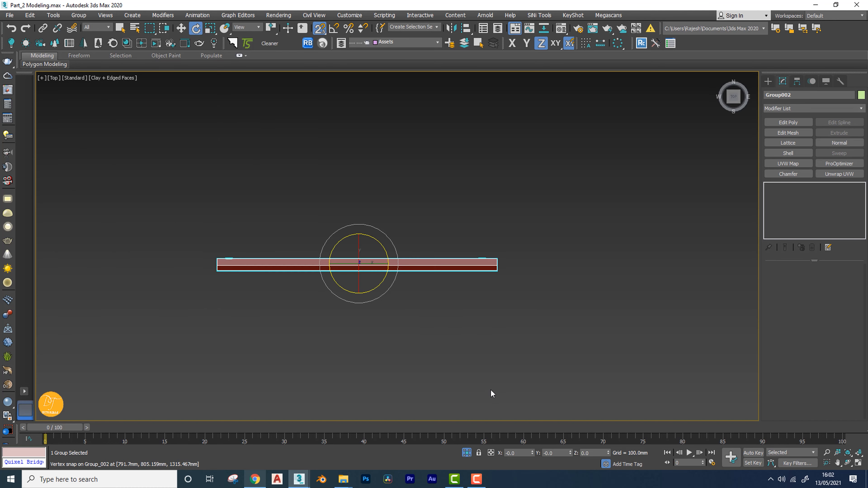
{"action": "key", "text": "z"}
{"action": "key", "text": "t"}
{"action": "key", "text": "w"}
{"action": "scroll", "coordinate": [463, 224], "scroll_direction": "down", "scroll_amount": 2}
{"action": "scroll", "coordinate": [463, 225], "scroll_direction": "down", "scroll_amount": 2}
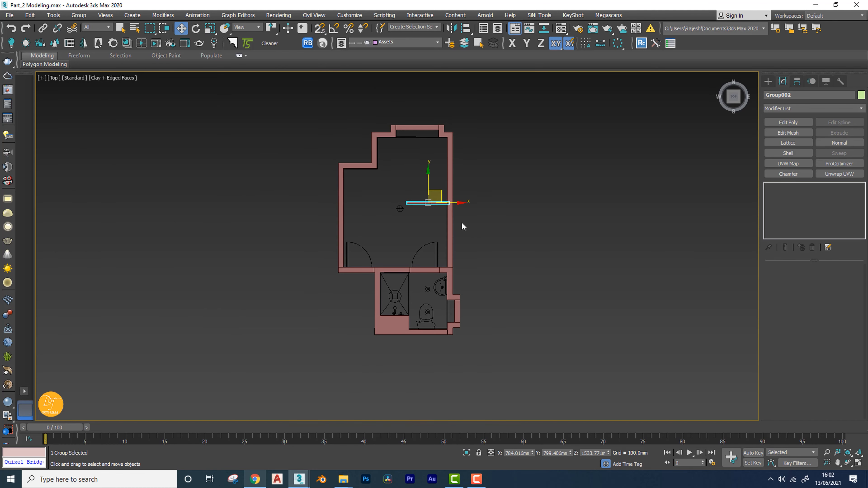
{"action": "left_click_drag", "start_coordinate": [453, 203], "coordinate": [576, 201]}
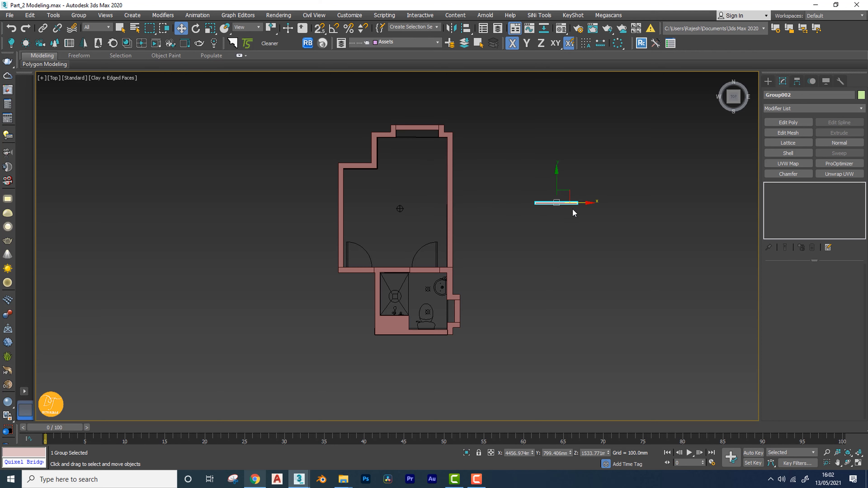
{"action": "key", "text": "p"}
{"action": "middle_click_drag", "start_coordinate": [555, 264], "coordinate": [469, 217], "text": "alt"}
{"action": "left_click", "coordinate": [469, 217]}
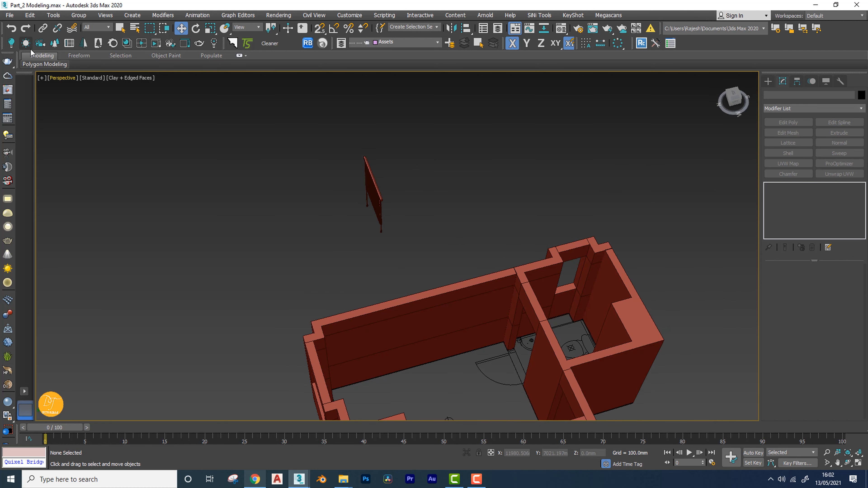
Merge all objects from Bathroom 2 Vray 2012 in the Assets' BT 16 folder, auto-renaming all duplicates.
{"action": "left_click", "coordinate": [9, 15]}
{"action": "mouse_move", "coordinate": [21, 138]}
{"action": "left_click", "coordinate": [118, 151]}
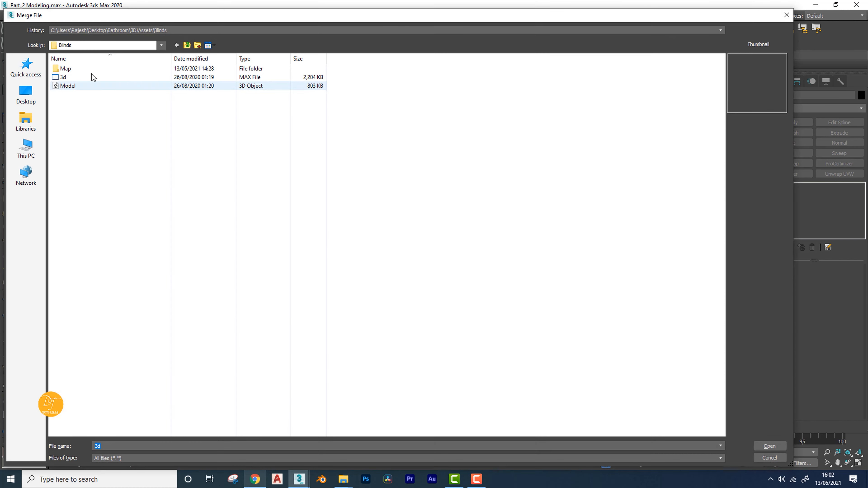
{"action": "left_click", "coordinate": [187, 45]}
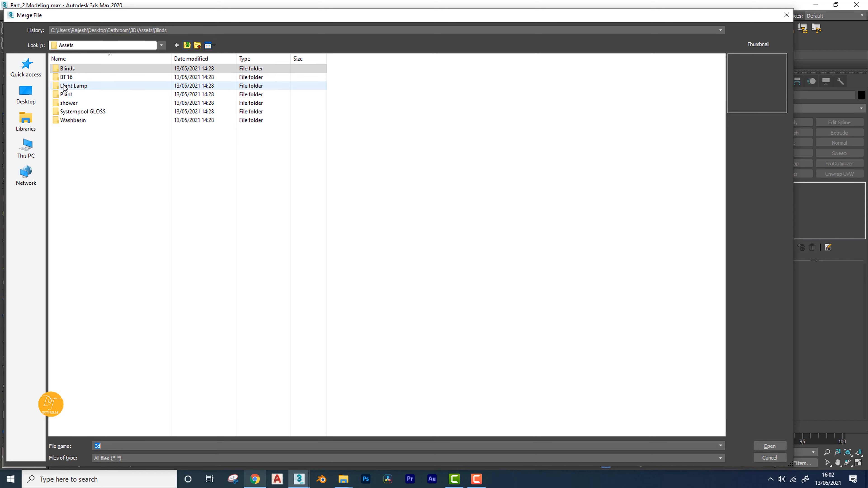
{"action": "double_click", "coordinate": [65, 78]}
{"action": "double_click", "coordinate": [66, 81]}
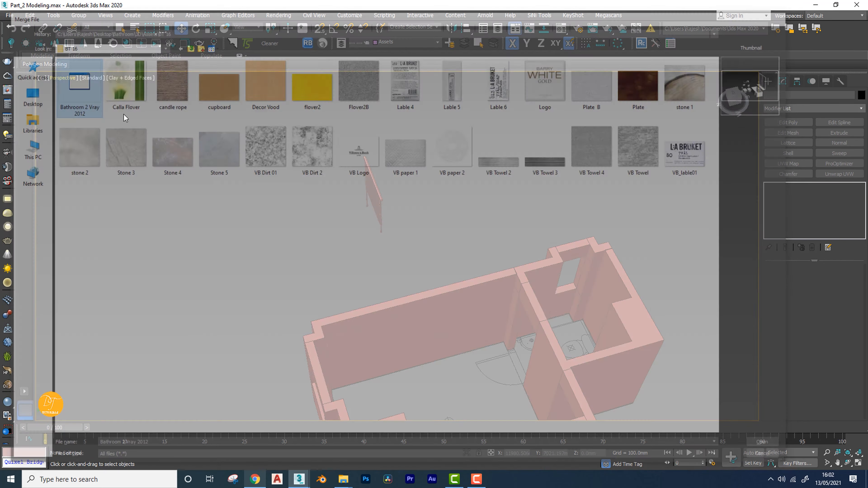
{"action": "left_click", "coordinate": [358, 296]}
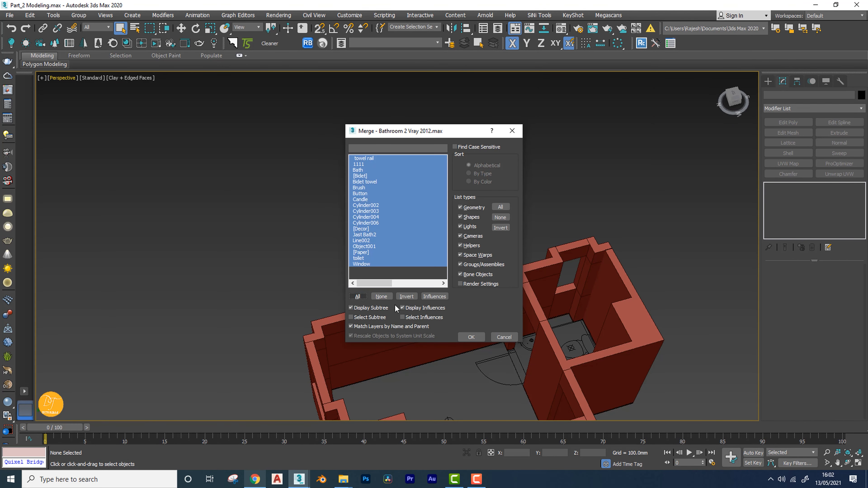
{"action": "left_click", "coordinate": [478, 337]}
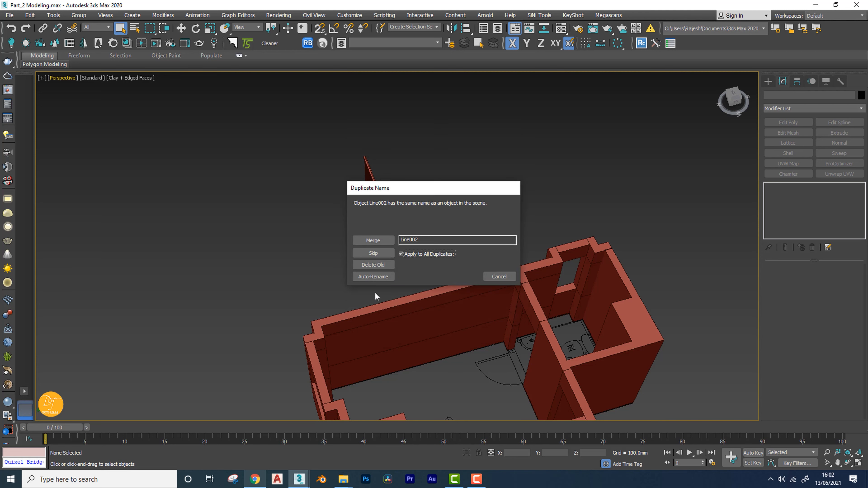
{"action": "left_click", "coordinate": [373, 276]}
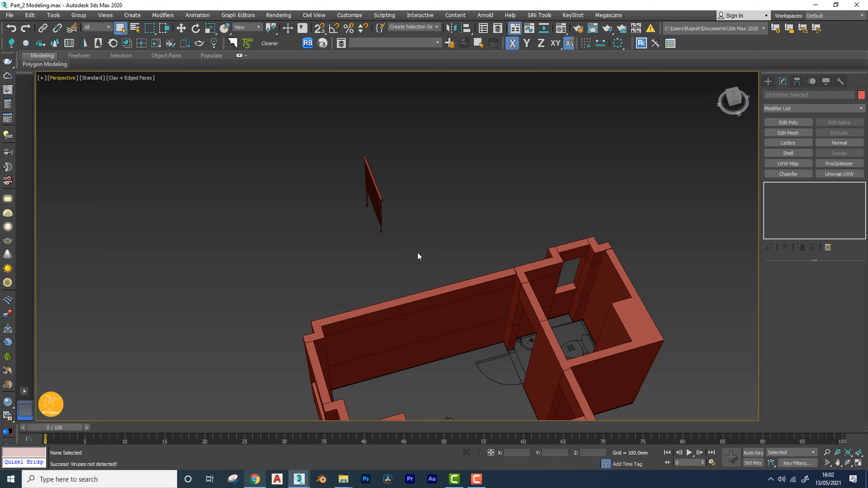
Move the merged bathroom set outside the room's walls, near the blind.
{"action": "scroll", "coordinate": [428, 252], "scroll_direction": "up", "scroll_amount": 3}
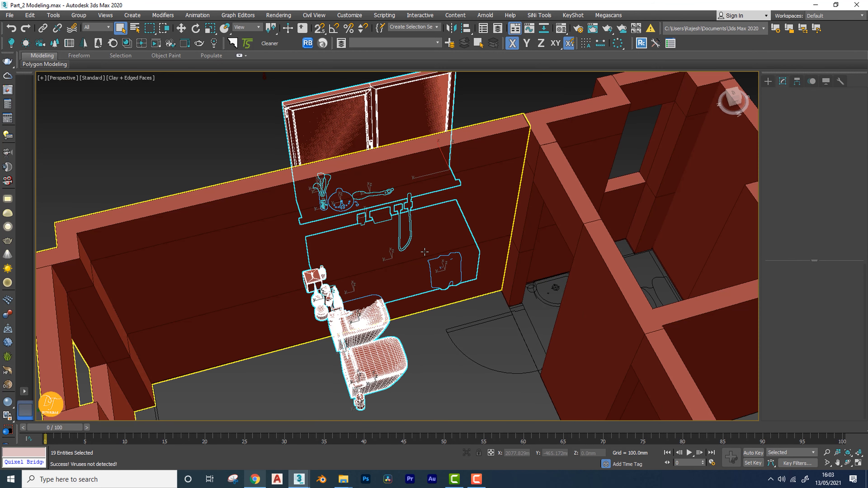
{"action": "scroll", "coordinate": [417, 256], "scroll_direction": "down", "scroll_amount": 10}
{"action": "key", "text": "w"}
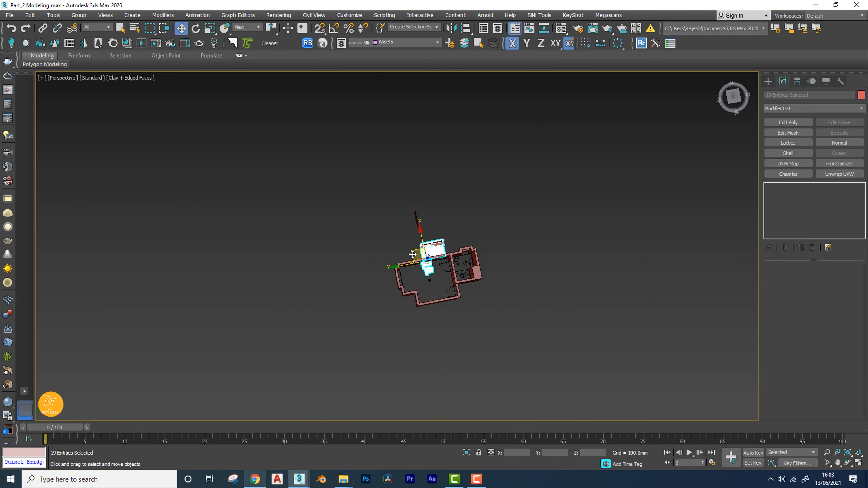
{"action": "left_click_drag", "start_coordinate": [410, 258], "coordinate": [439, 209]}
{"action": "scroll", "coordinate": [452, 209], "scroll_direction": "up", "scroll_amount": 2}
{"action": "scroll", "coordinate": [453, 210], "scroll_direction": "up", "scroll_amount": 3}
{"action": "middle_click_drag", "start_coordinate": [452, 210], "coordinate": [432, 219], "text": "alt"}
{"action": "left_click", "coordinate": [440, 287]}
Delete the bidet and the towel rail with its towel from the merged bathroom set.
{"action": "scroll", "coordinate": [450, 239], "scroll_direction": "up", "scroll_amount": 6}
{"action": "left_click", "coordinate": [450, 239]}
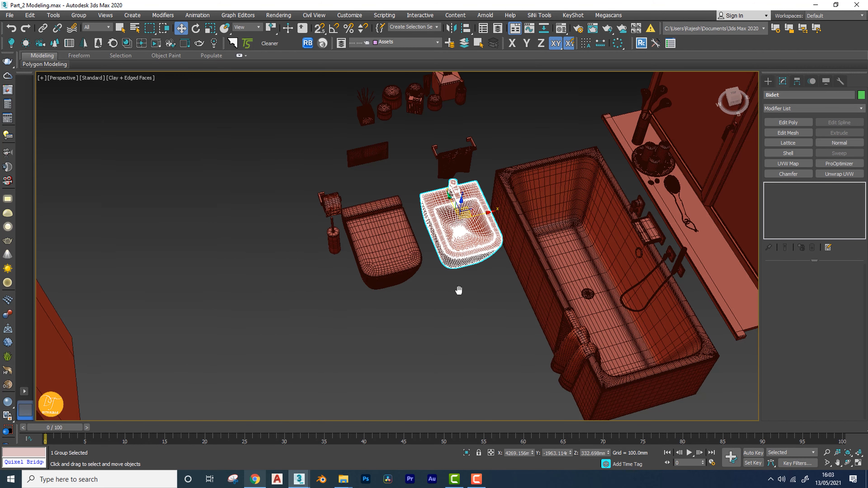
{"action": "scroll", "coordinate": [450, 239], "scroll_direction": "down", "scroll_amount": 2}
{"action": "key", "text": "Delete"}
{"action": "left_click_drag", "start_coordinate": [397, 190], "coordinate": [433, 223]}
{"action": "middle_click_drag", "start_coordinate": [459, 210], "coordinate": [364, 224], "text": "alt"}
{"action": "left_click_drag", "start_coordinate": [417, 271], "coordinate": [417, 270]}
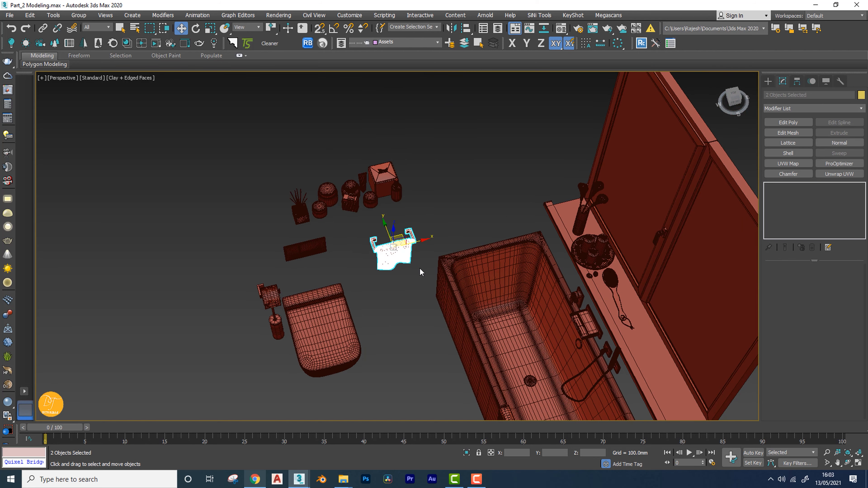
{"action": "key", "text": "Delete"}
Delete the bathtub, the towel draped over it and the hand shower fittings below the window sill.
{"action": "middle_click_drag", "start_coordinate": [437, 269], "coordinate": [451, 308], "text": "alt"}
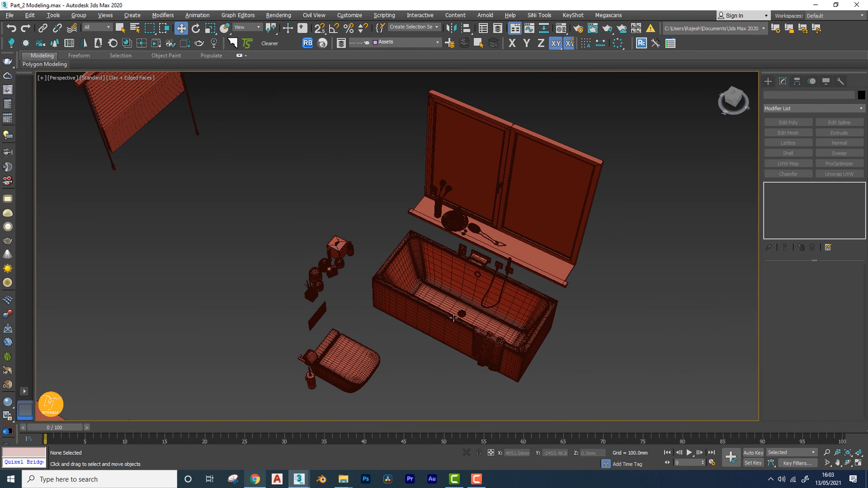
{"action": "left_click", "coordinate": [451, 308]}
{"action": "key", "text": "Delete"}
{"action": "left_click_drag", "start_coordinate": [462, 346], "coordinate": [508, 340]}
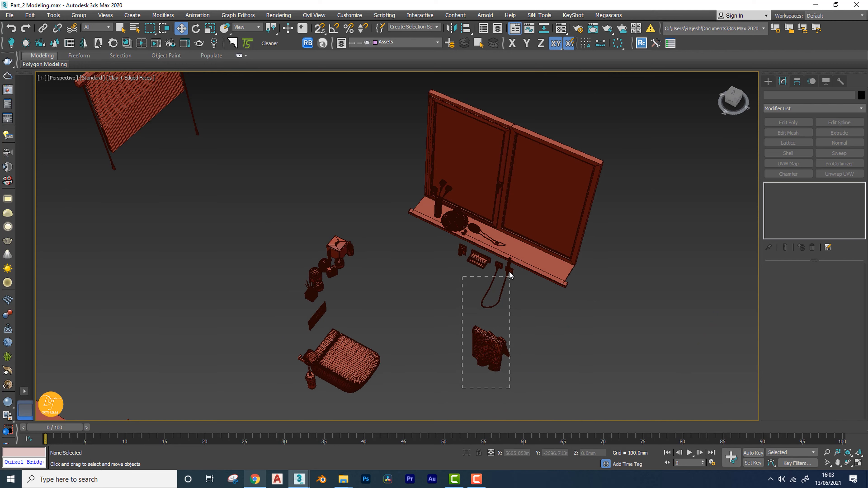
{"action": "left_click_drag", "start_coordinate": [509, 275], "coordinate": [509, 275]}
{"action": "key", "text": "Delete"}
{"action": "middle_click_drag", "start_coordinate": [443, 265], "coordinate": [457, 218], "text": "alt"}
{"action": "scroll", "coordinate": [454, 219], "scroll_direction": "up", "scroll_amount": 5}
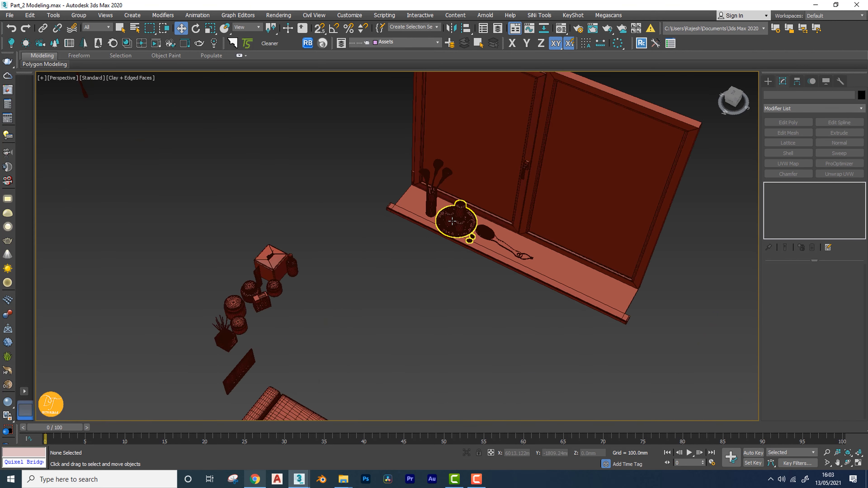
Delete the round lidded jar and the hairbrush from the window sill.
{"action": "scroll", "coordinate": [452, 221], "scroll_direction": "up", "scroll_amount": 3}
{"action": "left_click", "coordinate": [468, 225]}
{"action": "key", "text": "Delete"}
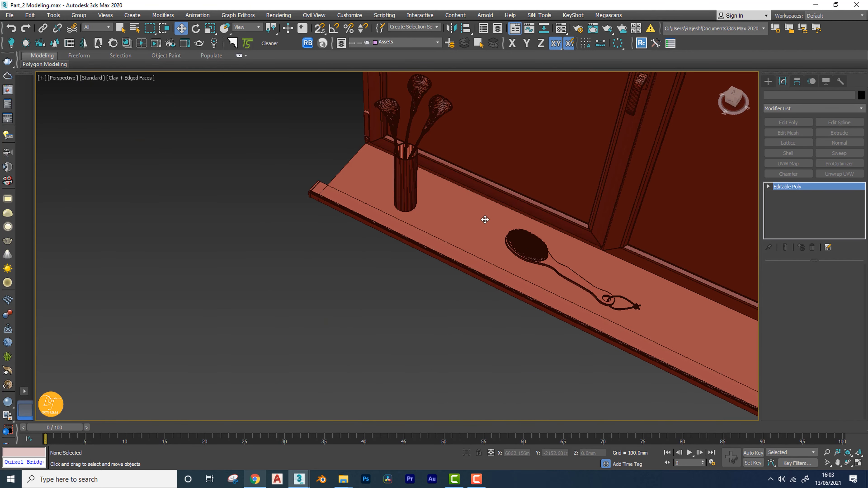
{"action": "left_click", "coordinate": [520, 242]}
{"action": "key", "text": "Delete"}
Delete the vase and its flowers from the window sill.
{"action": "middle_click_drag", "start_coordinate": [468, 212], "coordinate": [458, 284]}
{"action": "left_click", "coordinate": [392, 270]}
{"action": "key", "text": "Delete"}
{"action": "scroll", "coordinate": [394, 222], "scroll_direction": "down", "scroll_amount": 3}
{"action": "scroll", "coordinate": [385, 306], "scroll_direction": "down", "scroll_amount": 3}
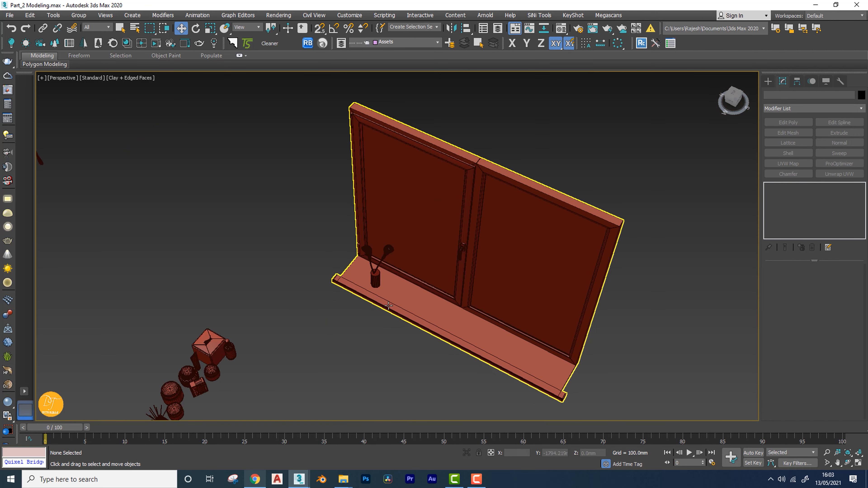
{"action": "middle_click_drag", "start_coordinate": [384, 305], "coordinate": [424, 322], "text": "alt"}
{"action": "left_click_drag", "start_coordinate": [406, 245], "coordinate": [407, 247]}
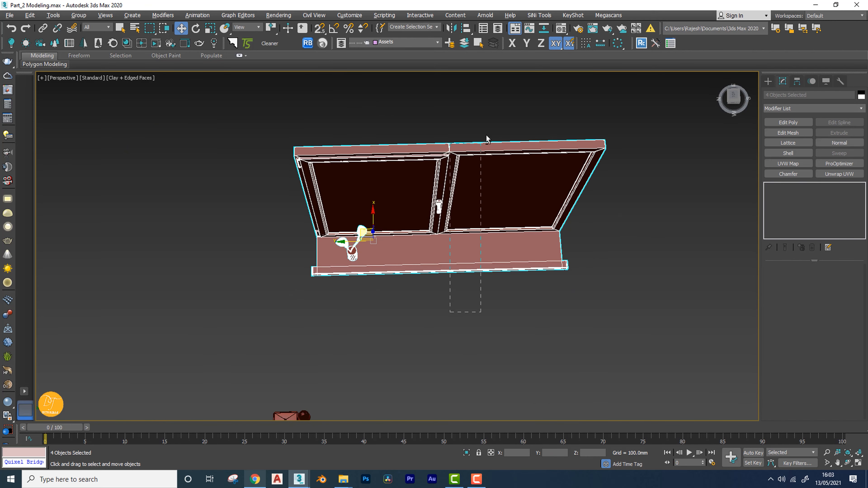
{"action": "left_click", "coordinate": [433, 327]}
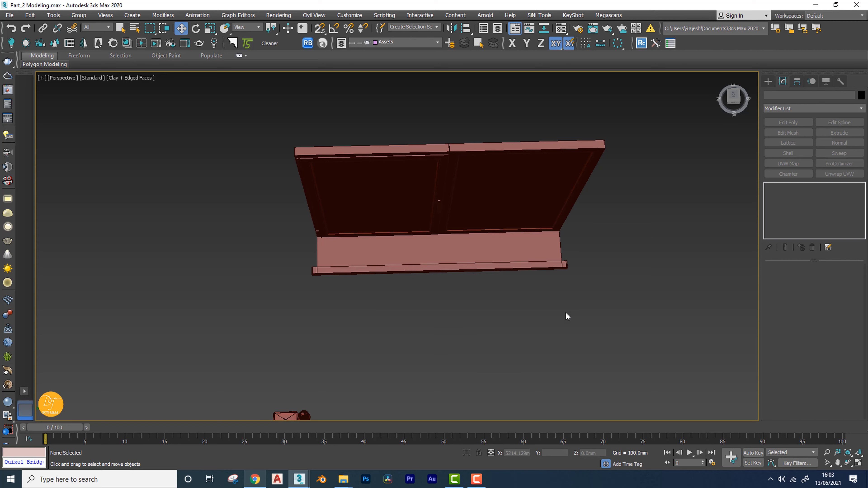
Move the toilet and the small bathroom accessories closer to the window in the top view.
{"action": "middle_click_drag", "start_coordinate": [503, 308], "coordinate": [445, 285], "text": "alt"}
{"action": "left_click", "coordinate": [446, 285]}
{"action": "middle_click_drag", "start_coordinate": [461, 329], "coordinate": [422, 368], "text": "alt"}
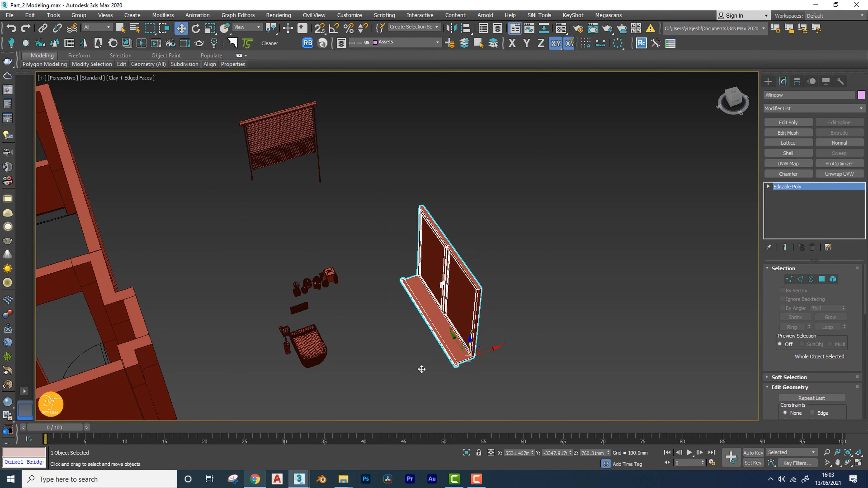
{"action": "key", "text": "t"}
{"action": "scroll", "coordinate": [434, 318], "scroll_direction": "down", "scroll_amount": 4}
{"action": "scroll", "coordinate": [434, 318], "scroll_direction": "up", "scroll_amount": 6}
{"action": "scroll", "coordinate": [433, 315], "scroll_direction": "up", "scroll_amount": 4}
{"action": "middle_click_drag", "start_coordinate": [374, 287], "coordinate": [485, 262]}
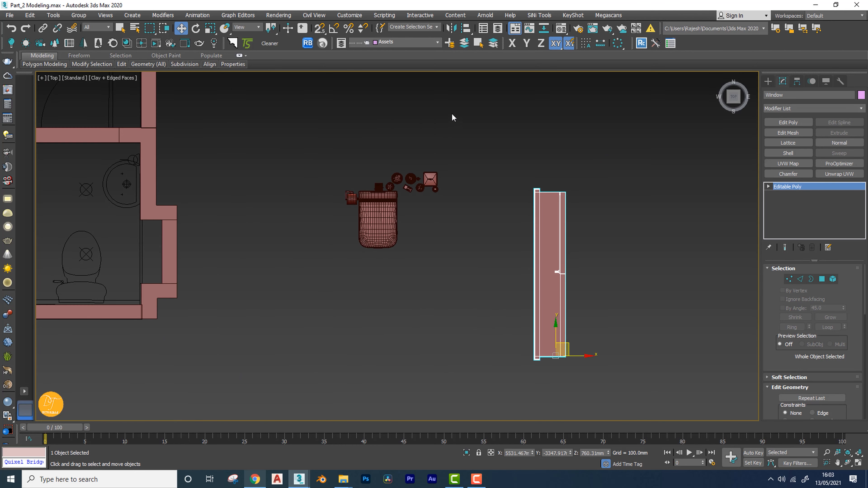
{"action": "left_click_drag", "start_coordinate": [329, 294], "coordinate": [328, 293]}
{"action": "left_click_drag", "start_coordinate": [405, 179], "coordinate": [462, 219]}
{"action": "middle_click_drag", "start_coordinate": [458, 268], "coordinate": [492, 296]}
{"action": "left_click", "coordinate": [348, 167]}
Merge the lamp from the Light_Lamp file in the Assets' Light Lamp folder.
{"action": "scroll", "coordinate": [376, 190], "scroll_direction": "down", "scroll_amount": 3}
{"action": "middle_click_drag", "start_coordinate": [377, 189], "coordinate": [373, 279]}
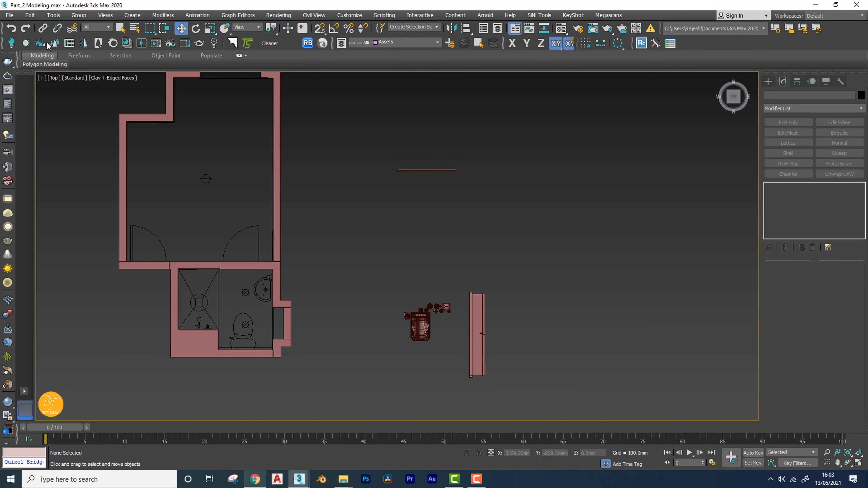
{"action": "left_click", "coordinate": [13, 17]}
{"action": "mouse_move", "coordinate": [25, 140]}
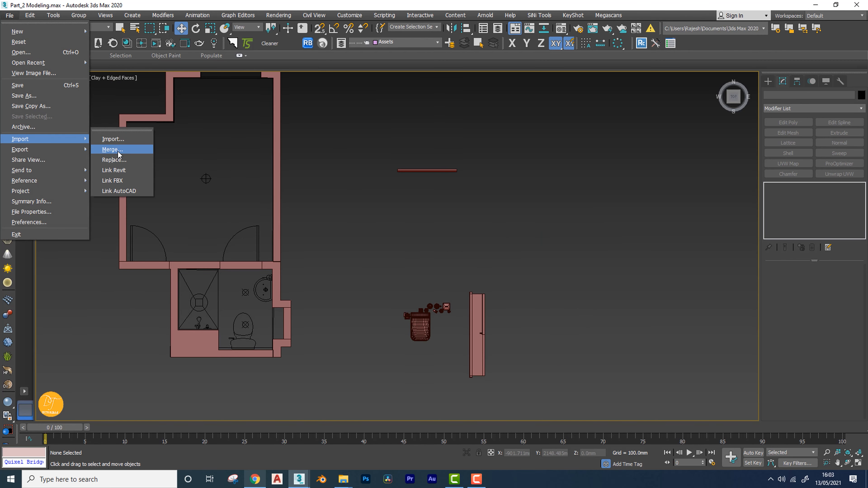
{"action": "left_click", "coordinate": [116, 152]}
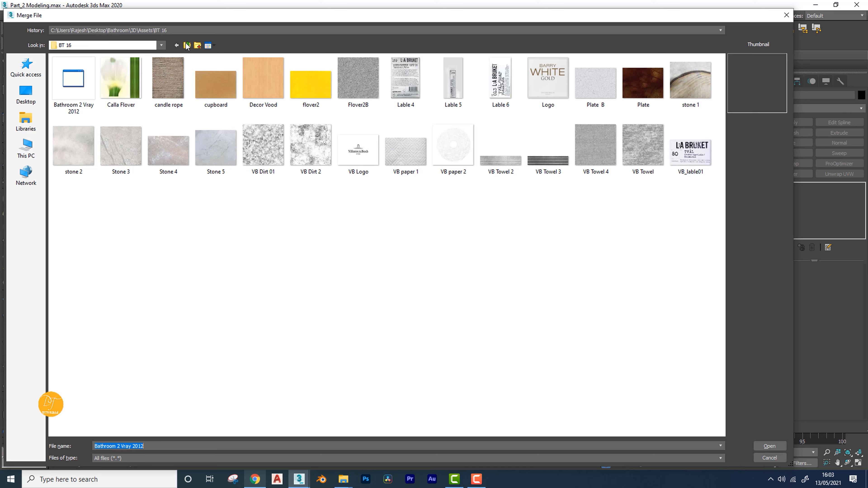
{"action": "left_click", "coordinate": [187, 45]}
{"action": "double_click", "coordinate": [68, 85]}
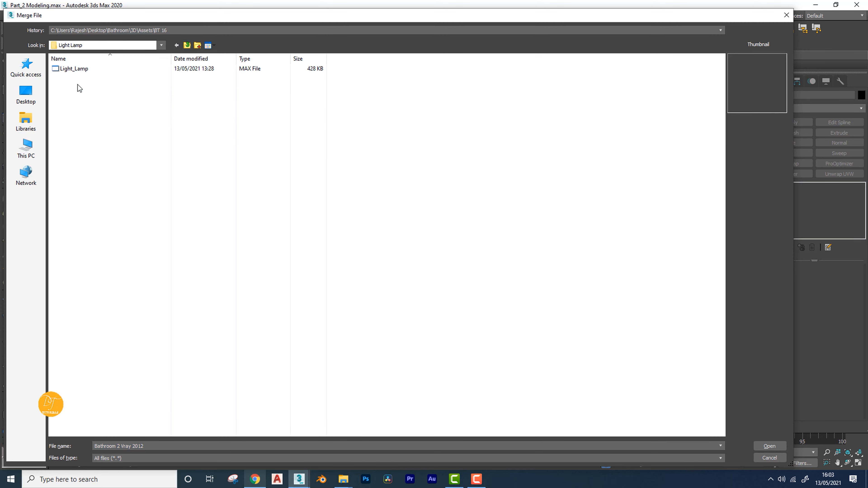
{"action": "double_click", "coordinate": [66, 70]}
{"action": "double_click", "coordinate": [358, 157]}
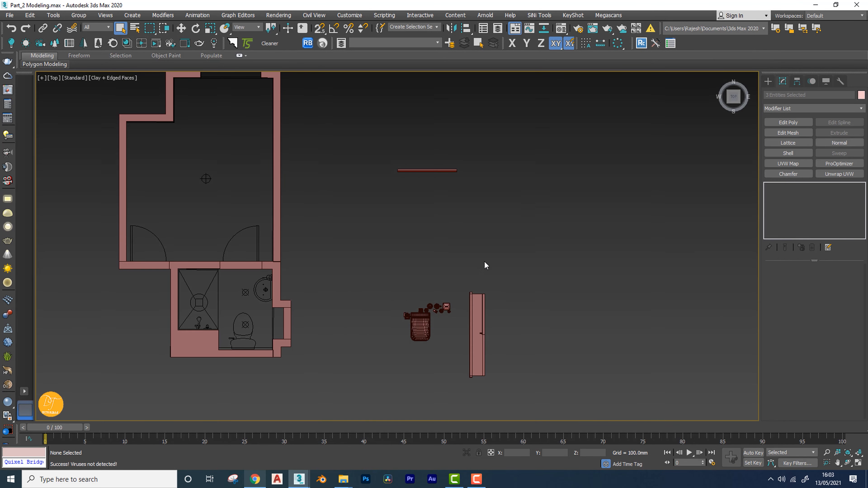
Move the merged lamp outside the room into the open space between the blind and the window.
{"action": "scroll", "coordinate": [485, 293], "scroll_direction": "down", "scroll_amount": 10}
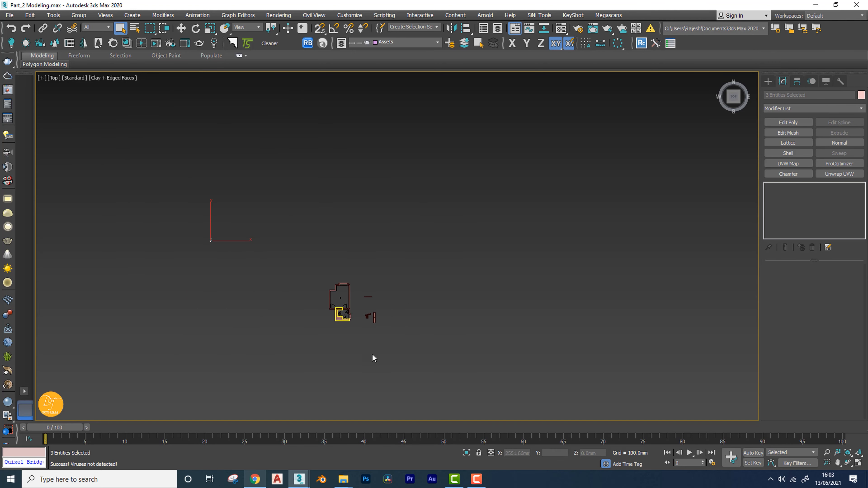
{"action": "key", "text": "w"}
{"action": "left_click_drag", "start_coordinate": [231, 218], "coordinate": [391, 278]}
{"action": "scroll", "coordinate": [387, 333], "scroll_direction": "up", "scroll_amount": 6}
{"action": "middle_click_drag", "start_coordinate": [447, 112], "coordinate": [435, 259]}
{"action": "scroll", "coordinate": [370, 250], "scroll_direction": "up", "scroll_amount": 5}
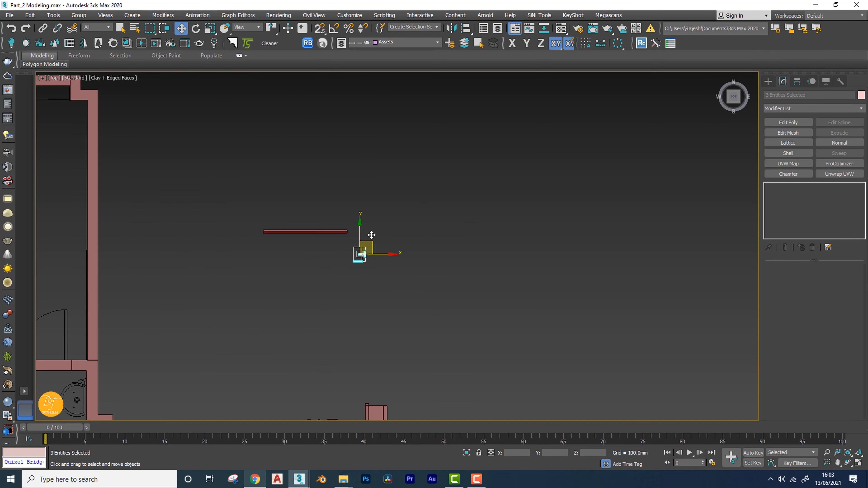
{"action": "middle_click_drag", "start_coordinate": [378, 287], "coordinate": [430, 180]}
{"action": "scroll", "coordinate": [430, 180], "scroll_direction": "down", "scroll_amount": 2}
{"action": "middle_click_drag", "start_coordinate": [429, 238], "coordinate": [428, 235]}
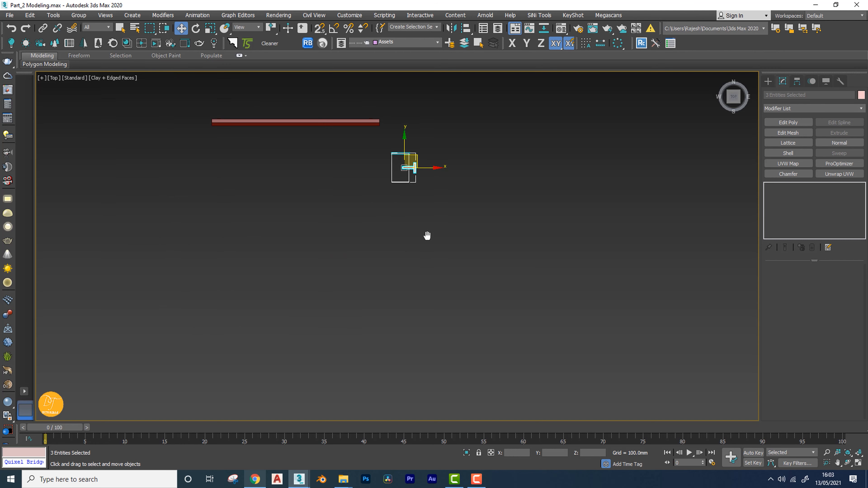
{"action": "scroll", "coordinate": [416, 303], "scroll_direction": "down", "scroll_amount": 3}
{"action": "middle_click_drag", "start_coordinate": [417, 305], "coordinate": [438, 231]}
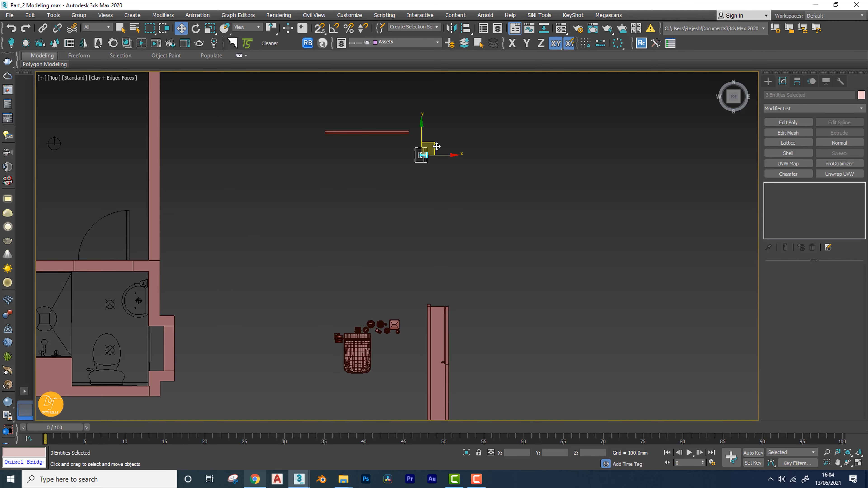
{"action": "left_click_drag", "start_coordinate": [437, 147], "coordinate": [433, 219]}
{"action": "scroll", "coordinate": [429, 271], "scroll_direction": "up", "scroll_amount": 5}
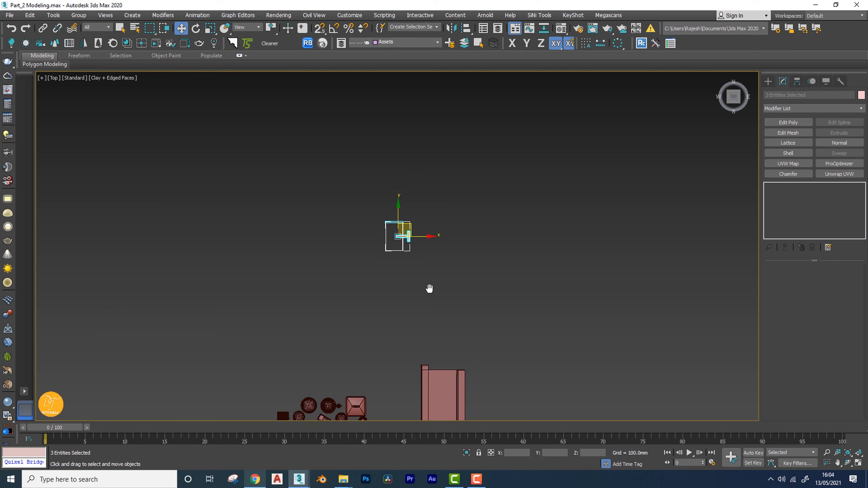
Close the merged lamp's open group and rename the group Light_Lamp.
{"action": "middle_click_drag", "start_coordinate": [429, 288], "coordinate": [443, 267], "text": "alt"}
{"action": "key", "text": "F3"}
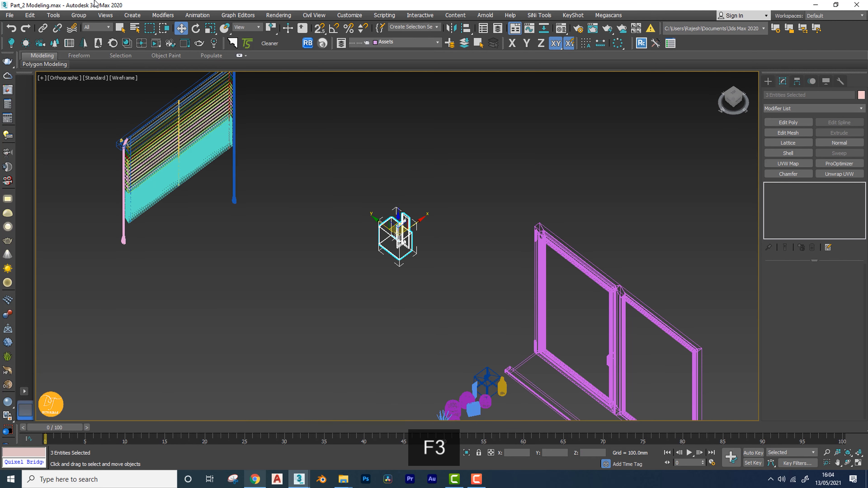
{"action": "left_click", "coordinate": [78, 15]}
{"action": "left_click", "coordinate": [87, 73]}
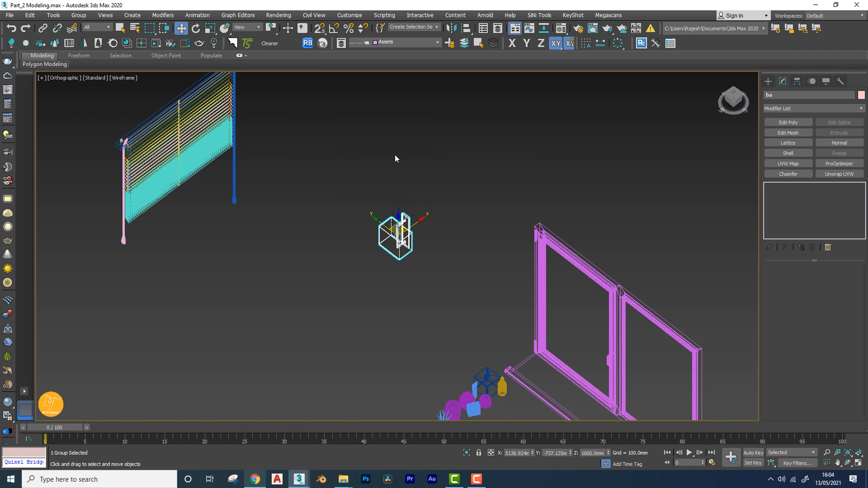
{"action": "key", "text": "F3"}
{"action": "middle_click_drag", "start_coordinate": [475, 209], "coordinate": [513, 230], "text": "alt"}
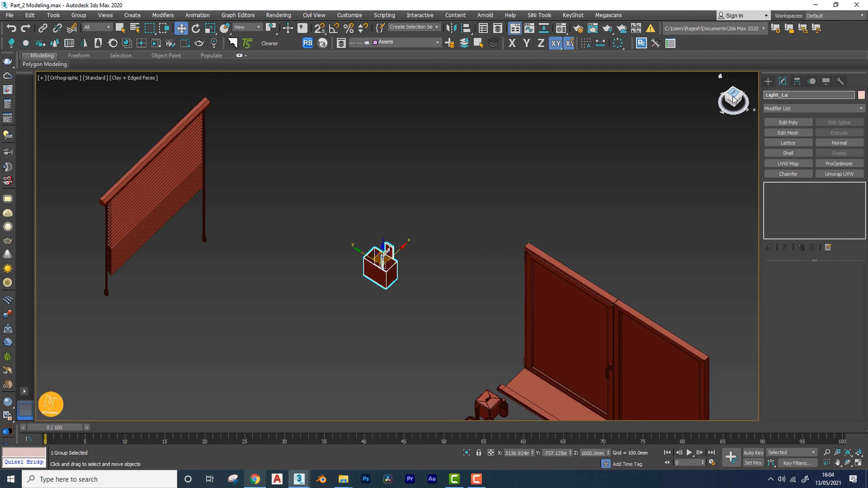
{"action": "scroll", "coordinate": [458, 203], "scroll_direction": "down", "scroll_amount": 3}
{"action": "middle_click_drag", "start_coordinate": [464, 199], "coordinate": [447, 235]}
{"action": "left_click", "coordinate": [476, 192]}
Start another file merge and go up to the Assets folder.
{"action": "key", "text": "t"}
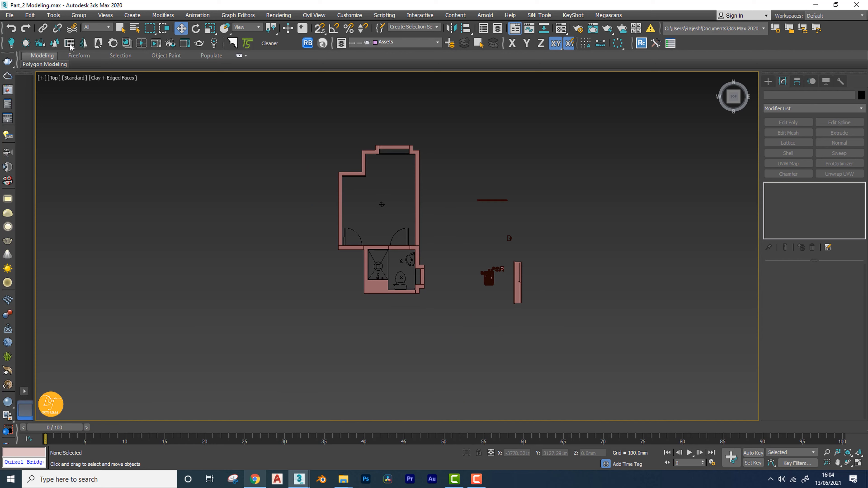
{"action": "left_click", "coordinate": [13, 18]}
{"action": "left_click", "coordinate": [171, 149]}
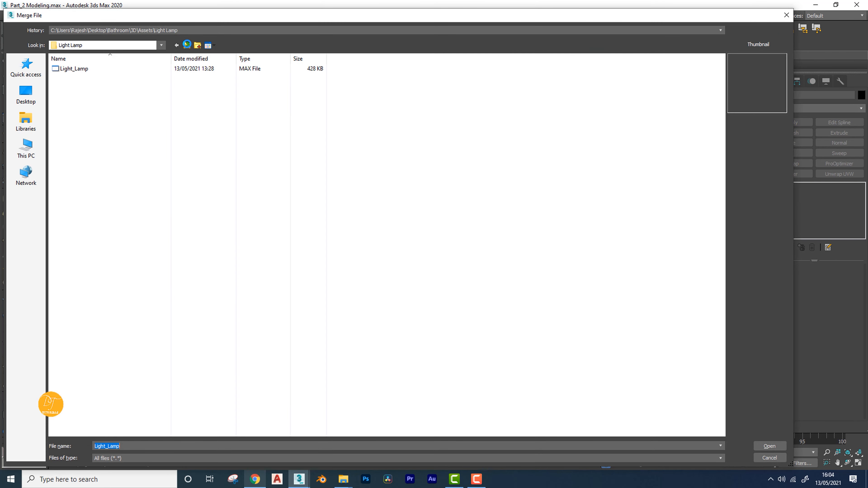
{"action": "key", "text": "alt+Left"}
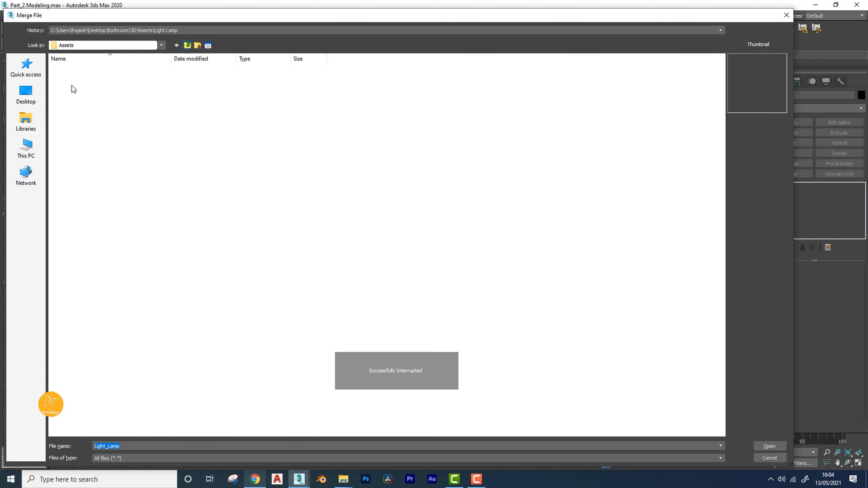
{"action": "double_click", "coordinate": [68, 92]}
{"action": "double_click", "coordinate": [71, 69]}
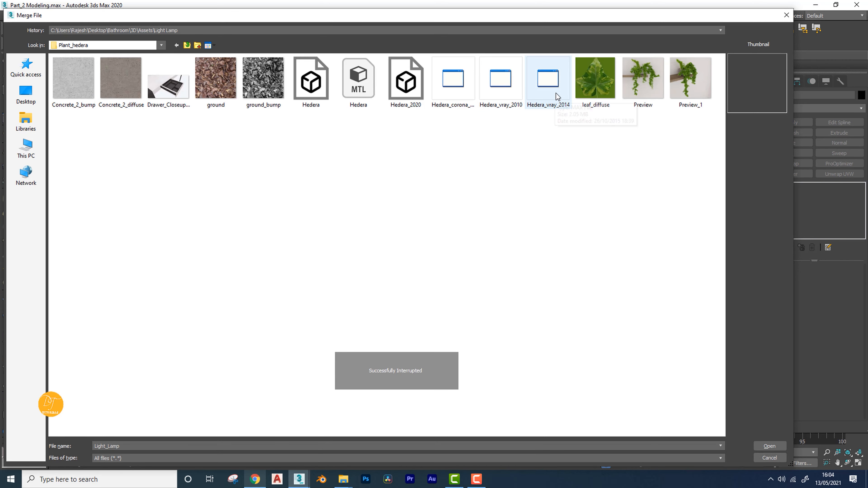
{"action": "left_click", "coordinate": [184, 46]}
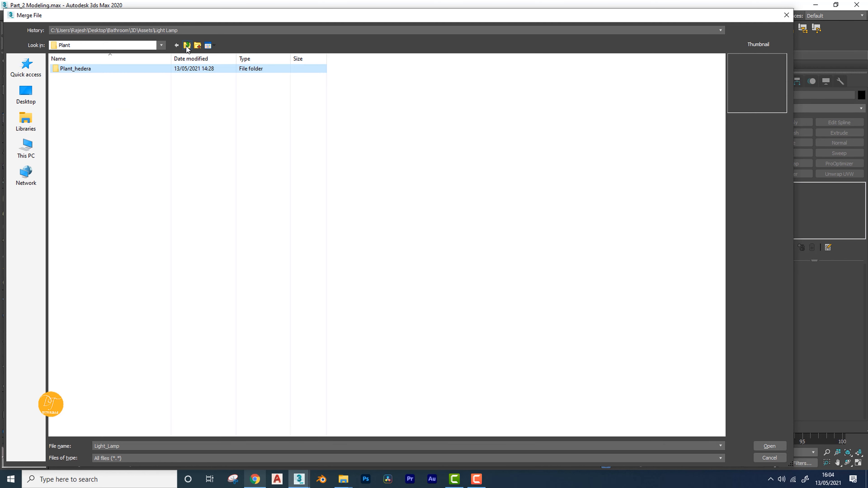
{"action": "left_click", "coordinate": [186, 46]}
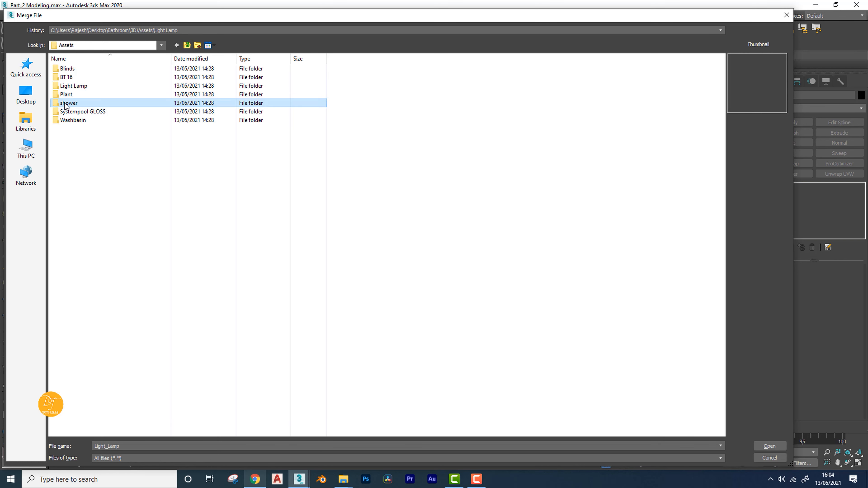
Merge the shower group from the shower MAX file in the Assets' shower folder.
{"action": "double_click", "coordinate": [67, 102]}
{"action": "left_click", "coordinate": [68, 86]}
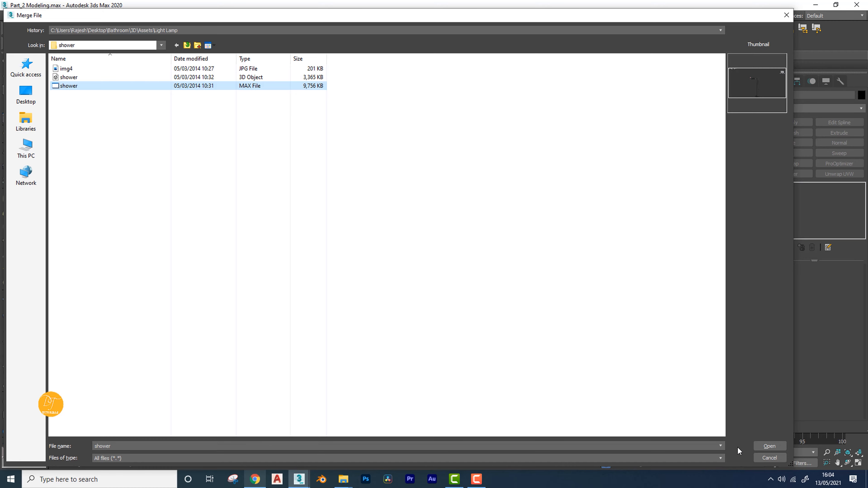
{"action": "left_click", "coordinate": [769, 447]}
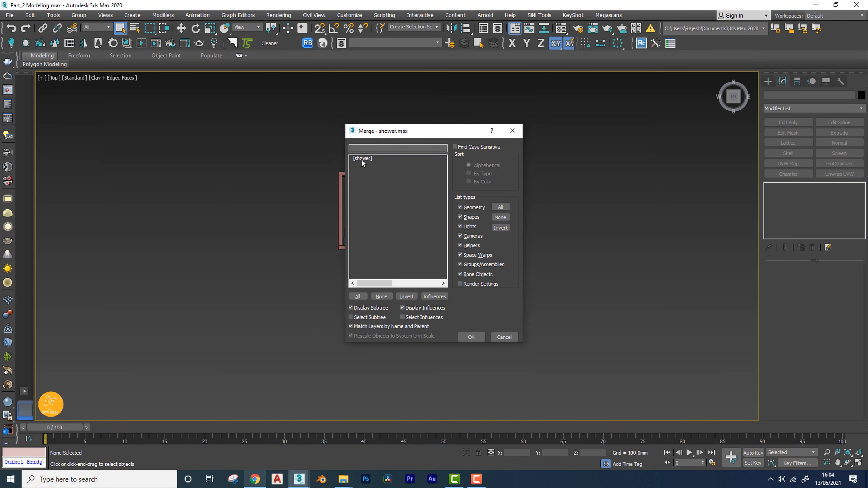
{"action": "double_click", "coordinate": [362, 159]}
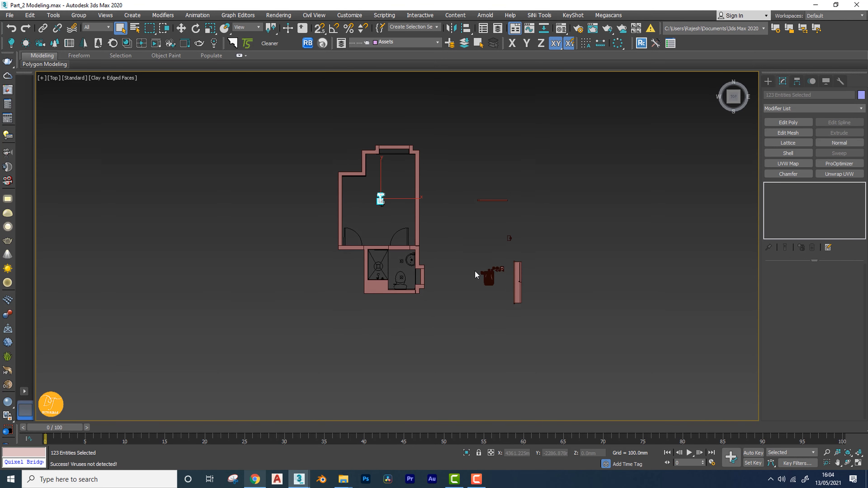
Move the merged shower outside the room, between the walls and the lamp.
{"action": "key", "text": "w"}
{"action": "left_click_drag", "start_coordinate": [393, 192], "coordinate": [488, 237]}
{"action": "key", "text": "p"}
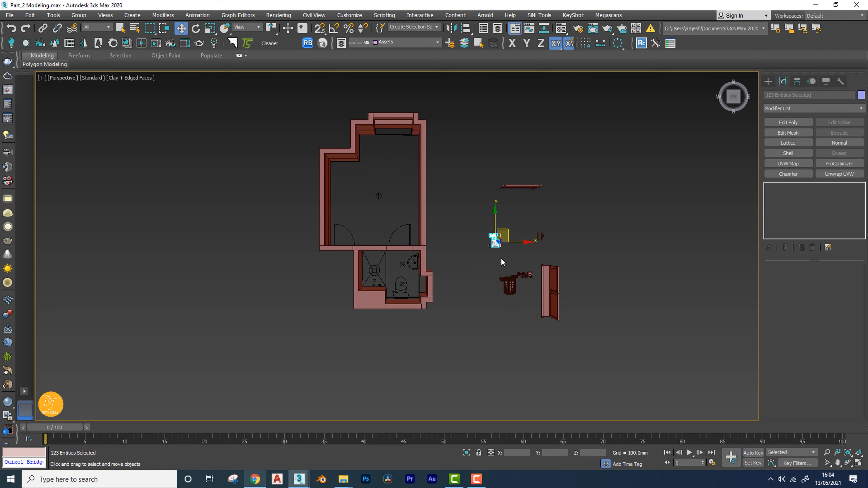
Close the merged shower's open group and deselect it.
{"action": "key", "text": "z"}
{"action": "scroll", "coordinate": [462, 249], "scroll_direction": "down", "scroll_amount": 5}
{"action": "middle_click_drag", "start_coordinate": [490, 264], "coordinate": [470, 241], "text": "alt"}
{"action": "scroll", "coordinate": [478, 229], "scroll_direction": "down", "scroll_amount": 3}
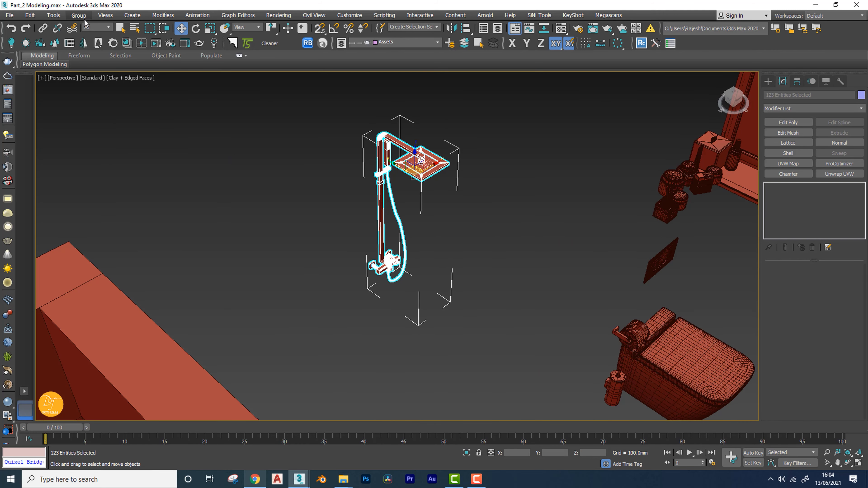
{"action": "left_click", "coordinate": [79, 16]}
{"action": "left_click", "coordinate": [87, 76]}
{"action": "key", "text": "F3"}
{"action": "scroll", "coordinate": [299, 181], "scroll_direction": "down", "scroll_amount": 3}
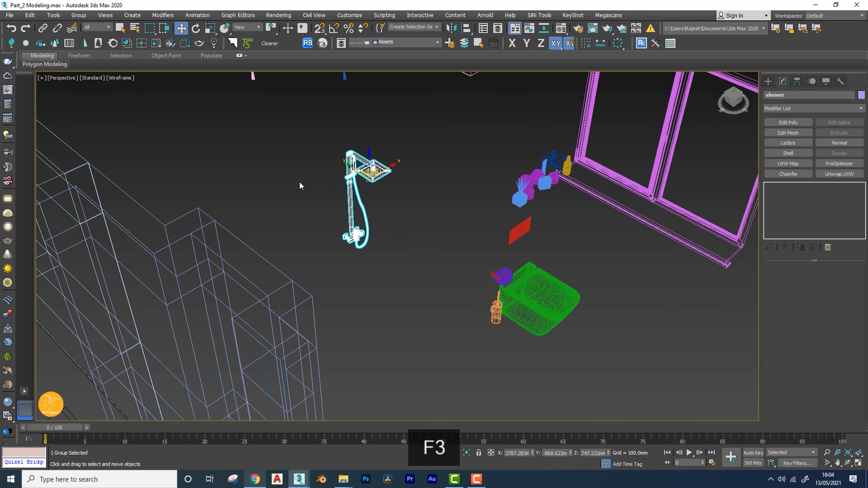
{"action": "scroll", "coordinate": [299, 184], "scroll_direction": "down", "scroll_amount": 3}
{"action": "key", "text": "F3"}
{"action": "left_click", "coordinate": [371, 202]}
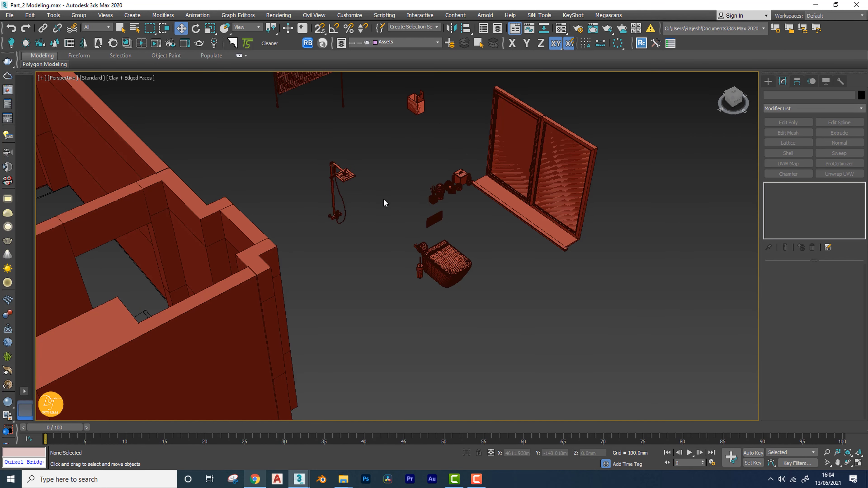
Merge the group from the Systempool GLOSS MAX file in the Assets' Systempool GLOSS folder into the scene.
{"action": "scroll", "coordinate": [384, 203], "scroll_direction": "down", "scroll_amount": 4}
{"action": "left_click", "coordinate": [9, 16]}
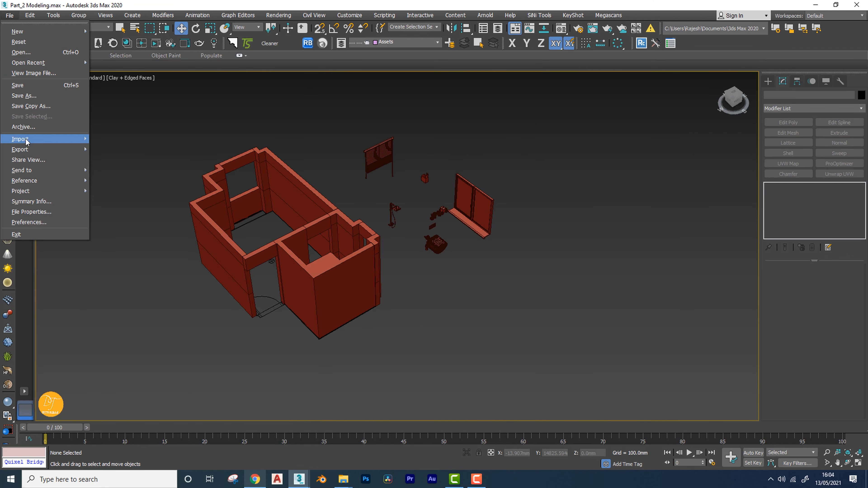
{"action": "mouse_move", "coordinate": [27, 140]}
{"action": "left_click", "coordinate": [113, 149]}
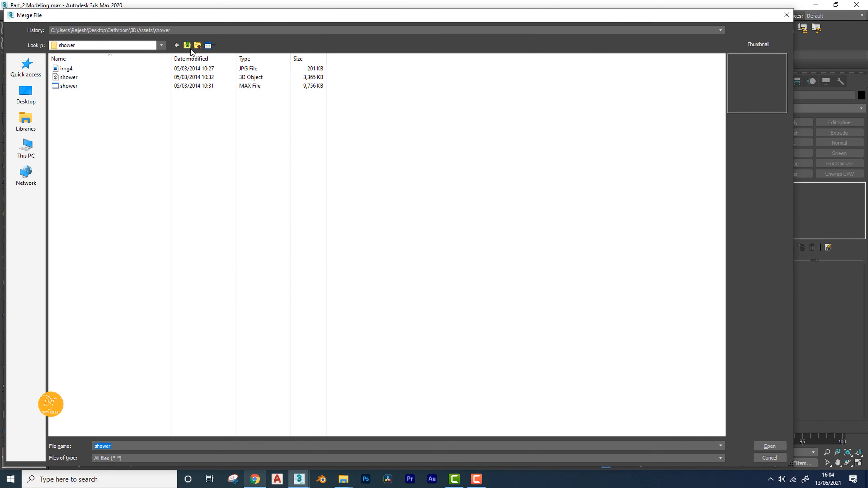
{"action": "left_click", "coordinate": [187, 46]}
{"action": "double_click", "coordinate": [87, 110]}
{"action": "left_click", "coordinate": [74, 86]}
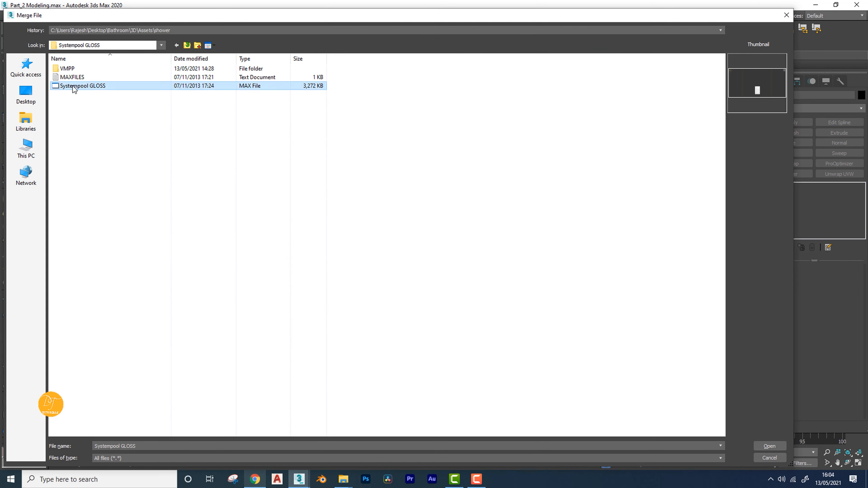
{"action": "left_click", "coordinate": [769, 446]}
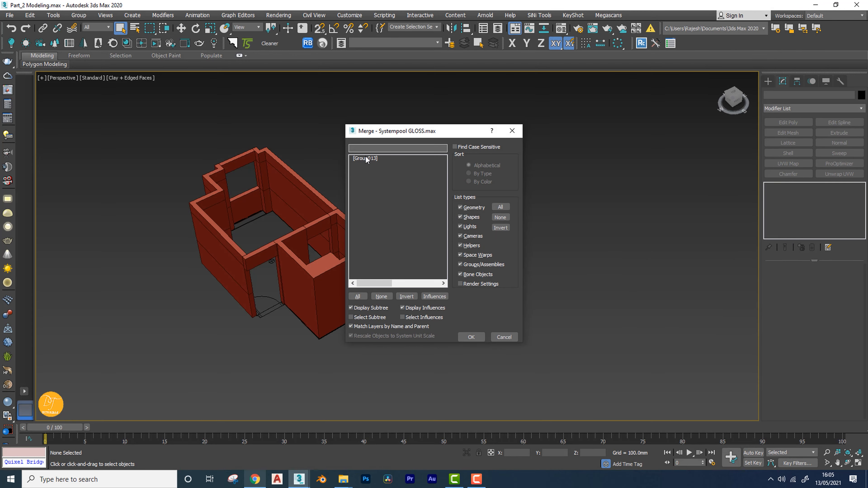
{"action": "double_click", "coordinate": [365, 158]}
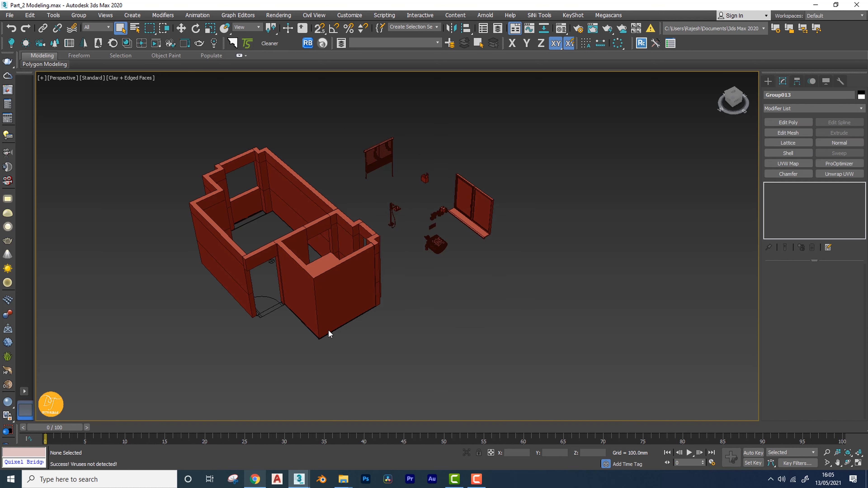
Move the merged Systempool unit outside the room, beyond the window and toilet, and deselect it.
{"action": "key", "text": "w"}
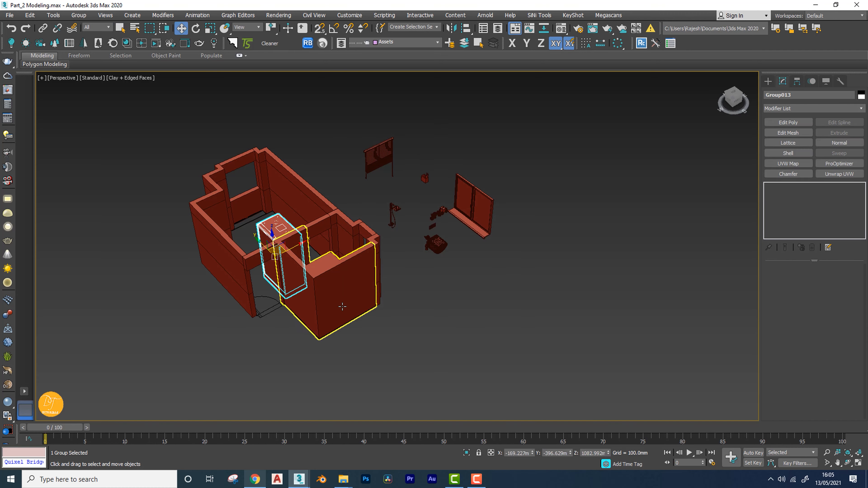
{"action": "middle_click_drag", "start_coordinate": [325, 326], "coordinate": [337, 357], "text": "alt"}
{"action": "left_click_drag", "start_coordinate": [279, 243], "coordinate": [534, 285]}
{"action": "middle_click_drag", "start_coordinate": [489, 307], "coordinate": [498, 283], "text": "alt"}
{"action": "left_click", "coordinate": [487, 327]}
{"action": "scroll", "coordinate": [534, 304], "scroll_direction": "up", "scroll_amount": 5}
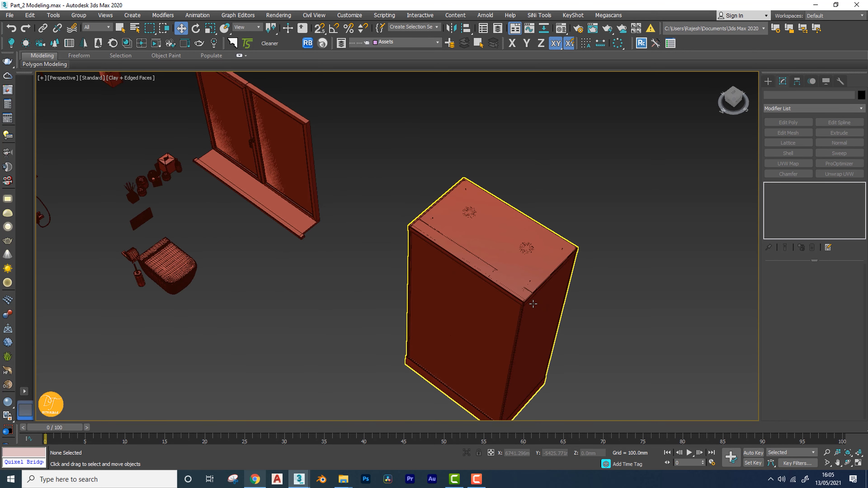
{"action": "scroll", "coordinate": [534, 303], "scroll_direction": "down", "scroll_amount": 2}
{"action": "mouse_move", "coordinate": [534, 304]}
{"action": "middle_mouse_down", "text": "alt"}
{"action": "mouse_move", "coordinate": [425, 302]}
{"action": "mouse_move", "coordinate": [545, 301]}
{"action": "middle_mouse_up", "text": "alt"}
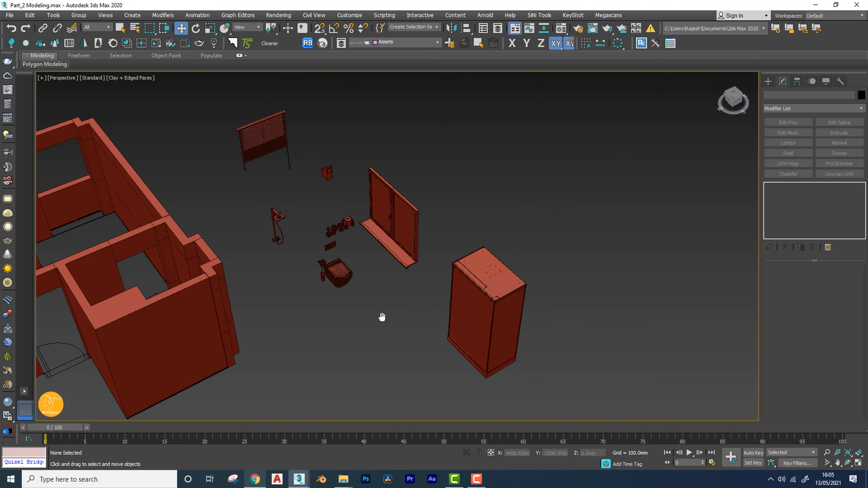
{"action": "scroll", "coordinate": [382, 316], "scroll_direction": "down", "scroll_amount": 2}
{"action": "middle_click_drag", "start_coordinate": [381, 316], "coordinate": [443, 323], "text": "alt"}
Merge all objects from the MEG11 washbasin MAX file in the Assets' Washbasin folder, auto-renaming all duplicate names.
{"action": "left_click", "coordinate": [9, 15]}
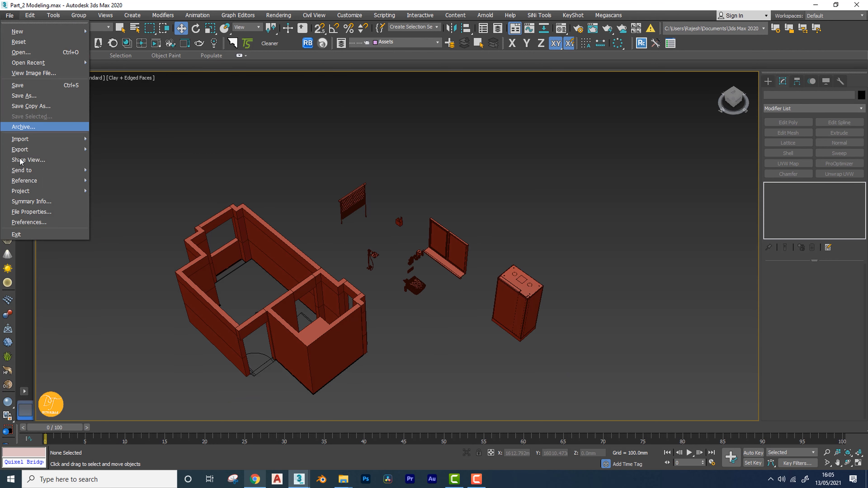
{"action": "left_click", "coordinate": [116, 156]}
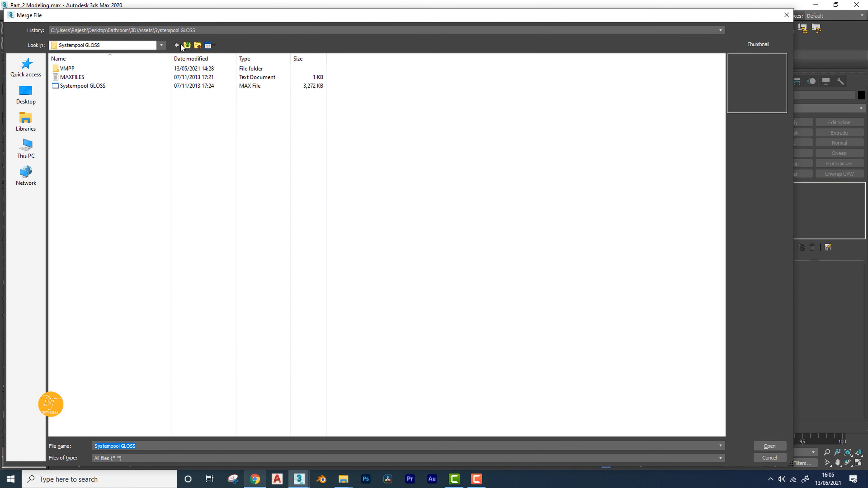
{"action": "left_click", "coordinate": [182, 46]}
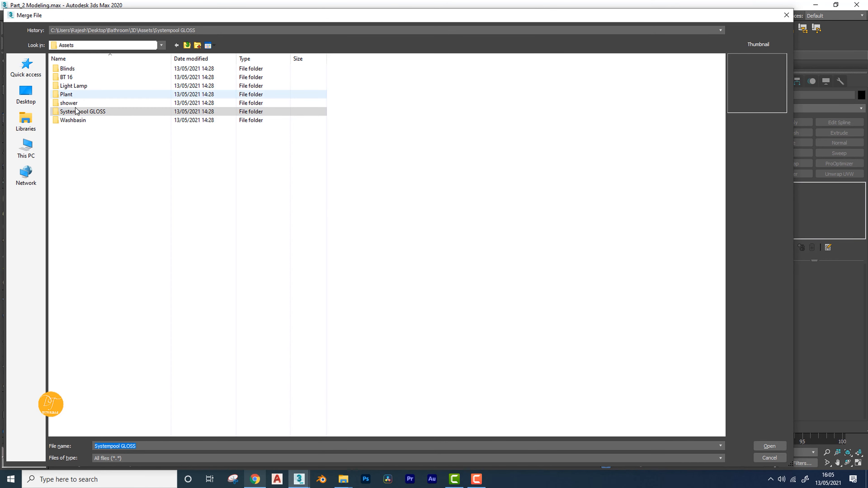
{"action": "double_click", "coordinate": [71, 119]}
{"action": "double_click", "coordinate": [101, 69]}
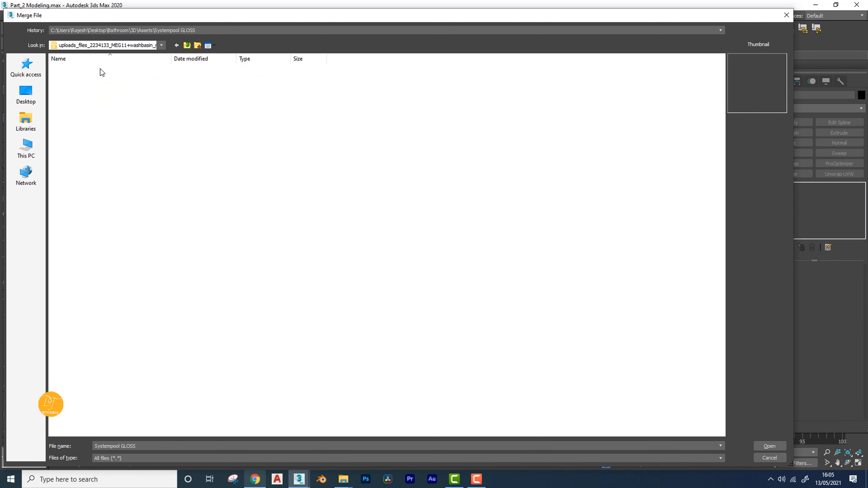
{"action": "left_click", "coordinate": [71, 77]}
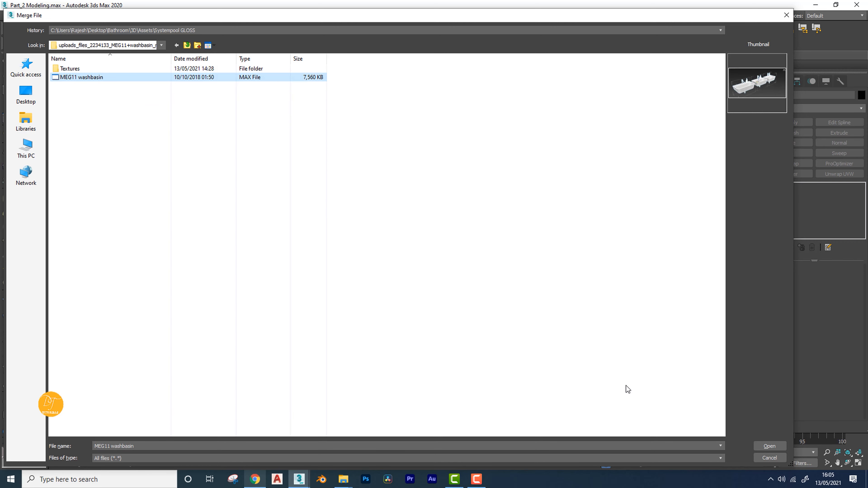
{"action": "left_click", "coordinate": [769, 446]}
{"action": "left_click", "coordinate": [359, 297]}
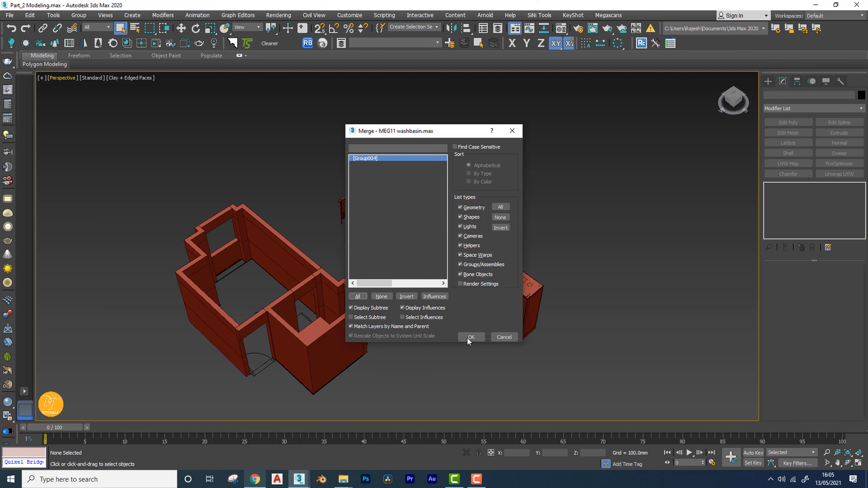
{"action": "left_click", "coordinate": [470, 337]}
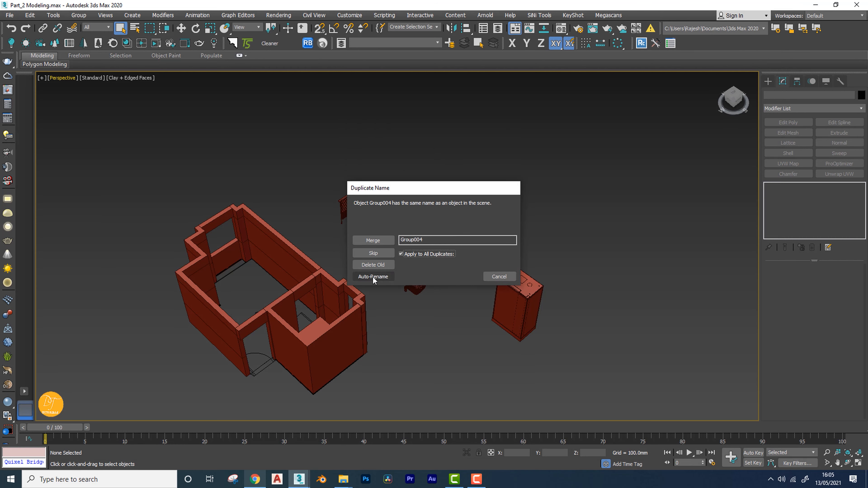
{"action": "left_click", "coordinate": [373, 277]}
Move the merged washbasins along the X axis out of the room, past the window, and frame them.
{"action": "key", "text": "w"}
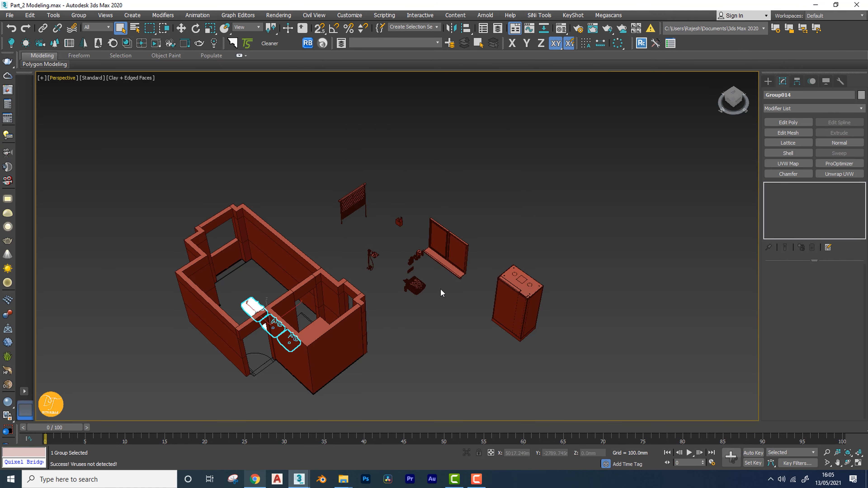
{"action": "scroll", "coordinate": [441, 289], "scroll_direction": "down", "scroll_amount": 5}
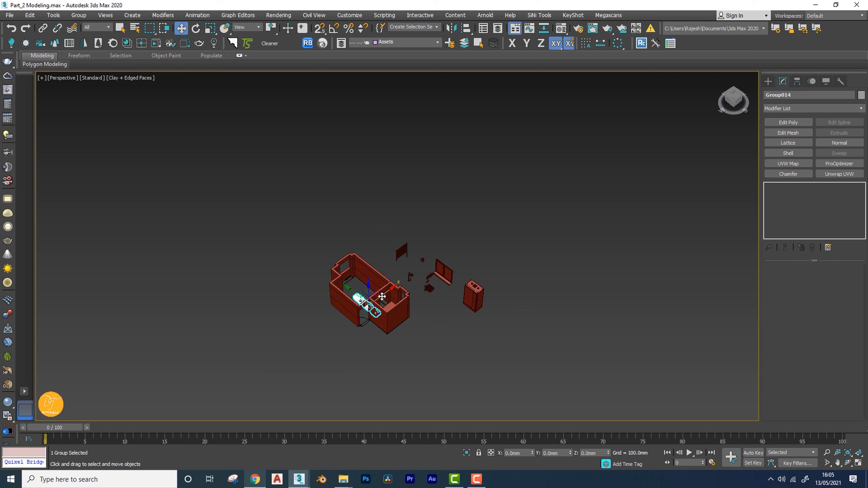
{"action": "left_click_drag", "start_coordinate": [382, 297], "coordinate": [462, 243]}
{"action": "key", "text": "z"}
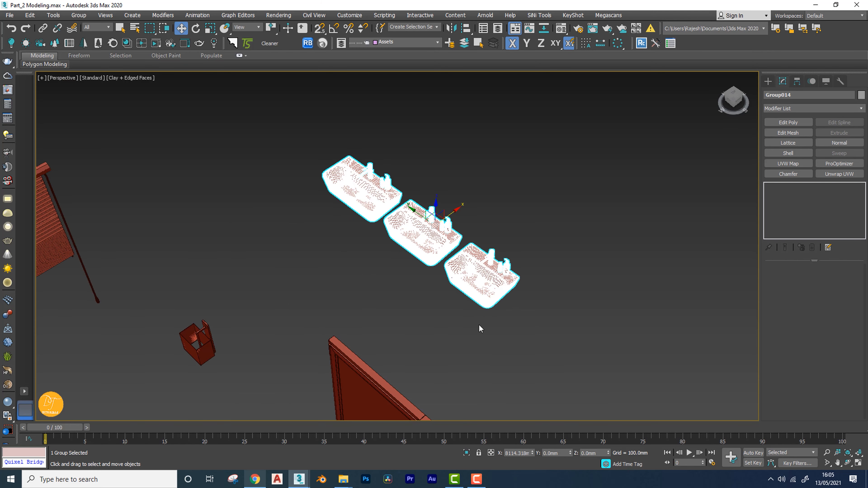
Ungroup the merged washbasin set into separate basins and clear the selection.
{"action": "left_click", "coordinate": [471, 303]}
{"action": "left_click", "coordinate": [465, 274]}
{"action": "left_click", "coordinate": [78, 15]}
{"action": "left_click", "coordinate": [85, 39]}
{"action": "left_click", "coordinate": [362, 252]}
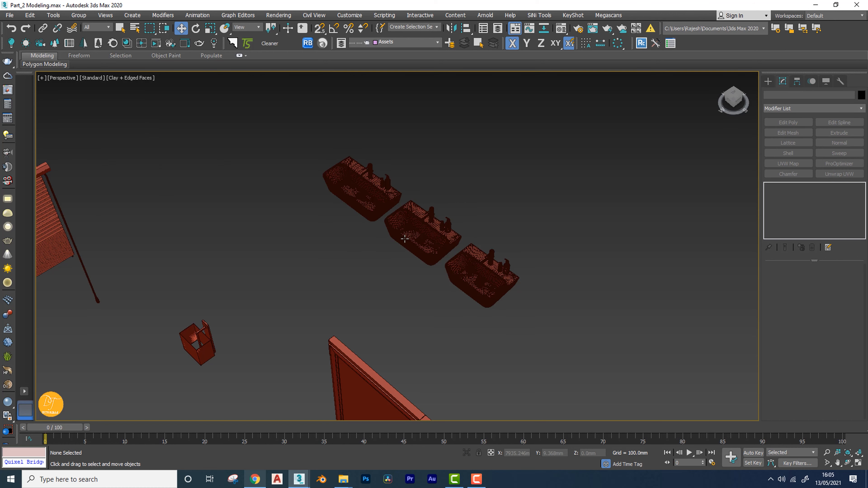
Check the three washbasins individually and delete two neighbouring ones, keeping only the end basin nearest the window.
{"action": "left_click", "coordinate": [424, 239]}
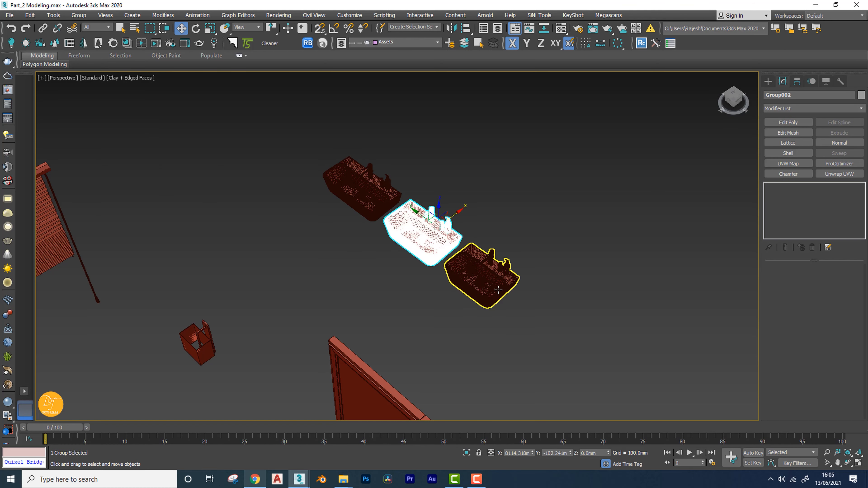
{"action": "left_click", "coordinate": [475, 289]}
{"action": "left_click", "coordinate": [392, 294]}
{"action": "left_click", "coordinate": [362, 192]}
{"action": "middle_click_drag", "start_coordinate": [390, 234], "coordinate": [348, 271]}
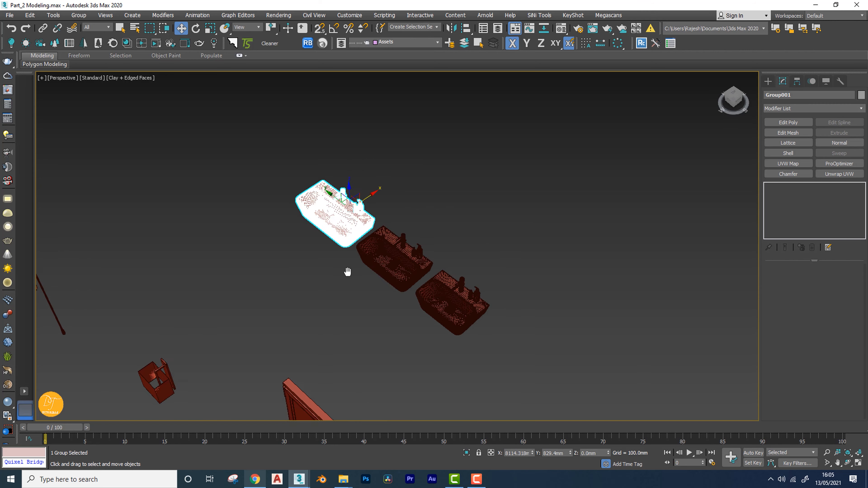
{"action": "left_click", "coordinate": [385, 260]}
{"action": "left_click", "coordinate": [468, 296]}
{"action": "left_click", "coordinate": [360, 306]}
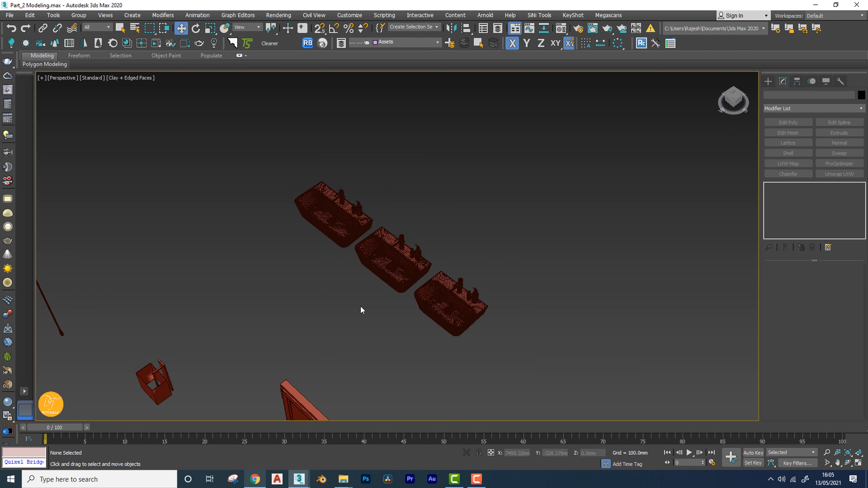
{"action": "left_click_drag", "start_coordinate": [353, 261], "coordinate": [370, 272]}
{"action": "middle_click_drag", "start_coordinate": [370, 272], "coordinate": [369, 280], "text": "alt"}
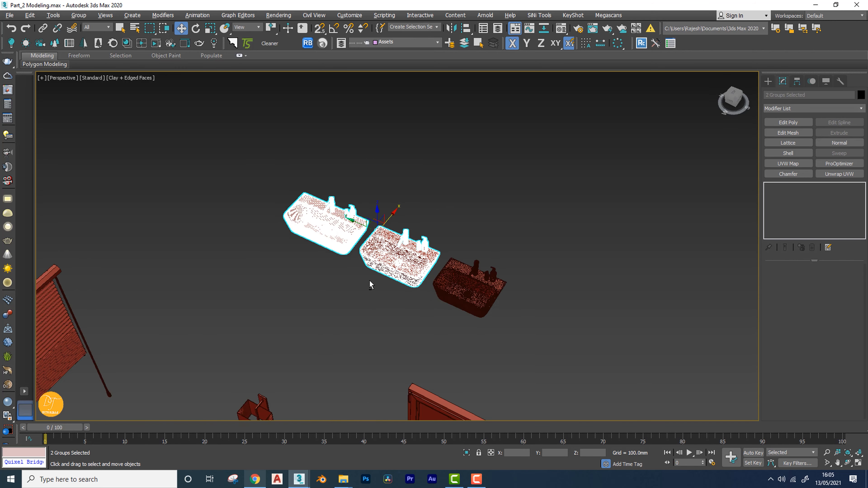
{"action": "key", "text": "Delete"}
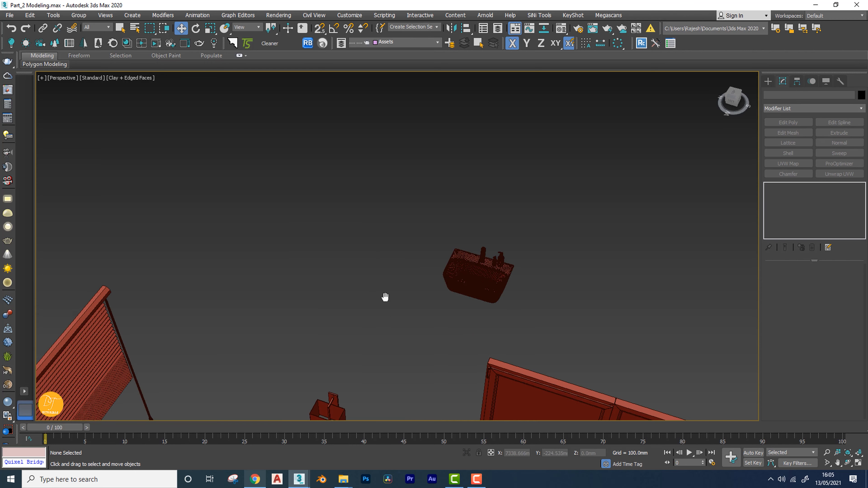
Switch the perspective view from Clay to Facets shading with edged faces turned off.
{"action": "scroll", "coordinate": [383, 316], "scroll_direction": "down", "scroll_amount": 5}
{"action": "middle_click_drag", "start_coordinate": [430, 258], "coordinate": [422, 272]}
{"action": "key", "text": "F3"}
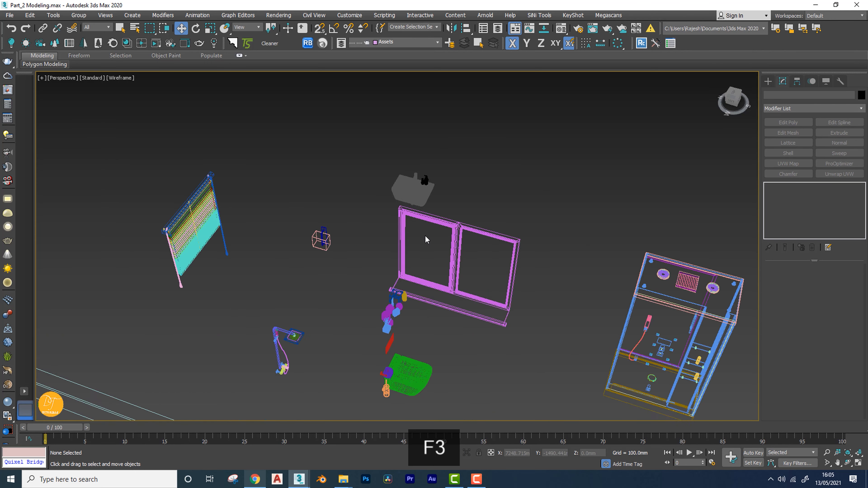
{"action": "key", "text": "F3"}
{"action": "left_click", "coordinate": [127, 82]}
{"action": "left_click", "coordinate": [150, 93]}
{"action": "middle_click_drag", "start_coordinate": [355, 284], "coordinate": [401, 277], "text": "alt"}
{"action": "key", "text": "F4"}
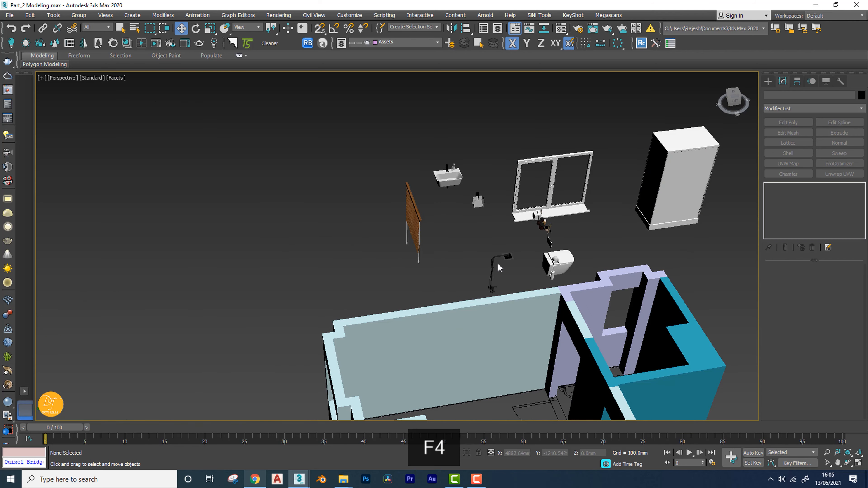
{"action": "middle_click_drag", "start_coordinate": [498, 263], "coordinate": [465, 255], "text": "alt"}
{"action": "scroll", "coordinate": [496, 247], "scroll_direction": "up", "scroll_amount": 5}
{"action": "scroll", "coordinate": [497, 247], "scroll_direction": "down", "scroll_amount": 3}
Merge the Hedera group from the Hedera_vray_2014 MAX file in the Assets' Plant_hedera folder.
{"action": "left_click", "coordinate": [10, 16]}
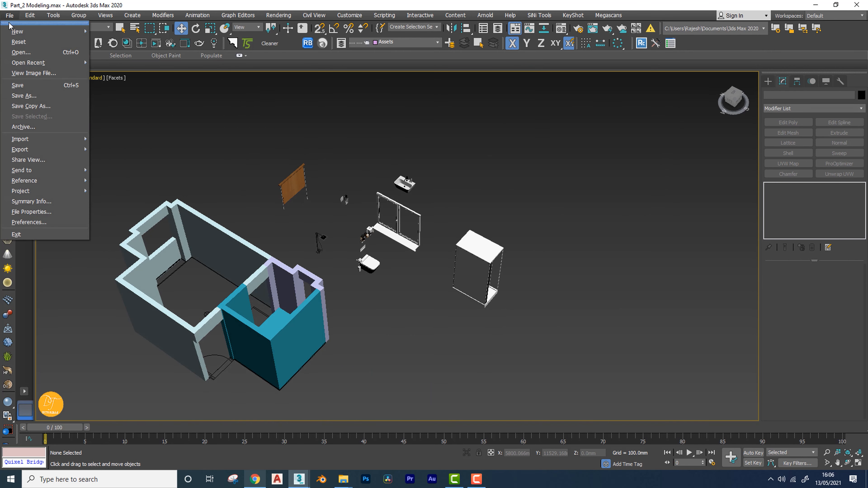
{"action": "mouse_move", "coordinate": [34, 139]}
{"action": "left_click", "coordinate": [130, 149]}
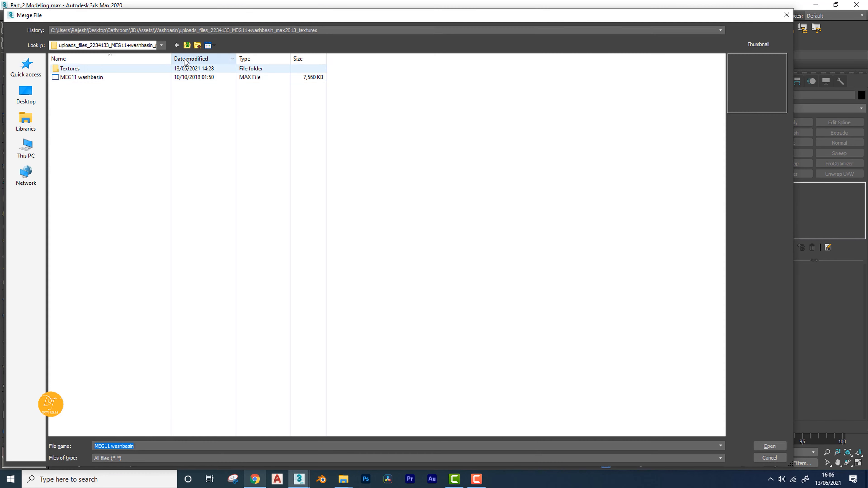
{"action": "left_click", "coordinate": [187, 45]}
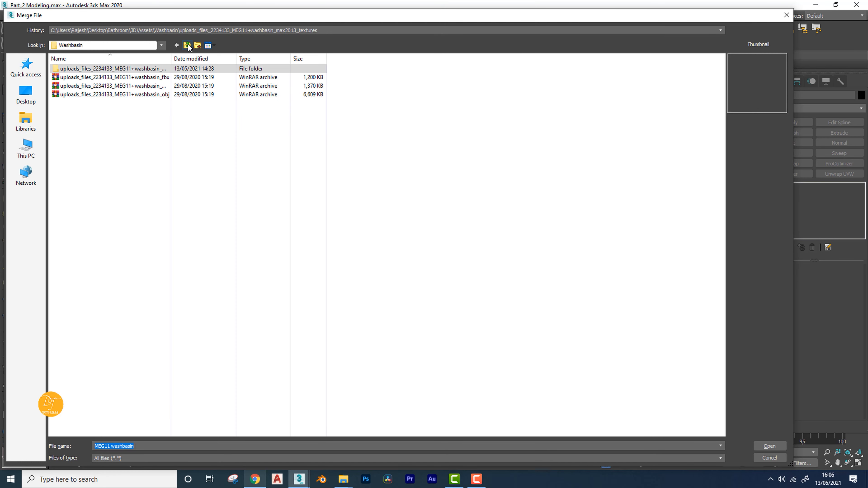
{"action": "left_click", "coordinate": [187, 46]}
{"action": "double_click", "coordinate": [66, 94]}
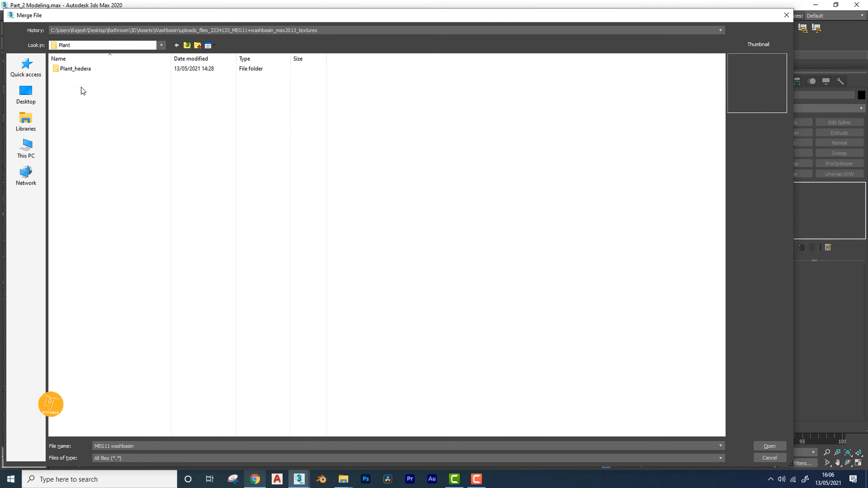
{"action": "double_click", "coordinate": [75, 69]}
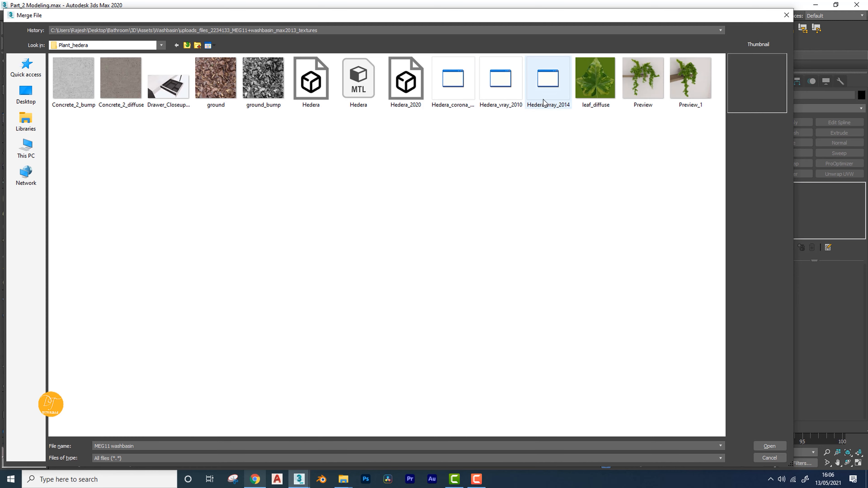
{"action": "left_click", "coordinate": [554, 90]}
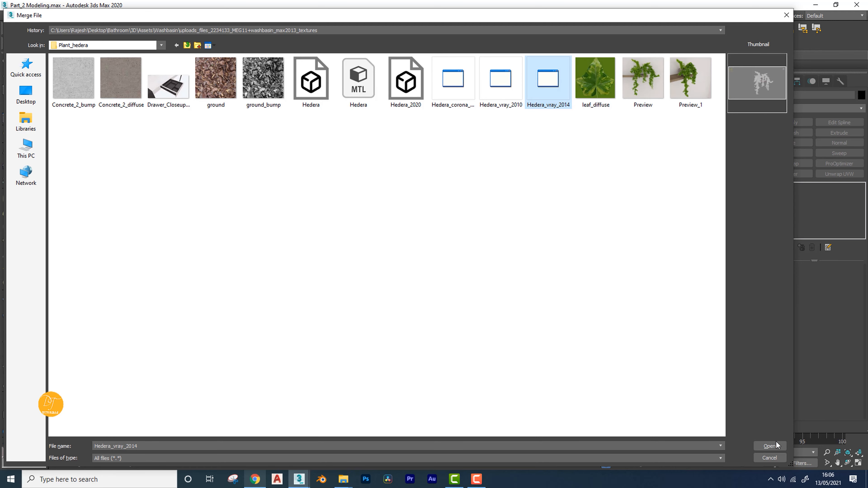
{"action": "left_click", "coordinate": [770, 446]}
{"action": "double_click", "coordinate": [363, 162]}
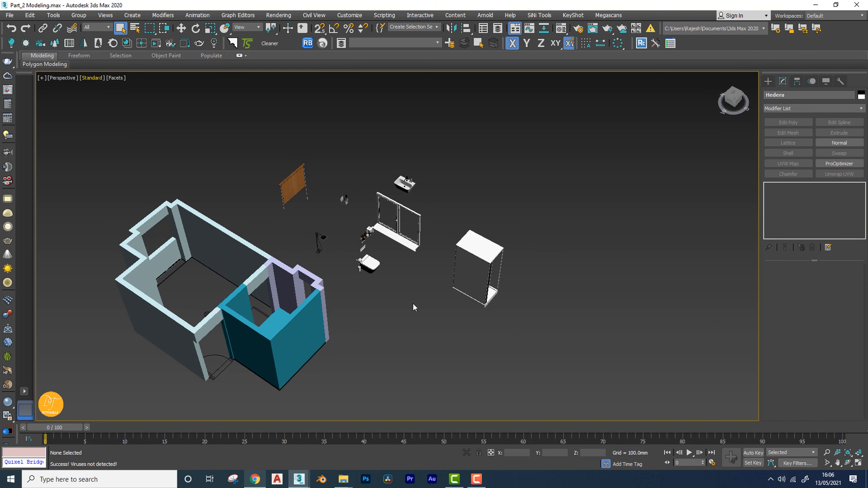
Isolate the merged Hedera plant group in the perspective view.
{"action": "middle_click_drag", "start_coordinate": [278, 320], "coordinate": [221, 332], "text": "alt"}
{"action": "scroll", "coordinate": [223, 333], "scroll_direction": "up", "scroll_amount": 10}
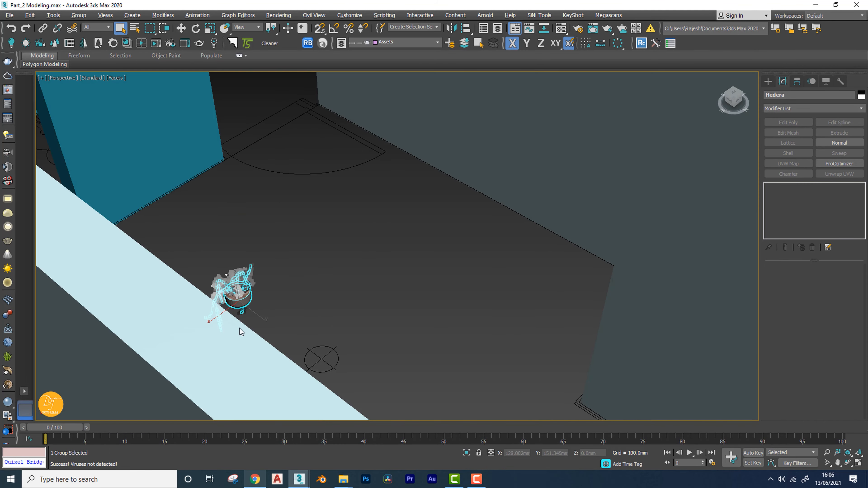
{"action": "key", "text": "alt+q"}
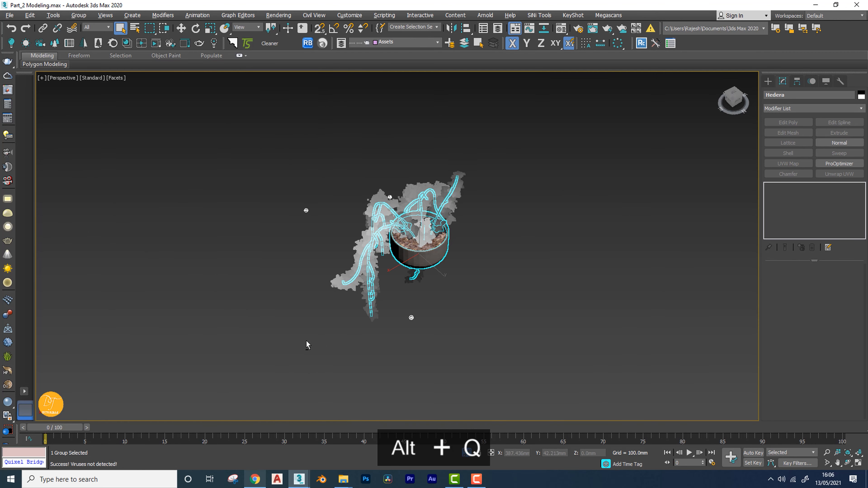
Open the Hedera plant group so its individual parts can be selected.
{"action": "mouse_move", "coordinate": [476, 485]}
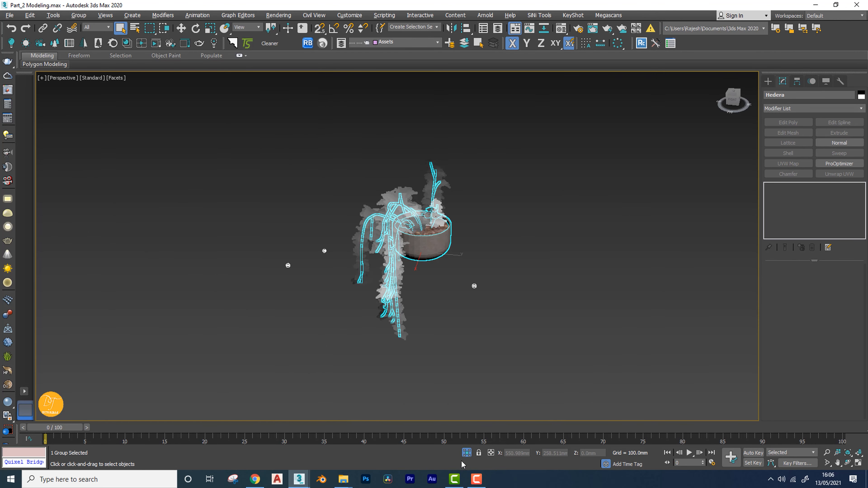
{"action": "middle_click_drag", "start_coordinate": [410, 342], "coordinate": [336, 159], "text": "alt"}
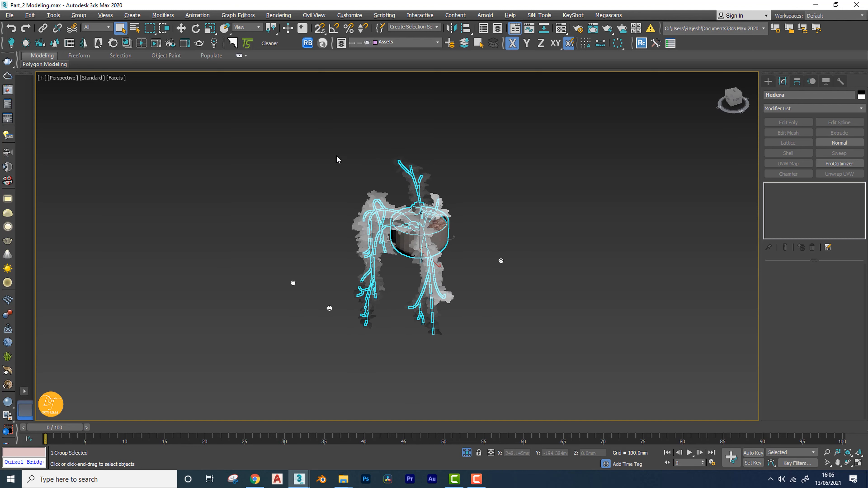
{"action": "left_click", "coordinate": [78, 15]}
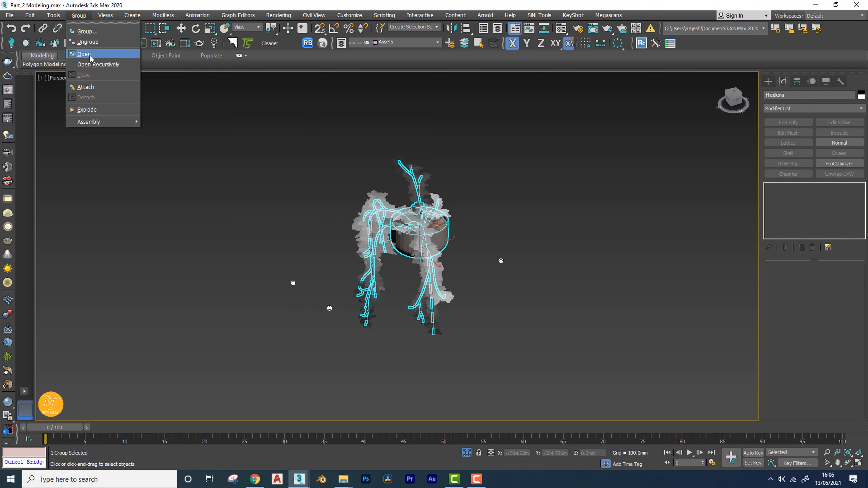
{"action": "left_click", "coordinate": [91, 55]}
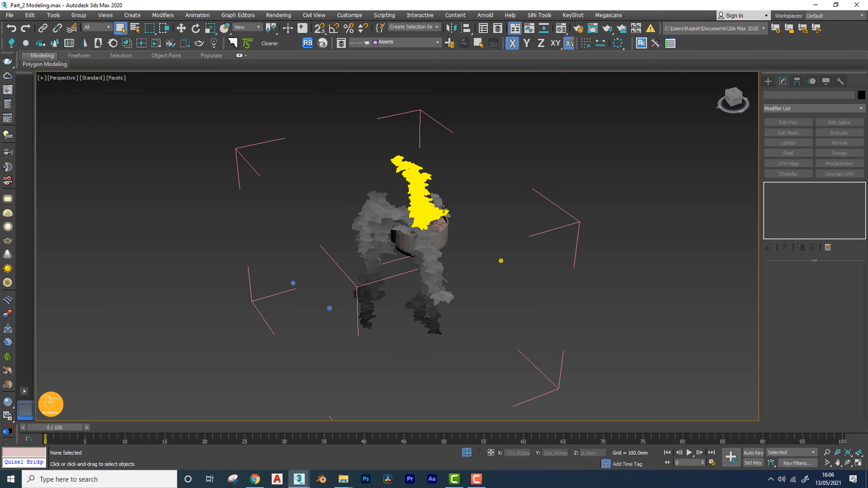
{"action": "scroll", "coordinate": [439, 222], "scroll_direction": "up", "scroll_amount": 3}
{"action": "key", "text": "F4"}
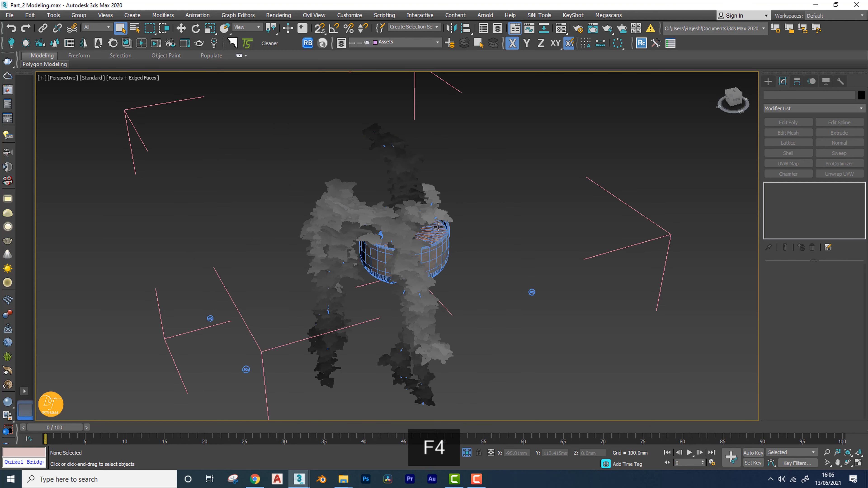
{"action": "key", "text": "F4"}
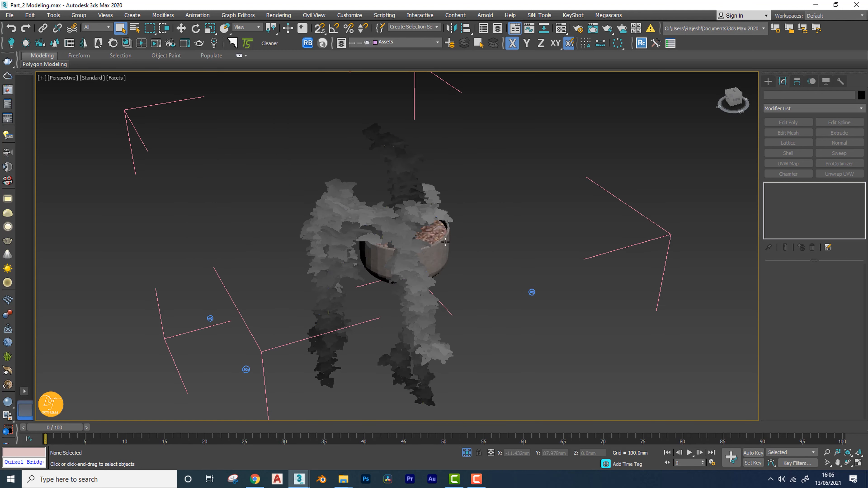
Select the MultiScatter_003 object and examine the leaves it scatters around the plant pot from several angles.
{"action": "left_click", "coordinate": [532, 292]}
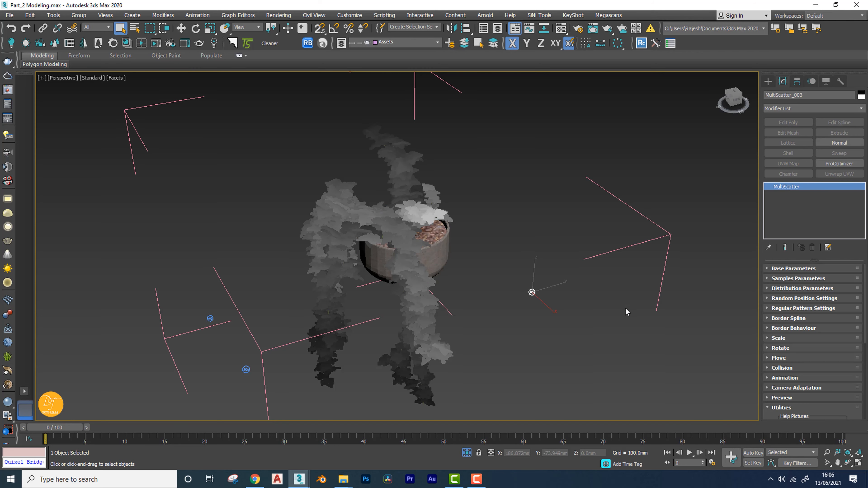
{"action": "middle_click_drag", "start_coordinate": [539, 324], "coordinate": [556, 341], "text": "alt"}
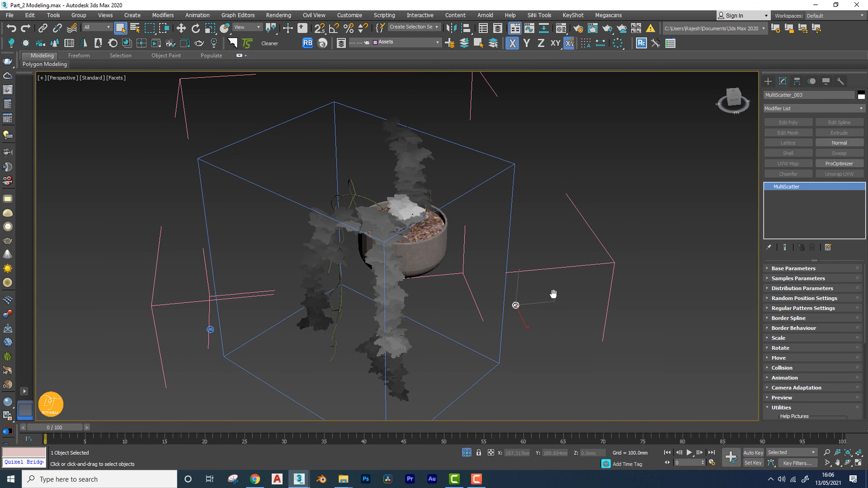
{"action": "middle_click_drag", "start_coordinate": [553, 294], "coordinate": [507, 261]}
{"action": "scroll", "coordinate": [553, 254], "scroll_direction": "down", "scroll_amount": 6}
{"action": "scroll", "coordinate": [553, 243], "scroll_direction": "up", "scroll_amount": 5}
{"action": "scroll", "coordinate": [545, 249], "scroll_direction": "down", "scroll_amount": 3}
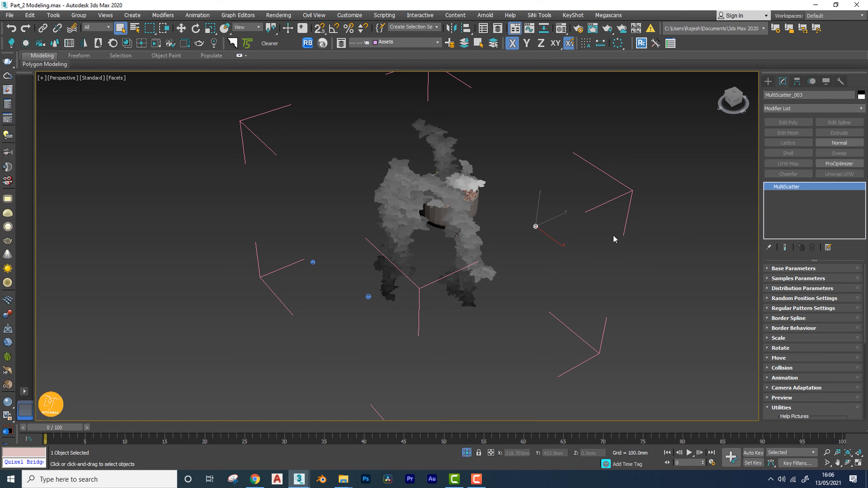
{"action": "middle_click_drag", "start_coordinate": [380, 308], "coordinate": [410, 306], "text": "alt"}
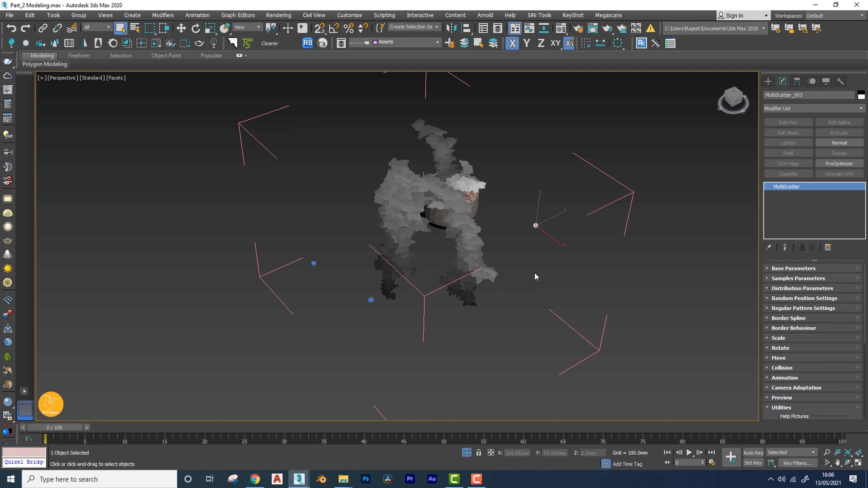
{"action": "middle_click_drag", "start_coordinate": [514, 302], "coordinate": [531, 251], "text": "alt"}
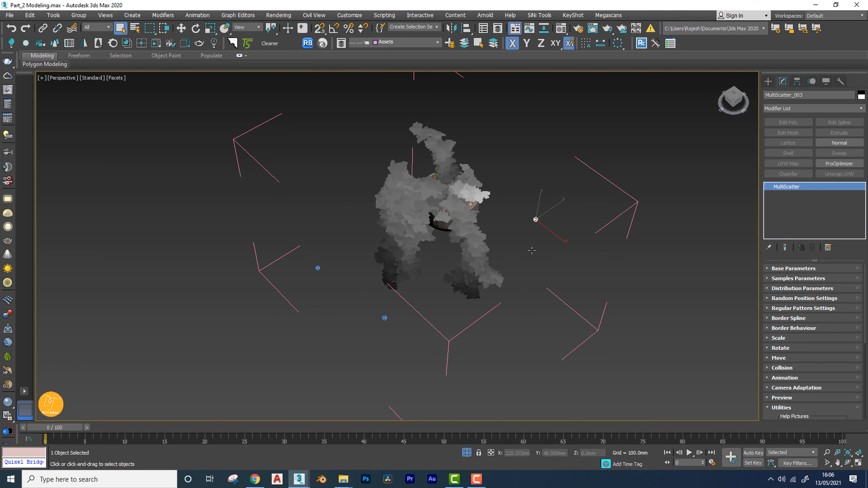
{"action": "middle_click_drag", "start_coordinate": [466, 305], "coordinate": [480, 283], "text": "alt"}
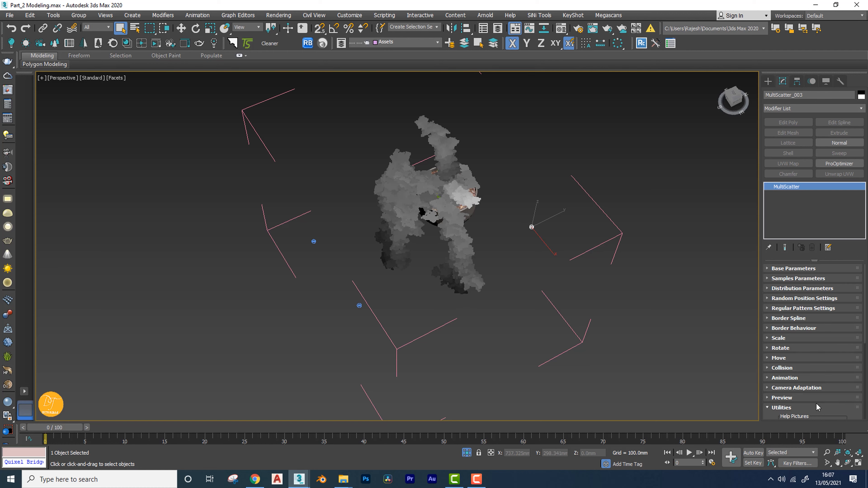
Collapse MultiScatter_003 to a single mesh and delete the original scatter object, keeping the new leaf mesh.
{"action": "left_click", "coordinate": [773, 407]}
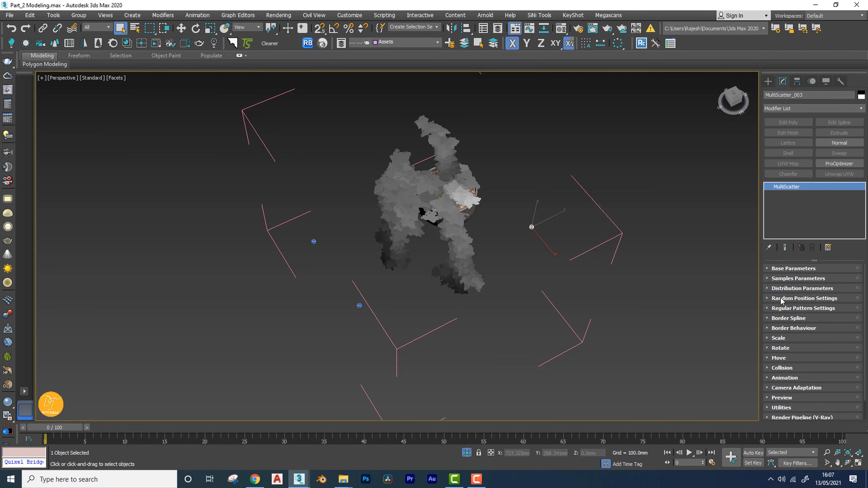
{"action": "scroll", "coordinate": [805, 407], "scroll_direction": "down", "scroll_amount": 2}
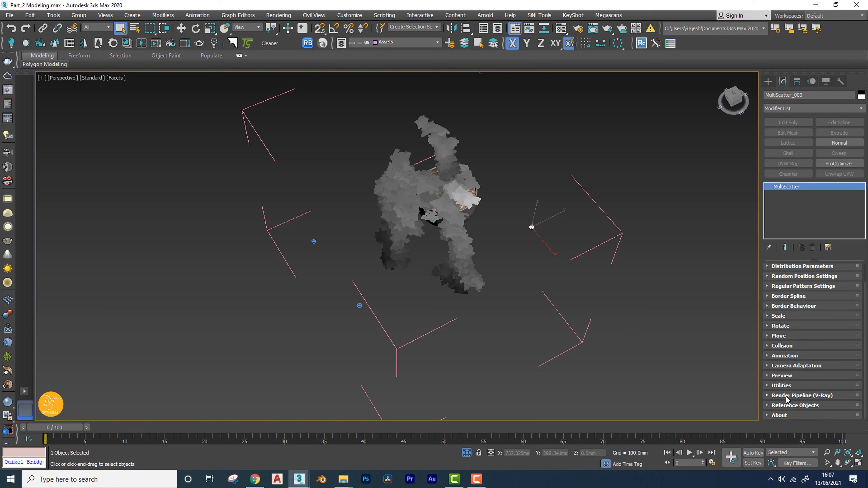
{"action": "left_click", "coordinate": [781, 385]}
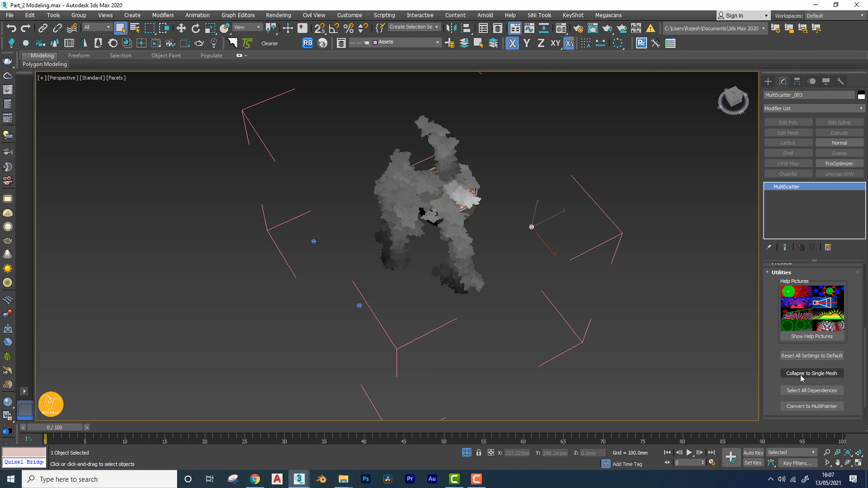
{"action": "left_click", "coordinate": [826, 377]}
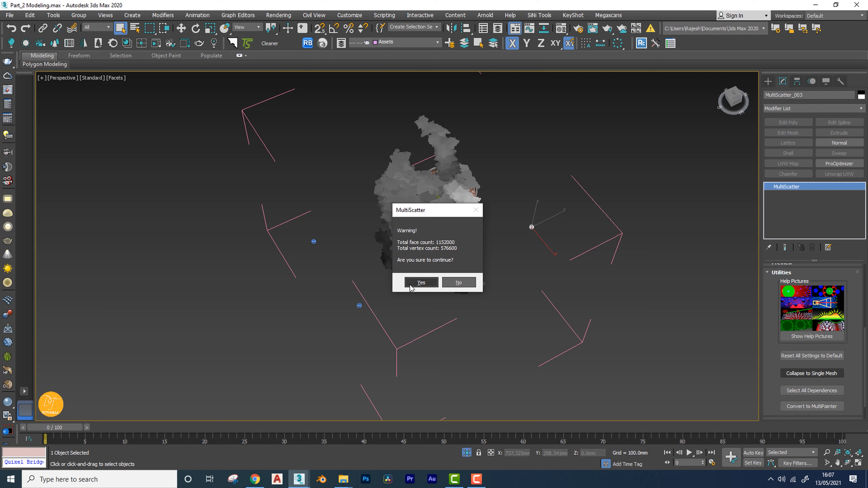
{"action": "left_click", "coordinate": [420, 282]}
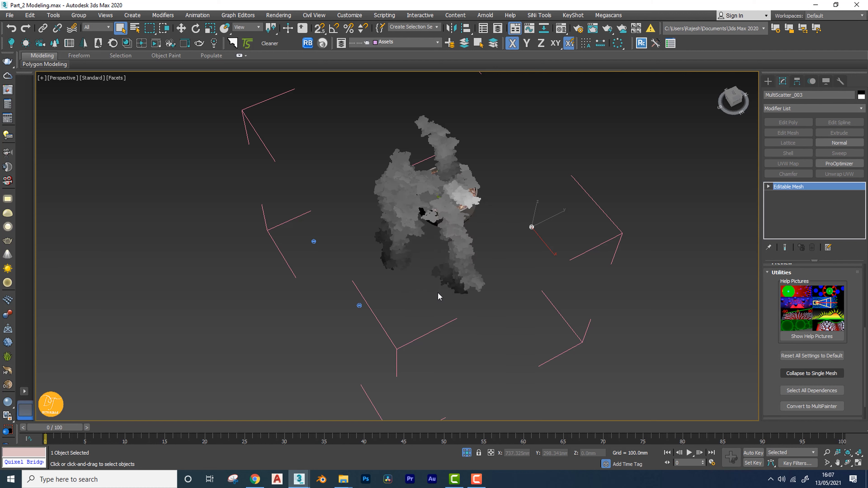
{"action": "middle_click_drag", "start_coordinate": [496, 307], "coordinate": [489, 300]}
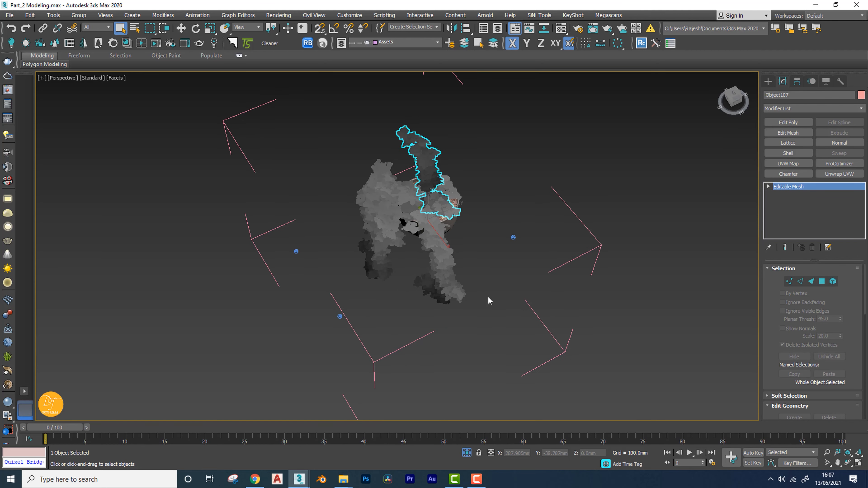
{"action": "key", "text": "ctrl+z"}
{"action": "left_click", "coordinate": [519, 268]}
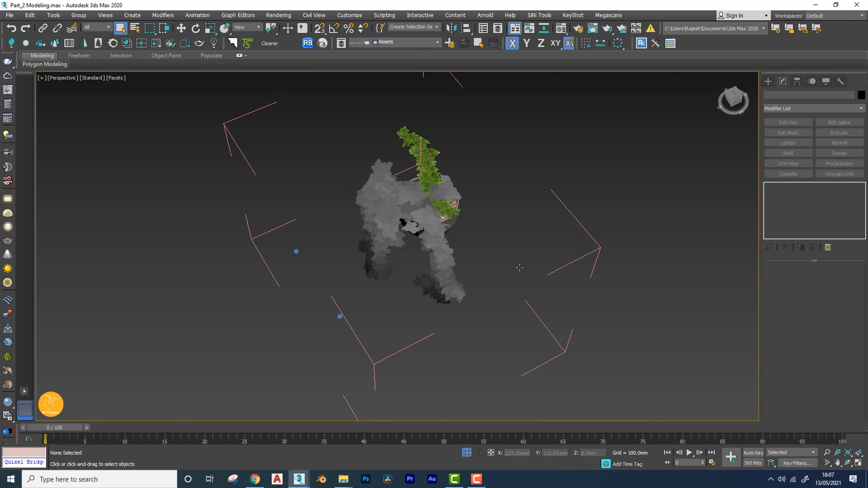
Collapse MultiScatter_002 to a single mesh and remove its original scatter object.
{"action": "left_click", "coordinate": [340, 317]}
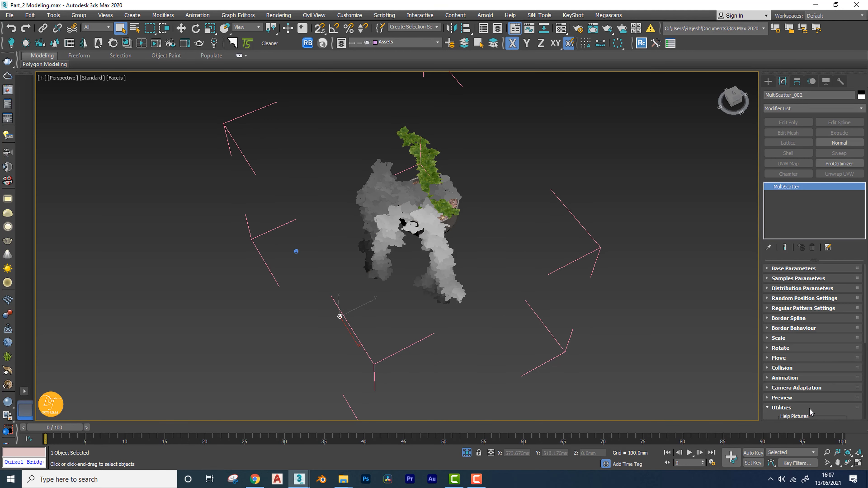
{"action": "scroll", "coordinate": [835, 412], "scroll_direction": "down", "scroll_amount": 5}
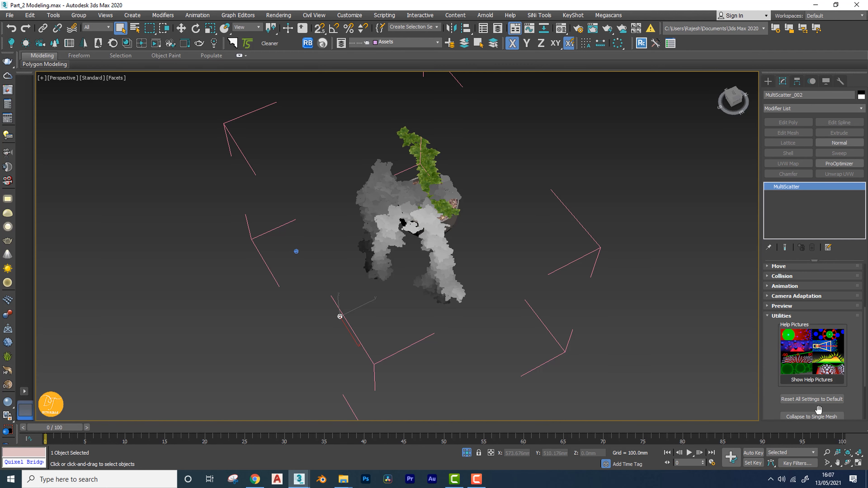
{"action": "scroll", "coordinate": [853, 381], "scroll_direction": "down", "scroll_amount": 3}
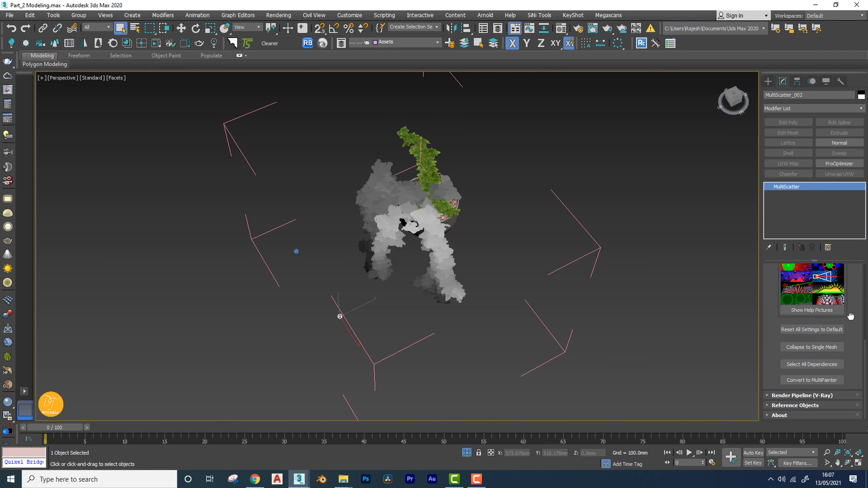
{"action": "left_click", "coordinate": [806, 348]}
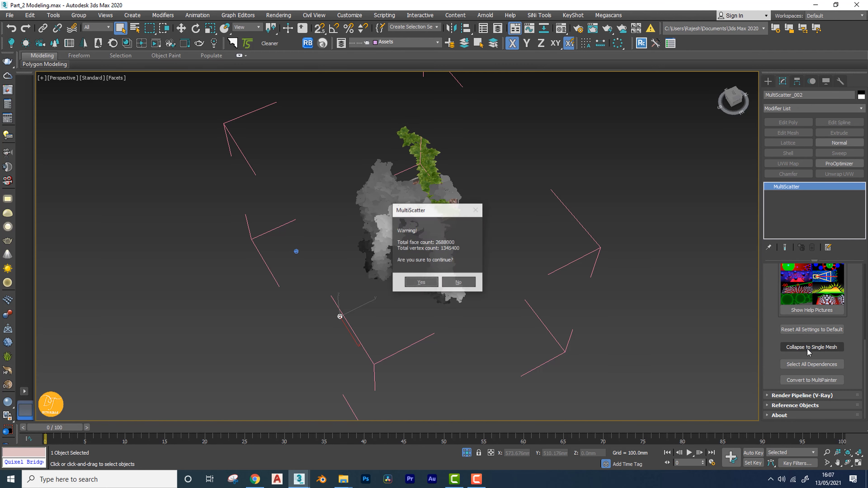
{"action": "left_click", "coordinate": [421, 283]}
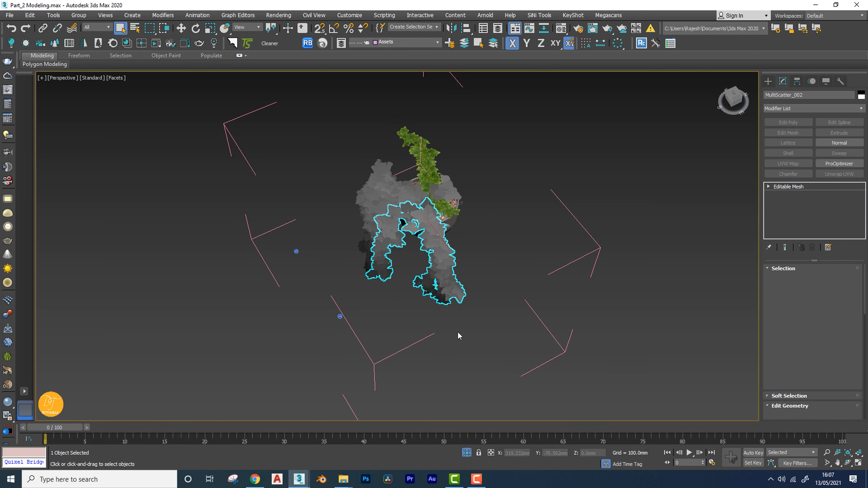
{"action": "left_click", "coordinate": [340, 317]}
{"action": "key", "text": "Delete"}
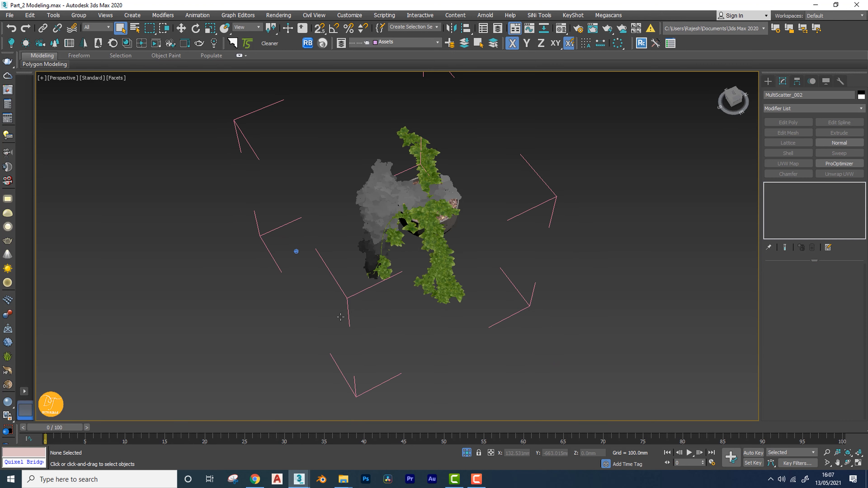
Convert the remaining MultiScatter_001 foliage into a single mesh and delete the scatter object it came from.
{"action": "left_click", "coordinate": [296, 252]}
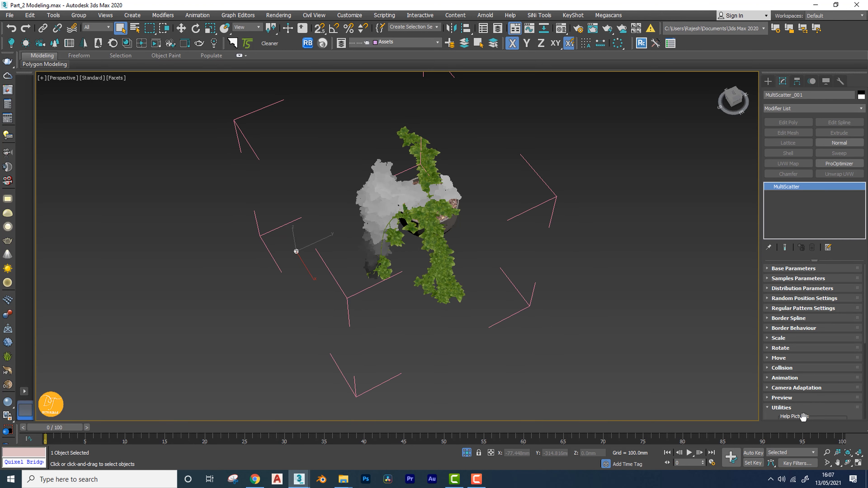
{"action": "scroll", "coordinate": [831, 410], "scroll_direction": "down", "scroll_amount": 3}
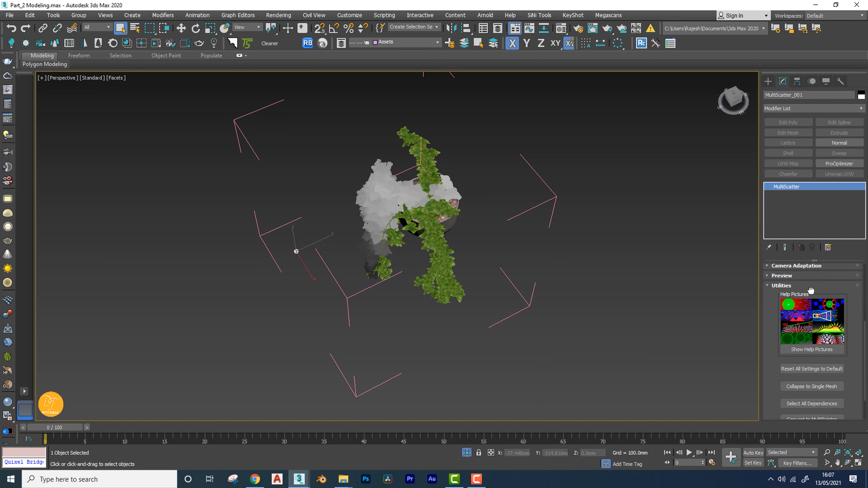
{"action": "left_click", "coordinate": [812, 386]}
{"action": "left_click", "coordinate": [418, 282]}
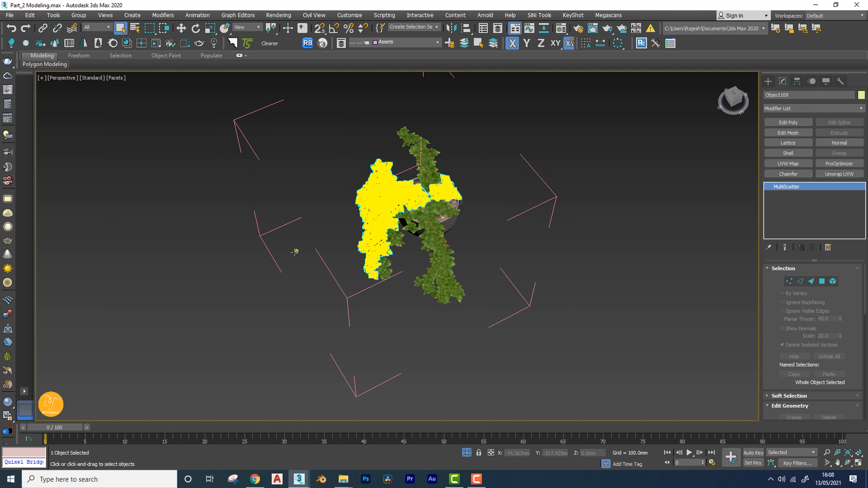
{"action": "key", "text": "Delete"}
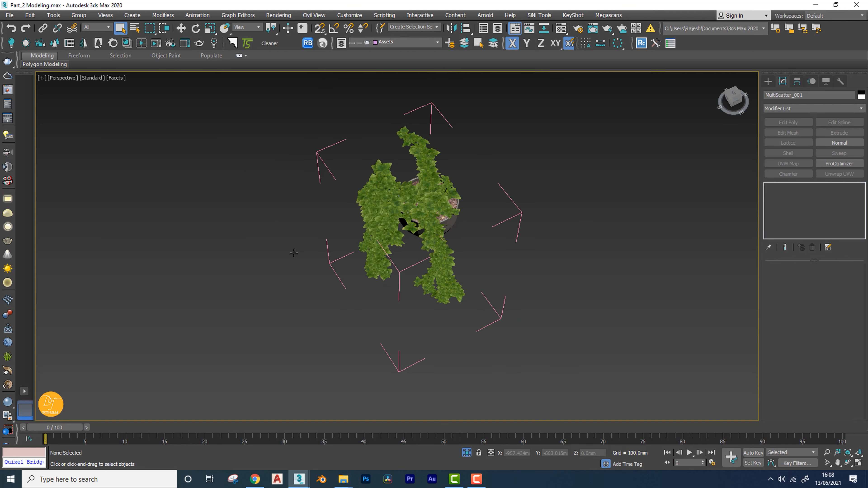
Inspect each collapsed leaf mesh individually and examine the foliage and pot up close.
{"action": "left_click", "coordinate": [406, 212]}
{"action": "middle_click_drag", "start_coordinate": [406, 212], "coordinate": [427, 253], "text": "alt"}
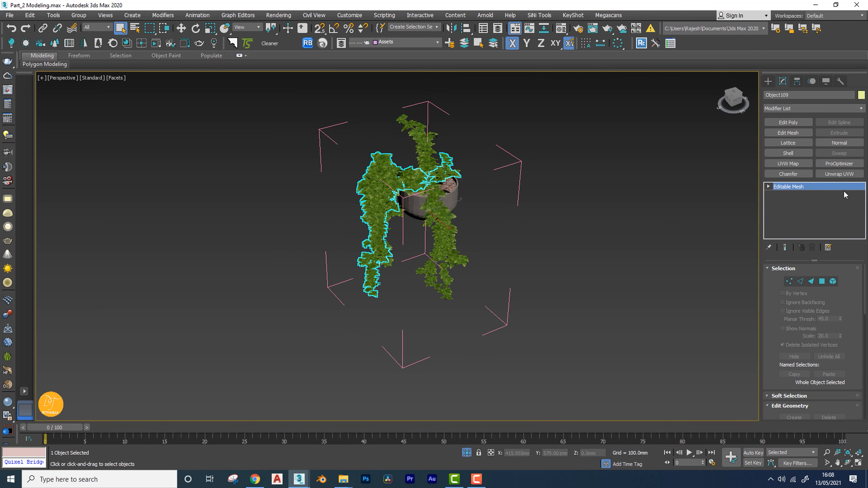
{"action": "left_click", "coordinate": [428, 175]}
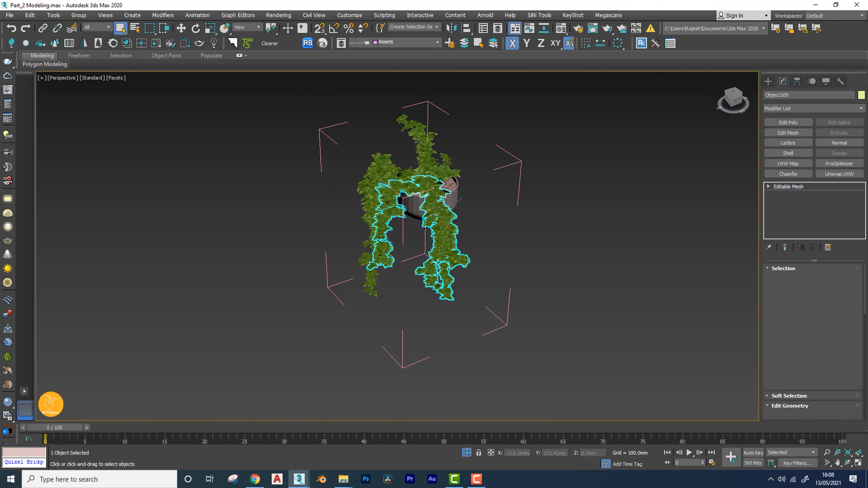
{"action": "left_click", "coordinate": [432, 197]}
{"action": "scroll", "coordinate": [433, 198], "scroll_direction": "up", "scroll_amount": 5}
{"action": "scroll", "coordinate": [433, 198], "scroll_direction": "up", "scroll_amount": 5}
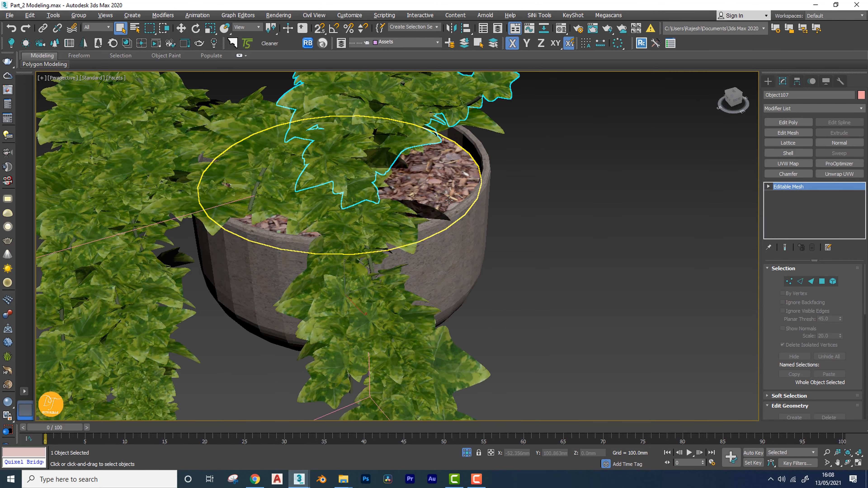
{"action": "mouse_move", "coordinate": [434, 197]}
{"action": "middle_mouse_down", "text": "alt"}
{"action": "mouse_move", "coordinate": [403, 194]}
{"action": "mouse_move", "coordinate": [377, 169]}
{"action": "mouse_move", "coordinate": [379, 236]}
{"action": "mouse_move", "coordinate": [390, 249]}
{"action": "middle_mouse_up", "text": "alt"}
{"action": "key", "text": "F3"}
{"action": "key", "text": "F3"}
{"action": "scroll", "coordinate": [379, 236], "scroll_direction": "down", "scroll_amount": 5}
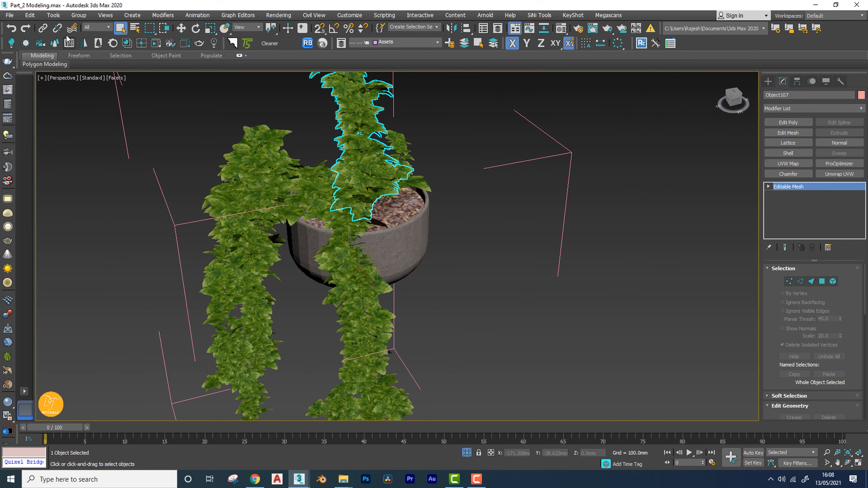
Close the opened Hedera group so it can be handled as a single object.
{"action": "left_click", "coordinate": [79, 15]}
{"action": "mouse_move", "coordinate": [278, 15]}
{"action": "left_click", "coordinate": [349, 4]}
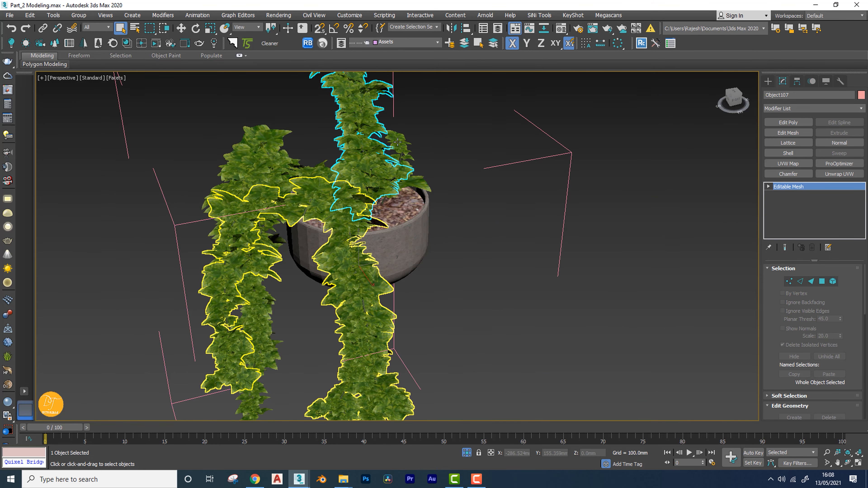
{"action": "scroll", "coordinate": [481, 145], "scroll_direction": "down", "scroll_amount": 5}
{"action": "left_click", "coordinate": [473, 141]}
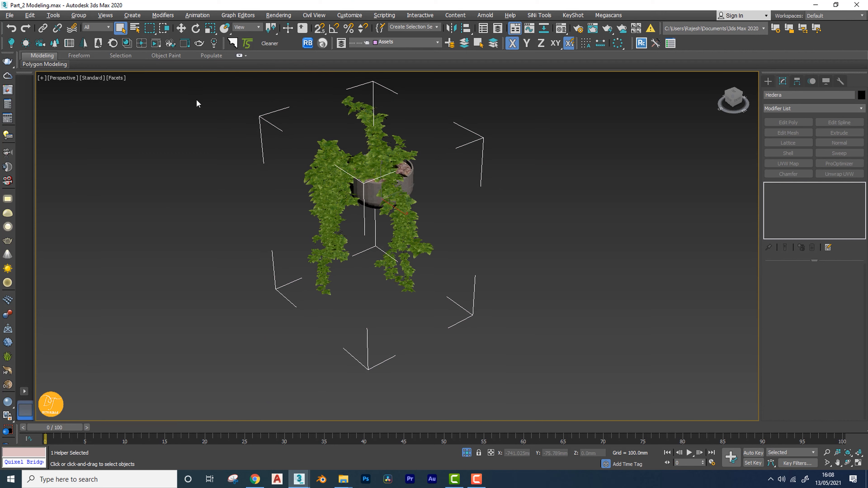
{"action": "left_click", "coordinate": [78, 15]}
{"action": "left_click", "coordinate": [83, 74]}
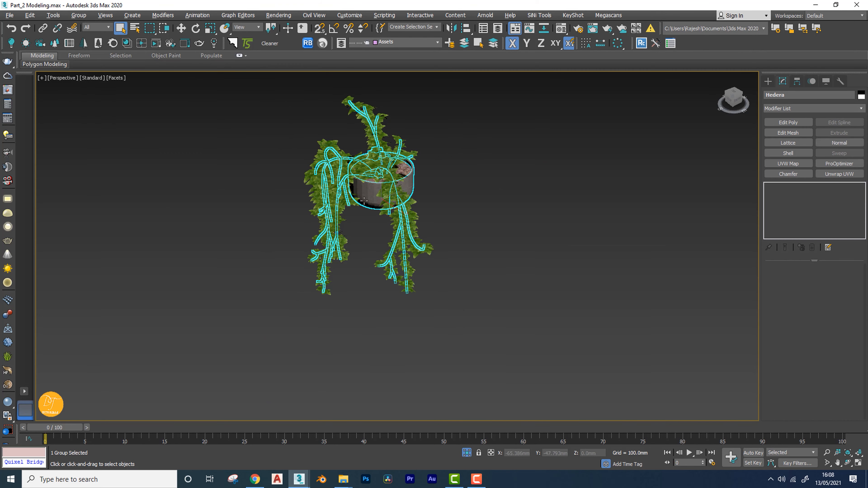
Attach the three collapsed leaf meshes to the Hedera group containing the pot and stems.
{"action": "middle_click_drag", "start_coordinate": [377, 207], "coordinate": [335, 171], "text": "alt"}
{"action": "left_click", "coordinate": [249, 155]}
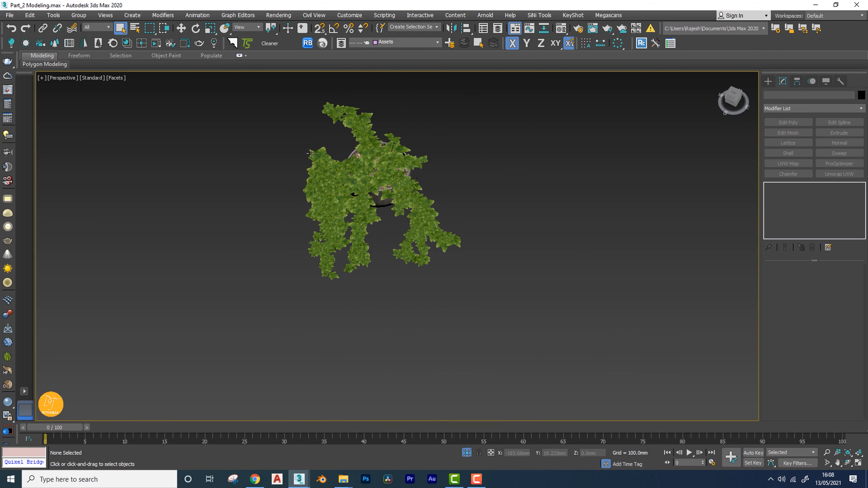
{"action": "left_click", "coordinate": [308, 150]}
{"action": "left_click", "coordinate": [336, 111], "text": "ctrl"}
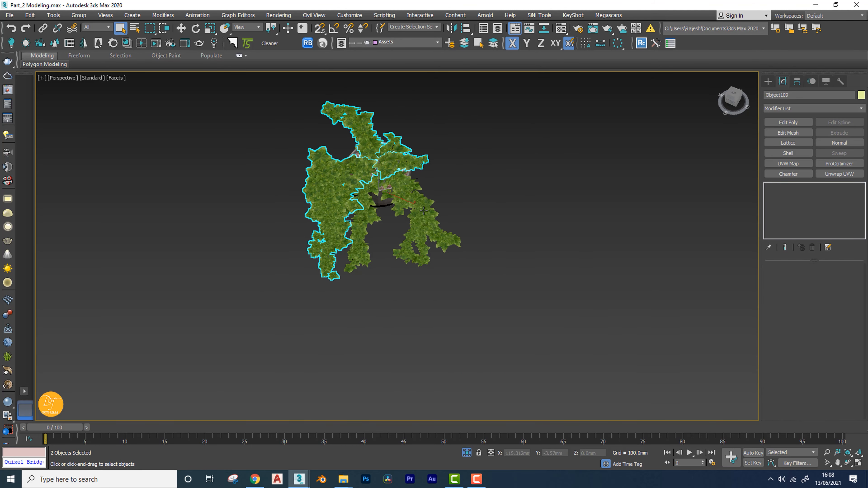
{"action": "left_click", "coordinate": [427, 222], "text": "ctrl"}
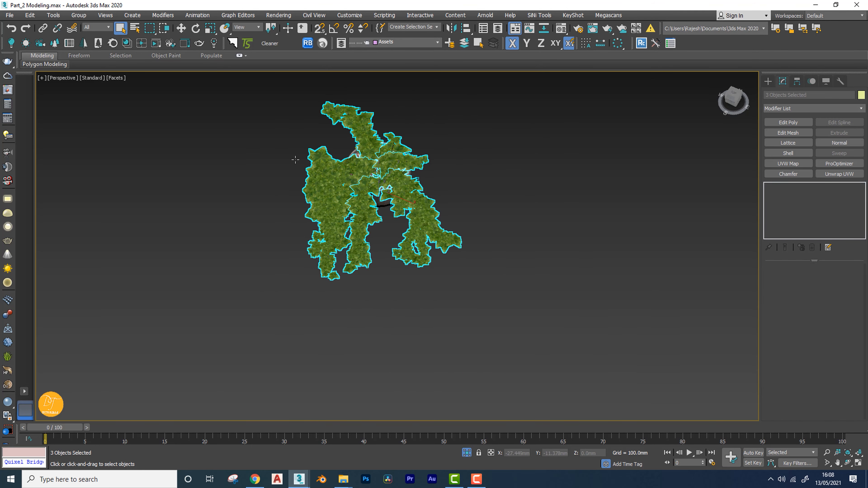
{"action": "left_click", "coordinate": [78, 15]}
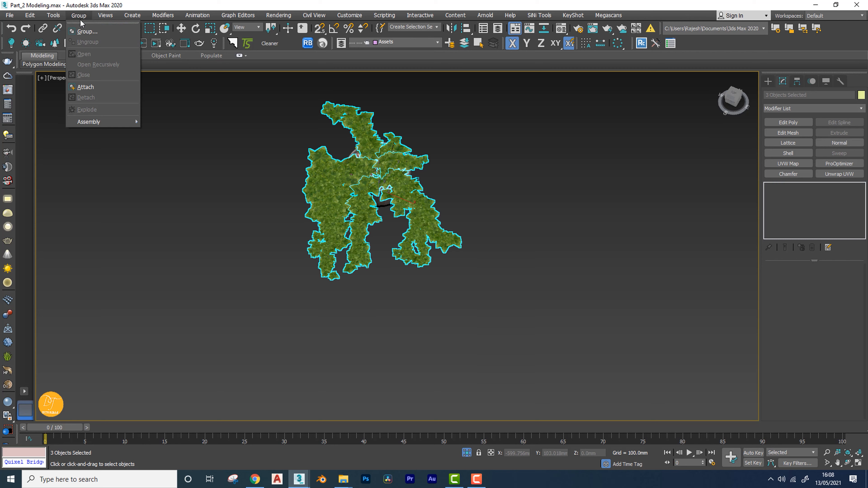
{"action": "left_click", "coordinate": [86, 88]}
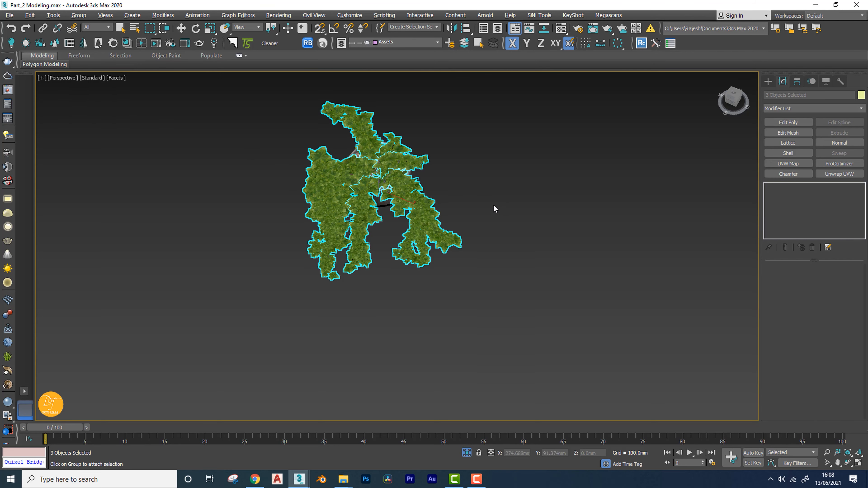
{"action": "middle_click_drag", "start_coordinate": [495, 209], "coordinate": [452, 203], "text": "alt"}
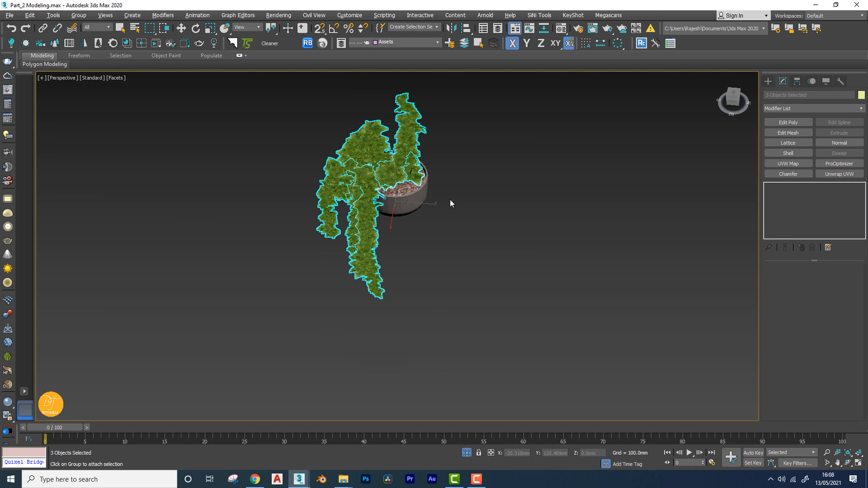
{"action": "left_click", "coordinate": [420, 198]}
Try moving the combined Hedera group to test that its parts move together, and undo the move.
{"action": "middle_click_drag", "start_coordinate": [410, 232], "coordinate": [470, 243], "text": "alt"}
{"action": "left_click", "coordinate": [471, 242]}
{"action": "left_click_drag", "start_coordinate": [411, 194], "coordinate": [416, 226]}
{"action": "key", "text": "ctrl+z"}
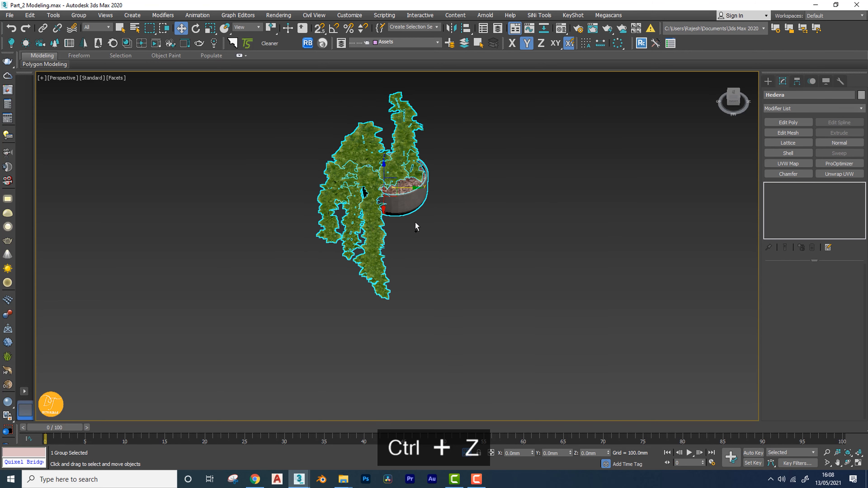
Rename the Hedera group as Plant and leave isolation to bring back the whole scene.
{"action": "middle_click_drag", "start_coordinate": [440, 240], "coordinate": [429, 246], "text": "alt"}
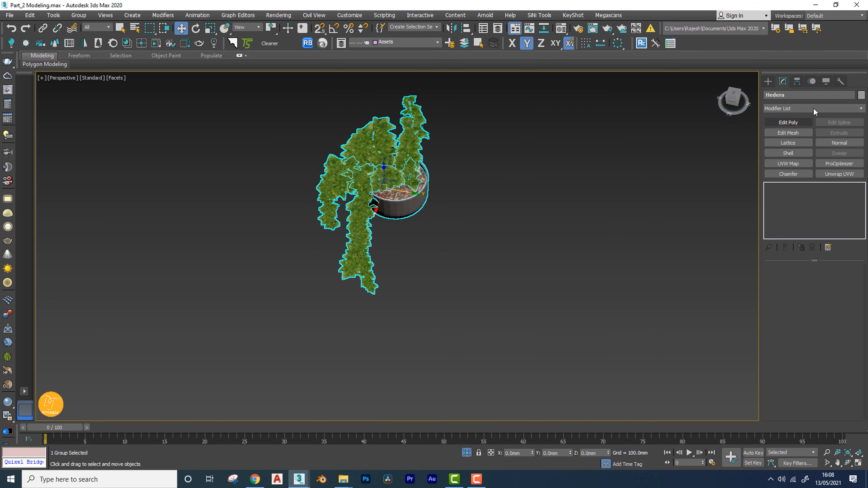
{"action": "type", "text": "Plant"}
{"action": "left_click", "coordinate": [581, 287]}
{"action": "scroll", "coordinate": [442, 261], "scroll_direction": "down", "scroll_amount": 4}
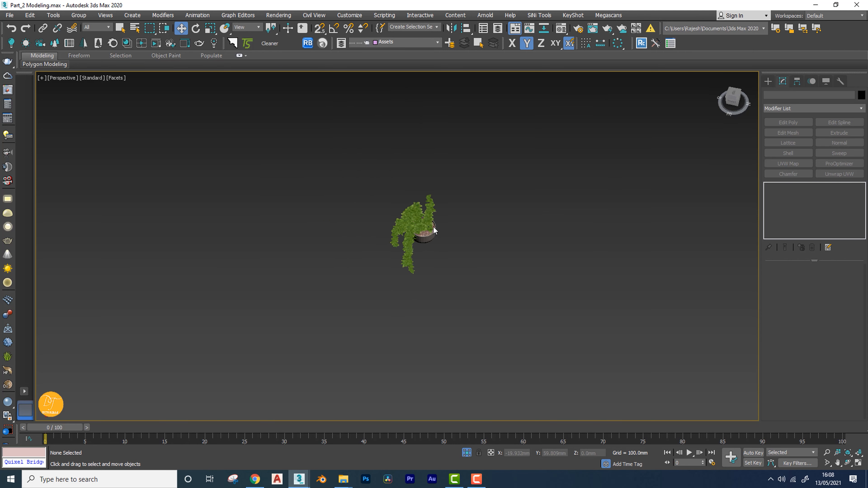
{"action": "left_click", "coordinate": [467, 453]}
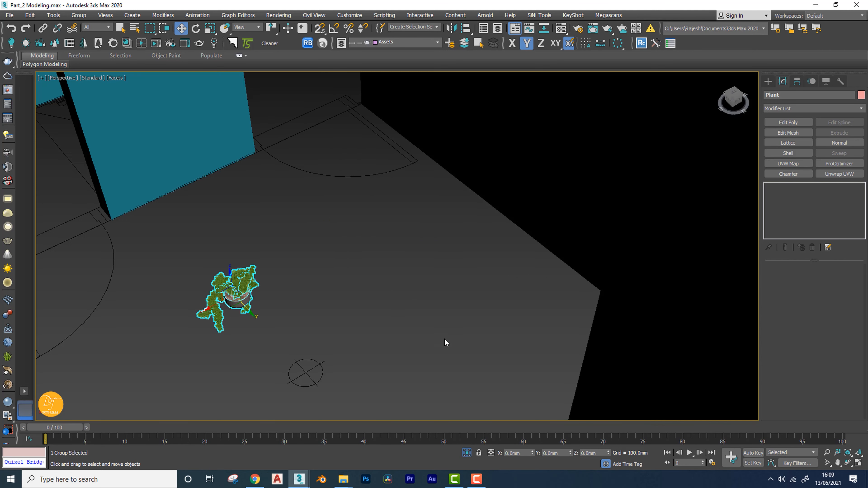
In the top view, move the Plant group out of the large room to the free space beside the bathroom.
{"action": "scroll", "coordinate": [358, 290], "scroll_direction": "down", "scroll_amount": 5}
{"action": "key", "text": "t"}
{"action": "scroll", "coordinate": [376, 298], "scroll_direction": "down", "scroll_amount": 3}
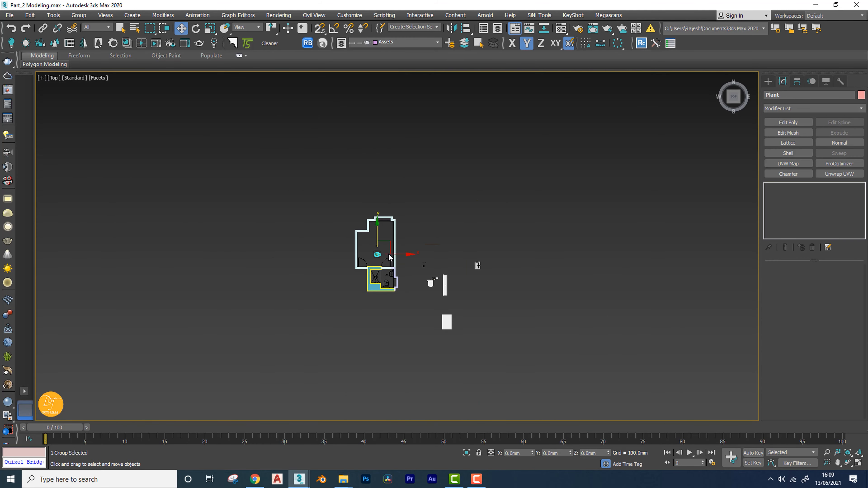
{"action": "scroll", "coordinate": [402, 309], "scroll_direction": "up", "scroll_amount": 1}
{"action": "scroll", "coordinate": [402, 308], "scroll_direction": "up", "scroll_amount": 5}
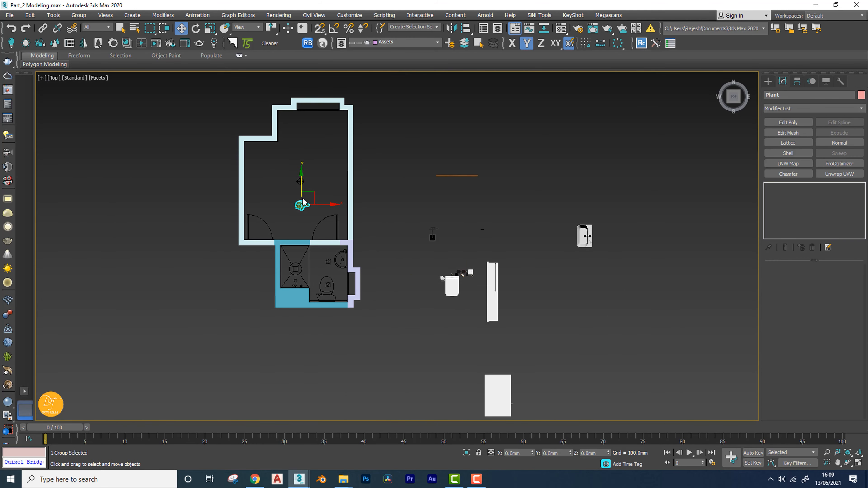
{"action": "left_click_drag", "start_coordinate": [313, 193], "coordinate": [417, 302]}
{"action": "key", "text": "p"}
{"action": "key", "text": "z"}
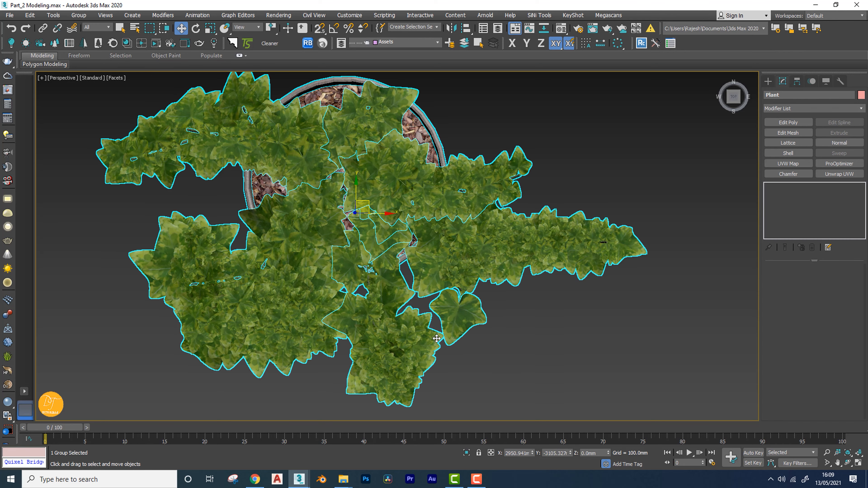
Isolate the bathroom wall with the window opening, the adjoining room's wall and the window asset.
{"action": "scroll", "coordinate": [405, 298], "scroll_direction": "down", "scroll_amount": 3}
{"action": "scroll", "coordinate": [404, 298], "scroll_direction": "down", "scroll_amount": 5}
{"action": "middle_click_drag", "start_coordinate": [405, 298], "coordinate": [505, 294], "text": "alt"}
{"action": "middle_click_drag", "start_coordinate": [492, 291], "coordinate": [438, 287]}
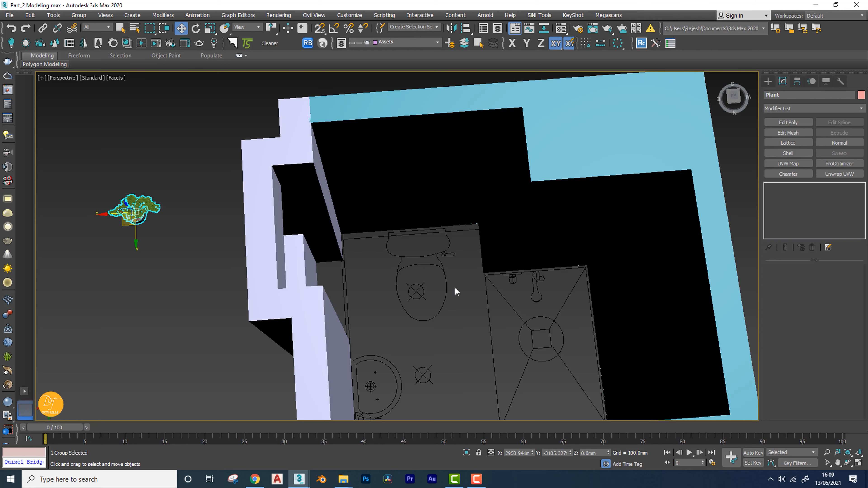
{"action": "left_click", "coordinate": [271, 246]}
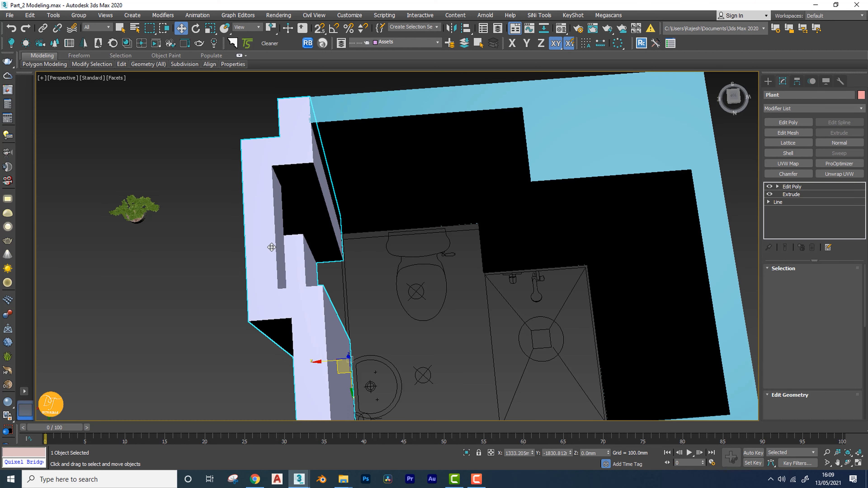
{"action": "middle_click_drag", "start_coordinate": [271, 246], "coordinate": [479, 283], "text": "alt"}
{"action": "scroll", "coordinate": [441, 255], "scroll_direction": "down", "scroll_amount": 6}
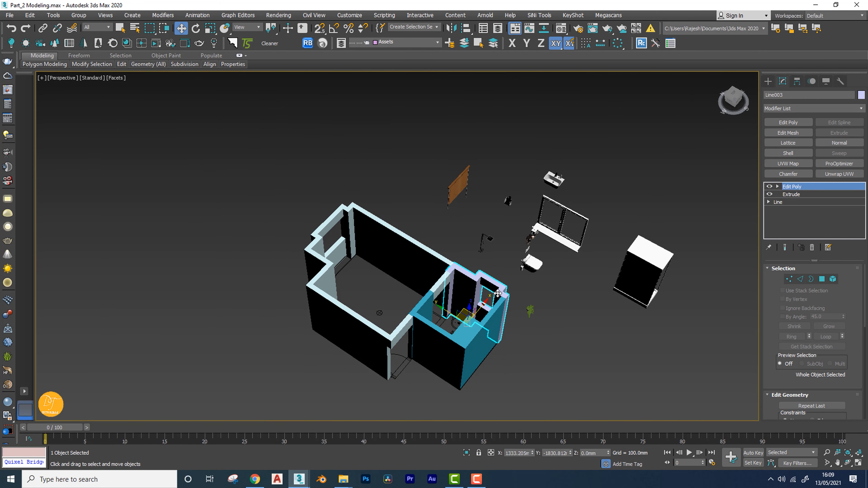
{"action": "left_click", "coordinate": [332, 252], "text": "ctrl"}
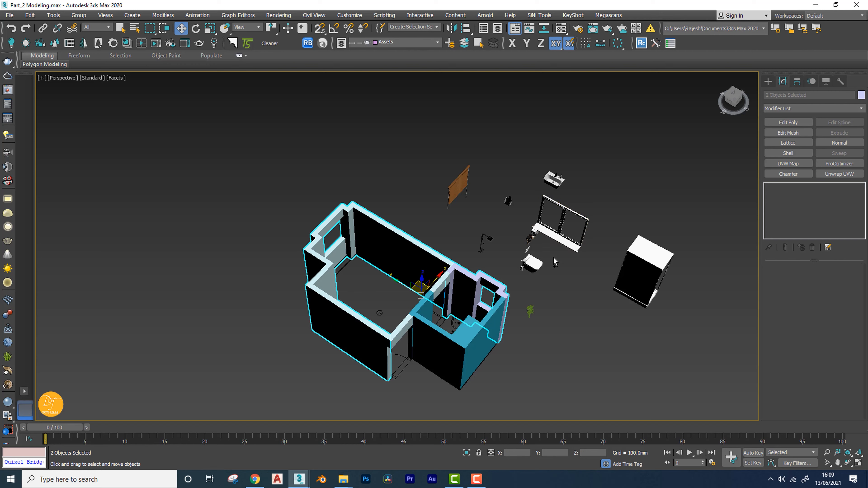
{"action": "left_click", "coordinate": [564, 242], "text": "ctrl"}
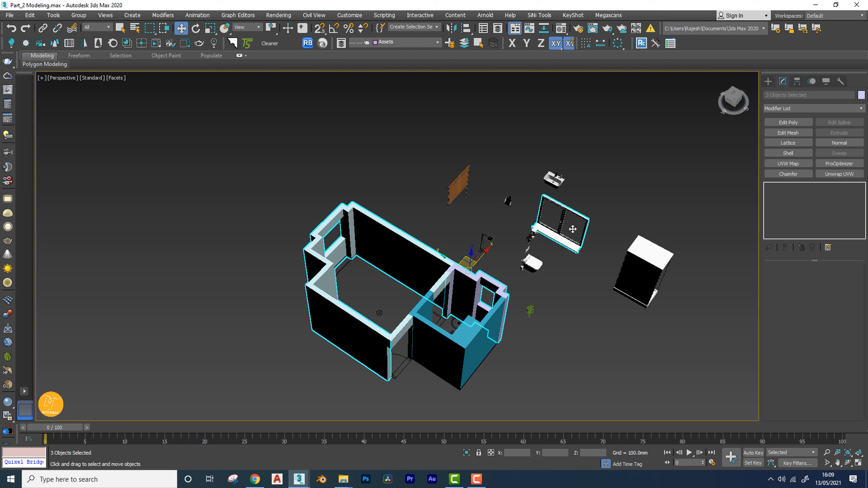
{"action": "left_click", "coordinate": [467, 453]}
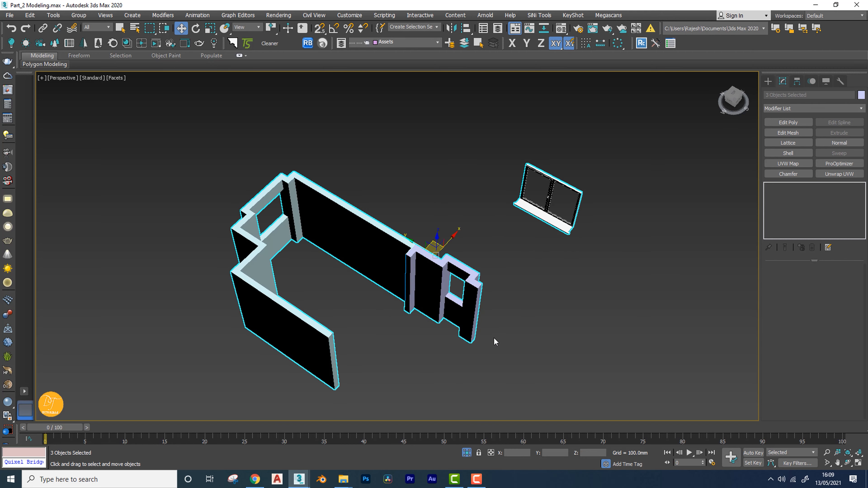
Clone the window along Y toward the large room as one independent copy named Window001.
{"action": "left_click", "coordinate": [563, 248]}
{"action": "left_click", "coordinate": [509, 169]}
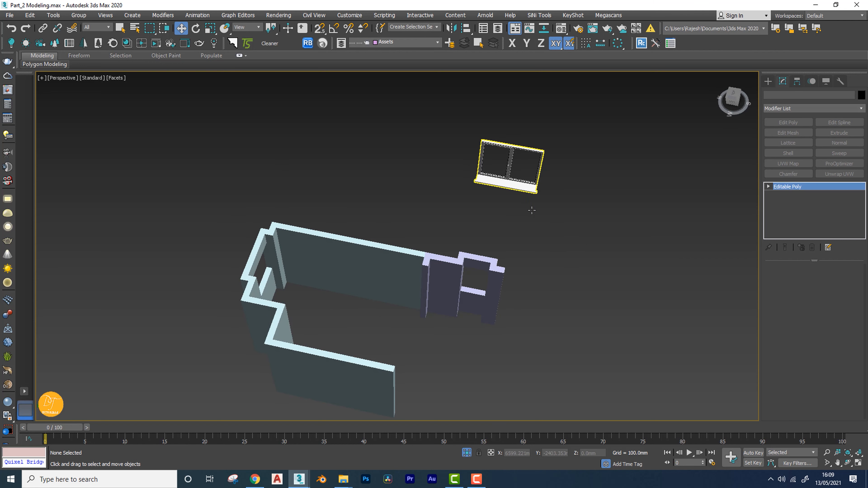
{"action": "middle_click_drag", "start_coordinate": [509, 170], "coordinate": [532, 216], "text": "alt"}
{"action": "left_click_drag", "start_coordinate": [512, 170], "coordinate": [336, 167], "text": "shift"}
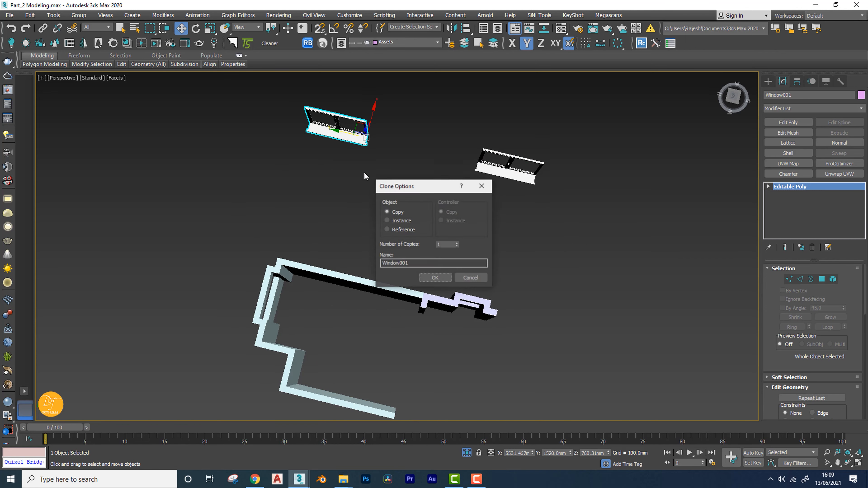
{"action": "left_click", "coordinate": [435, 278]}
{"action": "mouse_move", "coordinate": [277, 309]}
{"action": "middle_mouse_down", "text": "alt"}
{"action": "mouse_move", "coordinate": [238, 247]}
{"action": "mouse_move", "coordinate": [373, 283]}
{"action": "mouse_move", "coordinate": [392, 278]}
{"action": "mouse_move", "coordinate": [389, 290]}
{"action": "middle_mouse_up", "text": "alt"}
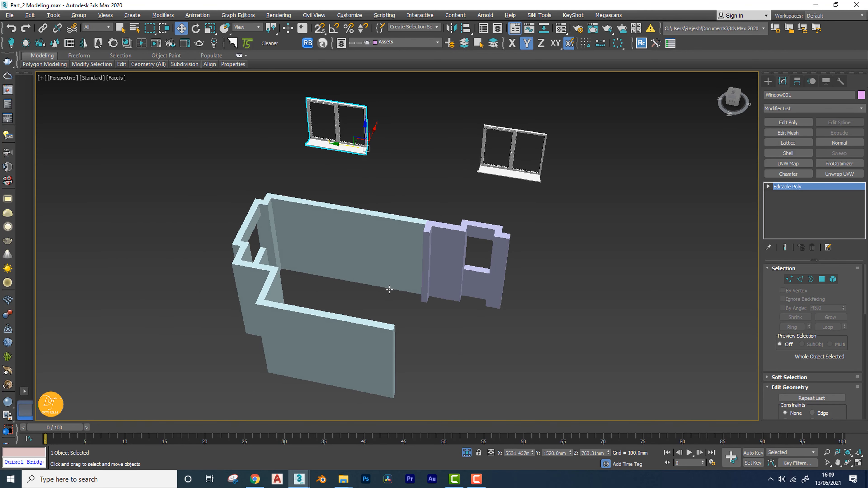
Isolate the original window together with the bathroom wall that has the window opening.
{"action": "left_click", "coordinate": [504, 174]}
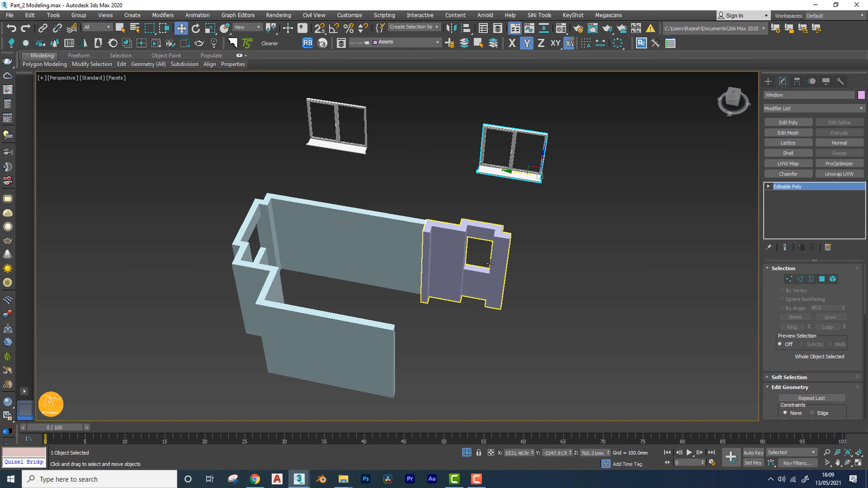
{"action": "middle_click_drag", "start_coordinate": [497, 263], "coordinate": [500, 278], "text": "alt"}
{"action": "left_click", "coordinate": [533, 278], "text": "ctrl"}
{"action": "key", "text": "alt+q"}
{"action": "left_click", "coordinate": [432, 254]}
Move the original window along X to about 2758 mm, close to the bathroom wall's window opening.
{"action": "middle_click_drag", "start_coordinate": [432, 254], "coordinate": [322, 169], "text": "alt"}
{"action": "left_click", "coordinate": [322, 169]}
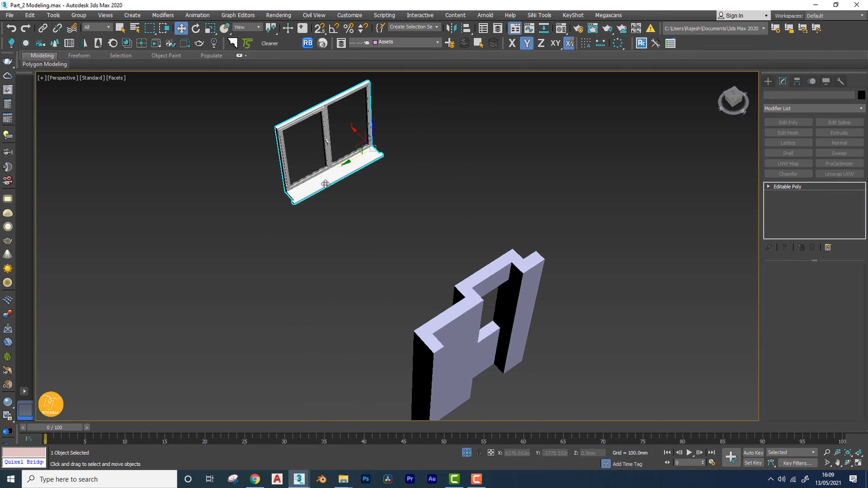
{"action": "left_click_drag", "start_coordinate": [354, 131], "coordinate": [471, 299]}
{"action": "middle_click_drag", "start_coordinate": [471, 298], "coordinate": [515, 292], "text": "alt"}
{"action": "left_click_drag", "start_coordinate": [500, 244], "coordinate": [460, 198]}
{"action": "mouse_move", "coordinate": [455, 250]}
{"action": "middle_mouse_down", "text": "alt"}
{"action": "mouse_move", "coordinate": [426, 243]}
{"action": "mouse_move", "coordinate": [446, 254]}
{"action": "mouse_move", "coordinate": [464, 248]}
{"action": "middle_mouse_up", "text": "alt"}
{"action": "scroll", "coordinate": [443, 251], "scroll_direction": "up", "scroll_amount": 4}
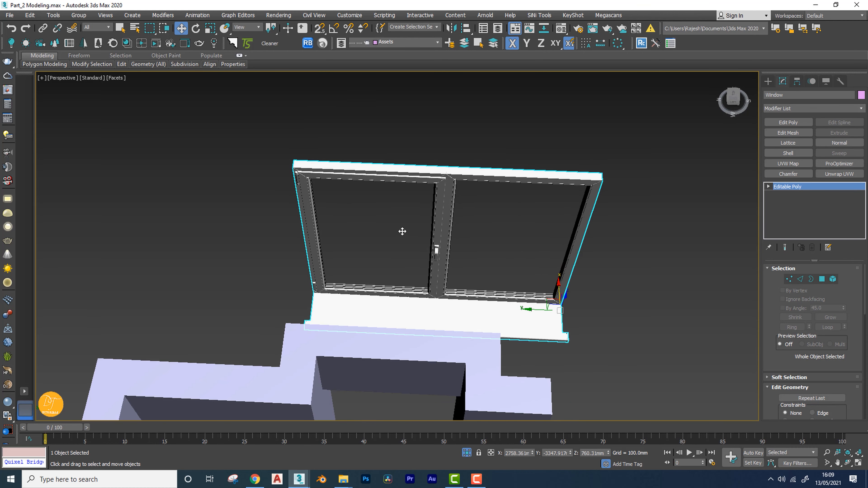
{"action": "middle_click_drag", "start_coordinate": [402, 231], "coordinate": [454, 236], "text": "alt"}
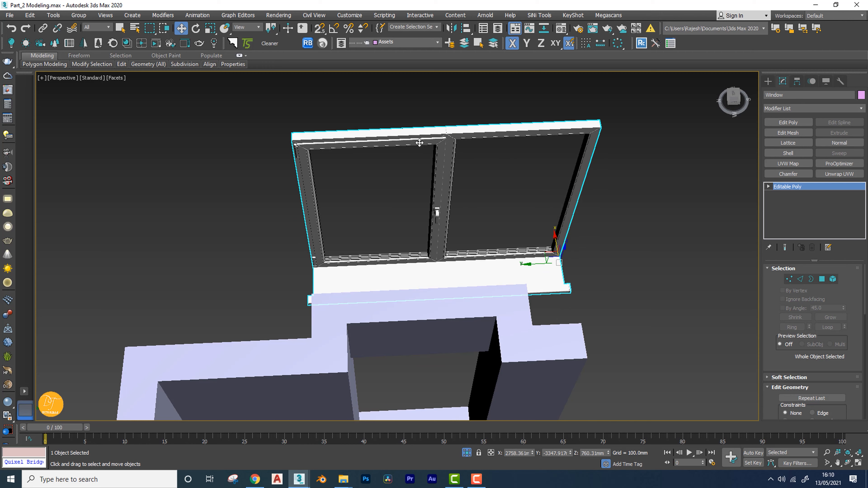
Examine how the original window mesh is divided by selecting its handled sash element and the outer frame element.
{"action": "left_click", "coordinate": [79, 15]}
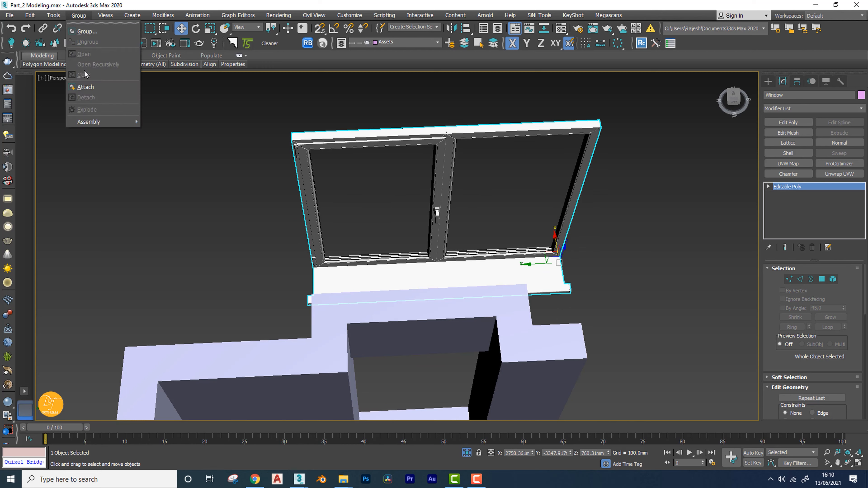
{"action": "left_click", "coordinate": [175, 131]}
{"action": "left_click", "coordinate": [833, 279]}
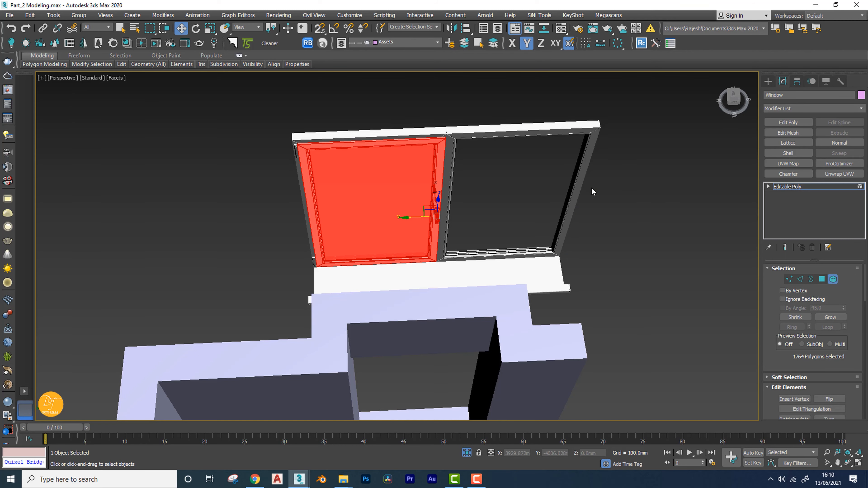
{"action": "middle_click_drag", "start_coordinate": [593, 192], "coordinate": [462, 197], "text": "alt"}
{"action": "left_click", "coordinate": [462, 196]}
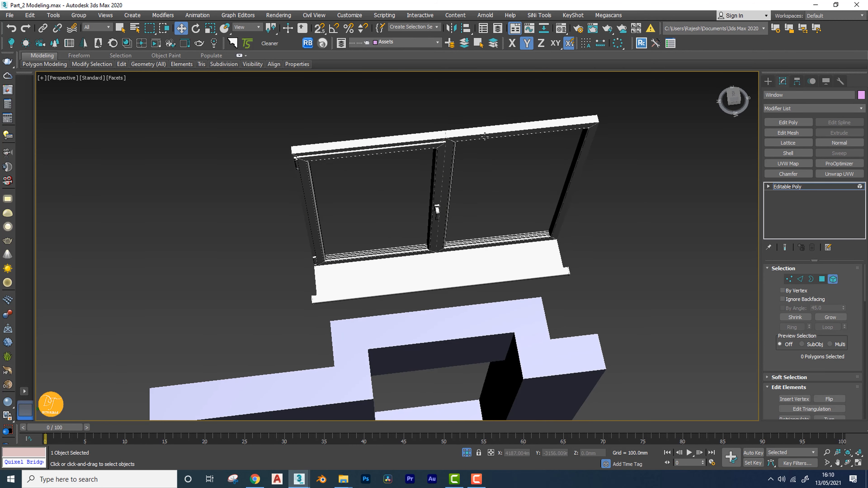
{"action": "left_click", "coordinate": [485, 137]}
{"action": "middle_click_drag", "start_coordinate": [502, 151], "coordinate": [492, 182], "text": "alt"}
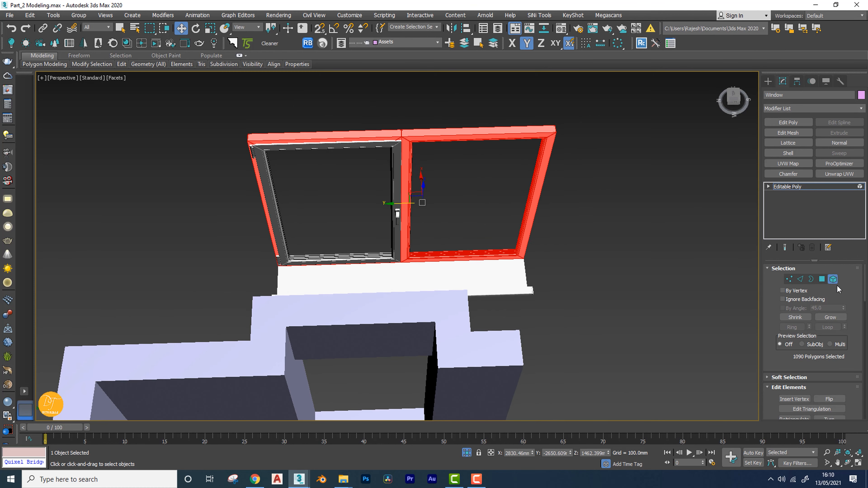
Delete the polygons of the window's frame half without the handle, keeping the full sill and the handled sash.
{"action": "left_click", "coordinate": [821, 279]}
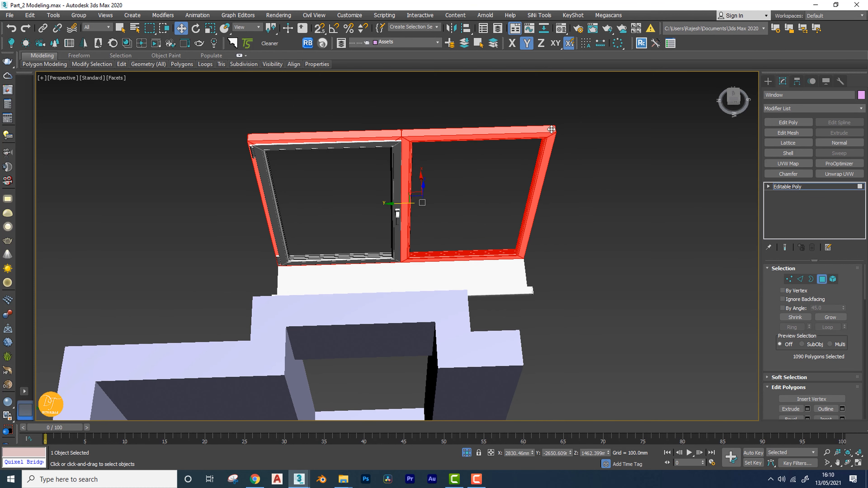
{"action": "scroll", "coordinate": [497, 205], "scroll_direction": "down", "scroll_amount": 4}
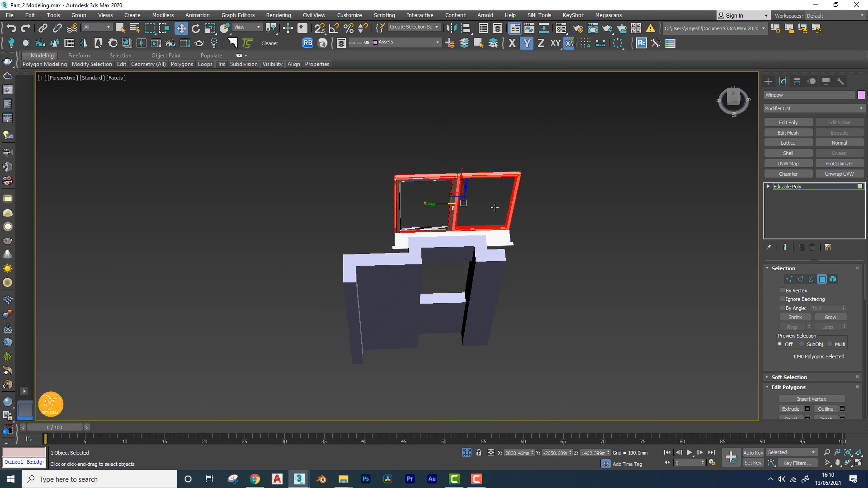
{"action": "key", "text": "f"}
{"action": "key", "text": "l"}
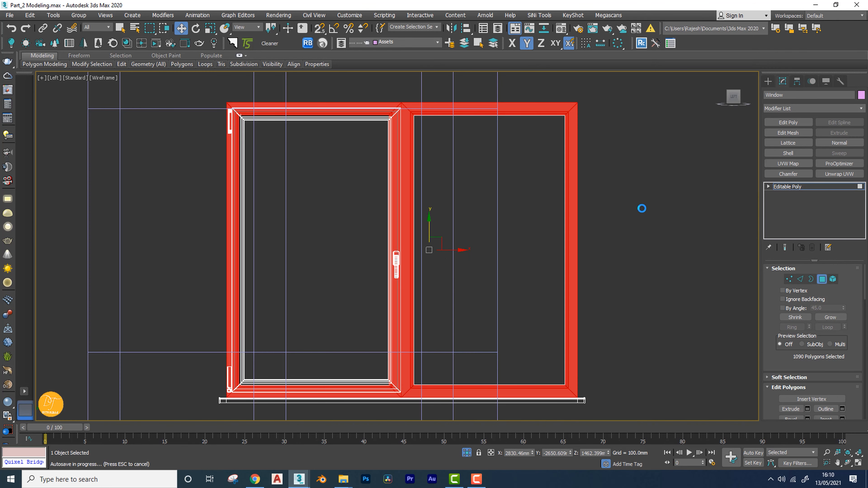
{"action": "middle_click_drag", "start_coordinate": [615, 240], "coordinate": [615, 238]}
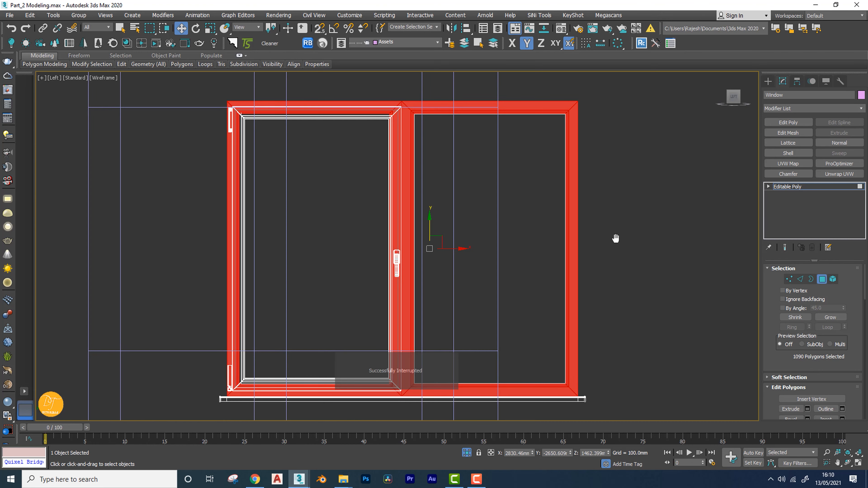
{"action": "scroll", "coordinate": [604, 246], "scroll_direction": "down", "scroll_amount": 3}
{"action": "left_click", "coordinate": [649, 206]}
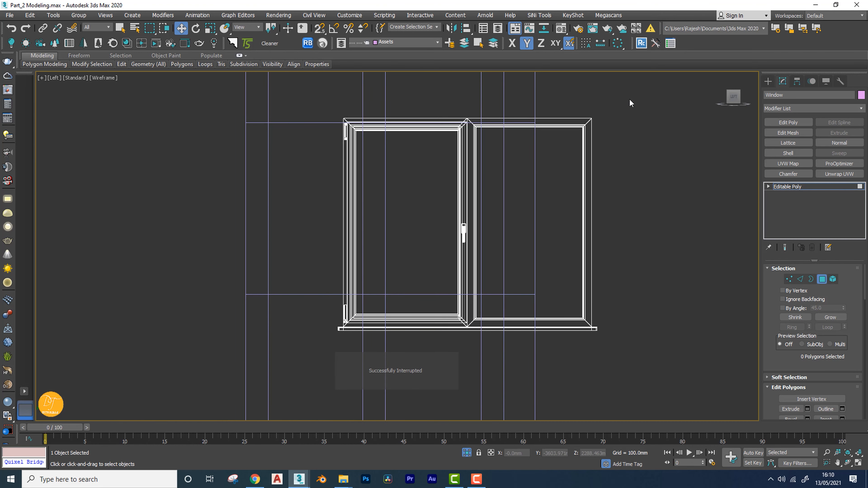
{"action": "left_click_drag", "start_coordinate": [480, 389], "coordinate": [470, 394]}
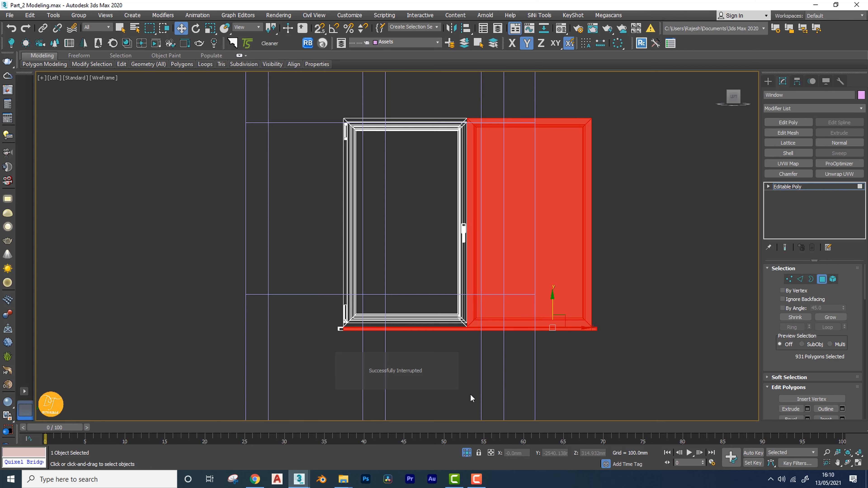
{"action": "left_click_drag", "start_coordinate": [380, 292], "coordinate": [380, 292], "text": "alt"}
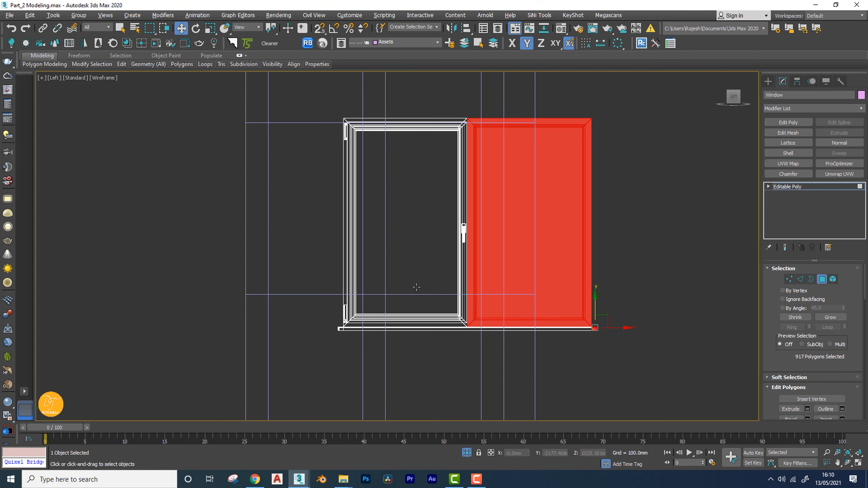
{"action": "middle_click_drag", "start_coordinate": [379, 292], "coordinate": [633, 309], "text": "alt"}
{"action": "left_click_drag", "start_coordinate": [525, 343], "coordinate": [525, 343], "text": "alt"}
{"action": "mouse_move", "coordinate": [525, 343]}
{"action": "middle_mouse_down", "text": "alt"}
{"action": "mouse_move", "coordinate": [548, 247]}
{"action": "mouse_move", "coordinate": [630, 320]}
{"action": "mouse_move", "coordinate": [642, 316]}
{"action": "middle_mouse_up", "text": "alt"}
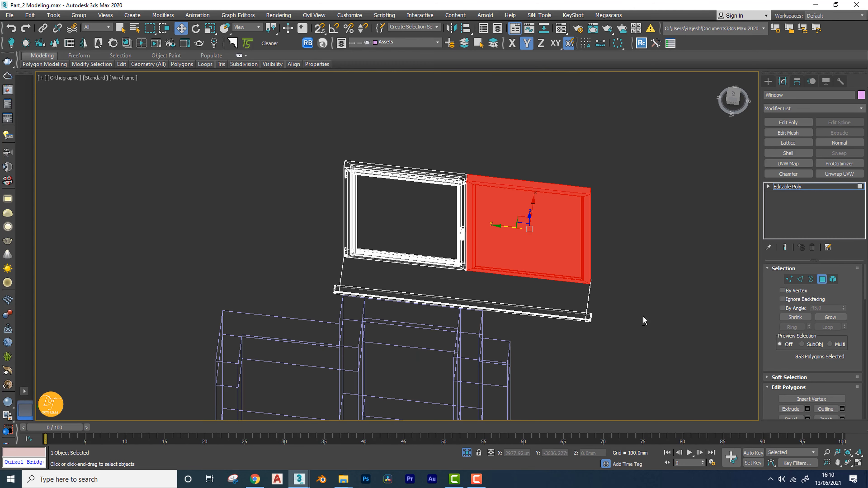
{"action": "key", "text": "F3"}
{"action": "mouse_move", "coordinate": [499, 242]}
{"action": "middle_mouse_down", "text": "alt"}
{"action": "mouse_move", "coordinate": [503, 255]}
{"action": "mouse_move", "coordinate": [494, 252]}
{"action": "middle_mouse_up", "text": "alt"}
{"action": "key", "text": "p"}
{"action": "left_click", "coordinate": [494, 252]}
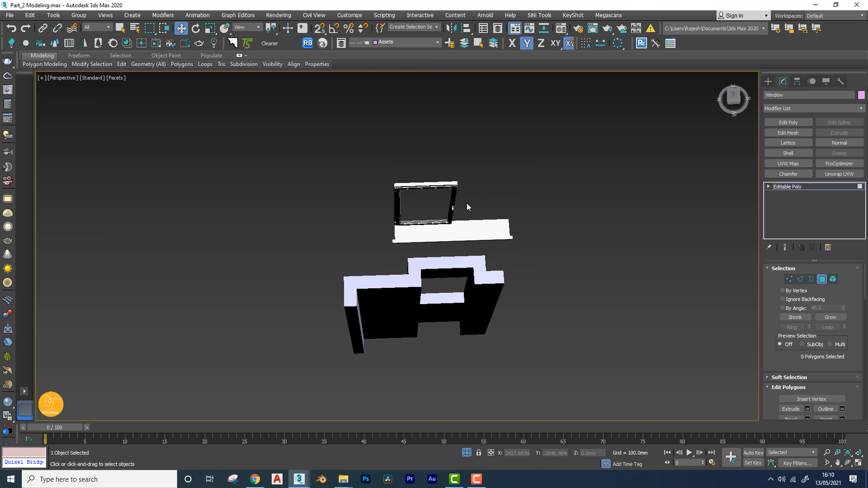
Shorten the window sill by moving its overhanging end vertices along Y to just past the remaining sash.
{"action": "scroll", "coordinate": [465, 204], "scroll_direction": "up", "scroll_amount": 10}
{"action": "scroll", "coordinate": [445, 225], "scroll_direction": "down", "scroll_amount": 10}
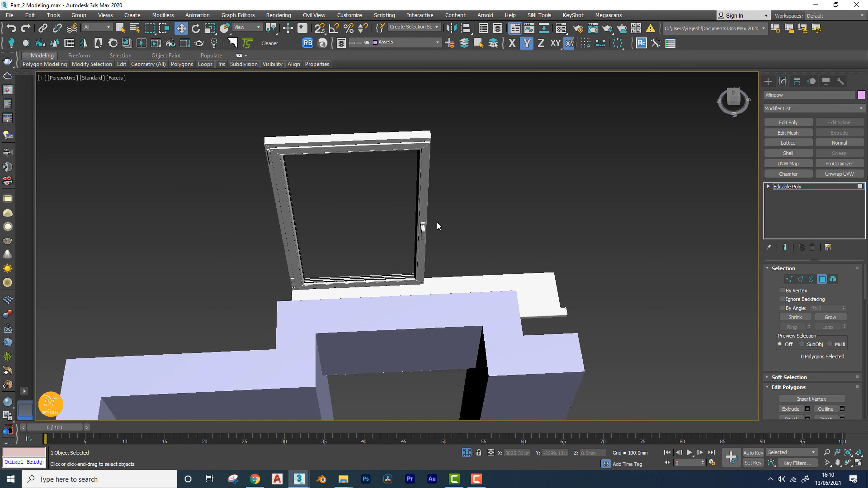
{"action": "middle_click_drag", "start_coordinate": [436, 221], "coordinate": [500, 295], "text": "alt"}
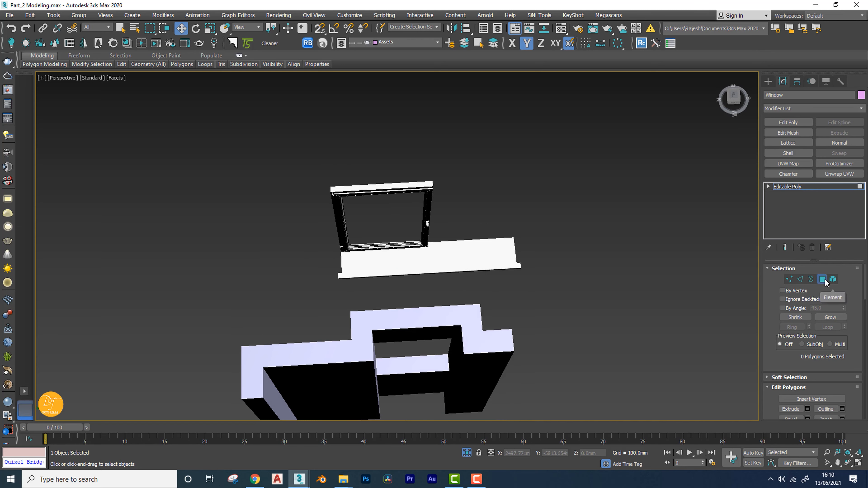
{"action": "key", "text": "1"}
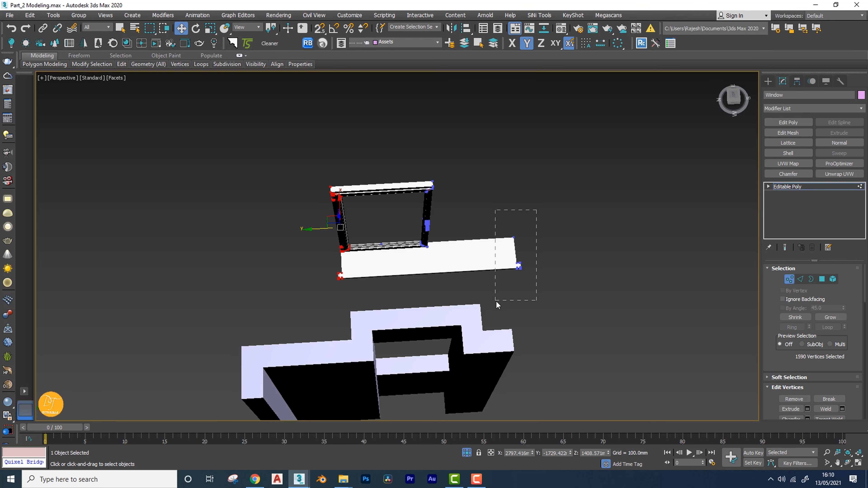
{"action": "left_click_drag", "start_coordinate": [496, 301], "coordinate": [496, 301]}
{"action": "left_click_drag", "start_coordinate": [492, 269], "coordinate": [409, 272]}
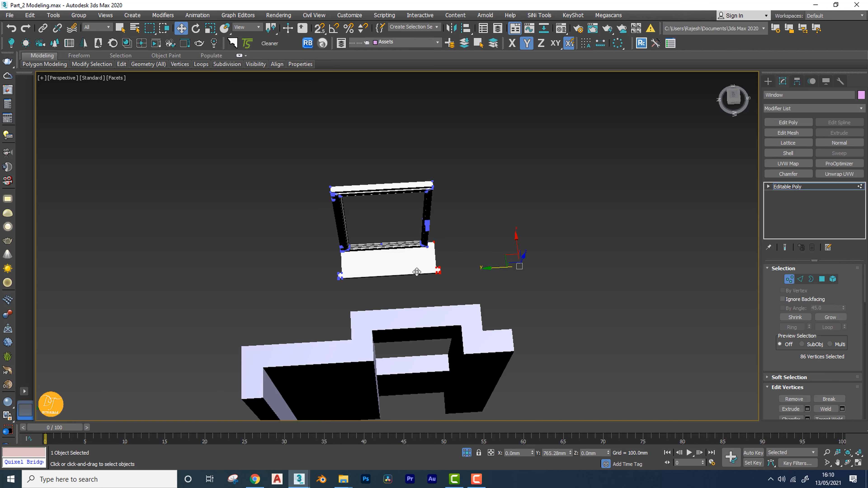
{"action": "scroll", "coordinate": [414, 275], "scroll_direction": "up", "scroll_amount": 10}
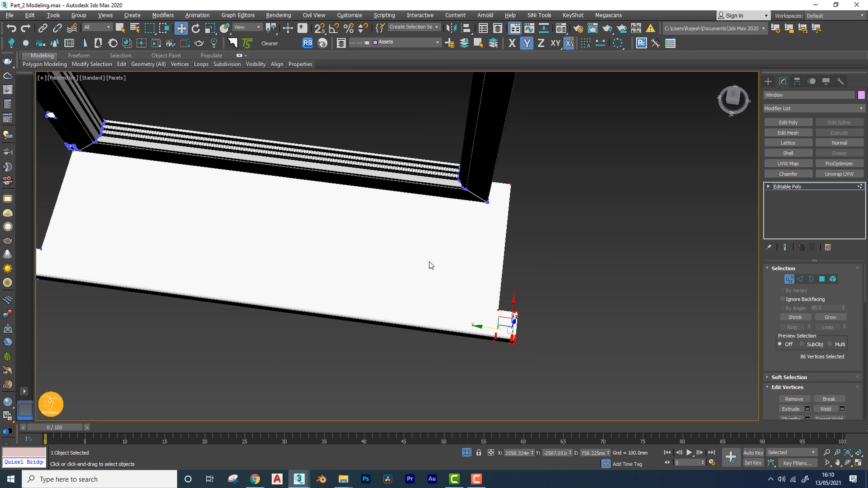
{"action": "left_click_drag", "start_coordinate": [501, 331], "coordinate": [479, 332]}
{"action": "middle_click_drag", "start_coordinate": [569, 313], "coordinate": [526, 272], "text": "alt"}
{"action": "scroll", "coordinate": [612, 287], "scroll_direction": "down", "scroll_amount": 6}
{"action": "left_click", "coordinate": [789, 279]}
Center the window's pivot on the object.
{"action": "scroll", "coordinate": [565, 281], "scroll_direction": "down", "scroll_amount": 5}
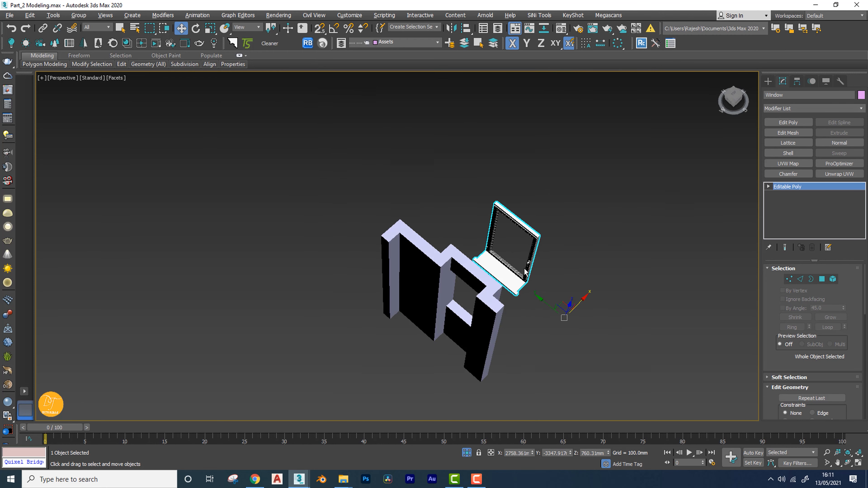
{"action": "left_click", "coordinate": [798, 83]}
{"action": "left_click", "coordinate": [811, 143]}
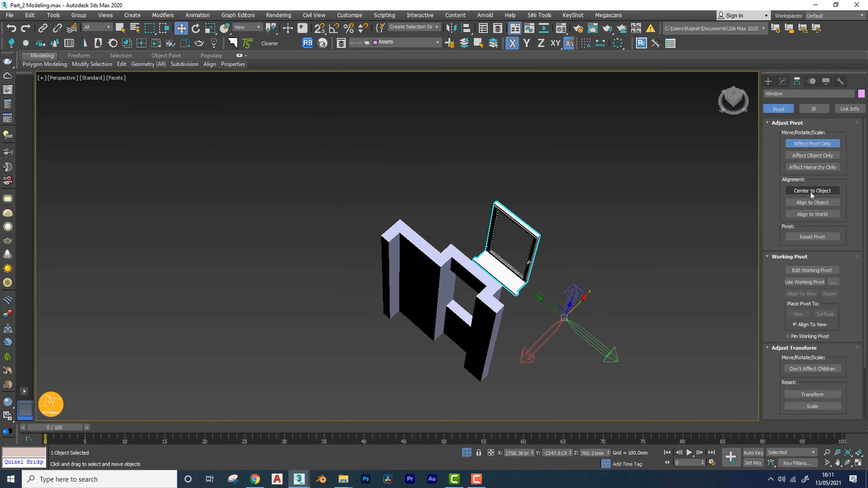
{"action": "left_click", "coordinate": [811, 145]}
Move the window in plan into the bathroom wall's opening, to about X 1555 mm and Y -2177 mm.
{"action": "middle_click_drag", "start_coordinate": [608, 273], "coordinate": [519, 234], "text": "alt"}
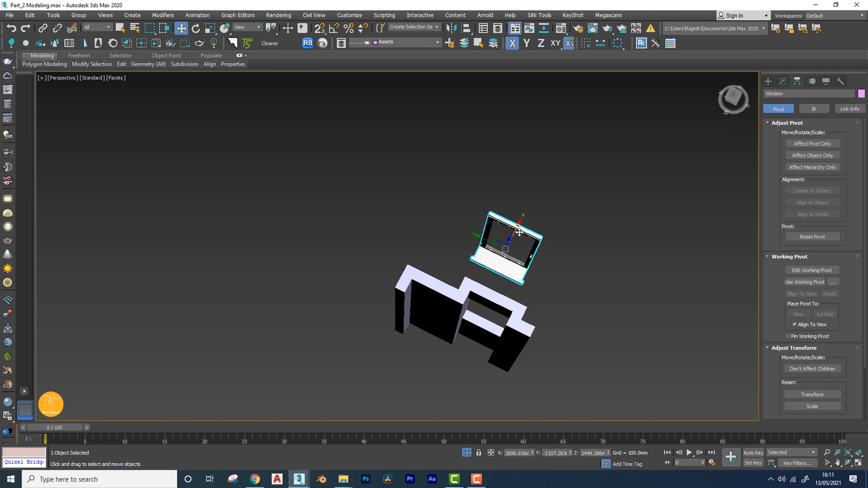
{"action": "key", "text": "t"}
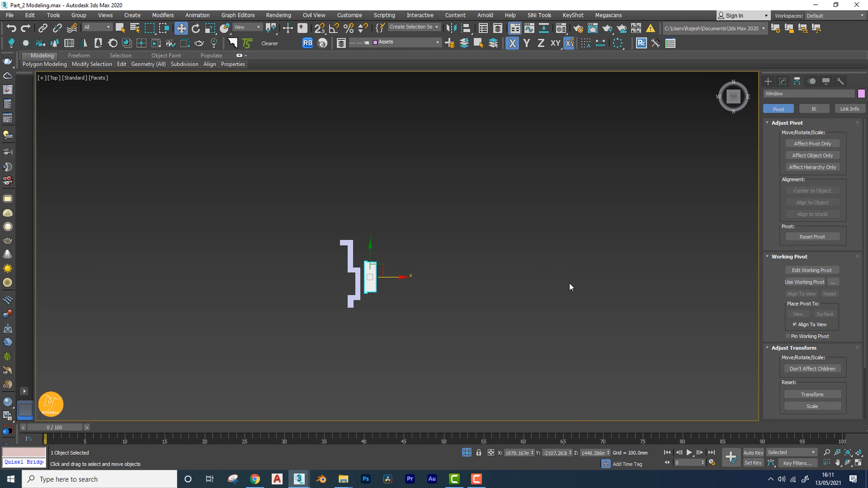
{"action": "key", "text": "z"}
{"action": "key", "text": "F3"}
{"action": "scroll", "coordinate": [402, 301], "scroll_direction": "down", "scroll_amount": 3}
{"action": "middle_click_drag", "start_coordinate": [403, 301], "coordinate": [476, 244]}
{"action": "left_click_drag", "start_coordinate": [488, 206], "coordinate": [421, 215]}
Shift the window along X to about 1414 mm so the sill's lip moves past the wall's inner face.
{"action": "scroll", "coordinate": [402, 261], "scroll_direction": "up", "scroll_amount": 5}
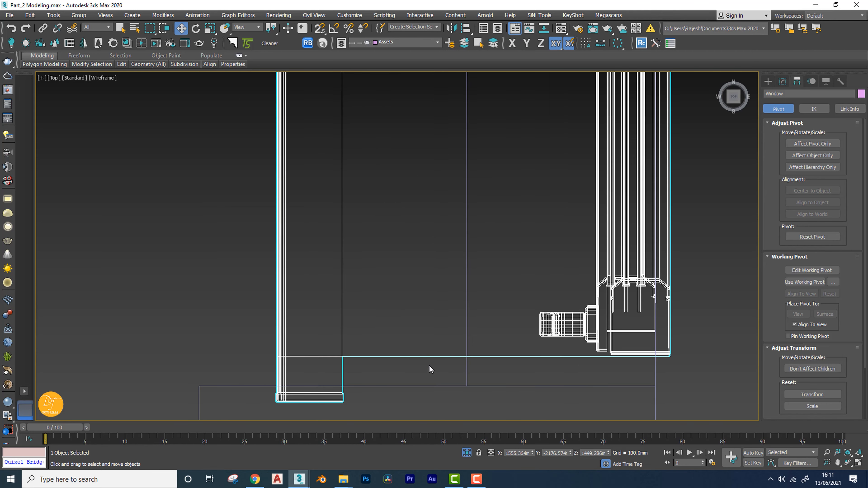
{"action": "middle_click_drag", "start_coordinate": [430, 368], "coordinate": [428, 324]}
{"action": "scroll", "coordinate": [408, 274], "scroll_direction": "down", "scroll_amount": 8}
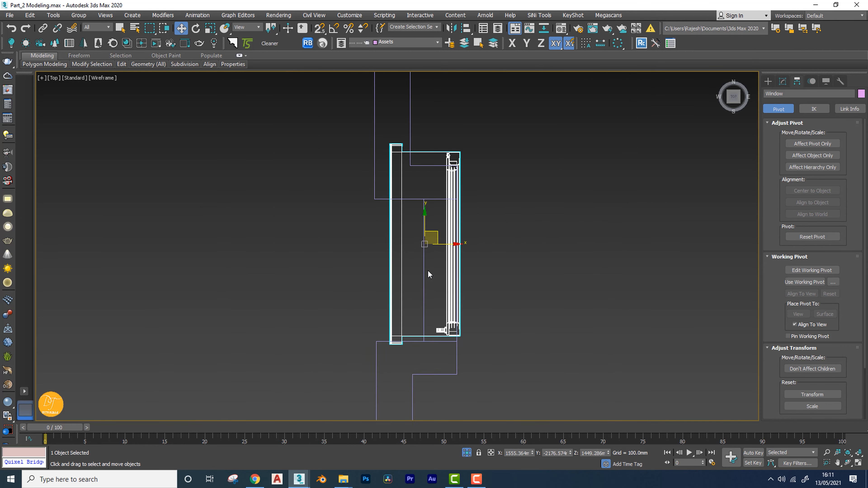
{"action": "scroll", "coordinate": [430, 275], "scroll_direction": "up", "scroll_amount": 2}
{"action": "middle_click_drag", "start_coordinate": [430, 281], "coordinate": [432, 242]}
{"action": "left_click_drag", "start_coordinate": [455, 191], "coordinate": [409, 192]}
Snap the inner corner of the window sill's notch to the wall opening's corner using vertex snapping in plan.
{"action": "scroll", "coordinate": [364, 340], "scroll_direction": "up", "scroll_amount": 8}
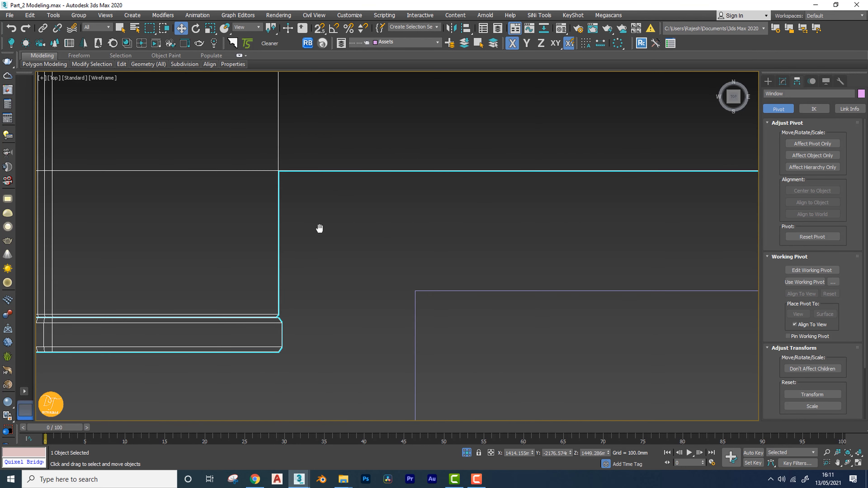
{"action": "key", "text": "s"}
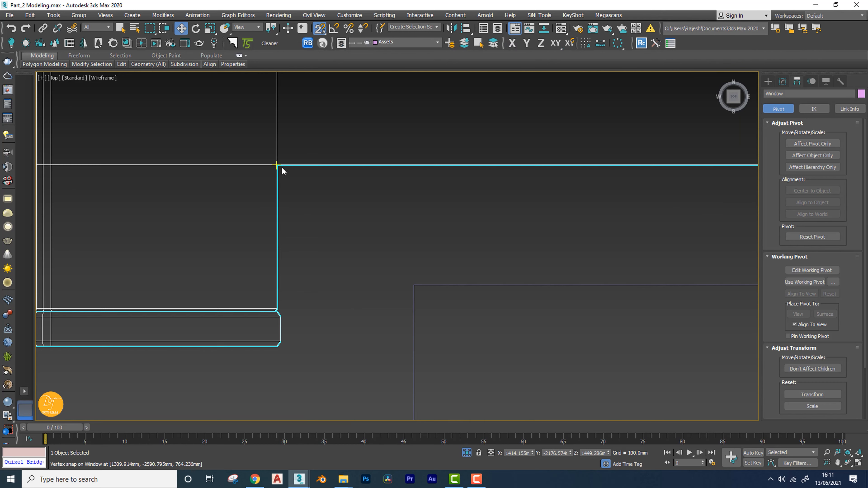
{"action": "left_click_drag", "start_coordinate": [277, 165], "coordinate": [414, 285]}
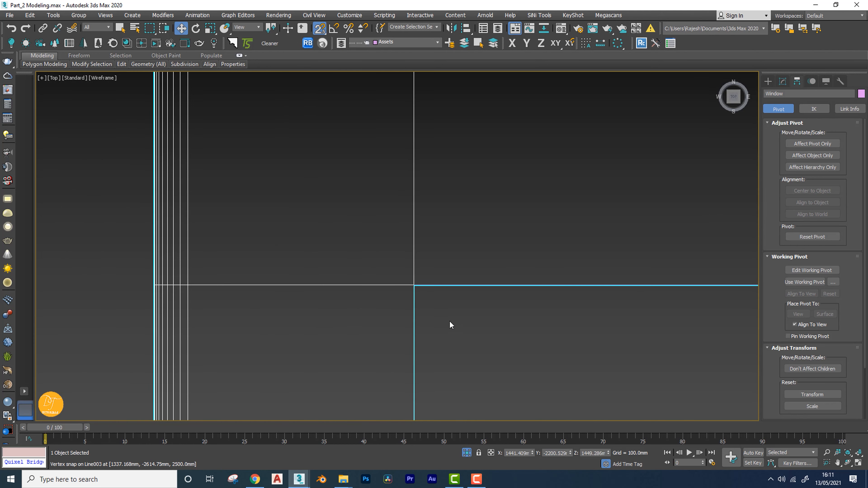
Snap the vertices at the window's opposite end along Y to the other corner of the wall opening, narrowing the window to fit.
{"action": "scroll", "coordinate": [452, 328], "scroll_direction": "down", "scroll_amount": 10}
{"action": "middle_click_drag", "start_coordinate": [507, 238], "coordinate": [474, 394]}
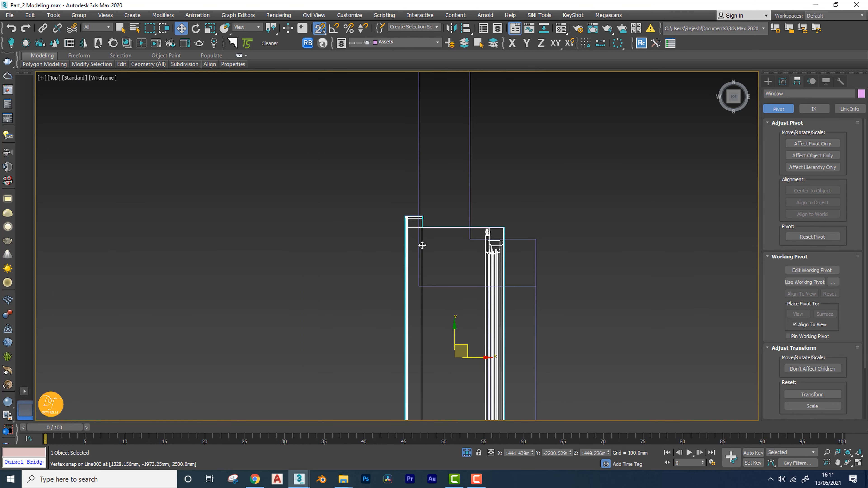
{"action": "scroll", "coordinate": [422, 245], "scroll_direction": "up", "scroll_amount": 5}
{"action": "left_click", "coordinate": [782, 81]}
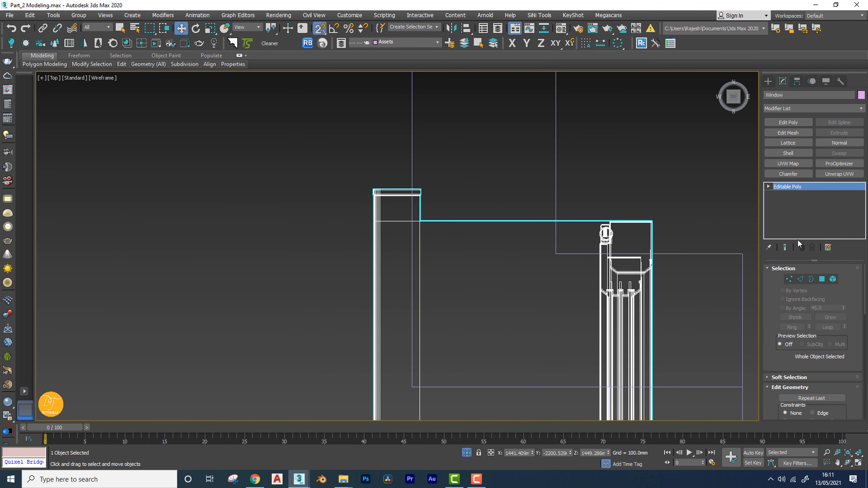
{"action": "left_click", "coordinate": [791, 280]}
{"action": "middle_click_drag", "start_coordinate": [612, 288], "coordinate": [589, 171]}
{"action": "scroll", "coordinate": [574, 156], "scroll_direction": "down", "scroll_amount": 4}
{"action": "left_click_drag", "start_coordinate": [346, 277], "coordinate": [346, 274]}
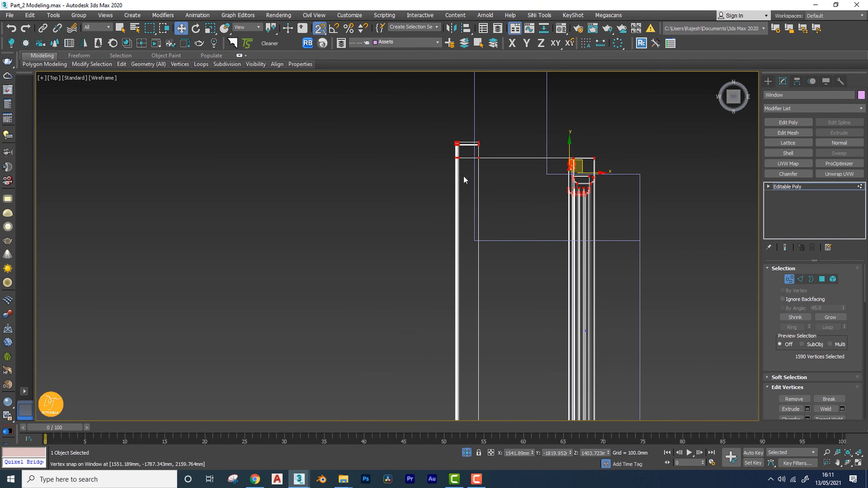
{"action": "scroll", "coordinate": [465, 181], "scroll_direction": "up", "scroll_amount": 4}
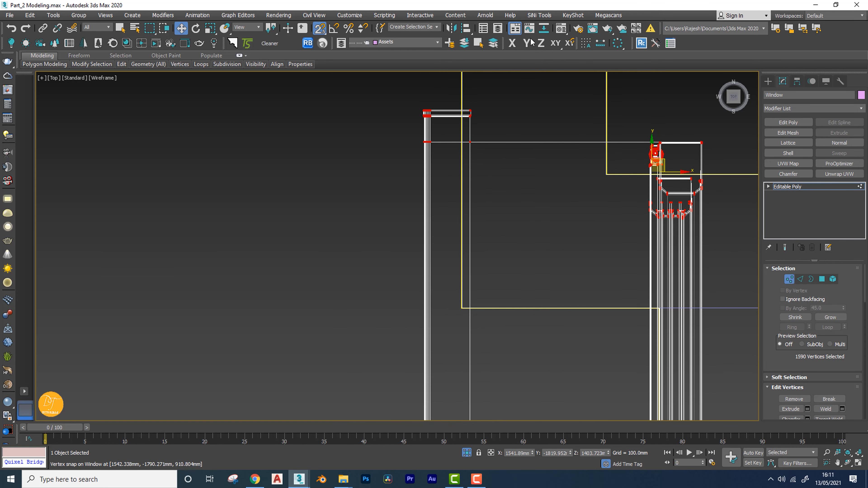
{"action": "left_click", "coordinate": [572, 46]}
{"action": "left_click", "coordinate": [528, 45]}
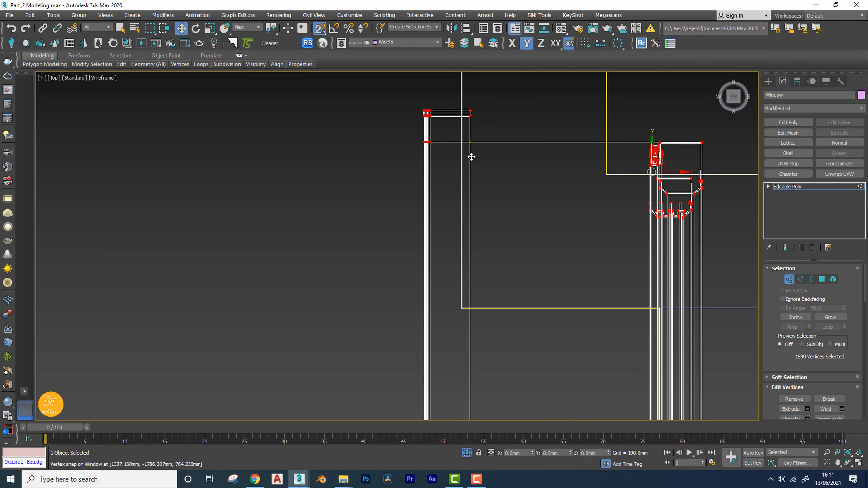
{"action": "left_click_drag", "start_coordinate": [471, 147], "coordinate": [462, 307]}
Examine the window's fit in the bathroom wall opening in plan, shaded perspective and front wireframe views.
{"action": "scroll", "coordinate": [526, 261], "scroll_direction": "down", "scroll_amount": 4}
{"action": "middle_click_drag", "start_coordinate": [532, 268], "coordinate": [513, 92]}
{"action": "middle_click_drag", "start_coordinate": [527, 331], "coordinate": [514, 396]}
{"action": "middle_click_drag", "start_coordinate": [512, 282], "coordinate": [505, 334]}
{"action": "scroll", "coordinate": [533, 307], "scroll_direction": "down", "scroll_amount": 5}
{"action": "key", "text": "p"}
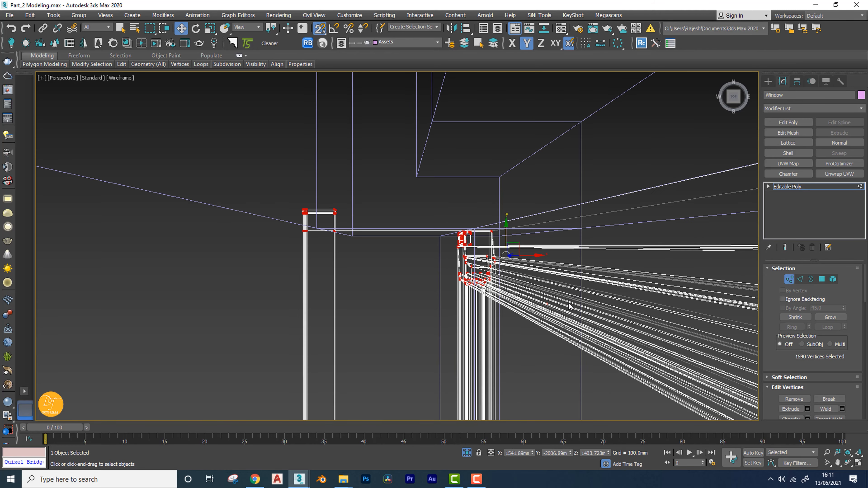
{"action": "scroll", "coordinate": [596, 257], "scroll_direction": "up", "scroll_amount": 5}
{"action": "key", "text": "F3"}
{"action": "scroll", "coordinate": [539, 282], "scroll_direction": "down", "scroll_amount": 6}
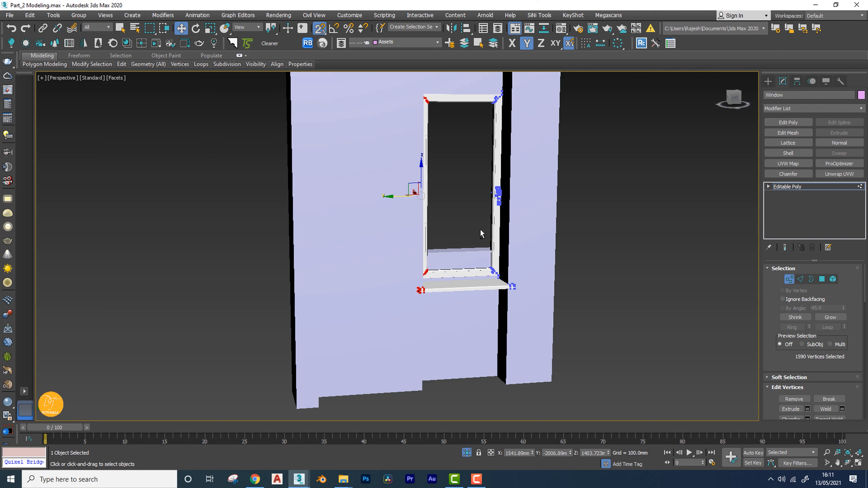
{"action": "key", "text": "f"}
{"action": "key", "text": "F3"}
{"action": "key", "text": "F3"}
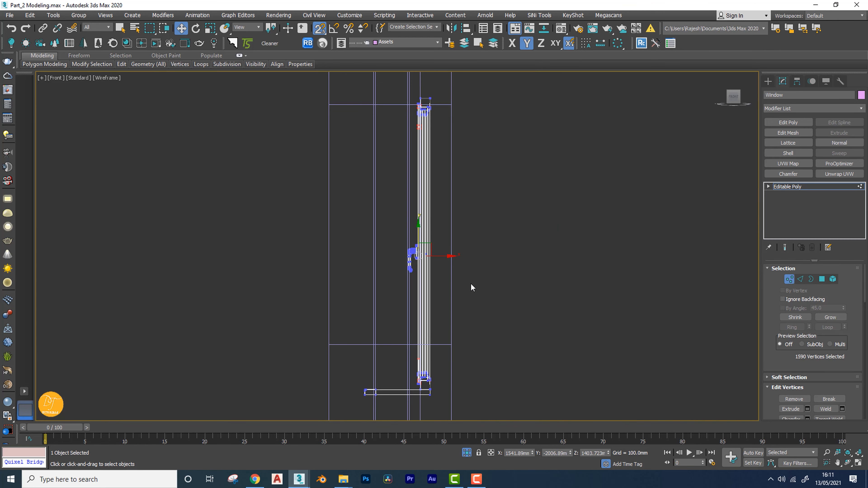
Select the window's lower frame, sill and handle vertices in the front view and raise them along Y near the opening's lower edge.
{"action": "scroll", "coordinate": [508, 225], "scroll_direction": "down", "scroll_amount": 2}
{"action": "scroll", "coordinate": [518, 301], "scroll_direction": "down", "scroll_amount": 2}
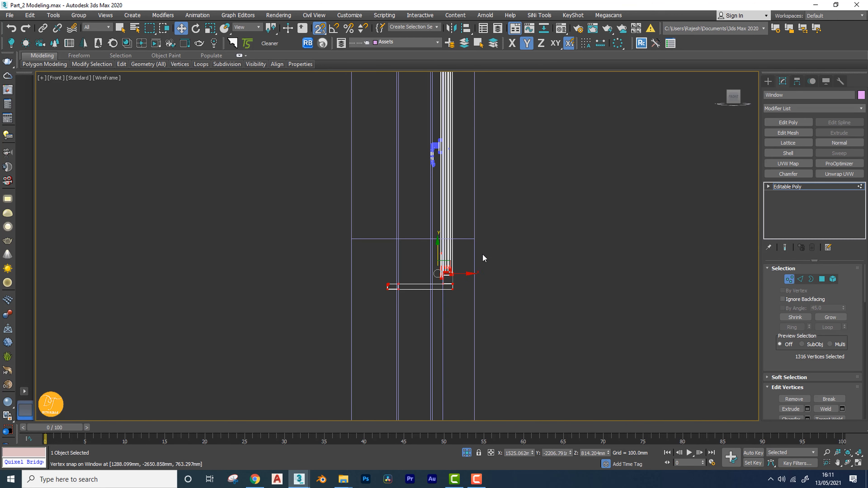
{"action": "left_click_drag", "start_coordinate": [496, 330], "coordinate": [498, 331]}
{"action": "scroll", "coordinate": [446, 265], "scroll_direction": "up", "scroll_amount": 6}
{"action": "middle_click_drag", "start_coordinate": [461, 308], "coordinate": [462, 303]}
{"action": "scroll", "coordinate": [462, 304], "scroll_direction": "down", "scroll_amount": 2}
{"action": "key", "text": "s"}
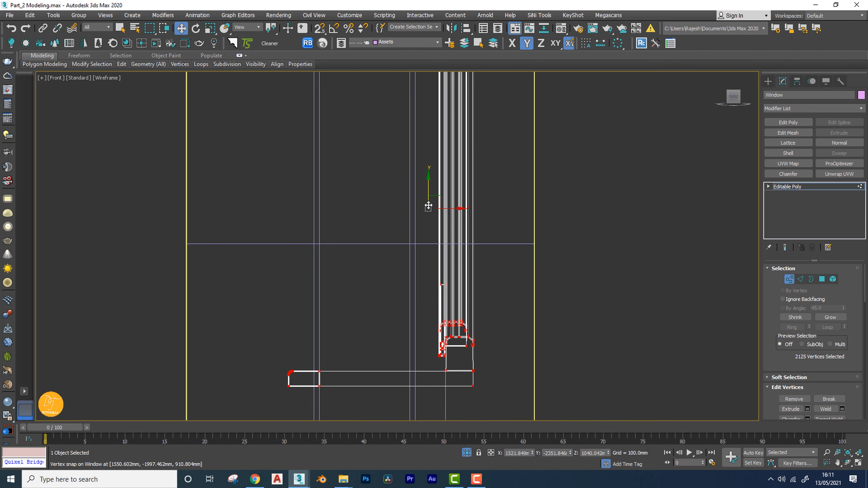
{"action": "left_click_drag", "start_coordinate": [428, 185], "coordinate": [453, 46]}
Snap the sill's bottom outer corner along Y to the wall opening's lower edge.
{"action": "scroll", "coordinate": [473, 239], "scroll_direction": "up", "scroll_amount": 6}
{"action": "middle_click_drag", "start_coordinate": [484, 291], "coordinate": [373, 329]}
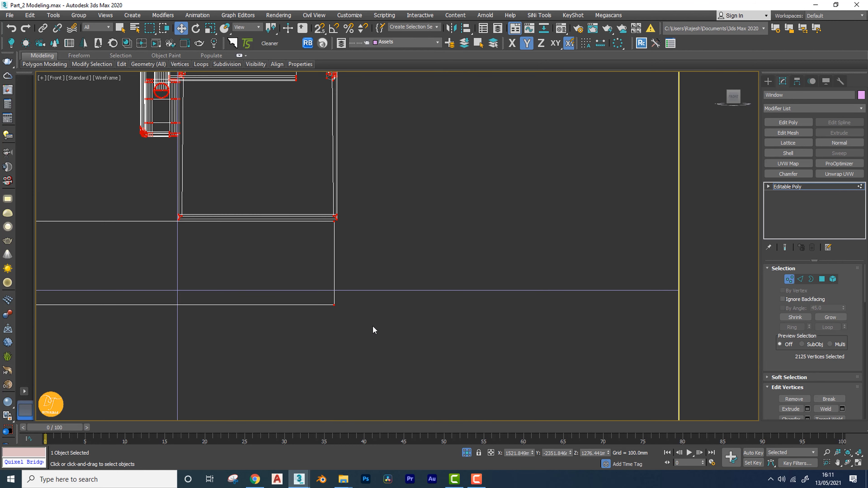
{"action": "scroll", "coordinate": [372, 325], "scroll_direction": "down", "scroll_amount": 3}
{"action": "key", "text": "s"}
{"action": "left_click_drag", "start_coordinate": [353, 315], "coordinate": [529, 309]}
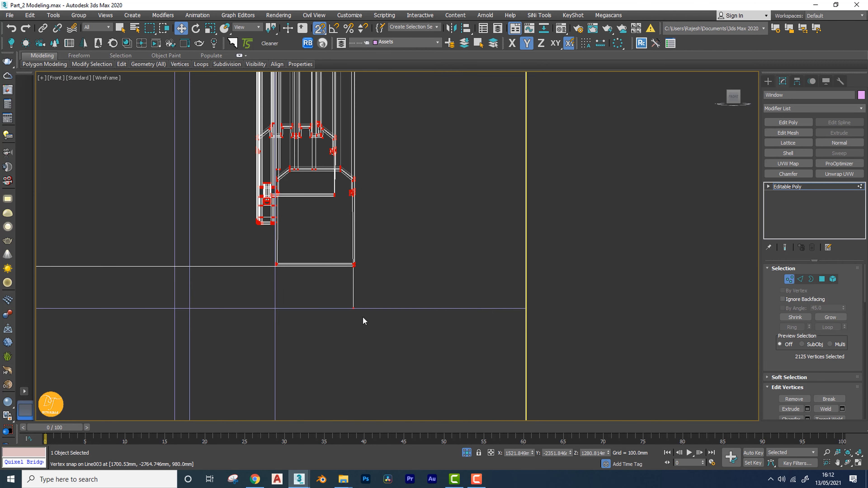
Snap the window's top vertices down along Y to the wall opening's upper edge and leave vertex editing.
{"action": "scroll", "coordinate": [357, 324], "scroll_direction": "down", "scroll_amount": 5}
{"action": "mouse_move", "coordinate": [380, 185]}
{"action": "middle_mouse_down"}
{"action": "mouse_move", "coordinate": [383, 351]}
{"action": "mouse_move", "coordinate": [382, 265]}
{"action": "middle_mouse_up"}
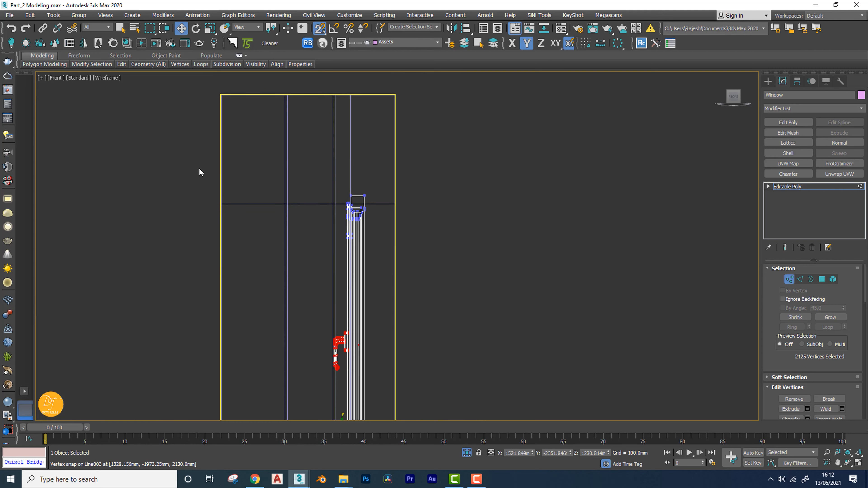
{"action": "left_click_drag", "start_coordinate": [507, 312], "coordinate": [502, 301]}
{"action": "scroll", "coordinate": [404, 229], "scroll_direction": "up", "scroll_amount": 8}
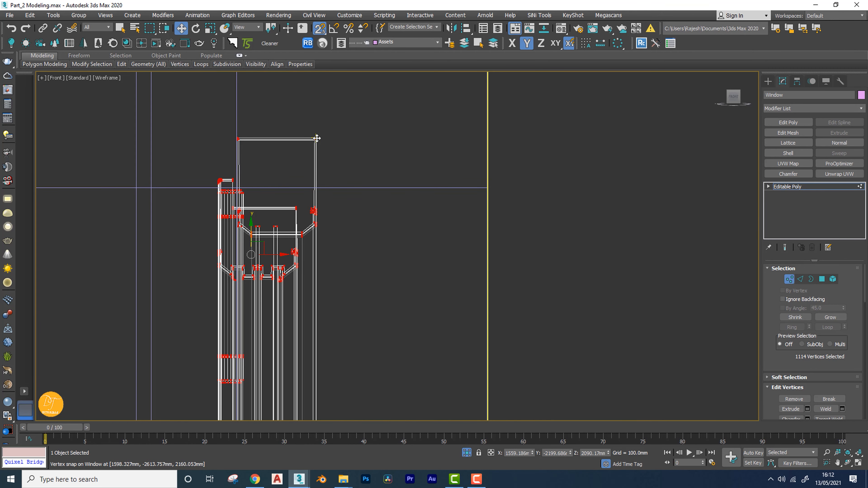
{"action": "left_click_drag", "start_coordinate": [317, 138], "coordinate": [492, 188]}
{"action": "scroll", "coordinate": [544, 234], "scroll_direction": "down", "scroll_amount": 6}
{"action": "middle_click_drag", "start_coordinate": [557, 254], "coordinate": [538, 244]}
{"action": "key", "text": "p"}
{"action": "middle_click_drag", "start_coordinate": [450, 286], "coordinate": [441, 219], "text": "alt"}
{"action": "scroll", "coordinate": [450, 171], "scroll_direction": "down", "scroll_amount": 5}
{"action": "left_click", "coordinate": [789, 279]}
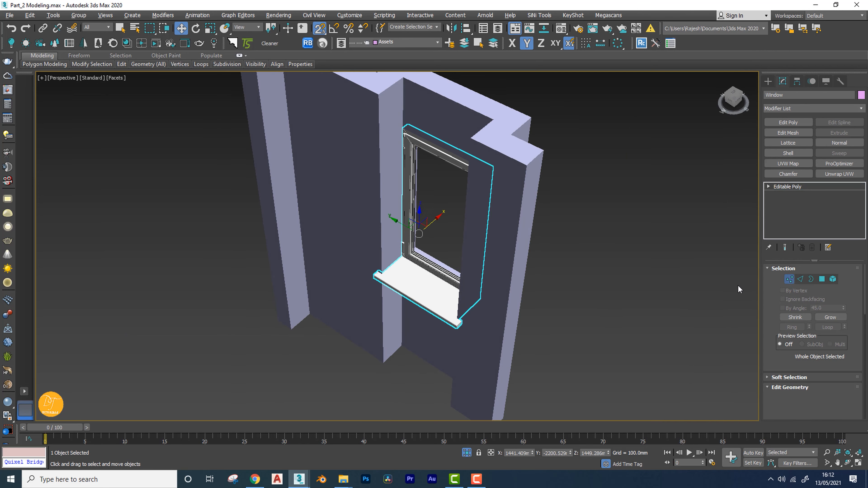
Examine the bathroom window's fit in its opening and the surrounding rooms from several perspective angles.
{"action": "middle_click_drag", "start_coordinate": [736, 287], "coordinate": [444, 336], "text": "alt"}
{"action": "left_click", "coordinate": [610, 303]}
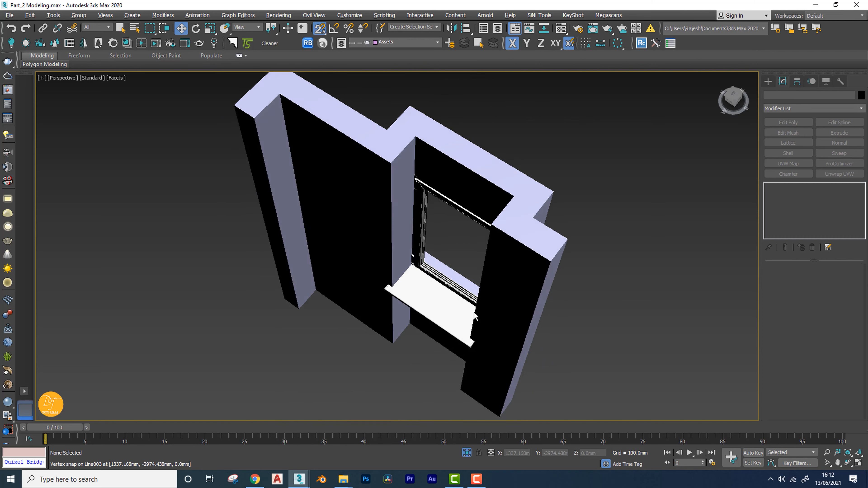
{"action": "scroll", "coordinate": [443, 283], "scroll_direction": "down", "scroll_amount": 3}
{"action": "middle_click_drag", "start_coordinate": [442, 281], "coordinate": [459, 245], "text": "alt"}
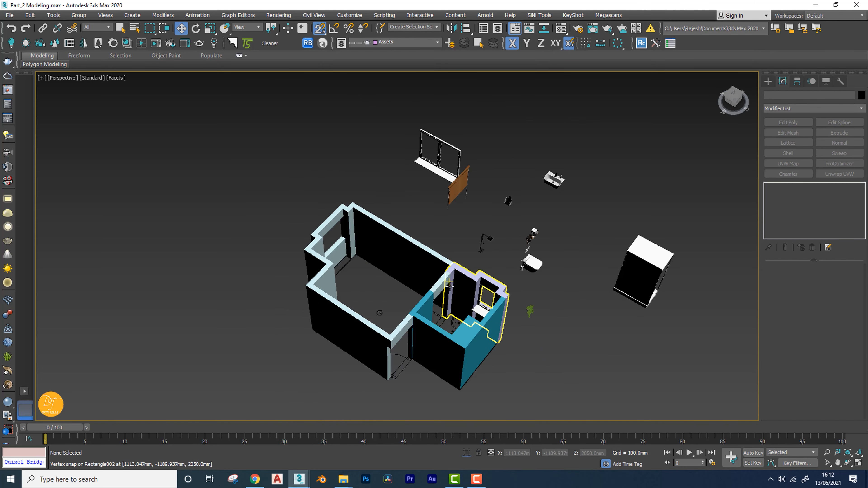
{"action": "middle_click_drag", "start_coordinate": [505, 280], "coordinate": [382, 286], "text": "alt"}
{"action": "scroll", "coordinate": [526, 273], "scroll_direction": "up", "scroll_amount": 8}
{"action": "left_click", "coordinate": [335, 248]}
{"action": "middle_click_drag", "start_coordinate": [335, 248], "coordinate": [284, 153], "text": "alt"}
{"action": "scroll", "coordinate": [343, 218], "scroll_direction": "up", "scroll_amount": 5}
{"action": "scroll", "coordinate": [333, 203], "scroll_direction": "down", "scroll_amount": 5}
{"action": "scroll", "coordinate": [283, 152], "scroll_direction": "up", "scroll_amount": 5}
{"action": "scroll", "coordinate": [282, 153], "scroll_direction": "down", "scroll_amount": 5}
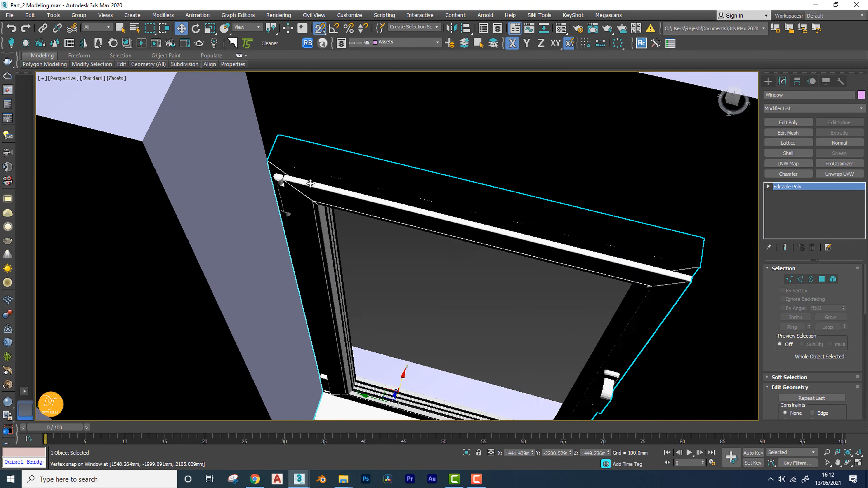
{"action": "middle_click_drag", "start_coordinate": [341, 185], "coordinate": [496, 244], "text": "alt"}
{"action": "scroll", "coordinate": [363, 194], "scroll_direction": "down", "scroll_amount": 5}
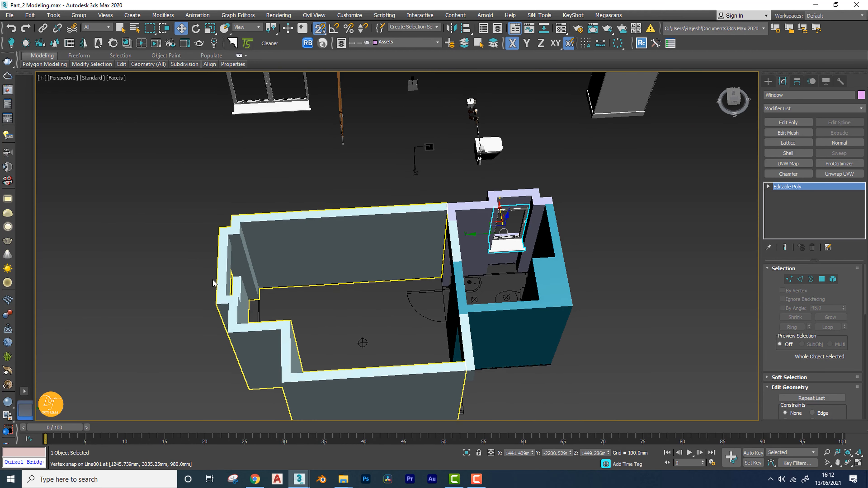
Isolate the larger room's walls together with the double window.
{"action": "left_click", "coordinate": [371, 236]}
{"action": "middle_click_drag", "start_coordinate": [311, 174], "coordinate": [359, 275]}
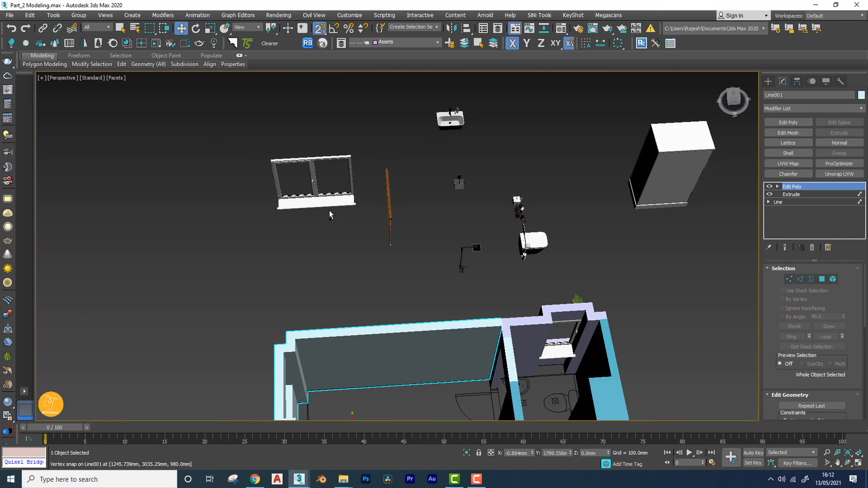
{"action": "left_click", "coordinate": [323, 207], "text": "ctrl"}
{"action": "middle_click_drag", "start_coordinate": [341, 246], "coordinate": [350, 206]}
{"action": "key", "text": "alt+q"}
{"action": "middle_click_drag", "start_coordinate": [356, 267], "coordinate": [484, 184], "text": "alt"}
Select only the double window and show it beside the room's walls in the front view.
{"action": "left_click", "coordinate": [483, 185]}
{"action": "left_click_drag", "start_coordinate": [483, 183], "coordinate": [386, 273]}
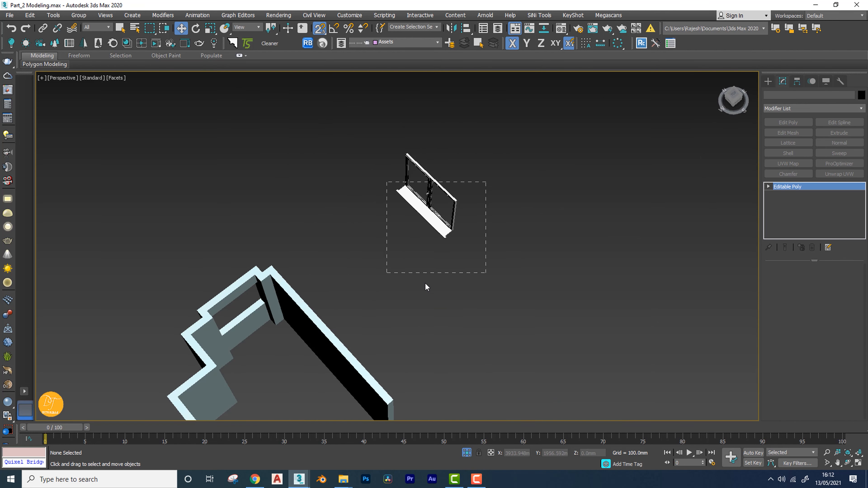
{"action": "middle_click_drag", "start_coordinate": [396, 241], "coordinate": [399, 240], "text": "alt"}
{"action": "key", "text": "f"}
{"action": "scroll", "coordinate": [398, 244], "scroll_direction": "down", "scroll_amount": 10}
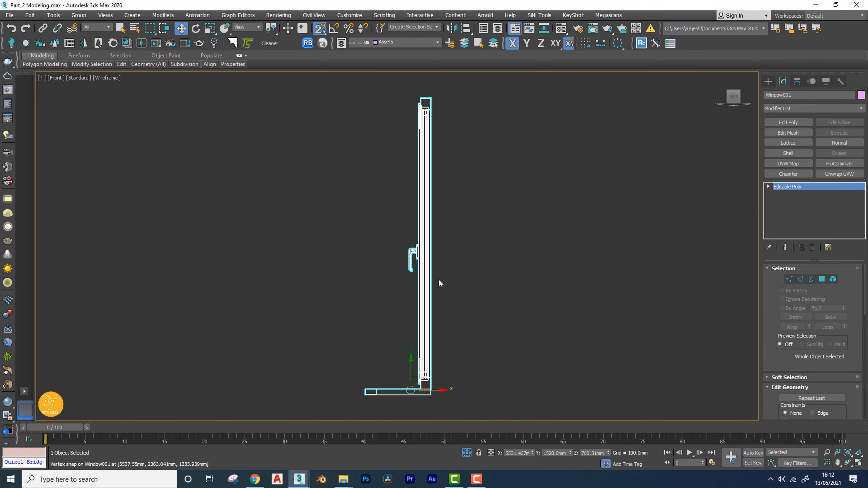
{"action": "middle_click_drag", "start_coordinate": [479, 325], "coordinate": [544, 288]}
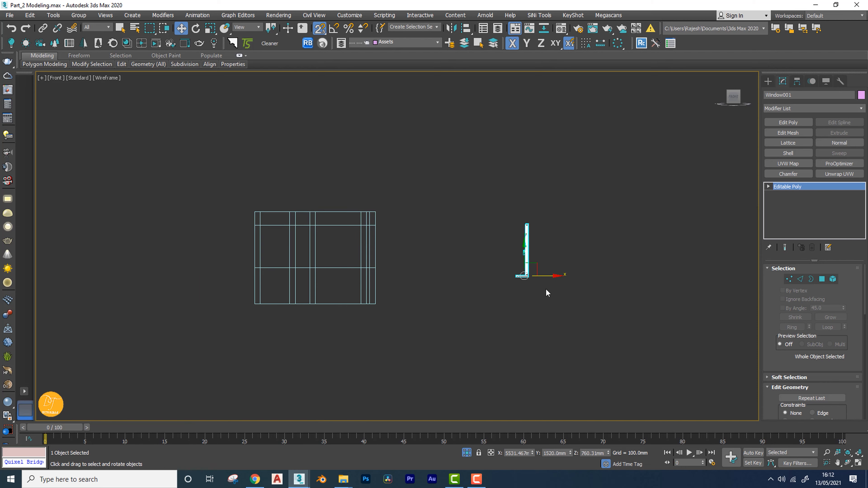
Try to rotate the double window freely about its vertical axis without angle snap.
{"action": "key", "text": "e"}
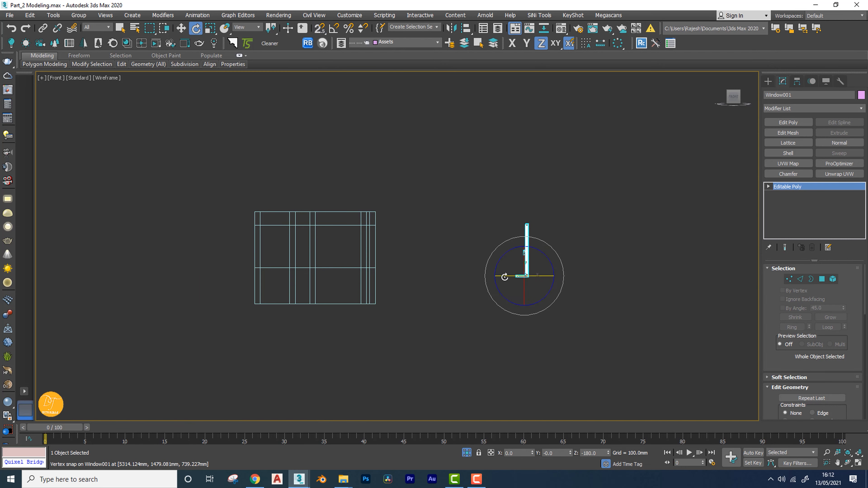
{"action": "left_click_drag", "start_coordinate": [508, 281], "coordinate": [536, 280]}
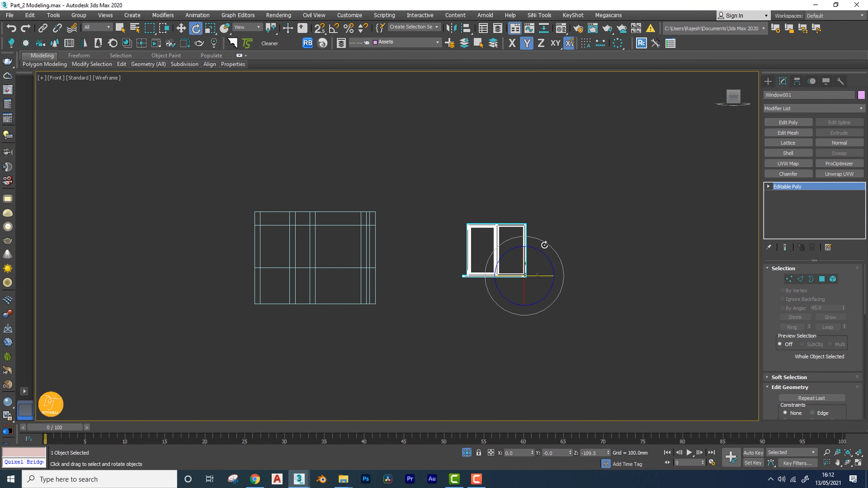
{"action": "key", "text": "ctrl+z"}
{"action": "key", "text": "ctrl+z"}
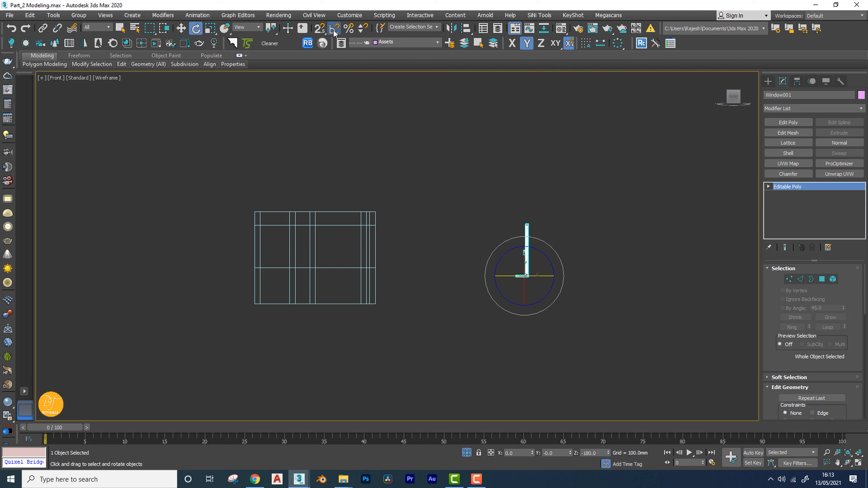
Enable angle snap at 5 degrees and rotate the double window 90 degrees about Y.
{"action": "right_click", "coordinate": [333, 31]}
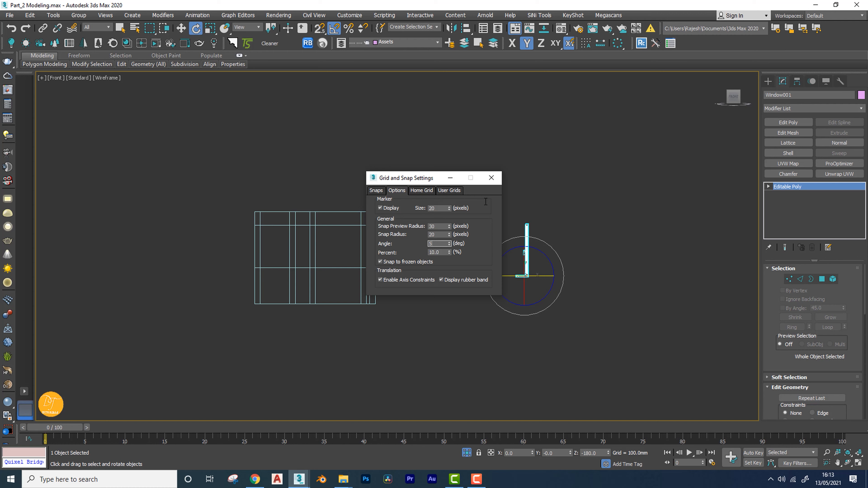
{"action": "left_click", "coordinate": [491, 178]}
{"action": "left_click_drag", "start_coordinate": [505, 274], "coordinate": [546, 282]}
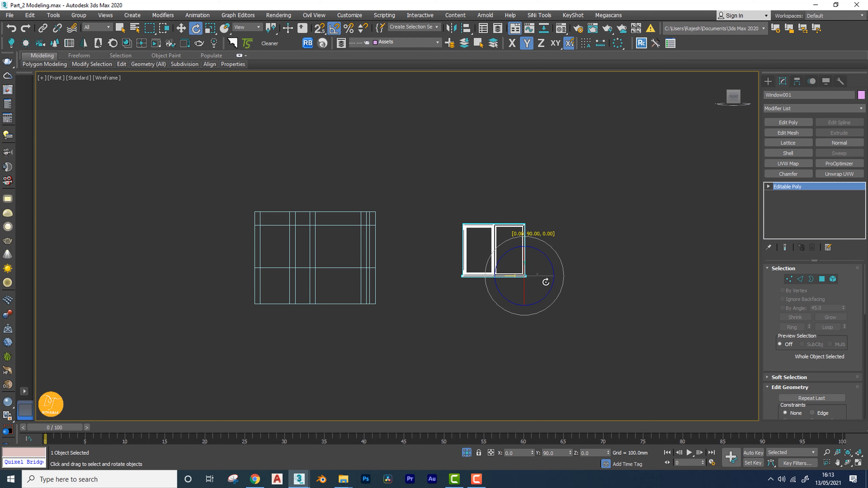
Move the double window along X to about 981 mm and raise it to about Z 1052 mm, near the wall opening.
{"action": "middle_click_drag", "start_coordinate": [396, 321], "coordinate": [425, 323]}
{"action": "key", "text": "w"}
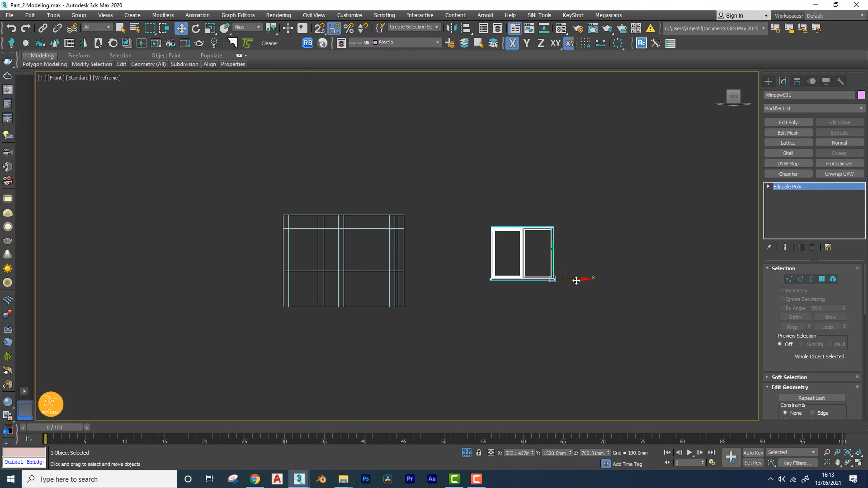
{"action": "left_click_drag", "start_coordinate": [574, 279], "coordinate": [412, 279]}
{"action": "scroll", "coordinate": [412, 279], "scroll_direction": "up", "scroll_amount": 10}
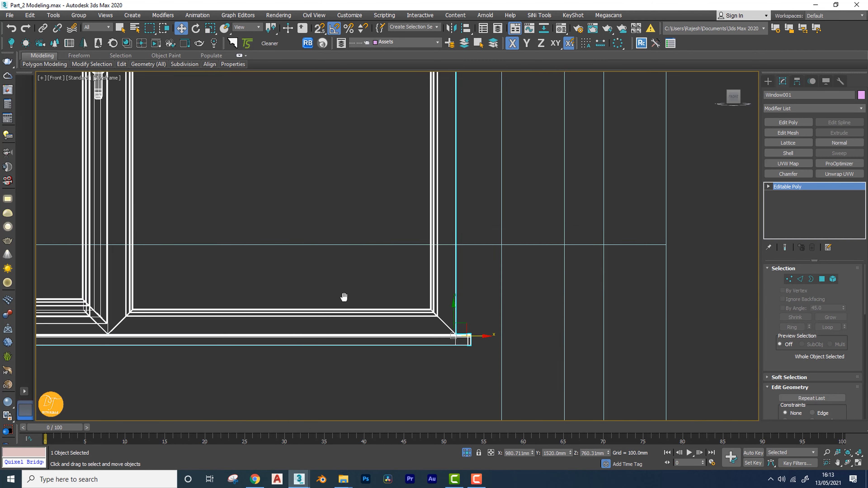
{"action": "scroll", "coordinate": [433, 322], "scroll_direction": "down", "scroll_amount": 10}
{"action": "left_click_drag", "start_coordinate": [426, 300], "coordinate": [427, 250]}
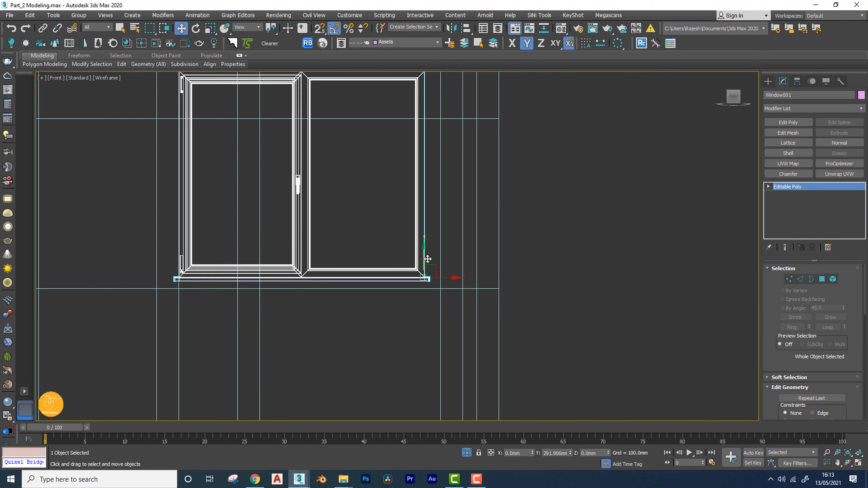
{"action": "scroll", "coordinate": [432, 282], "scroll_direction": "up", "scroll_amount": 6}
{"action": "scroll", "coordinate": [429, 286], "scroll_direction": "down", "scroll_amount": 6}
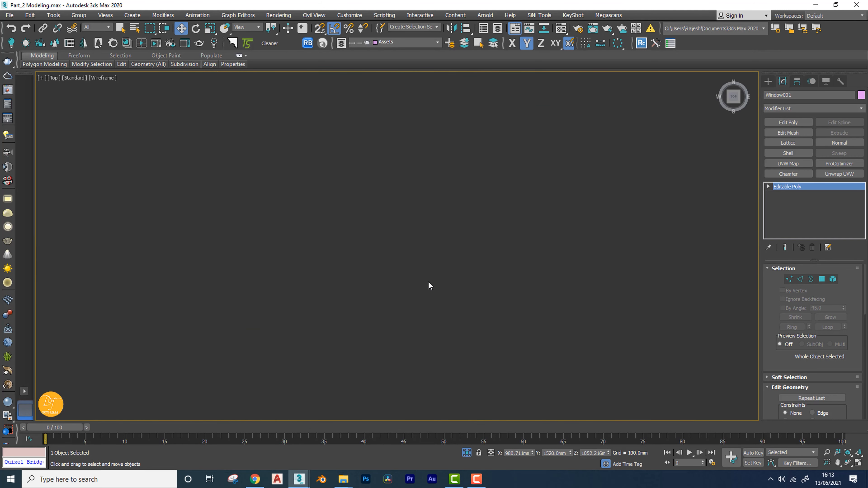
Move the double window in plan to about X 1103 mm, Y 3027 mm, close to the wall opening's corner.
{"action": "key", "text": "F3"}
{"action": "key", "text": "t"}
{"action": "middle_click_drag", "start_coordinate": [404, 304], "coordinate": [397, 363]}
{"action": "key", "text": "F3"}
{"action": "left_click_drag", "start_coordinate": [435, 372], "coordinate": [445, 239]}
{"action": "scroll", "coordinate": [448, 288], "scroll_direction": "up", "scroll_amount": 8}
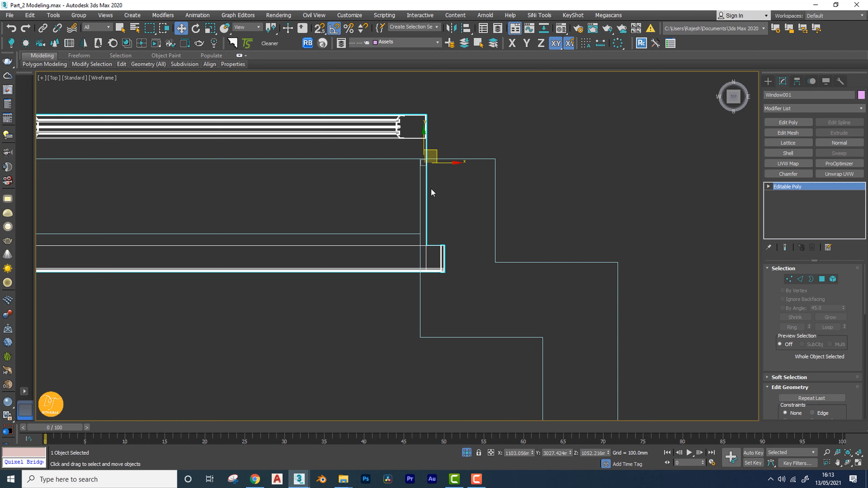
Move the window in Top view and vertex-snap its right-hand sill notch to the inner right corner of the wall opening.
{"action": "left_click_drag", "start_coordinate": [436, 152], "coordinate": [429, 268]}
{"action": "scroll", "coordinate": [418, 354], "scroll_direction": "up", "scroll_amount": 4}
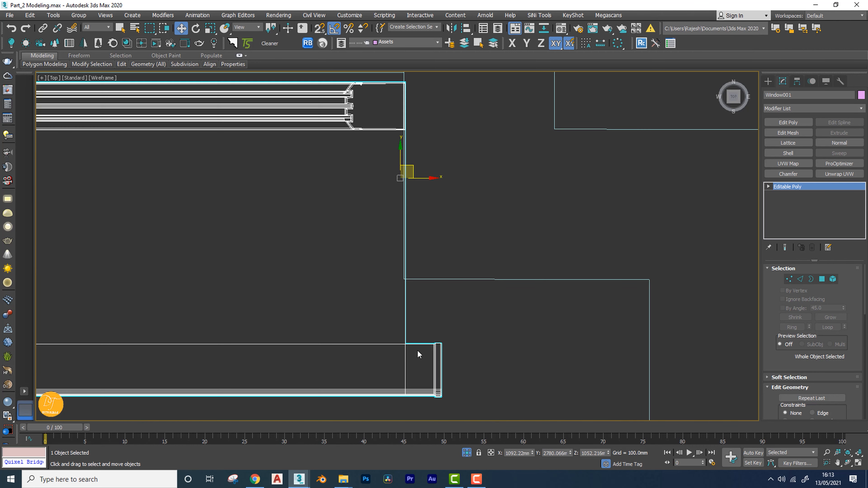
{"action": "left_click_drag", "start_coordinate": [413, 343], "coordinate": [406, 285]}
{"action": "scroll", "coordinate": [393, 307], "scroll_direction": "up", "scroll_amount": 6}
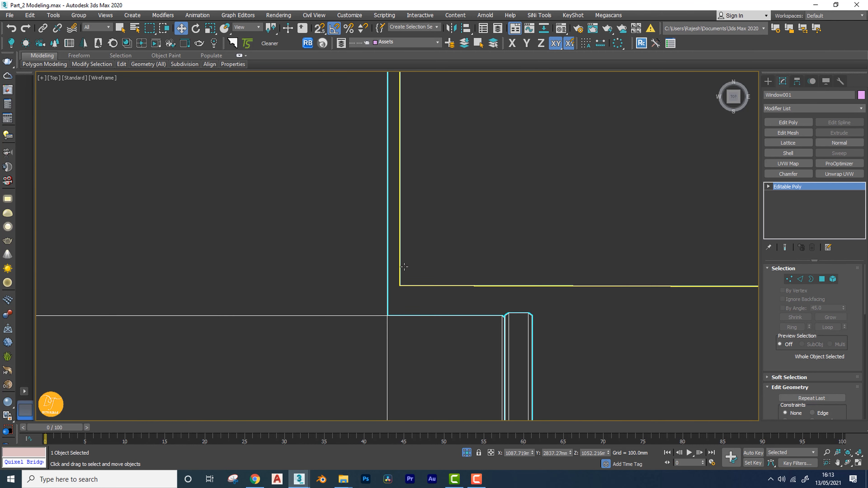
{"action": "scroll", "coordinate": [392, 319], "scroll_direction": "up", "scroll_amount": 5}
{"action": "key", "text": "s"}
{"action": "left_click_drag", "start_coordinate": [359, 368], "coordinate": [411, 246]}
{"action": "scroll", "coordinate": [443, 328], "scroll_direction": "down", "scroll_amount": 8}
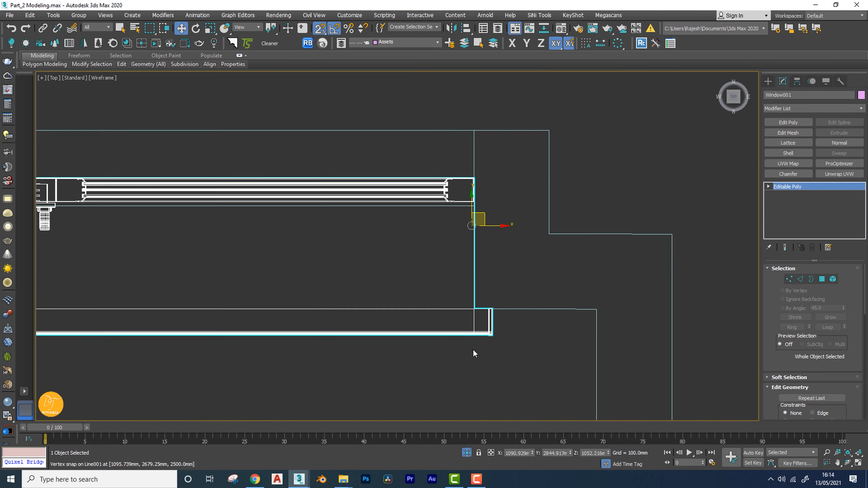
Try to snap the window's left-end vertices along X to the left corner of the wall opening.
{"action": "middle_click_drag", "start_coordinate": [358, 332], "coordinate": [530, 270]}
{"action": "left_click", "coordinate": [768, 186]}
{"action": "left_click", "coordinate": [786, 194]}
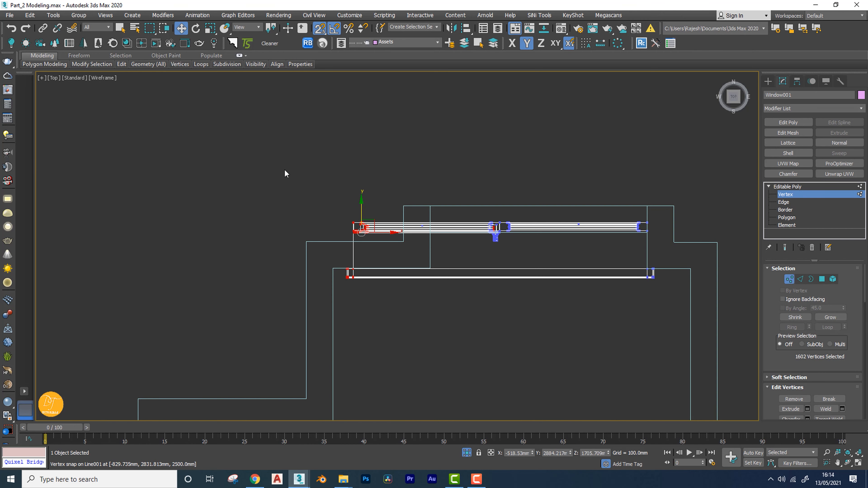
{"action": "scroll", "coordinate": [372, 265], "scroll_direction": "up", "scroll_amount": 6}
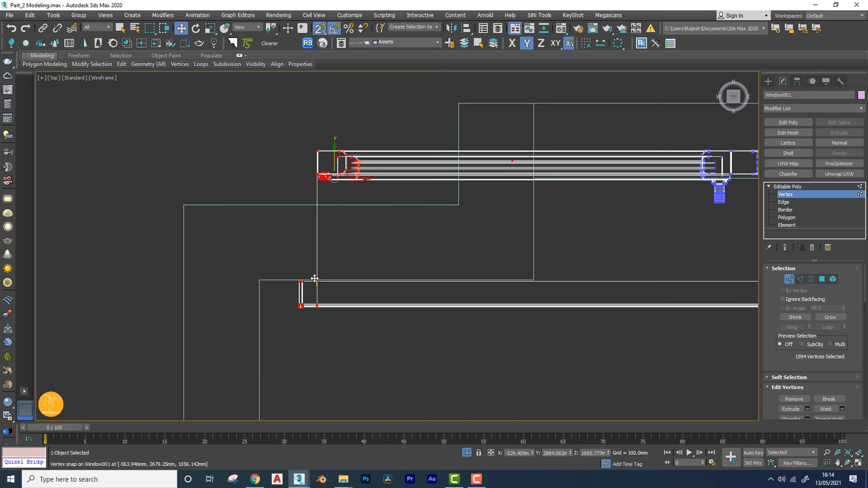
{"action": "left_click_drag", "start_coordinate": [279, 310], "coordinate": [486, 311]}
{"action": "key", "text": "ctrl+z"}
{"action": "left_click", "coordinate": [512, 44]}
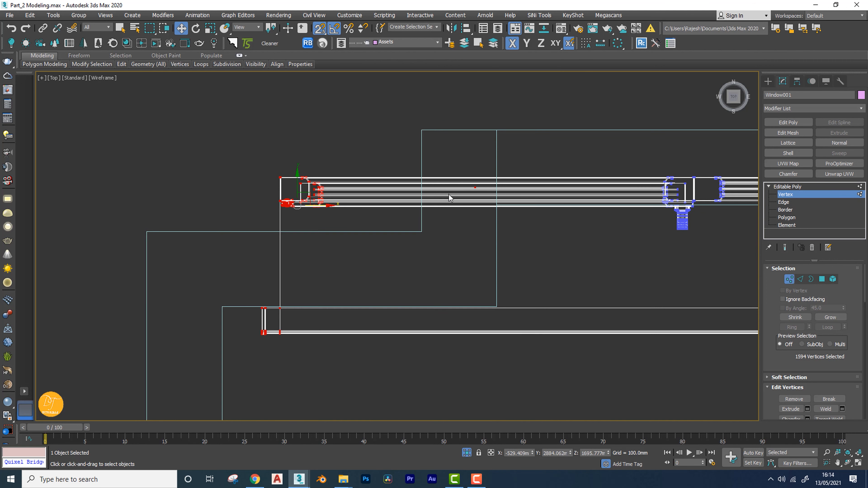
{"action": "left_click_drag", "start_coordinate": [280, 308], "coordinate": [497, 307]}
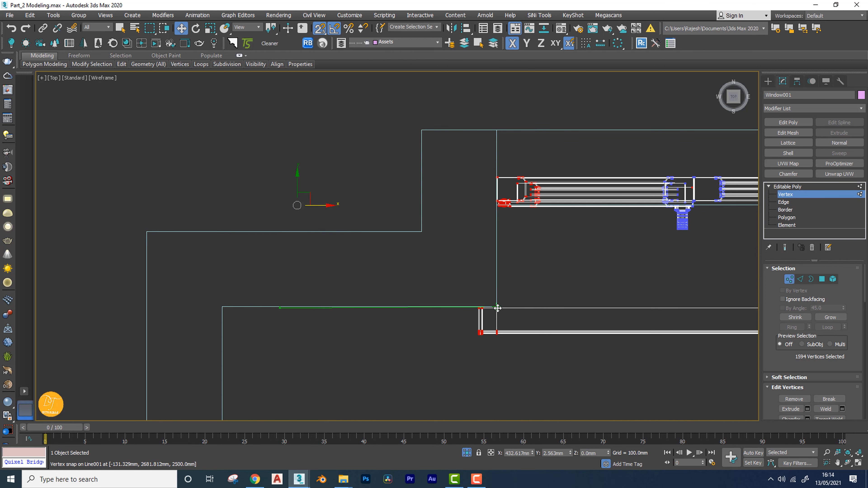
{"action": "middle_click_drag", "start_coordinate": [567, 319], "coordinate": [239, 292]}
{"action": "scroll", "coordinate": [252, 284], "scroll_direction": "down", "scroll_amount": 2}
{"action": "middle_click_drag", "start_coordinate": [312, 291], "coordinate": [331, 307]}
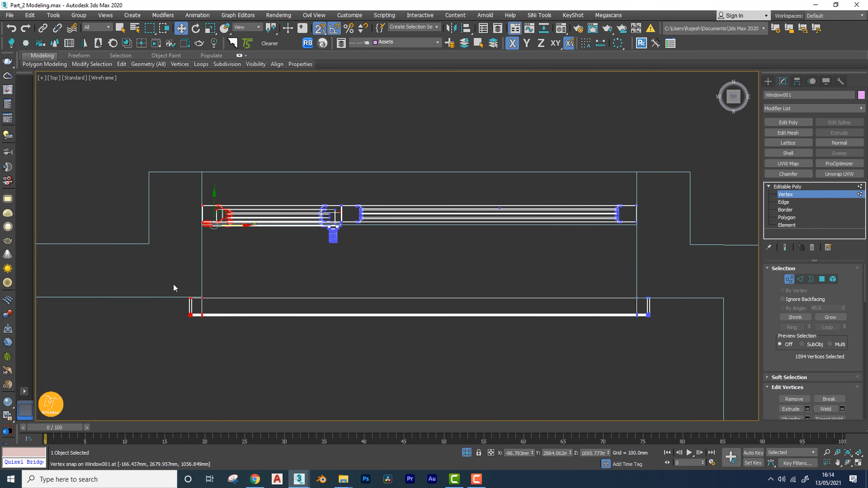
{"action": "left_click", "coordinate": [785, 195]}
{"action": "scroll", "coordinate": [465, 268], "scroll_direction": "down", "scroll_amount": 4}
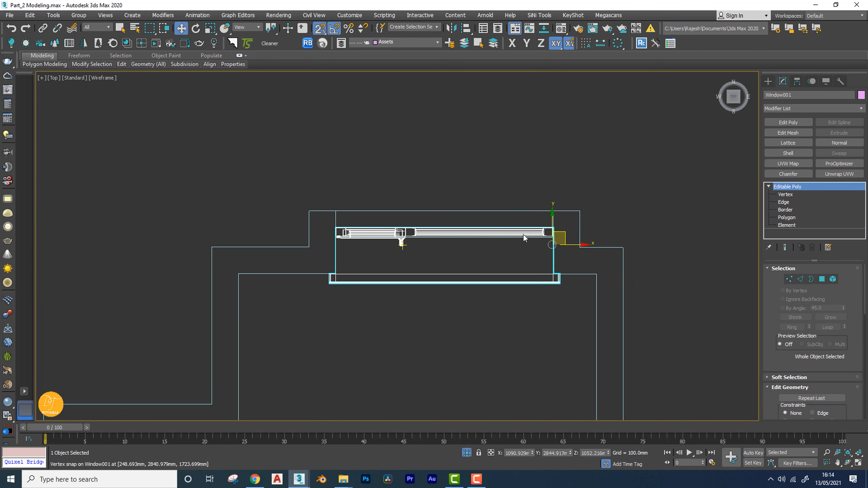
Undo the left-end vertex move, and shift the window's middle mullion vertices about 225 mm to the right along X without snapping.
{"action": "left_click", "coordinate": [785, 195]}
{"action": "left_click_drag", "start_coordinate": [381, 214], "coordinate": [428, 265]}
{"action": "key", "text": "ctrl+z"}
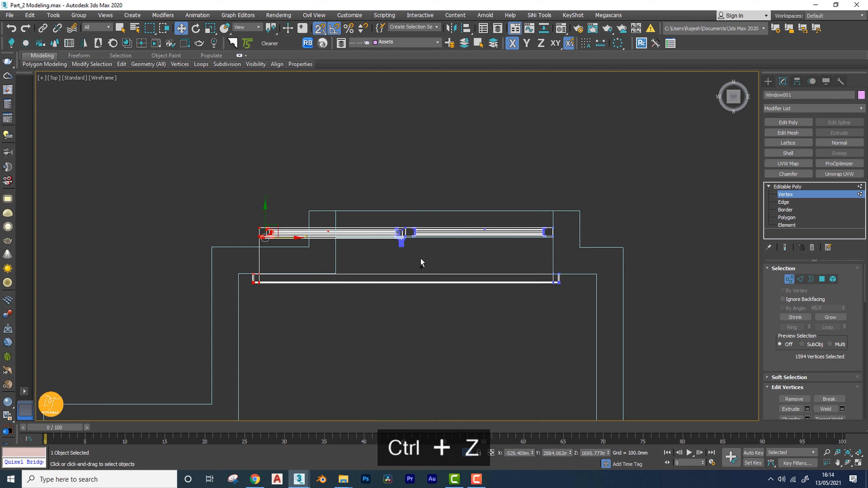
{"action": "key", "text": "ctrl+y"}
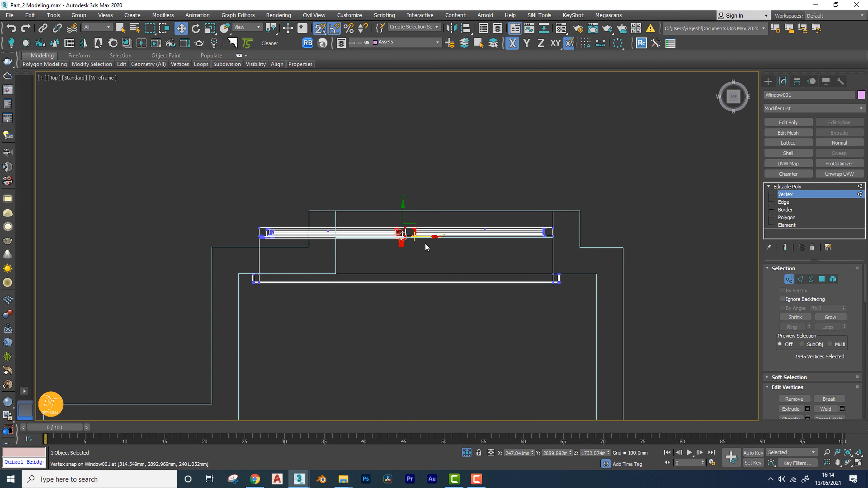
{"action": "key", "text": "s"}
{"action": "left_click_drag", "start_coordinate": [432, 243], "coordinate": [471, 243]}
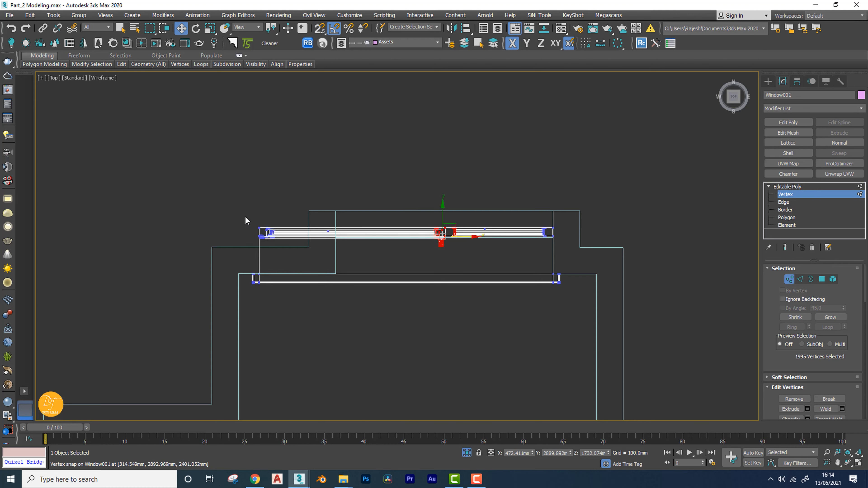
Select the window's left-end vertices and snap them along X to the left corner of the wall opening.
{"action": "left_click_drag", "start_coordinate": [346, 331], "coordinate": [358, 335]}
{"action": "scroll", "coordinate": [269, 274], "scroll_direction": "up", "scroll_amount": 5}
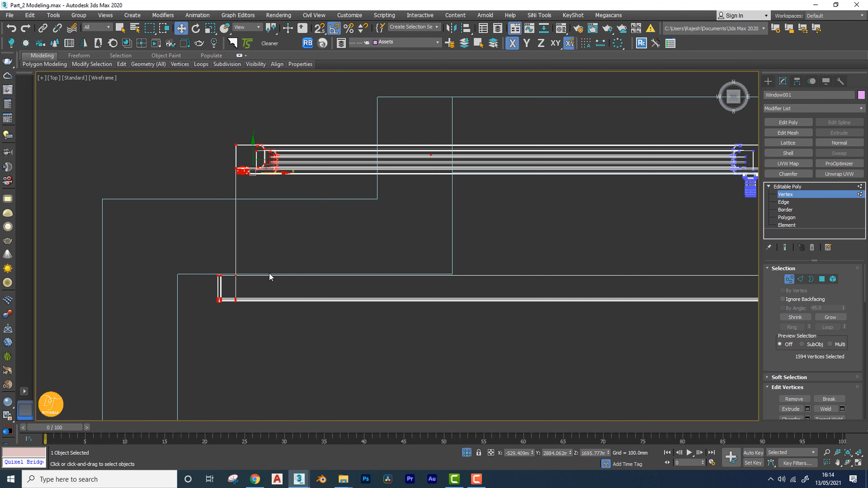
{"action": "middle_click_drag", "start_coordinate": [269, 274], "coordinate": [281, 299]}
{"action": "left_click_drag", "start_coordinate": [212, 300], "coordinate": [429, 299]}
{"action": "scroll", "coordinate": [345, 290], "scroll_direction": "down", "scroll_amount": 4}
{"action": "middle_click_drag", "start_coordinate": [637, 270], "coordinate": [396, 272]}
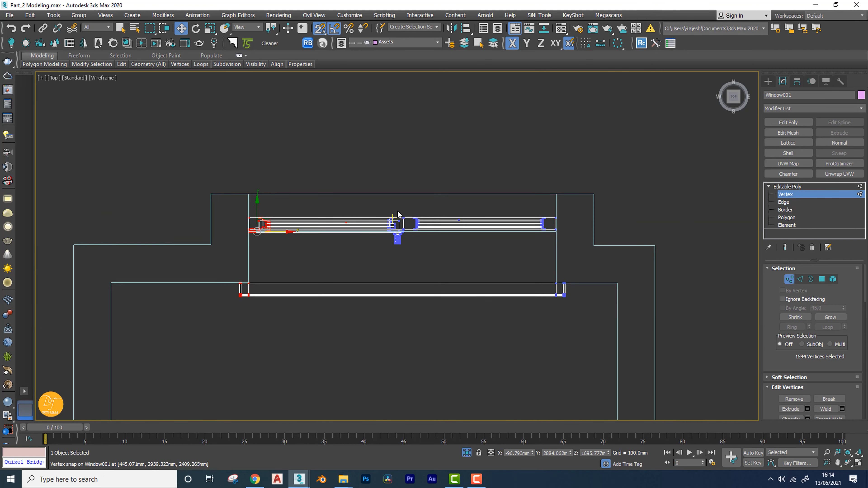
{"action": "left_click", "coordinate": [785, 195]}
Draw a plane of about 356 × 1227 mm across the wall opening, snapped to its opposite corners.
{"action": "left_click", "coordinate": [661, 160]}
{"action": "left_click", "coordinate": [768, 82]}
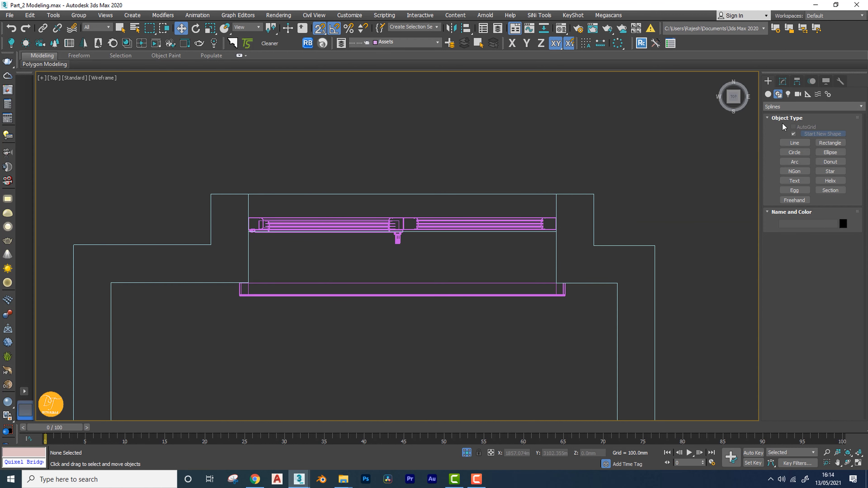
{"action": "left_click", "coordinate": [769, 94]}
{"action": "left_click", "coordinate": [830, 173]}
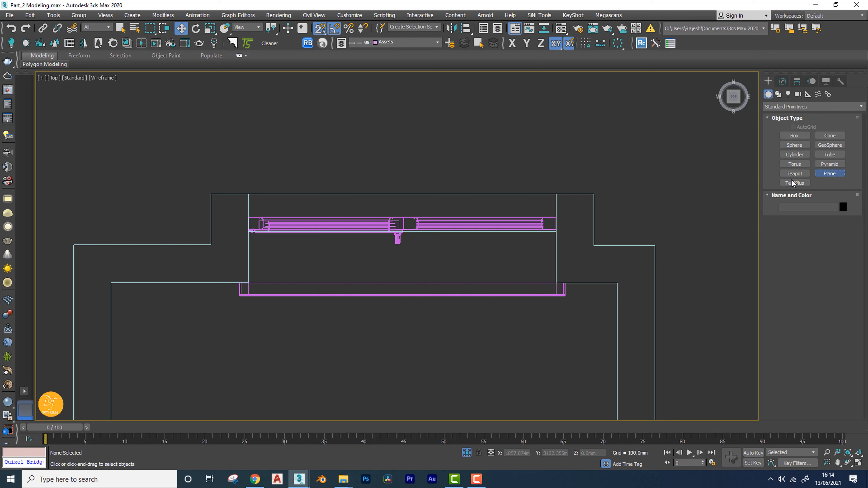
{"action": "left_click_drag", "start_coordinate": [248, 195], "coordinate": [557, 283]}
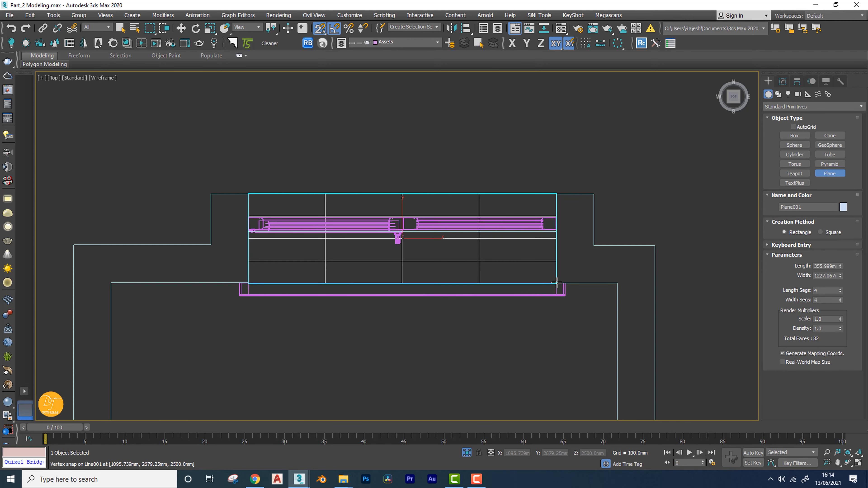
{"action": "right_click", "coordinate": [428, 251]}
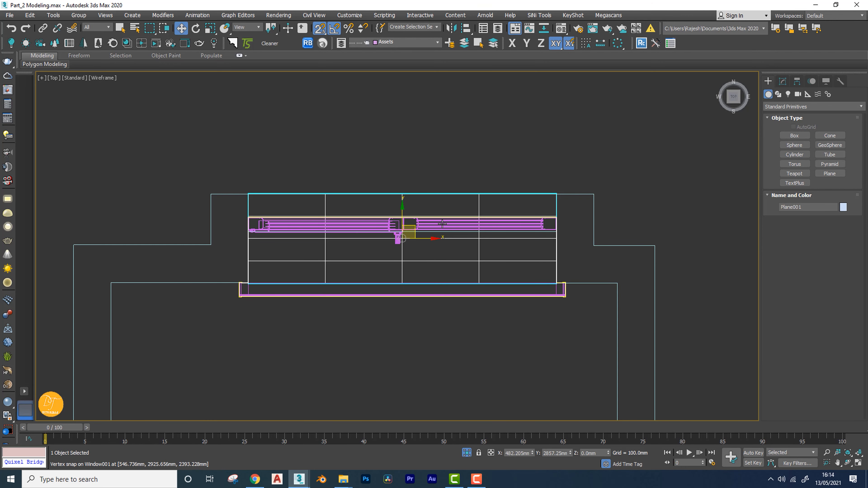
Move the window's middle mullion vertices along X to about 468 mm, centring them on the plane's middle line.
{"action": "left_click", "coordinate": [442, 225]}
{"action": "left_click", "coordinate": [783, 81]}
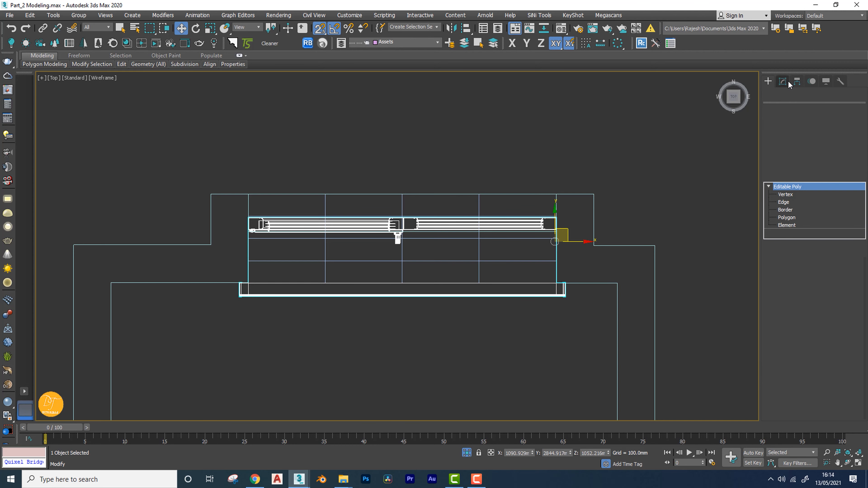
{"action": "key", "text": "1"}
{"action": "left_click_drag", "start_coordinate": [379, 181], "coordinate": [424, 266]}
{"action": "scroll", "coordinate": [421, 260], "scroll_direction": "up", "scroll_amount": 5}
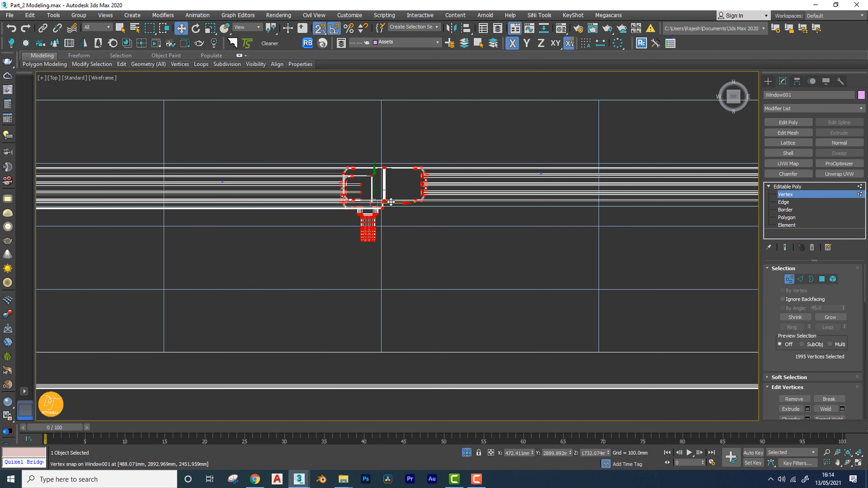
{"action": "middle_click_drag", "start_coordinate": [410, 217], "coordinate": [407, 220]}
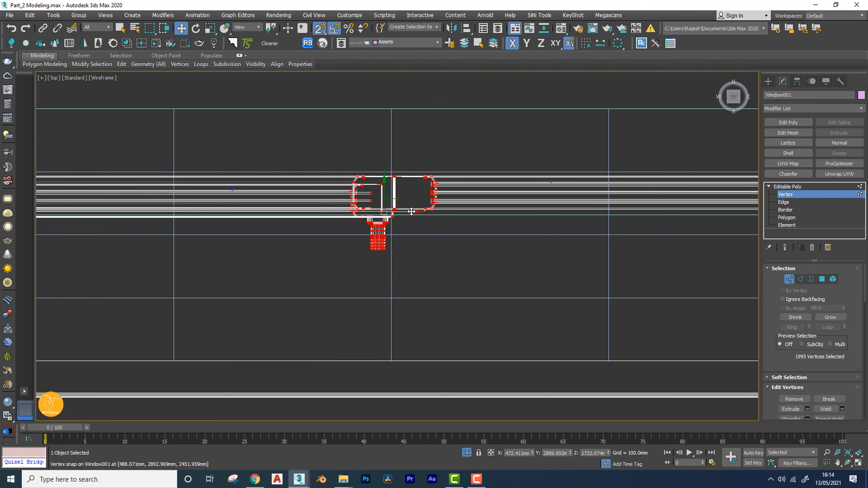
{"action": "left_click_drag", "start_coordinate": [410, 212], "coordinate": [408, 226]}
{"action": "scroll", "coordinate": [426, 244], "scroll_direction": "down", "scroll_amount": 5}
{"action": "middle_click_drag", "start_coordinate": [426, 244], "coordinate": [442, 232]}
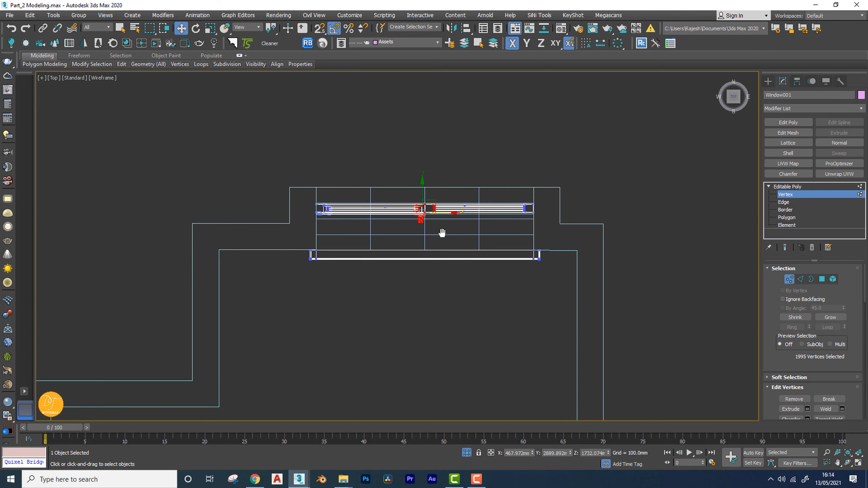
{"action": "left_click", "coordinate": [769, 187]}
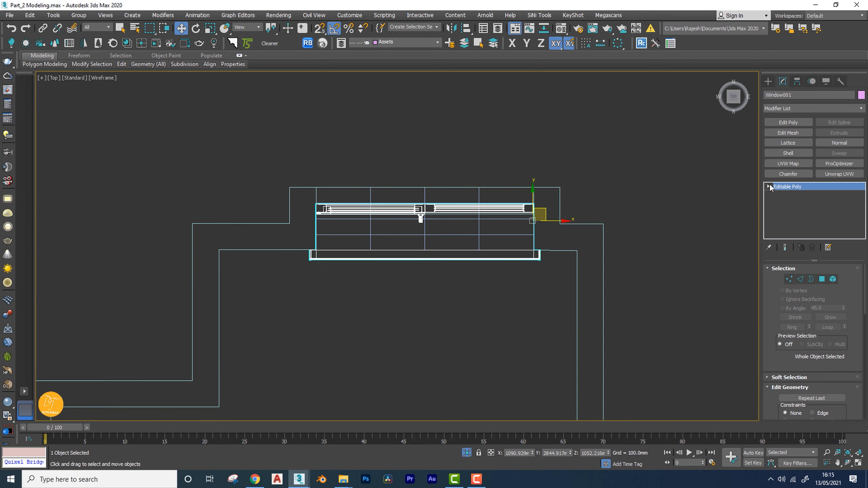
Examine the plane and window in a shaded Perspective view, and show the selected window in Front wireframe view.
{"action": "left_click", "coordinate": [483, 228]}
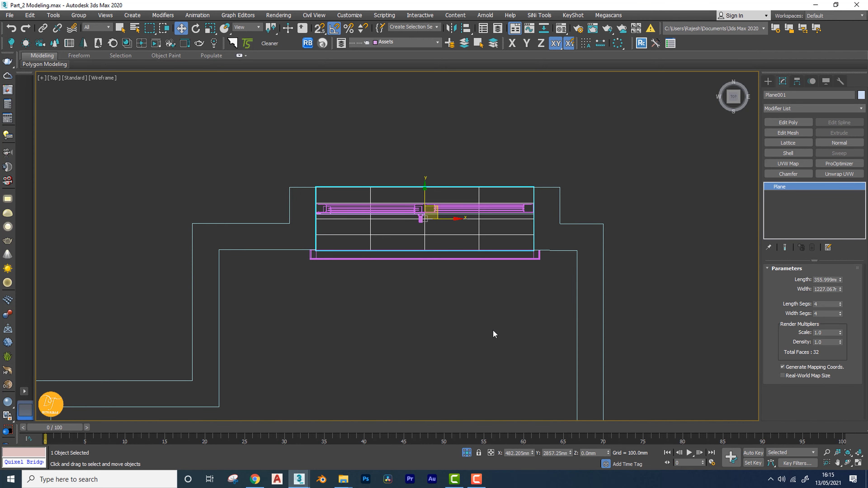
{"action": "key", "text": "p"}
{"action": "middle_click_drag", "start_coordinate": [490, 330], "coordinate": [497, 326], "text": "alt"}
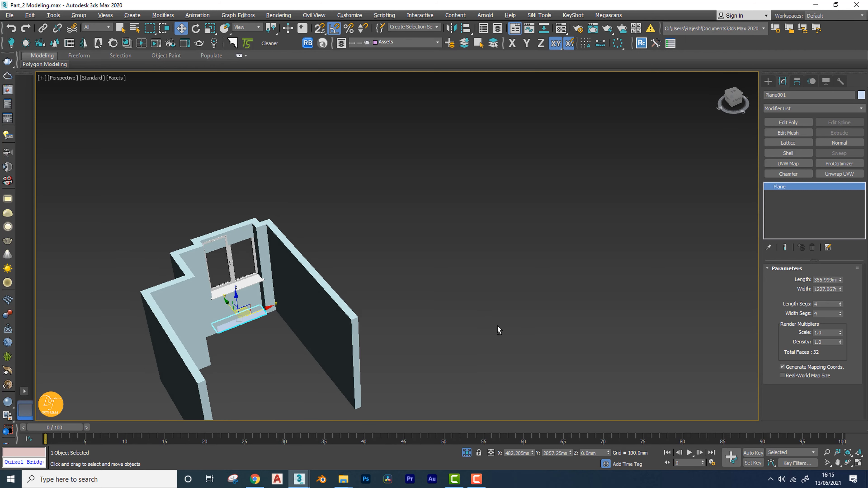
{"action": "left_click", "coordinate": [497, 326]}
{"action": "scroll", "coordinate": [312, 254], "scroll_direction": "up", "scroll_amount": 10}
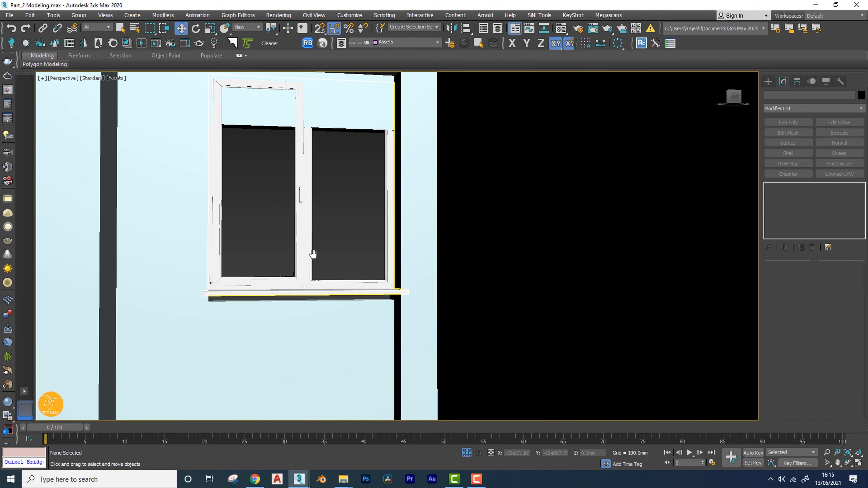
{"action": "left_click", "coordinate": [299, 257]}
{"action": "key", "text": "f"}
{"action": "key", "text": "F3"}
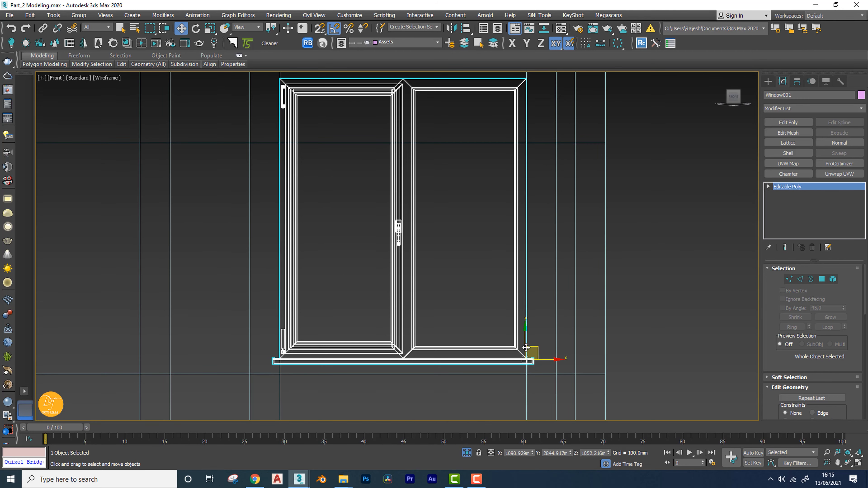
Select the window's lower vertices, including the sill and handle, and snap them down along Y to the wall opening's bottom edge.
{"action": "left_click", "coordinate": [789, 280]}
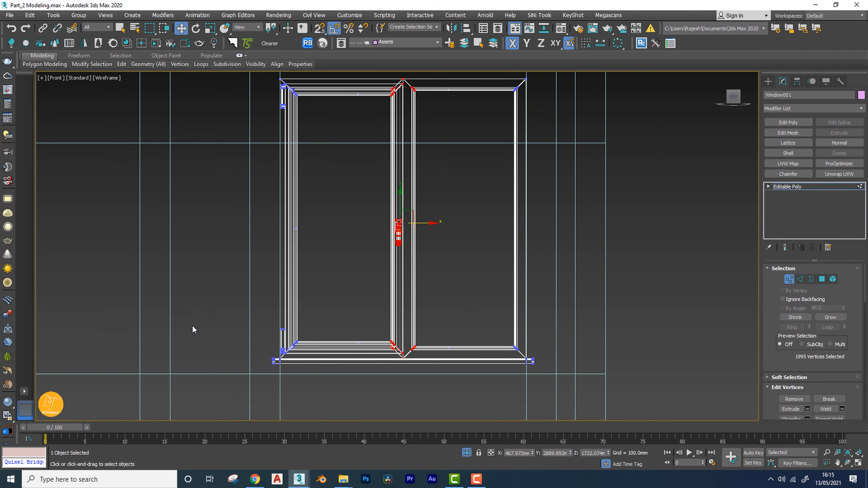
{"action": "left_click_drag", "start_coordinate": [658, 439], "coordinate": [657, 440]}
{"action": "scroll", "coordinate": [305, 367], "scroll_direction": "up", "scroll_amount": 5}
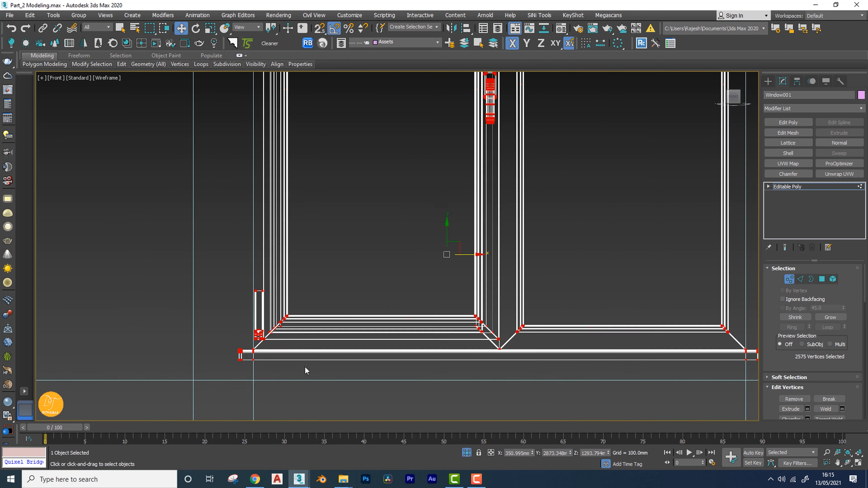
{"action": "middle_click_drag", "start_coordinate": [305, 367], "coordinate": [338, 328]}
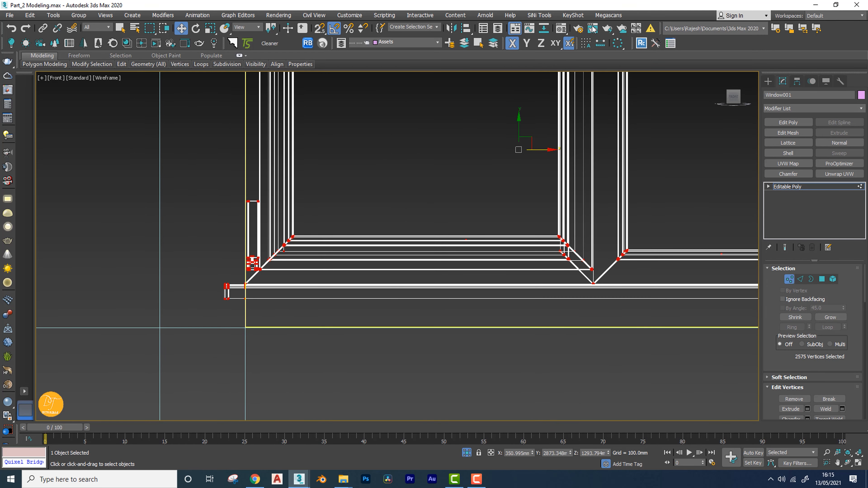
{"action": "left_click", "coordinate": [526, 45]}
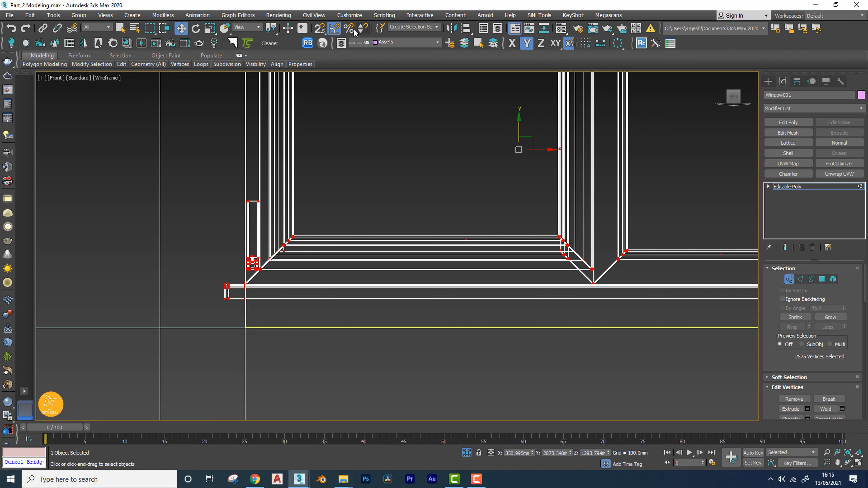
{"action": "key", "text": "s"}
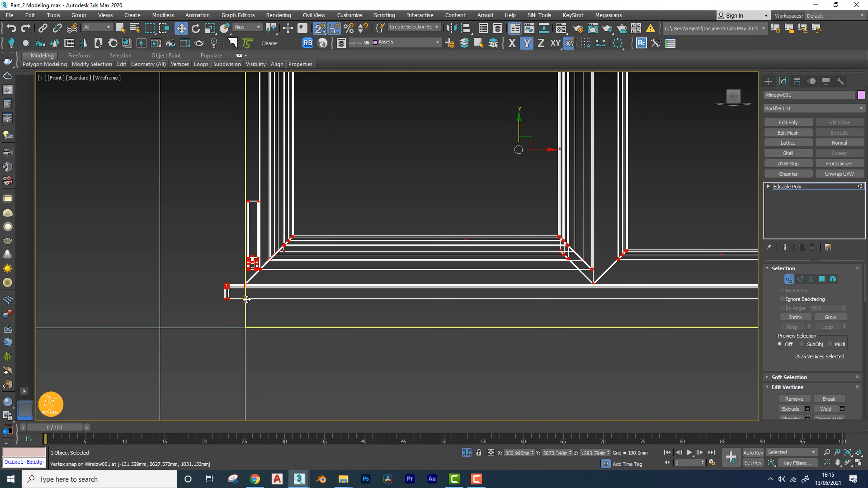
{"action": "left_click_drag", "start_coordinate": [247, 299], "coordinate": [247, 314]}
Snap the window's top vertices down along Y to the opening's top edge, and return to Perspective view.
{"action": "scroll", "coordinate": [396, 322], "scroll_direction": "down", "scroll_amount": 8}
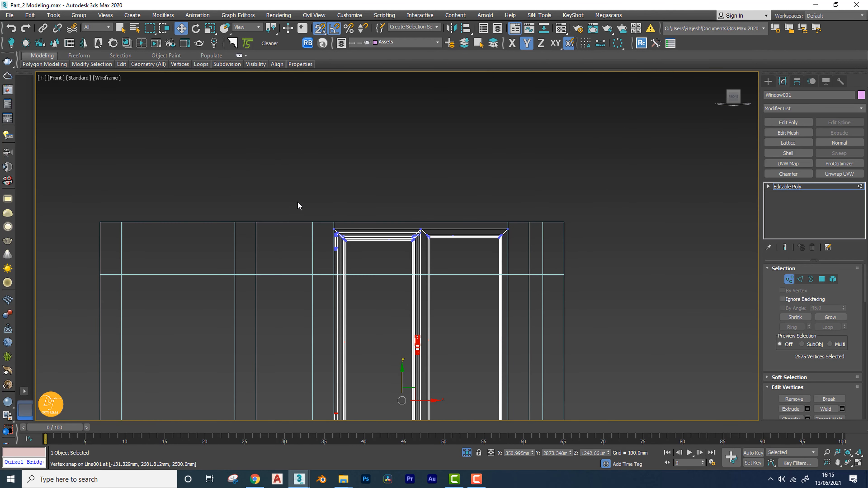
{"action": "left_click_drag", "start_coordinate": [599, 297], "coordinate": [599, 297]}
{"action": "scroll", "coordinate": [436, 265], "scroll_direction": "up", "scroll_amount": 6}
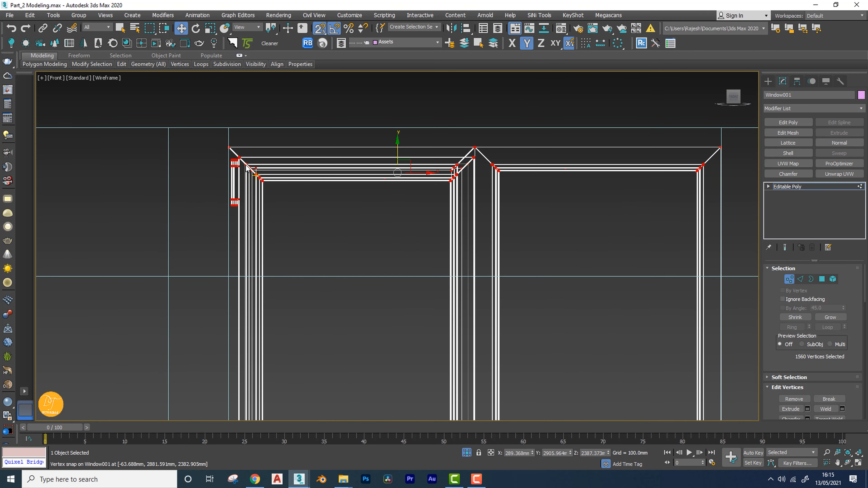
{"action": "left_click_drag", "start_coordinate": [230, 144], "coordinate": [233, 278]}
{"action": "scroll", "coordinate": [478, 244], "scroll_direction": "down", "scroll_amount": 7}
{"action": "key", "text": "p"}
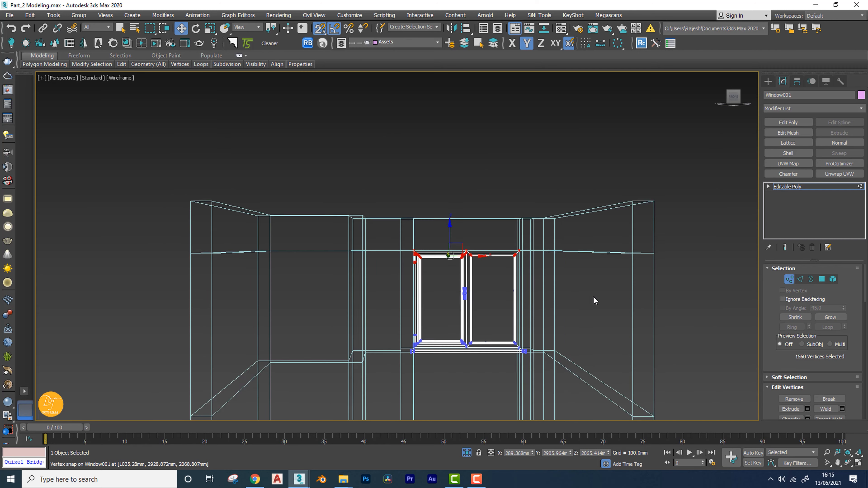
Check the window's fit in the wall opening in shaded Perspective view, then leave vertex editing and deselect the window.
{"action": "middle_click_drag", "start_coordinate": [594, 300], "coordinate": [545, 327], "text": "alt"}
{"action": "key", "text": "F3"}
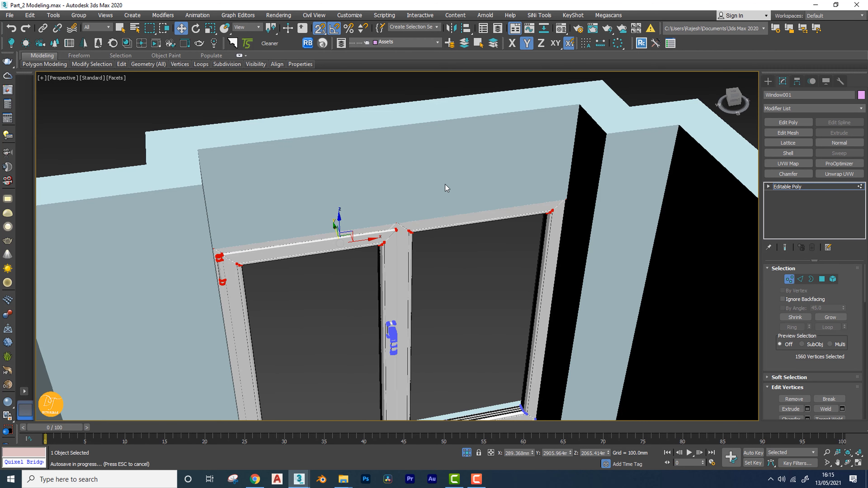
{"action": "scroll", "coordinate": [445, 185], "scroll_direction": "down", "scroll_amount": 5}
{"action": "middle_click_drag", "start_coordinate": [438, 228], "coordinate": [397, 229], "text": "alt"}
{"action": "left_click", "coordinate": [793, 187]}
{"action": "left_click", "coordinate": [541, 195]}
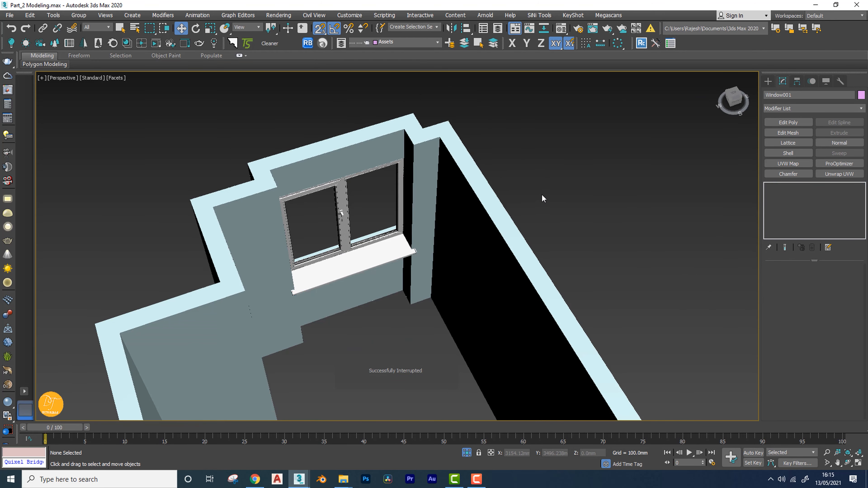
{"action": "scroll", "coordinate": [541, 195], "scroll_direction": "down", "scroll_amount": 5}
{"action": "middle_click_drag", "start_coordinate": [544, 195], "coordinate": [572, 195], "text": "alt"}
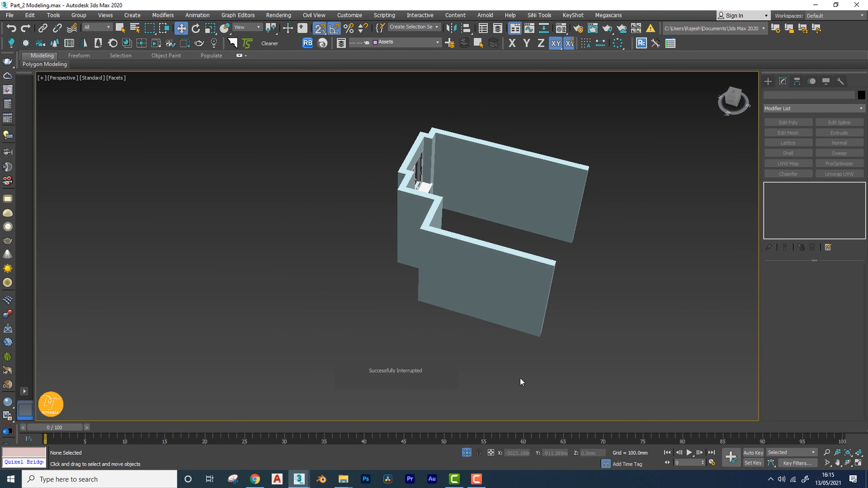
End isolation mode to show the whole scene, and look over the bathroom walls and the unplaced fixtures around them.
{"action": "left_click", "coordinate": [466, 454]}
{"action": "middle_click_drag", "start_coordinate": [492, 297], "coordinate": [437, 294], "text": "alt"}
{"action": "middle_click_drag", "start_coordinate": [437, 294], "coordinate": [500, 264]}
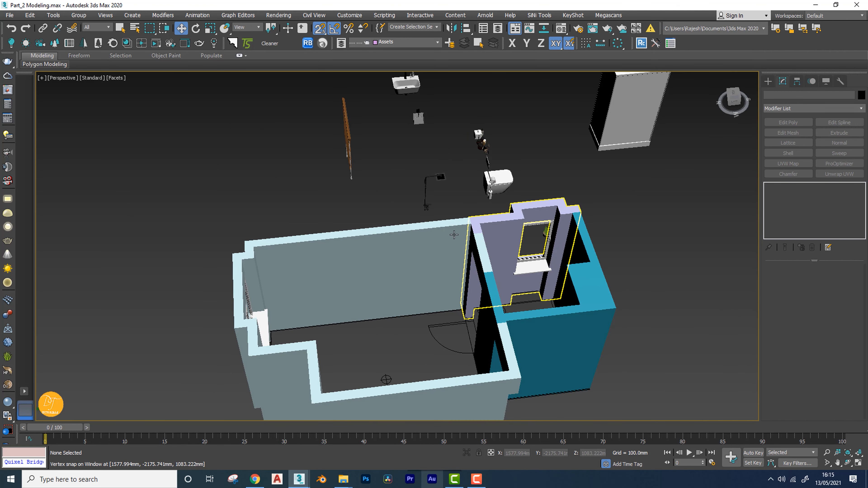
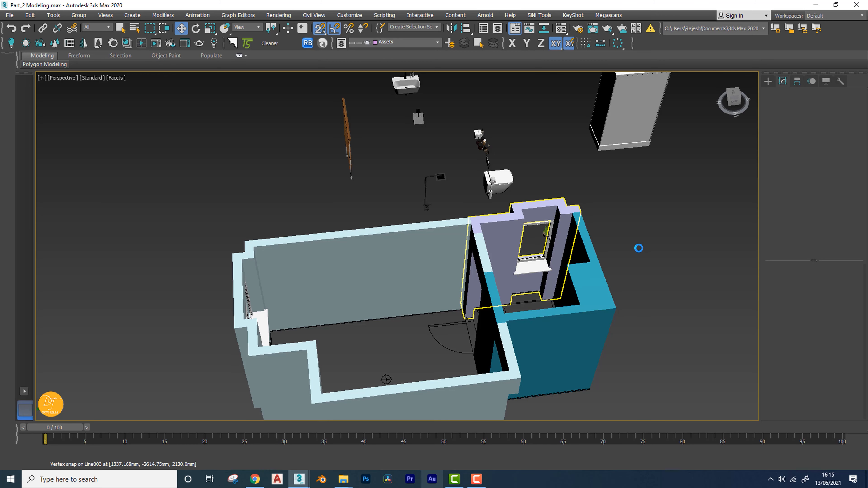
{"action": "scroll", "coordinate": [638, 248], "scroll_direction": "up", "scroll_amount": 6}
{"action": "scroll", "coordinate": [617, 261], "scroll_direction": "down", "scroll_amount": 2}
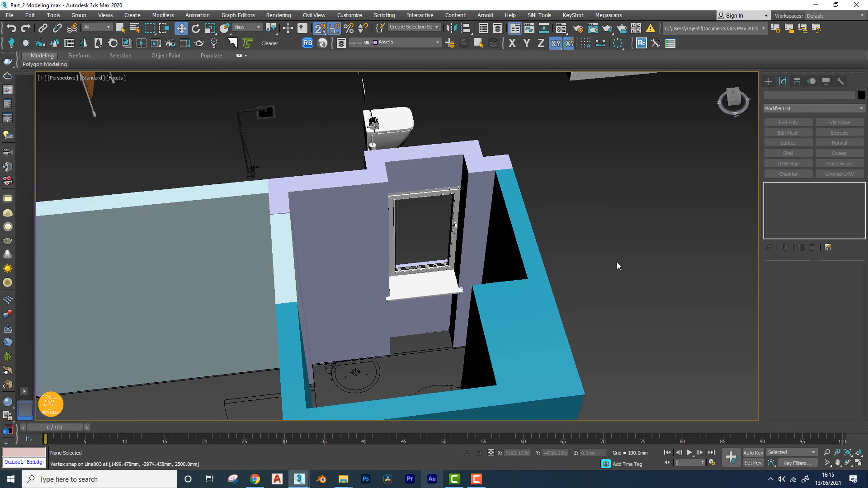
{"action": "scroll", "coordinate": [607, 268], "scroll_direction": "down", "scroll_amount": 6}
{"action": "middle_click_drag", "start_coordinate": [607, 268], "coordinate": [543, 254], "text": "alt"}
{"action": "middle_click_drag", "start_coordinate": [452, 219], "coordinate": [471, 224]}
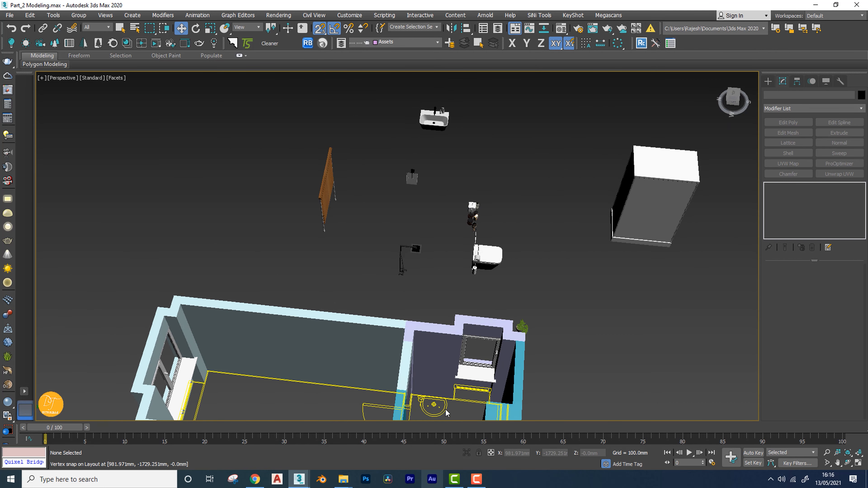
{"action": "middle_click_drag", "start_coordinate": [461, 372], "coordinate": [471, 362]}
Select the washbasin group and, in Top wireframe view, move it into the bathroom near the basin symbol of the layout.
{"action": "left_click_drag", "start_coordinate": [410, 126], "coordinate": [410, 124]}
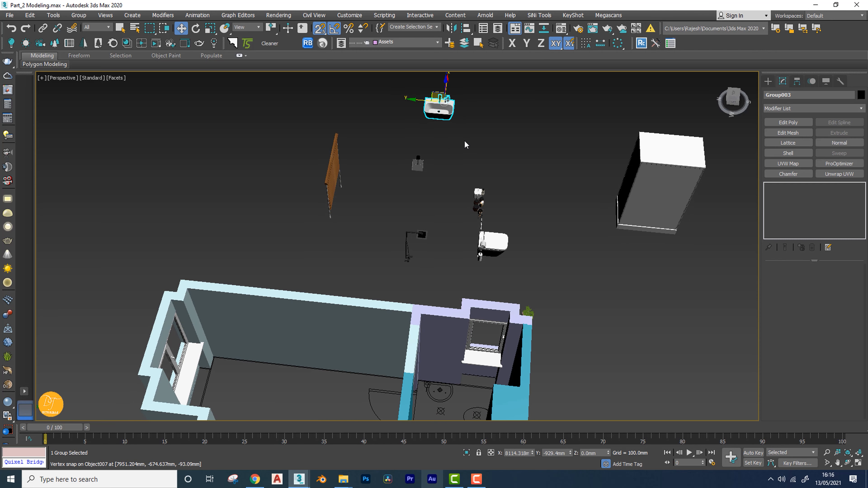
{"action": "key", "text": "t"}
{"action": "key", "text": "z"}
{"action": "key", "text": "F3"}
{"action": "scroll", "coordinate": [479, 205], "scroll_direction": "down", "scroll_amount": 5}
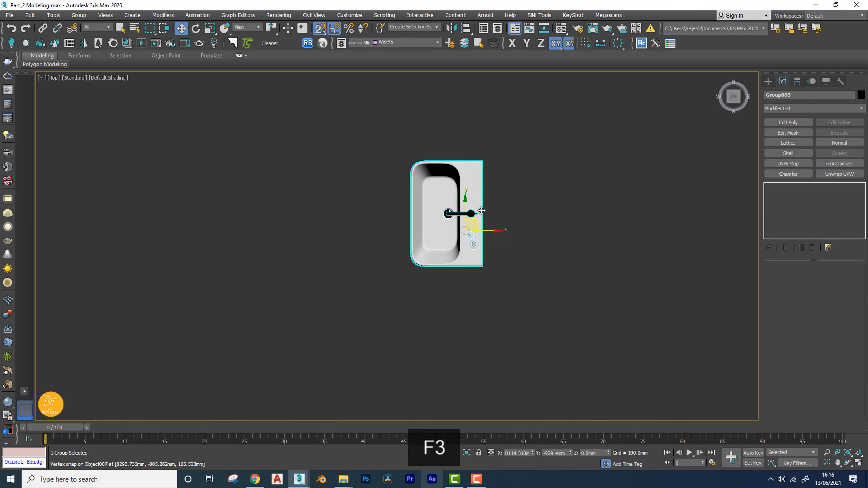
{"action": "key", "text": "F3"}
{"action": "middle_click_drag", "start_coordinate": [501, 268], "coordinate": [609, 256]}
{"action": "scroll", "coordinate": [626, 236], "scroll_direction": "down", "scroll_amount": 3}
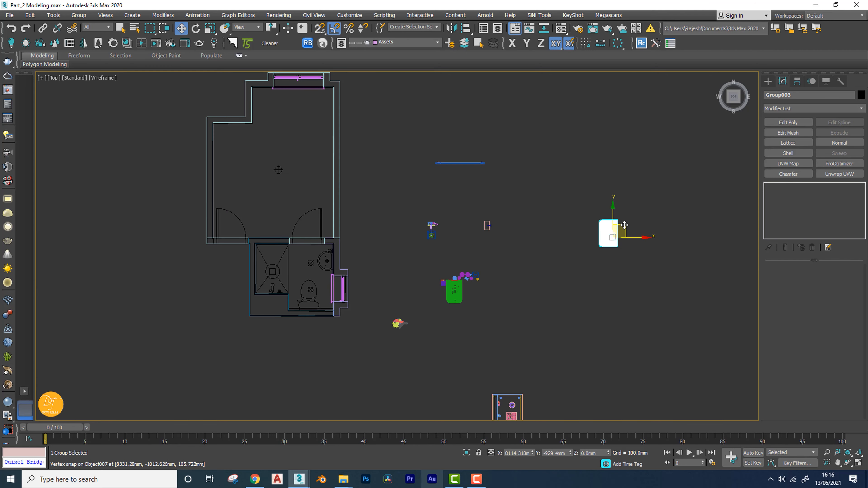
{"action": "scroll", "coordinate": [341, 245], "scroll_direction": "up", "scroll_amount": 10}
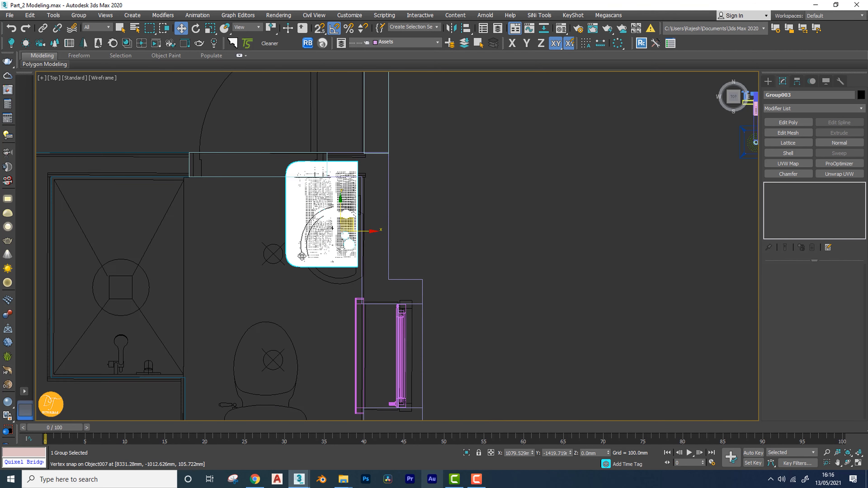
Align the washbasin over the layout's basin symbol with its back on the wall, at about X 1108.9 and Y -1592.4 mm.
{"action": "scroll", "coordinate": [362, 270], "scroll_direction": "down", "scroll_amount": 5}
{"action": "scroll", "coordinate": [396, 254], "scroll_direction": "up", "scroll_amount": 4}
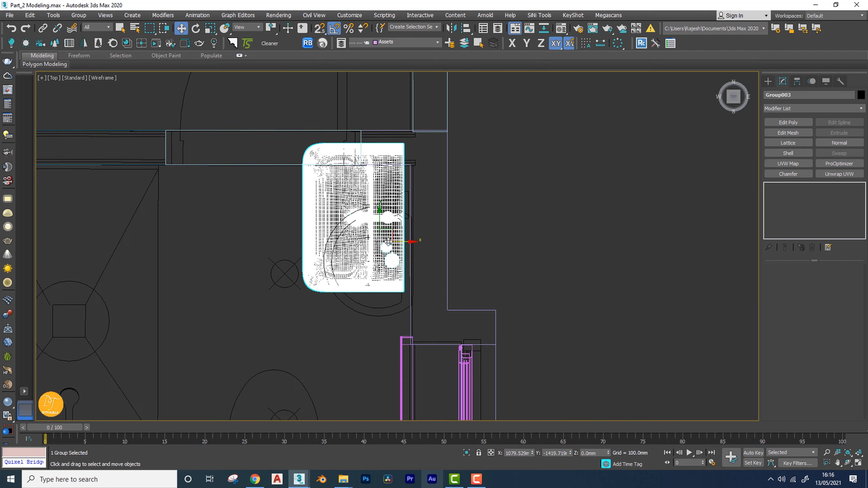
{"action": "left_click_drag", "start_coordinate": [391, 227], "coordinate": [401, 283]}
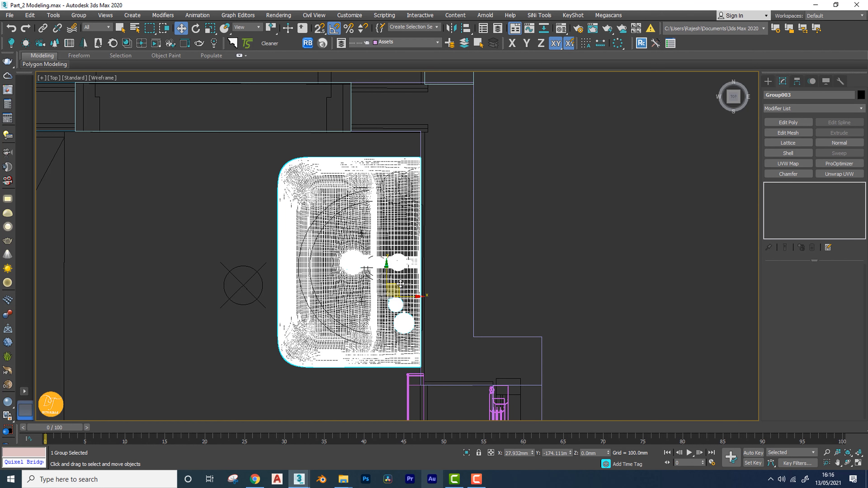
{"action": "scroll", "coordinate": [468, 247], "scroll_direction": "down", "scroll_amount": 3}
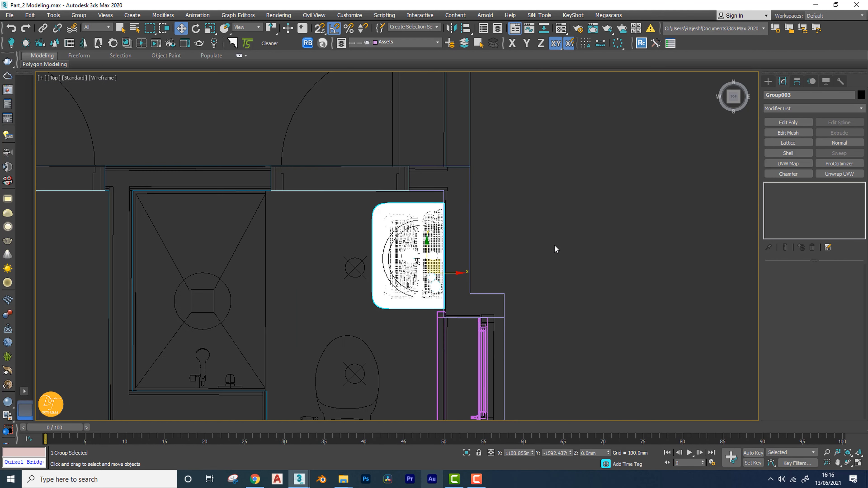
Try to reposition the washbasin vertically and along X in the Perspective view.
{"action": "key", "text": "p"}
{"action": "mouse_move", "coordinate": [554, 244]}
{"action": "middle_mouse_down", "text": "alt"}
{"action": "mouse_move", "coordinate": [533, 263]}
{"action": "mouse_move", "coordinate": [509, 218]}
{"action": "mouse_move", "coordinate": [496, 234]}
{"action": "mouse_move", "coordinate": [519, 260]}
{"action": "mouse_move", "coordinate": [535, 235]}
{"action": "middle_mouse_up", "text": "alt"}
{"action": "scroll", "coordinate": [496, 234], "scroll_direction": "down", "scroll_amount": 3}
{"action": "scroll", "coordinate": [534, 236], "scroll_direction": "down", "scroll_amount": 8}
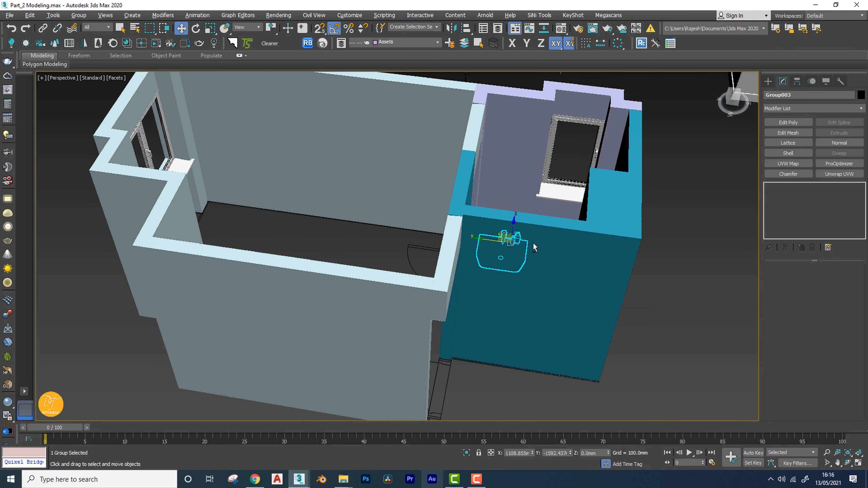
{"action": "left_click_drag", "start_coordinate": [510, 224], "coordinate": [513, 193]}
{"action": "left_click_drag", "start_coordinate": [519, 157], "coordinate": [521, 144]}
{"action": "middle_click_drag", "start_coordinate": [593, 135], "coordinate": [543, 164], "text": "alt"}
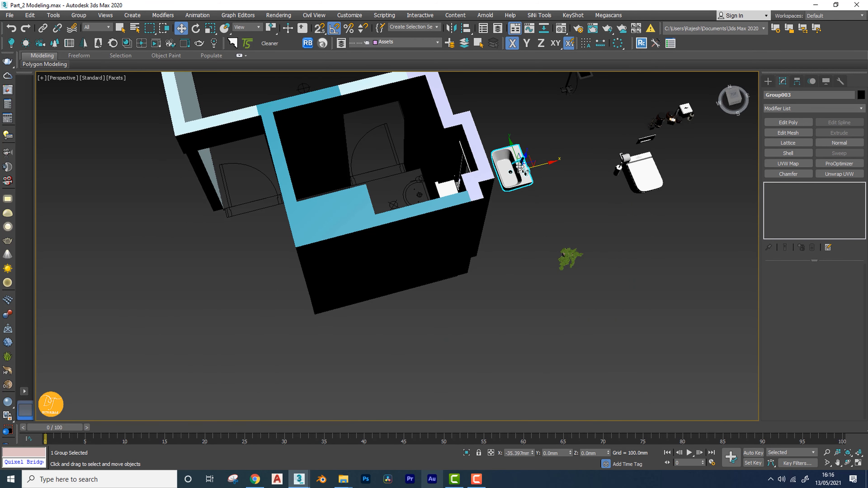
{"action": "left_click_drag", "start_coordinate": [543, 164], "coordinate": [475, 173]}
{"action": "middle_click_drag", "start_coordinate": [475, 172], "coordinate": [506, 187], "text": "alt"}
{"action": "scroll", "coordinate": [505, 187], "scroll_direction": "down", "scroll_amount": 3}
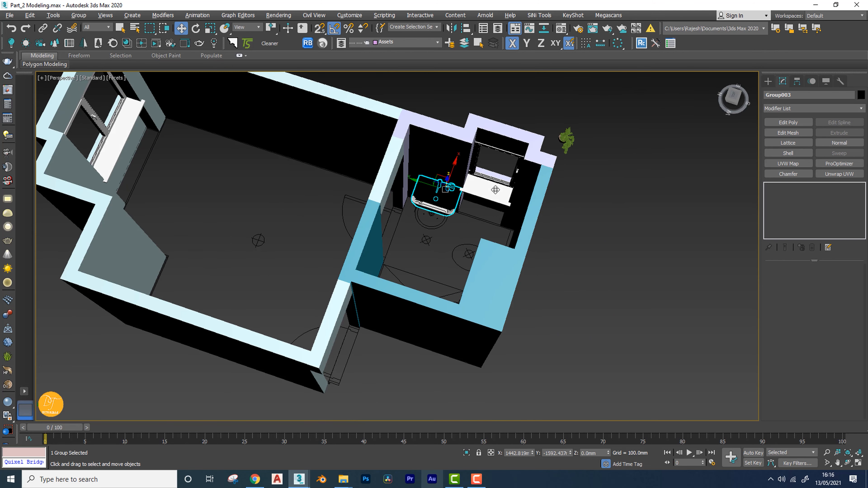
Move the washbasin along X against the wall to about 1113.8 mm in Top view, and set its height to about 900 mm in Front view.
{"action": "key", "text": "t"}
{"action": "left_click_drag", "start_coordinate": [513, 273], "coordinate": [458, 273]}
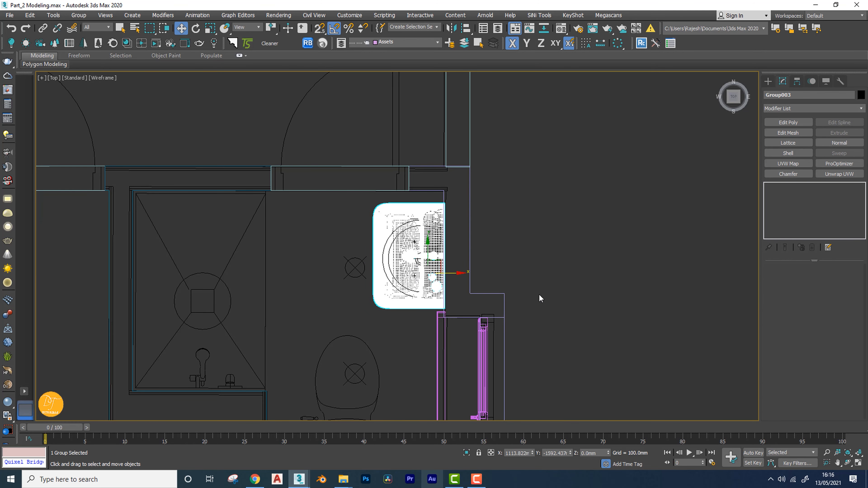
{"action": "key", "text": "f"}
{"action": "scroll", "coordinate": [485, 235], "scroll_direction": "down", "scroll_amount": 6}
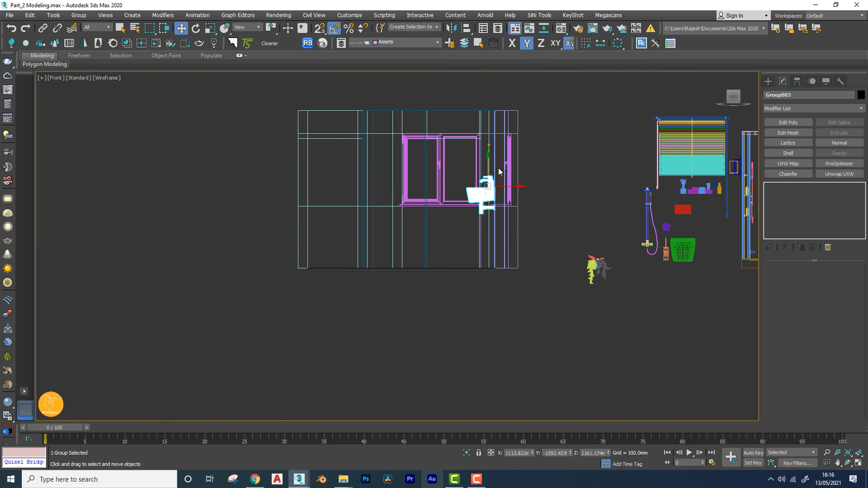
{"action": "scroll", "coordinate": [499, 171], "scroll_direction": "up", "scroll_amount": 4}
{"action": "left_click_drag", "start_coordinate": [457, 182], "coordinate": [451, 229]}
{"action": "scroll", "coordinate": [491, 249], "scroll_direction": "down", "scroll_amount": 3}
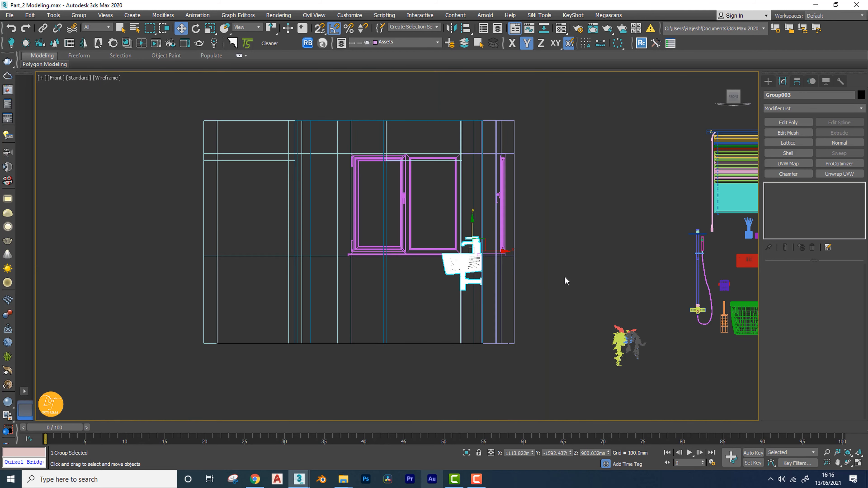
Examine the washbasin's height and placement against the bathroom wall and window sill in Perspective view.
{"action": "key", "text": "p"}
{"action": "key", "text": "z"}
{"action": "mouse_move", "coordinate": [459, 277]}
{"action": "middle_mouse_down", "text": "alt"}
{"action": "mouse_move", "coordinate": [486, 236]}
{"action": "mouse_move", "coordinate": [468, 242]}
{"action": "mouse_move", "coordinate": [479, 242]}
{"action": "mouse_move", "coordinate": [461, 228]}
{"action": "mouse_move", "coordinate": [564, 239]}
{"action": "mouse_move", "coordinate": [468, 248]}
{"action": "middle_mouse_up", "text": "alt"}
{"action": "scroll", "coordinate": [486, 236], "scroll_direction": "down", "scroll_amount": 3}
{"action": "scroll", "coordinate": [460, 233], "scroll_direction": "down", "scroll_amount": 3}
{"action": "scroll", "coordinate": [474, 235], "scroll_direction": "down", "scroll_amount": 3}
{"action": "scroll", "coordinate": [588, 239], "scroll_direction": "up", "scroll_amount": 2}
{"action": "scroll", "coordinate": [468, 248], "scroll_direction": "up", "scroll_amount": 2}
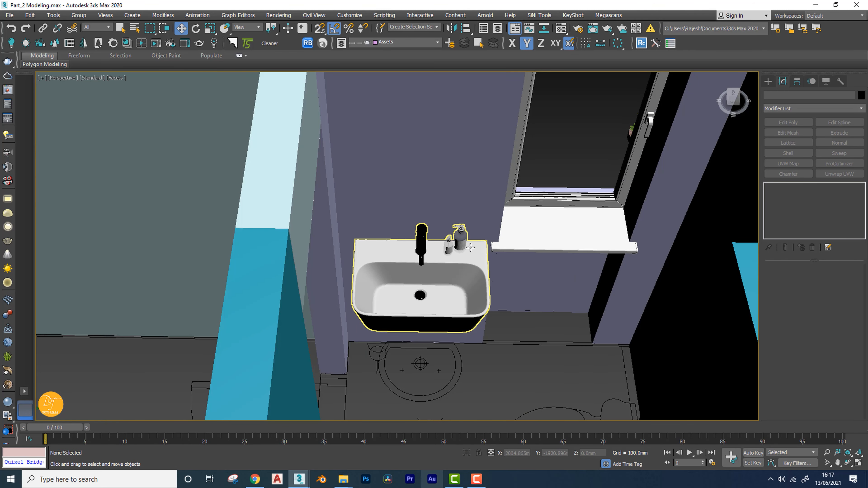
{"action": "scroll", "coordinate": [468, 248], "scroll_direction": "up", "scroll_amount": 2}
Select the washbasin, inspect its underside and drain pipe at the wall, and set the viewport shading to Clay.
{"action": "left_click", "coordinate": [322, 251]}
{"action": "middle_click_drag", "start_coordinate": [323, 251], "coordinate": [298, 232], "text": "alt"}
{"action": "scroll", "coordinate": [390, 246], "scroll_direction": "down", "scroll_amount": 2}
{"action": "scroll", "coordinate": [385, 296], "scroll_direction": "up", "scroll_amount": 3}
{"action": "scroll", "coordinate": [385, 296], "scroll_direction": "up", "scroll_amount": 2}
{"action": "left_click", "coordinate": [116, 78]}
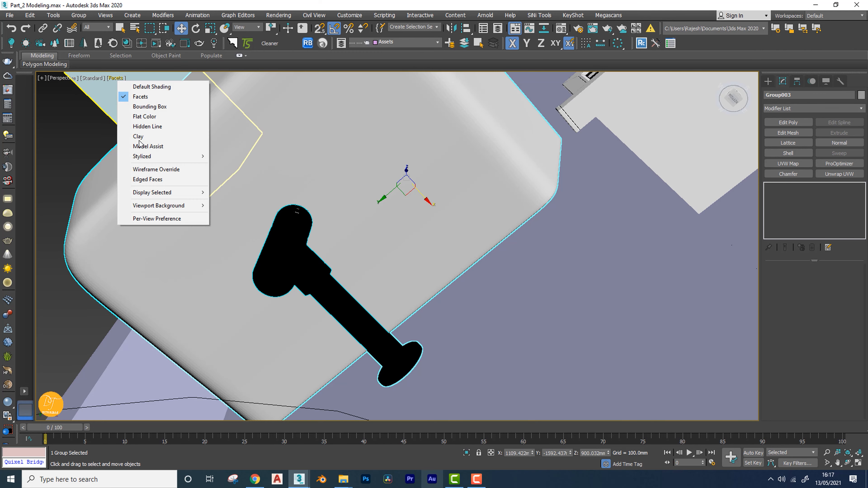
{"action": "left_click", "coordinate": [139, 136]}
{"action": "middle_click_drag", "start_coordinate": [155, 136], "coordinate": [417, 254], "text": "alt"}
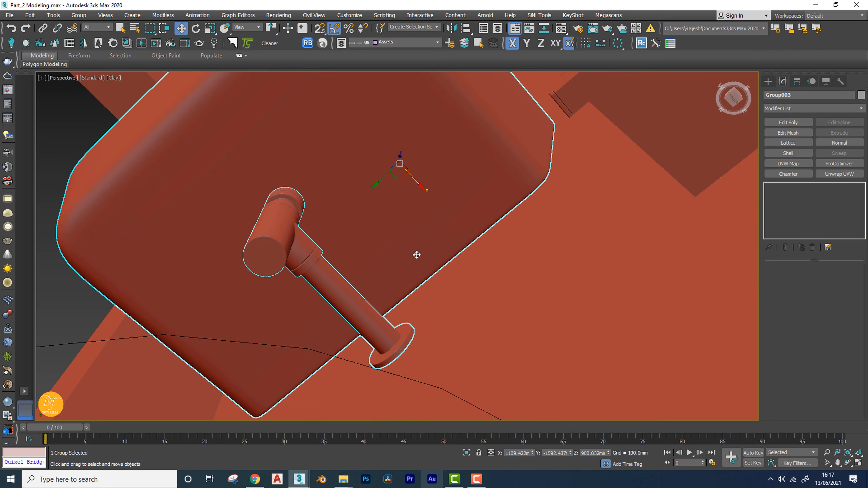
Nudge the washbasin along X to about 1108.9 mm so its drain pipe sits against the wall.
{"action": "key", "text": "F4"}
{"action": "key", "text": "F4"}
{"action": "left_click_drag", "start_coordinate": [417, 181], "coordinate": [413, 201]}
{"action": "scroll", "coordinate": [442, 219], "scroll_direction": "down", "scroll_amount": 4}
{"action": "middle_click_drag", "start_coordinate": [442, 219], "coordinate": [403, 301], "text": "alt"}
{"action": "scroll", "coordinate": [383, 247], "scroll_direction": "down", "scroll_amount": 4}
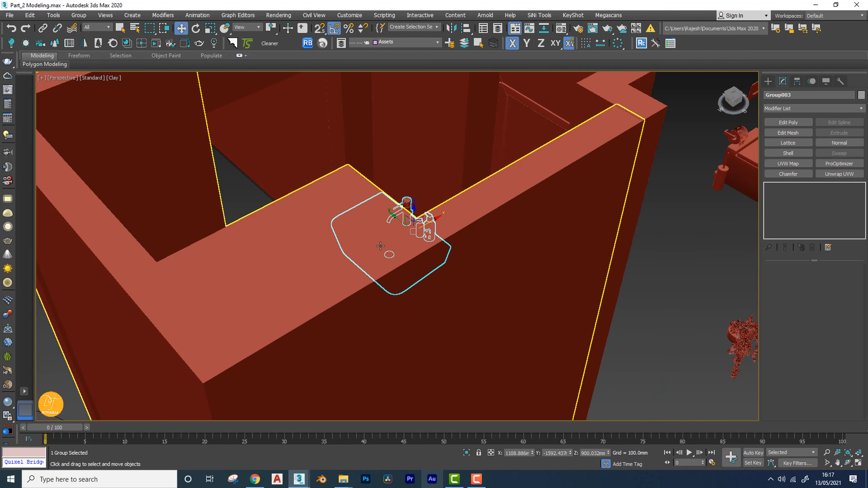
Select the wall lamp and, in Top wireframe view, move it beside the wall near the bathroom.
{"action": "middle_click_drag", "start_coordinate": [382, 246], "coordinate": [403, 161], "text": "alt"}
{"action": "left_click", "coordinate": [477, 287]}
{"action": "scroll", "coordinate": [477, 292], "scroll_direction": "down", "scroll_amount": 6}
{"action": "left_click", "coordinate": [382, 141]}
{"action": "middle_click_drag", "start_coordinate": [434, 338], "coordinate": [465, 292], "text": "alt"}
{"action": "key", "text": "t"}
{"action": "scroll", "coordinate": [402, 248], "scroll_direction": "down", "scroll_amount": 5}
{"action": "key", "text": "F3"}
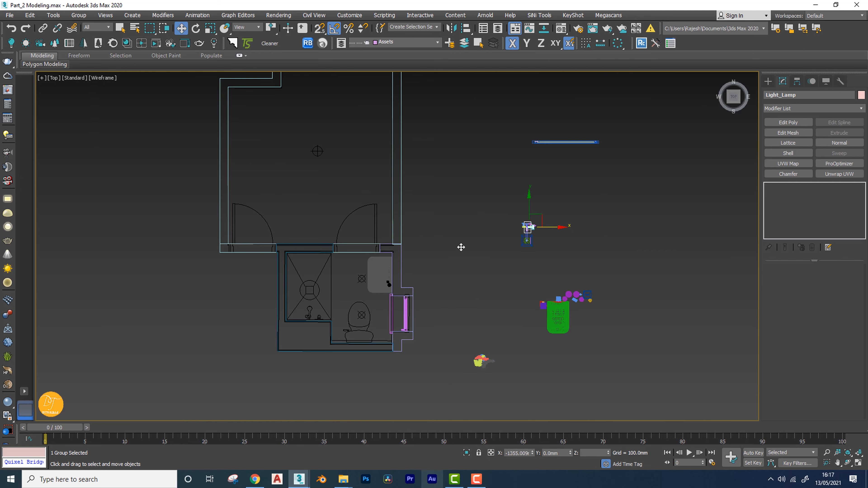
{"action": "scroll", "coordinate": [390, 227], "scroll_direction": "up", "scroll_amount": 6}
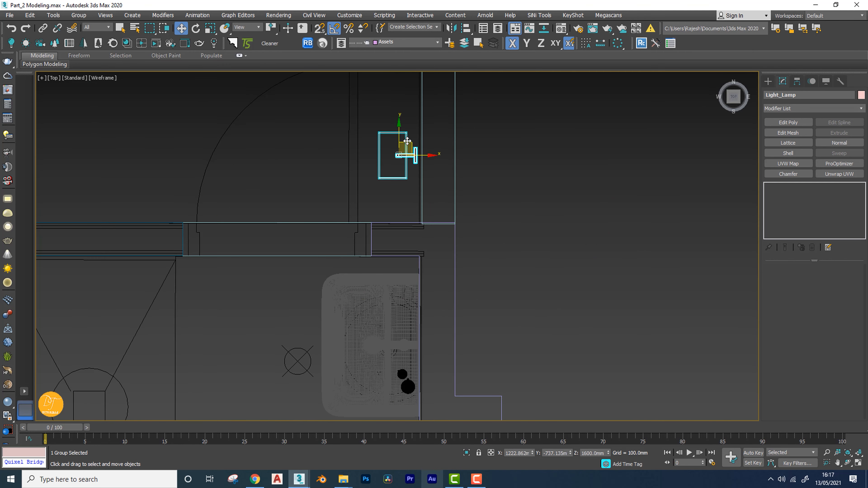
Position the lamp over the washbasin's corner with its mount on the wall, at about X 1234.7 and Y -1319.8 mm.
{"action": "left_click_drag", "start_coordinate": [408, 140], "coordinate": [414, 265]}
{"action": "scroll", "coordinate": [416, 253], "scroll_direction": "up", "scroll_amount": 8}
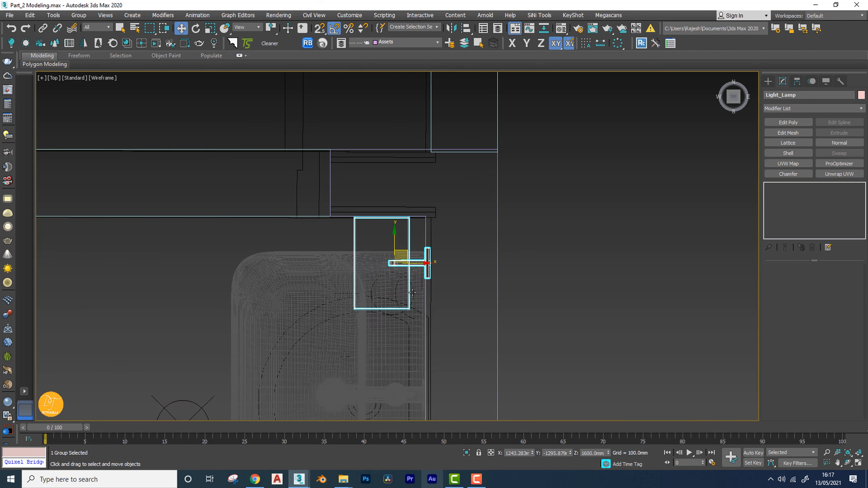
{"action": "scroll", "coordinate": [420, 246], "scroll_direction": "up", "scroll_amount": 2}
{"action": "middle_click_drag", "start_coordinate": [420, 246], "coordinate": [424, 279]}
{"action": "scroll", "coordinate": [403, 278], "scroll_direction": "down", "scroll_amount": 4}
{"action": "left_click_drag", "start_coordinate": [392, 279], "coordinate": [386, 282]}
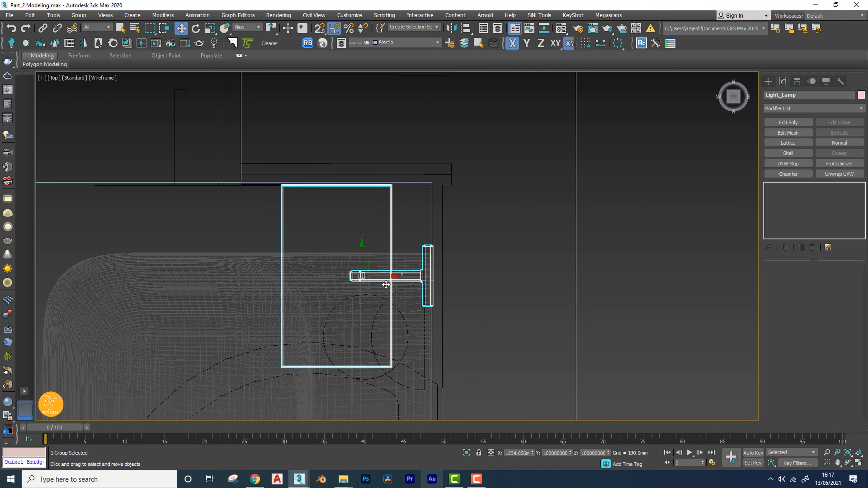
{"action": "left_click_drag", "start_coordinate": [360, 252], "coordinate": [359, 271]}
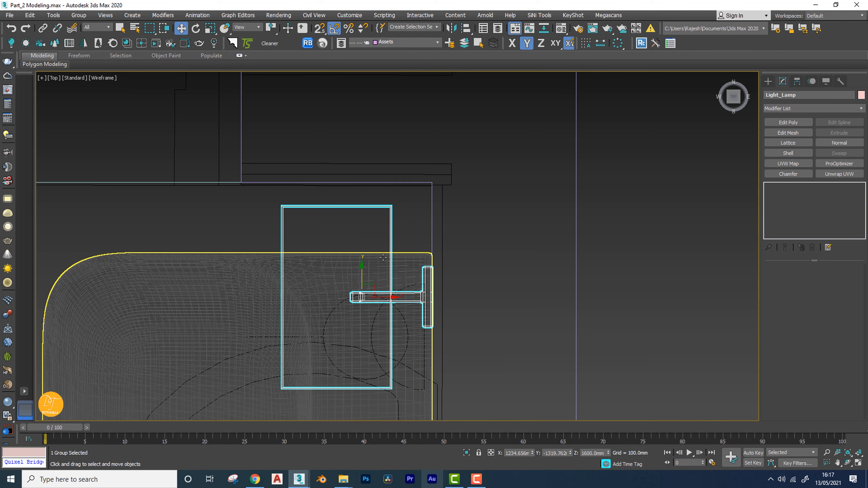
Check the lamp above the washbasin in shaded Perspective view, and scale it uniformly to 85 percent.
{"action": "scroll", "coordinate": [375, 270], "scroll_direction": "down", "scroll_amount": 3}
{"action": "key", "text": "p"}
{"action": "key", "text": "z"}
{"action": "scroll", "coordinate": [480, 277], "scroll_direction": "down", "scroll_amount": 4}
{"action": "mouse_move", "coordinate": [480, 277]}
{"action": "middle_mouse_down", "text": "alt"}
{"action": "mouse_move", "coordinate": [479, 243]}
{"action": "mouse_move", "coordinate": [443, 246]}
{"action": "mouse_move", "coordinate": [456, 267]}
{"action": "mouse_move", "coordinate": [409, 278]}
{"action": "mouse_move", "coordinate": [443, 296]}
{"action": "middle_mouse_up", "text": "alt"}
{"action": "scroll", "coordinate": [454, 242], "scroll_direction": "down", "scroll_amount": 4}
{"action": "key", "text": "F3"}
{"action": "scroll", "coordinate": [456, 268], "scroll_direction": "up", "scroll_amount": 5}
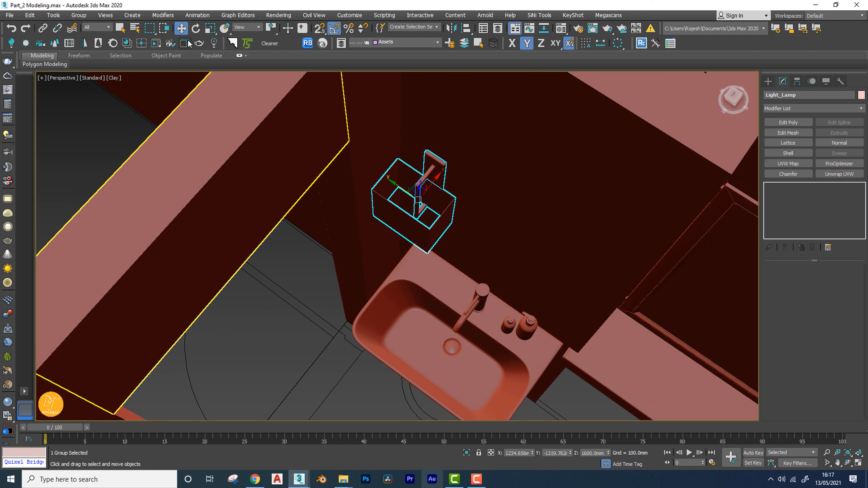
{"action": "right_click", "coordinate": [214, 30]}
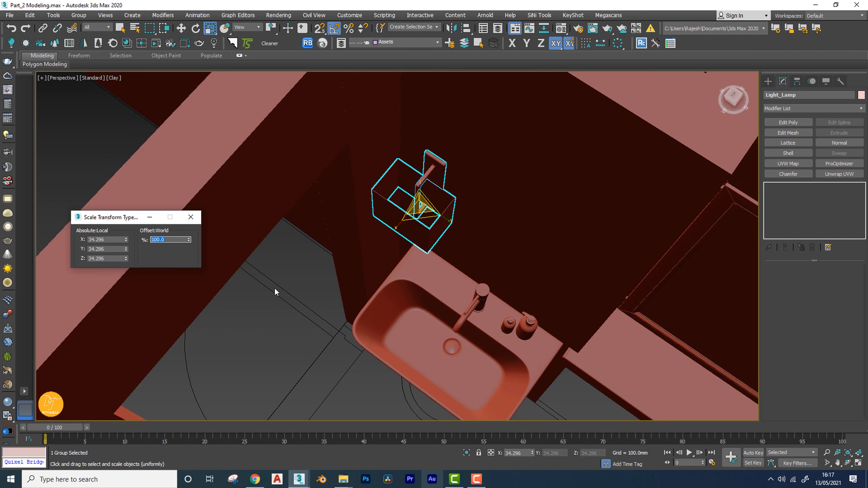
{"action": "type", "text": "85"}
{"action": "key", "text": "Return"}
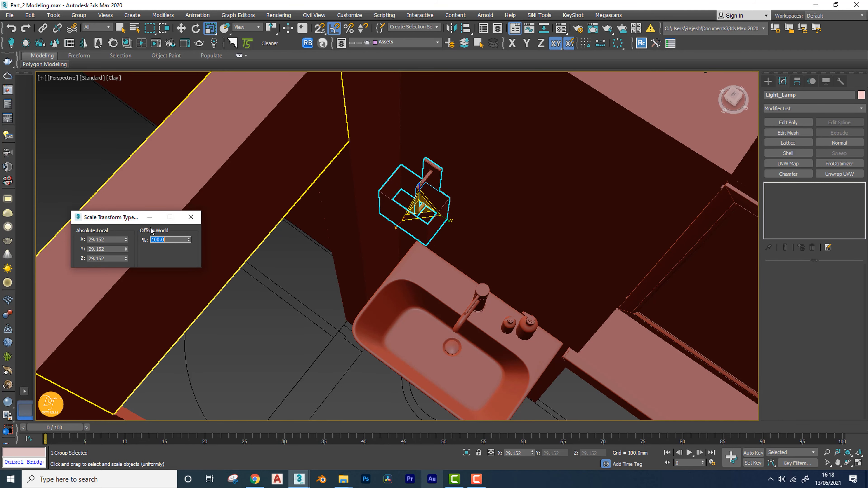
{"action": "left_click", "coordinate": [183, 218]}
Move the scaled lamp along X in Top wireframe view so its mount meets the wall, at about 1250.2 mm.
{"action": "middle_click_drag", "start_coordinate": [187, 218], "coordinate": [292, 241], "text": "alt"}
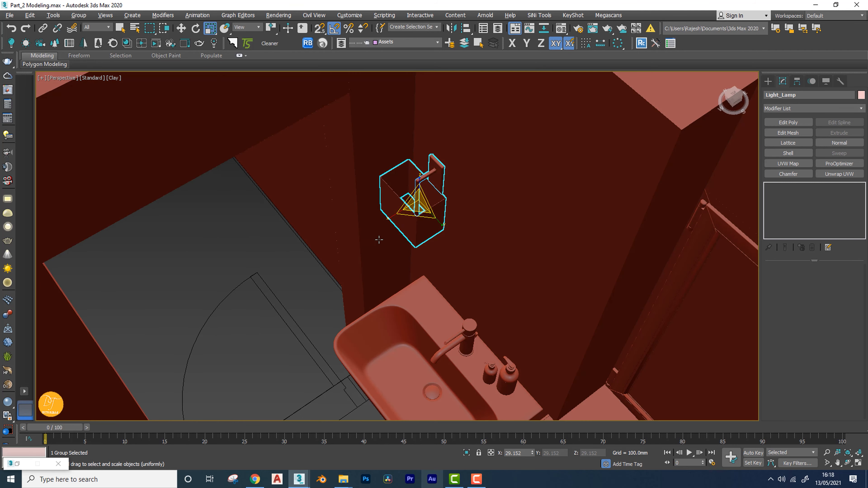
{"action": "key", "text": "t"}
{"action": "key", "text": "F3"}
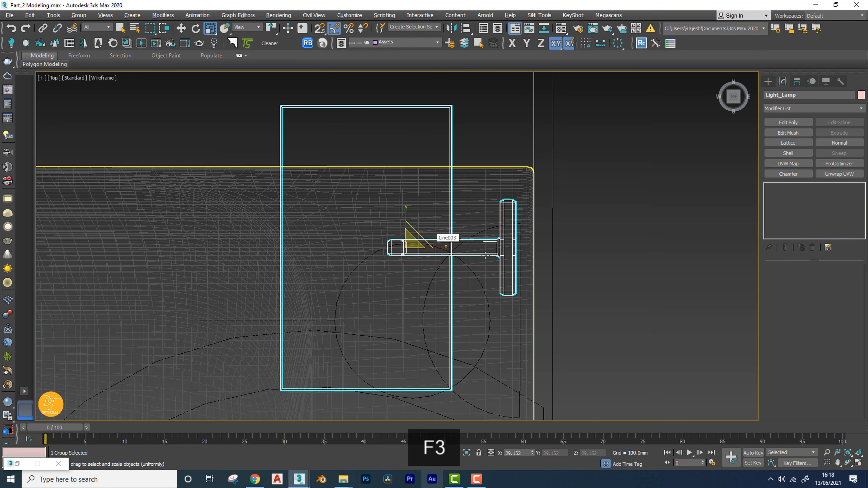
{"action": "key", "text": "w"}
{"action": "middle_click_drag", "start_coordinate": [476, 248], "coordinate": [437, 244]}
{"action": "left_click_drag", "start_coordinate": [386, 245], "coordinate": [409, 253]}
{"action": "scroll", "coordinate": [409, 253], "scroll_direction": "down", "scroll_amount": 8}
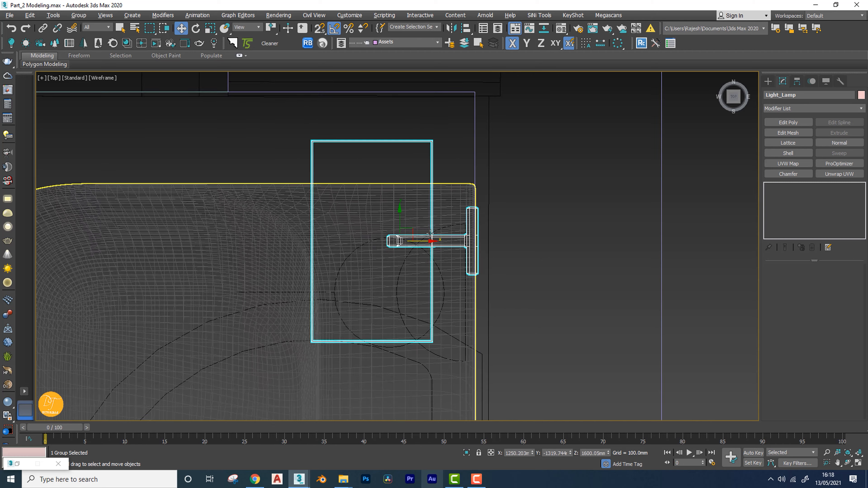
Inspect the wall lamp and its mount against the wall from several angles in shaded Perspective view.
{"action": "scroll", "coordinate": [466, 274], "scroll_direction": "up", "scroll_amount": 2}
{"action": "key", "text": "p"}
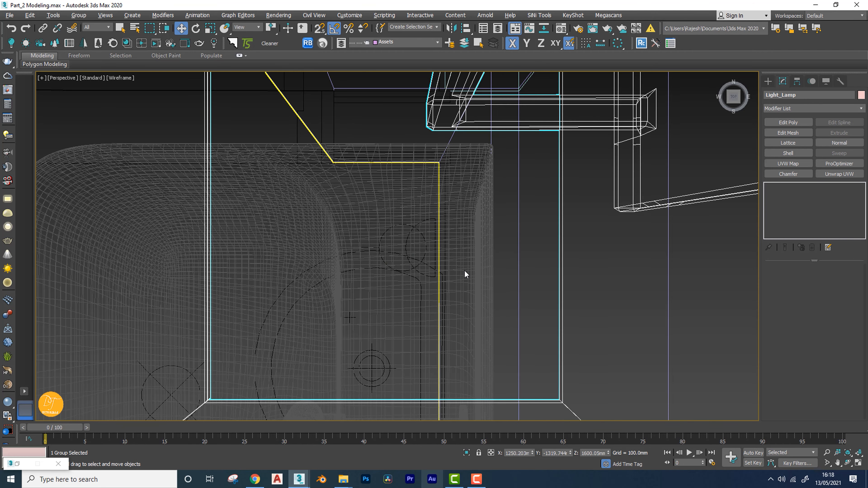
{"action": "key", "text": "z"}
{"action": "scroll", "coordinate": [465, 274], "scroll_direction": "down", "scroll_amount": 4}
{"action": "mouse_move", "coordinate": [466, 274]}
{"action": "middle_mouse_down", "text": "alt"}
{"action": "mouse_move", "coordinate": [519, 228]}
{"action": "mouse_move", "coordinate": [500, 238]}
{"action": "mouse_move", "coordinate": [519, 232]}
{"action": "mouse_move", "coordinate": [518, 242]}
{"action": "mouse_move", "coordinate": [479, 285]}
{"action": "mouse_move", "coordinate": [457, 226]}
{"action": "mouse_move", "coordinate": [480, 219]}
{"action": "mouse_move", "coordinate": [473, 223]}
{"action": "middle_mouse_up", "text": "alt"}
{"action": "scroll", "coordinate": [520, 228], "scroll_direction": "down", "scroll_amount": 3}
{"action": "key", "text": "F3"}
{"action": "scroll", "coordinate": [477, 245], "scroll_direction": "up", "scroll_amount": 5}
{"action": "scroll", "coordinate": [454, 244], "scroll_direction": "up", "scroll_amount": 5}
{"action": "scroll", "coordinate": [466, 242], "scroll_direction": "down", "scroll_amount": 5}
{"action": "scroll", "coordinate": [484, 229], "scroll_direction": "down", "scroll_amount": 3}
{"action": "scroll", "coordinate": [491, 208], "scroll_direction": "up", "scroll_amount": 5}
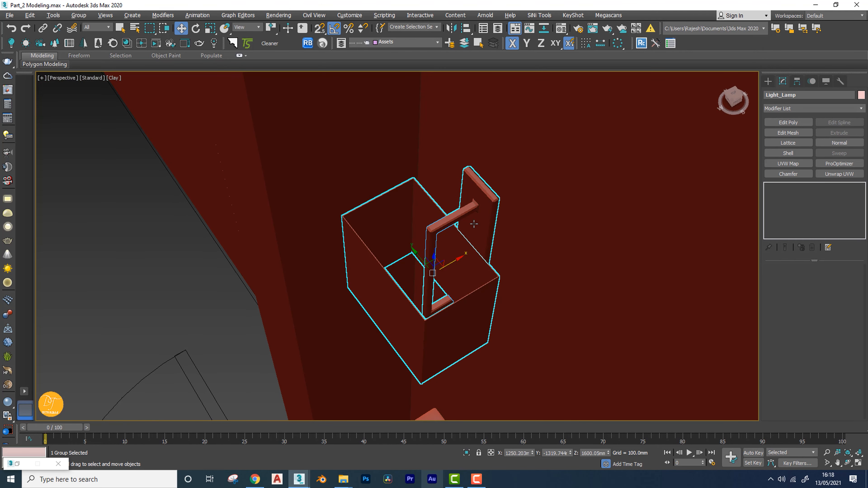
Try raising the wall lamp about 63 mm along Z above the washbasin, and undo the move.
{"action": "scroll", "coordinate": [479, 261], "scroll_direction": "down", "scroll_amount": 6}
{"action": "middle_click_drag", "start_coordinate": [480, 261], "coordinate": [437, 231], "text": "alt"}
{"action": "scroll", "coordinate": [421, 218], "scroll_direction": "down", "scroll_amount": 8}
{"action": "scroll", "coordinate": [438, 250], "scroll_direction": "up", "scroll_amount": 10}
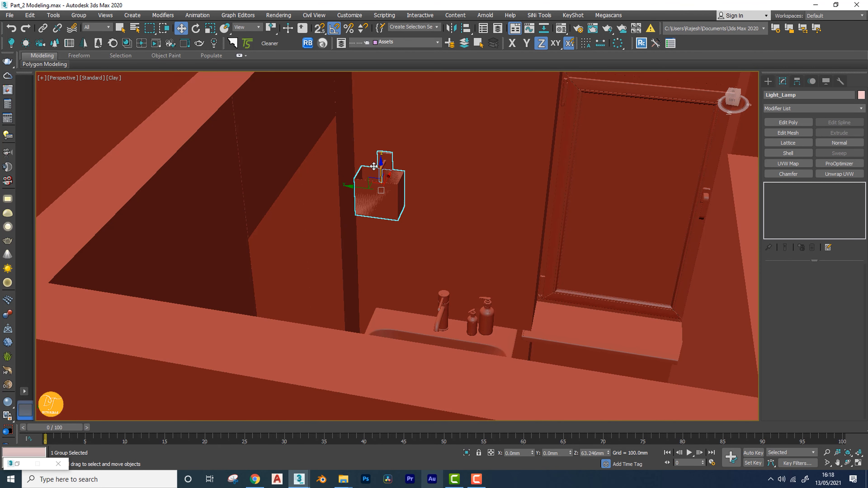
{"action": "key", "text": "ctrl+z"}
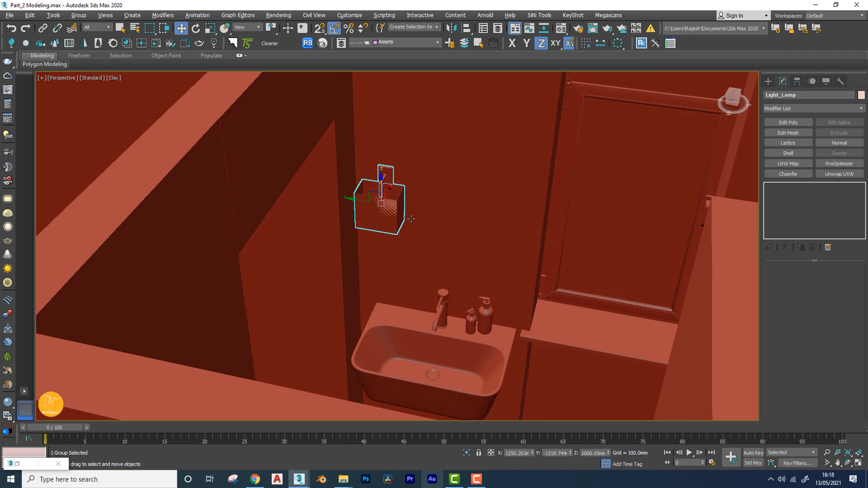
Select the wall header above the bathroom doorway and show it in Top wireframe view.
{"action": "scroll", "coordinate": [228, 159], "scroll_direction": "up", "scroll_amount": 4}
{"action": "middle_click_drag", "start_coordinate": [209, 119], "coordinate": [216, 192]}
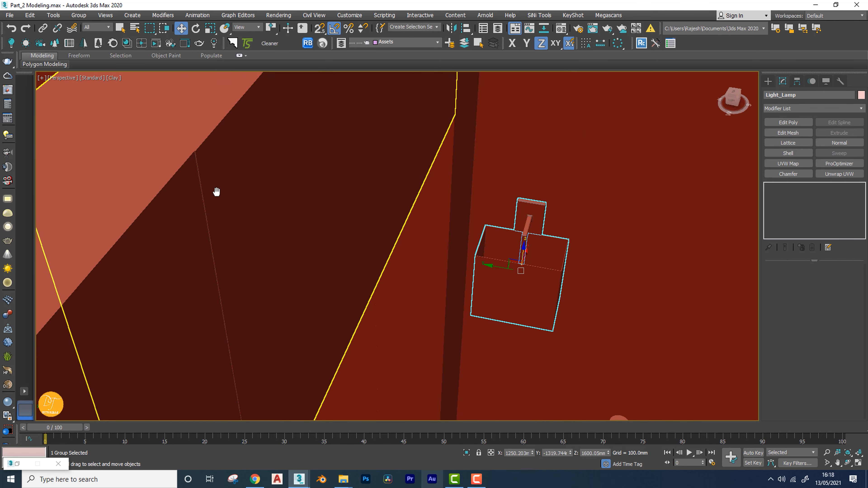
{"action": "left_click", "coordinate": [218, 155]}
{"action": "scroll", "coordinate": [227, 158], "scroll_direction": "down", "scroll_amount": 7}
{"action": "middle_click_drag", "start_coordinate": [227, 159], "coordinate": [209, 205], "text": "alt"}
{"action": "key", "text": "t"}
{"action": "key", "text": "z"}
{"action": "key", "text": "F3"}
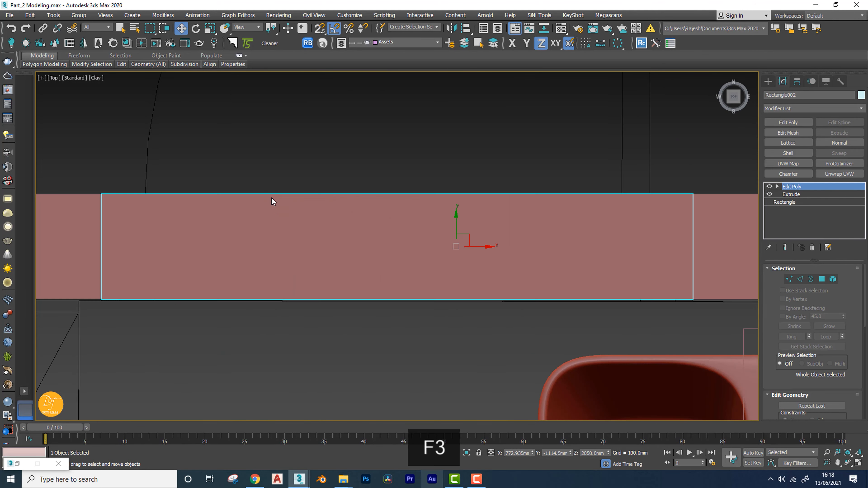
Examine both ends and the lower edge of the door header against the adjoining wall lines.
{"action": "middle_click_drag", "start_coordinate": [228, 236], "coordinate": [348, 222]}
{"action": "scroll", "coordinate": [228, 289], "scroll_direction": "up", "scroll_amount": 6}
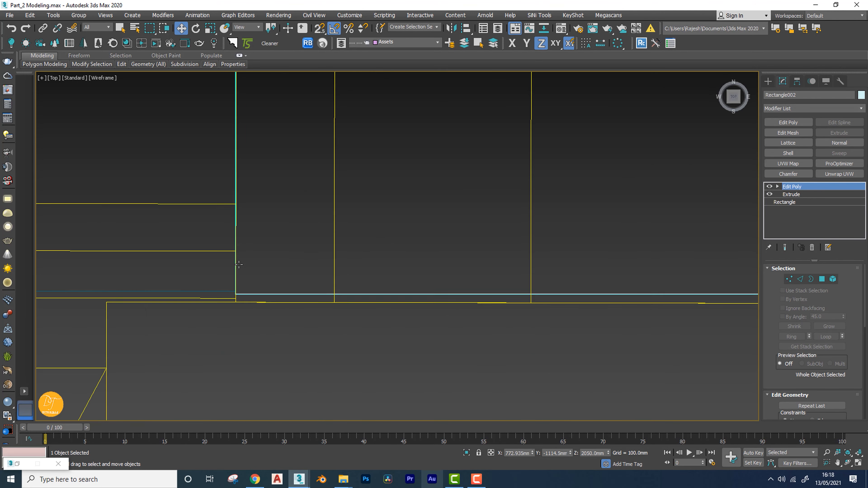
{"action": "scroll", "coordinate": [241, 278], "scroll_direction": "down", "scroll_amount": 3}
{"action": "middle_click_drag", "start_coordinate": [604, 310], "coordinate": [184, 318]}
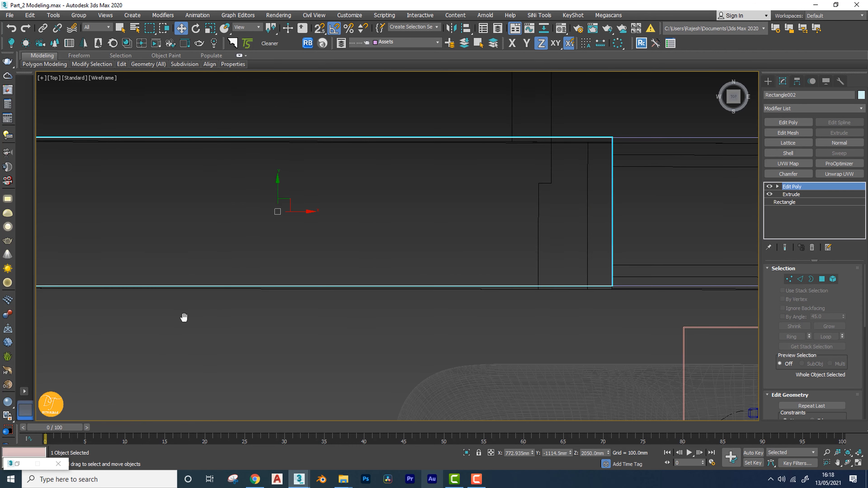
{"action": "scroll", "coordinate": [557, 290], "scroll_direction": "up", "scroll_amount": 5}
{"action": "middle_click_drag", "start_coordinate": [366, 296], "coordinate": [490, 311]}
{"action": "scroll", "coordinate": [491, 311], "scroll_direction": "down", "scroll_amount": 8}
{"action": "middle_click_drag", "start_coordinate": [372, 309], "coordinate": [663, 264]}
{"action": "scroll", "coordinate": [455, 269], "scroll_direction": "up", "scroll_amount": 6}
Move the two inner corner vertices of the bathroom wall outline along Y, snapping them to the door header's lower edge.
{"action": "left_click", "coordinate": [455, 268]}
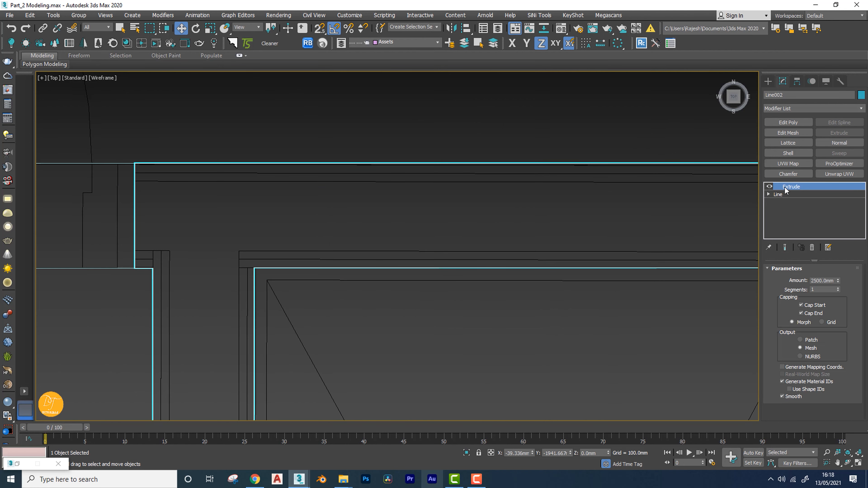
{"action": "left_click", "coordinate": [789, 202]}
{"action": "middle_click_drag", "start_coordinate": [308, 279], "coordinate": [226, 252]}
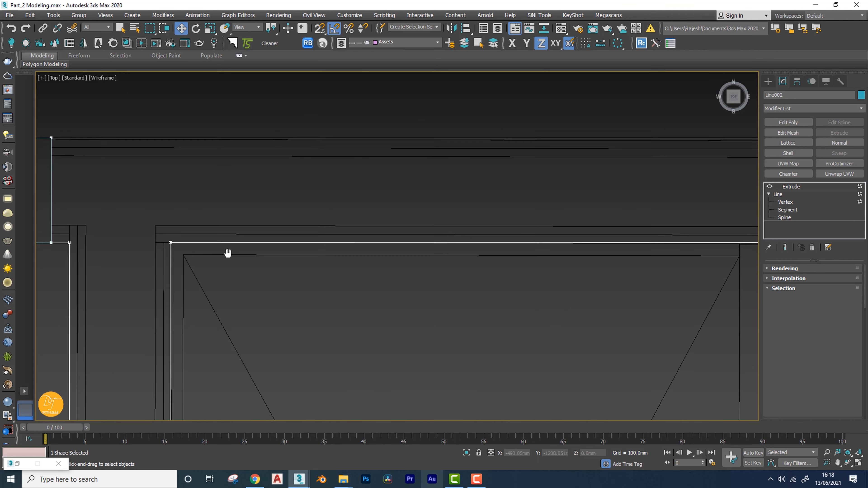
{"action": "scroll", "coordinate": [226, 252], "scroll_direction": "down", "scroll_amount": 4}
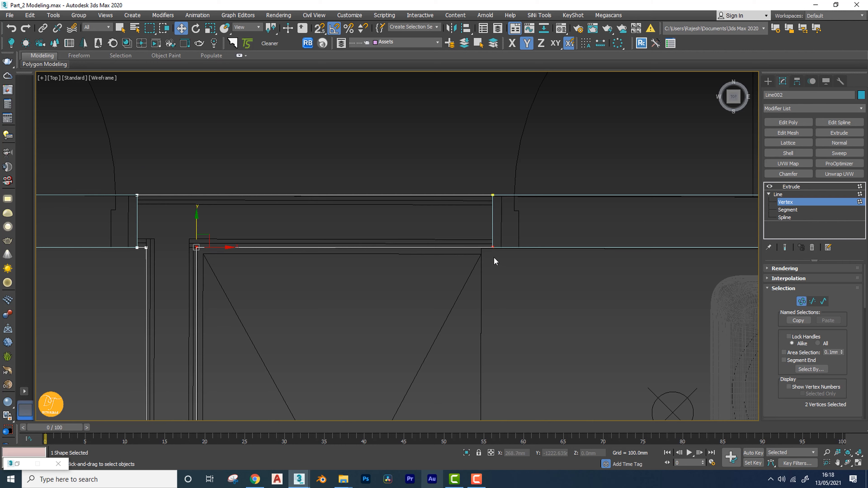
{"action": "scroll", "coordinate": [495, 262], "scroll_direction": "up", "scroll_amount": 5}
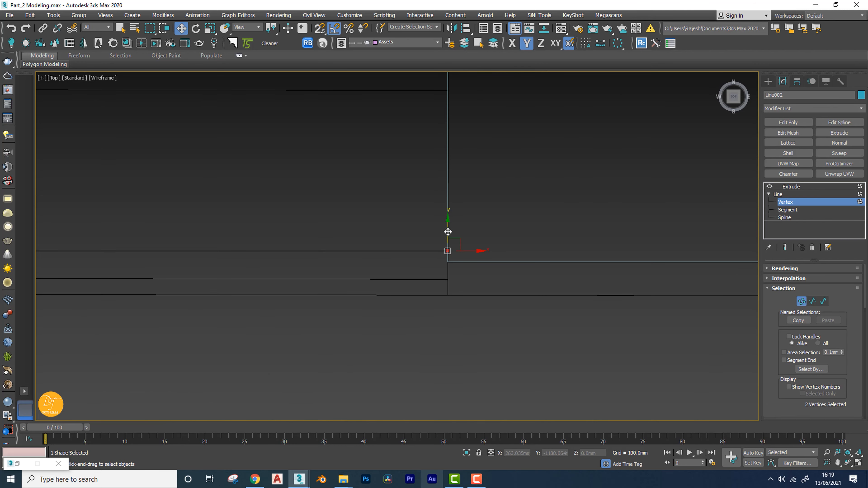
{"action": "left_click_drag", "start_coordinate": [448, 232], "coordinate": [448, 268]}
{"action": "key", "text": "s"}
{"action": "scroll", "coordinate": [484, 279], "scroll_direction": "down", "scroll_amount": 8}
{"action": "scroll", "coordinate": [492, 314], "scroll_direction": "down", "scroll_amount": 4}
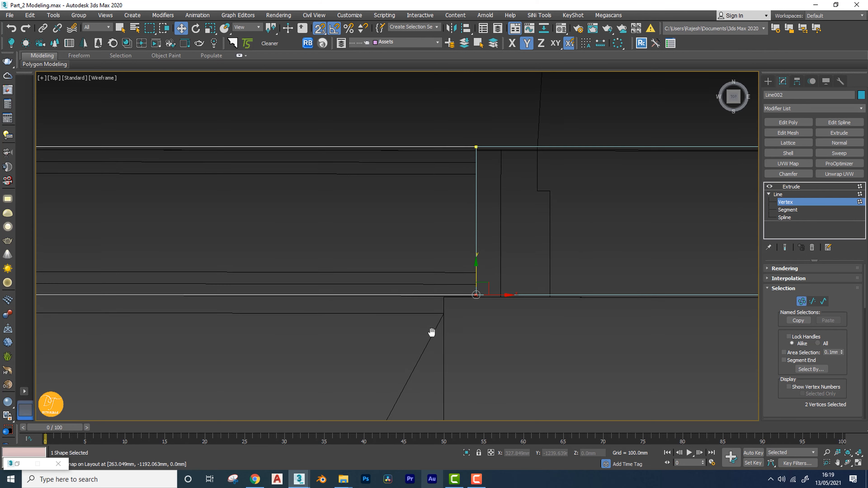
Return the bathroom wall to its Extrude level, check it in shaded Perspective view and clear the selection.
{"action": "key", "text": "p"}
{"action": "middle_click_drag", "start_coordinate": [492, 339], "coordinate": [440, 328], "text": "alt"}
{"action": "key", "text": "F3"}
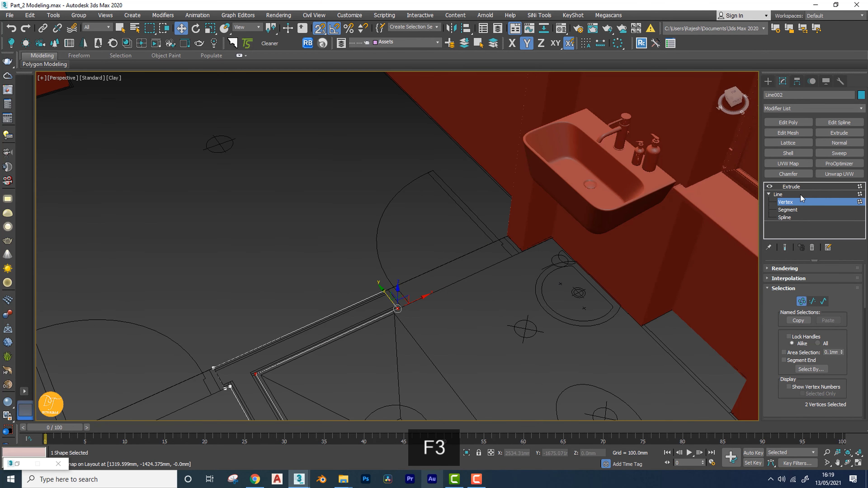
{"action": "left_click", "coordinate": [791, 187]}
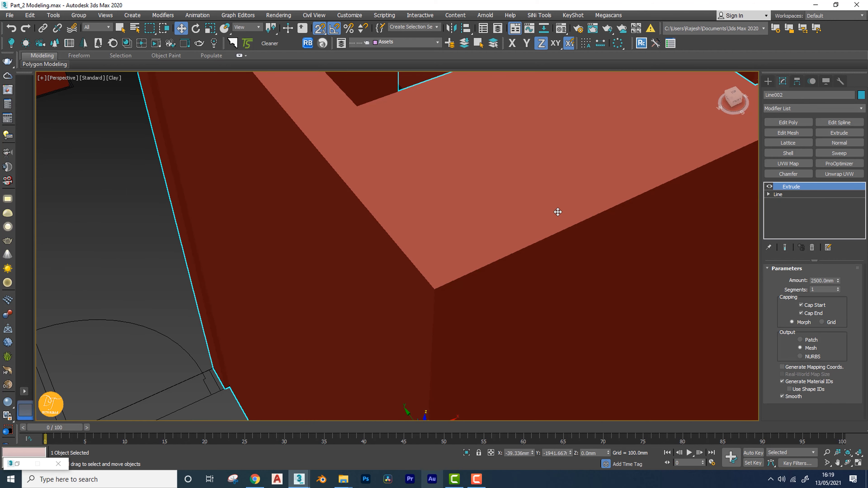
{"action": "scroll", "coordinate": [558, 212], "scroll_direction": "down", "scroll_amount": 10}
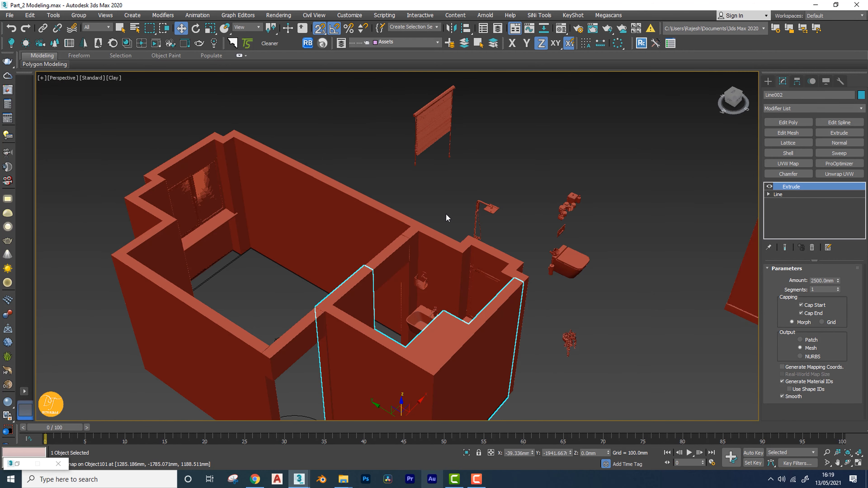
{"action": "left_click", "coordinate": [446, 215]}
Select the toilet among the imported models standing outside the apartment.
{"action": "middle_click_drag", "start_coordinate": [497, 296], "coordinate": [437, 239]}
{"action": "middle_click_drag", "start_coordinate": [438, 279], "coordinate": [495, 301], "text": "alt"}
{"action": "mouse_move", "coordinate": [435, 295]}
{"action": "middle_mouse_down", "text": "alt"}
{"action": "mouse_move", "coordinate": [480, 278]}
{"action": "mouse_move", "coordinate": [428, 278]}
{"action": "mouse_move", "coordinate": [427, 287]}
{"action": "middle_mouse_up", "text": "alt"}
{"action": "middle_click_drag", "start_coordinate": [463, 176], "coordinate": [440, 274]}
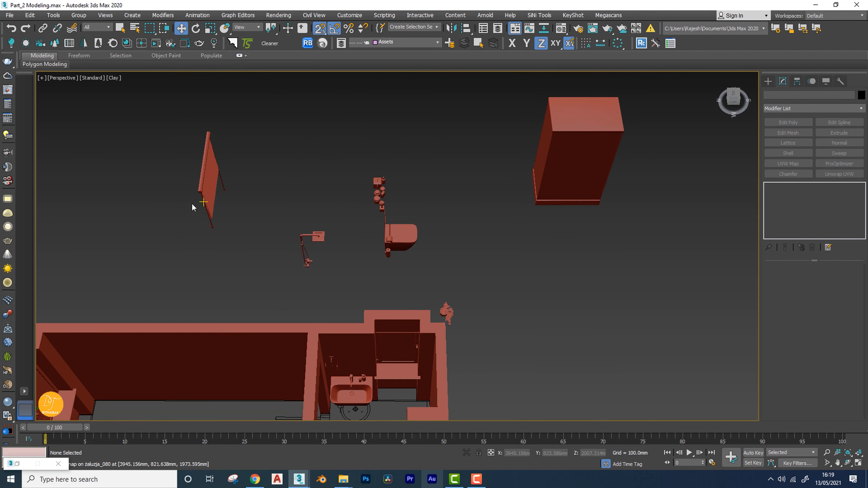
{"action": "left_click", "coordinate": [211, 179]}
{"action": "middle_click_drag", "start_coordinate": [211, 179], "coordinate": [224, 311], "text": "alt"}
{"action": "left_click", "coordinate": [178, 283]}
{"action": "key", "text": "z"}
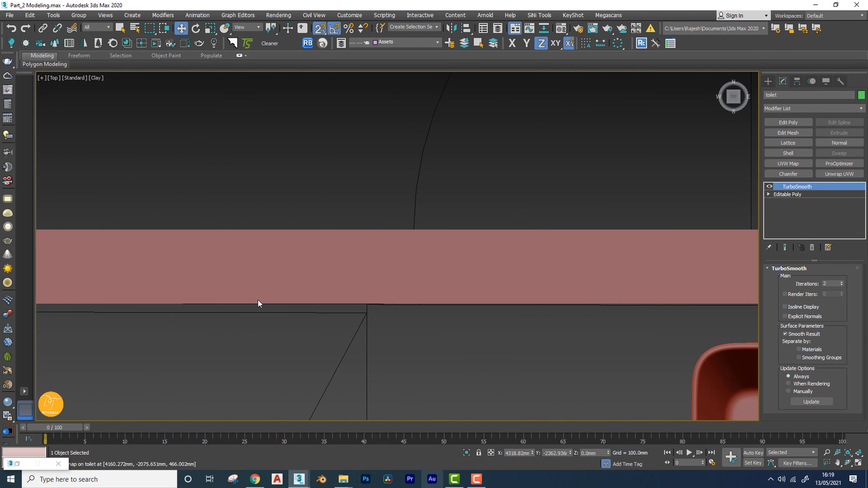
In wireframe, add the paper rail and wall-mounted fittings to the toilet selection, leaving out the group of decorative accessories.
{"action": "key", "text": "t"}
{"action": "key", "text": "F3"}
{"action": "scroll", "coordinate": [258, 299], "scroll_direction": "down", "scroll_amount": 5}
{"action": "scroll", "coordinate": [323, 294], "scroll_direction": "down", "scroll_amount": 2}
{"action": "middle_click_drag", "start_coordinate": [323, 294], "coordinate": [506, 258]}
{"action": "scroll", "coordinate": [529, 229], "scroll_direction": "up", "scroll_amount": 4}
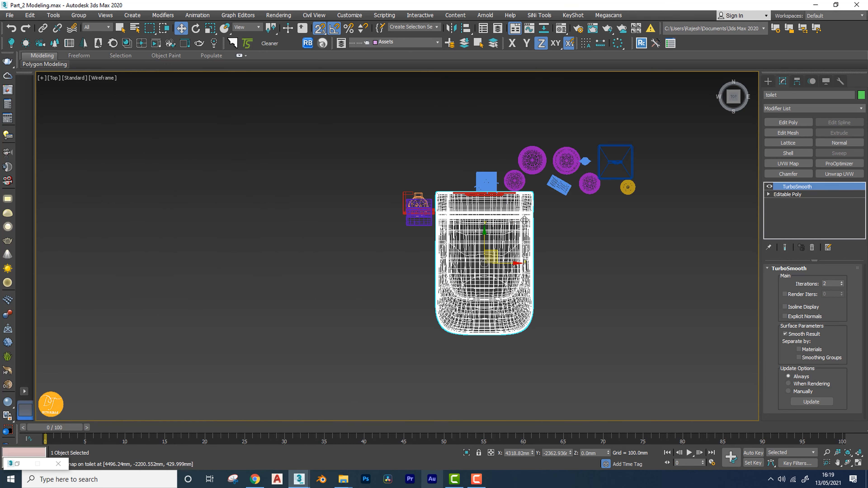
{"action": "left_click_drag", "start_coordinate": [485, 203], "coordinate": [490, 209], "text": "ctrl"}
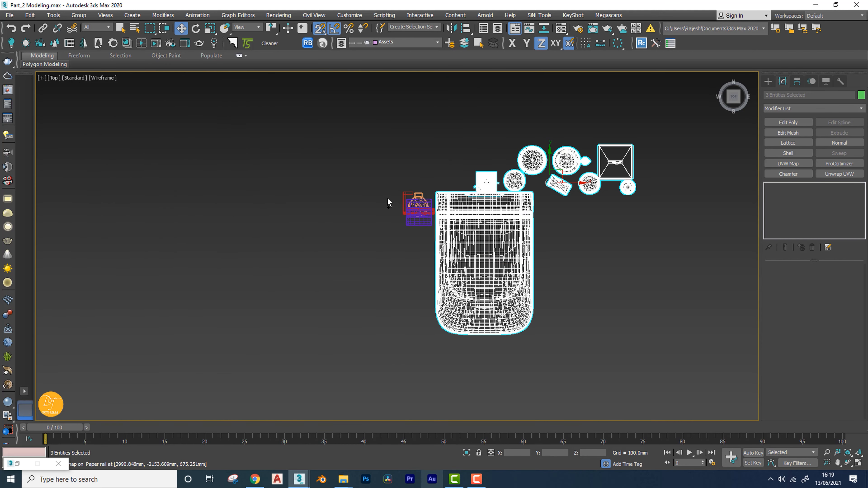
{"action": "left_click_drag", "start_coordinate": [449, 256], "coordinate": [449, 257], "text": "ctrl"}
{"action": "middle_click_drag", "start_coordinate": [498, 296], "coordinate": [509, 279], "text": "alt"}
{"action": "scroll", "coordinate": [503, 232], "scroll_direction": "up", "scroll_amount": 1}
{"action": "left_click_drag", "start_coordinate": [665, 235], "coordinate": [665, 236], "text": "alt"}
{"action": "scroll", "coordinate": [522, 261], "scroll_direction": "down", "scroll_amount": 3}
{"action": "middle_click_drag", "start_coordinate": [522, 260], "coordinate": [495, 331], "text": "alt"}
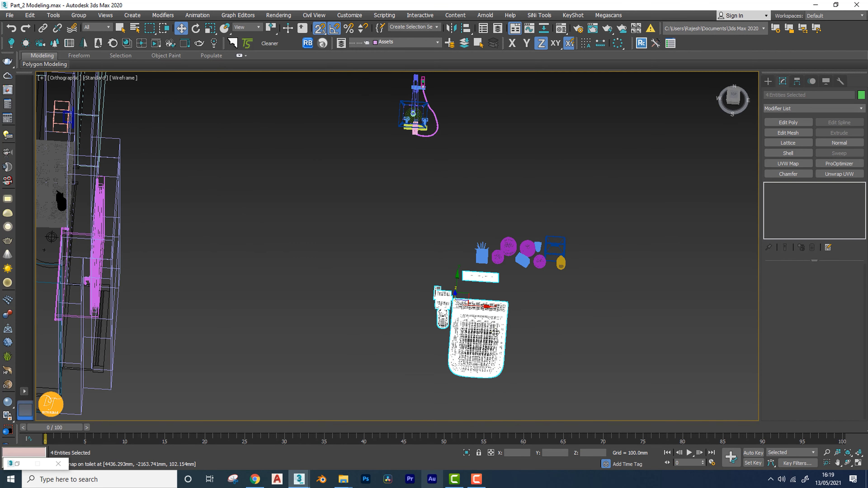
Move the toilet set into the bathroom in Top view and rotate it 180 degrees about Z.
{"action": "key", "text": "t"}
{"action": "scroll", "coordinate": [438, 252], "scroll_direction": "down", "scroll_amount": 6}
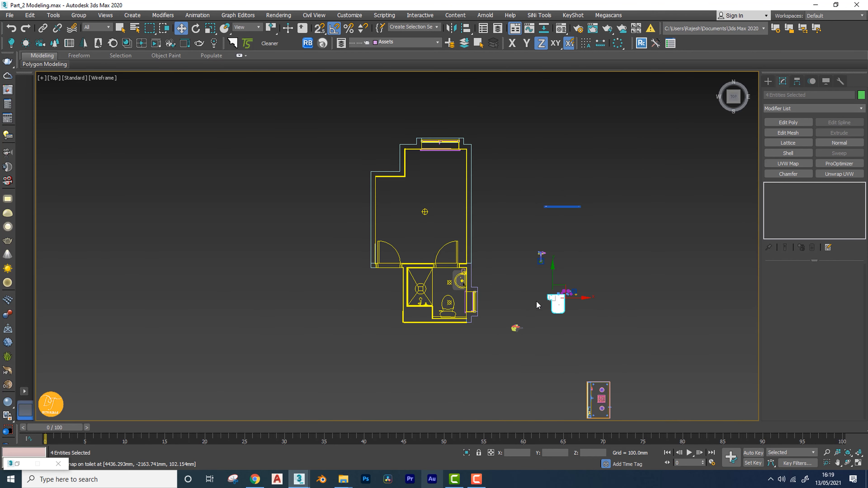
{"action": "left_click_drag", "start_coordinate": [581, 297], "coordinate": [458, 298]}
{"action": "scroll", "coordinate": [443, 306], "scroll_direction": "up", "scroll_amount": 5}
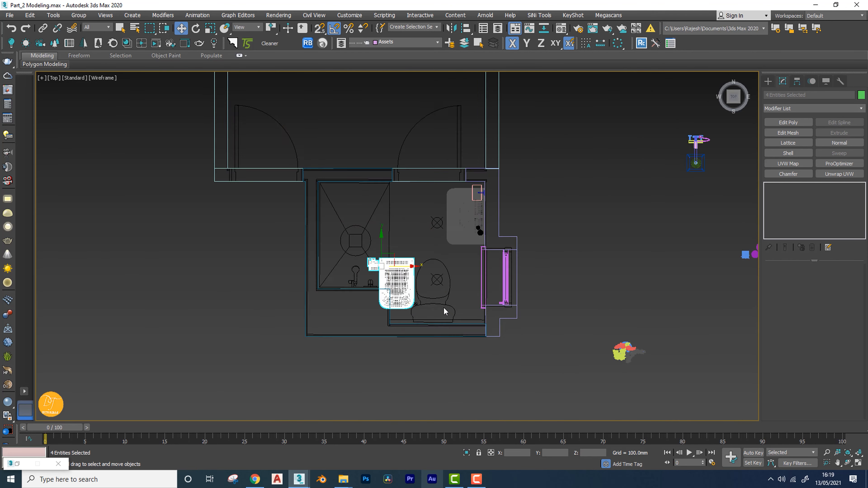
{"action": "scroll", "coordinate": [443, 307], "scroll_direction": "up", "scroll_amount": 4}
{"action": "key", "text": "e"}
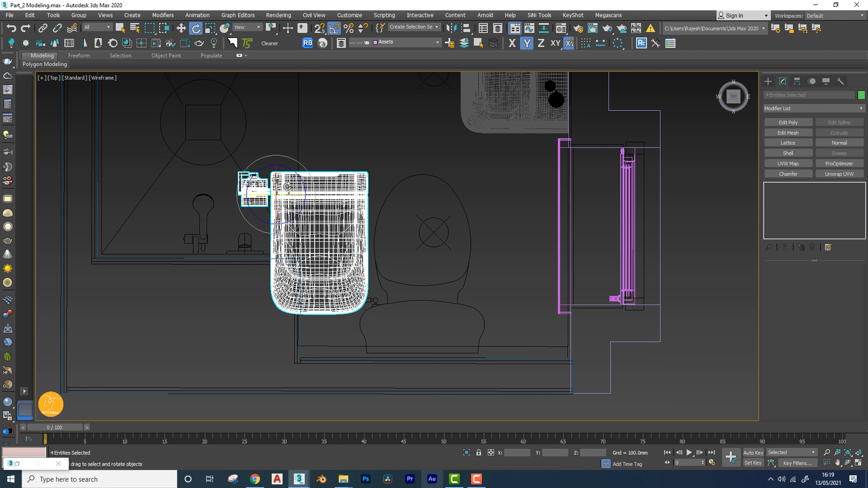
{"action": "left_click_drag", "start_coordinate": [293, 169], "coordinate": [379, 176]}
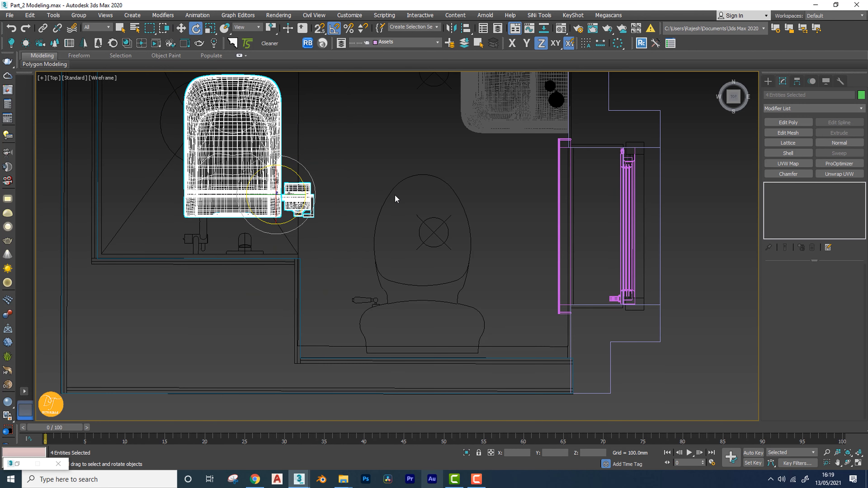
Place the toilet set over the layout's toilet symbol, shift it along X outside the window wall and deselect it.
{"action": "key", "text": "w"}
{"action": "left_click_drag", "start_coordinate": [289, 185], "coordinate": [477, 253]}
{"action": "middle_click_drag", "start_coordinate": [478, 343], "coordinate": [468, 285]}
{"action": "scroll", "coordinate": [456, 309], "scroll_direction": "down", "scroll_amount": 5}
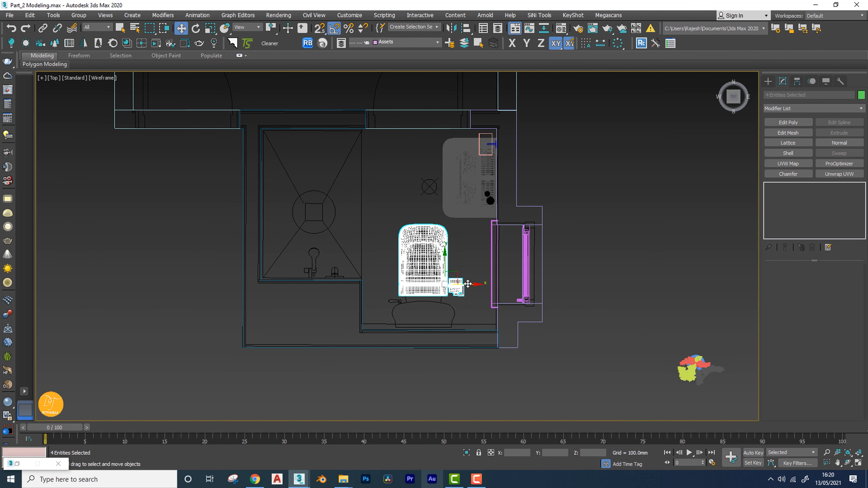
{"action": "left_click_drag", "start_coordinate": [468, 283], "coordinate": [666, 285]}
{"action": "left_click", "coordinate": [639, 320]}
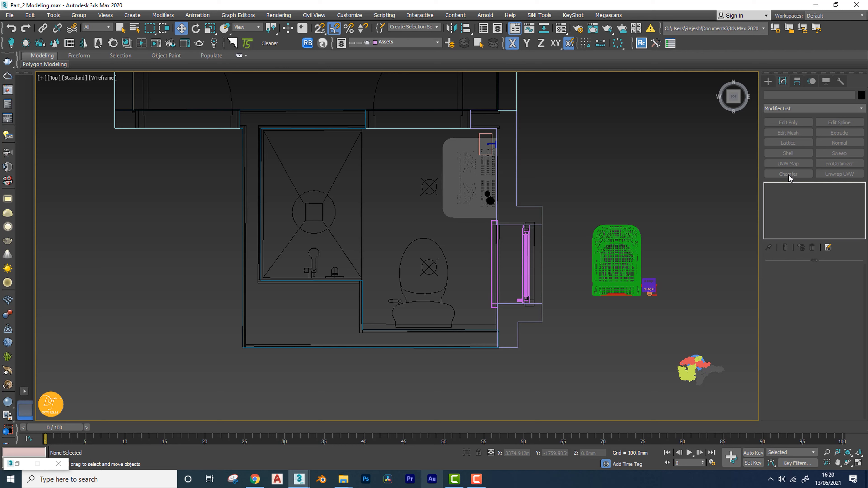
Draw a rectangle about 1100.6 mm wide across the wall behind the toilet symbol, and set its length to 200 mm.
{"action": "left_click", "coordinate": [769, 80]}
{"action": "left_click", "coordinate": [778, 95]}
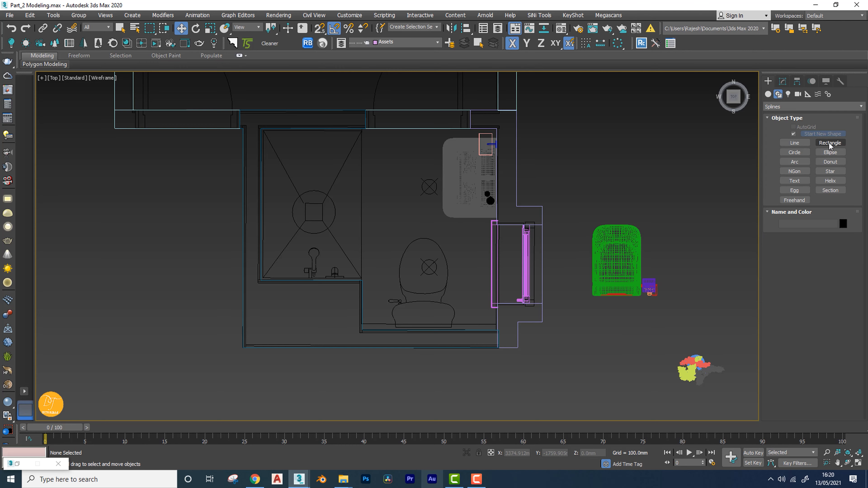
{"action": "left_click", "coordinate": [830, 143]}
{"action": "middle_click_drag", "start_coordinate": [370, 287], "coordinate": [370, 286]}
{"action": "scroll", "coordinate": [369, 298], "scroll_direction": "up", "scroll_amount": 4}
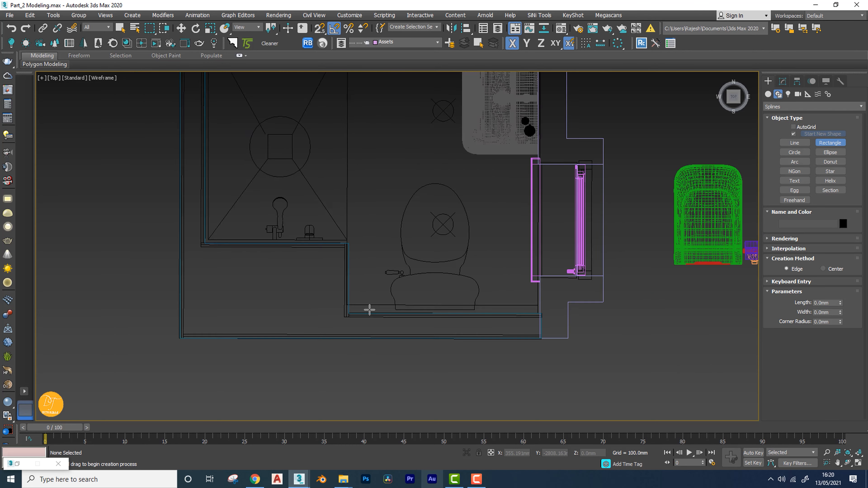
{"action": "scroll", "coordinate": [358, 313], "scroll_direction": "up", "scroll_amount": 2}
{"action": "left_click_drag", "start_coordinate": [310, 329], "coordinate": [579, 275]}
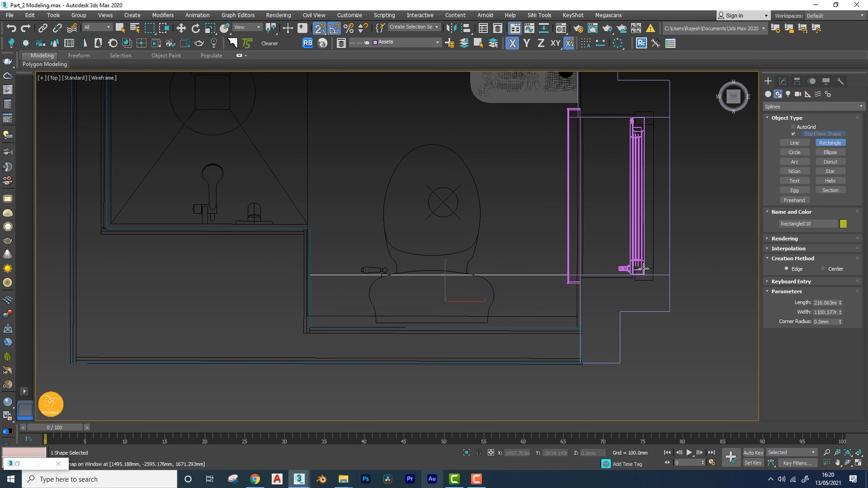
{"action": "right_click", "coordinate": [703, 254]}
{"action": "left_click", "coordinate": [783, 81]}
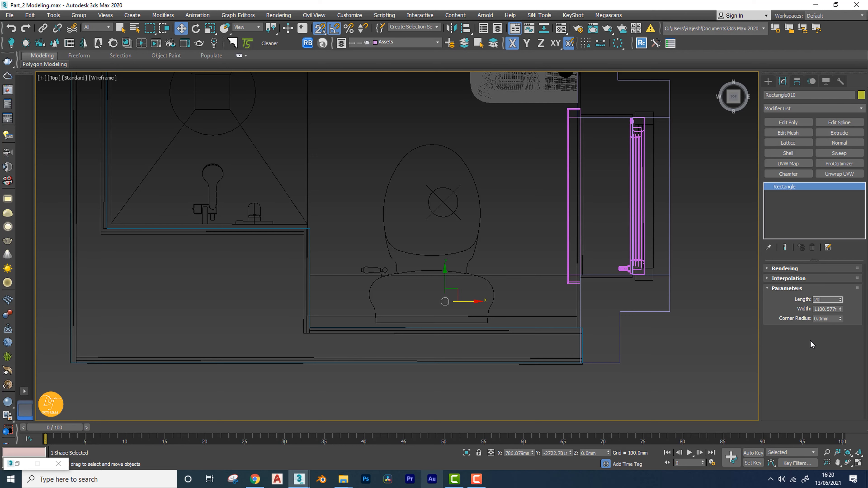
{"action": "key", "text": "Return"}
Move the rectangle along Y so its lower edge meets the bathroom's back wall, at about Y -2730.8 mm.
{"action": "scroll", "coordinate": [289, 334], "scroll_direction": "up", "scroll_amount": 4}
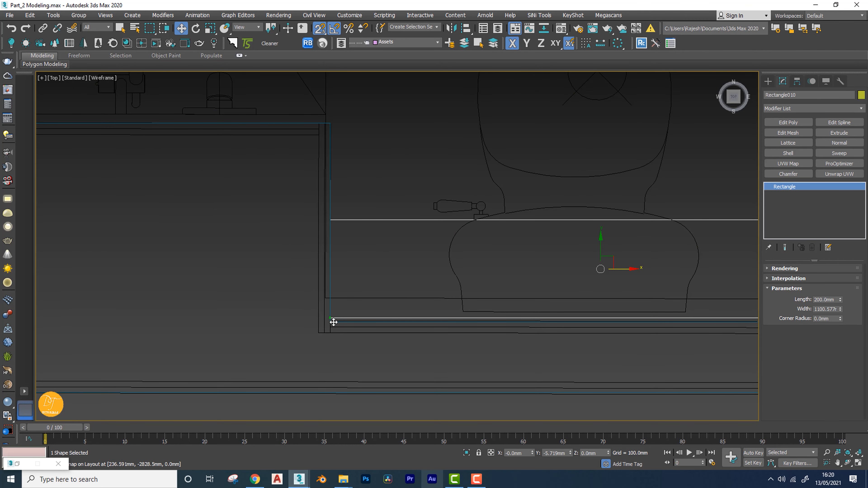
{"action": "scroll", "coordinate": [344, 317], "scroll_direction": "up", "scroll_amount": 5}
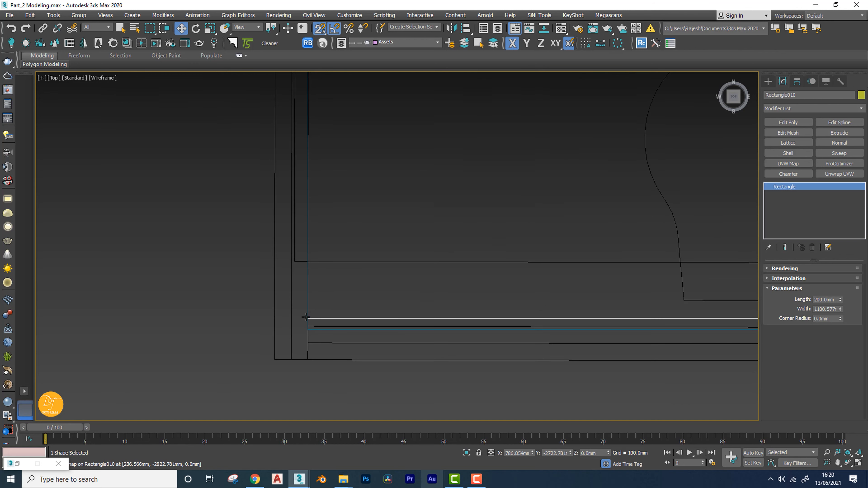
{"action": "key", "text": "s"}
{"action": "left_click_drag", "start_coordinate": [345, 329], "coordinate": [320, 330]}
{"action": "key", "text": "ctrl+z"}
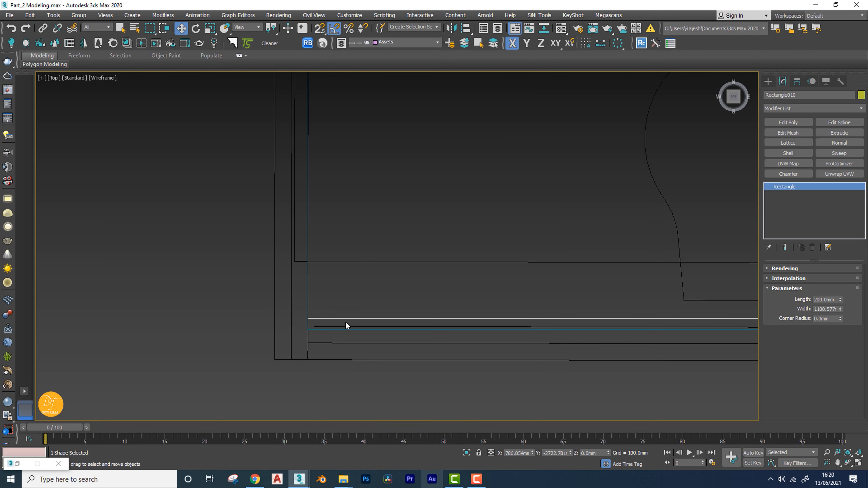
{"action": "scroll", "coordinate": [390, 294], "scroll_direction": "down", "scroll_amount": 8}
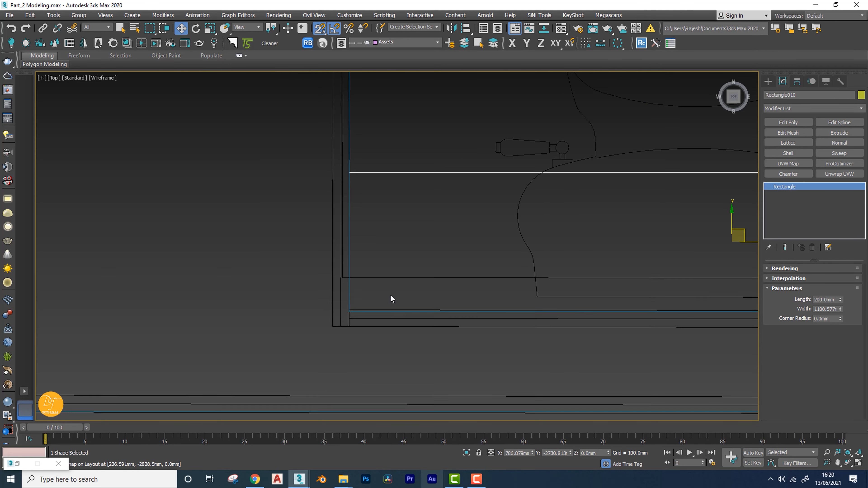
Extrude the rectangle behind the toilet symbol by 980 mm to form the backing wall.
{"action": "key", "text": "p"}
{"action": "mouse_move", "coordinate": [369, 334]}
{"action": "middle_mouse_down", "text": "alt"}
{"action": "mouse_move", "coordinate": [384, 287]}
{"action": "mouse_move", "coordinate": [494, 266]}
{"action": "mouse_move", "coordinate": [474, 294]}
{"action": "mouse_move", "coordinate": [450, 254]}
{"action": "mouse_move", "coordinate": [437, 293]}
{"action": "middle_mouse_up", "text": "alt"}
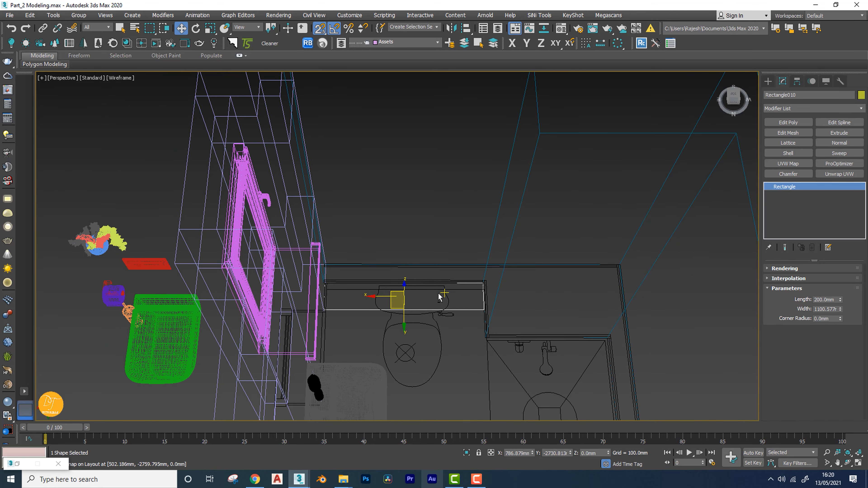
{"action": "key", "text": "F3"}
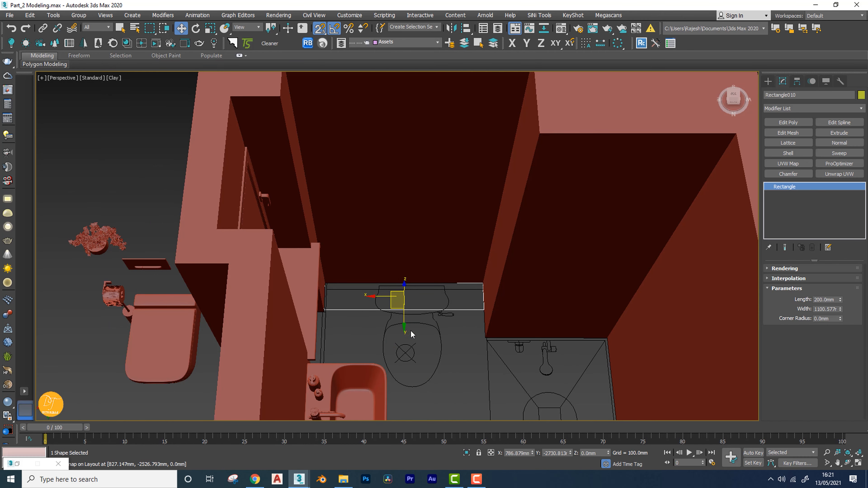
{"action": "mouse_move", "coordinate": [415, 343]}
{"action": "middle_mouse_down", "text": "alt"}
{"action": "mouse_move", "coordinate": [418, 321]}
{"action": "mouse_move", "coordinate": [411, 350]}
{"action": "middle_mouse_up", "text": "alt"}
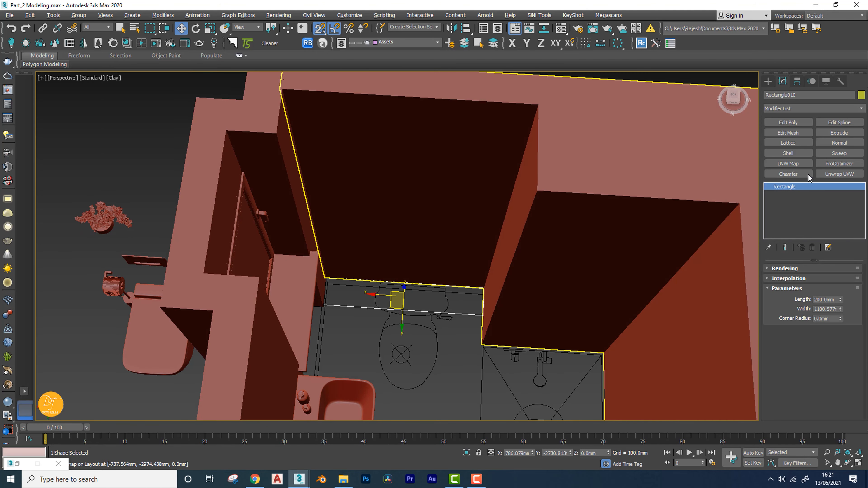
{"action": "left_click", "coordinate": [838, 133]}
{"action": "middle_click_drag", "start_coordinate": [343, 363], "coordinate": [323, 349], "text": "alt"}
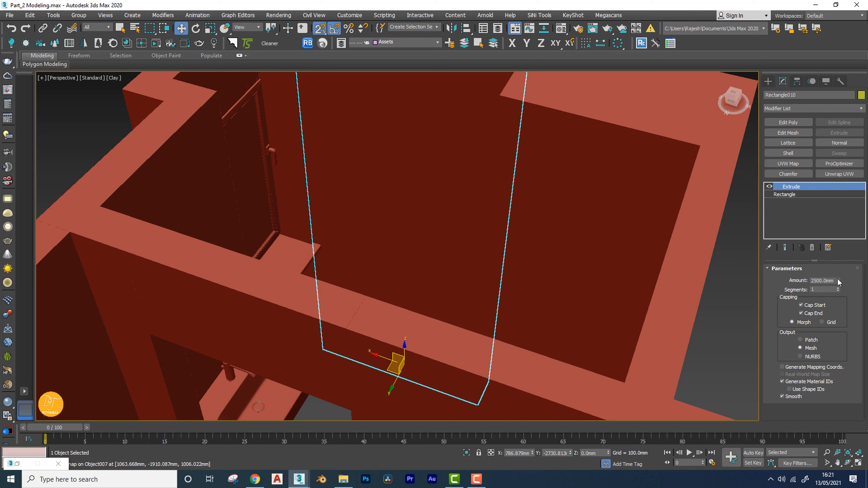
{"action": "type", "text": "980"}
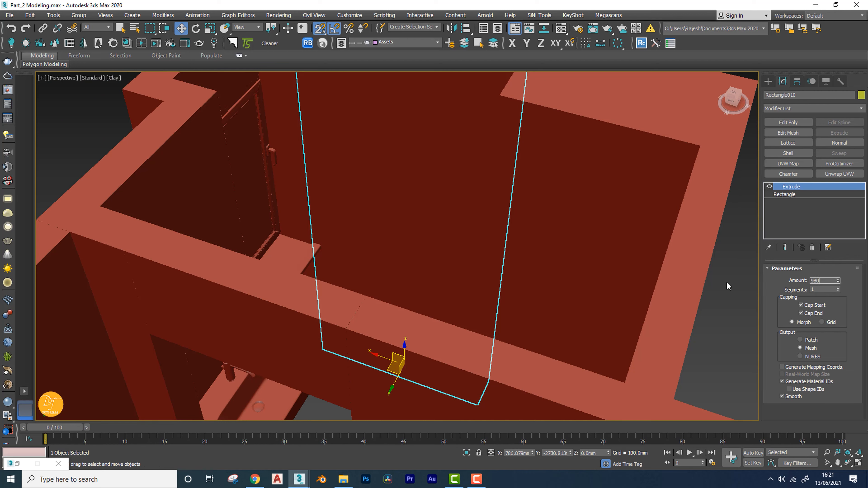
{"action": "key", "text": "Return"}
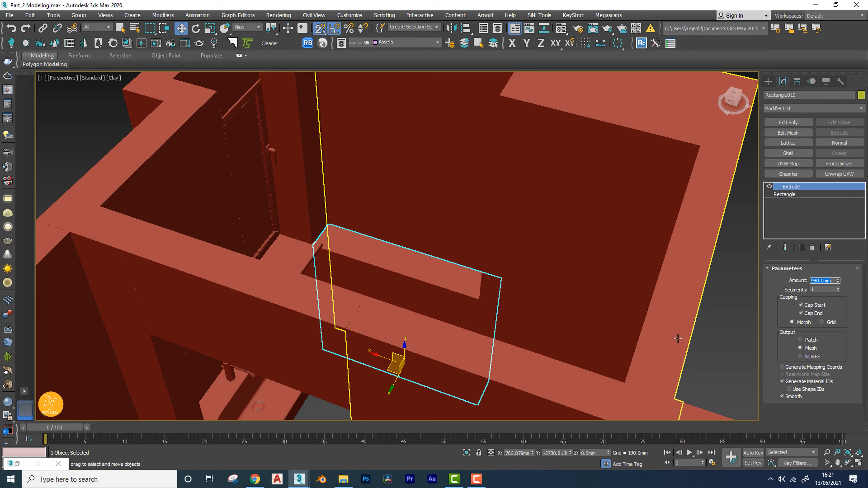
Select the four-part toilet set outside the window wall in Top view and move it along X over the layout's toilet symbol.
{"action": "middle_click_drag", "start_coordinate": [452, 287], "coordinate": [501, 337]}
{"action": "scroll", "coordinate": [488, 305], "scroll_direction": "down", "scroll_amount": 4}
{"action": "middle_click_drag", "start_coordinate": [487, 262], "coordinate": [394, 116]}
{"action": "middle_click_drag", "start_coordinate": [444, 248], "coordinate": [434, 219], "text": "alt"}
{"action": "scroll", "coordinate": [427, 195], "scroll_direction": "down", "scroll_amount": 5}
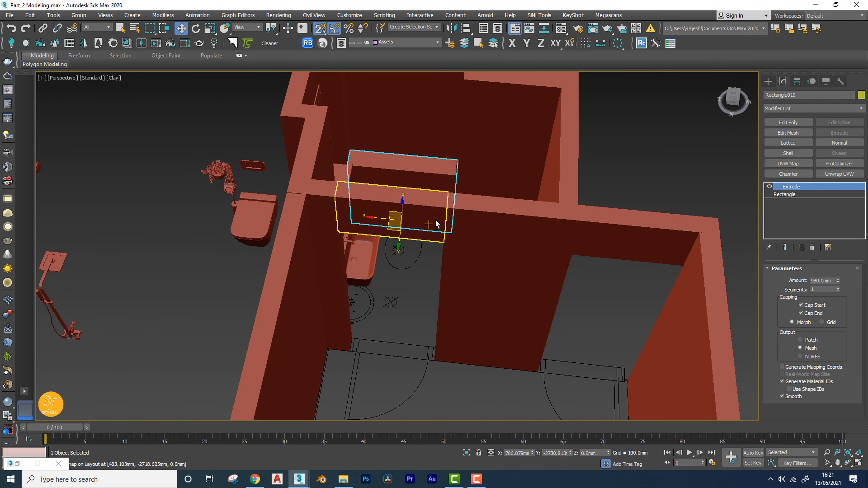
{"action": "key", "text": "t"}
{"action": "key", "text": "F3"}
{"action": "scroll", "coordinate": [444, 238], "scroll_direction": "down", "scroll_amount": 5}
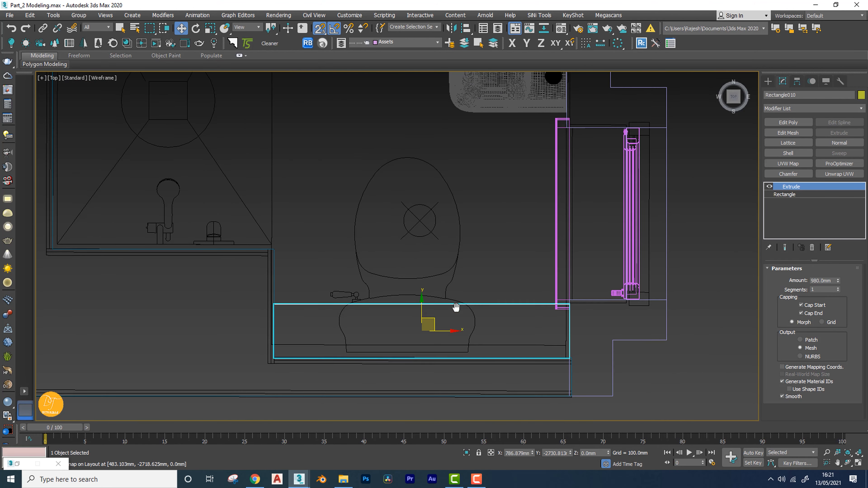
{"action": "left_click", "coordinate": [487, 243]}
{"action": "scroll", "coordinate": [488, 240], "scroll_direction": "down", "scroll_amount": 4}
{"action": "middle_click_drag", "start_coordinate": [739, 229], "coordinate": [597, 270]}
{"action": "middle_click_drag", "start_coordinate": [494, 305], "coordinate": [615, 313]}
{"action": "left_click_drag", "start_coordinate": [609, 202], "coordinate": [479, 325]}
{"action": "left_click_drag", "start_coordinate": [704, 332], "coordinate": [698, 332]}
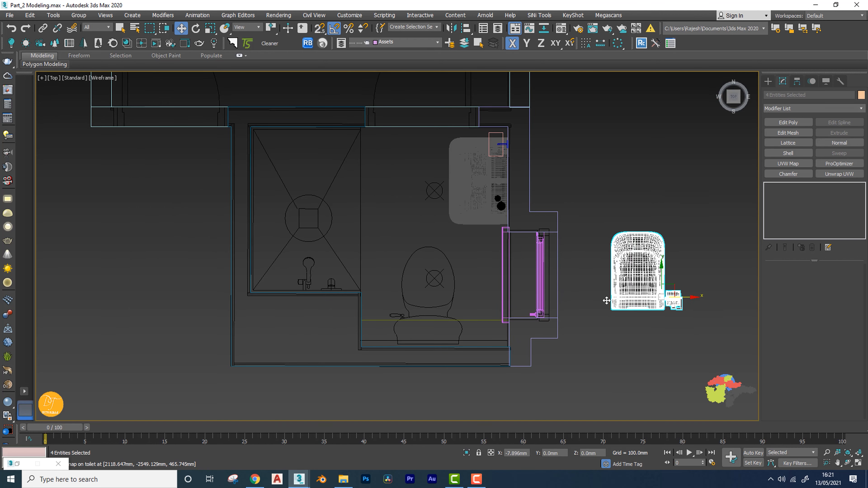
{"action": "left_click_drag", "start_coordinate": [692, 297], "coordinate": [496, 298]}
Move the toilet set along Y until its back meets the backing wall's front face, and shift it slightly along X to fit the symbol.
{"action": "scroll", "coordinate": [444, 311], "scroll_direction": "up", "scroll_amount": 4}
{"action": "middle_click_drag", "start_coordinate": [443, 313], "coordinate": [495, 231]}
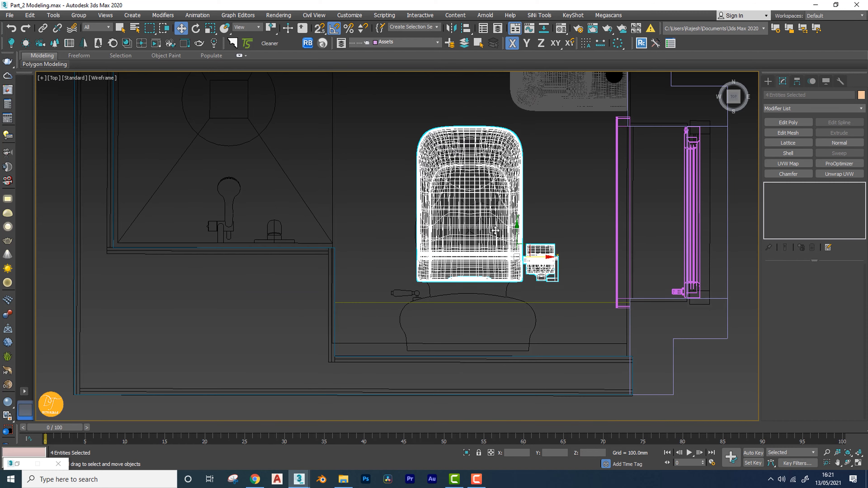
{"action": "left_click_drag", "start_coordinate": [517, 232], "coordinate": [519, 251]}
{"action": "scroll", "coordinate": [518, 252], "scroll_direction": "up", "scroll_amount": 4}
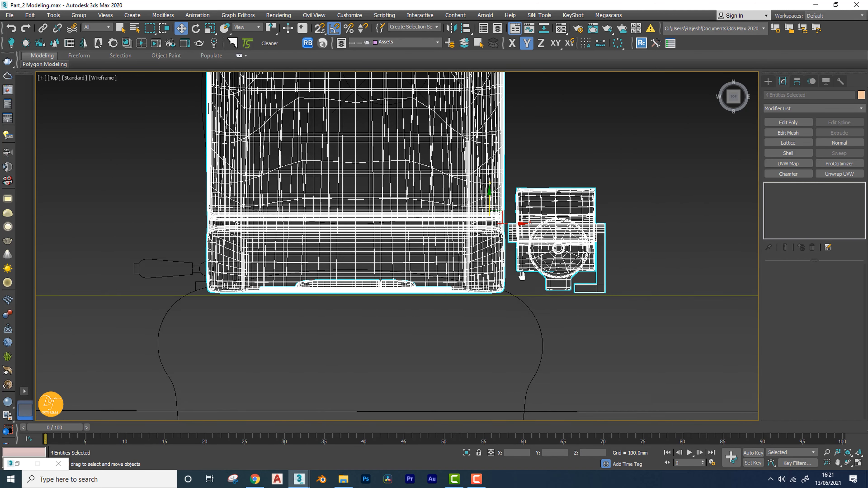
{"action": "left_click_drag", "start_coordinate": [493, 204], "coordinate": [497, 211]}
{"action": "scroll", "coordinate": [441, 262], "scroll_direction": "down", "scroll_amount": 3}
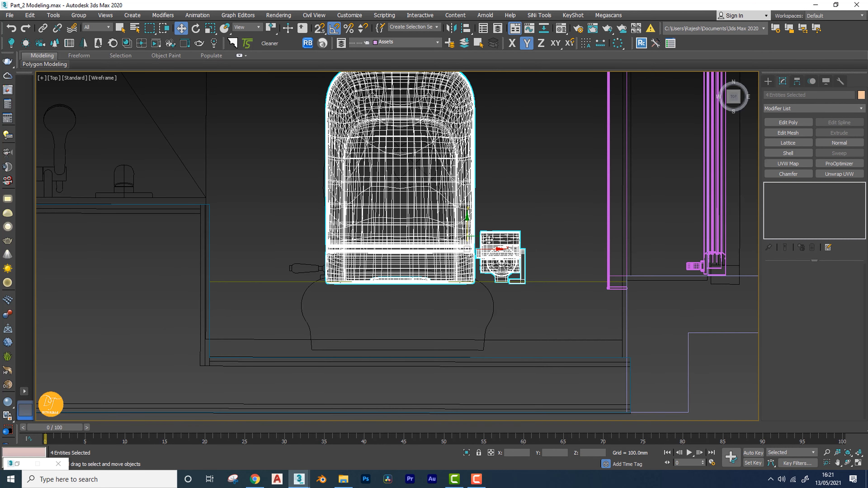
{"action": "left_click_drag", "start_coordinate": [499, 249], "coordinate": [490, 252]}
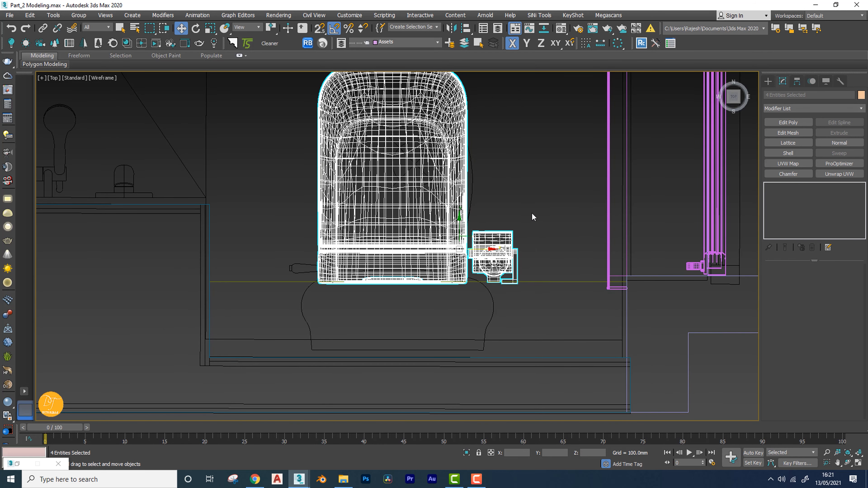
Select the flush plate above the toilet in shaded Perspective view and lower it along Z to about 799.7 mm.
{"action": "key", "text": "p"}
{"action": "scroll", "coordinate": [533, 216], "scroll_direction": "down", "scroll_amount": 3}
{"action": "mouse_move", "coordinate": [523, 217]}
{"action": "middle_mouse_down", "text": "alt"}
{"action": "mouse_move", "coordinate": [553, 245]}
{"action": "mouse_move", "coordinate": [524, 263]}
{"action": "mouse_move", "coordinate": [550, 214]}
{"action": "mouse_move", "coordinate": [550, 222]}
{"action": "mouse_move", "coordinate": [528, 203]}
{"action": "middle_mouse_up", "text": "alt"}
{"action": "key", "text": "F3"}
{"action": "scroll", "coordinate": [543, 206], "scroll_direction": "up", "scroll_amount": 6}
{"action": "scroll", "coordinate": [528, 203], "scroll_direction": "down", "scroll_amount": 3}
{"action": "left_click", "coordinate": [537, 168]}
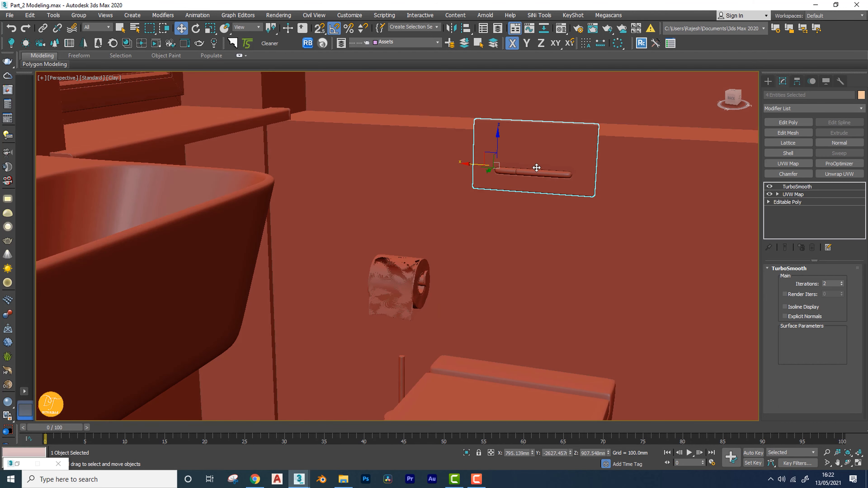
{"action": "left_click_drag", "start_coordinate": [497, 140], "coordinate": [494, 188]}
Change the Perspective view's shading style to Facets.
{"action": "middle_click_drag", "start_coordinate": [494, 188], "coordinate": [584, 236], "text": "alt"}
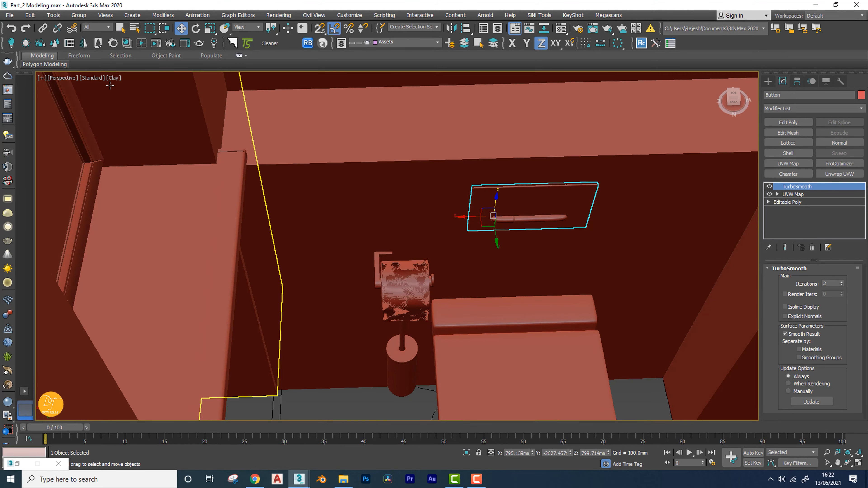
{"action": "left_click", "coordinate": [115, 78]}
{"action": "left_click", "coordinate": [160, 96]}
Select the Decor group outside the apartment and move it along X into the bathroom, to about X 892.2 mm.
{"action": "mouse_move", "coordinate": [526, 212]}
{"action": "middle_mouse_down", "text": "alt"}
{"action": "mouse_move", "coordinate": [533, 195]}
{"action": "mouse_move", "coordinate": [500, 202]}
{"action": "mouse_move", "coordinate": [498, 189]}
{"action": "mouse_move", "coordinate": [494, 202]}
{"action": "mouse_move", "coordinate": [489, 187]}
{"action": "middle_mouse_up", "text": "alt"}
{"action": "scroll", "coordinate": [494, 173], "scroll_direction": "up", "scroll_amount": 6}
{"action": "scroll", "coordinate": [495, 173], "scroll_direction": "down", "scroll_amount": 8}
{"action": "scroll", "coordinate": [445, 210], "scroll_direction": "down", "scroll_amount": 2}
{"action": "scroll", "coordinate": [446, 210], "scroll_direction": "down", "scroll_amount": 1}
{"action": "middle_click_drag", "start_coordinate": [445, 210], "coordinate": [473, 226], "text": "alt"}
{"action": "scroll", "coordinate": [458, 226], "scroll_direction": "down", "scroll_amount": 4}
{"action": "left_click", "coordinate": [250, 275]}
{"action": "middle_click_drag", "start_coordinate": [183, 274], "coordinate": [371, 218]}
{"action": "left_click_drag", "start_coordinate": [329, 259], "coordinate": [352, 270]}
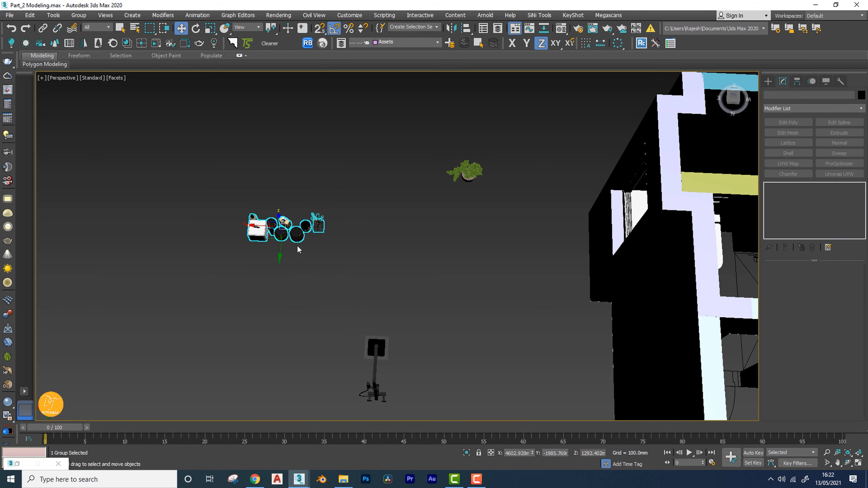
{"action": "left_click_drag", "start_coordinate": [264, 226], "coordinate": [682, 239]}
Move the Decor group along Y to about -2653.8 mm and lower it to about Z 1176.3 mm, onto the backing wall's ledge.
{"action": "middle_click_drag", "start_coordinate": [345, 270], "coordinate": [372, 307], "text": "alt"}
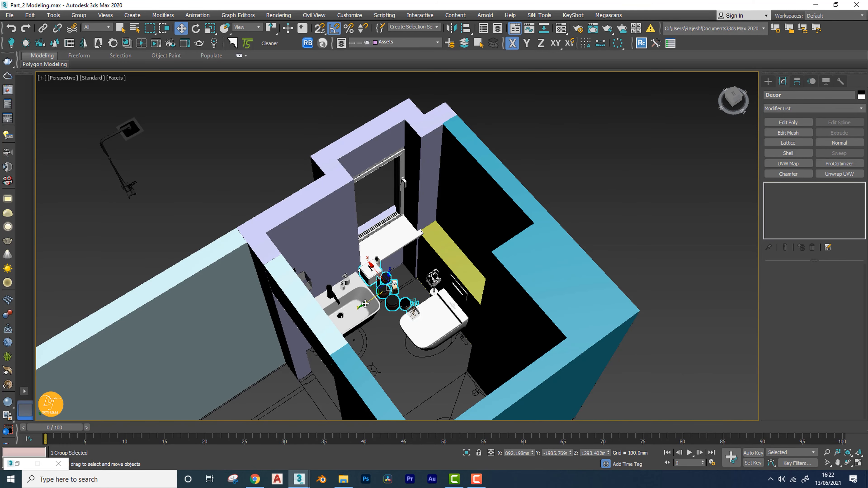
{"action": "key", "text": "z"}
{"action": "middle_click_drag", "start_coordinate": [438, 279], "coordinate": [458, 255], "text": "alt"}
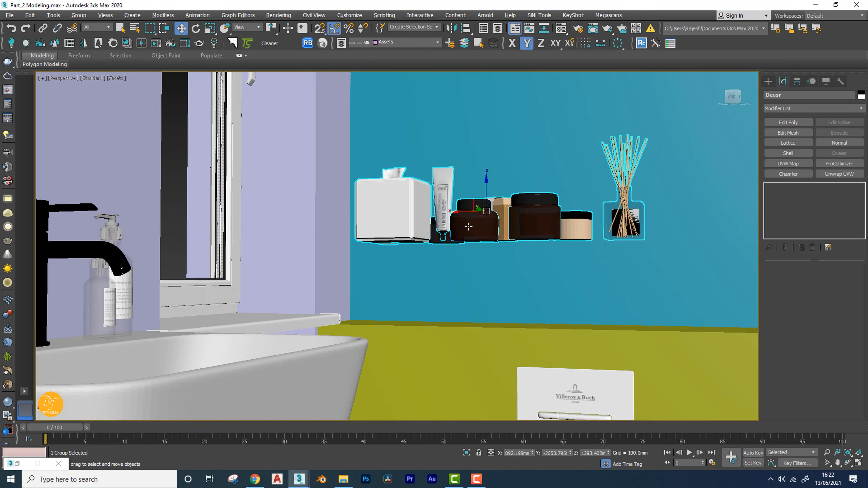
{"action": "scroll", "coordinate": [468, 247], "scroll_direction": "up", "scroll_amount": 5}
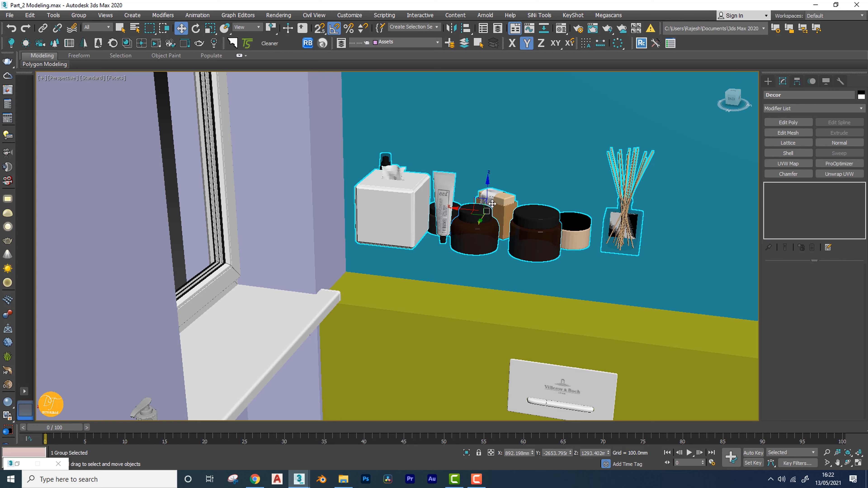
{"action": "left_click_drag", "start_coordinate": [489, 196], "coordinate": [500, 244]}
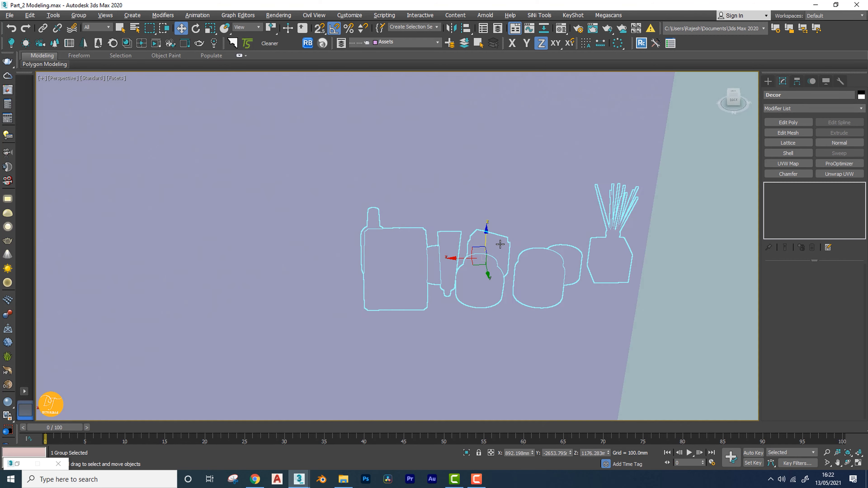
{"action": "middle_click_drag", "start_coordinate": [499, 244], "coordinate": [491, 279], "text": "alt"}
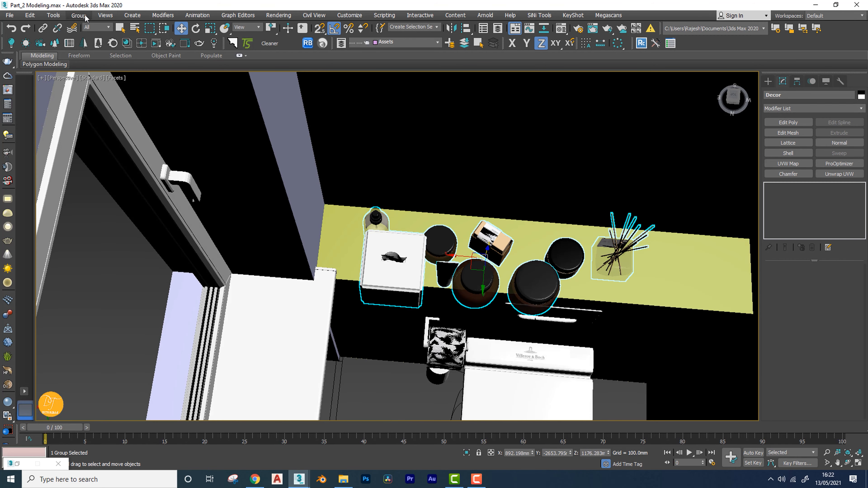
Group the selected decor items under the name Decore.
{"action": "left_click", "coordinate": [79, 15]}
{"action": "left_click", "coordinate": [97, 31]}
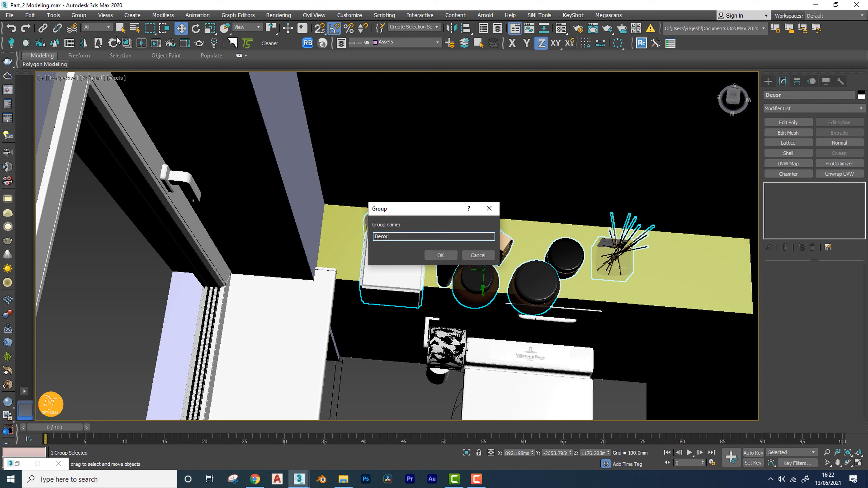
{"action": "key", "text": "Return"}
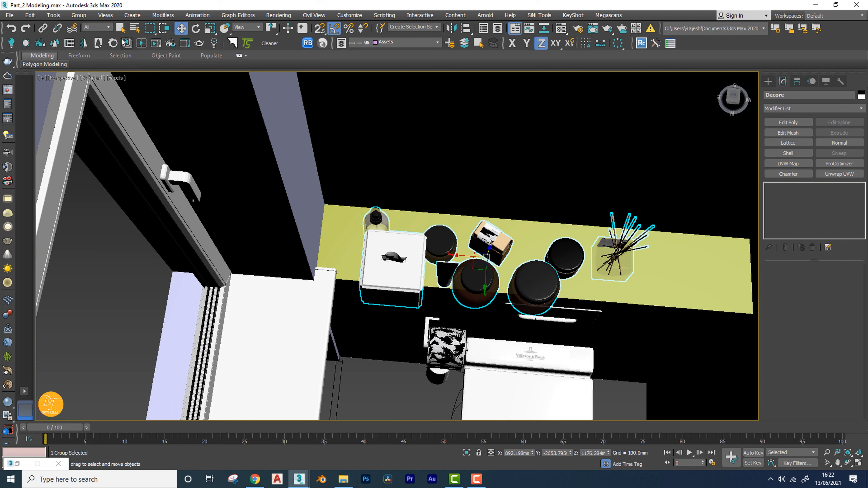
Mirror the Decore group across the XY axis with No Clone.
{"action": "left_click", "coordinate": [451, 28]}
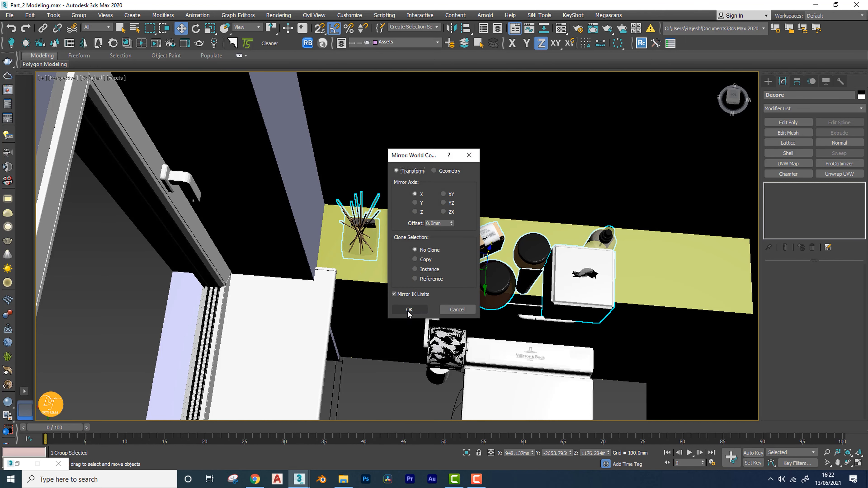
{"action": "left_click", "coordinate": [416, 202]}
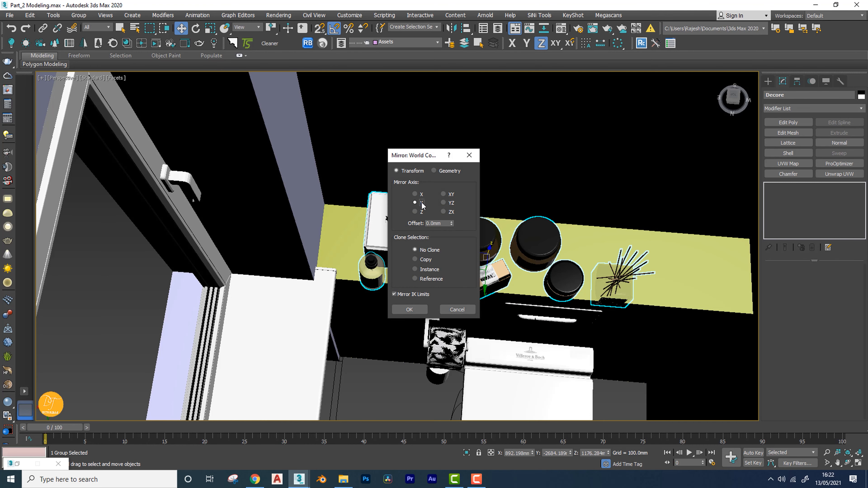
{"action": "left_click", "coordinate": [444, 194]}
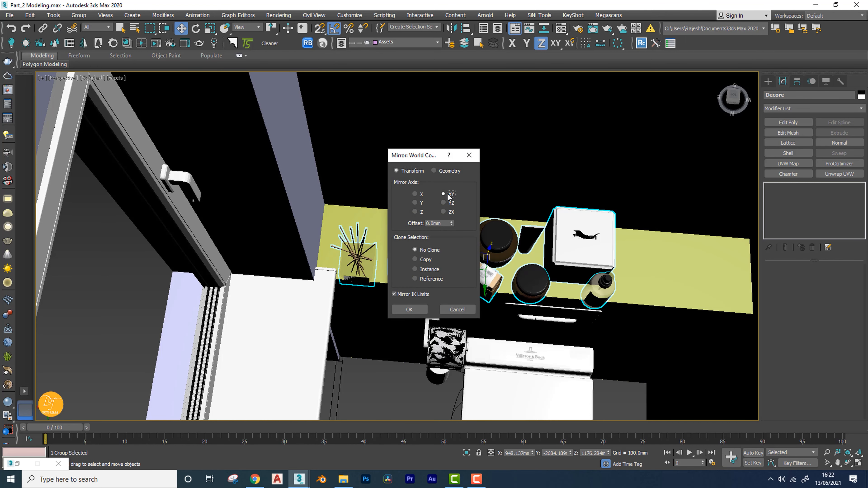
{"action": "left_click", "coordinate": [409, 309]}
Position the Decore group along the backing wall's ledge in Top view, at about X 838.7 and Y -2721.8 mm.
{"action": "middle_click_drag", "start_coordinate": [427, 308], "coordinate": [522, 263], "text": "alt"}
{"action": "key", "text": "t"}
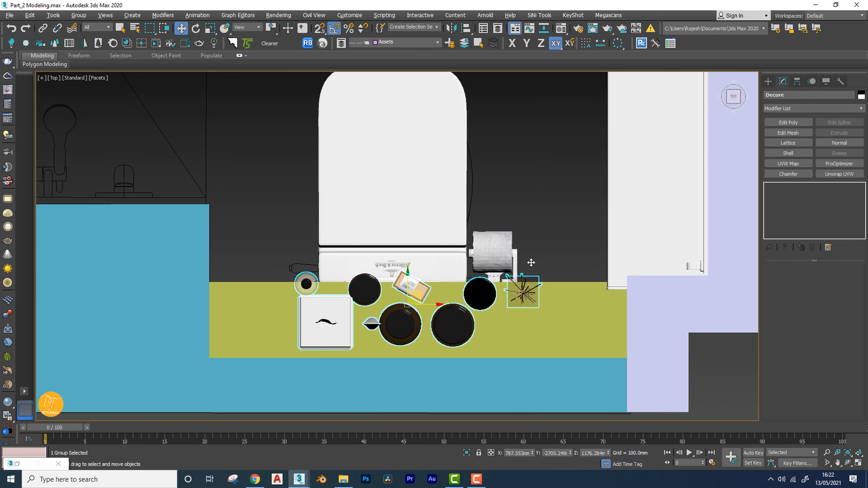
{"action": "key", "text": "F3"}
{"action": "middle_click_drag", "start_coordinate": [424, 297], "coordinate": [478, 272]}
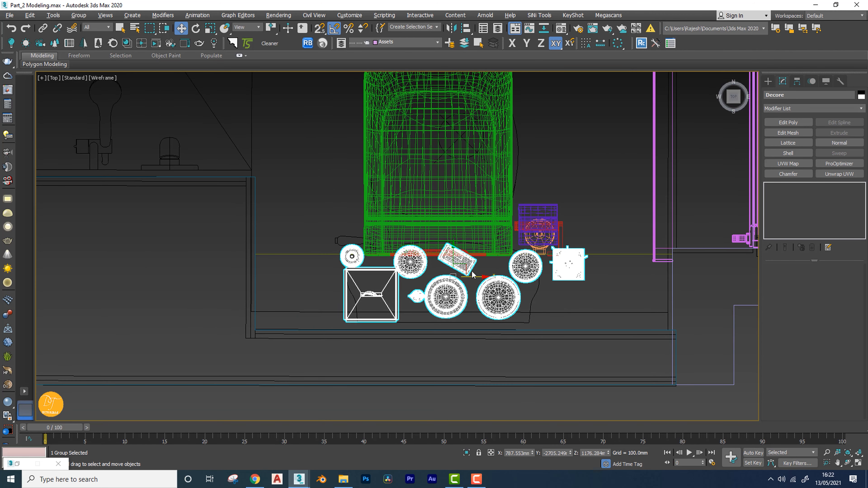
{"action": "left_click_drag", "start_coordinate": [455, 256], "coordinate": [496, 283]}
{"action": "scroll", "coordinate": [497, 284], "scroll_direction": "down", "scroll_amount": 5}
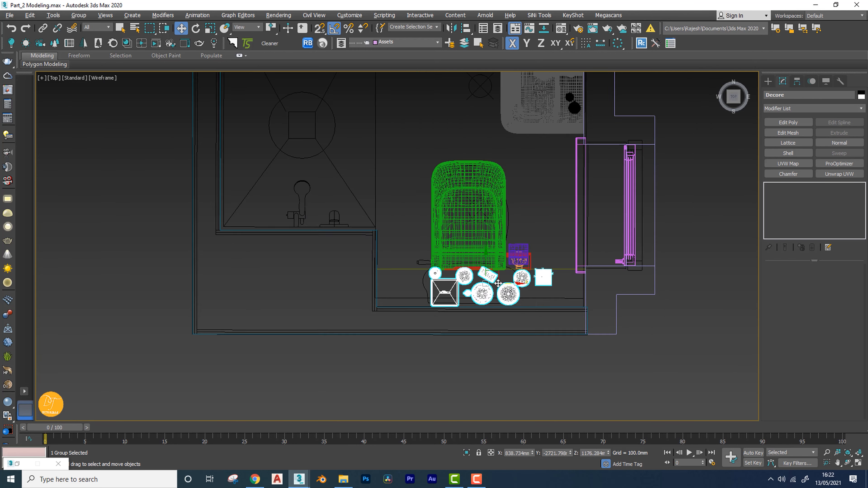
{"action": "middle_click_drag", "start_coordinate": [496, 285], "coordinate": [444, 326]}
Move the Plant group in Top view to the shower-side end of the backing wall, at about X 384.6 and Y -2674.1 mm.
{"action": "left_click", "coordinate": [587, 229]}
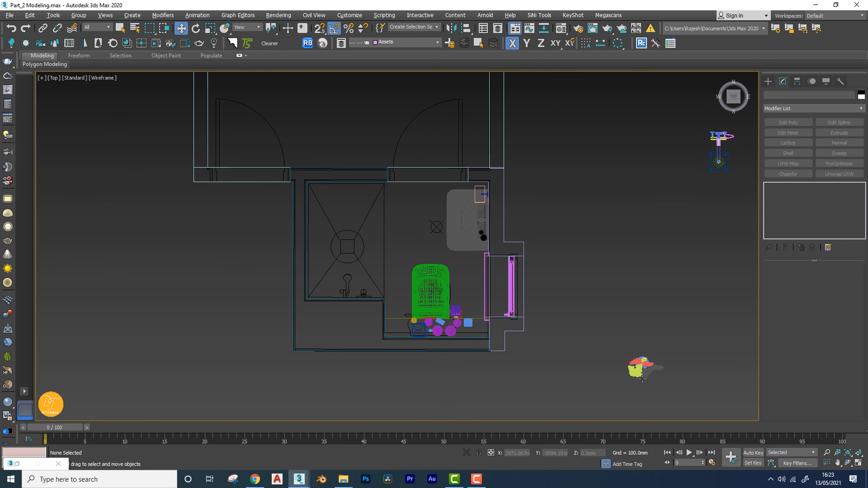
{"action": "middle_click_drag", "start_coordinate": [652, 351], "coordinate": [694, 388]}
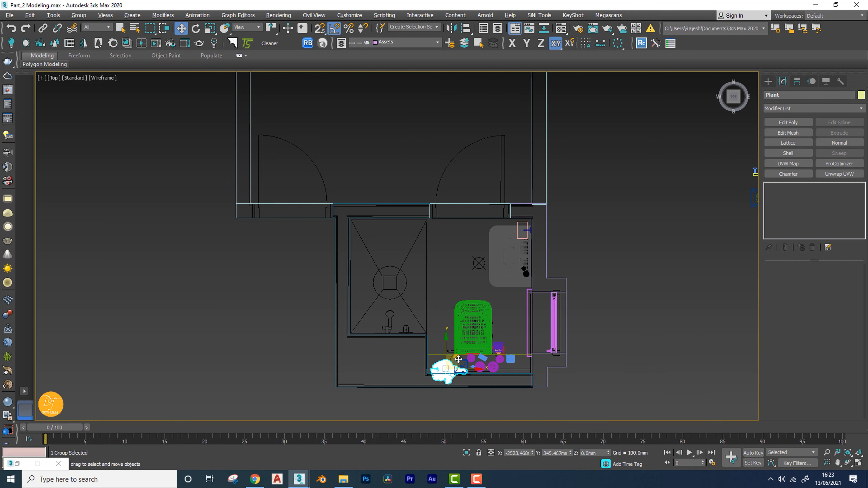
{"action": "scroll", "coordinate": [433, 374], "scroll_direction": "up", "scroll_amount": 5}
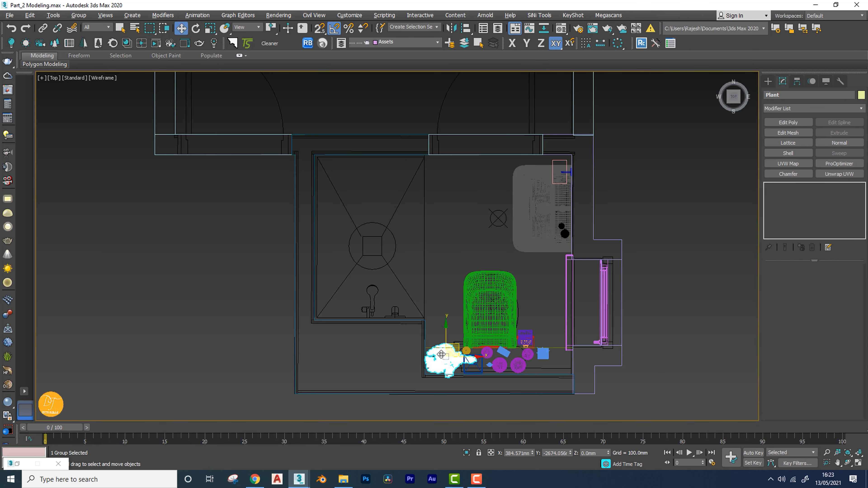
{"action": "middle_click_drag", "start_coordinate": [482, 419], "coordinate": [495, 353]}
{"action": "key", "text": "p"}
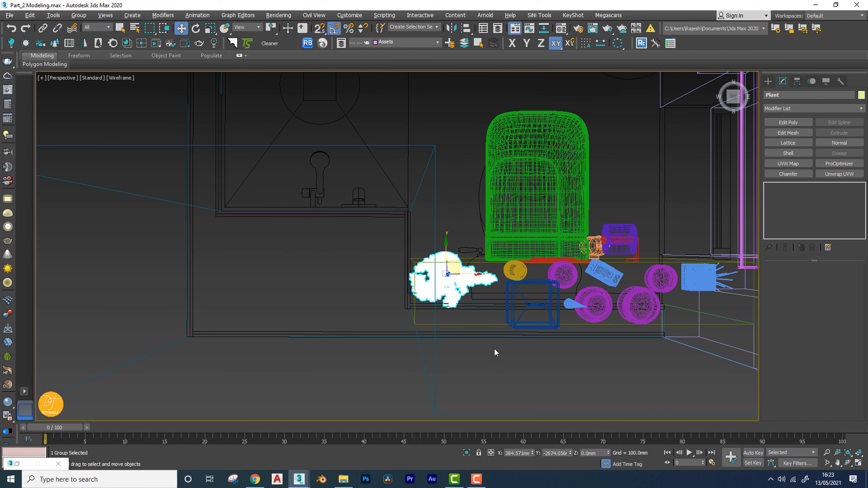
{"action": "key", "text": "z"}
{"action": "scroll", "coordinate": [581, 339], "scroll_direction": "up", "scroll_amount": 3}
{"action": "key", "text": "F3"}
{"action": "scroll", "coordinate": [520, 346], "scroll_direction": "down", "scroll_amount": 8}
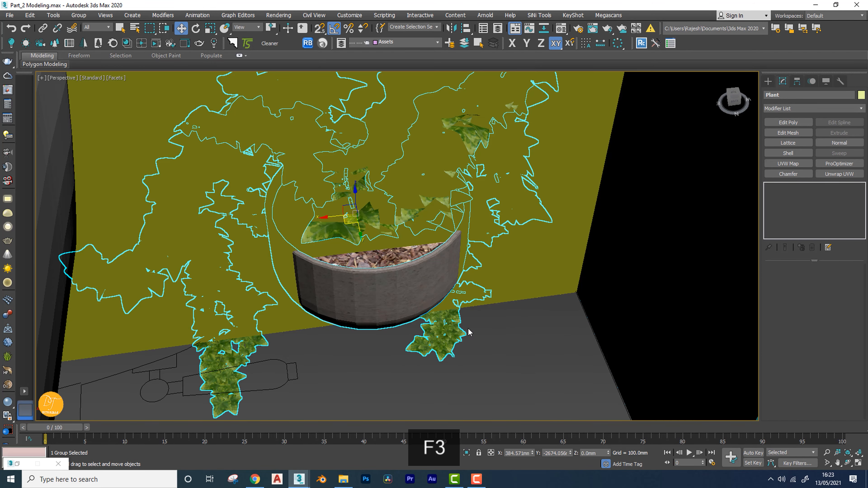
{"action": "middle_click_drag", "start_coordinate": [520, 346], "coordinate": [453, 329]}
{"action": "scroll", "coordinate": [452, 329], "scroll_direction": "up", "scroll_amount": 8}
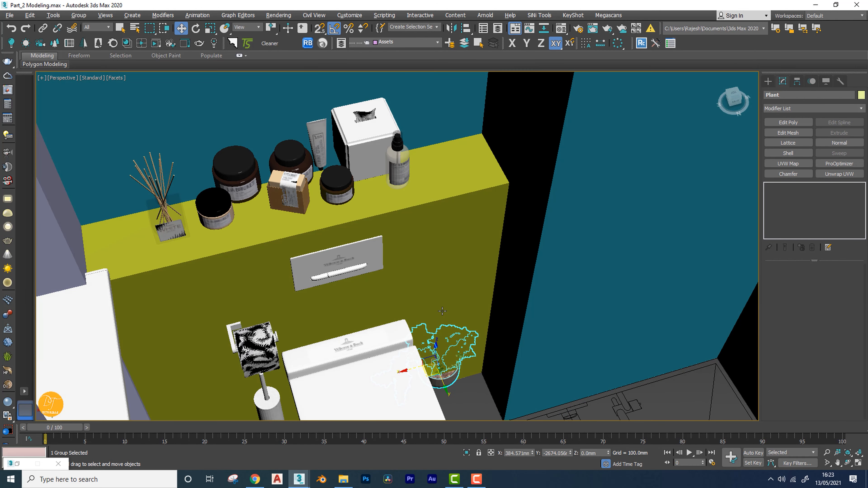
Align the Plant group's minimum to the backing wall's maximum in Z position only.
{"action": "key", "text": "alt+a"}
{"action": "left_click", "coordinate": [447, 197]}
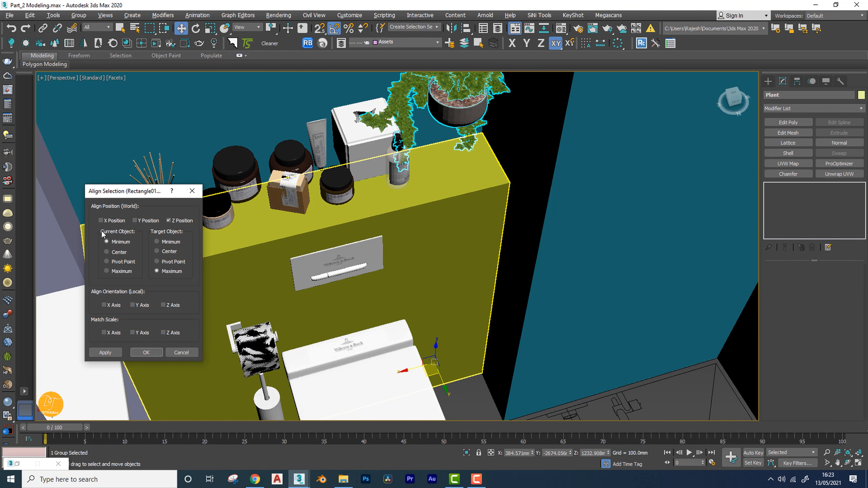
{"action": "left_click", "coordinate": [146, 352]}
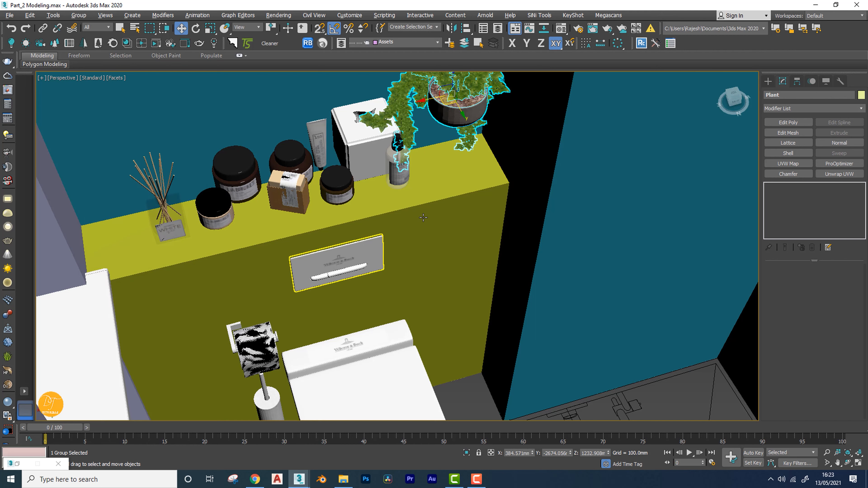
Isolate the Plant group and backing wall, and lower the plant in Front view to about Z 970.5 mm.
{"action": "left_click", "coordinate": [432, 213], "text": "ctrl"}
{"action": "key", "text": "alt+q"}
{"action": "key", "text": "f"}
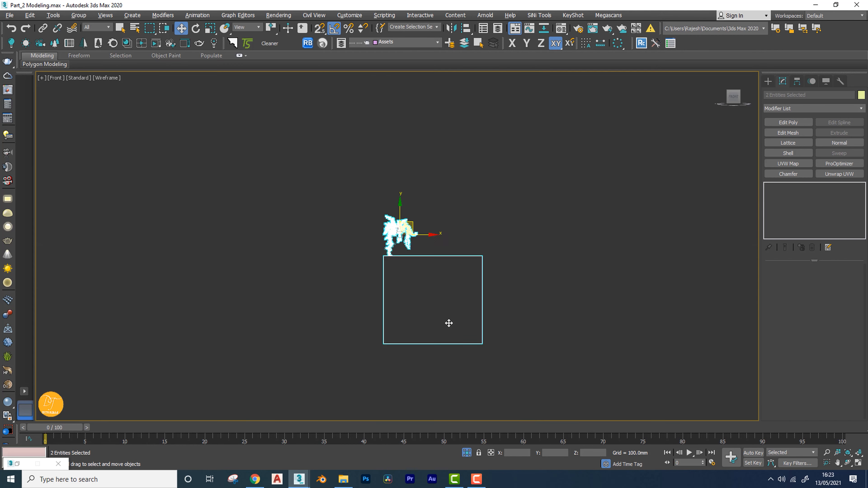
{"action": "key", "text": "z"}
{"action": "left_click", "coordinate": [337, 281]}
{"action": "left_click", "coordinate": [310, 139]}
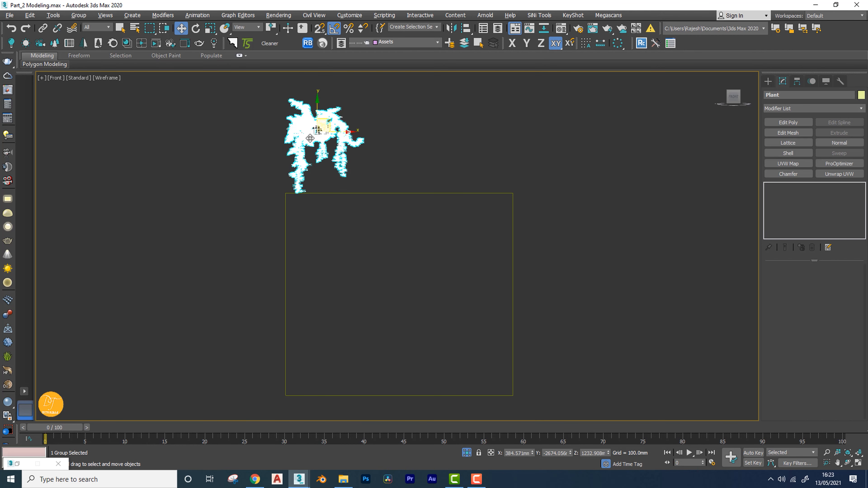
{"action": "key", "text": "z"}
{"action": "scroll", "coordinate": [361, 187], "scroll_direction": "up", "scroll_amount": 4}
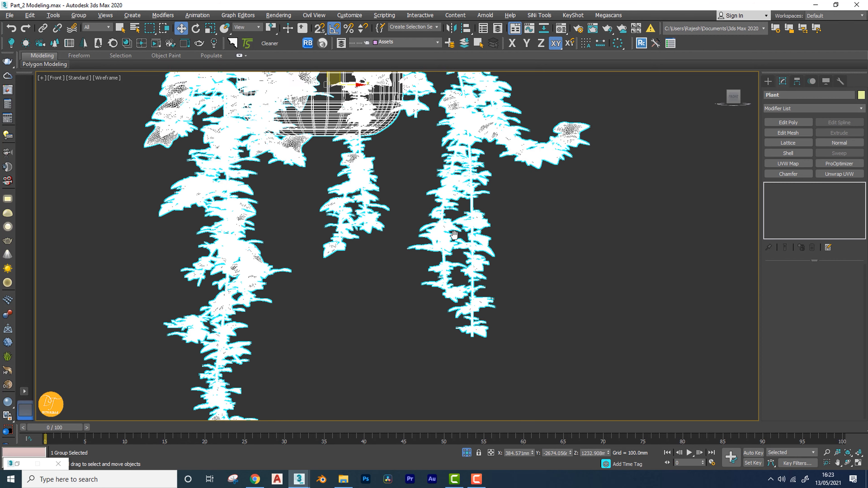
{"action": "scroll", "coordinate": [443, 231], "scroll_direction": "down", "scroll_amount": 4}
{"action": "left_click_drag", "start_coordinate": [386, 134], "coordinate": [367, 288]}
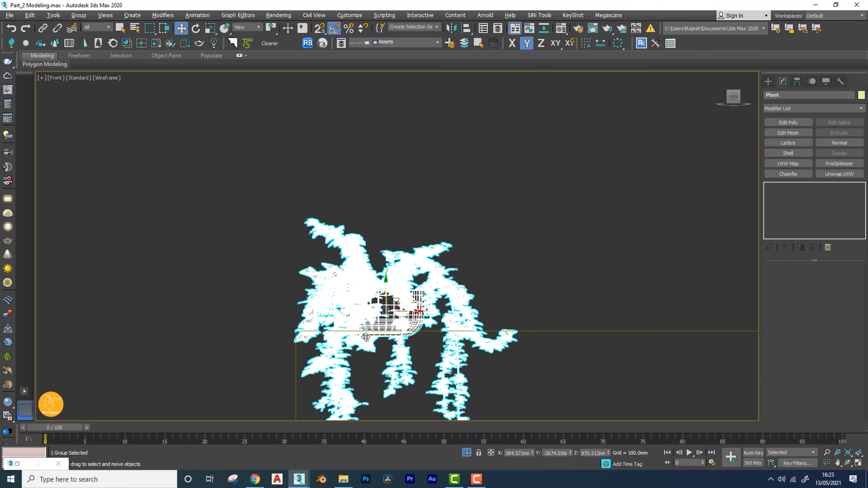
Raise the Plant group to about Z 979.9 mm to seat its pot on the wall's top edge, and end isolation.
{"action": "scroll", "coordinate": [373, 342], "scroll_direction": "up", "scroll_amount": 5}
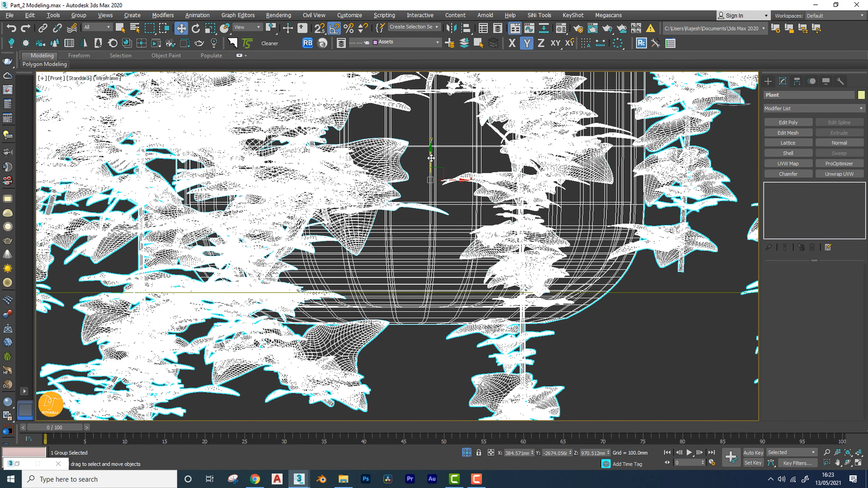
{"action": "left_click_drag", "start_coordinate": [431, 159], "coordinate": [436, 127]}
{"action": "scroll", "coordinate": [402, 352], "scroll_direction": "down", "scroll_amount": 5}
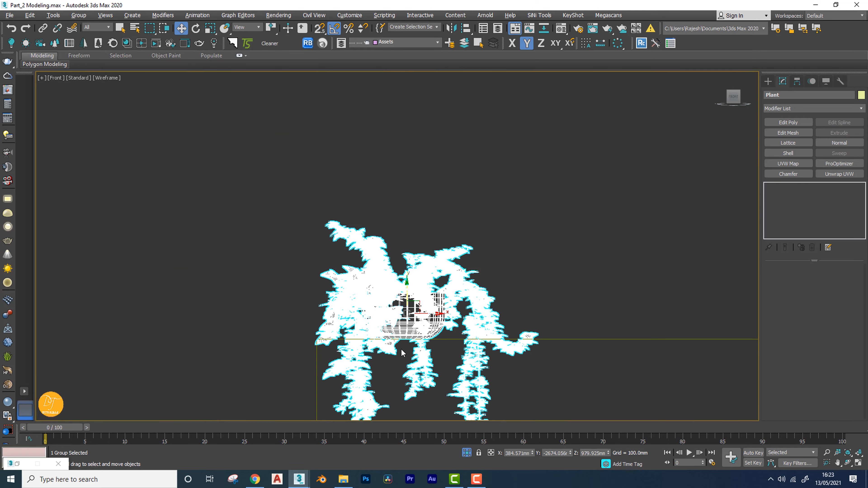
{"action": "key", "text": "p"}
{"action": "scroll", "coordinate": [401, 350], "scroll_direction": "up", "scroll_amount": 5}
{"action": "mouse_move", "coordinate": [397, 339]}
{"action": "middle_mouse_down", "text": "alt"}
{"action": "mouse_move", "coordinate": [471, 329]}
{"action": "mouse_move", "coordinate": [366, 328]}
{"action": "mouse_move", "coordinate": [412, 384]}
{"action": "middle_mouse_up", "text": "alt"}
{"action": "left_click", "coordinate": [467, 453]}
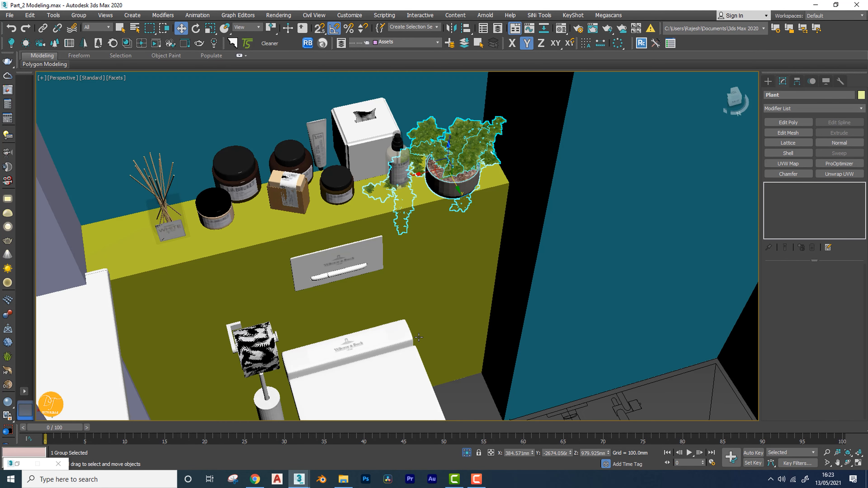
Rotate the Plant group about the Z axis by about 200° to hang its long vines over the wall's front face.
{"action": "middle_click_drag", "start_coordinate": [455, 179], "coordinate": [463, 225], "text": "alt"}
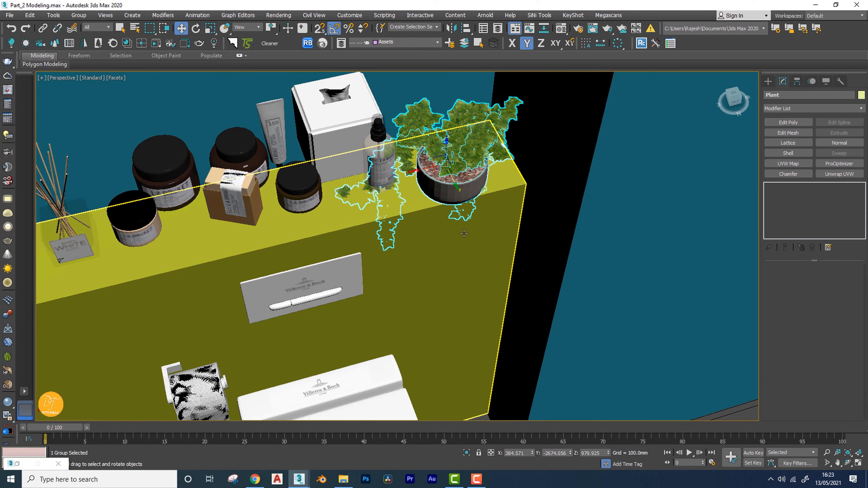
{"action": "key", "text": "e"}
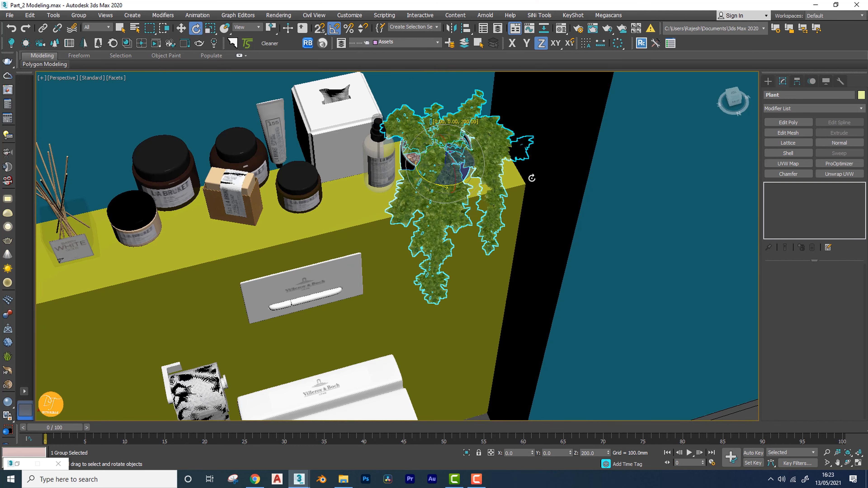
{"action": "left_click_drag", "start_coordinate": [520, 180], "coordinate": [520, 181]}
{"action": "middle_click_drag", "start_coordinate": [520, 181], "coordinate": [483, 185], "text": "alt"}
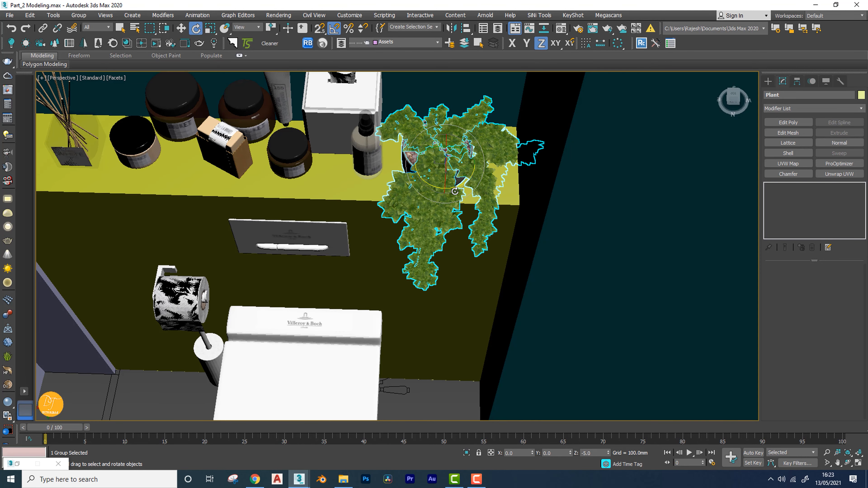
Reposition the Plant group on the ledge to about X 409.1, Y -2713.2 mm, and nudge it about 3.4 mm along Y.
{"action": "middle_click_drag", "start_coordinate": [459, 192], "coordinate": [453, 210], "text": "alt"}
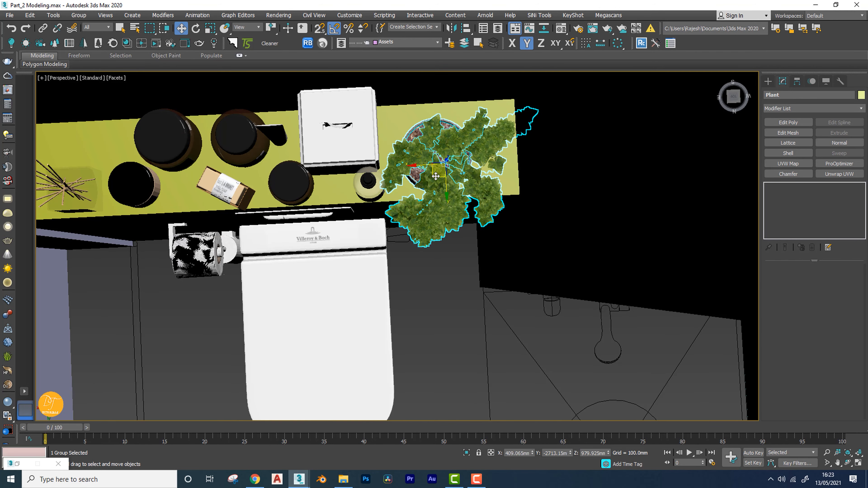
{"action": "middle_click_drag", "start_coordinate": [434, 182], "coordinate": [461, 197], "text": "alt"}
{"action": "left_click_drag", "start_coordinate": [459, 186], "coordinate": [461, 188]}
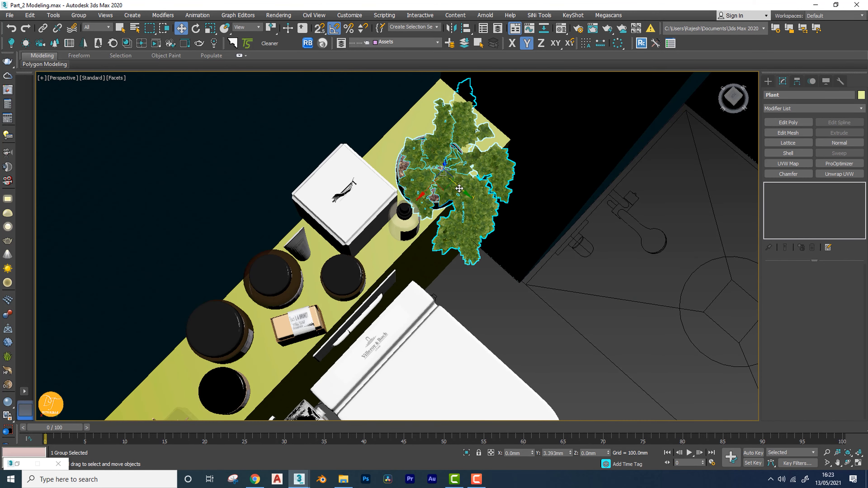
{"action": "middle_click_drag", "start_coordinate": [473, 198], "coordinate": [499, 175], "text": "alt"}
Move the Decore group along the ledge to about X 900.8 mm and lower it about 82 mm toward the wall top.
{"action": "left_click", "coordinate": [517, 185]}
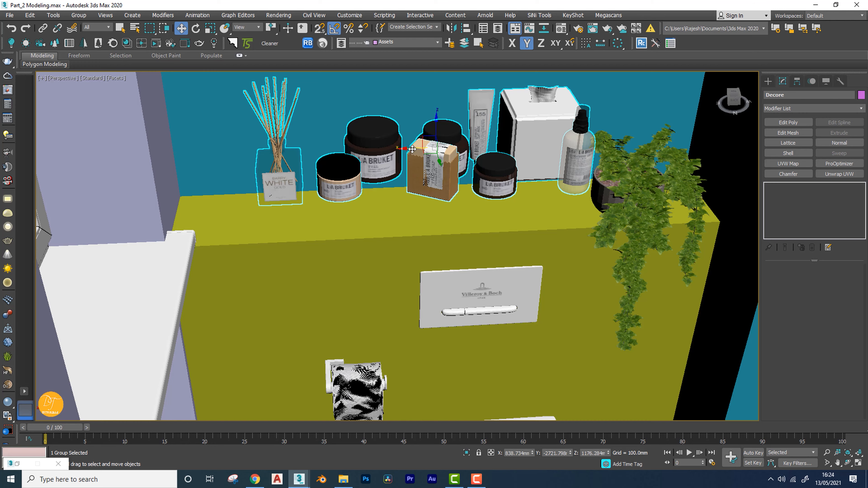
{"action": "middle_click_drag", "start_coordinate": [412, 149], "coordinate": [405, 169], "text": "alt"}
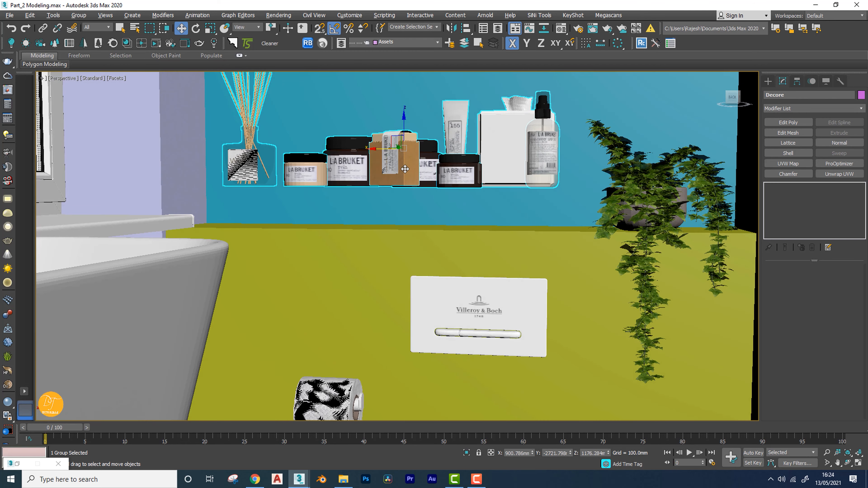
{"action": "left_click_drag", "start_coordinate": [405, 119], "coordinate": [402, 161]}
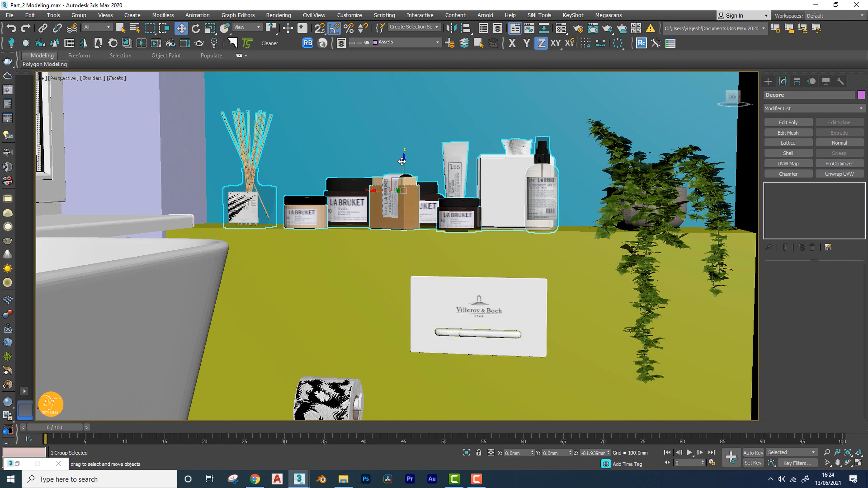
Isolate the Decore group with the backing wall and fine-tune its height in Front view to about Z 1095.8 mm.
{"action": "left_click", "coordinate": [382, 245], "text": "ctrl"}
{"action": "key", "text": "alt+q"}
{"action": "key", "text": "f"}
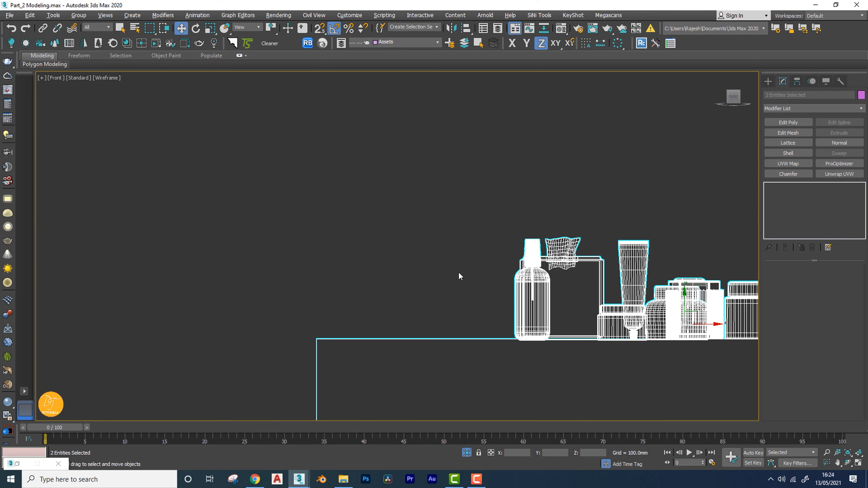
{"action": "key", "text": "z"}
{"action": "left_click", "coordinate": [304, 292]}
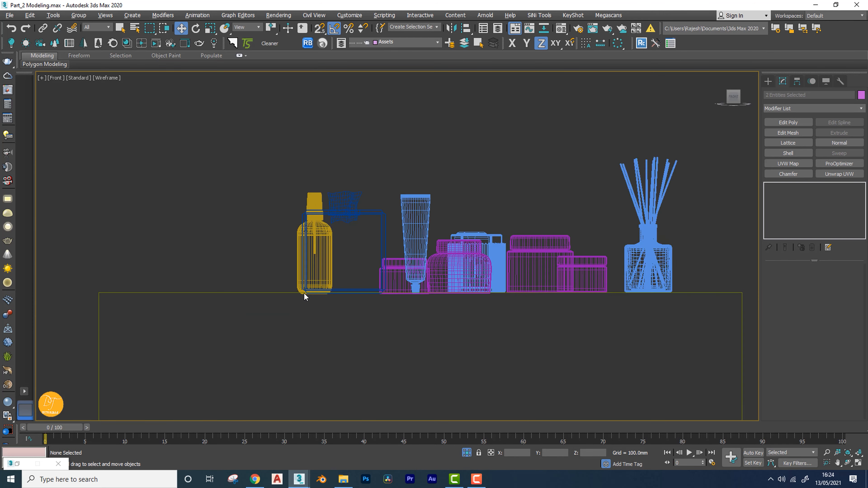
{"action": "scroll", "coordinate": [304, 293], "scroll_direction": "up", "scroll_amount": 8}
{"action": "left_click", "coordinate": [350, 253]}
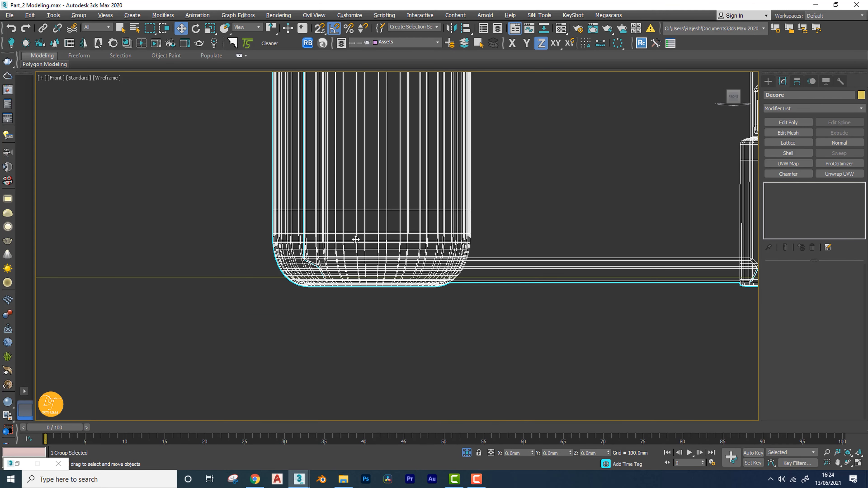
{"action": "left_click", "coordinate": [609, 451]}
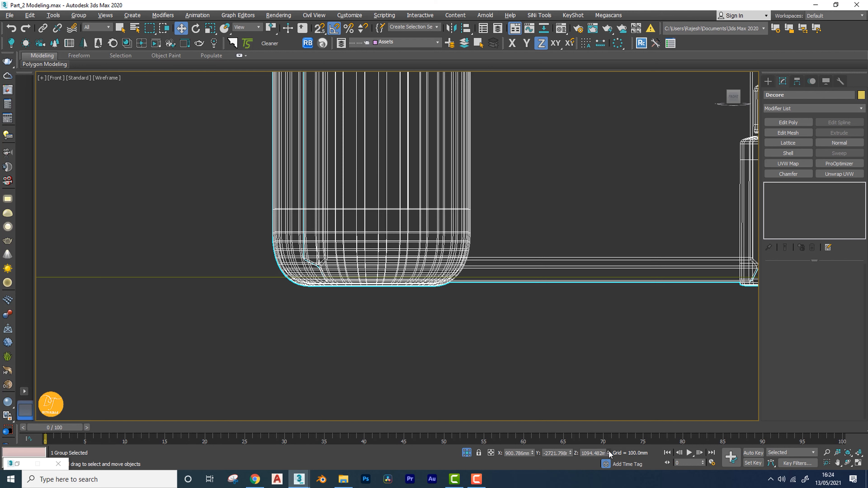
{"action": "left_click_drag", "start_coordinate": [609, 451], "coordinate": [609, 455]}
{"action": "scroll", "coordinate": [530, 363], "scroll_direction": "up", "scroll_amount": 2}
{"action": "key", "text": "p"}
{"action": "key", "text": "z"}
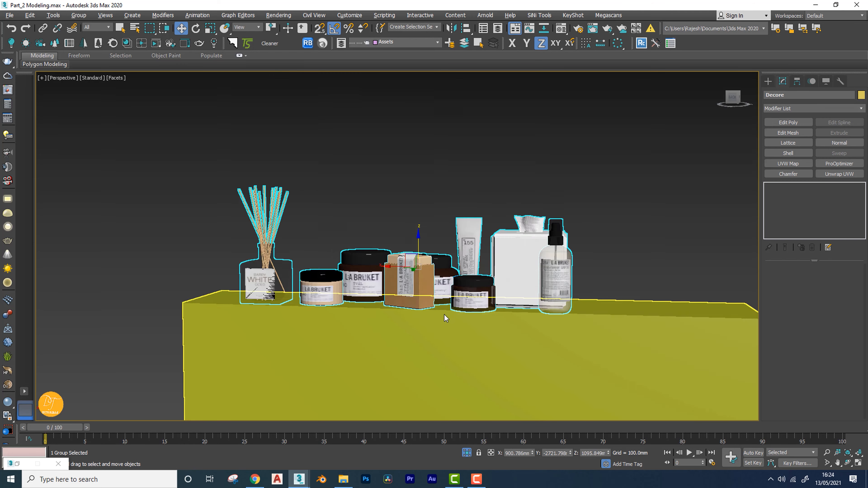
Shift the Decore group about 6 mm along Y toward the rear of the ledge, to about Y -2727.8 mm.
{"action": "scroll", "coordinate": [445, 316], "scroll_direction": "down", "scroll_amount": 4}
{"action": "mouse_move", "coordinate": [444, 316]}
{"action": "middle_mouse_down", "text": "alt"}
{"action": "mouse_move", "coordinate": [459, 347]}
{"action": "mouse_move", "coordinate": [510, 345]}
{"action": "mouse_move", "coordinate": [478, 355]}
{"action": "mouse_move", "coordinate": [482, 252]}
{"action": "mouse_move", "coordinate": [393, 272]}
{"action": "middle_mouse_up", "text": "alt"}
{"action": "scroll", "coordinate": [479, 355], "scroll_direction": "up", "scroll_amount": 5}
{"action": "scroll", "coordinate": [479, 251], "scroll_direction": "down", "scroll_amount": 3}
{"action": "left_click_drag", "start_coordinate": [295, 233], "coordinate": [300, 234]}
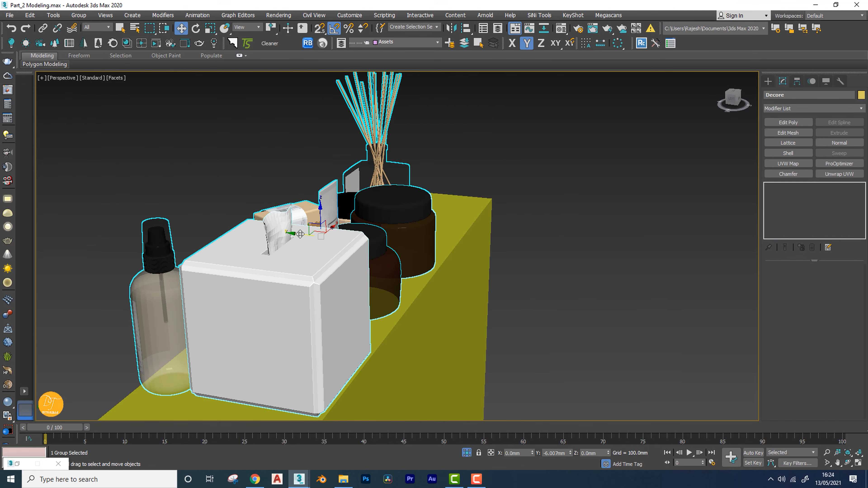
Open the Decore group and its nested Decor group for editing the individual items.
{"action": "scroll", "coordinate": [348, 266], "scroll_direction": "down", "scroll_amount": 5}
{"action": "middle_click_drag", "start_coordinate": [348, 266], "coordinate": [273, 272], "text": "alt"}
{"action": "scroll", "coordinate": [263, 295], "scroll_direction": "up", "scroll_amount": 4}
{"action": "scroll", "coordinate": [265, 296], "scroll_direction": "down", "scroll_amount": 2}
{"action": "middle_click_drag", "start_coordinate": [424, 302], "coordinate": [243, 247], "text": "alt"}
{"action": "scroll", "coordinate": [387, 285], "scroll_direction": "up", "scroll_amount": 4}
{"action": "scroll", "coordinate": [368, 291], "scroll_direction": "up", "scroll_amount": 2}
{"action": "left_click", "coordinate": [78, 16]}
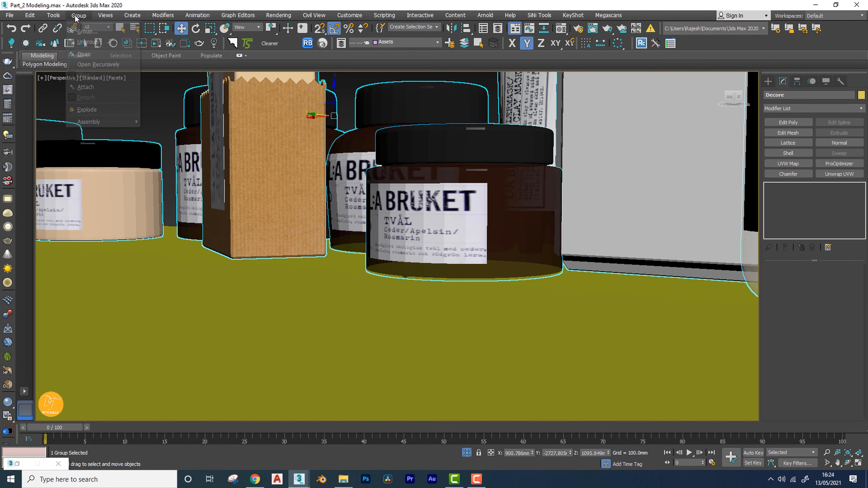
{"action": "left_click", "coordinate": [89, 55]}
{"action": "left_click", "coordinate": [246, 195]}
{"action": "scroll", "coordinate": [248, 219], "scroll_direction": "down", "scroll_amount": 3}
{"action": "scroll", "coordinate": [248, 219], "scroll_direction": "down", "scroll_amount": 4}
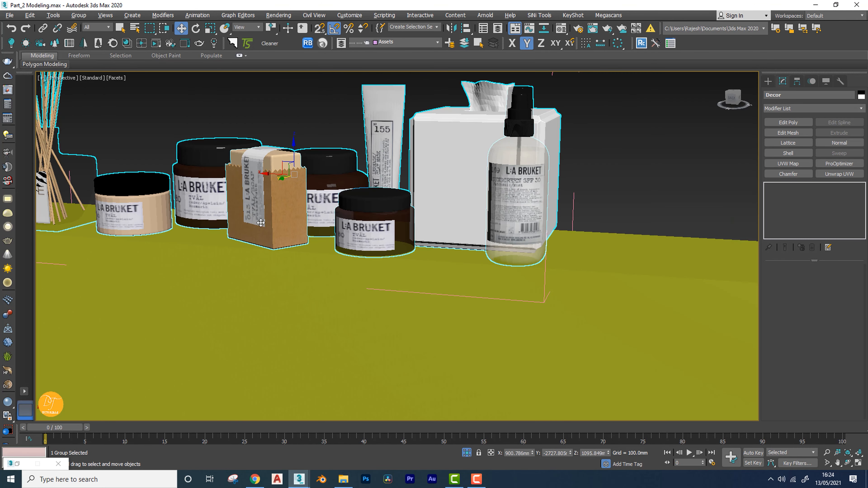
{"action": "left_click", "coordinate": [78, 16]}
{"action": "left_click", "coordinate": [89, 55]}
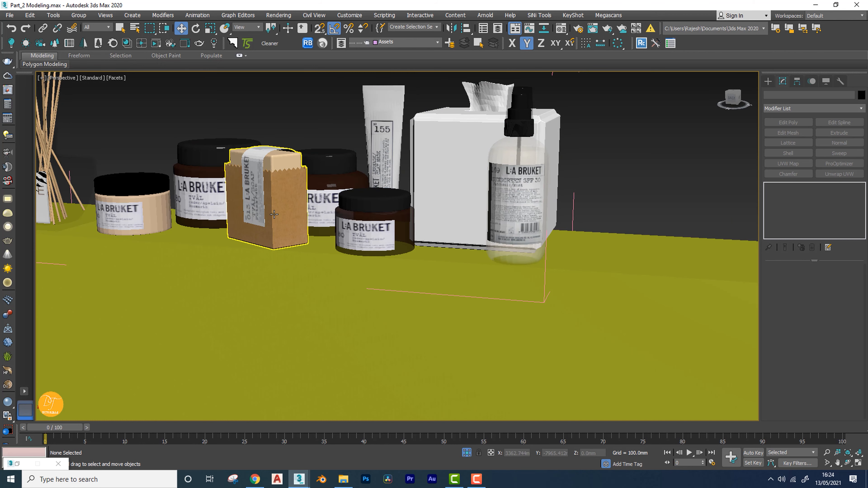
Align the cardboard soap box's minimum to the backing wall's maximum in Z position.
{"action": "middle_click_drag", "start_coordinate": [306, 252], "coordinate": [332, 257], "text": "alt"}
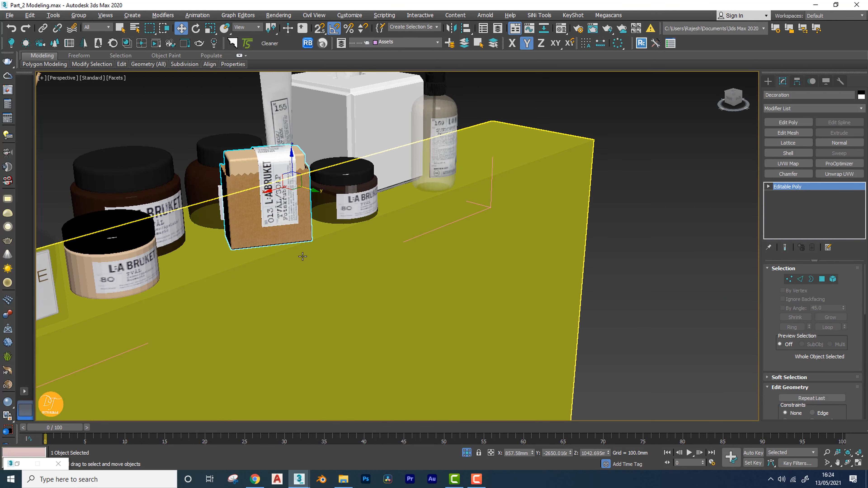
{"action": "key", "text": "alt+a"}
{"action": "left_click", "coordinate": [199, 257]}
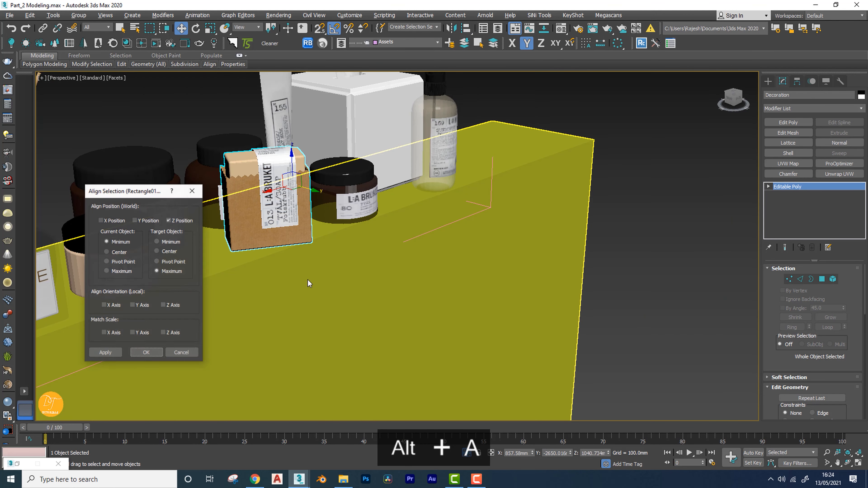
{"action": "left_click", "coordinate": [154, 354]}
Align the small dark jar beside the soap box to the wall's top in Z, Minimum to Maximum.
{"action": "left_click", "coordinate": [345, 207]}
{"action": "key", "text": "alt+a"}
{"action": "left_click", "coordinate": [418, 195]}
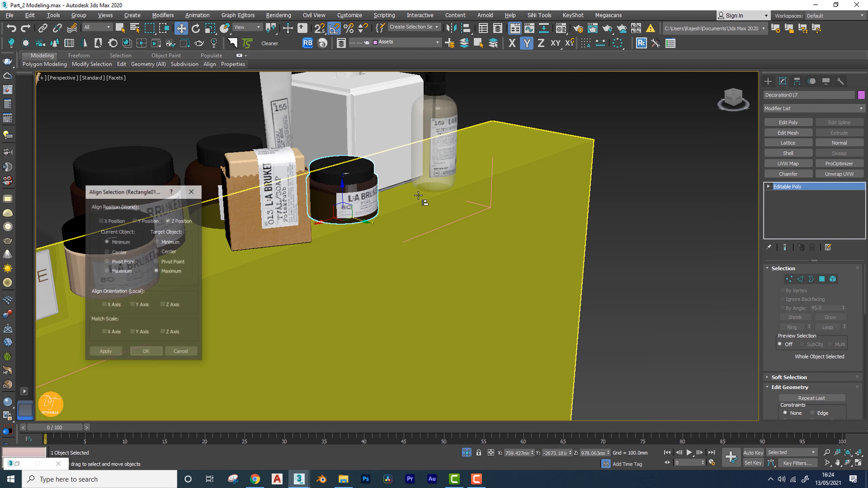
{"action": "left_click", "coordinate": [147, 355]}
Align the beige jar with the black lid to the wall's top in Z, Minimum to Maximum.
{"action": "middle_click_drag", "start_coordinate": [325, 254], "coordinate": [473, 238]}
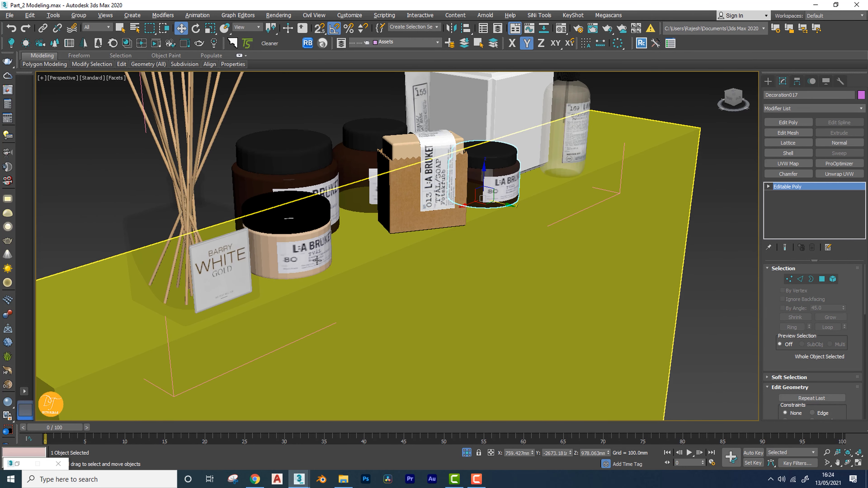
{"action": "left_click", "coordinate": [316, 261]}
{"action": "key", "text": "alt+a"}
{"action": "left_click", "coordinate": [383, 252]}
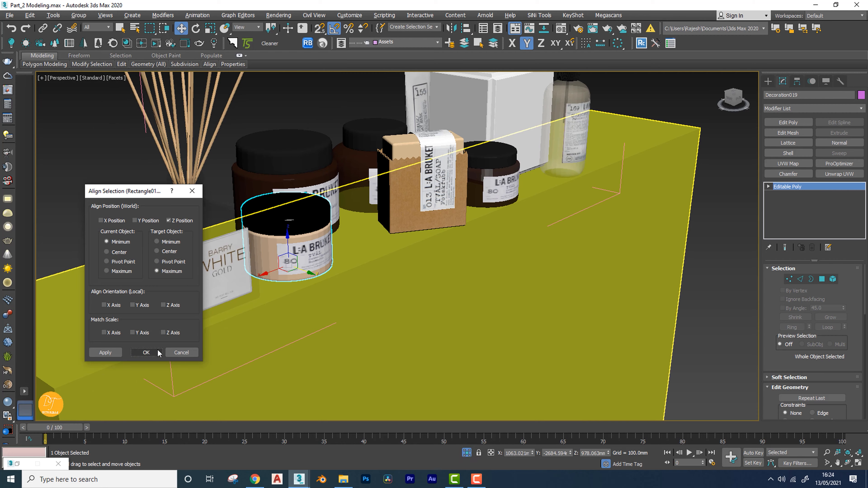
{"action": "left_click", "coordinate": [147, 354]}
Align the reed diffuser bottle's minimum to the backing wall's maximum in Z position.
{"action": "middle_click_drag", "start_coordinate": [234, 283], "coordinate": [339, 270]}
{"action": "left_click", "coordinate": [301, 286]}
{"action": "key", "text": "alt+a"}
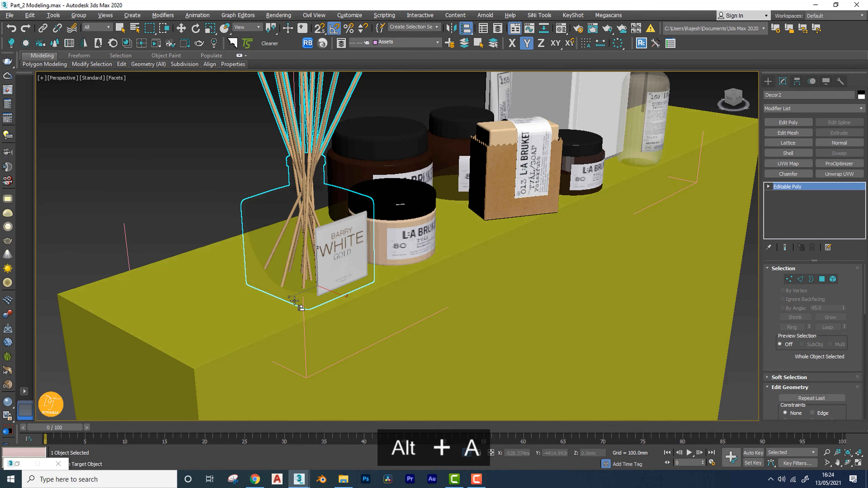
{"action": "left_click", "coordinate": [252, 316]}
{"action": "left_click", "coordinate": [152, 353]}
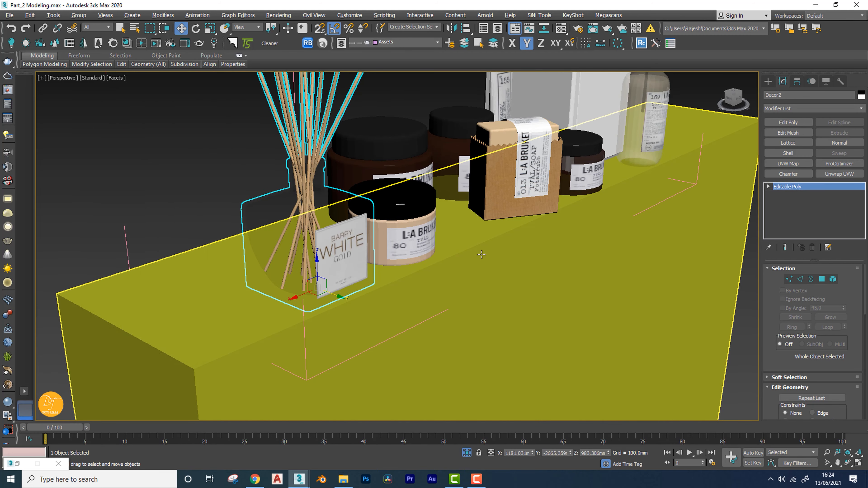
Align the large dark jar behind the beige jar to the wall's top in Z, Minimum to Maximum.
{"action": "middle_click_drag", "start_coordinate": [482, 254], "coordinate": [436, 246], "text": "alt"}
{"action": "middle_click_drag", "start_coordinate": [519, 240], "coordinate": [434, 286]}
{"action": "left_click", "coordinate": [433, 266]}
{"action": "key", "text": "alt+a"}
{"action": "left_click", "coordinate": [454, 324]}
{"action": "left_click", "coordinate": [146, 353]}
Align the rounded dark jar behind the soap box to the wall's top in Z, Minimum to Maximum.
{"action": "middle_click_drag", "start_coordinate": [459, 270], "coordinate": [532, 214], "text": "alt"}
{"action": "left_click", "coordinate": [531, 215]}
{"action": "key", "text": "alt+a"}
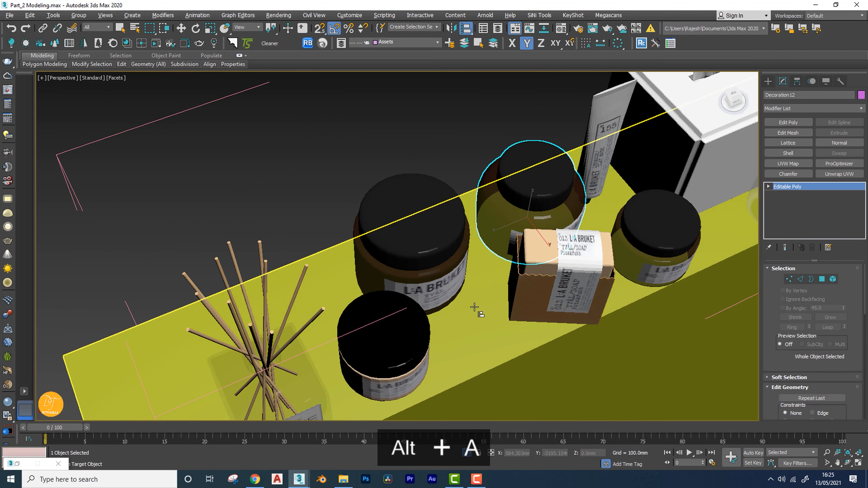
{"action": "left_click", "coordinate": [482, 309]}
{"action": "left_click", "coordinate": [145, 352]}
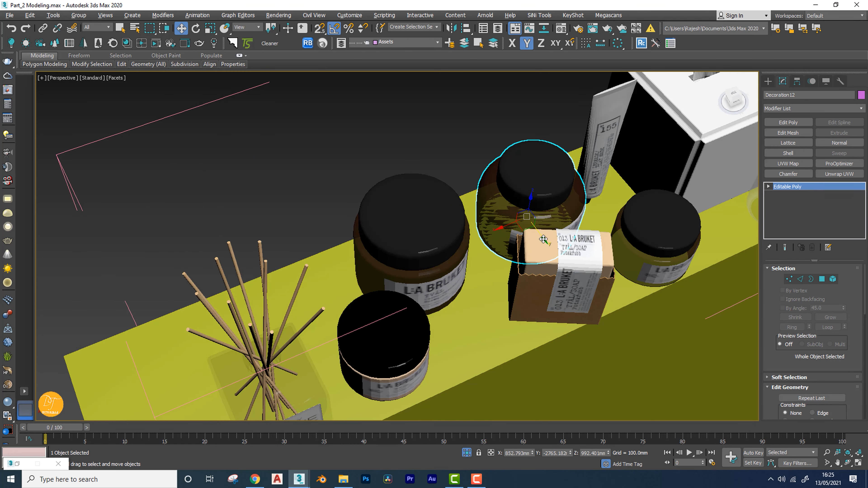
Align the upright cream tube to the backing wall's top in Z, Minimum to Maximum.
{"action": "middle_click_drag", "start_coordinate": [239, 335], "coordinate": [406, 296], "text": "alt"}
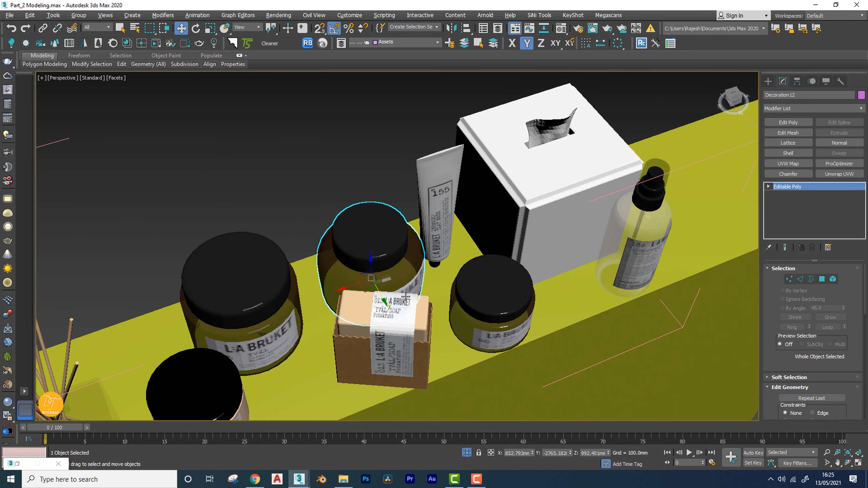
{"action": "left_click", "coordinate": [444, 239]}
{"action": "key", "text": "alt+a"}
{"action": "left_click", "coordinate": [439, 291]}
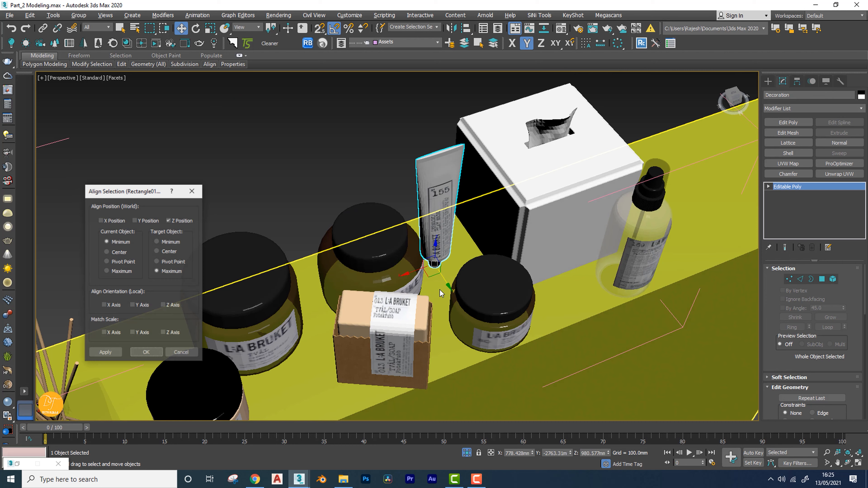
{"action": "left_click", "coordinate": [146, 353]}
Align the spray bottle in front of the tissue box to the backing wall's top in Z, Minimum to Maximum.
{"action": "middle_click_drag", "start_coordinate": [540, 274], "coordinate": [482, 284]}
{"action": "left_click", "coordinate": [533, 273]}
{"action": "key", "text": "alt+a"}
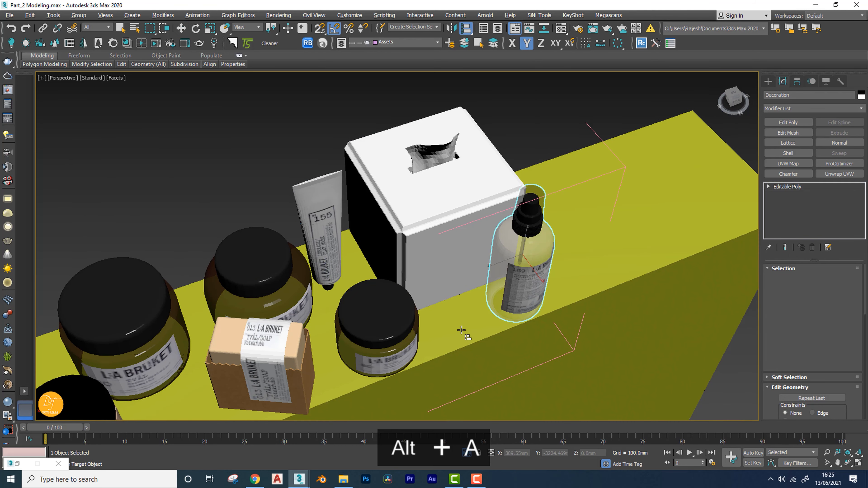
{"action": "left_click", "coordinate": [444, 335]}
{"action": "left_click", "coordinate": [146, 352]}
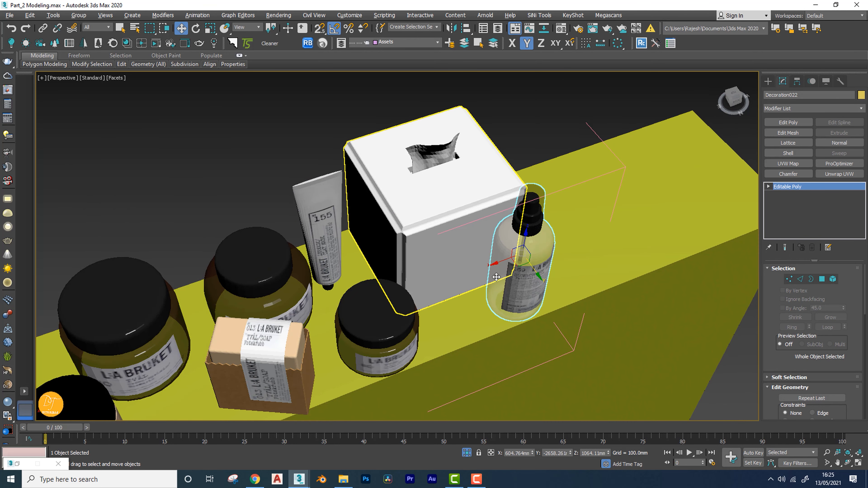
Align the white tissue box to the backing wall's top in Z, Minimum to Maximum.
{"action": "left_click", "coordinate": [456, 277]}
{"action": "key", "text": "alt+a"}
{"action": "left_click", "coordinate": [461, 314]}
{"action": "left_click", "coordinate": [153, 353]}
Select the decor items on the ledge, close their open Decore group, and exit isolation to show the whole scene.
{"action": "scroll", "coordinate": [363, 253], "scroll_direction": "down", "scroll_amount": 4}
{"action": "middle_click_drag", "start_coordinate": [380, 263], "coordinate": [440, 244], "text": "alt"}
{"action": "scroll", "coordinate": [440, 244], "scroll_direction": "down", "scroll_amount": 3}
{"action": "scroll", "coordinate": [440, 244], "scroll_direction": "down", "scroll_amount": 3}
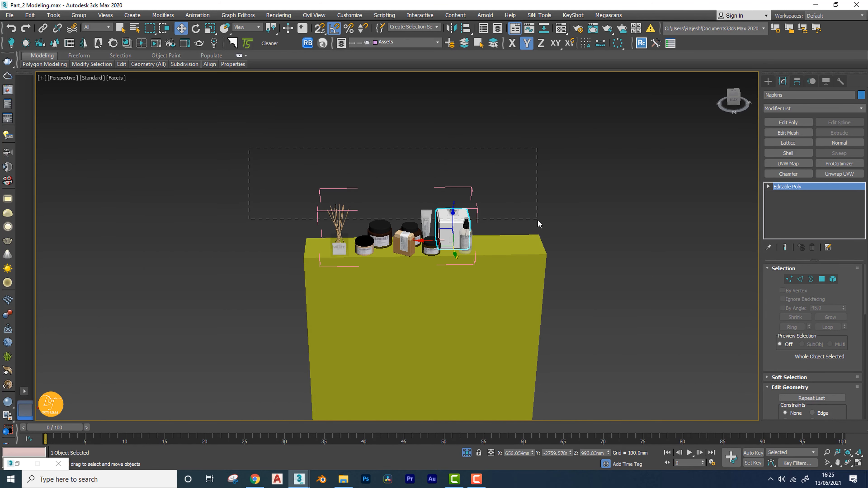
{"action": "left_click_drag", "start_coordinate": [538, 224], "coordinate": [539, 225]}
{"action": "left_click", "coordinate": [78, 15]}
{"action": "left_click", "coordinate": [85, 24]}
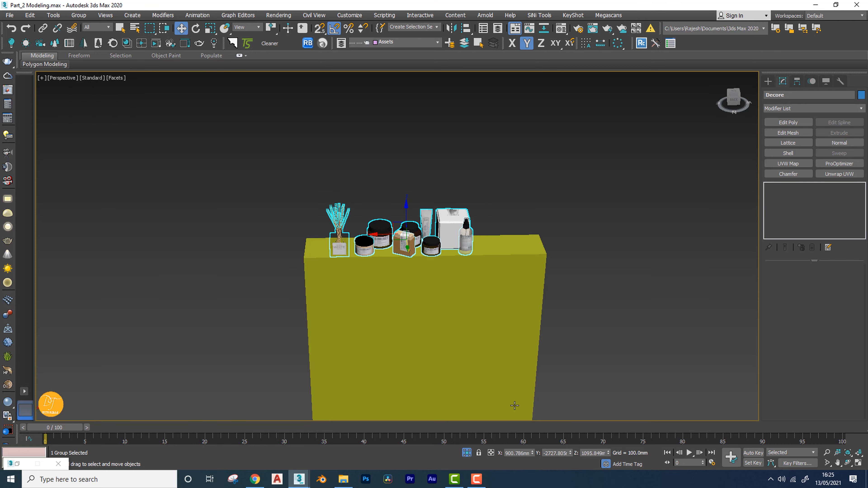
{"action": "left_click", "coordinate": [466, 453]}
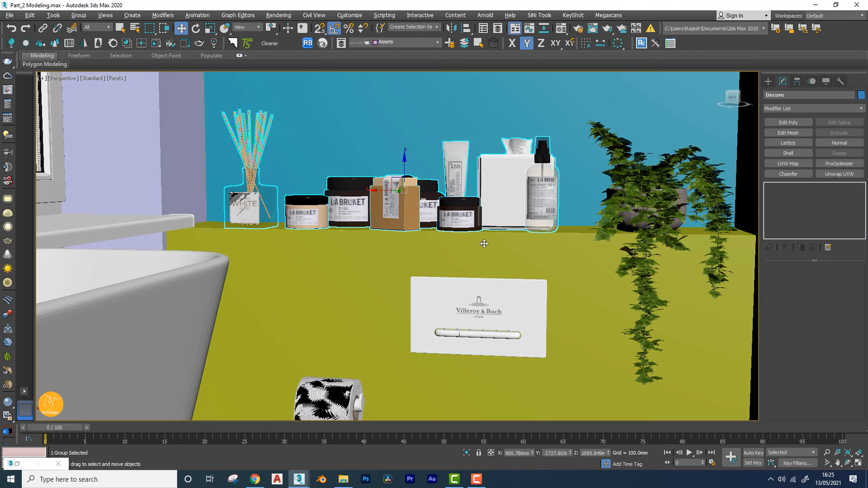
Select the wooden window blind outside the apartment and move it over to the bathroom.
{"action": "middle_click_drag", "start_coordinate": [485, 243], "coordinate": [484, 248], "text": "alt"}
{"action": "scroll", "coordinate": [507, 268], "scroll_direction": "up", "scroll_amount": 3}
{"action": "scroll", "coordinate": [508, 268], "scroll_direction": "up", "scroll_amount": 1}
{"action": "middle_click_drag", "start_coordinate": [533, 268], "coordinate": [529, 162]}
{"action": "scroll", "coordinate": [529, 162], "scroll_direction": "down", "scroll_amount": 7}
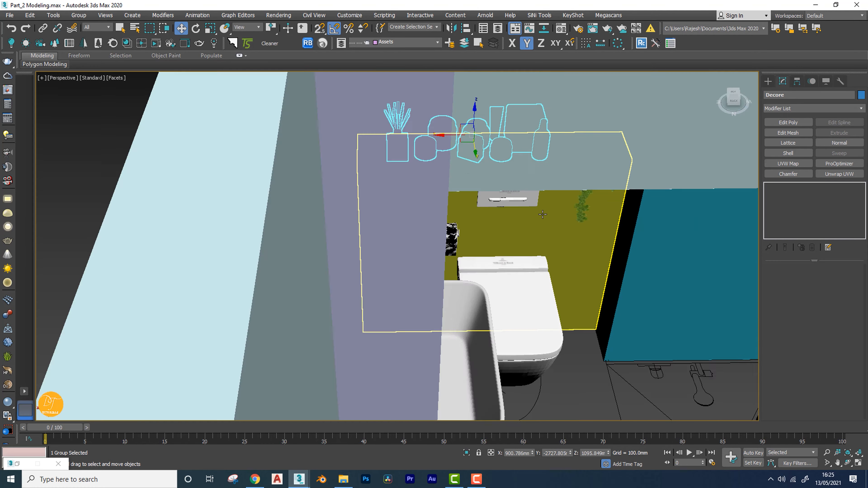
{"action": "middle_click_drag", "start_coordinate": [547, 233], "coordinate": [593, 229], "text": "alt"}
{"action": "scroll", "coordinate": [359, 239], "scroll_direction": "down", "scroll_amount": 5}
{"action": "middle_click_drag", "start_coordinate": [359, 238], "coordinate": [251, 199], "text": "alt"}
{"action": "scroll", "coordinate": [383, 222], "scroll_direction": "down", "scroll_amount": 2}
{"action": "scroll", "coordinate": [382, 222], "scroll_direction": "down", "scroll_amount": 4}
{"action": "scroll", "coordinate": [372, 196], "scroll_direction": "up", "scroll_amount": 1}
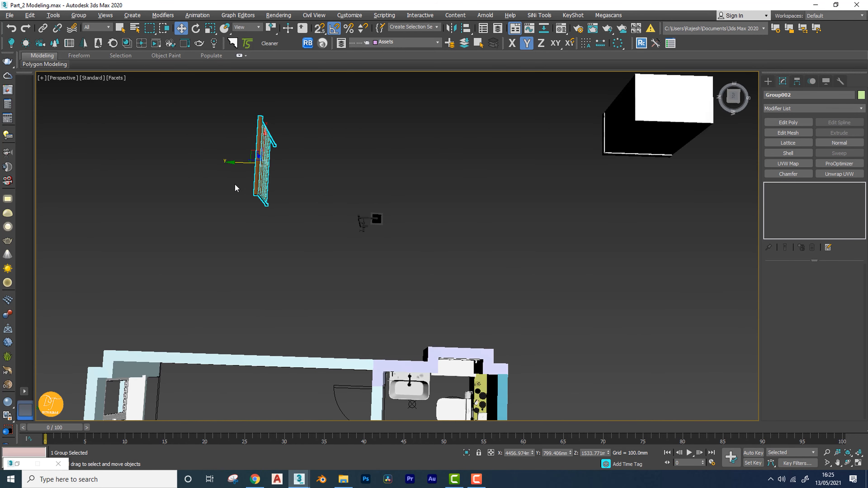
{"action": "left_click_drag", "start_coordinate": [239, 163], "coordinate": [477, 279]}
Rotate the wooden blind -90 degrees about the Z axis.
{"action": "middle_click_drag", "start_coordinate": [477, 279], "coordinate": [466, 187], "text": "alt"}
{"action": "key", "text": "e"}
{"action": "left_click_drag", "start_coordinate": [458, 143], "coordinate": [410, 143]}
Position the blind in the Top view wireframe so it lines up with the bathroom window opening along the wall.
{"action": "key", "text": "t"}
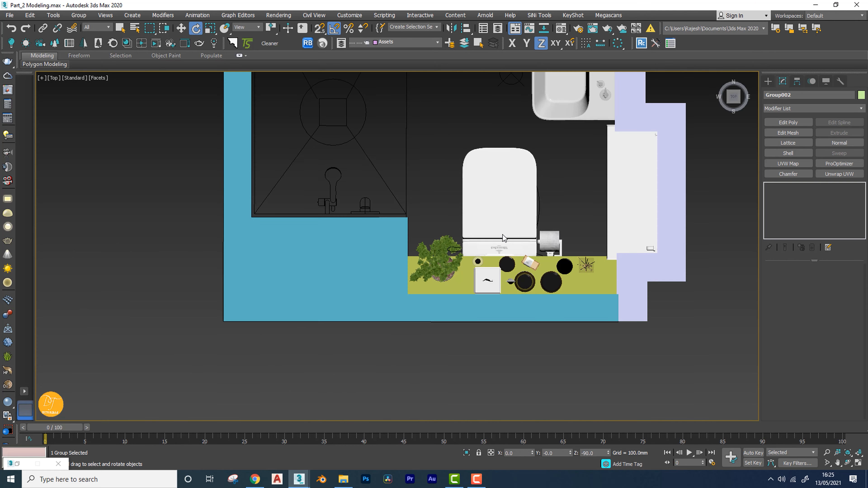
{"action": "key", "text": "z"}
{"action": "key", "text": "F3"}
{"action": "scroll", "coordinate": [471, 260], "scroll_direction": "down", "scroll_amount": 3}
{"action": "scroll", "coordinate": [485, 264], "scroll_direction": "down", "scroll_amount": 5}
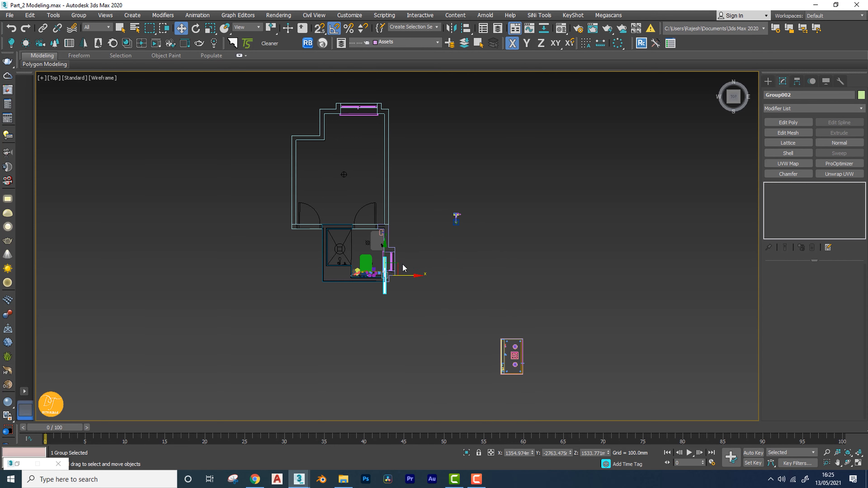
{"action": "scroll", "coordinate": [403, 267], "scroll_direction": "up", "scroll_amount": 6}
{"action": "left_click_drag", "start_coordinate": [417, 311], "coordinate": [408, 276]}
{"action": "scroll", "coordinate": [404, 300], "scroll_direction": "up", "scroll_amount": 5}
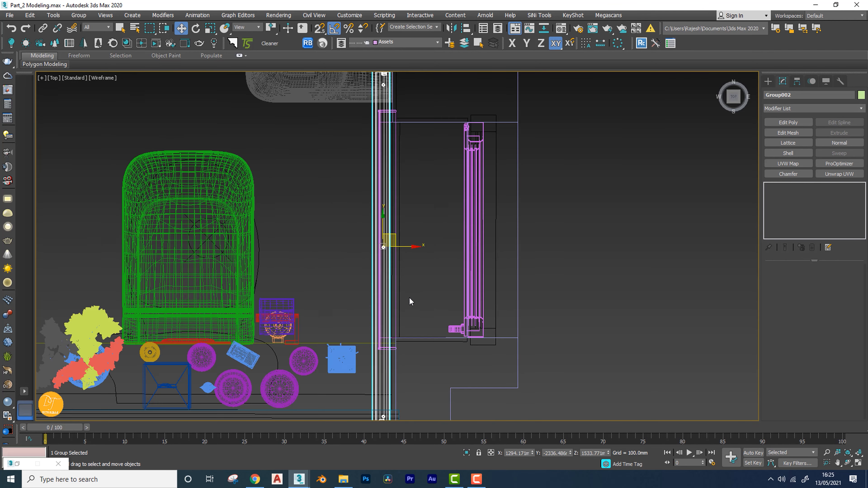
Try mirroring the blind on the XY axis with No Clone, and undo the mirror.
{"action": "key", "text": "p"}
{"action": "key", "text": "z"}
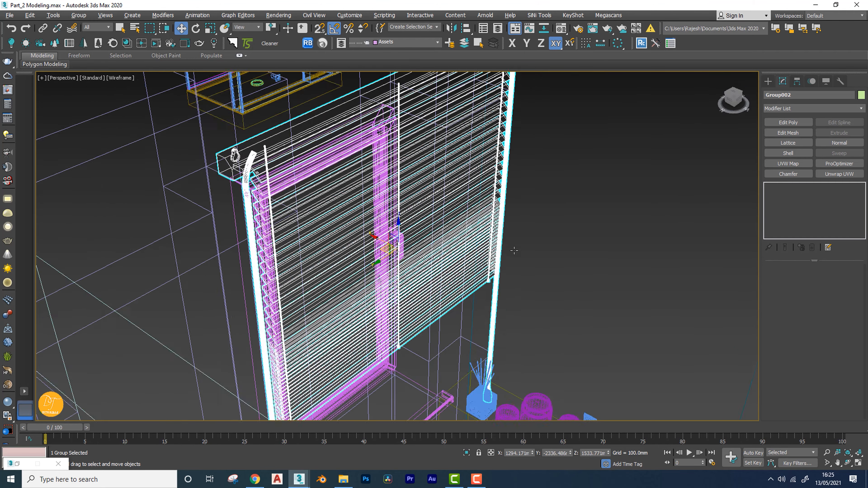
{"action": "middle_click_drag", "start_coordinate": [514, 250], "coordinate": [505, 259], "text": "alt"}
{"action": "key", "text": "F3"}
{"action": "mouse_move", "coordinate": [292, 231]}
{"action": "middle_mouse_down", "text": "alt"}
{"action": "mouse_move", "coordinate": [301, 233]}
{"action": "mouse_move", "coordinate": [286, 219]}
{"action": "mouse_move", "coordinate": [279, 228]}
{"action": "middle_mouse_up", "text": "alt"}
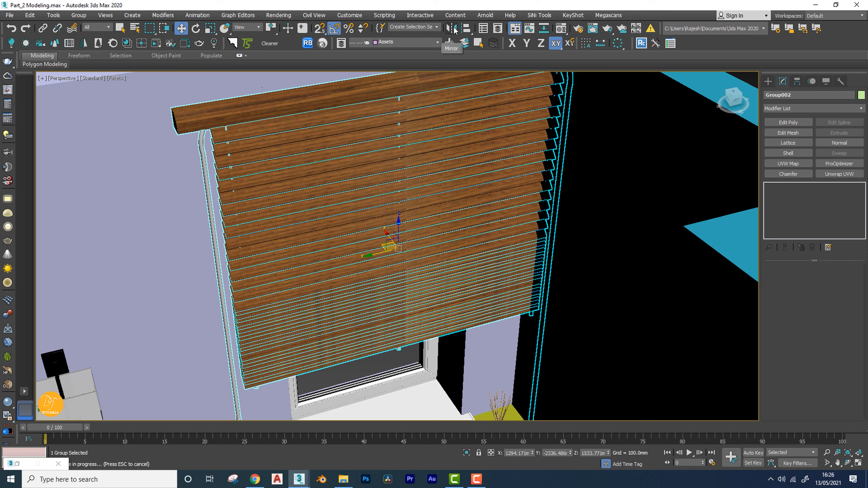
{"action": "key", "text": "Escape"}
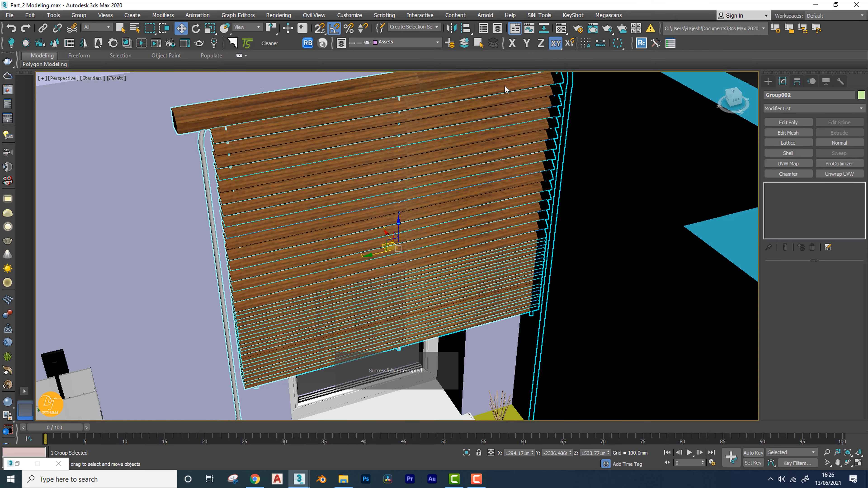
{"action": "left_click", "coordinate": [450, 28]}
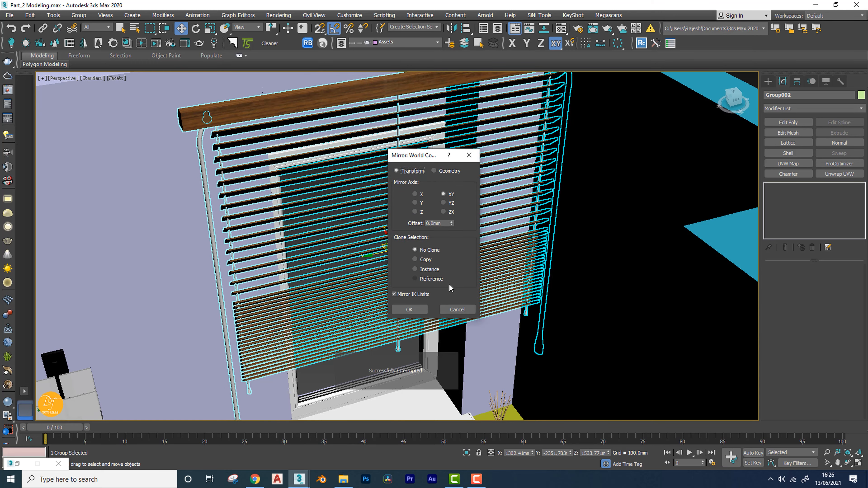
{"action": "left_click", "coordinate": [409, 309]}
{"action": "middle_click_drag", "start_coordinate": [360, 293], "coordinate": [345, 266], "text": "alt"}
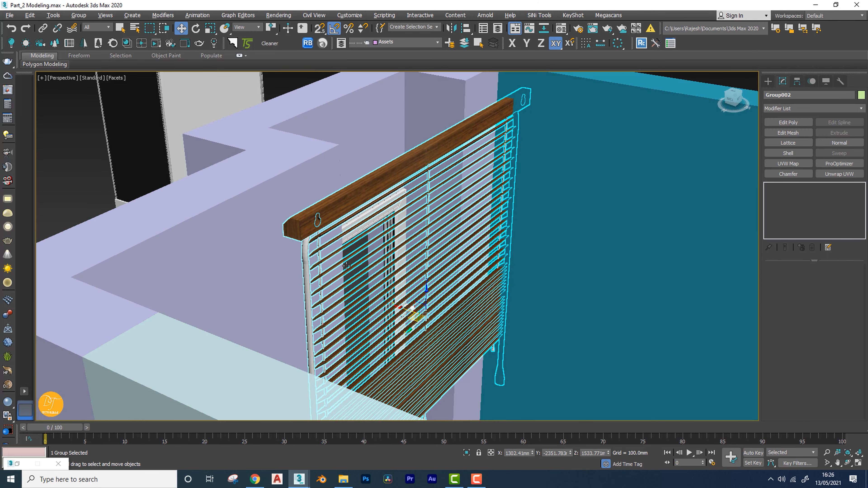
{"action": "key", "text": "ctrl+z"}
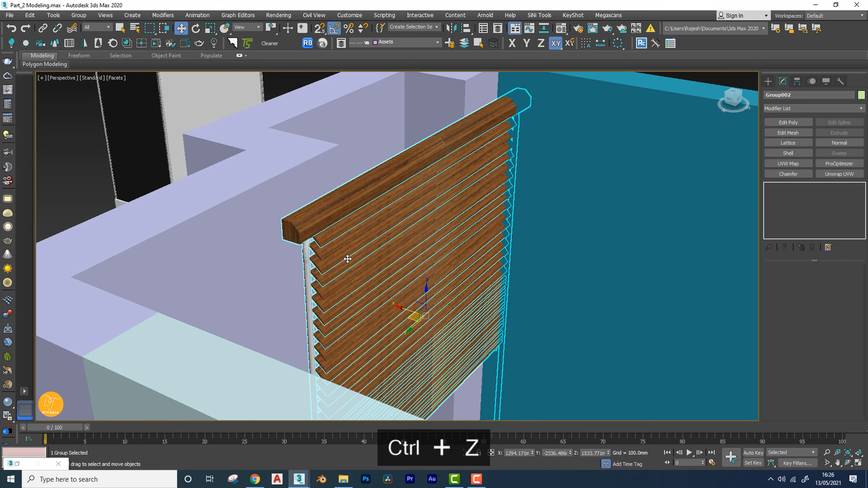
Move the blind about 10 mm in X against the window wall and about -145 mm in Y.
{"action": "middle_click_drag", "start_coordinate": [378, 279], "coordinate": [393, 250], "text": "alt"}
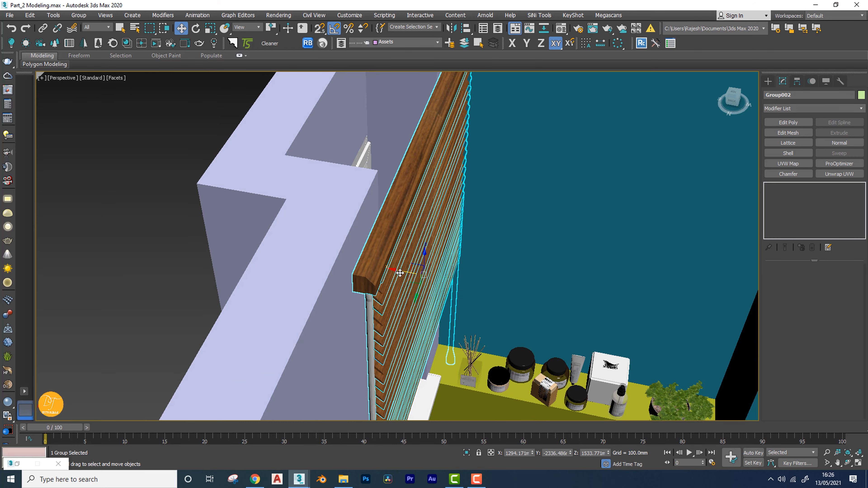
{"action": "mouse_move", "coordinate": [404, 271]}
{"action": "left_mouse_down"}
{"action": "mouse_move", "coordinate": [390, 272]}
{"action": "mouse_move", "coordinate": [397, 274]}
{"action": "left_mouse_up"}
{"action": "middle_click_drag", "start_coordinate": [405, 273], "coordinate": [376, 286], "text": "alt"}
{"action": "left_click_drag", "start_coordinate": [398, 275], "coordinate": [411, 274]}
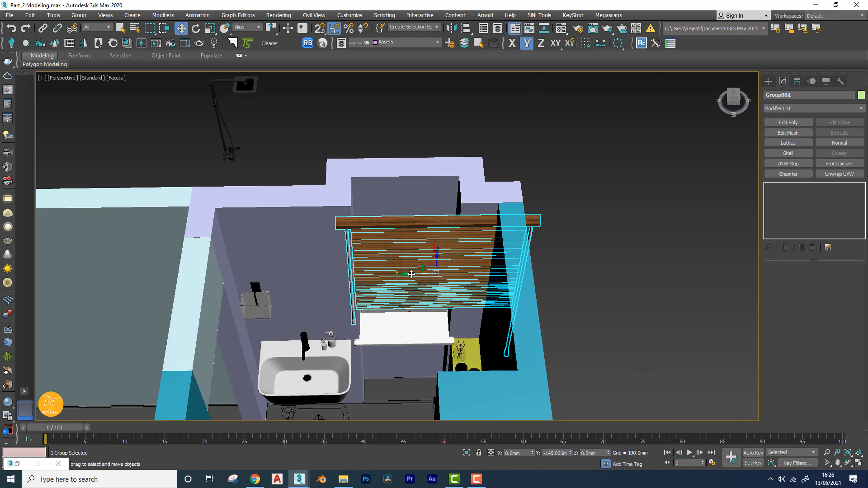
Raise the blind about 95 mm in Z so its headrail sits just below the wall's top edge.
{"action": "middle_click_drag", "start_coordinate": [410, 273], "coordinate": [427, 248], "text": "alt"}
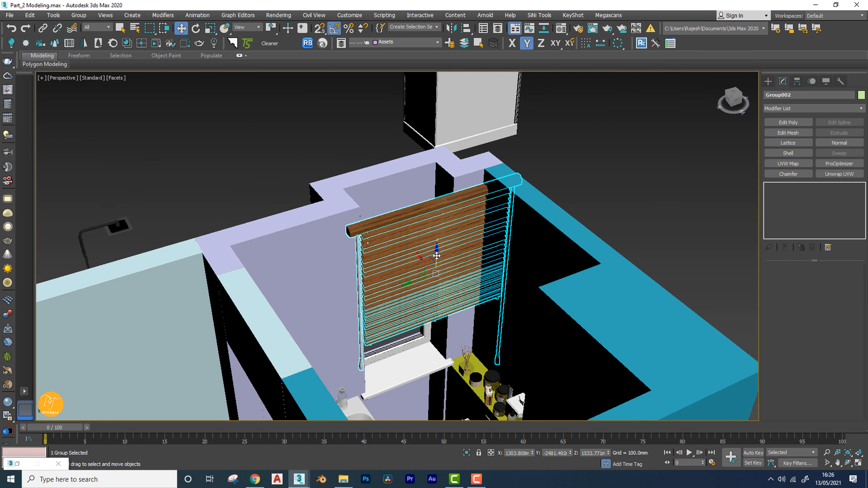
{"action": "left_click_drag", "start_coordinate": [436, 255], "coordinate": [439, 242]}
{"action": "scroll", "coordinate": [339, 208], "scroll_direction": "up", "scroll_amount": 8}
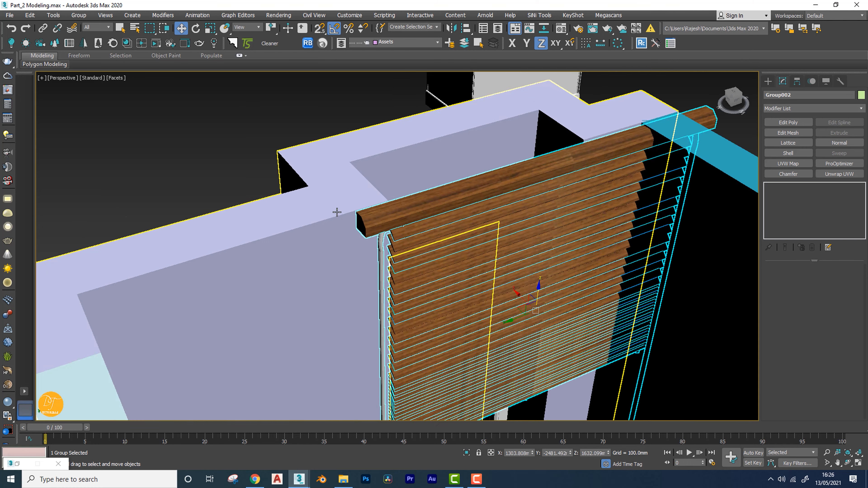
{"action": "left_click_drag", "start_coordinate": [403, 228], "coordinate": [392, 236]}
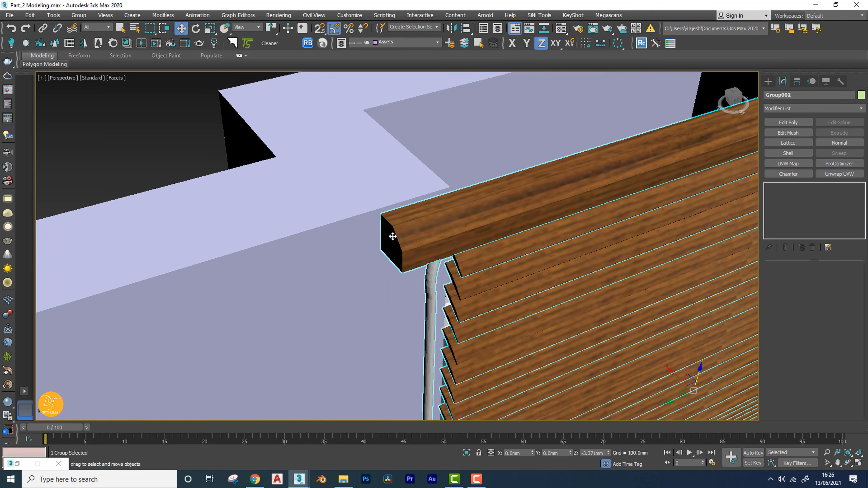
{"action": "scroll", "coordinate": [418, 247], "scroll_direction": "down", "scroll_amount": 12}
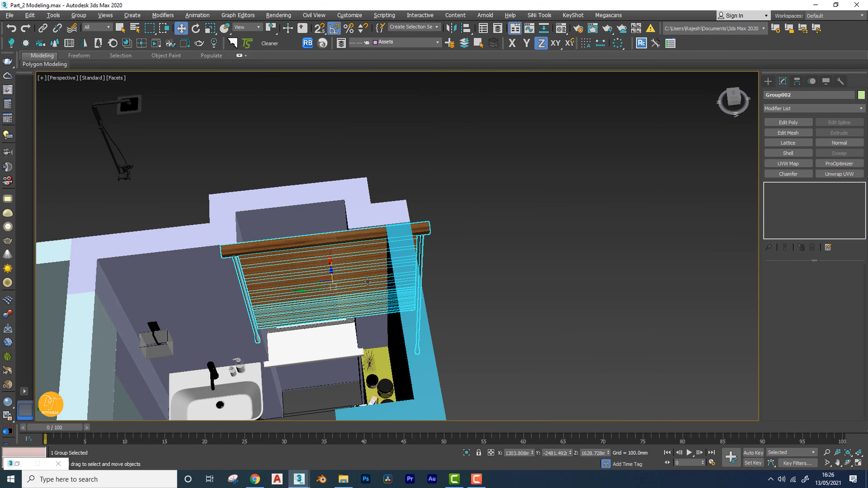
Add an Edit Poly modifier to the blind and select the vertices of its end that protrudes through the blue wall.
{"action": "middle_click_drag", "start_coordinate": [432, 256], "coordinate": [441, 255]}
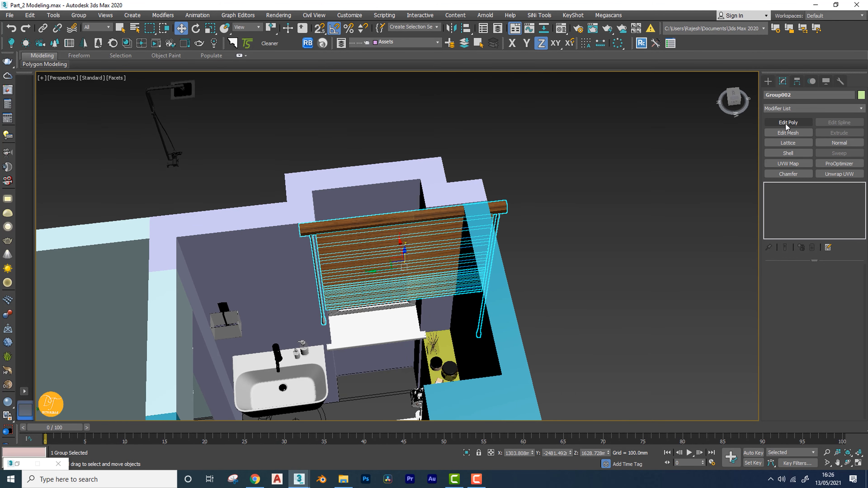
{"action": "left_click", "coordinate": [788, 279]}
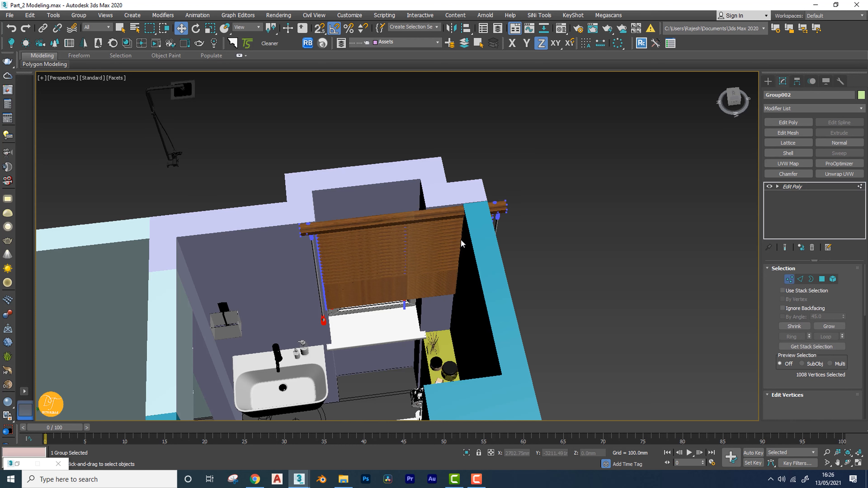
{"action": "middle_click_drag", "start_coordinate": [460, 245], "coordinate": [479, 280], "text": "alt"}
{"action": "key", "text": "F3"}
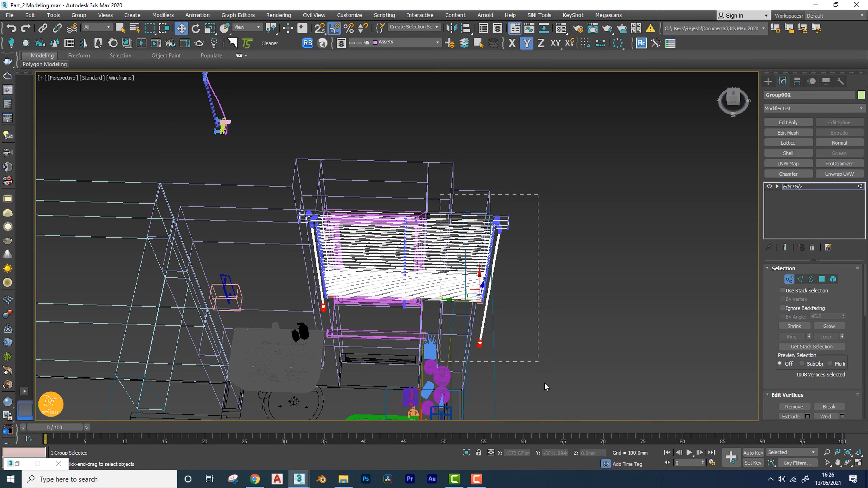
{"action": "left_click_drag", "start_coordinate": [546, 387], "coordinate": [554, 405], "text": "ctrl"}
Try moving the protruding end's vertices about 187 mm along Y, and undo the move.
{"action": "key", "text": "F3"}
{"action": "left_click_drag", "start_coordinate": [453, 291], "coordinate": [423, 291]}
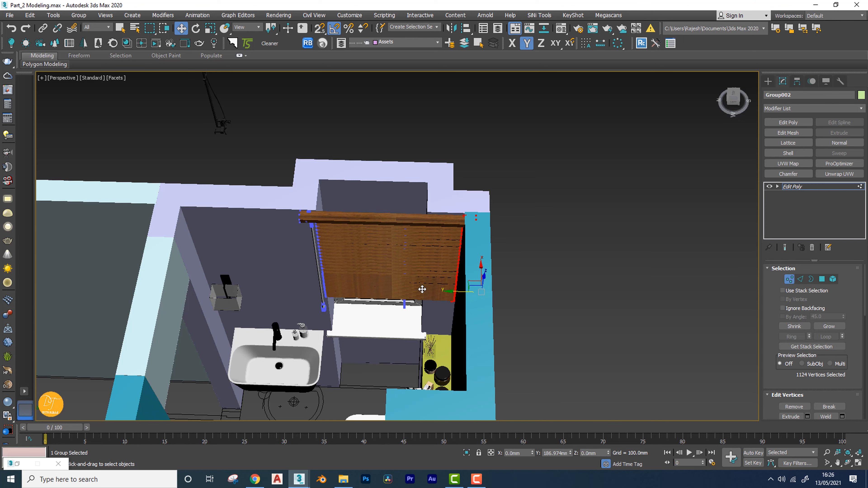
{"action": "key", "text": "ctrl+z"}
Add the middle cord's vertices to the selection and move them with the protruding end about 295 mm along Y.
{"action": "scroll", "coordinate": [411, 290], "scroll_direction": "up", "scroll_amount": 5}
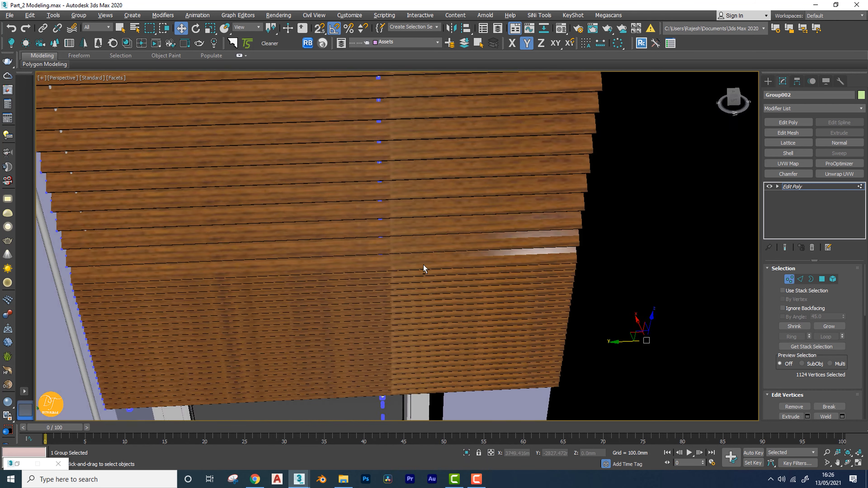
{"action": "scroll", "coordinate": [416, 277], "scroll_direction": "down", "scroll_amount": 8}
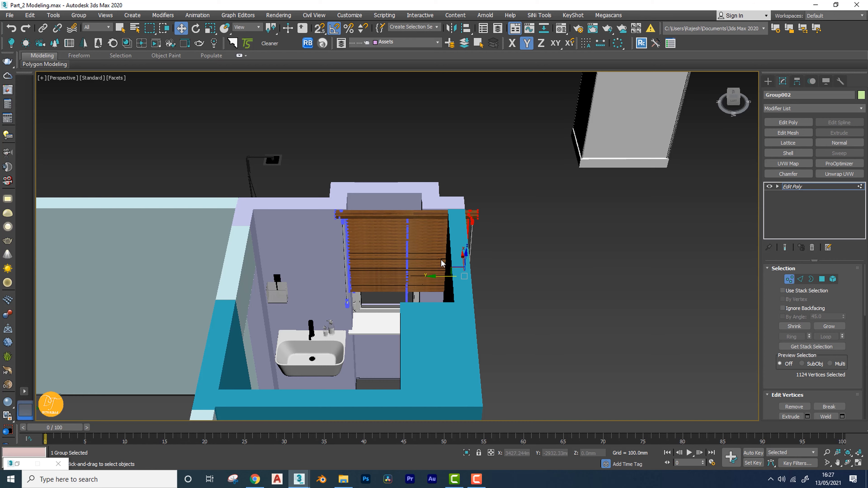
{"action": "middle_click_drag", "start_coordinate": [442, 263], "coordinate": [393, 176], "text": "alt"}
{"action": "scroll", "coordinate": [419, 259], "scroll_direction": "up", "scroll_amount": 5}
{"action": "key", "text": "F3"}
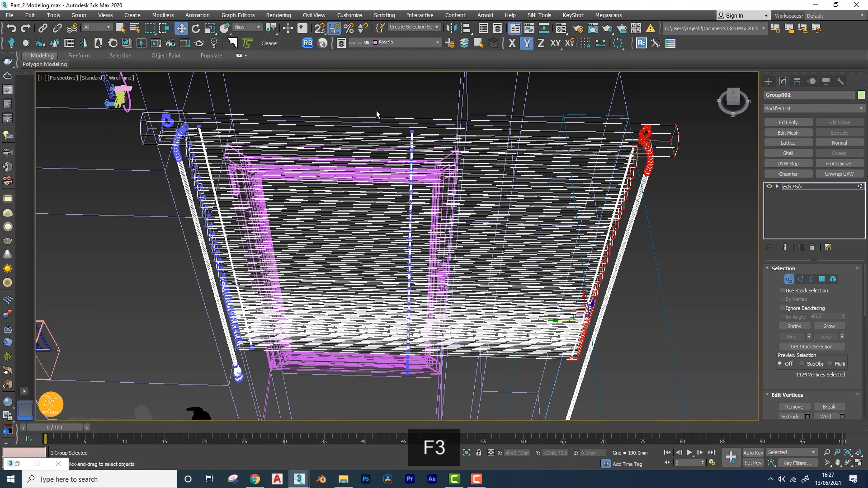
{"action": "left_click_drag", "start_coordinate": [375, 109], "coordinate": [488, 414]}
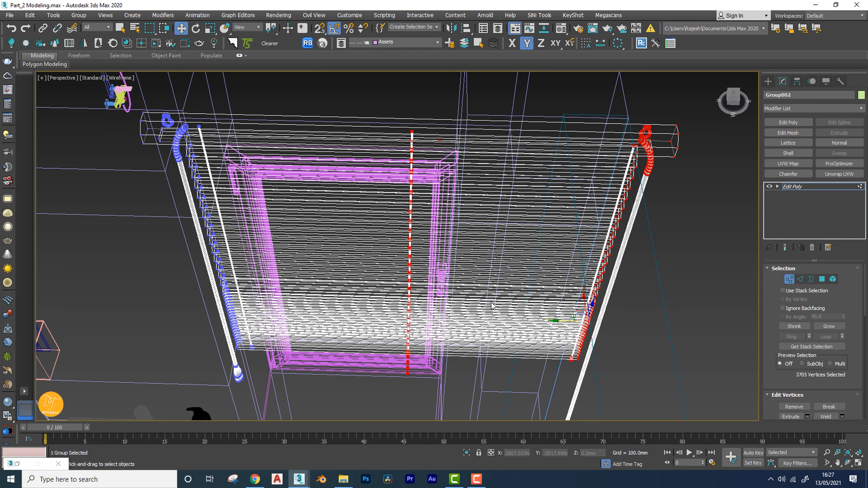
{"action": "key", "text": "F3"}
{"action": "middle_click_drag", "start_coordinate": [420, 281], "coordinate": [444, 261]}
{"action": "left_click_drag", "start_coordinate": [407, 238], "coordinate": [297, 235]}
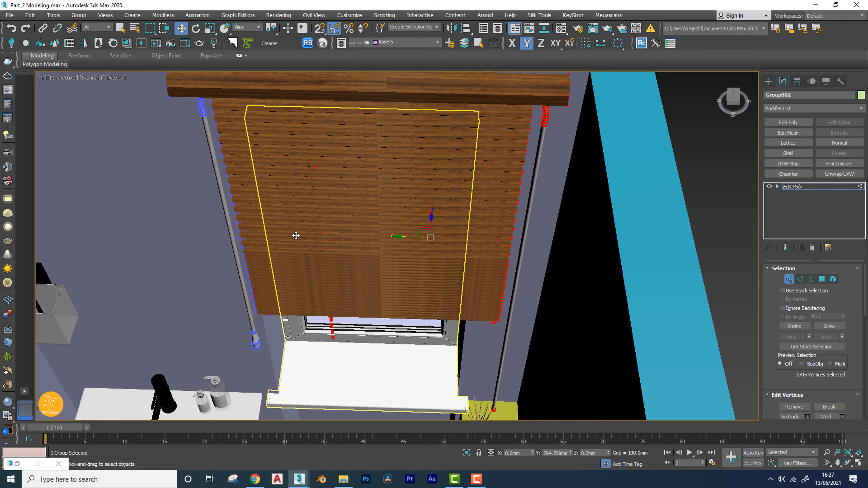
Reduce the selection to the blind's end vertices and move them about 93 mm further along Y to narrow it.
{"action": "scroll", "coordinate": [343, 241], "scroll_direction": "down", "scroll_amount": 6}
{"action": "scroll", "coordinate": [319, 166], "scroll_direction": "up", "scroll_amount": 1}
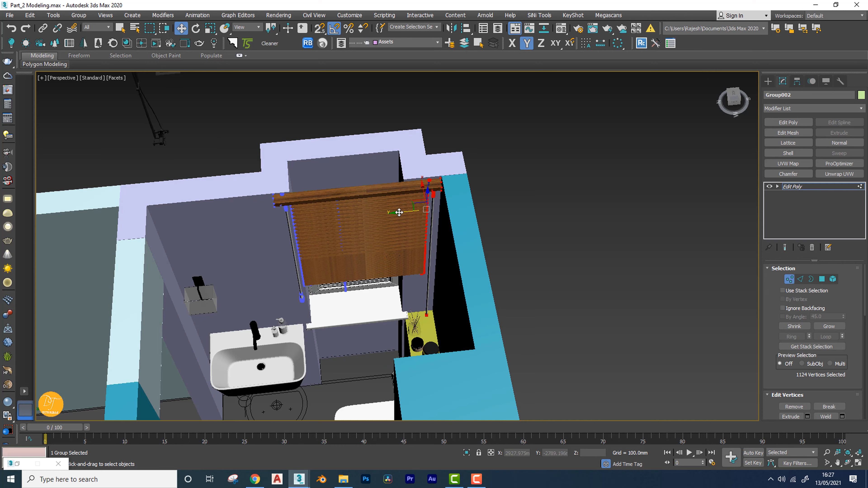
{"action": "left_click_drag", "start_coordinate": [398, 212], "coordinate": [381, 216]}
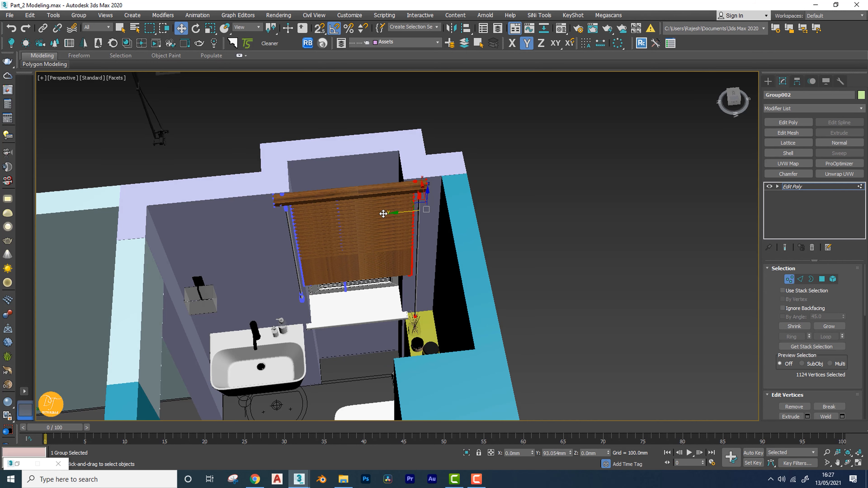
Select the vertices at the lower tip of the blind's longest cord, raise them along Z above the ledge, and leave vertex editing.
{"action": "middle_click_drag", "start_coordinate": [380, 214], "coordinate": [426, 334], "text": "alt"}
{"action": "scroll", "coordinate": [427, 334], "scroll_direction": "up", "scroll_amount": 5}
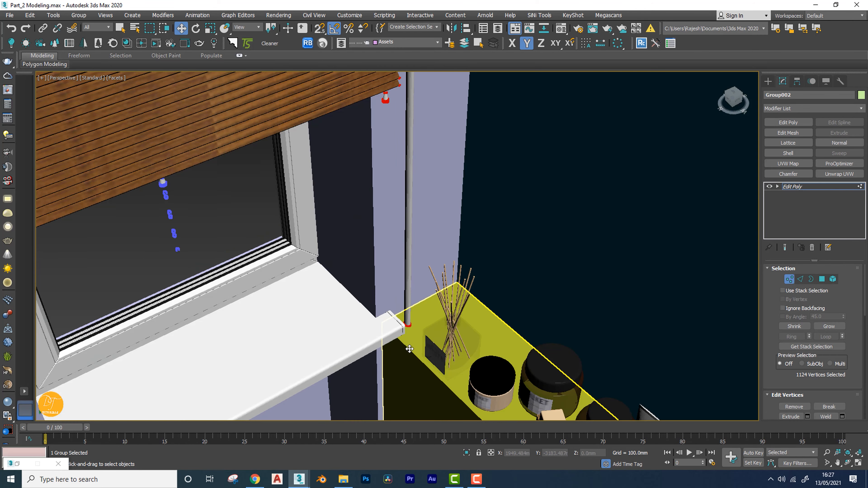
{"action": "key", "text": "F3"}
{"action": "left_click_drag", "start_coordinate": [405, 332], "coordinate": [450, 395]}
{"action": "key", "text": "F3"}
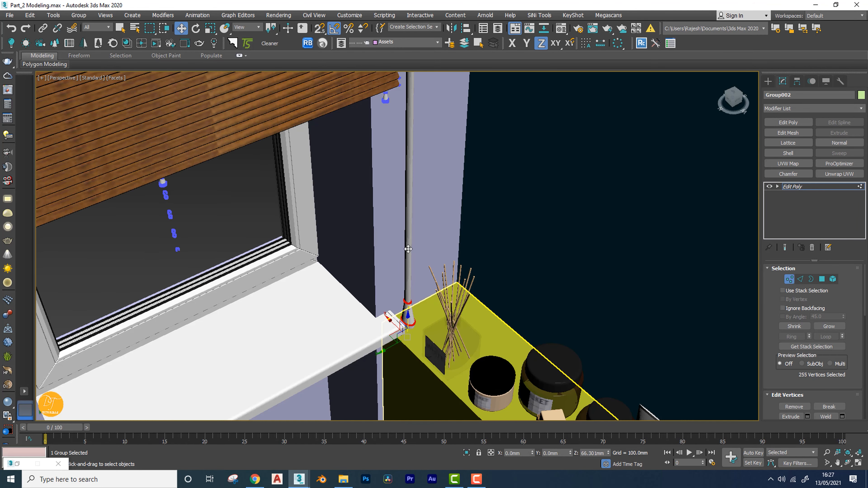
{"action": "scroll", "coordinate": [427, 300], "scroll_direction": "down", "scroll_amount": 8}
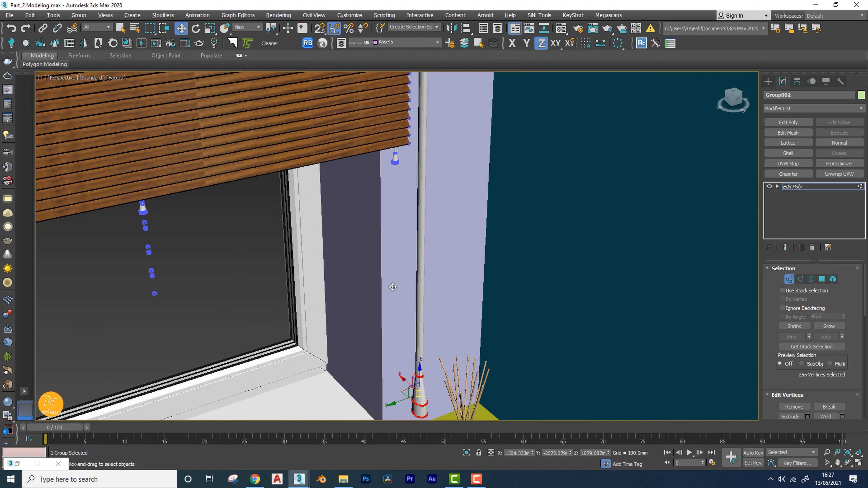
{"action": "scroll", "coordinate": [428, 300], "scroll_direction": "down", "scroll_amount": 4}
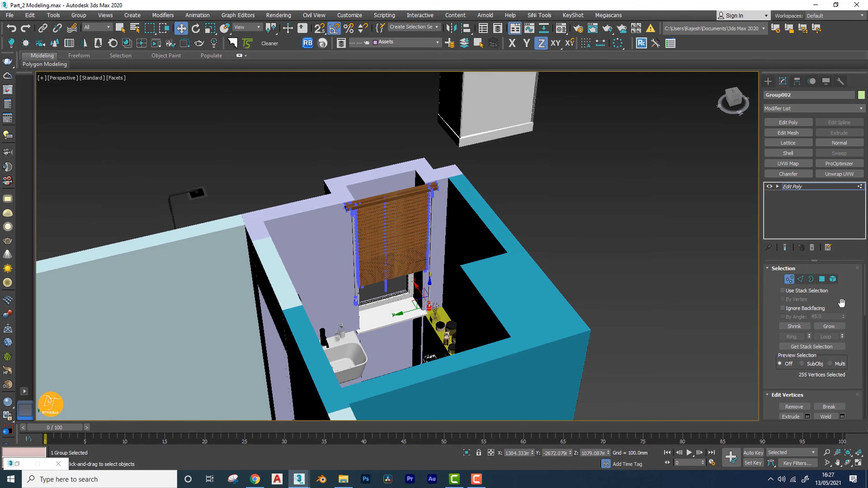
{"action": "left_click", "coordinate": [789, 279]}
Isolate the blue bathroom wall, the loose shower fixture and the shower cabin in a wireframe top view.
{"action": "middle_click_drag", "start_coordinate": [499, 244], "coordinate": [466, 237], "text": "alt"}
{"action": "left_click", "coordinate": [482, 201]}
{"action": "middle_click_drag", "start_coordinate": [482, 201], "coordinate": [500, 239], "text": "alt"}
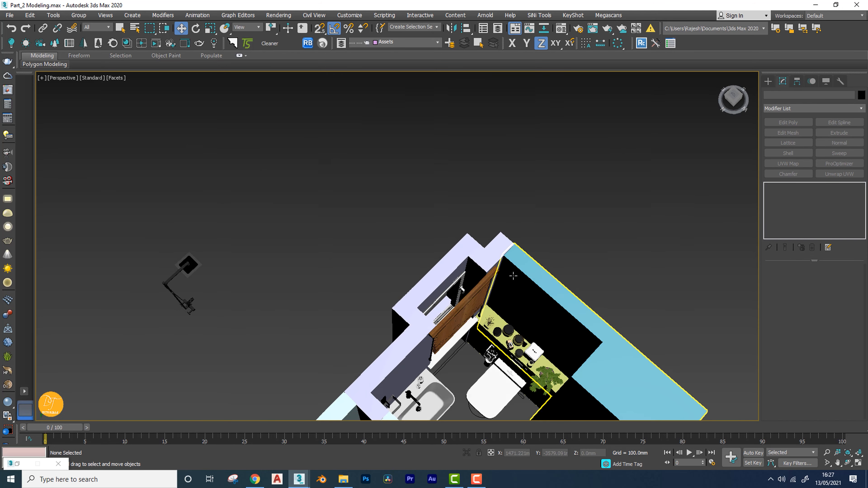
{"action": "middle_click_drag", "start_coordinate": [513, 276], "coordinate": [409, 194]}
{"action": "scroll", "coordinate": [239, 180], "scroll_direction": "down", "scroll_amount": 5}
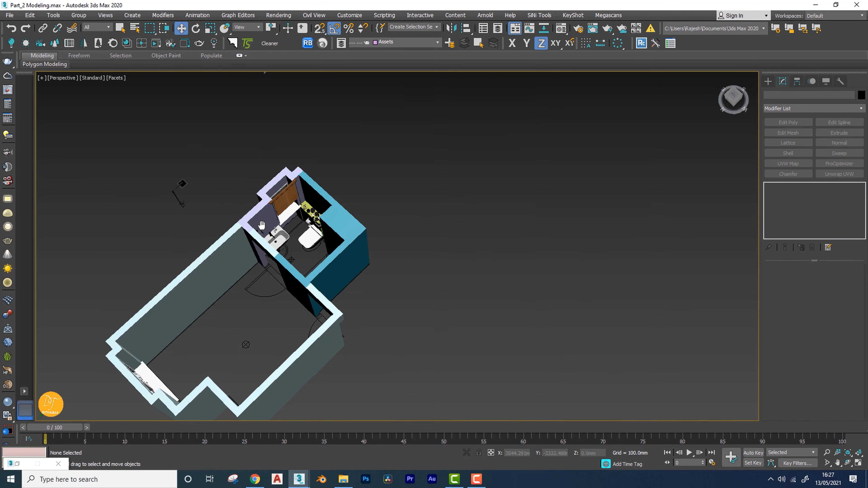
{"action": "middle_click_drag", "start_coordinate": [180, 188], "coordinate": [318, 267], "text": "alt"}
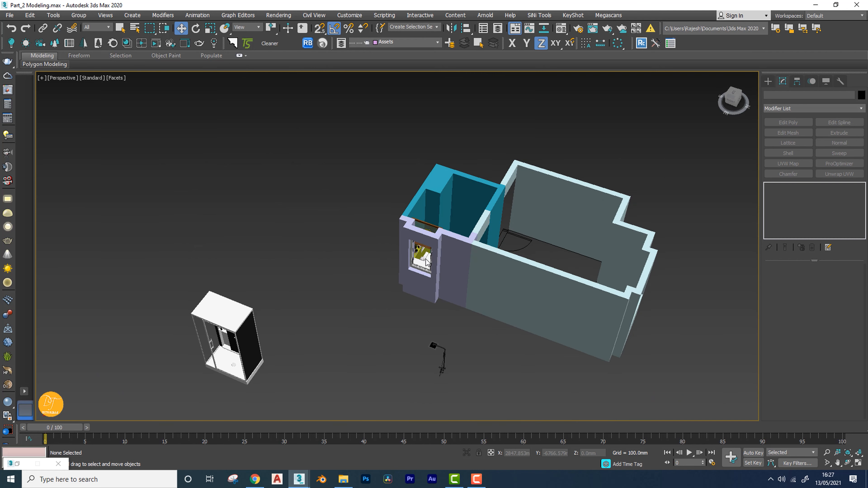
{"action": "middle_click_drag", "start_coordinate": [468, 201], "coordinate": [463, 264], "text": "alt"}
{"action": "left_click", "coordinate": [462, 264]}
{"action": "middle_click_drag", "start_coordinate": [356, 323], "coordinate": [363, 240]}
{"action": "left_click", "coordinate": [252, 296], "text": "ctrl"}
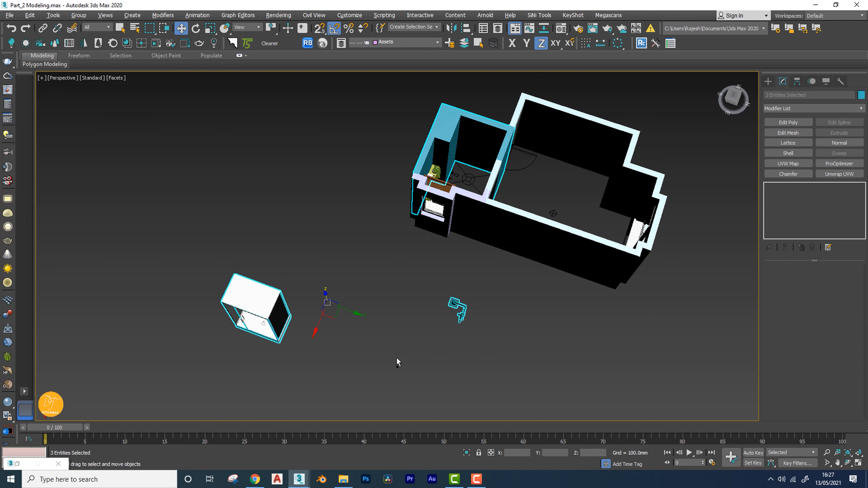
{"action": "key", "text": "alt+q"}
{"action": "key", "text": "t"}
{"action": "key", "text": "z"}
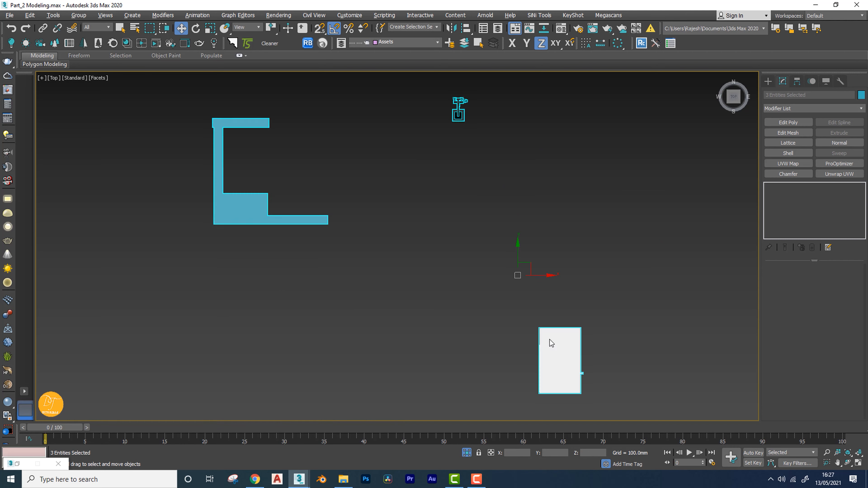
{"action": "key", "text": "F3"}
Move the shower cabin into the alcove formed by the blue bathroom walls and adjust its position along X.
{"action": "left_click", "coordinate": [391, 320]}
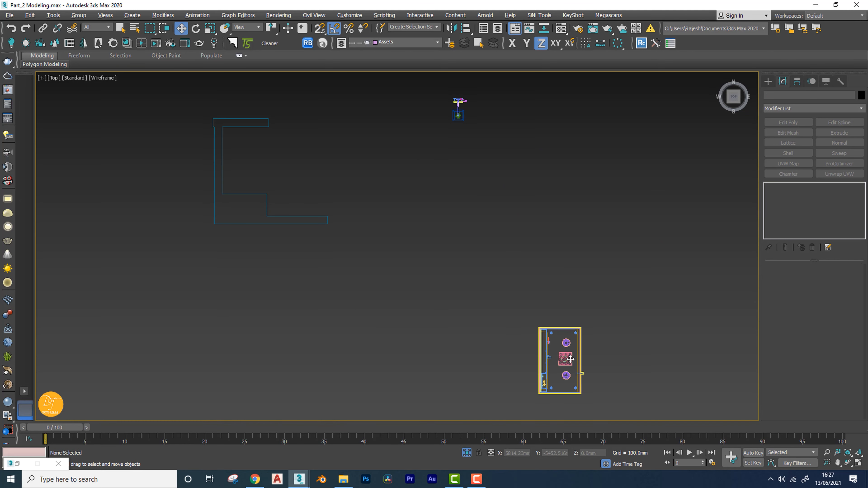
{"action": "left_click", "coordinate": [570, 359]}
{"action": "left_click_drag", "start_coordinate": [555, 351], "coordinate": [236, 153]}
{"action": "middle_click_drag", "start_coordinate": [299, 161], "coordinate": [413, 302]}
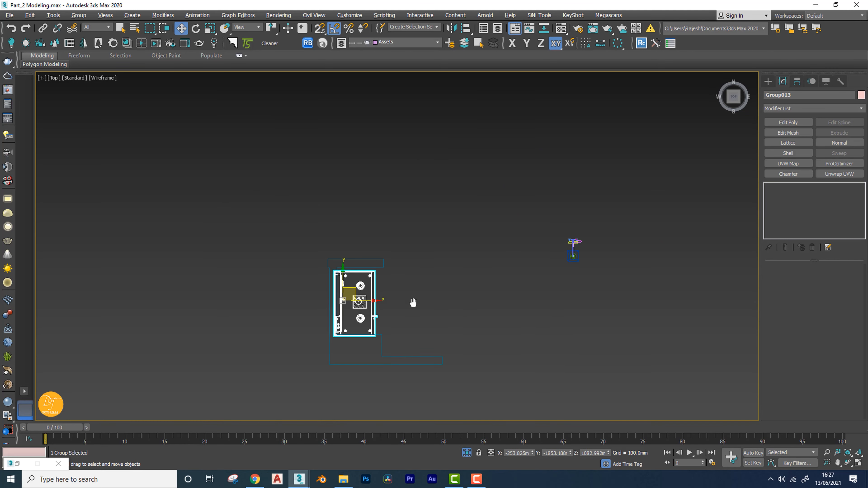
{"action": "scroll", "coordinate": [366, 313], "scroll_direction": "up", "scroll_amount": 3}
{"action": "scroll", "coordinate": [395, 330], "scroll_direction": "down", "scroll_amount": 2}
{"action": "mouse_move", "coordinate": [430, 343]}
{"action": "middle_mouse_down", "text": "alt"}
{"action": "mouse_move", "coordinate": [373, 315]}
{"action": "mouse_move", "coordinate": [391, 235]}
{"action": "mouse_move", "coordinate": [334, 259]}
{"action": "mouse_move", "coordinate": [333, 296]}
{"action": "mouse_move", "coordinate": [388, 294]}
{"action": "mouse_move", "coordinate": [389, 212]}
{"action": "mouse_move", "coordinate": [369, 270]}
{"action": "mouse_move", "coordinate": [342, 297]}
{"action": "mouse_move", "coordinate": [393, 276]}
{"action": "mouse_move", "coordinate": [405, 295]}
{"action": "mouse_move", "coordinate": [349, 240]}
{"action": "mouse_move", "coordinate": [368, 288]}
{"action": "middle_mouse_up", "text": "alt"}
{"action": "key", "text": "F3"}
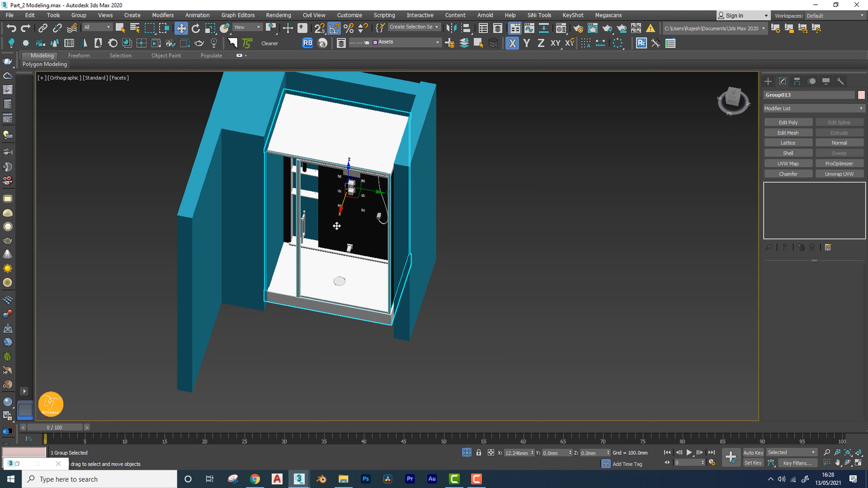
{"action": "middle_click_drag", "start_coordinate": [332, 236], "coordinate": [373, 263], "text": "alt"}
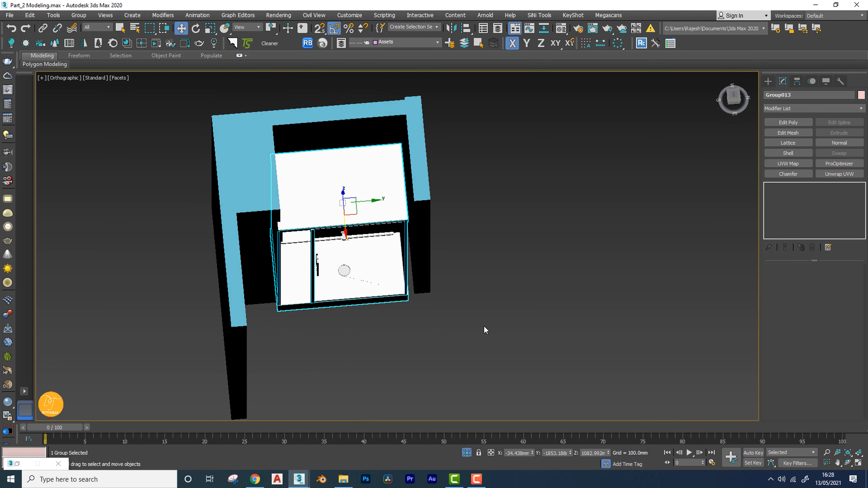
Examine how the shower cabin sits between the blue walls from above and in perspective.
{"action": "key", "text": "t"}
{"action": "key", "text": "F3"}
{"action": "scroll", "coordinate": [485, 329], "scroll_direction": "down", "scroll_amount": 2}
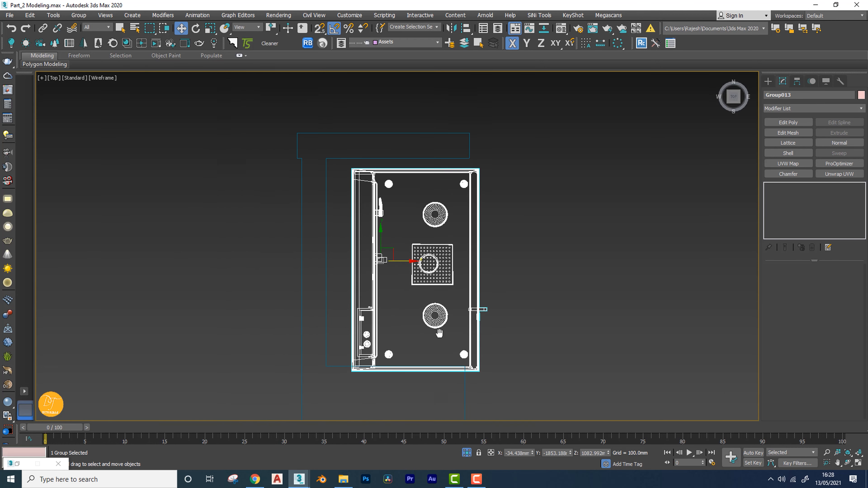
{"action": "mouse_move", "coordinate": [494, 326]}
{"action": "middle_mouse_down", "text": "alt"}
{"action": "mouse_move", "coordinate": [440, 307]}
{"action": "mouse_move", "coordinate": [346, 249]}
{"action": "middle_mouse_up", "text": "alt"}
{"action": "key", "text": "t"}
{"action": "key", "text": "p"}
{"action": "key", "text": "z"}
{"action": "scroll", "coordinate": [415, 292], "scroll_direction": "down", "scroll_amount": 3}
{"action": "key", "text": "F3"}
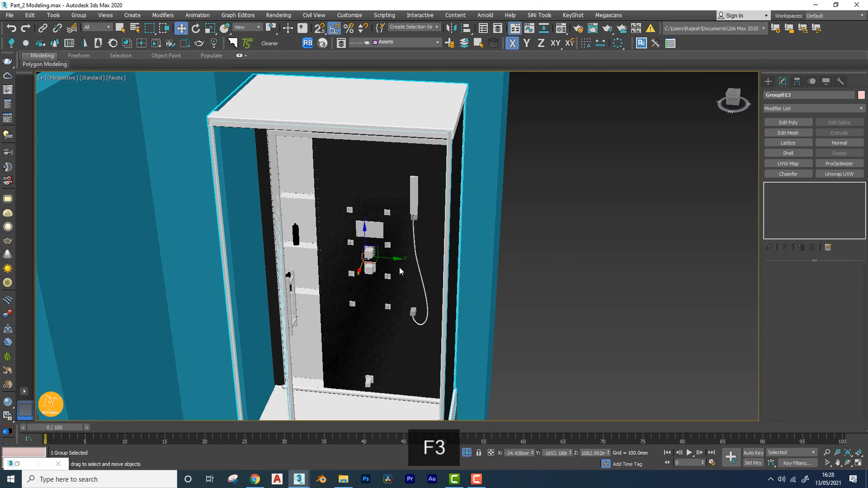
{"action": "scroll", "coordinate": [401, 271], "scroll_direction": "down", "scroll_amount": 5}
{"action": "middle_click_drag", "start_coordinate": [400, 271], "coordinate": [376, 260], "text": "alt"}
Isolate the shower cabin and open its group for editing.
{"action": "left_click", "coordinate": [79, 15]}
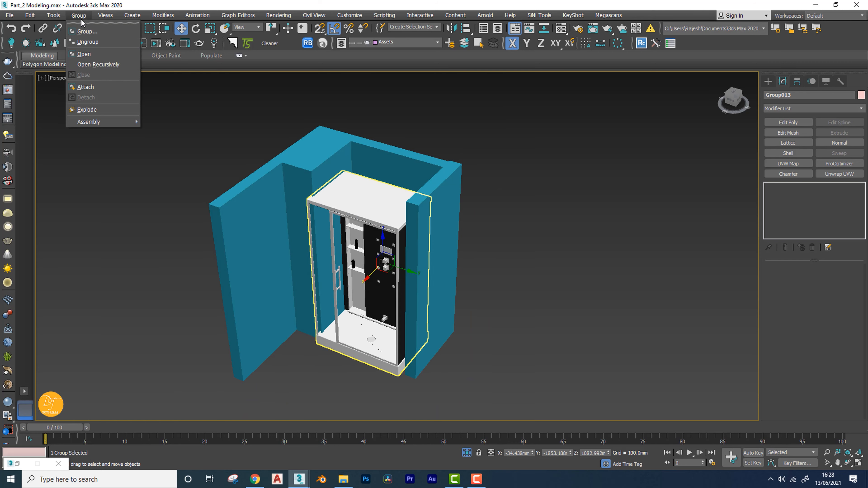
{"action": "key", "text": "alt+q"}
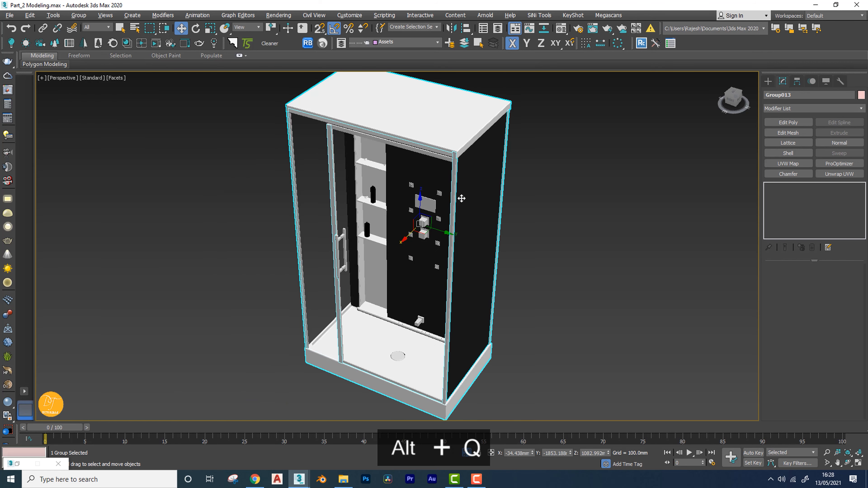
{"action": "left_click", "coordinate": [79, 15]}
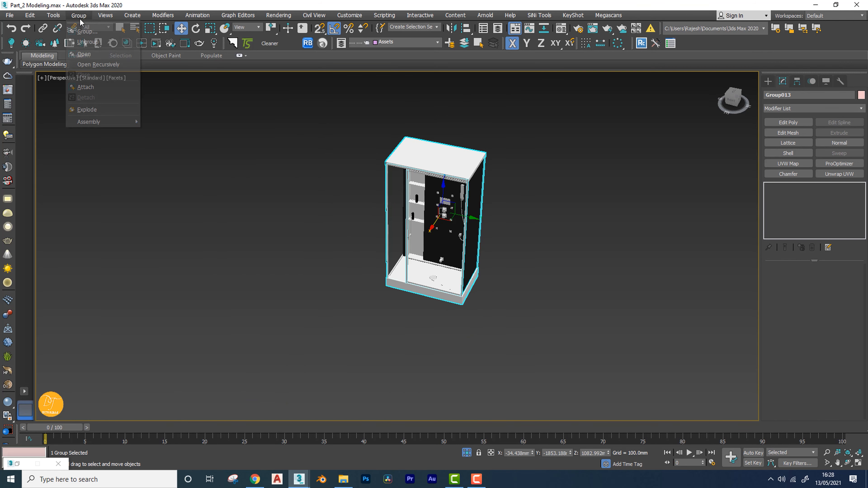
{"action": "left_click", "coordinate": [85, 54]}
Delete the cabin's roof panel, the square shower head and the two round ceiling fixtures.
{"action": "left_click", "coordinate": [437, 159]}
{"action": "key", "text": "Delete"}
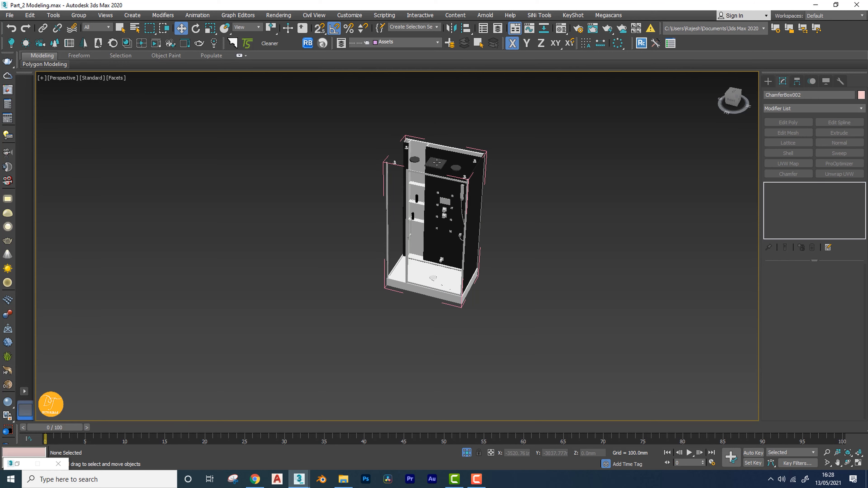
{"action": "scroll", "coordinate": [437, 159], "scroll_direction": "up", "scroll_amount": 4}
{"action": "left_click", "coordinate": [438, 159]}
{"action": "key", "text": "Delete"}
{"action": "left_click", "coordinate": [391, 149]}
{"action": "key", "text": "Delete"}
{"action": "left_click", "coordinate": [484, 167]}
{"action": "key", "text": "Delete"}
Select the cabin's wall panels and fittings together, try deleting them, and undo the deletion.
{"action": "middle_click_drag", "start_coordinate": [487, 168], "coordinate": [316, 140], "text": "alt"}
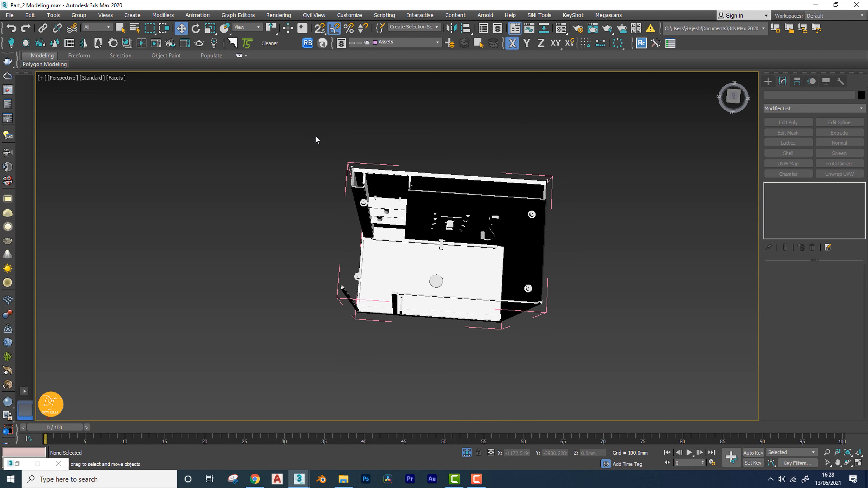
{"action": "left_click_drag", "start_coordinate": [574, 240], "coordinate": [574, 240]}
{"action": "middle_click_drag", "start_coordinate": [574, 240], "coordinate": [480, 298], "text": "alt"}
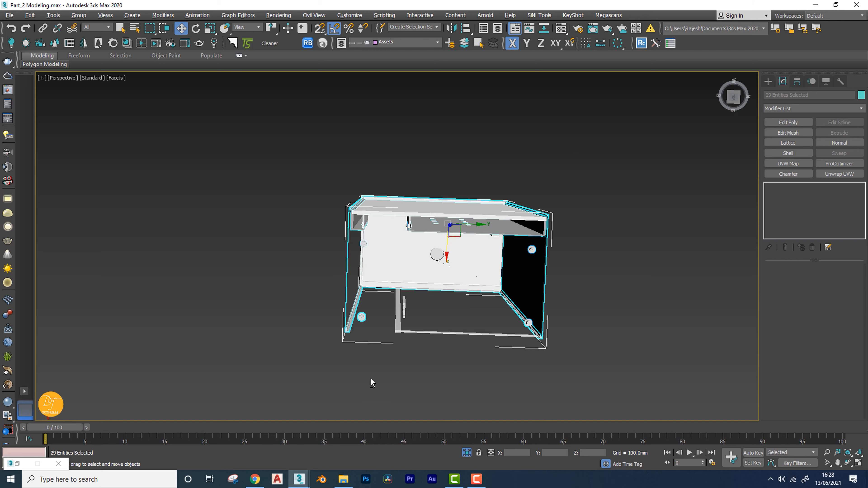
{"action": "middle_click_drag", "start_coordinate": [371, 349], "coordinate": [451, 187], "text": "alt"}
{"action": "key", "text": "Delete"}
{"action": "key", "text": "ctrl+z"}
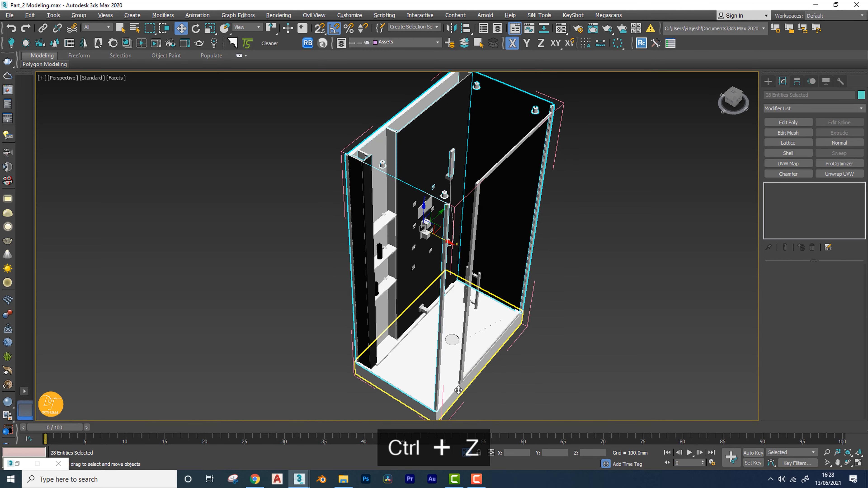
Remove the parts to keep from the selection and delete the cabin's wall panels and wall-mounted fittings.
{"action": "left_click", "coordinate": [475, 383], "text": "alt"}
{"action": "key", "text": "Delete"}
{"action": "middle_click_drag", "start_coordinate": [513, 380], "coordinate": [475, 366], "text": "alt"}
{"action": "key", "text": "ctrl+z"}
{"action": "middle_click_drag", "start_coordinate": [517, 308], "coordinate": [510, 320], "text": "alt"}
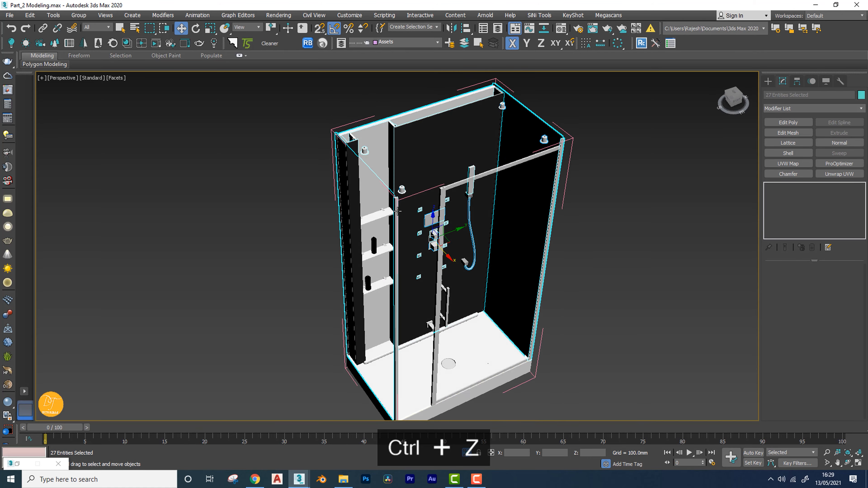
{"action": "scroll", "coordinate": [401, 212], "scroll_direction": "up", "scroll_amount": 8}
{"action": "scroll", "coordinate": [401, 211], "scroll_direction": "down", "scroll_amount": 1}
{"action": "key", "text": "F3"}
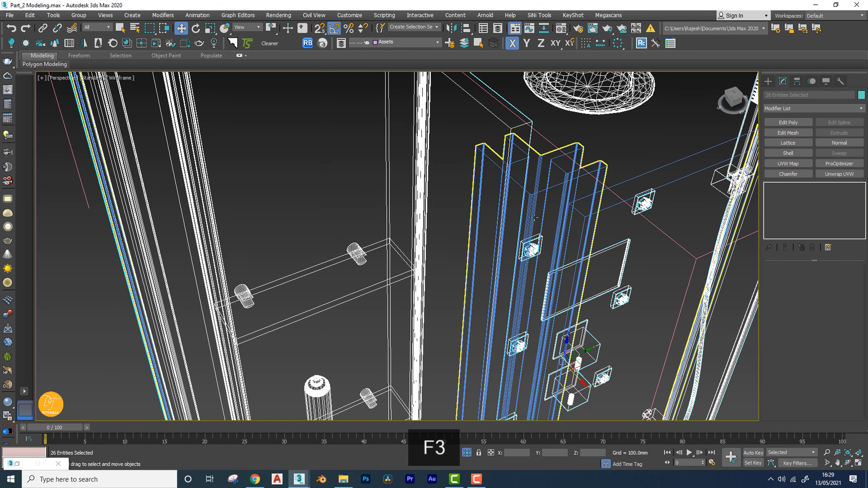
{"action": "scroll", "coordinate": [535, 158], "scroll_direction": "down", "scroll_amount": 10}
{"action": "key", "text": "F3"}
{"action": "key", "text": "Delete"}
Delete the leftover pieces, including the small tap fitting above the inner edge of the shower tray.
{"action": "middle_click_drag", "start_coordinate": [542, 319], "coordinate": [512, 229]}
{"action": "left_click", "coordinate": [489, 219]}
{"action": "key", "text": "5"}
{"action": "middle_click_drag", "start_coordinate": [458, 217], "coordinate": [465, 301], "text": "alt"}
{"action": "scroll", "coordinate": [451, 228], "scroll_direction": "up", "scroll_amount": 8}
{"action": "left_click", "coordinate": [456, 234]}
{"action": "key", "text": "F3"}
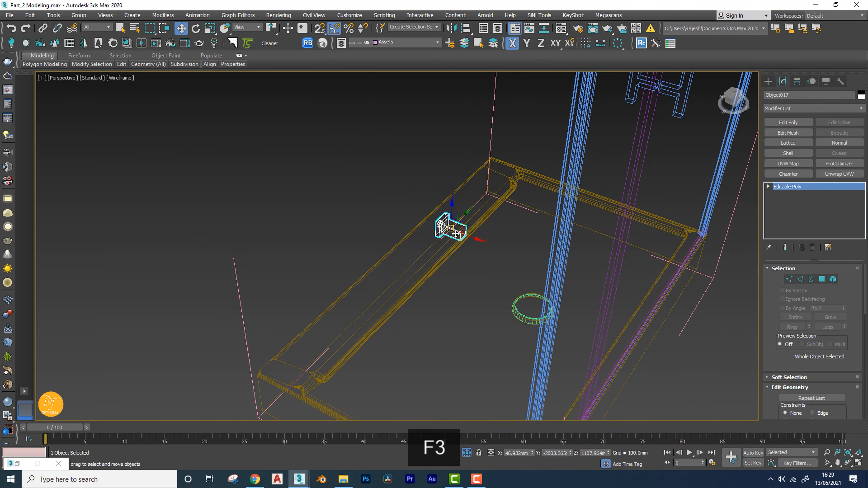
{"action": "key", "text": "F3"}
Select the remaining tray, glass and door parts and close the shower cabin's group.
{"action": "scroll", "coordinate": [455, 233], "scroll_direction": "down", "scroll_amount": 8}
{"action": "left_click", "coordinate": [577, 274]}
{"action": "middle_click_drag", "start_coordinate": [594, 284], "coordinate": [550, 261], "text": "alt"}
{"action": "left_click_drag", "start_coordinate": [561, 308], "coordinate": [229, 189]}
{"action": "left_click", "coordinate": [78, 16]}
{"action": "left_click", "coordinate": [84, 72]}
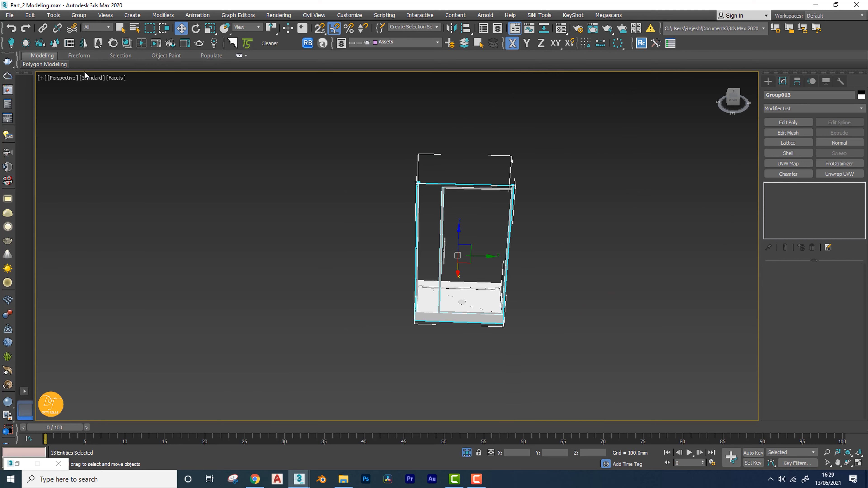
Isolate the shower cabin with the floor plan linework in top view, compare their positions, and end the isolation.
{"action": "key", "text": "t"}
{"action": "key", "text": "z"}
{"action": "key", "text": "F3"}
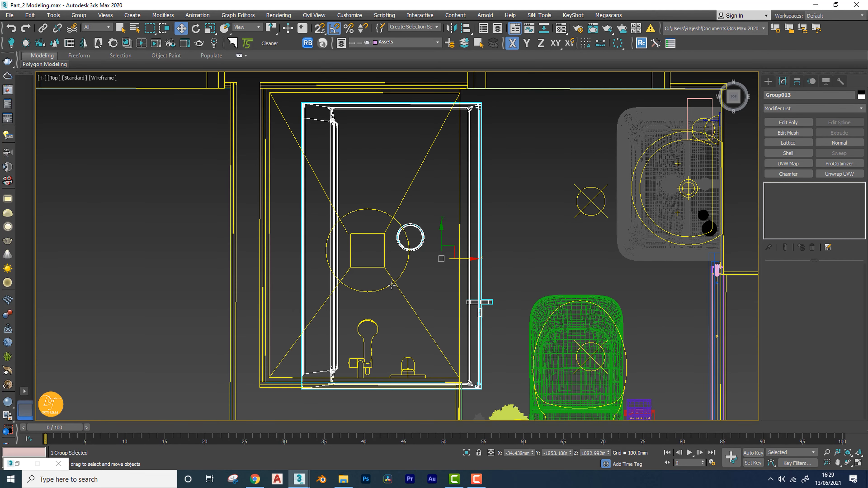
{"action": "left_click", "coordinate": [392, 286], "text": "ctrl"}
{"action": "scroll", "coordinate": [407, 291], "scroll_direction": "down", "scroll_amount": 6}
{"action": "key", "text": "alt+q"}
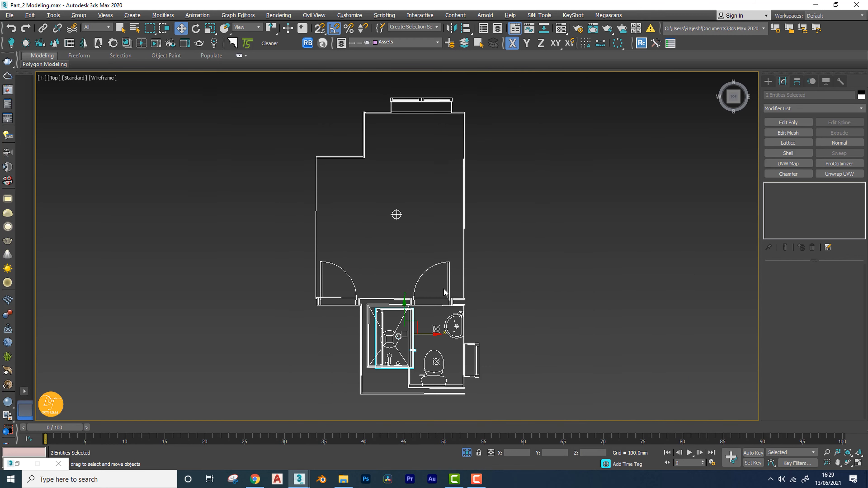
{"action": "left_click", "coordinate": [589, 258]}
{"action": "scroll", "coordinate": [384, 349], "scroll_direction": "up", "scroll_amount": 6}
{"action": "mouse_move", "coordinate": [392, 339]}
{"action": "middle_mouse_down"}
{"action": "mouse_move", "coordinate": [434, 297]}
{"action": "mouse_move", "coordinate": [400, 341]}
{"action": "middle_mouse_up"}
{"action": "left_click", "coordinate": [405, 372]}
{"action": "left_click", "coordinate": [467, 453]}
{"action": "scroll", "coordinate": [409, 333], "scroll_direction": "down", "scroll_amount": 2}
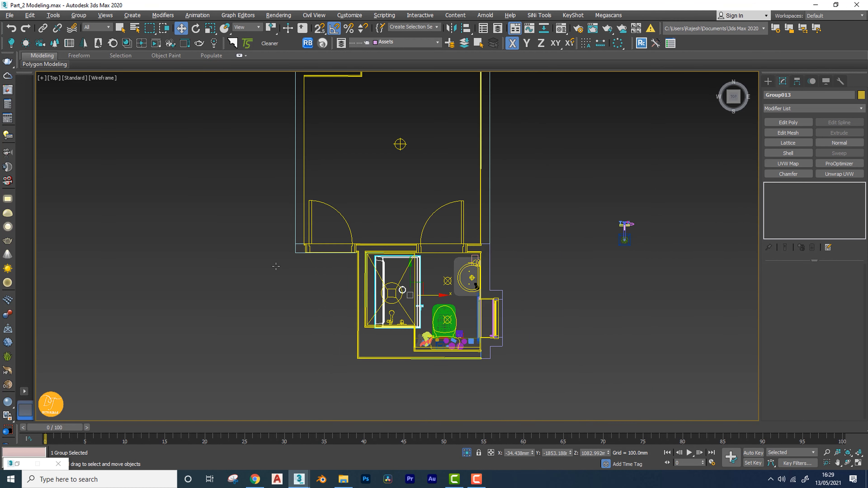
Isolate the shower cabin together with the blue bathroom wall and show them in a wireframe top view.
{"action": "middle_click_drag", "start_coordinate": [276, 266], "coordinate": [289, 285], "text": "alt"}
{"action": "key", "text": "F3"}
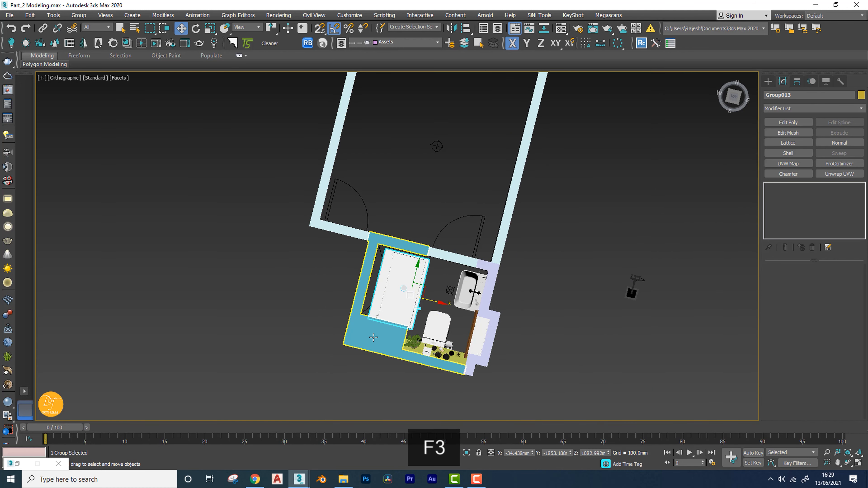
{"action": "key", "text": "alt+q"}
{"action": "key", "text": "t"}
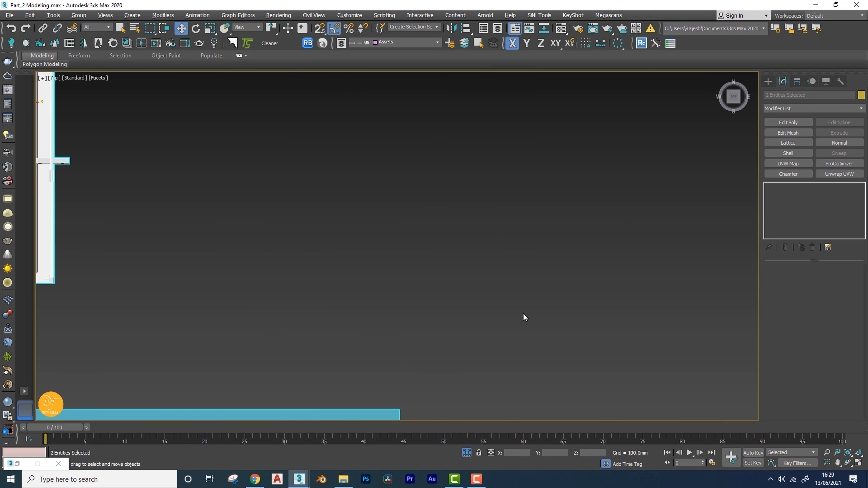
{"action": "key", "text": "z"}
{"action": "middle_click_drag", "start_coordinate": [417, 322], "coordinate": [498, 348]}
{"action": "key", "text": "F3"}
Turn on snapping and move the shower cabin by its front outer corner onto the corner of the blue wall.
{"action": "left_click", "coordinate": [380, 301]}
{"action": "middle_click_drag", "start_coordinate": [379, 302], "coordinate": [416, 245]}
{"action": "scroll", "coordinate": [428, 326], "scroll_direction": "up", "scroll_amount": 3}
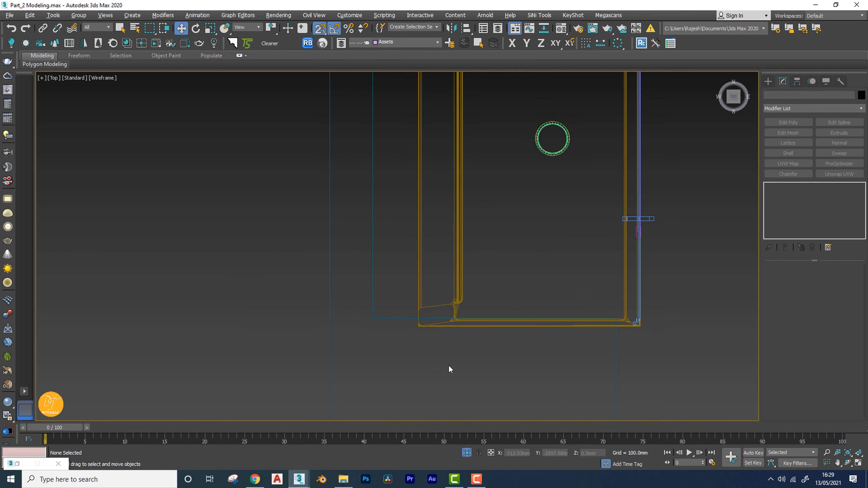
{"action": "middle_click_drag", "start_coordinate": [524, 281], "coordinate": [426, 322]}
{"action": "scroll", "coordinate": [524, 365], "scroll_direction": "up", "scroll_amount": 5}
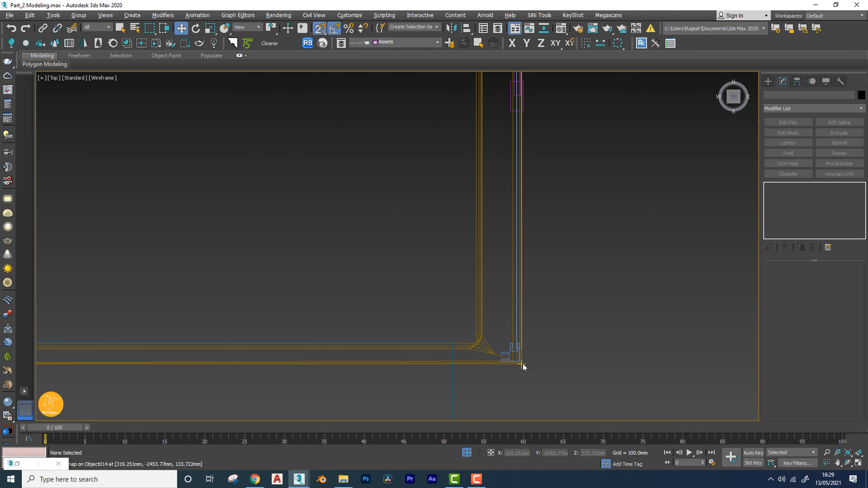
{"action": "left_click_drag", "start_coordinate": [521, 364], "coordinate": [455, 338]}
Add an Edit Poly modifier to the shower cabin and check its vertices against the alcove outline in top view.
{"action": "scroll", "coordinate": [503, 345], "scroll_direction": "down", "scroll_amount": 4}
{"action": "scroll", "coordinate": [496, 285], "scroll_direction": "down", "scroll_amount": 2}
{"action": "scroll", "coordinate": [461, 279], "scroll_direction": "up", "scroll_amount": 3}
{"action": "scroll", "coordinate": [602, 215], "scroll_direction": "down", "scroll_amount": 2}
{"action": "middle_click_drag", "start_coordinate": [594, 219], "coordinate": [625, 109]}
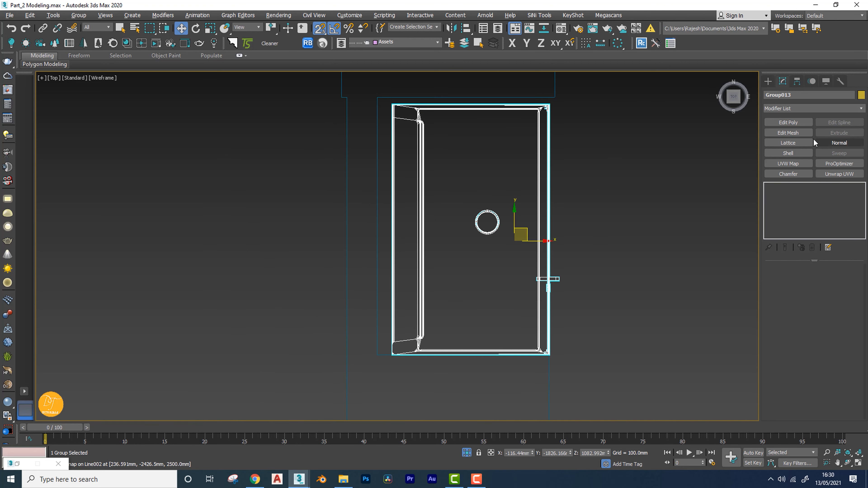
{"action": "left_click", "coordinate": [789, 123]}
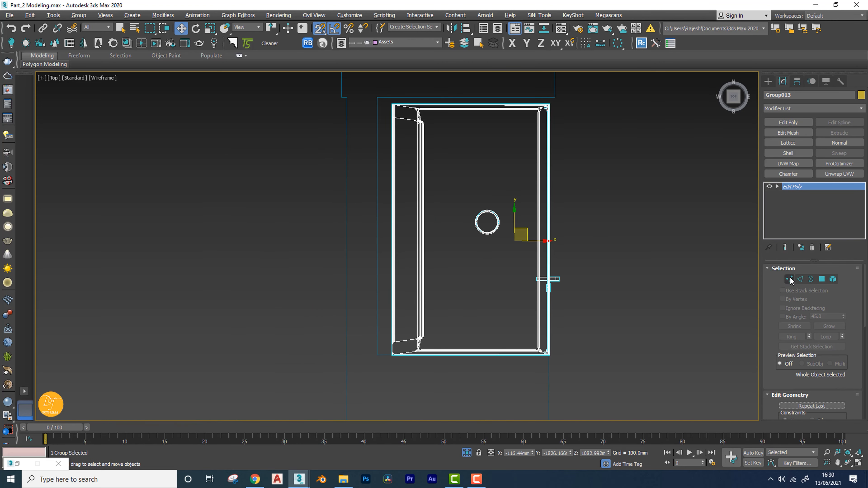
{"action": "left_click", "coordinate": [790, 279]}
{"action": "middle_click_drag", "start_coordinate": [556, 157], "coordinate": [549, 179]}
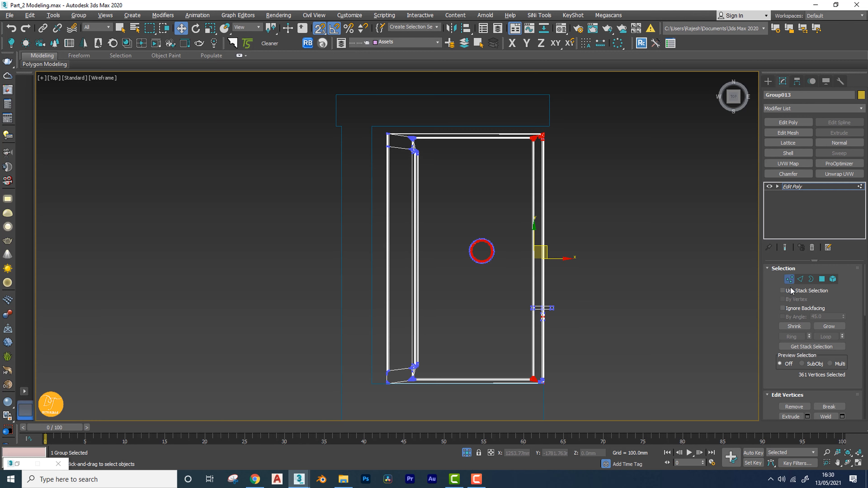
{"action": "left_click", "coordinate": [790, 279]}
Mirror the shower cabin along the Y axis with No Clone.
{"action": "key", "text": "p"}
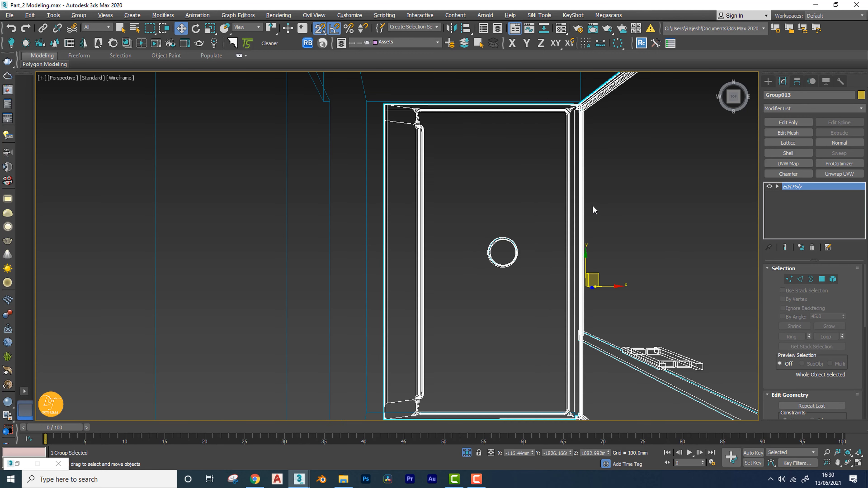
{"action": "mouse_move", "coordinate": [592, 205]}
{"action": "middle_mouse_down", "text": "alt"}
{"action": "mouse_move", "coordinate": [575, 223]}
{"action": "mouse_move", "coordinate": [496, 190]}
{"action": "mouse_move", "coordinate": [488, 251]}
{"action": "middle_mouse_up", "text": "alt"}
{"action": "scroll", "coordinate": [493, 201], "scroll_direction": "down", "scroll_amount": 5}
{"action": "key", "text": "F3"}
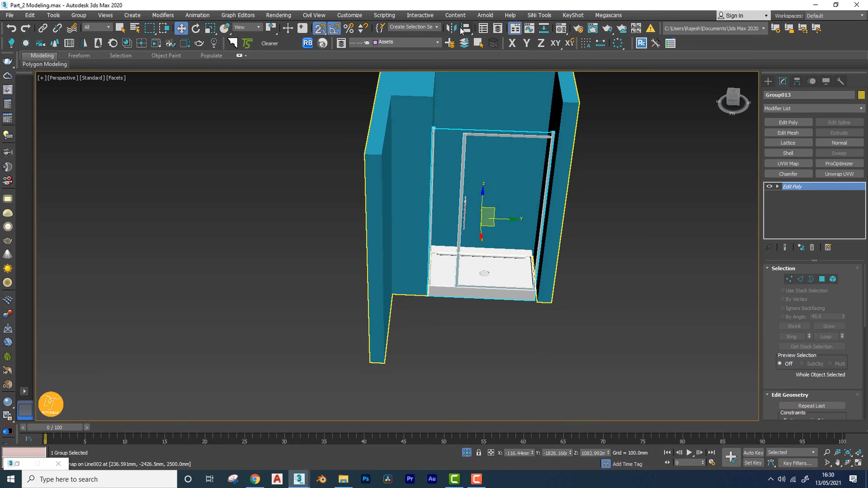
{"action": "left_click", "coordinate": [450, 30]}
{"action": "left_click_drag", "start_coordinate": [422, 160], "coordinate": [669, 172]}
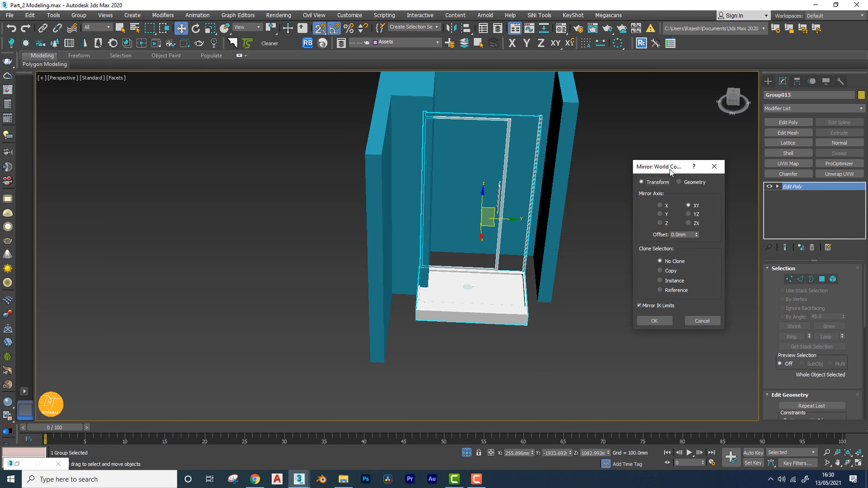
{"action": "left_click", "coordinate": [668, 215]}
{"action": "left_click", "coordinate": [658, 322]}
Move the mirrored shower cabin in wireframe top view so its corner snaps back onto the blue wall's corner.
{"action": "key", "text": "t"}
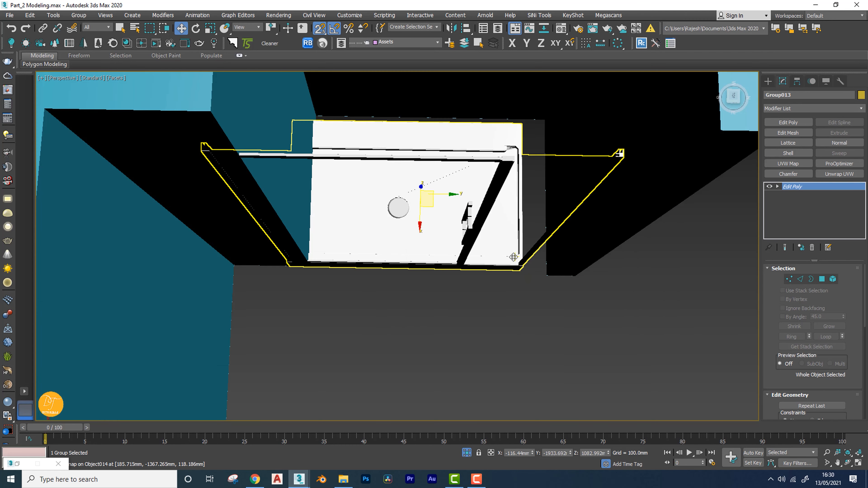
{"action": "key", "text": "F3"}
{"action": "scroll", "coordinate": [498, 304], "scroll_direction": "up", "scroll_amount": 5}
{"action": "left_click_drag", "start_coordinate": [476, 347], "coordinate": [475, 202]}
{"action": "scroll", "coordinate": [483, 241], "scroll_direction": "down", "scroll_amount": 10}
Fit the cabin to the alcove by moving its end vertices along Y and its rear vertices along X onto the walls.
{"action": "key", "text": "1"}
{"action": "key", "text": "ctrl+a"}
{"action": "scroll", "coordinate": [523, 205], "scroll_direction": "up", "scroll_amount": 10}
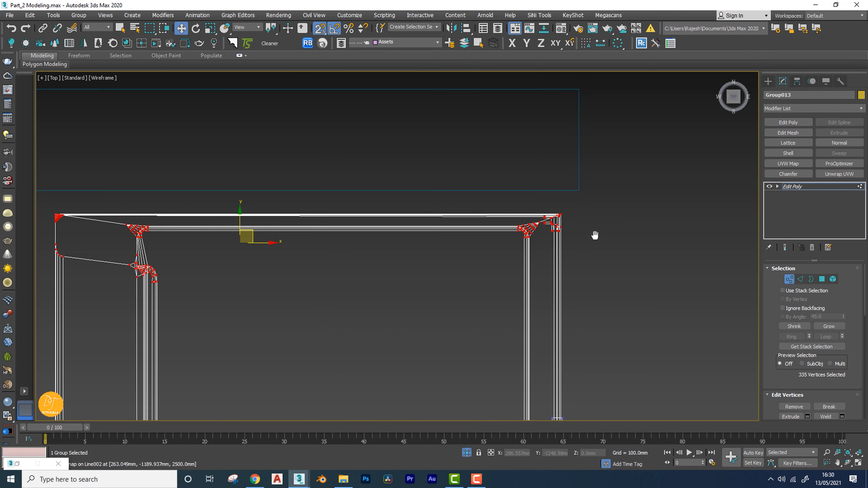
{"action": "scroll", "coordinate": [325, 300], "scroll_direction": "down", "scroll_amount": 8}
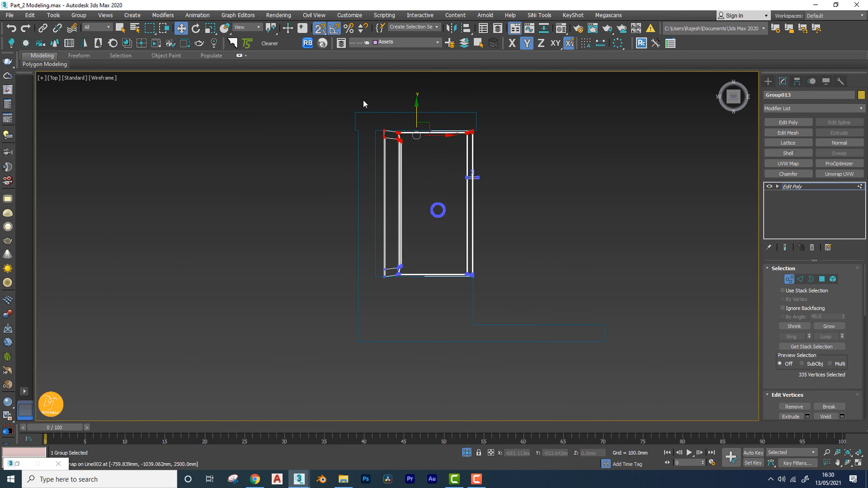
{"action": "left_click", "coordinate": [511, 43]}
{"action": "scroll", "coordinate": [457, 233], "scroll_direction": "up", "scroll_amount": 10}
{"action": "scroll", "coordinate": [550, 265], "scroll_direction": "down", "scroll_amount": 10}
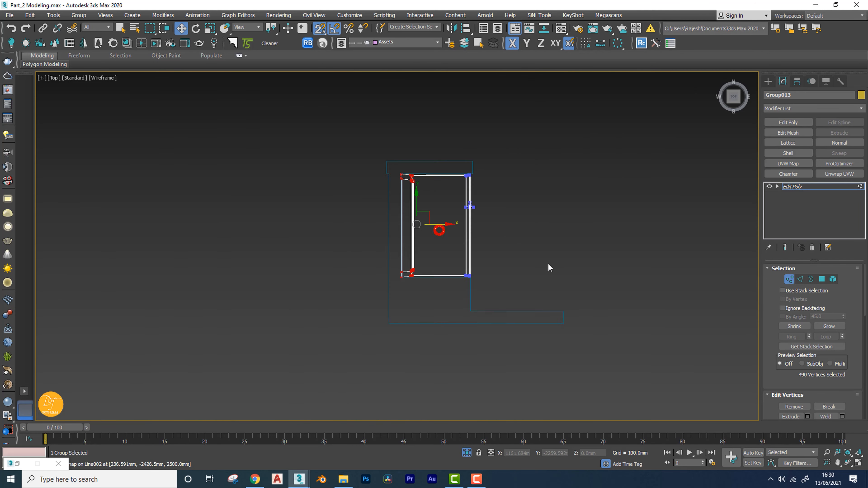
Close the cabin's vertex editing in shaded perspective and end the isolation to show the whole apartment.
{"action": "key", "text": "p"}
{"action": "key", "text": "F3"}
{"action": "scroll", "coordinate": [465, 236], "scroll_direction": "up", "scroll_amount": 3}
{"action": "middle_click_drag", "start_coordinate": [513, 260], "coordinate": [473, 273], "text": "alt"}
{"action": "left_click", "coordinate": [789, 279]}
{"action": "middle_click_drag", "start_coordinate": [547, 270], "coordinate": [590, 275], "text": "alt"}
{"action": "left_click", "coordinate": [466, 453]}
{"action": "mouse_move", "coordinate": [478, 324]}
{"action": "middle_mouse_down", "text": "alt"}
{"action": "mouse_move", "coordinate": [485, 391]}
{"action": "mouse_move", "coordinate": [501, 377]}
{"action": "mouse_move", "coordinate": [523, 324]}
{"action": "mouse_move", "coordinate": [432, 255]}
{"action": "middle_mouse_up", "text": "alt"}
{"action": "scroll", "coordinate": [568, 323], "scroll_direction": "down", "scroll_amount": 5}
Select the shower fixture lying outside the apartment and move it into the bathroom's shower alcove in top view.
{"action": "left_click", "coordinate": [331, 364]}
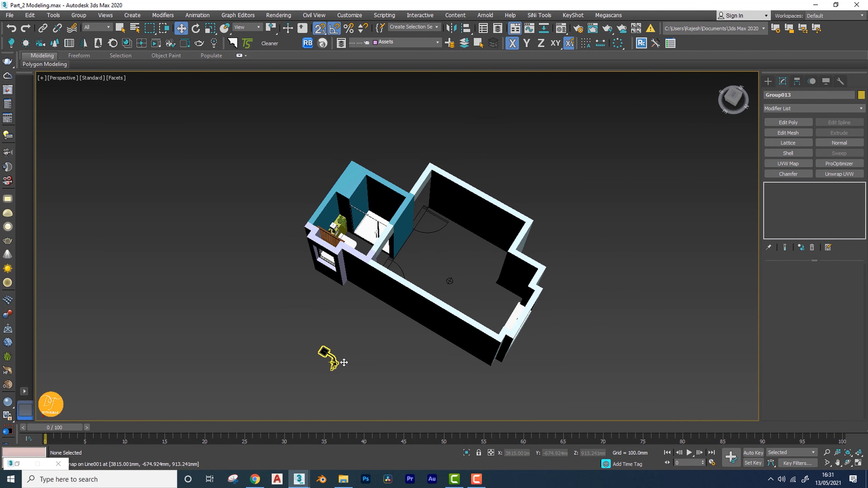
{"action": "key", "text": "t"}
{"action": "key", "text": "z"}
{"action": "key", "text": "F3"}
{"action": "scroll", "coordinate": [376, 364], "scroll_direction": "down", "scroll_amount": 4}
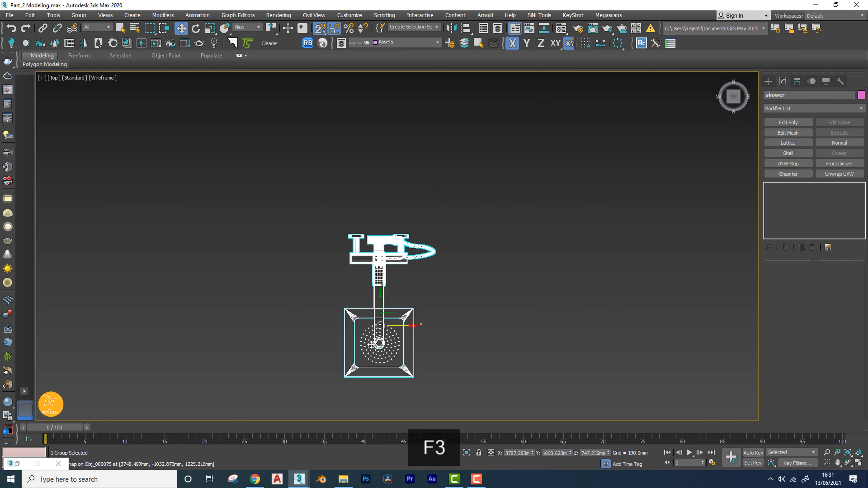
{"action": "scroll", "coordinate": [366, 352], "scroll_direction": "down", "scroll_amount": 3}
{"action": "middle_click_drag", "start_coordinate": [366, 352], "coordinate": [535, 234]}
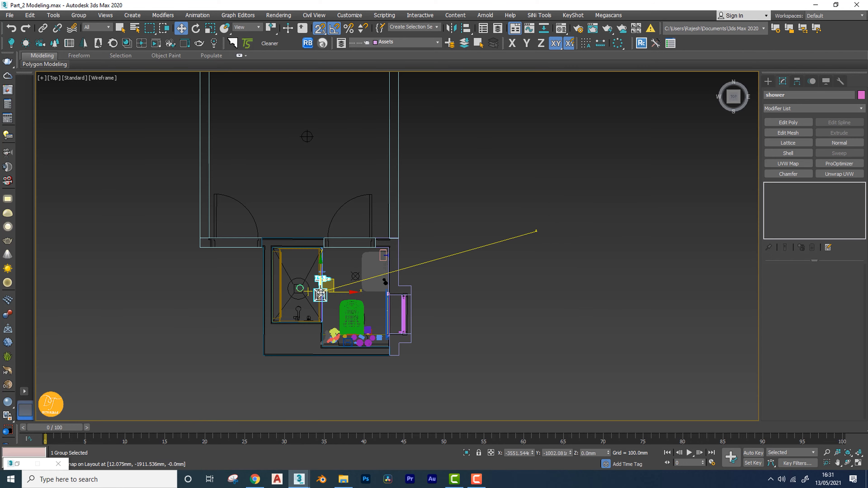
{"action": "left_click_drag", "start_coordinate": [536, 231], "coordinate": [629, 184]}
{"action": "key", "text": "ctrl+z"}
{"action": "scroll", "coordinate": [311, 296], "scroll_direction": "up", "scroll_amount": 4}
{"action": "middle_click_drag", "start_coordinate": [312, 292], "coordinate": [401, 240]}
Rotate the shower fixture and set it against the alcove's end wall above the shower tray.
{"action": "key", "text": "e"}
{"action": "left_click_drag", "start_coordinate": [339, 263], "coordinate": [279, 274]}
{"action": "key", "text": "w"}
{"action": "left_click_drag", "start_coordinate": [390, 220], "coordinate": [399, 220]}
{"action": "key", "text": "p"}
{"action": "mouse_move", "coordinate": [434, 284]}
{"action": "middle_mouse_down", "text": "alt"}
{"action": "mouse_move", "coordinate": [443, 265]}
{"action": "mouse_move", "coordinate": [378, 271]}
{"action": "middle_mouse_up", "text": "alt"}
{"action": "key", "text": "F3"}
{"action": "scroll", "coordinate": [383, 302], "scroll_direction": "down", "scroll_amount": 5}
{"action": "middle_click_drag", "start_coordinate": [383, 302], "coordinate": [393, 278], "text": "alt"}
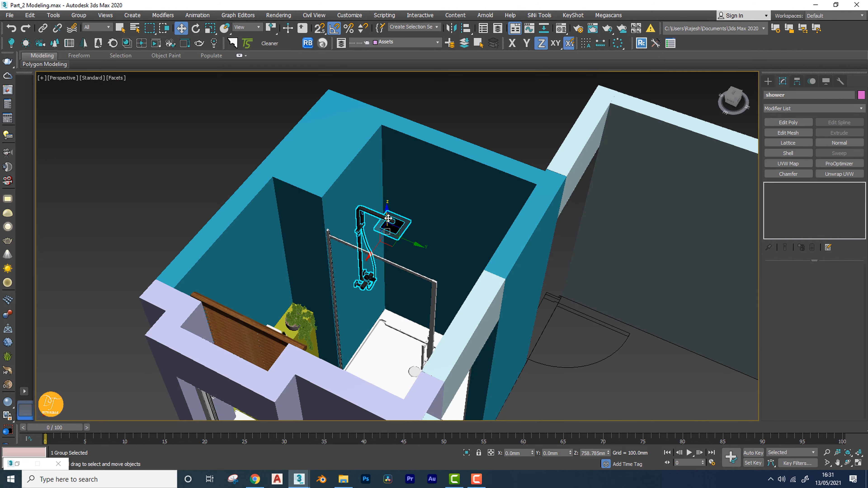
Isolate the shower fixture, adjust its height on the alcove wall, and end the isolation.
{"action": "key", "text": "alt+q"}
{"action": "key", "text": "f"}
{"action": "key", "text": "F3"}
{"action": "mouse_move", "coordinate": [424, 241]}
{"action": "middle_mouse_down"}
{"action": "mouse_move", "coordinate": [440, 217]}
{"action": "mouse_move", "coordinate": [441, 294]}
{"action": "mouse_move", "coordinate": [415, 240]}
{"action": "middle_mouse_up"}
{"action": "key", "text": "p"}
{"action": "key", "text": "F3"}
{"action": "left_click_drag", "start_coordinate": [410, 156], "coordinate": [410, 181]}
{"action": "scroll", "coordinate": [444, 239], "scroll_direction": "down", "scroll_amount": 3}
{"action": "middle_click_drag", "start_coordinate": [444, 239], "coordinate": [459, 260], "text": "alt"}
{"action": "mouse_move", "coordinate": [466, 345]}
{"action": "middle_mouse_down", "text": "alt"}
{"action": "mouse_move", "coordinate": [465, 261]}
{"action": "mouse_move", "coordinate": [405, 318]}
{"action": "middle_mouse_up", "text": "alt"}
{"action": "left_click", "coordinate": [467, 452]}
Clear the selection, open the layer explorer and delete the empty layer Layer0.
{"action": "scroll", "coordinate": [444, 281], "scroll_direction": "down", "scroll_amount": 3}
{"action": "key", "text": "ctrl+d"}
{"action": "middle_click_drag", "start_coordinate": [394, 216], "coordinate": [437, 219]}
{"action": "scroll", "coordinate": [486, 198], "scroll_direction": "down", "scroll_amount": 3}
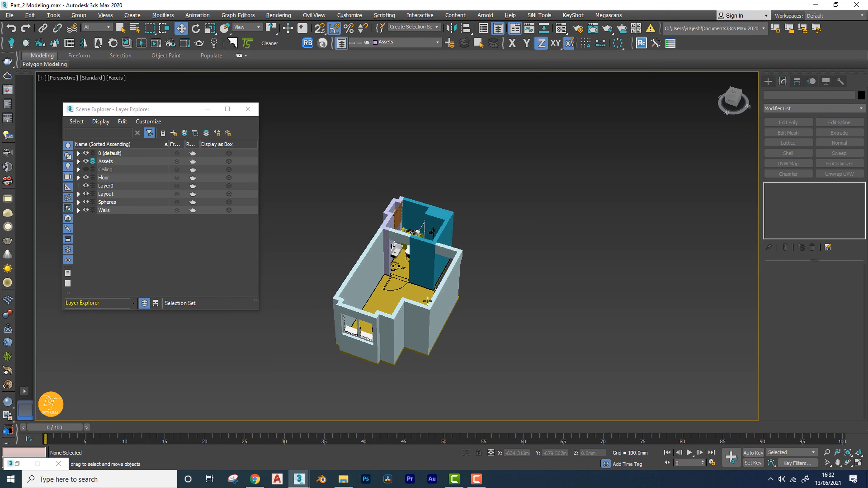
{"action": "middle_click_drag", "start_coordinate": [428, 301], "coordinate": [393, 273], "text": "alt"}
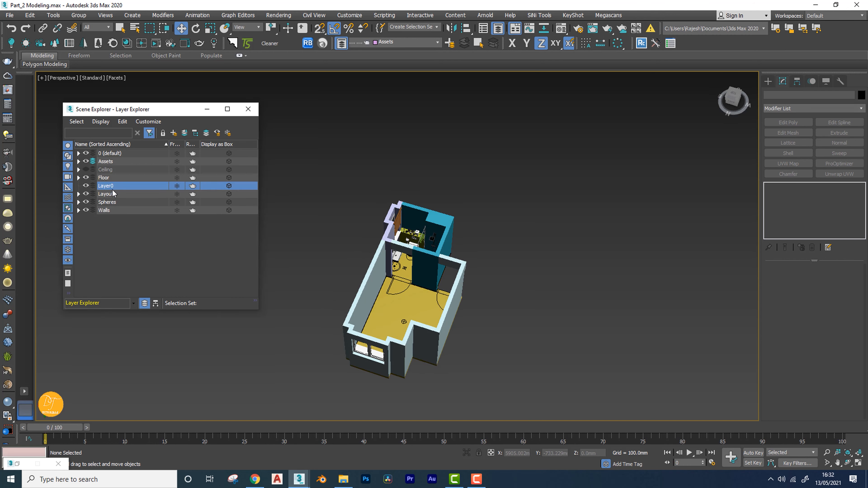
{"action": "right_click", "coordinate": [104, 185]}
{"action": "left_click", "coordinate": [116, 232]}
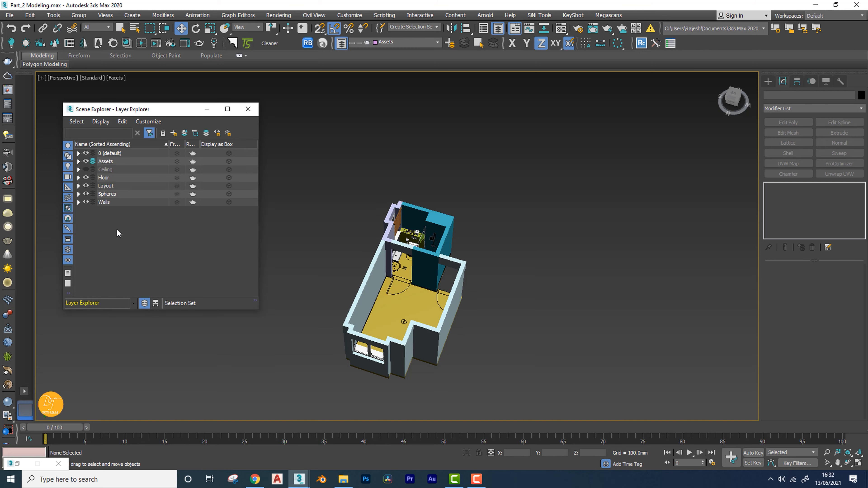
Show the Ceiling layer to check the covered apartment, and hide it again.
{"action": "middle_click_drag", "start_coordinate": [444, 299], "coordinate": [421, 325], "text": "alt"}
{"action": "scroll", "coordinate": [339, 233], "scroll_direction": "up", "scroll_amount": 5}
{"action": "scroll", "coordinate": [338, 234], "scroll_direction": "down", "scroll_amount": 5}
{"action": "scroll", "coordinate": [457, 265], "scroll_direction": "up", "scroll_amount": 5}
{"action": "scroll", "coordinate": [510, 287], "scroll_direction": "down", "scroll_amount": 5}
{"action": "scroll", "coordinate": [510, 286], "scroll_direction": "down", "scroll_amount": 6}
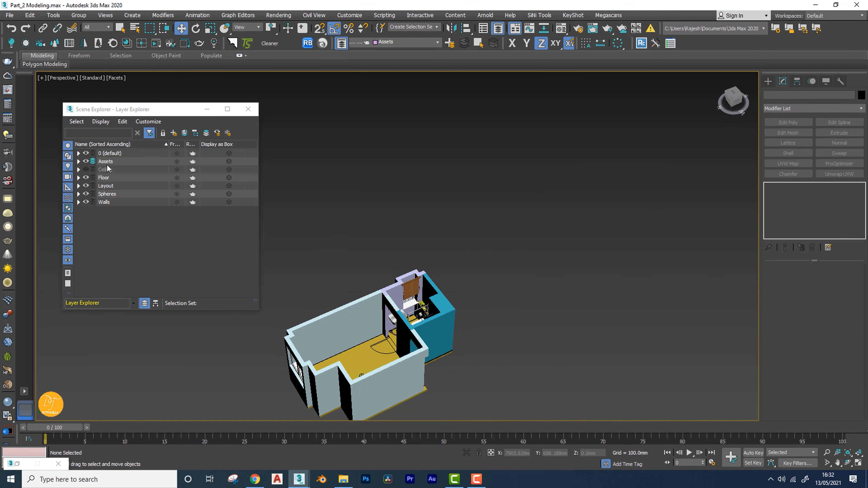
{"action": "left_click", "coordinate": [86, 169]}
{"action": "middle_click_drag", "start_coordinate": [292, 227], "coordinate": [372, 324], "text": "alt"}
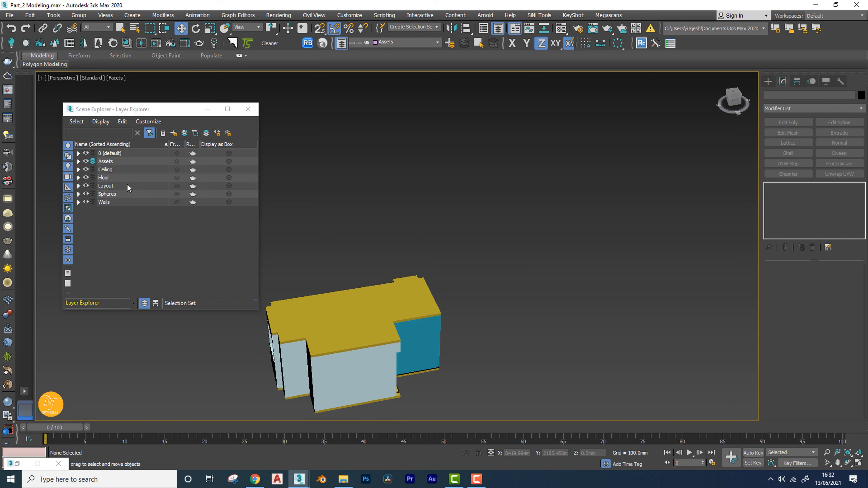
{"action": "left_click", "coordinate": [85, 170]}
{"action": "middle_click_drag", "start_coordinate": [192, 219], "coordinate": [328, 334], "text": "alt"}
Select the shower cabin together with the blue bathroom wall and isolate them in top view.
{"action": "scroll", "coordinate": [381, 303], "scroll_direction": "up", "scroll_amount": 5}
{"action": "middle_click_drag", "start_coordinate": [381, 302], "coordinate": [465, 242], "text": "alt"}
{"action": "scroll", "coordinate": [465, 233], "scroll_direction": "down", "scroll_amount": 8}
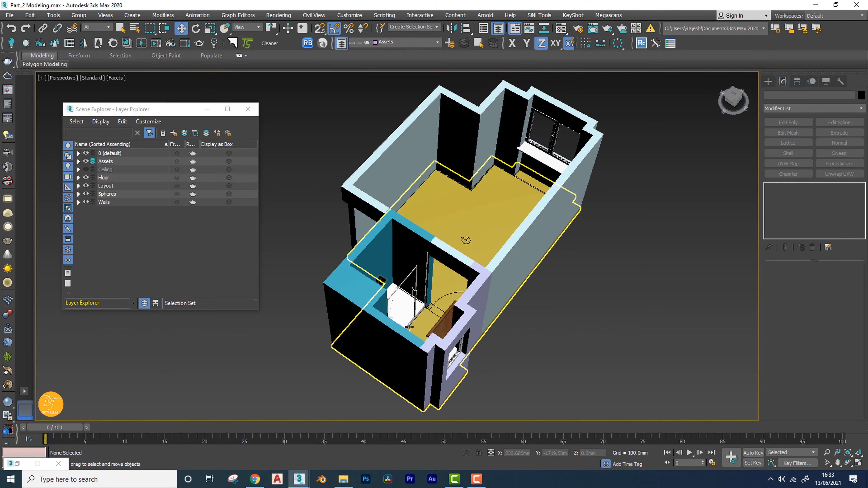
{"action": "scroll", "coordinate": [401, 304], "scroll_direction": "up", "scroll_amount": 8}
{"action": "middle_click_drag", "start_coordinate": [396, 317], "coordinate": [394, 322], "text": "alt"}
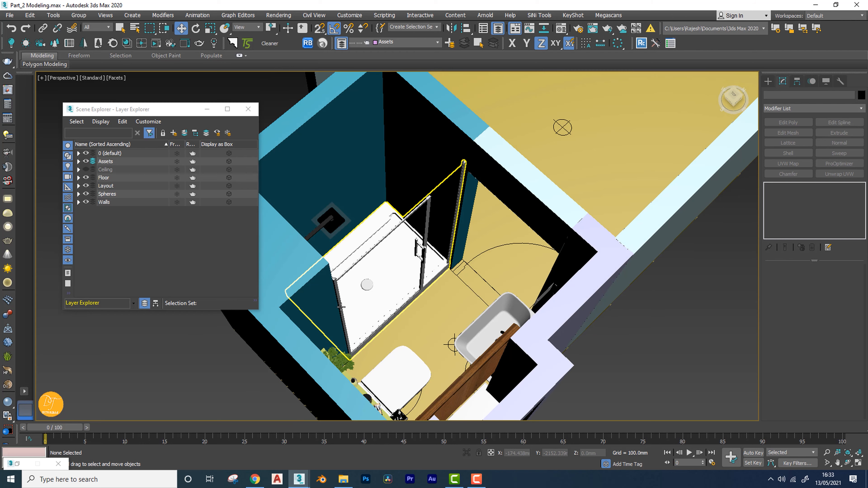
{"action": "left_click", "coordinate": [342, 308]}
{"action": "scroll", "coordinate": [363, 279], "scroll_direction": "up", "scroll_amount": 10}
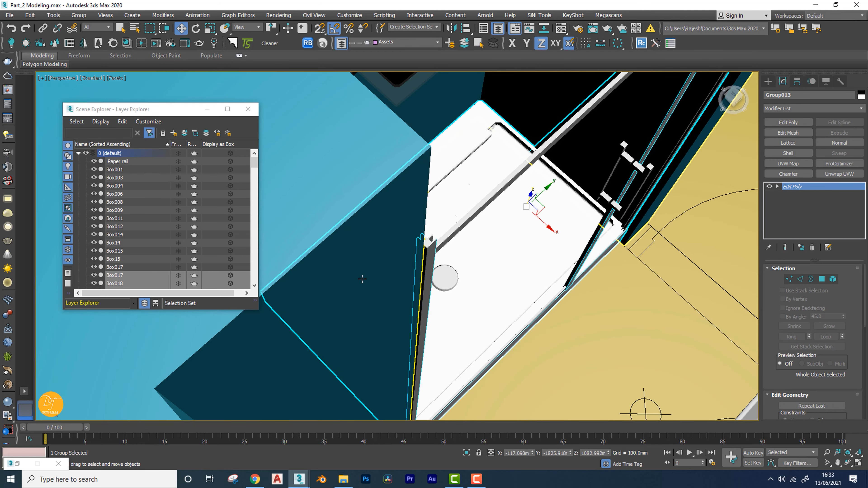
{"action": "key", "text": "alt+q"}
{"action": "key", "text": "t"}
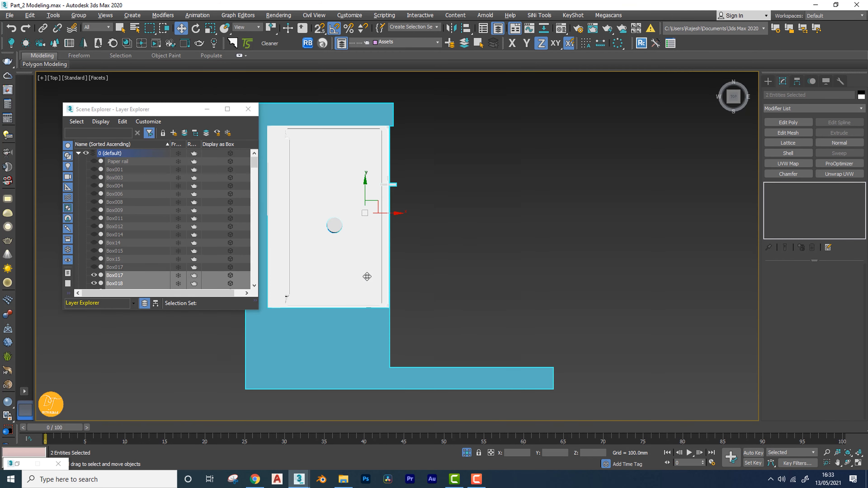
Examine how the shower cabin's frame and tray edges meet the wall, in wireframe and in shaded close-ups.
{"action": "key", "text": "F3"}
{"action": "scroll", "coordinate": [385, 307], "scroll_direction": "up", "scroll_amount": 4}
{"action": "scroll", "coordinate": [549, 318], "scroll_direction": "down", "scroll_amount": 6}
{"action": "left_click", "coordinate": [548, 313]}
{"action": "scroll", "coordinate": [548, 313], "scroll_direction": "up", "scroll_amount": 3}
{"action": "middle_click_drag", "start_coordinate": [548, 314], "coordinate": [548, 310], "text": "alt"}
{"action": "key", "text": "F3"}
{"action": "scroll", "coordinate": [510, 343], "scroll_direction": "up", "scroll_amount": 4}
{"action": "scroll", "coordinate": [491, 289], "scroll_direction": "up", "scroll_amount": 2}
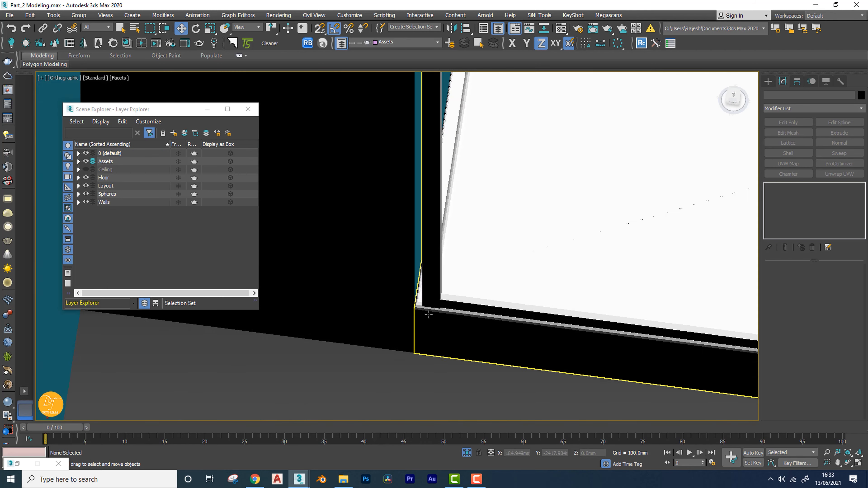
{"action": "scroll", "coordinate": [438, 305], "scroll_direction": "down", "scroll_amount": 8}
Select the vertices at each end of the shower cabin and move them along Y to meet the adjoining walls.
{"action": "left_click", "coordinate": [492, 282]}
{"action": "left_click_drag", "start_coordinate": [430, 116], "coordinate": [485, 416]}
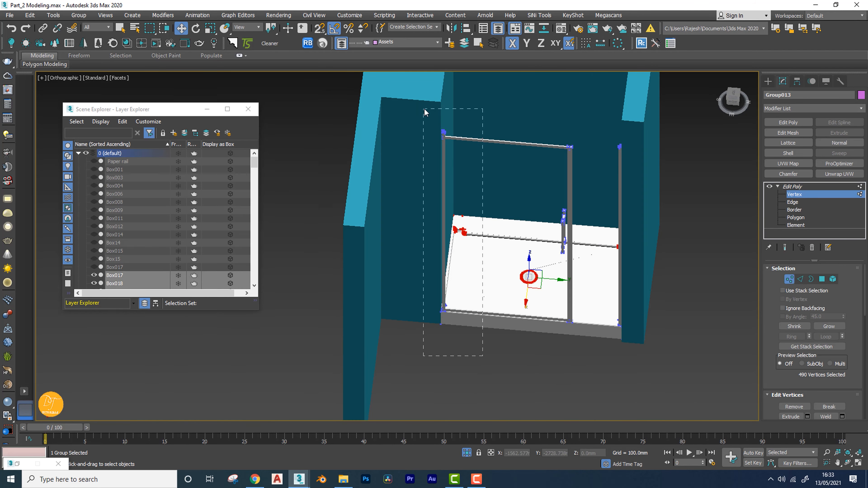
{"action": "scroll", "coordinate": [453, 289], "scroll_direction": "up", "scroll_amount": 8}
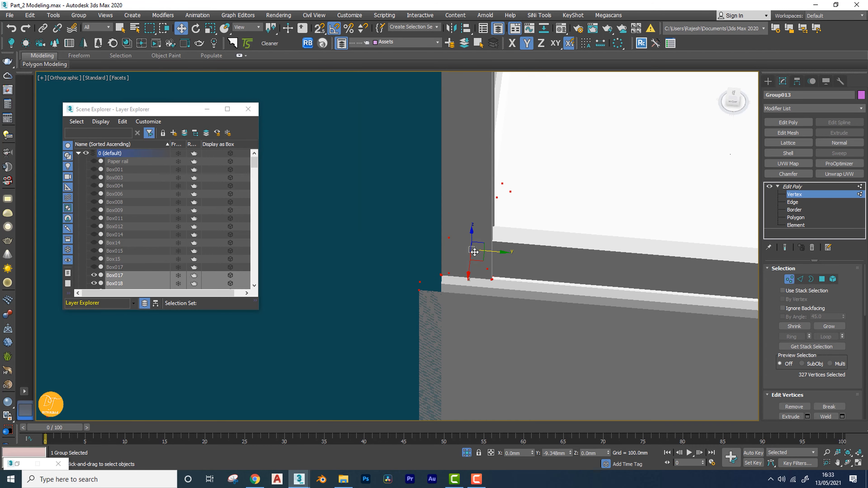
{"action": "scroll", "coordinate": [465, 355], "scroll_direction": "down", "scroll_amount": 6}
{"action": "left_click_drag", "start_coordinate": [611, 94], "coordinate": [542, 359]}
{"action": "scroll", "coordinate": [556, 318], "scroll_direction": "up", "scroll_amount": 8}
{"action": "middle_click_drag", "start_coordinate": [580, 322], "coordinate": [598, 324]}
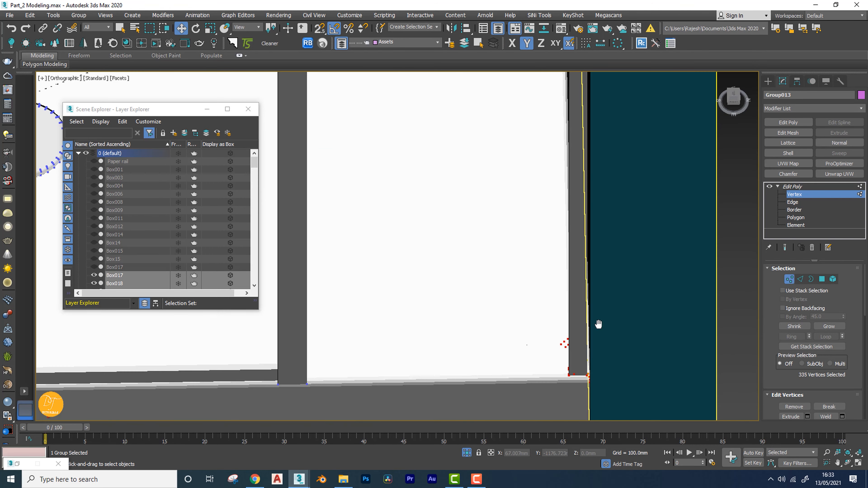
Move the cabin's door-side vertices along X to align with the wall edge, and end the isolation.
{"action": "scroll", "coordinate": [583, 376], "scroll_direction": "down", "scroll_amount": 8}
{"action": "middle_click_drag", "start_coordinate": [413, 382], "coordinate": [485, 371], "text": "alt"}
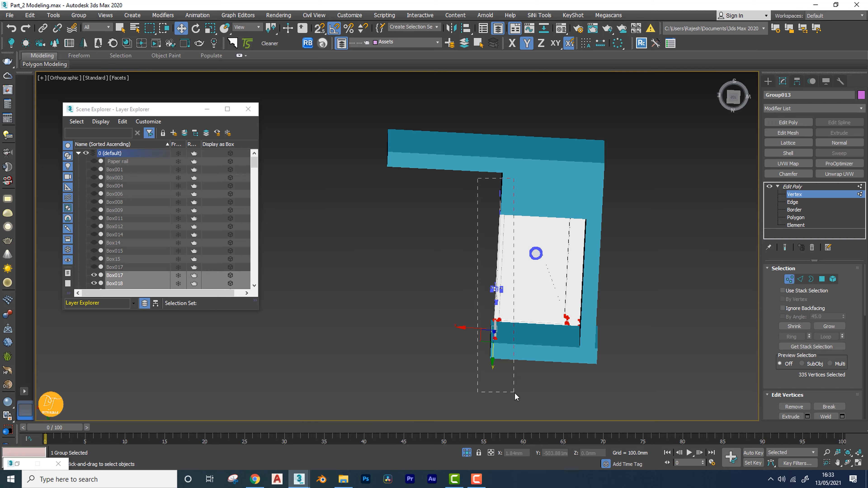
{"action": "left_click_drag", "start_coordinate": [516, 396], "coordinate": [517, 396]}
{"action": "middle_click_drag", "start_coordinate": [517, 396], "coordinate": [460, 291], "text": "alt"}
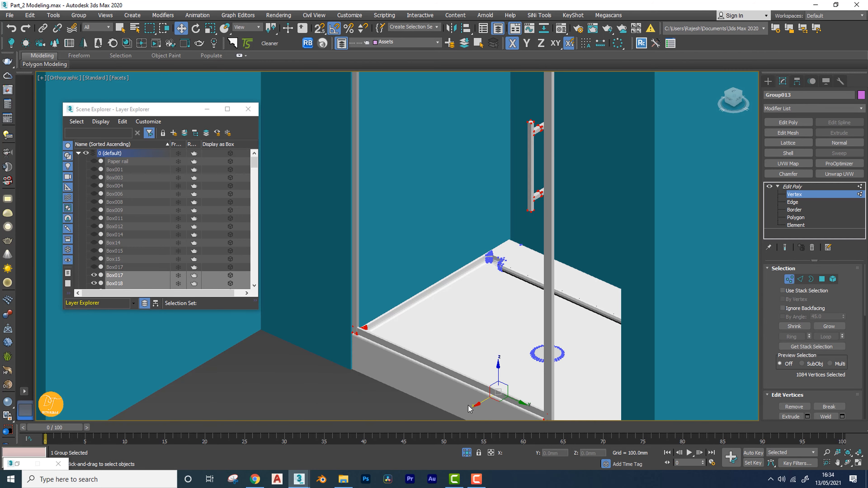
{"action": "scroll", "coordinate": [468, 408], "scroll_direction": "down", "scroll_amount": 6}
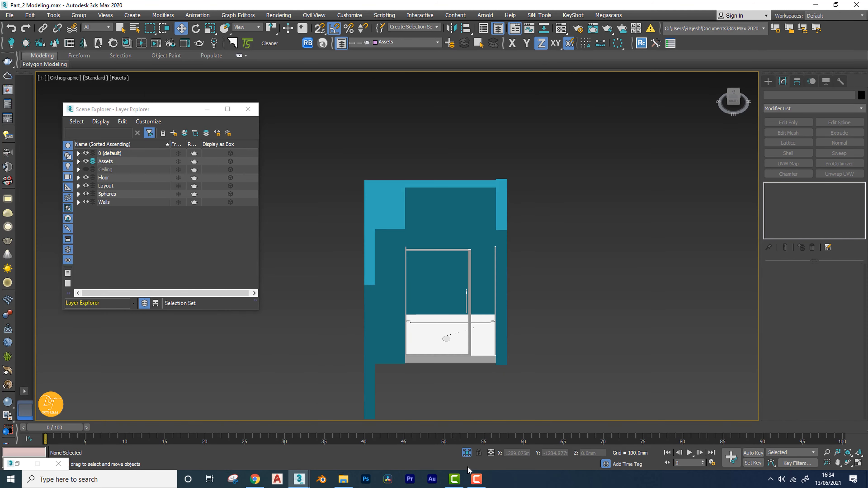
{"action": "scroll", "coordinate": [482, 360], "scroll_direction": "up", "scroll_amount": 5}
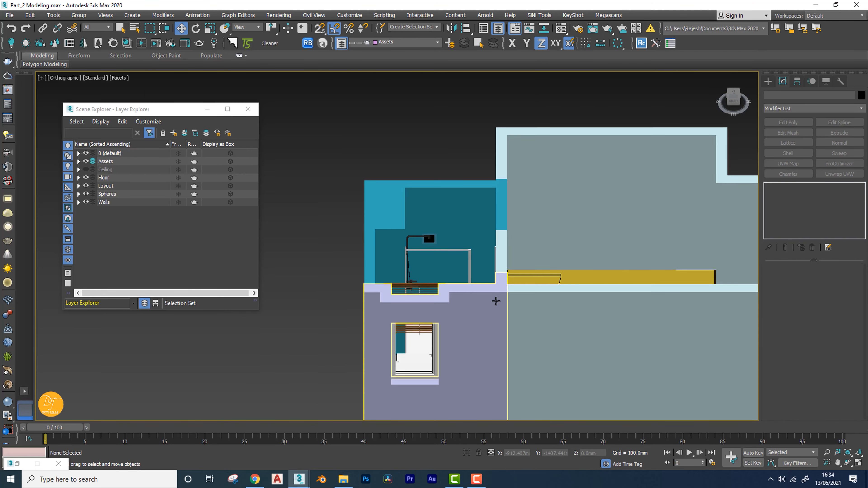
{"action": "scroll", "coordinate": [496, 301], "scroll_direction": "down", "scroll_amount": 4}
{"action": "middle_click_drag", "start_coordinate": [496, 301], "coordinate": [561, 298], "text": "alt"}
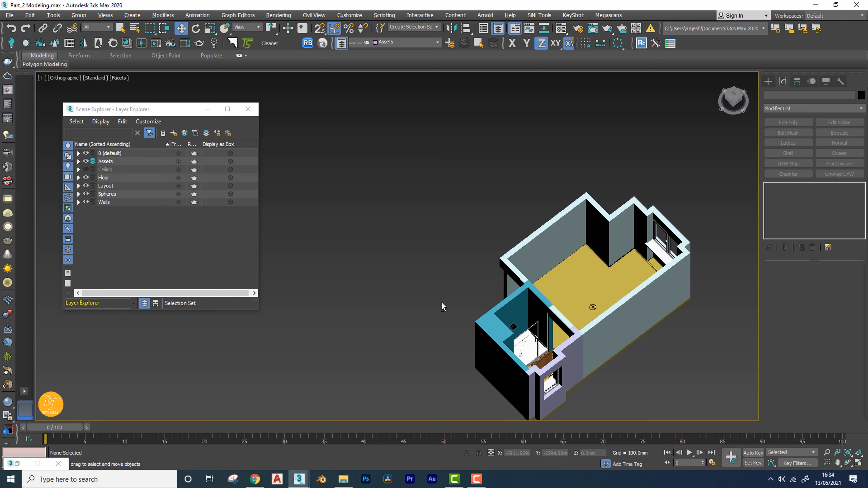
Select the blue bathroom wall and hide the Floor layer.
{"action": "middle_click_drag", "start_coordinate": [442, 300], "coordinate": [447, 309], "text": "alt"}
{"action": "middle_click_drag", "start_coordinate": [499, 286], "coordinate": [494, 227]}
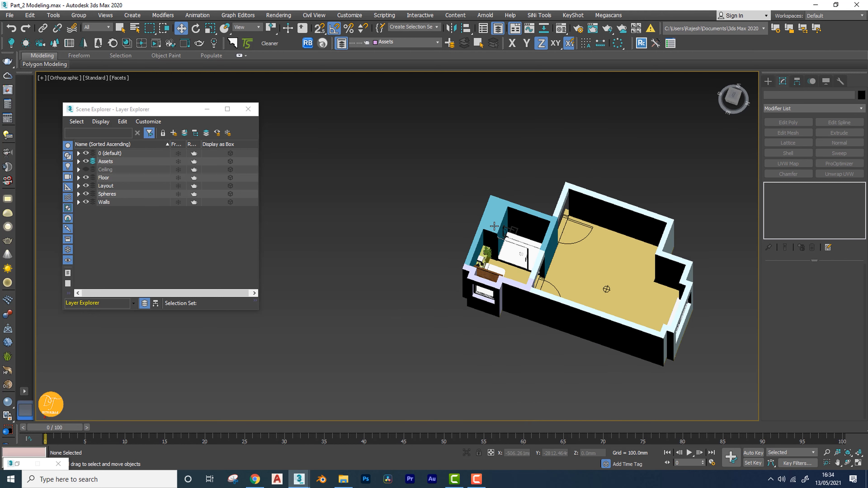
{"action": "left_click", "coordinate": [494, 214]}
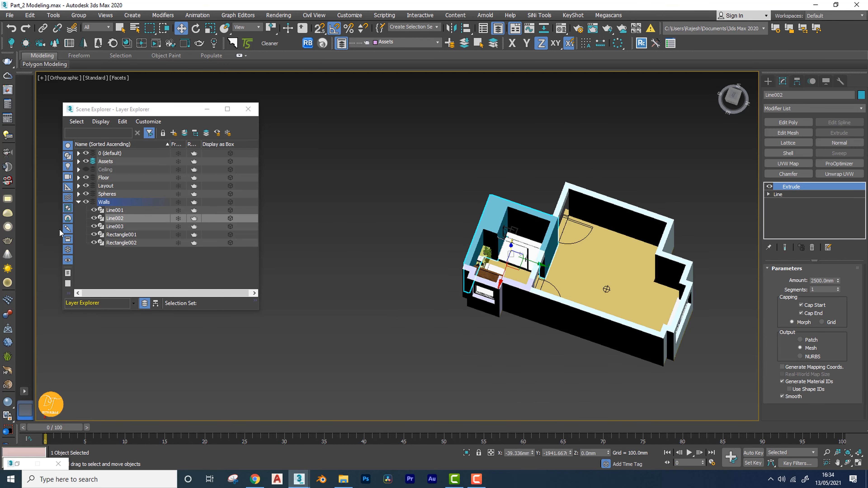
{"action": "left_click", "coordinate": [86, 178]}
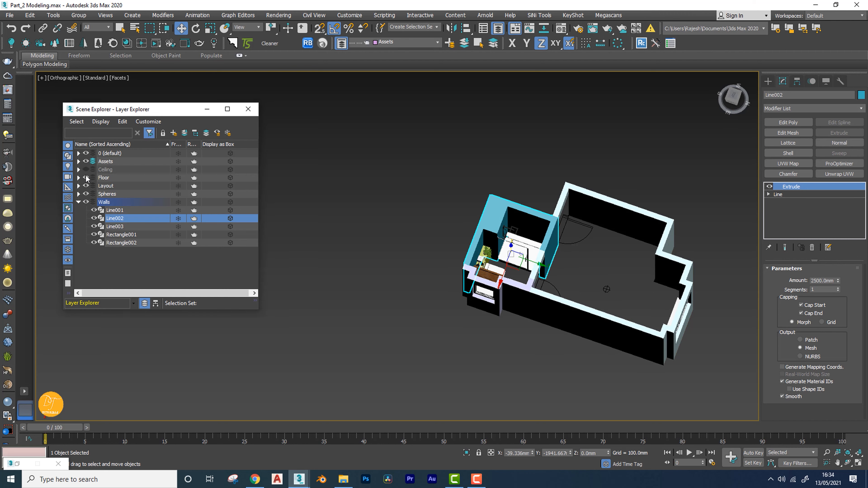
Hide the Walls and Layout layers so only the imported models and loose objects stay on display.
{"action": "left_click", "coordinate": [86, 202]}
{"action": "middle_click_drag", "start_coordinate": [458, 333], "coordinate": [580, 309], "text": "alt"}
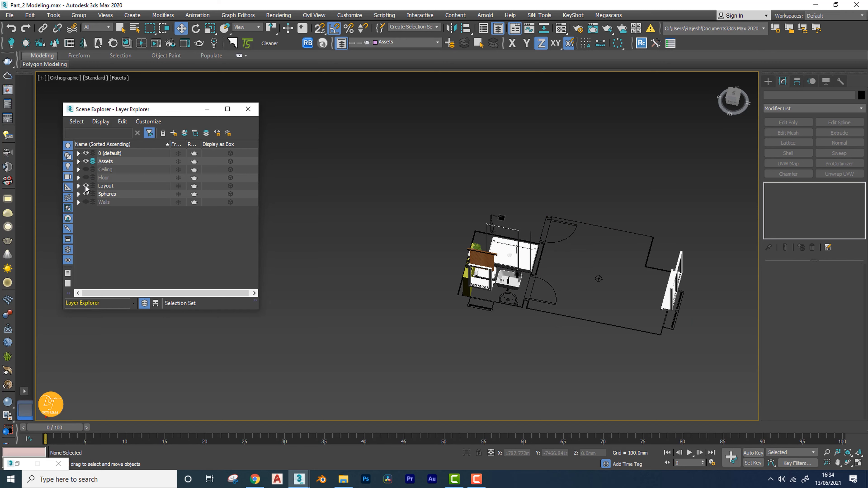
{"action": "middle_click_drag", "start_coordinate": [482, 330], "coordinate": [494, 299], "text": "alt"}
Move the low olive-yellow extruded wall block in the bathroom from the Assets layer to the Walls layer.
{"action": "left_click", "coordinate": [491, 297]}
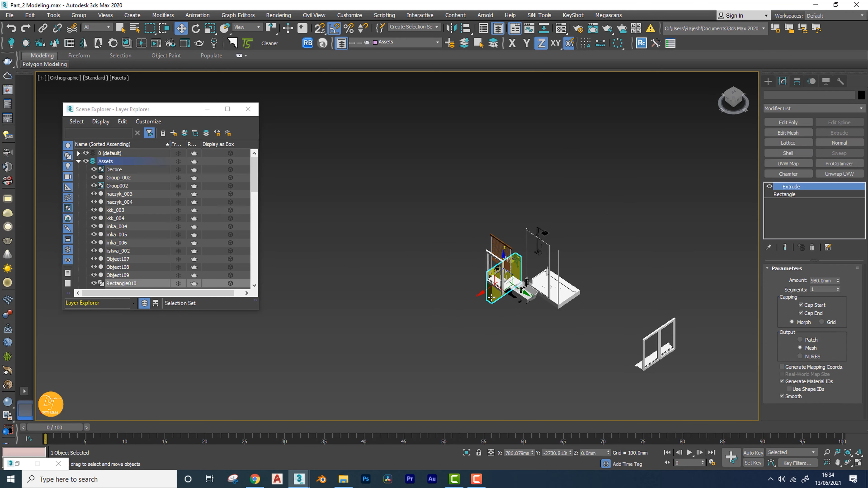
{"action": "left_click", "coordinate": [79, 162]}
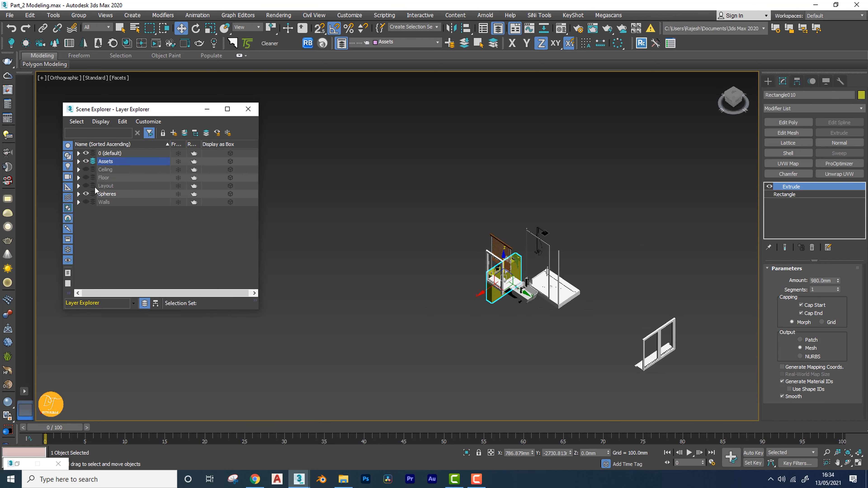
{"action": "left_click", "coordinate": [93, 202]}
{"action": "left_click", "coordinate": [184, 133]}
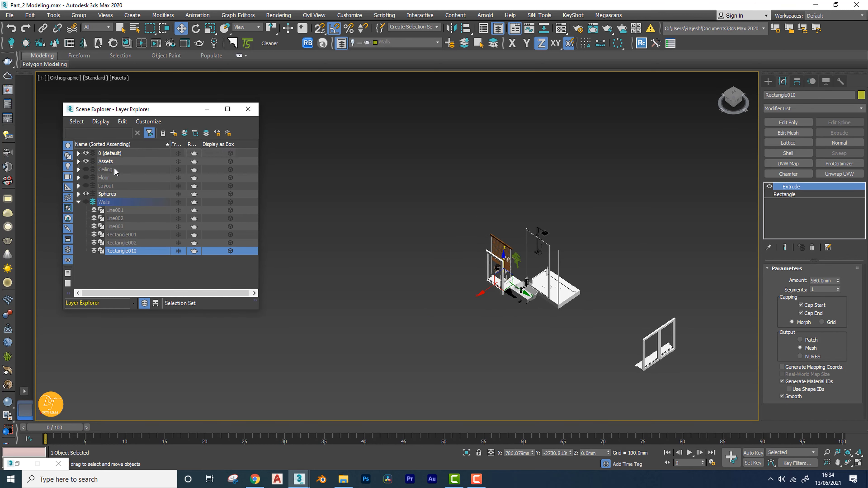
{"action": "left_click", "coordinate": [78, 203]}
Select all the remaining bathroom models and the window, and put them on the Assets layer.
{"action": "mouse_move", "coordinate": [556, 317]}
{"action": "middle_mouse_down", "text": "alt"}
{"action": "mouse_move", "coordinate": [585, 317]}
{"action": "mouse_move", "coordinate": [553, 323]}
{"action": "mouse_move", "coordinate": [564, 314]}
{"action": "middle_mouse_up", "text": "alt"}
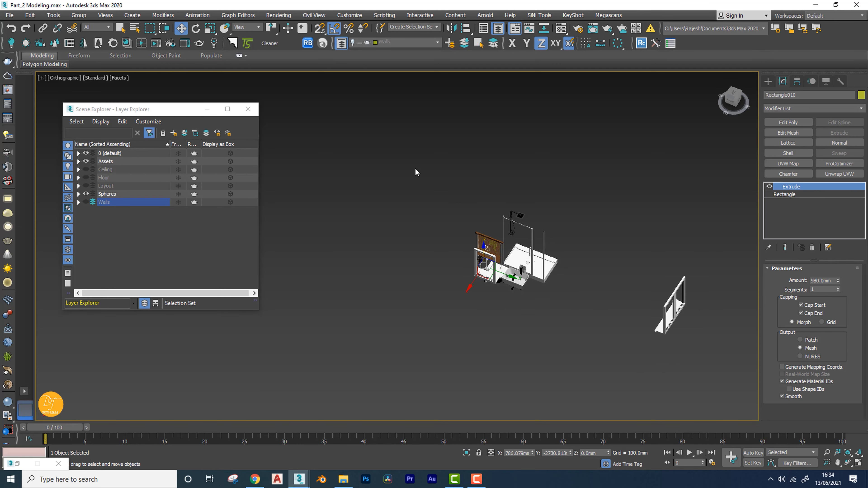
{"action": "left_click_drag", "start_coordinate": [706, 381], "coordinate": [704, 380]}
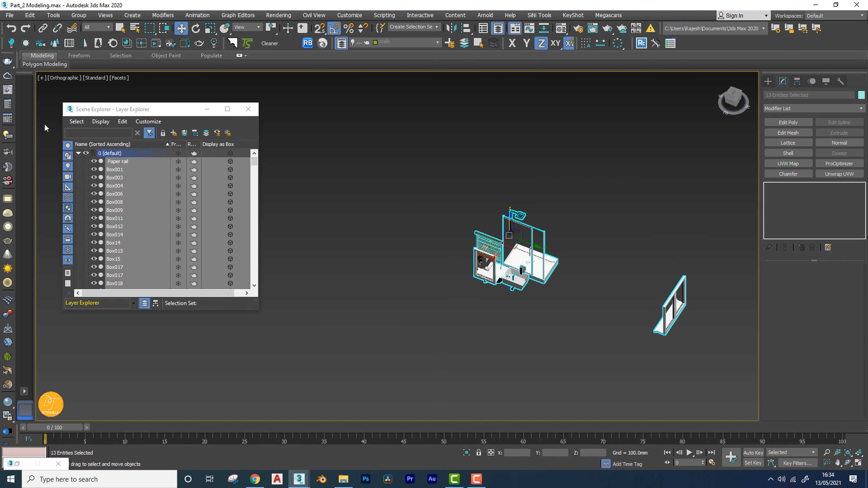
{"action": "left_click", "coordinate": [79, 154]}
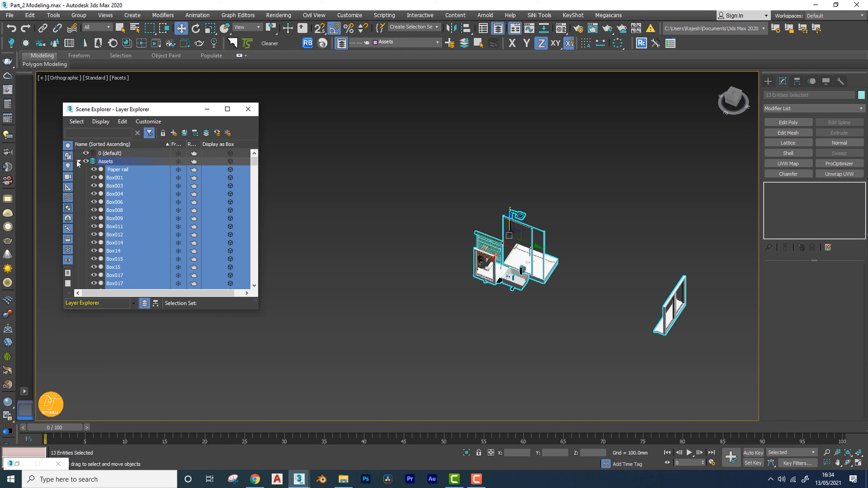
{"action": "left_click", "coordinate": [78, 161]}
Delete the empty Spheres layer.
{"action": "left_click", "coordinate": [108, 194]}
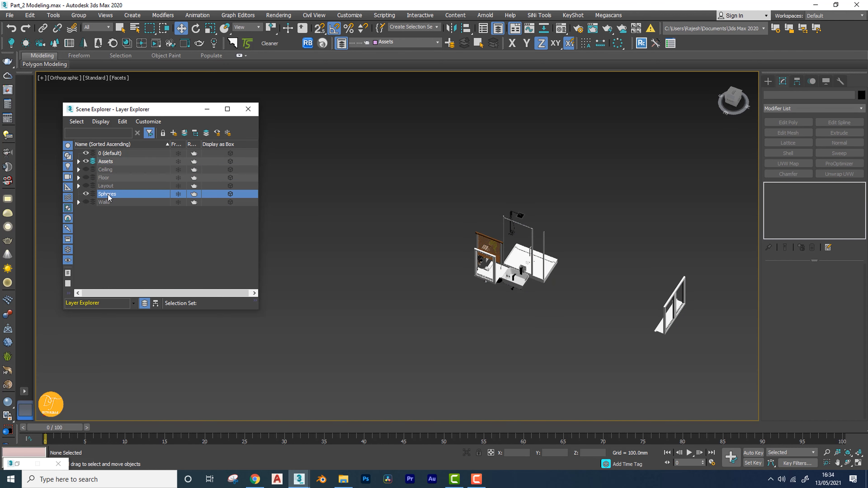
{"action": "right_click", "coordinate": [110, 198]}
{"action": "left_click", "coordinate": [124, 243]}
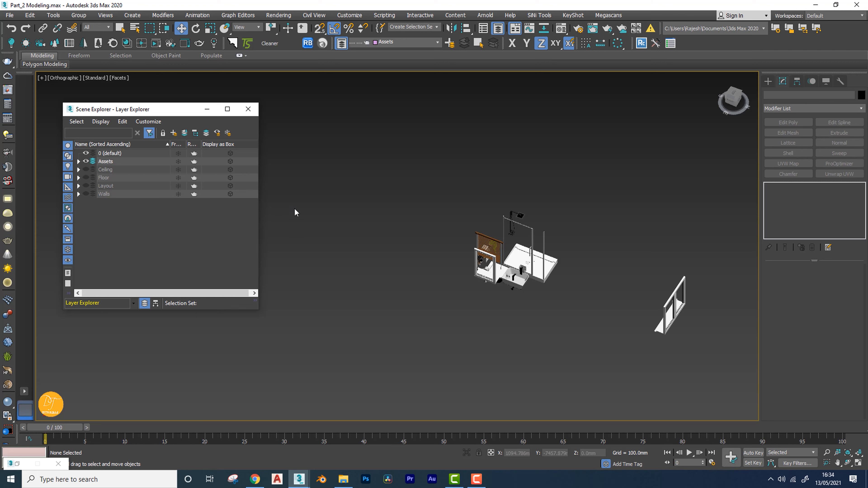
Unhide the Ceiling, Floor, Layout and Walls layers.
{"action": "left_click", "coordinate": [85, 170]}
{"action": "left_click", "coordinate": [85, 177]}
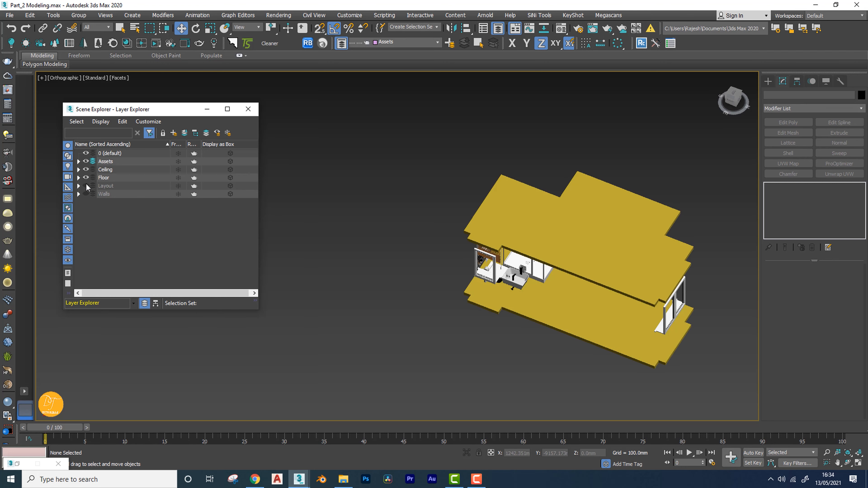
{"action": "left_click", "coordinate": [85, 194]}
Select the blue bathroom wall, switch the viewport to perspective, and collapse the Walls layer's object list.
{"action": "middle_click_drag", "start_coordinate": [428, 283], "coordinate": [442, 234], "text": "alt"}
{"action": "left_click", "coordinate": [442, 233]}
{"action": "key", "text": "p"}
{"action": "scroll", "coordinate": [440, 233], "scroll_direction": "up", "scroll_amount": 4}
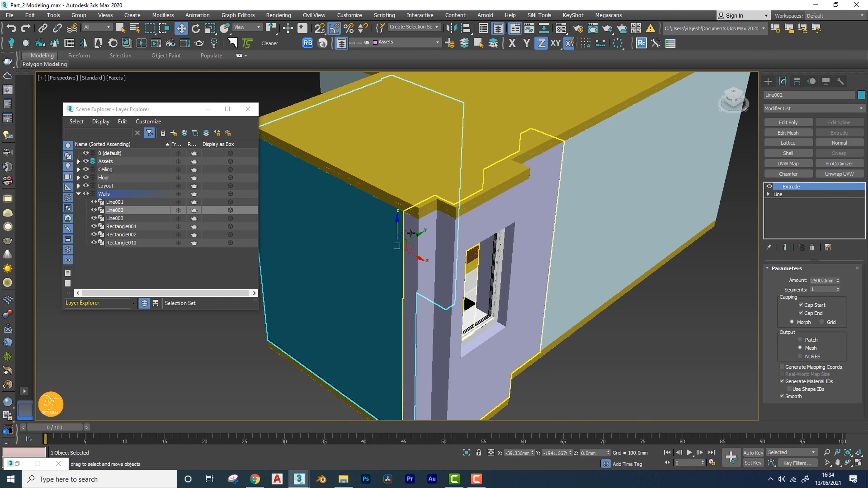
{"action": "scroll", "coordinate": [415, 238], "scroll_direction": "down", "scroll_amount": 5}
{"action": "middle_click_drag", "start_coordinate": [413, 254], "coordinate": [458, 252], "text": "alt"}
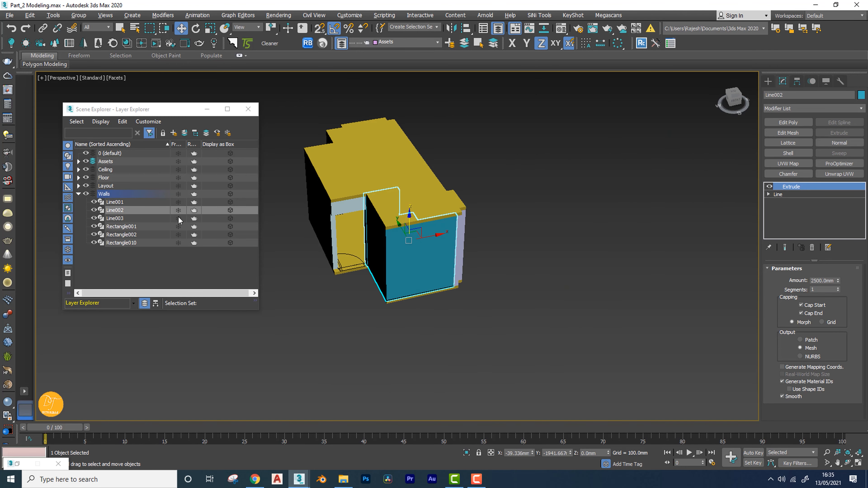
{"action": "left_click", "coordinate": [78, 194]}
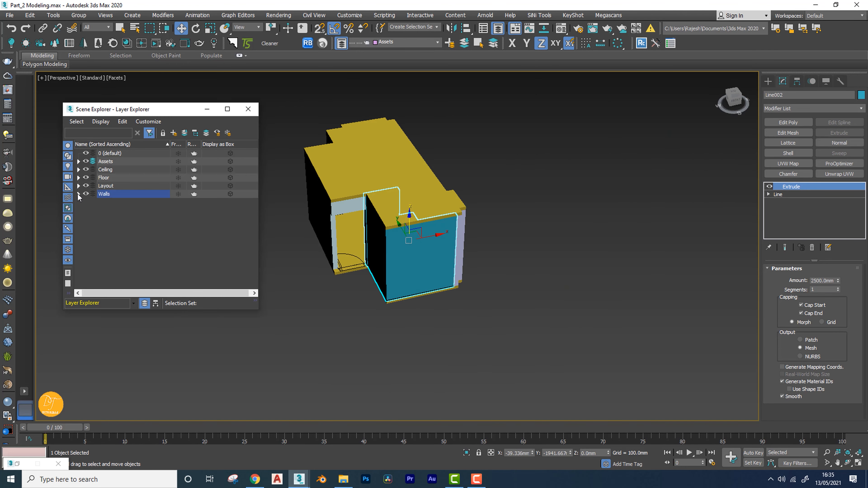
Hide the ceiling slab to open up the rooms, and move the Layer Explorer window clear of the apartment.
{"action": "left_click", "coordinate": [405, 173]}
{"action": "right_click", "coordinate": [404, 172]}
{"action": "left_click", "coordinate": [426, 138]}
{"action": "middle_click_drag", "start_coordinate": [420, 192], "coordinate": [397, 224], "text": "alt"}
{"action": "scroll", "coordinate": [351, 211], "scroll_direction": "up", "scroll_amount": 3}
{"action": "middle_click_drag", "start_coordinate": [307, 213], "coordinate": [373, 271]}
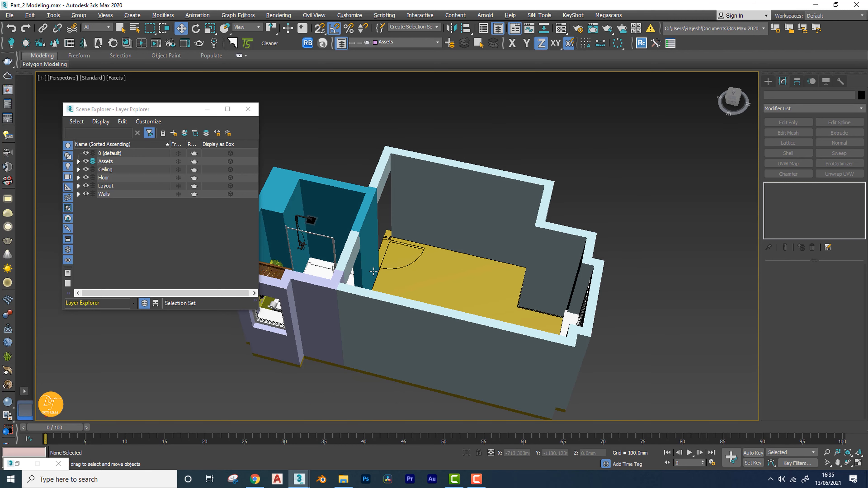
{"action": "left_click_drag", "start_coordinate": [152, 91], "coordinate": [145, 87]}
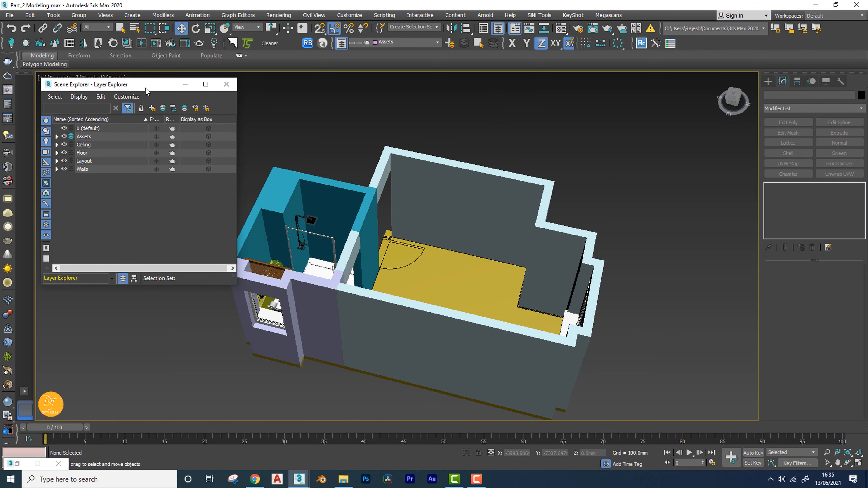
{"action": "middle_click_drag", "start_coordinate": [358, 233], "coordinate": [475, 308], "text": "alt"}
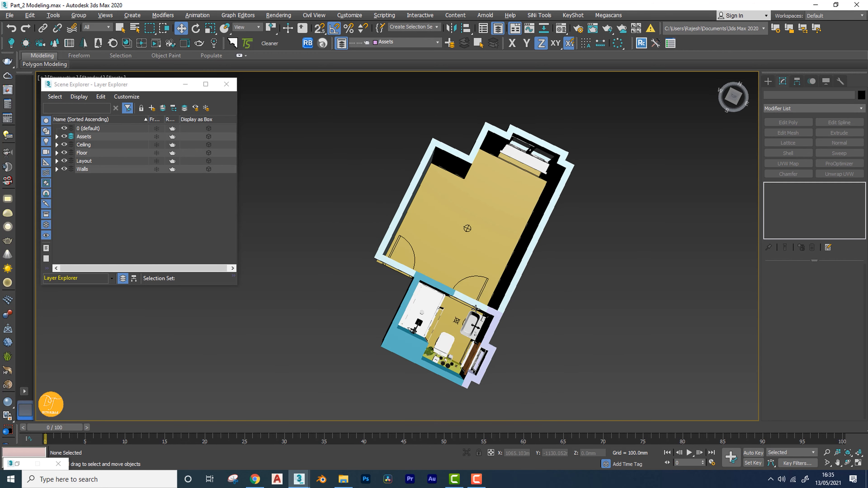